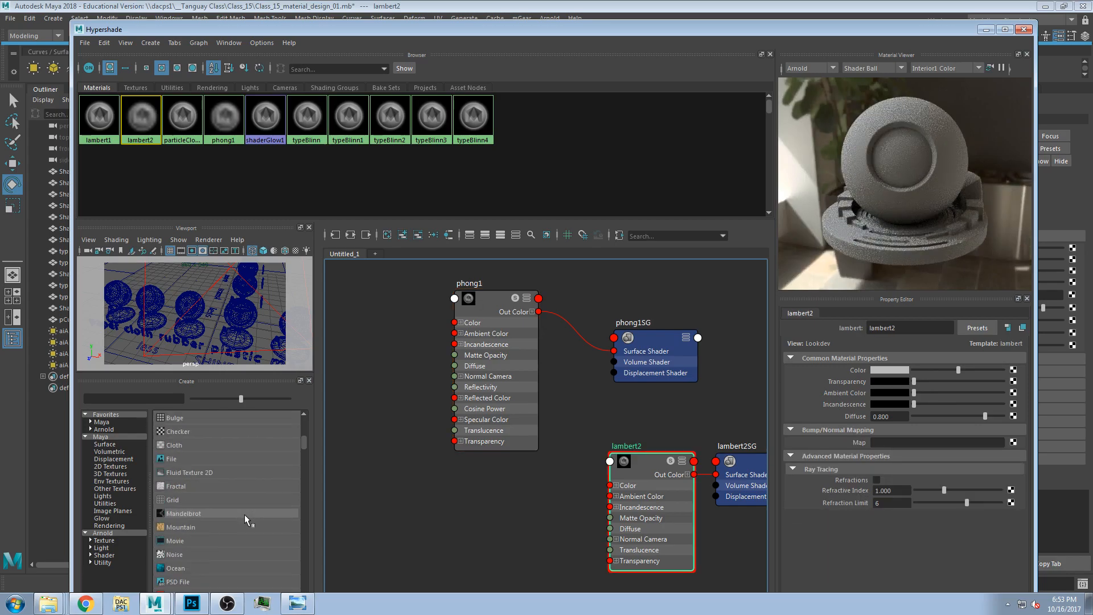
Step: Add a Blinn material to the work area beneath the phong1 node
scroll(244, 512, up, 6)
scroll(242, 505, up, 2)
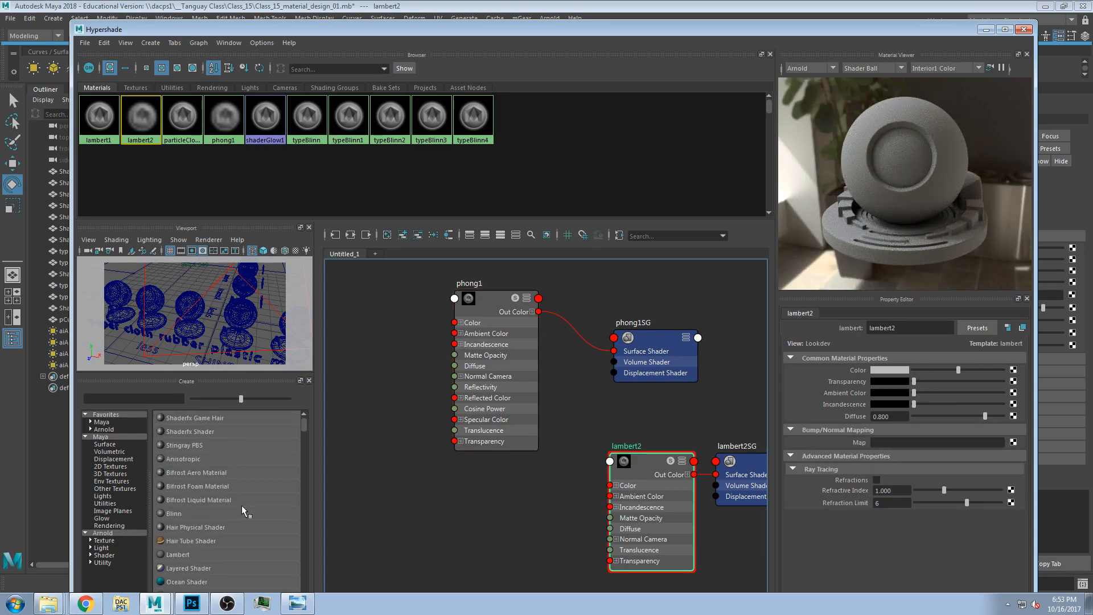
drag(200, 514, 536, 516)
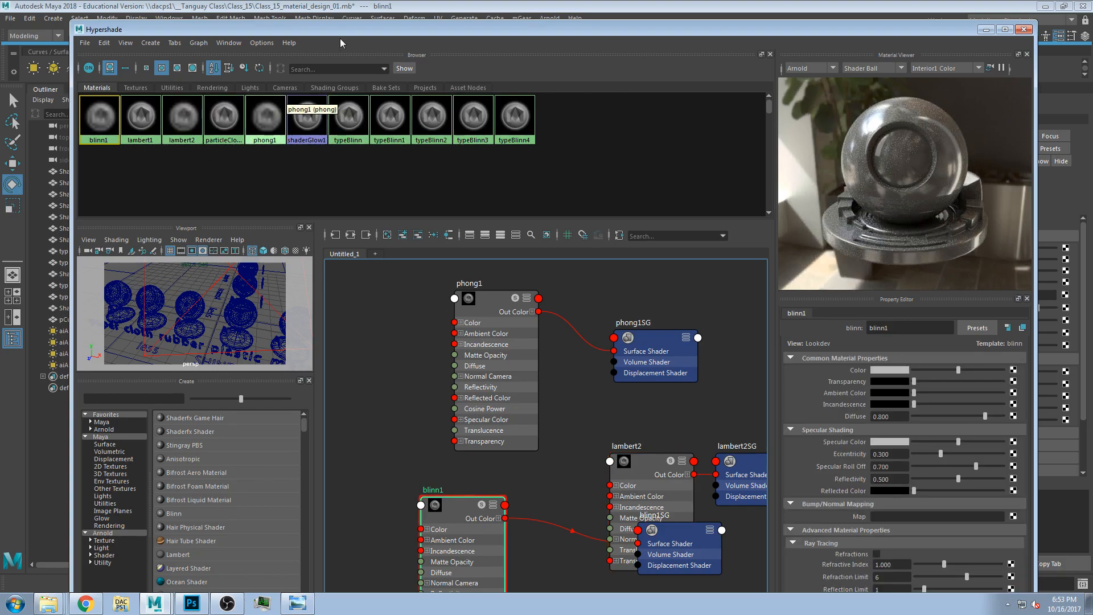
drag(335, 32, 329, 20)
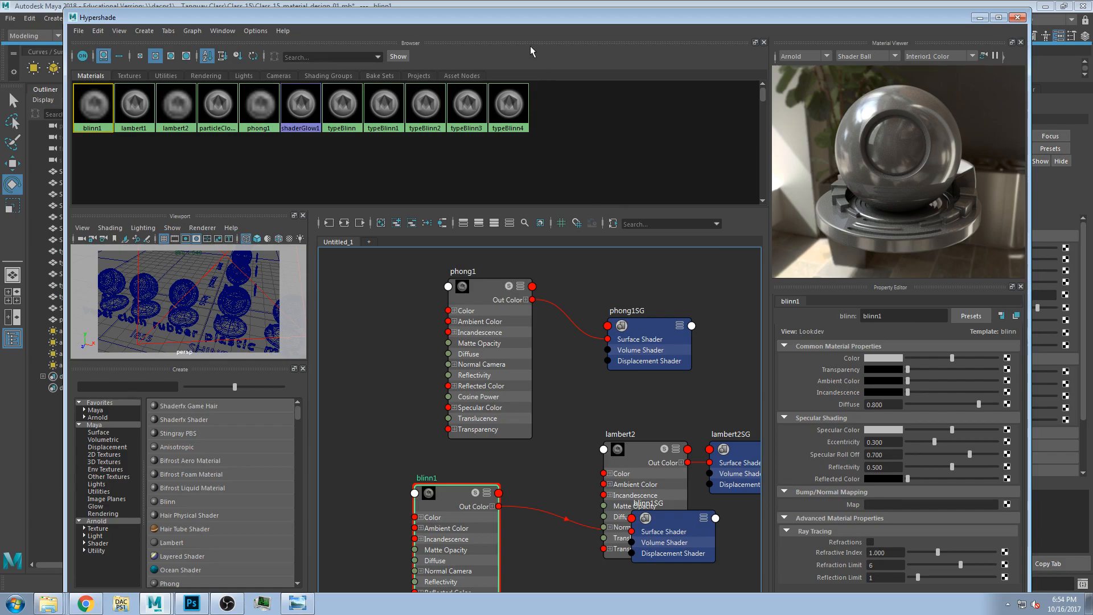
Step: Delete the phong, lambert and Blinn materials and their shading groups from the work area
scroll(443, 272, down, 5)
scroll(427, 288, up, 3)
scroll(409, 263, down, 2)
drag(409, 253, 679, 493)
key(Delete)
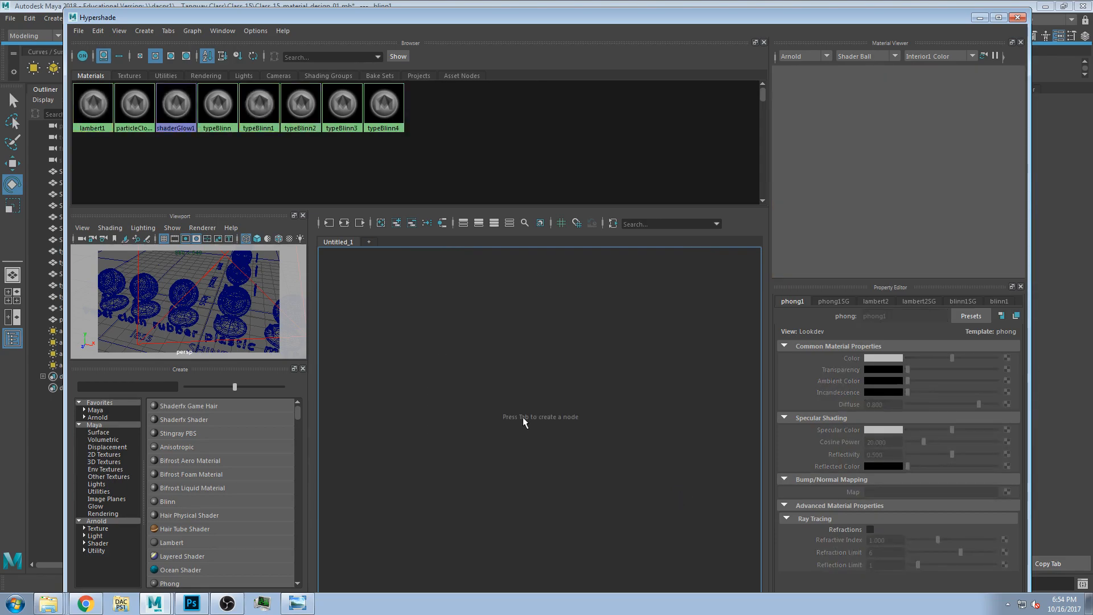
Step: Collapse the Favorites and Maya node categories and list the Arnold shaders
scroll(193, 495, down, 5)
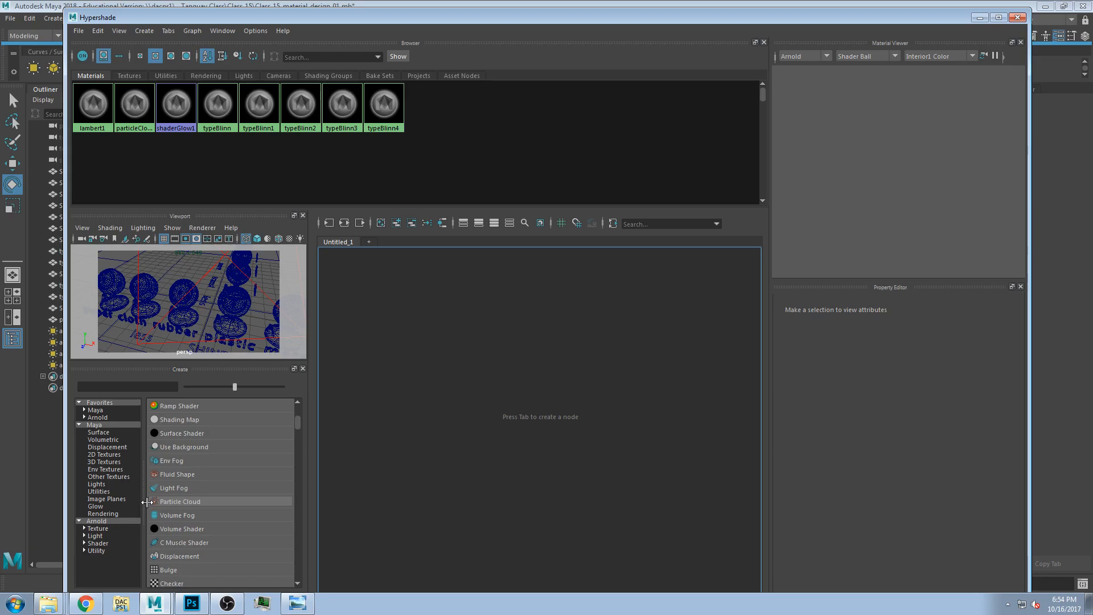
click(83, 544)
click(109, 545)
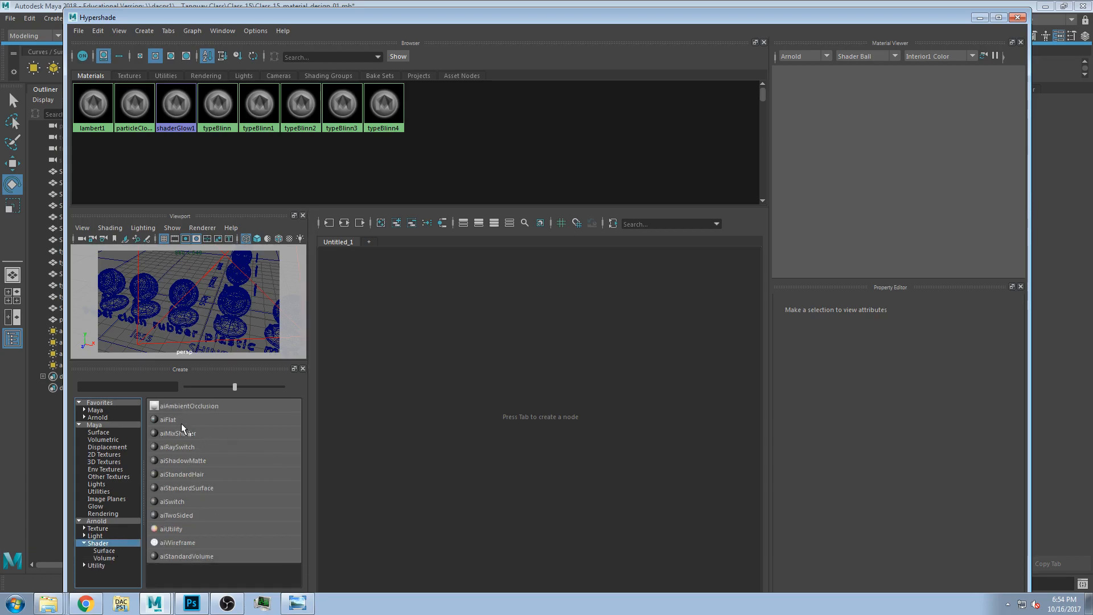
click(106, 520)
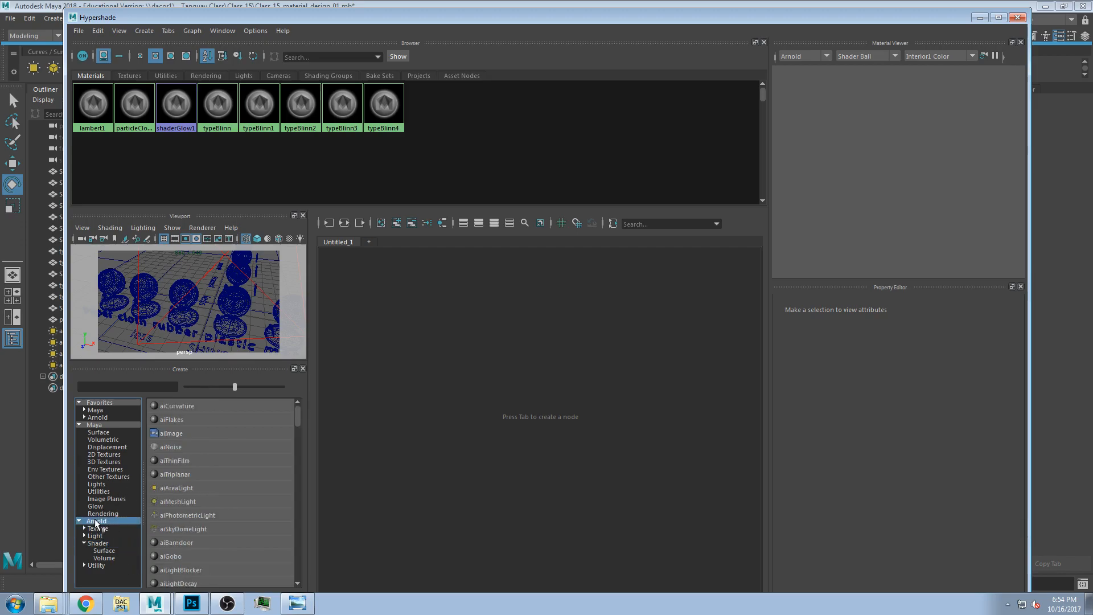
click(77, 425)
click(79, 402)
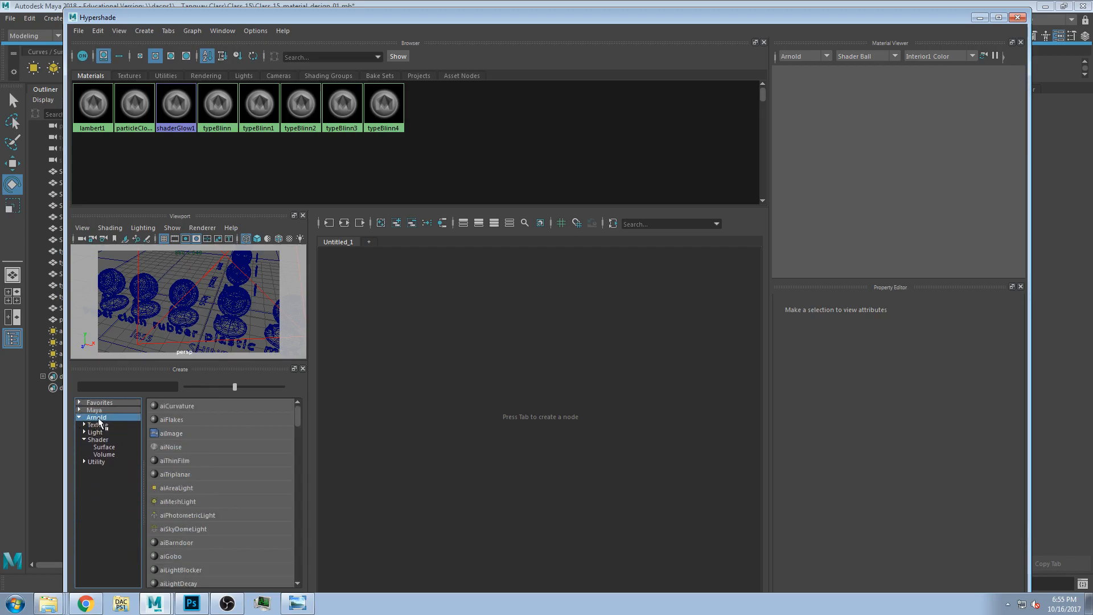
click(98, 439)
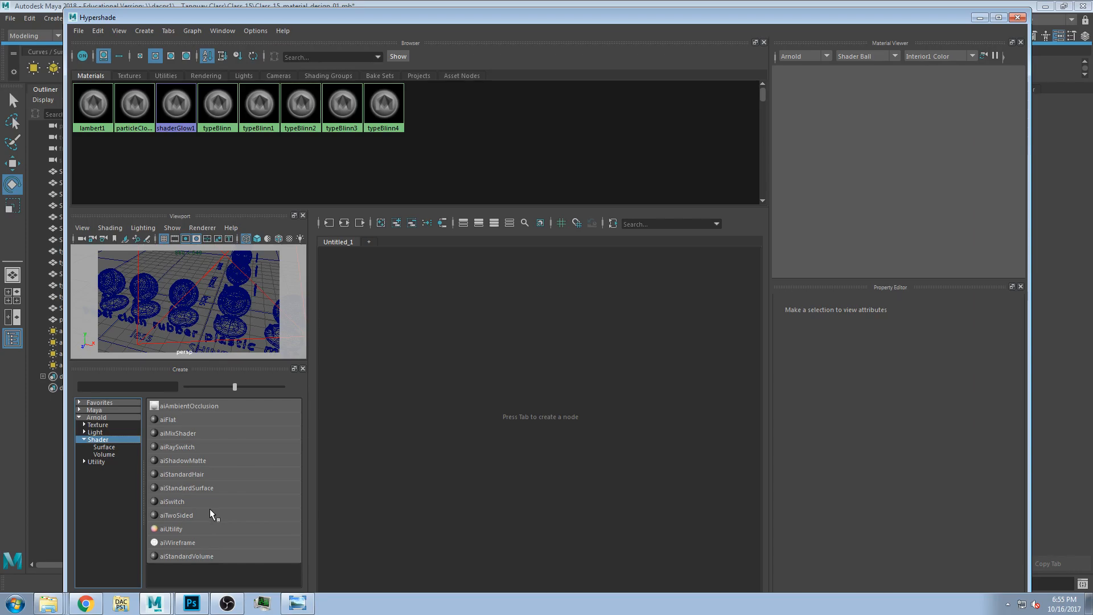
Step: Create an aiStandardSurface and an aiWireframe shader, and show the wireframe shader in the material preview
click(188, 489)
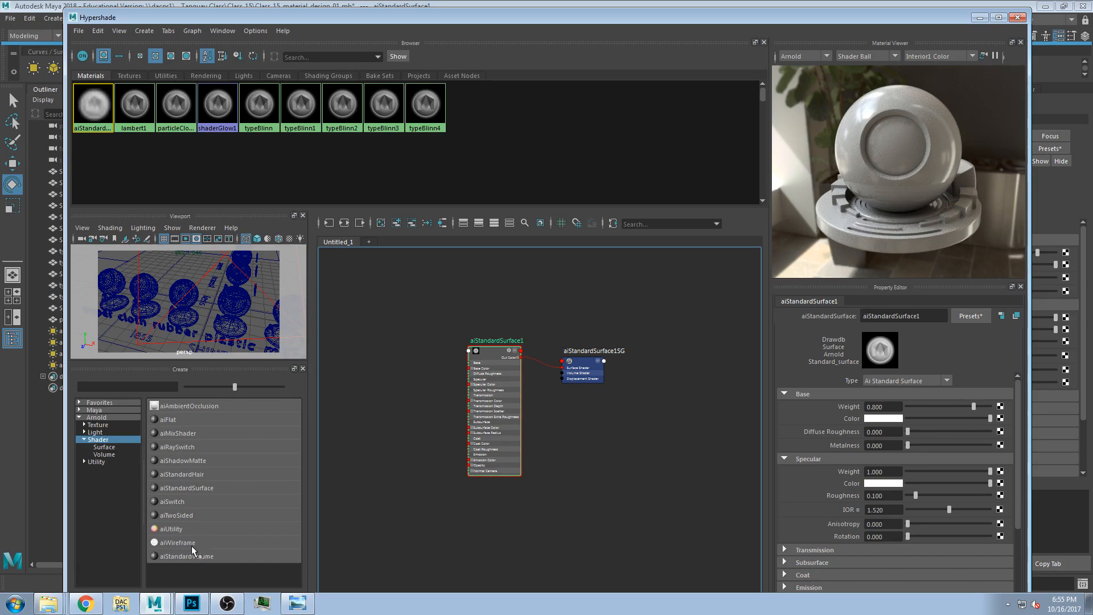
mouse_move(199, 542)
mouse_down()
mouse_move(386, 402)
mouse_move(402, 293)
mouse_up()
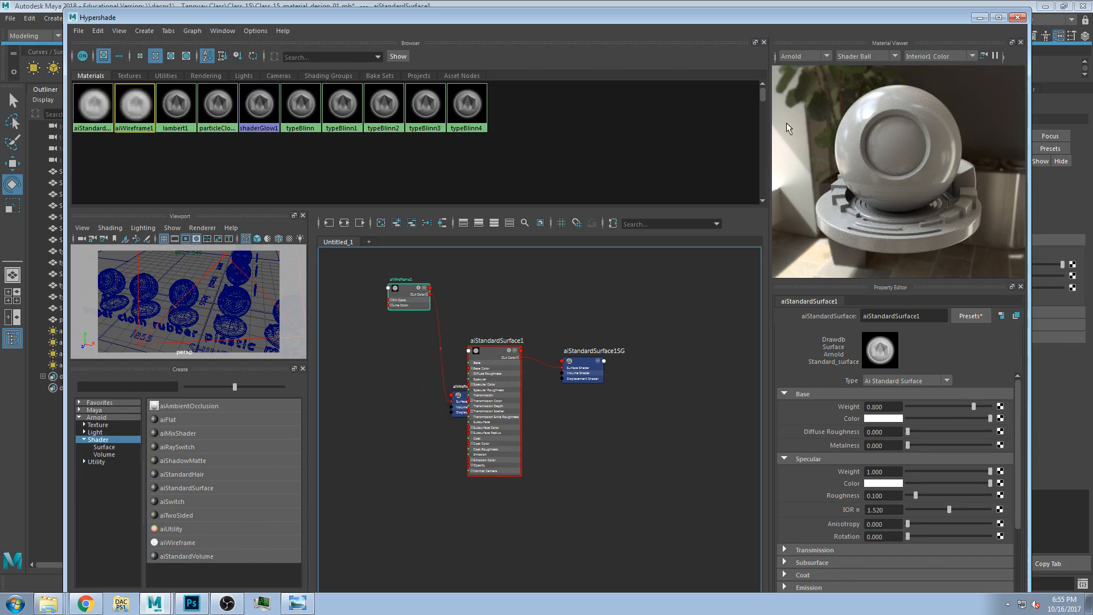
click(409, 295)
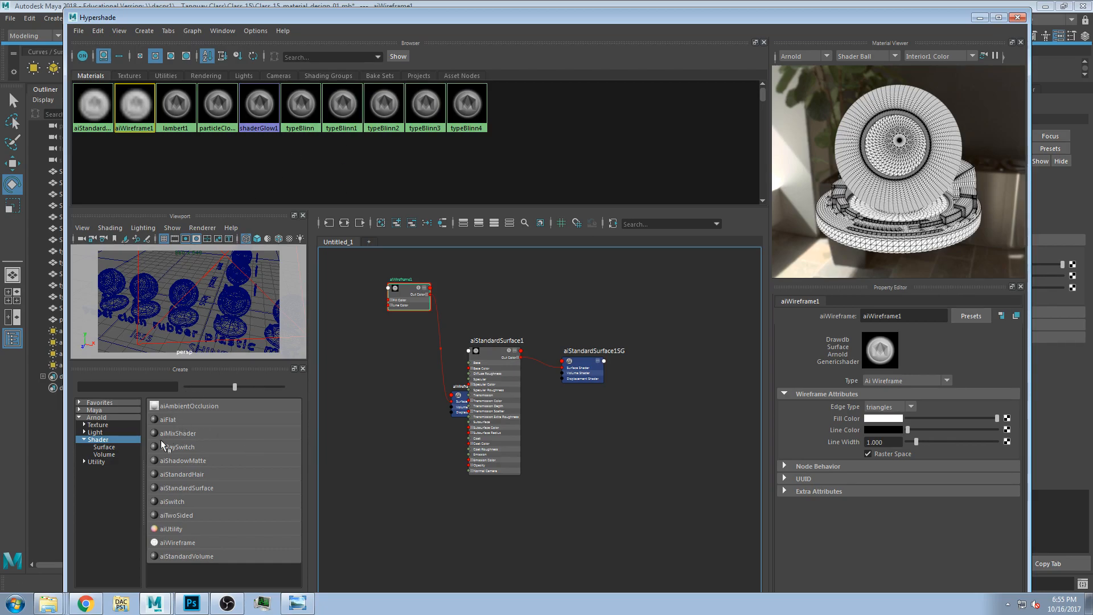
Step: List Maya's surface materials with the Arnold category collapsed, and add a Blinn beside the standard surface's shading group
click(80, 409)
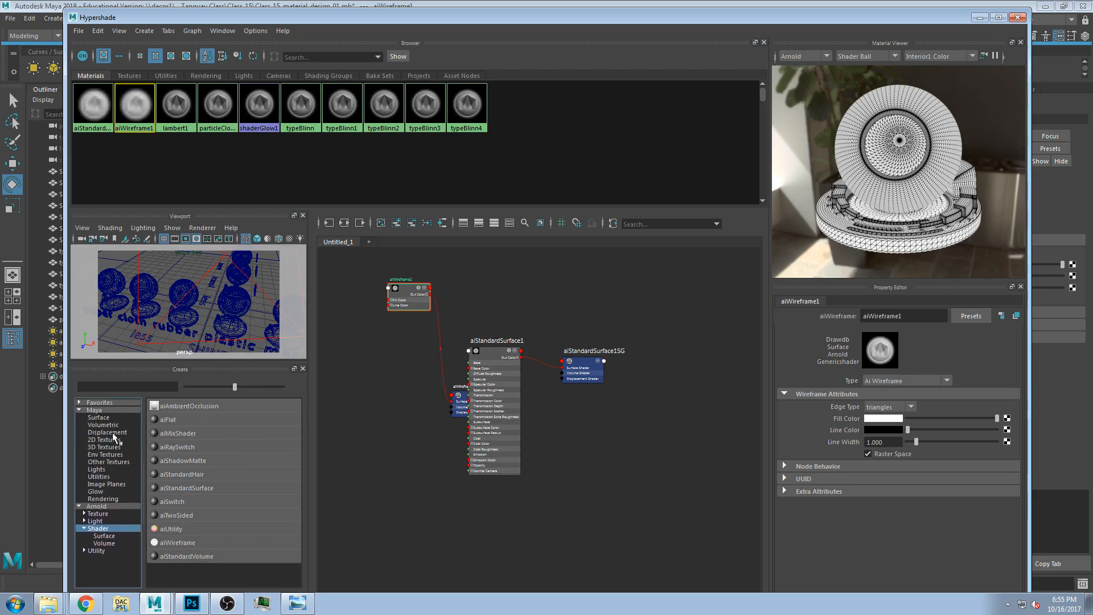
click(102, 417)
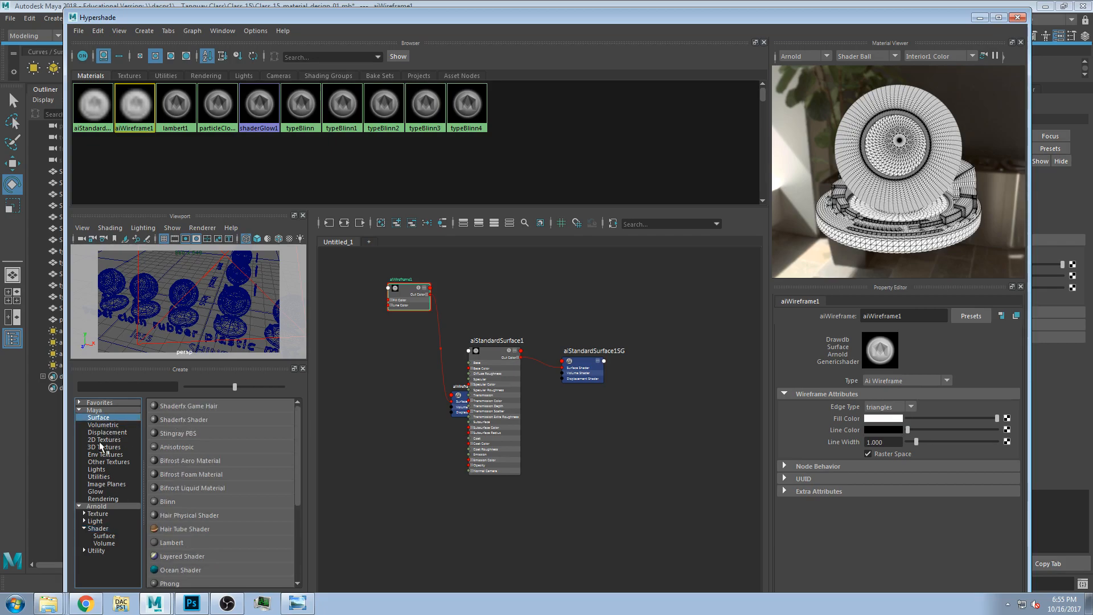
click(79, 505)
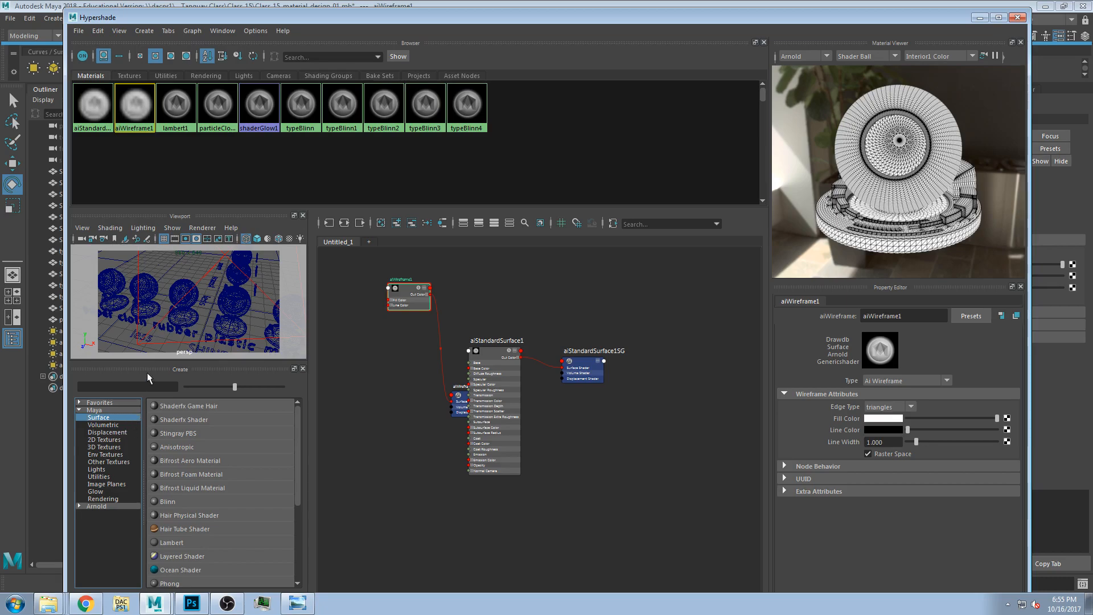
middle_drag(193, 503, 669, 281)
drag(647, 291, 659, 316)
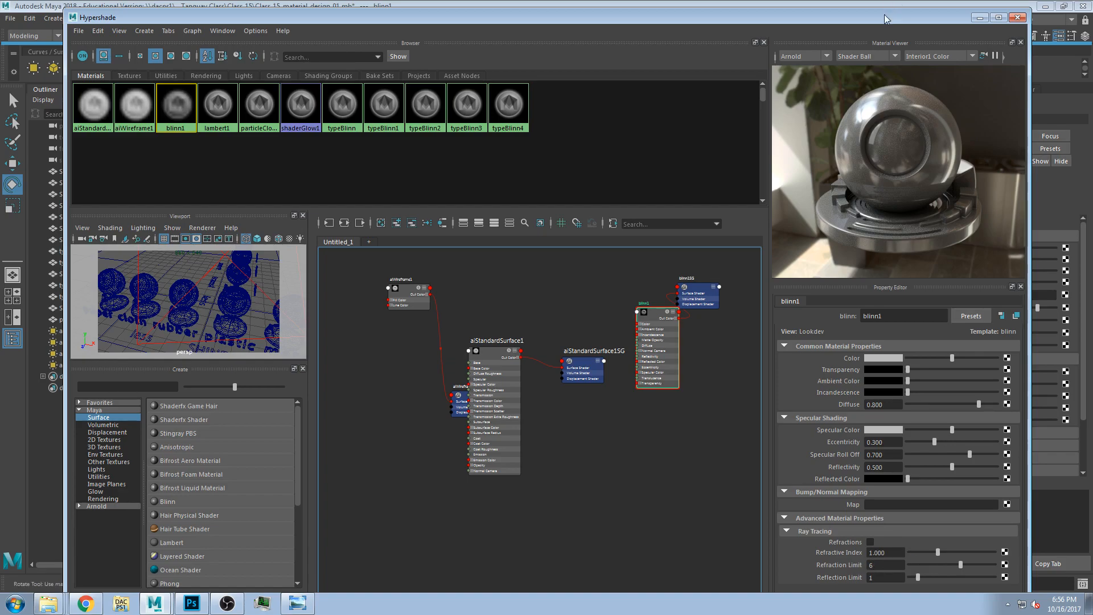
Step: Display the aiStandardSurface1 properties and list only the Arnold surface shaders for creation
click(497, 356)
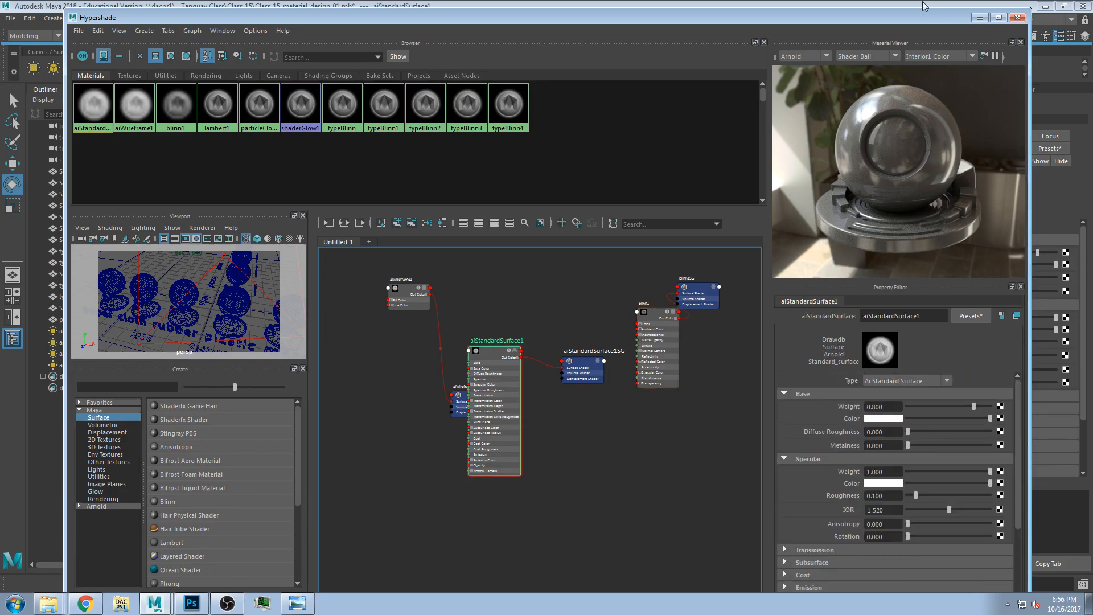
drag(907, 8, 879, 20)
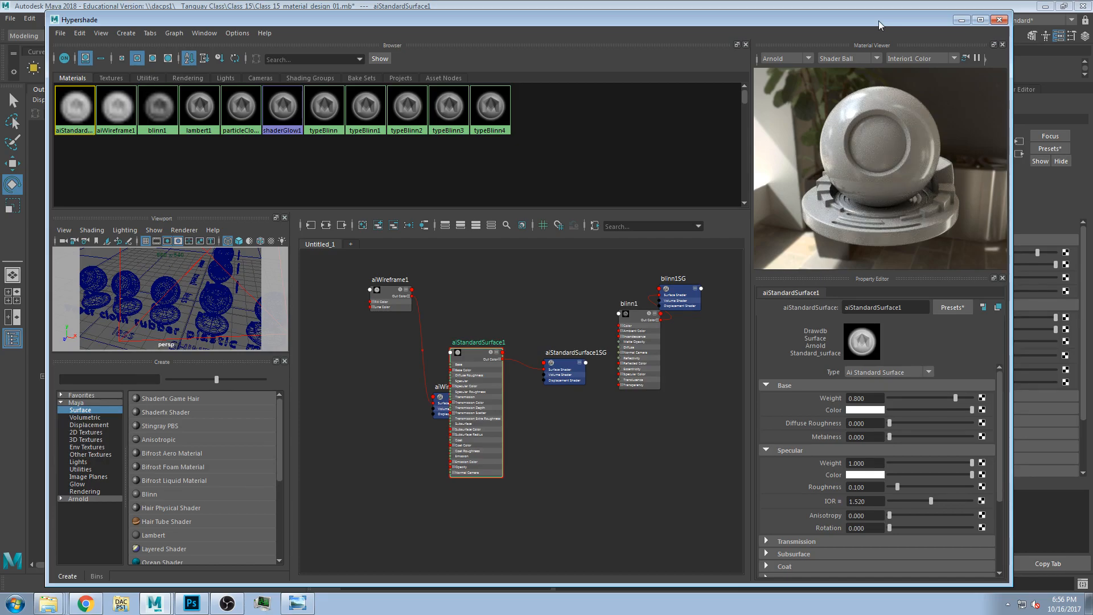
click(61, 499)
click(60, 403)
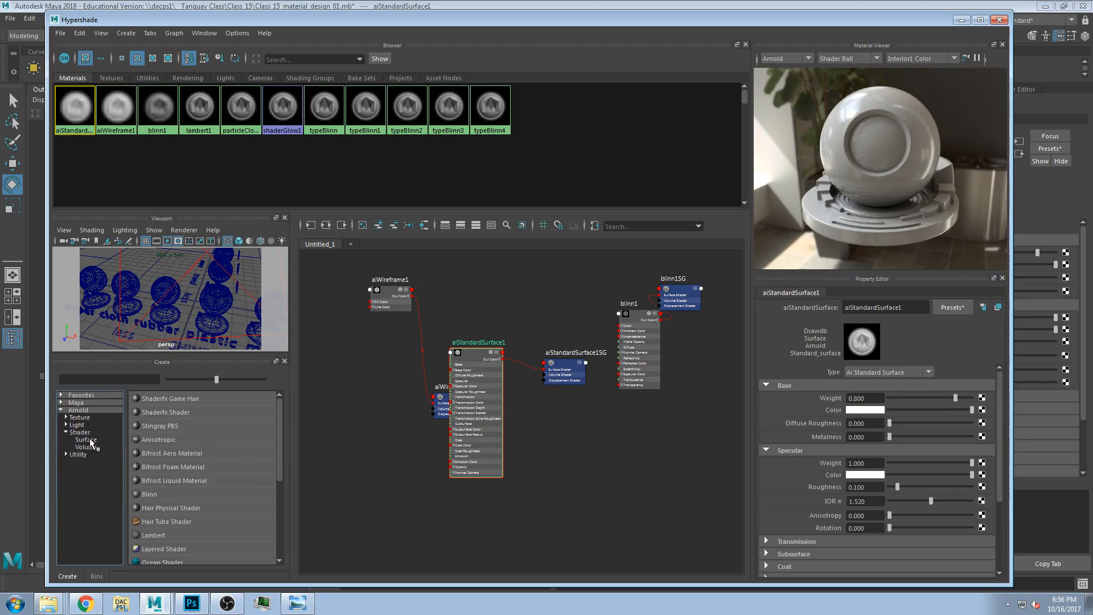
click(90, 441)
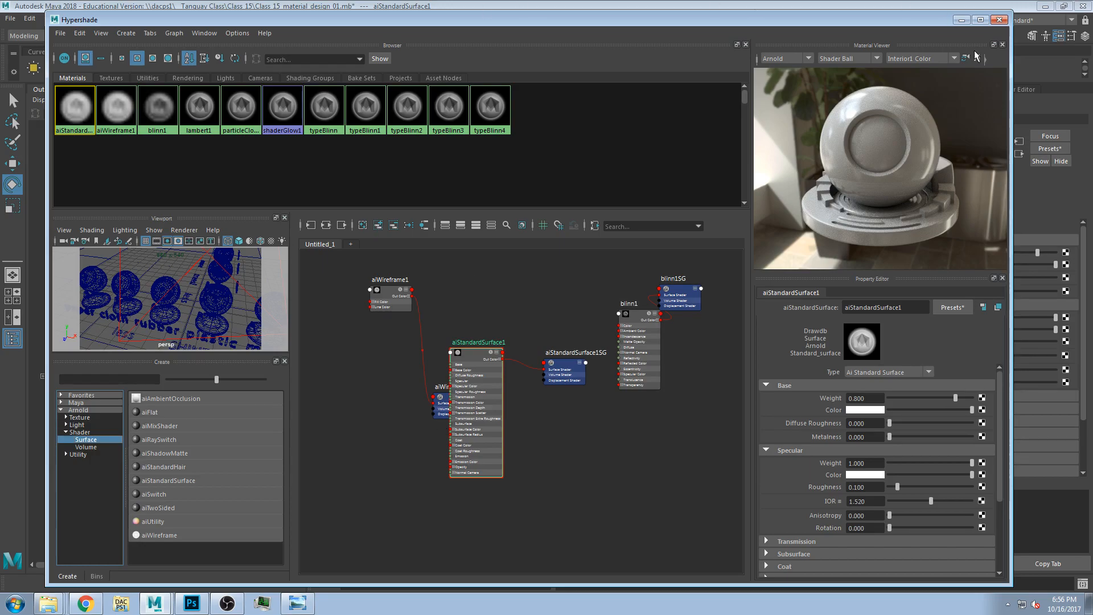
Step: Minimize the Hypershade and open the Render View window over the viewport
click(961, 21)
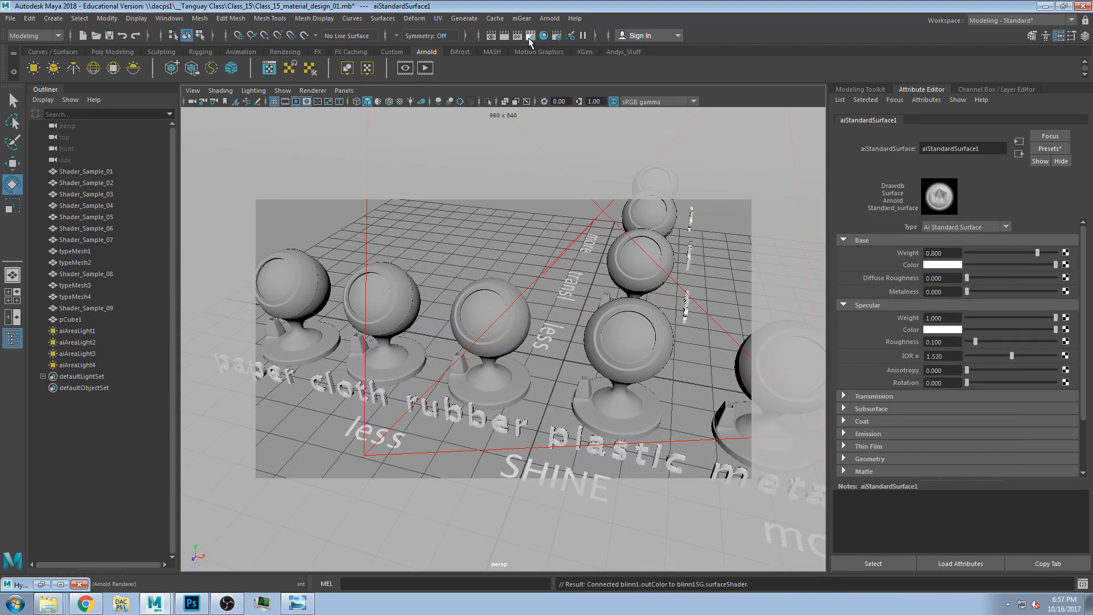
click(489, 36)
drag(489, 37, 508, 56)
drag(599, 37, 547, 15)
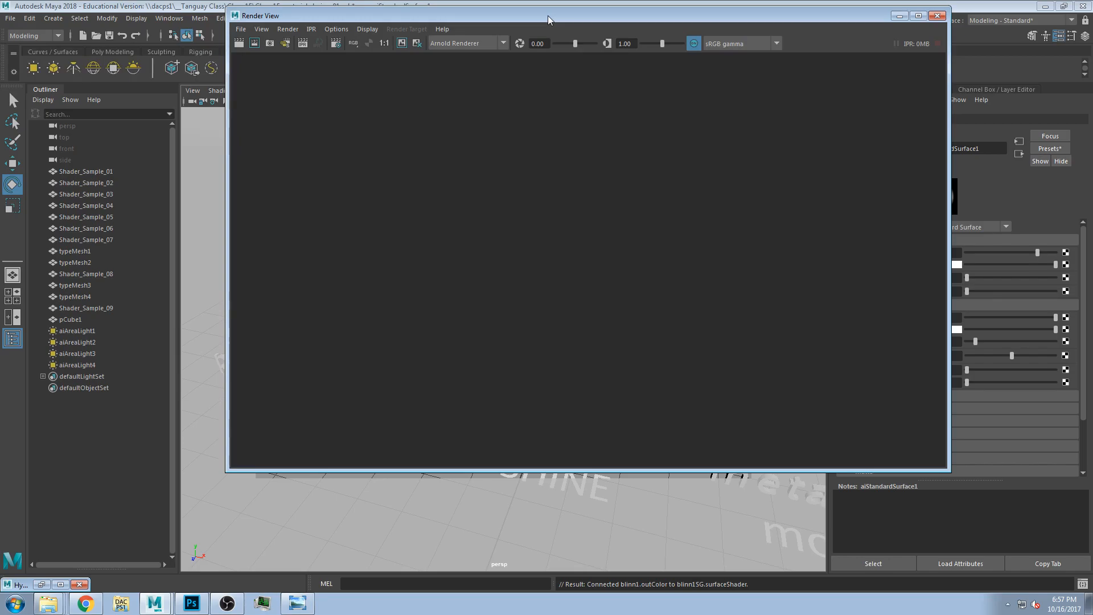
drag(548, 16, 472, 17)
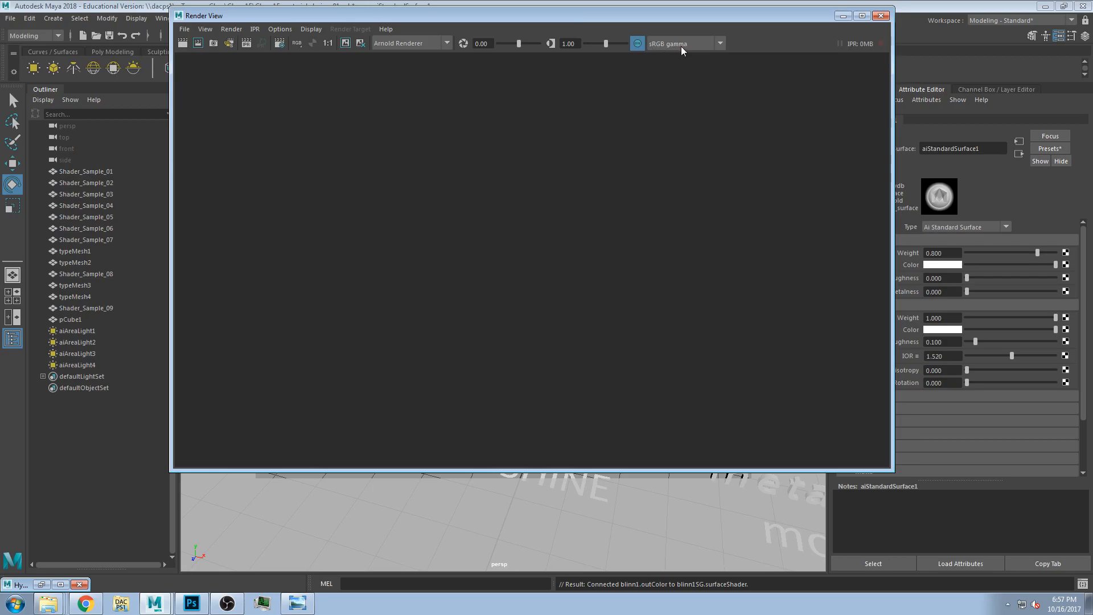
drag(590, 16, 661, 15)
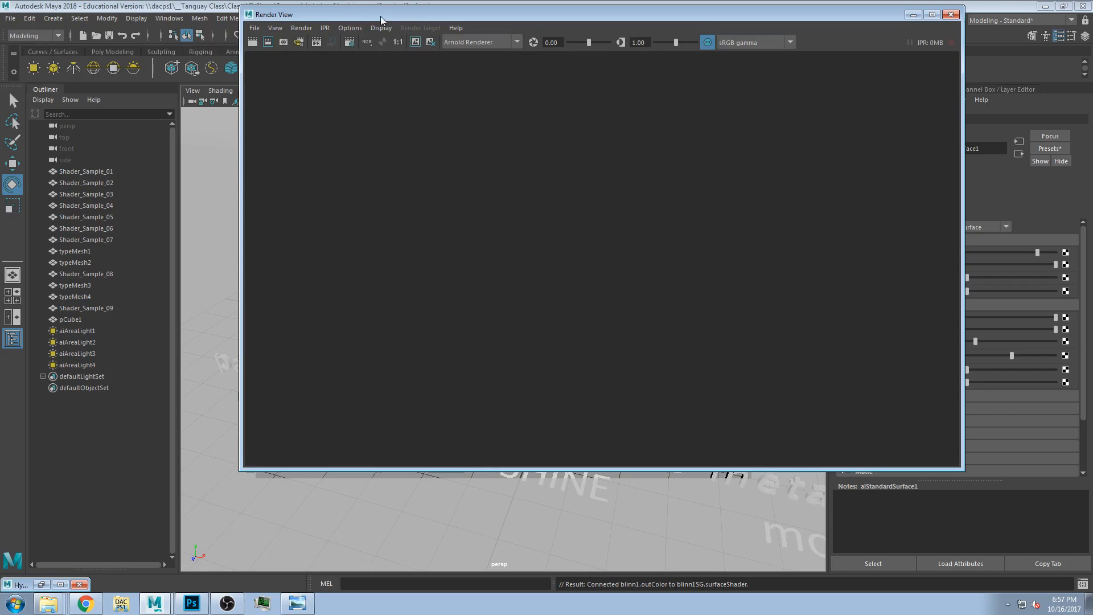
drag(385, 15, 346, 16)
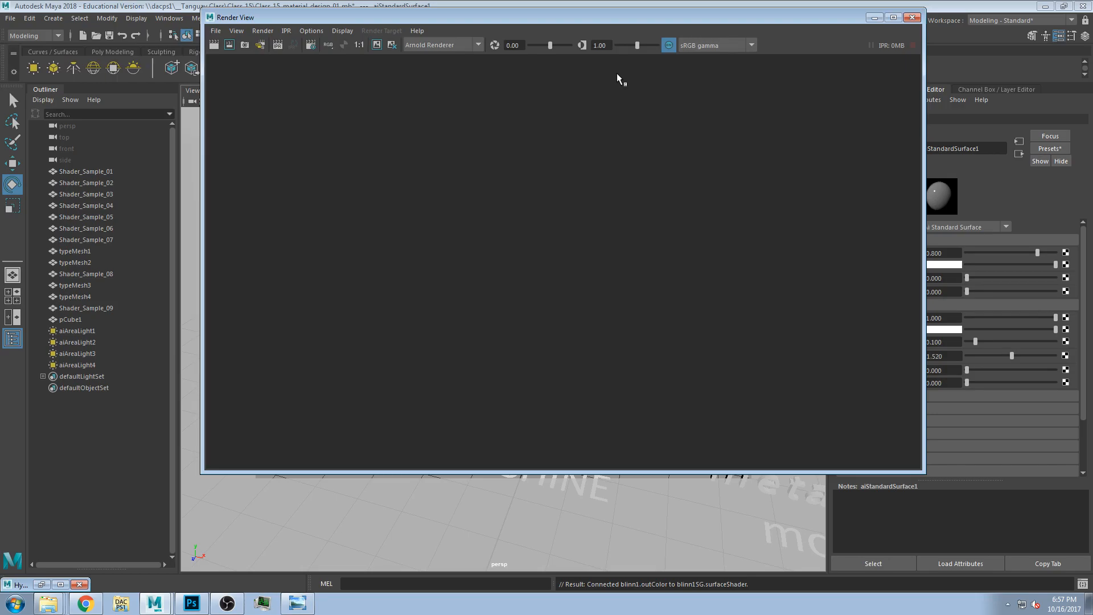
drag(716, 20, 734, 31)
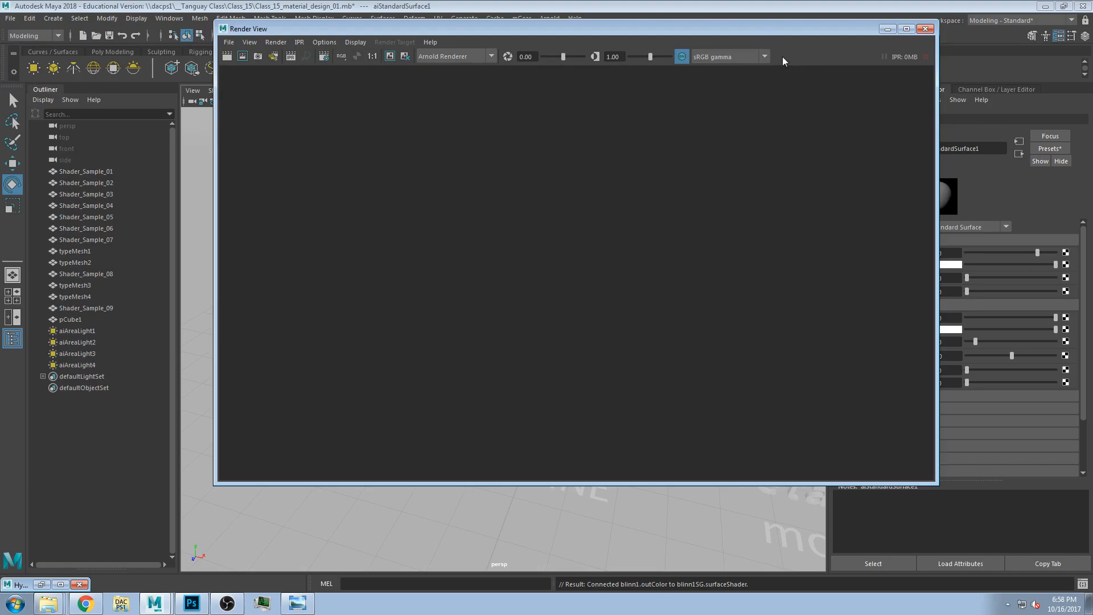
Step: Review the Render View's view transform options and keep sRGB gamma
click(765, 56)
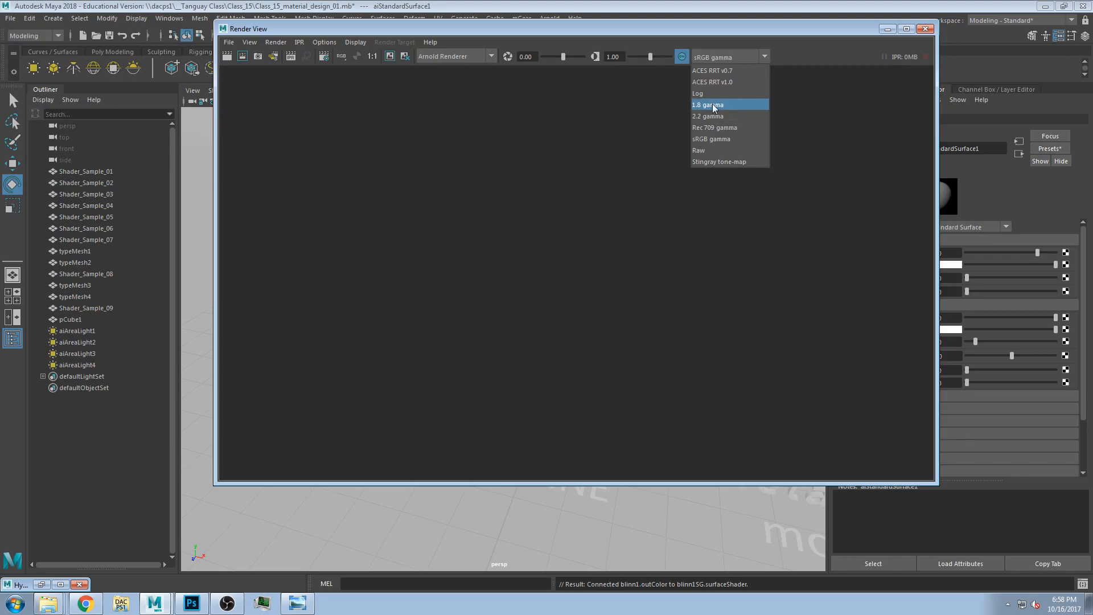
click(728, 138)
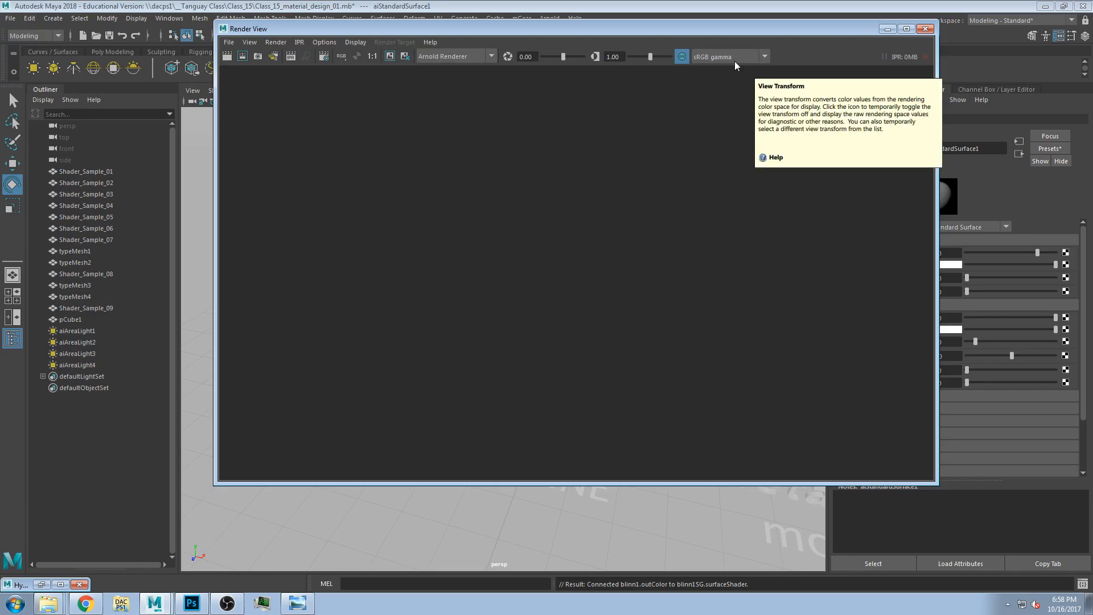
Step: Move the Render View clear of the main render controls and render the current frame with Arnold
mouse_move(681, 30)
mouse_down()
mouse_move(637, 46)
mouse_move(637, 34)
mouse_move(692, 20)
mouse_up()
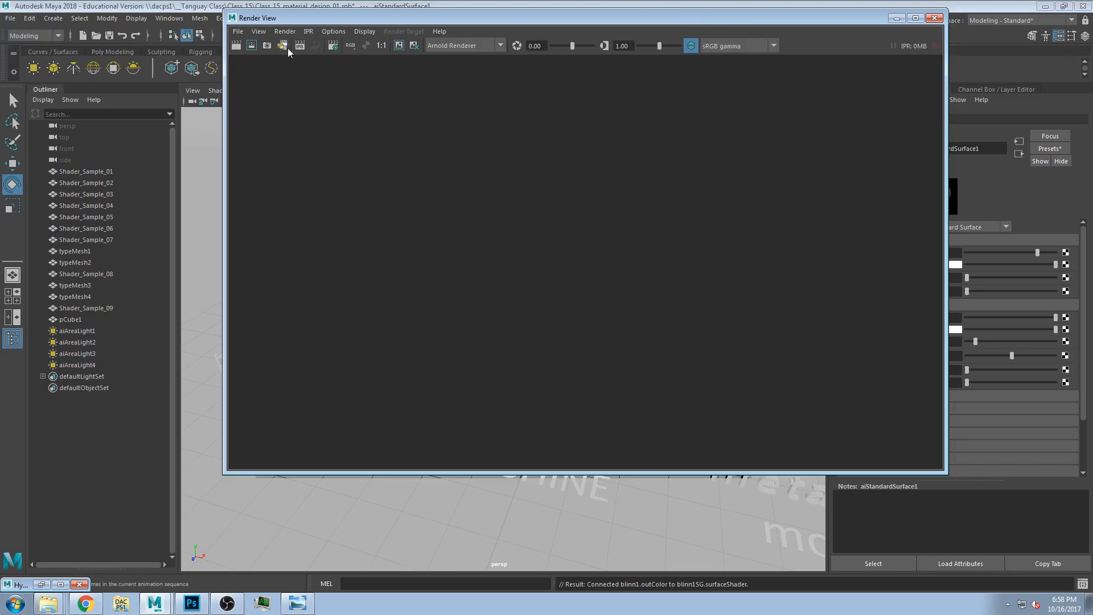
click(238, 32)
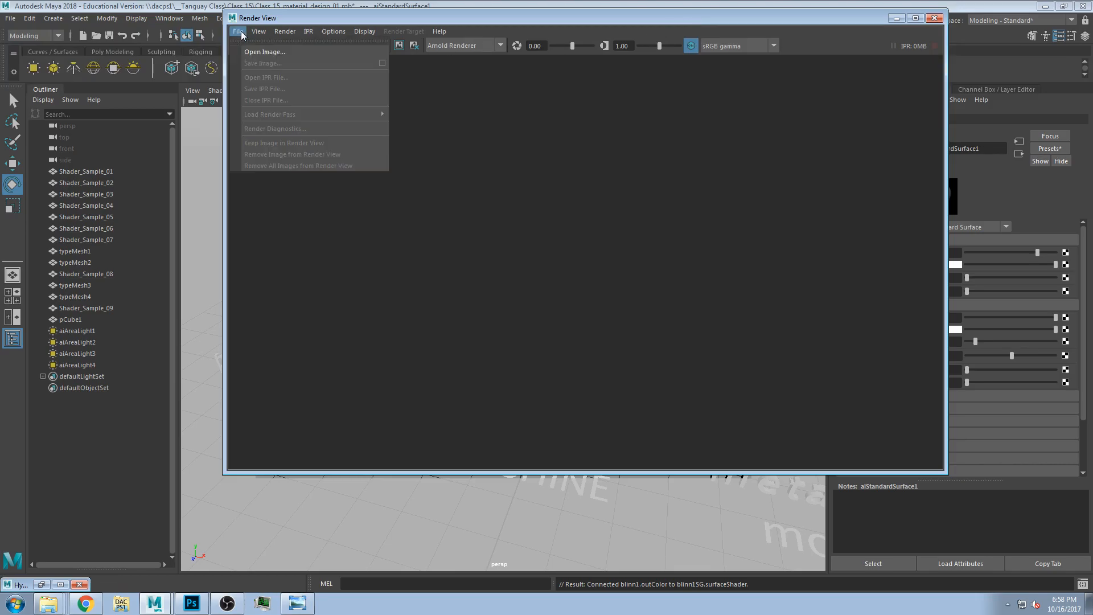
click(586, 238)
drag(657, 15, 760, 56)
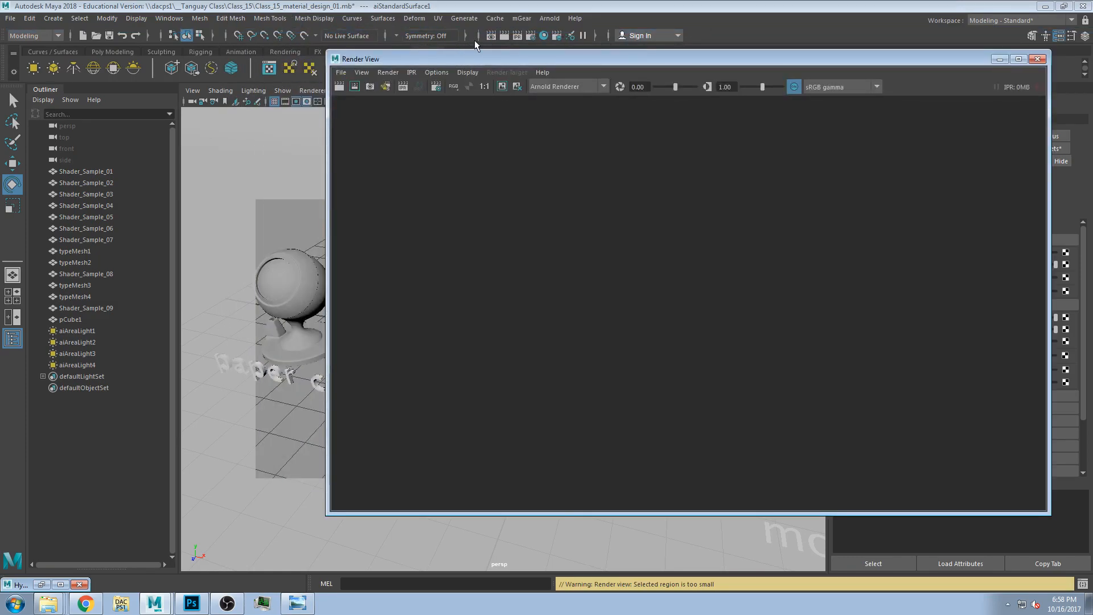
click(503, 36)
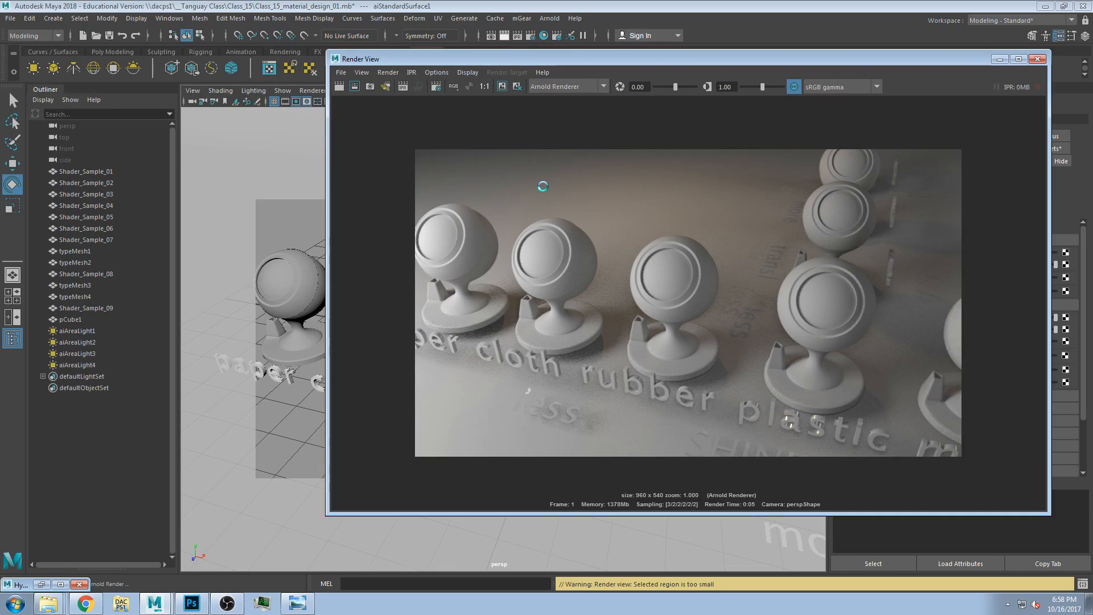
Step: Save the render to the Desktop as a JPEG named NoGAMMA in Raw Image mode
click(348, 74)
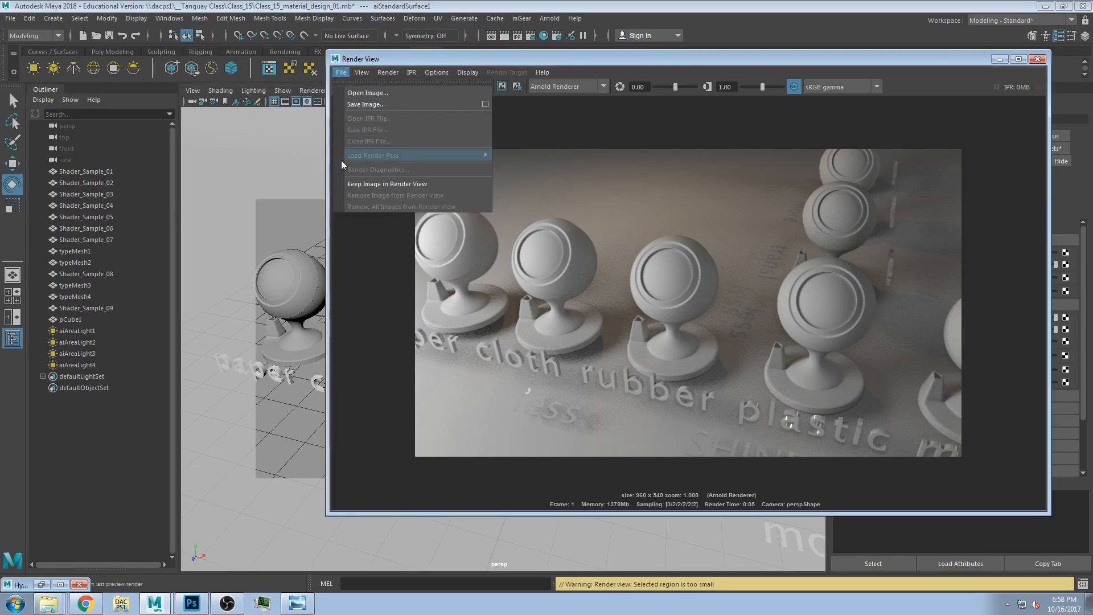
click(378, 102)
click(618, 161)
drag(621, 108, 544, 51)
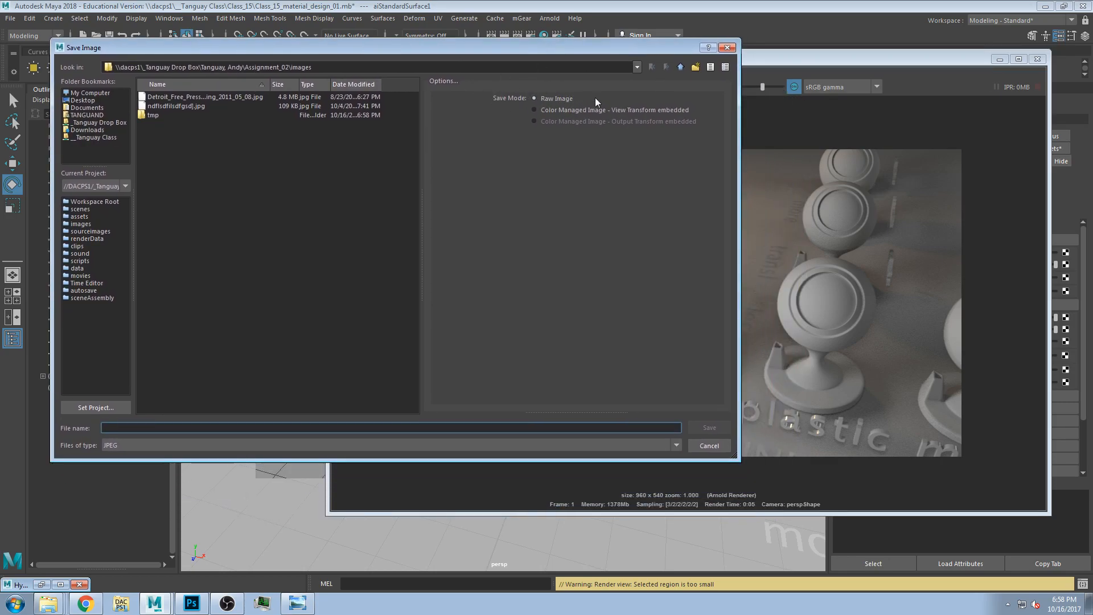
drag(545, 49, 608, 36)
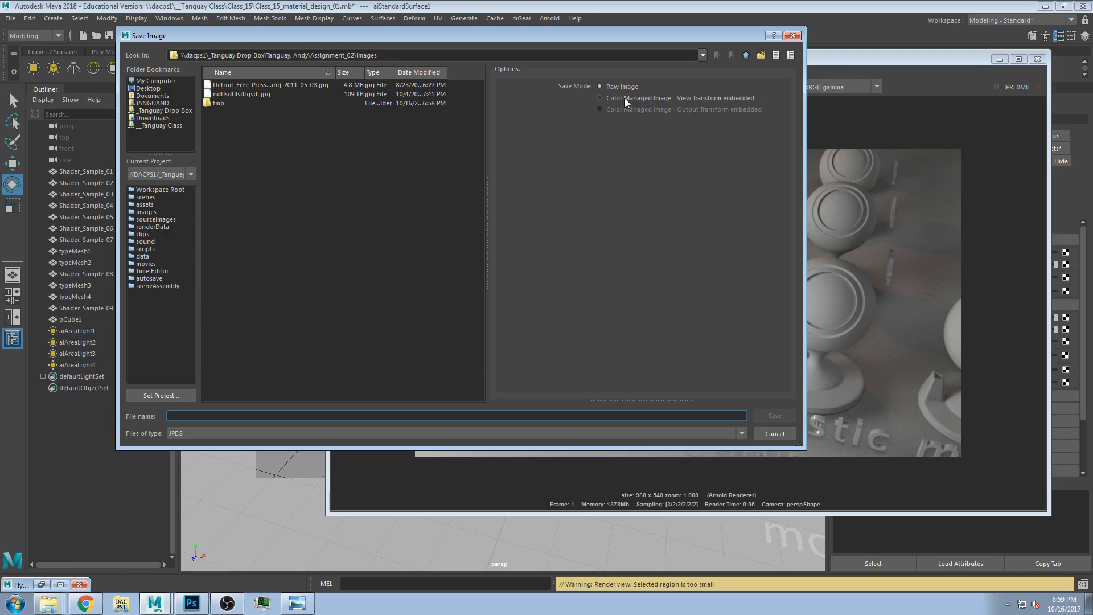
drag(617, 32, 547, 28)
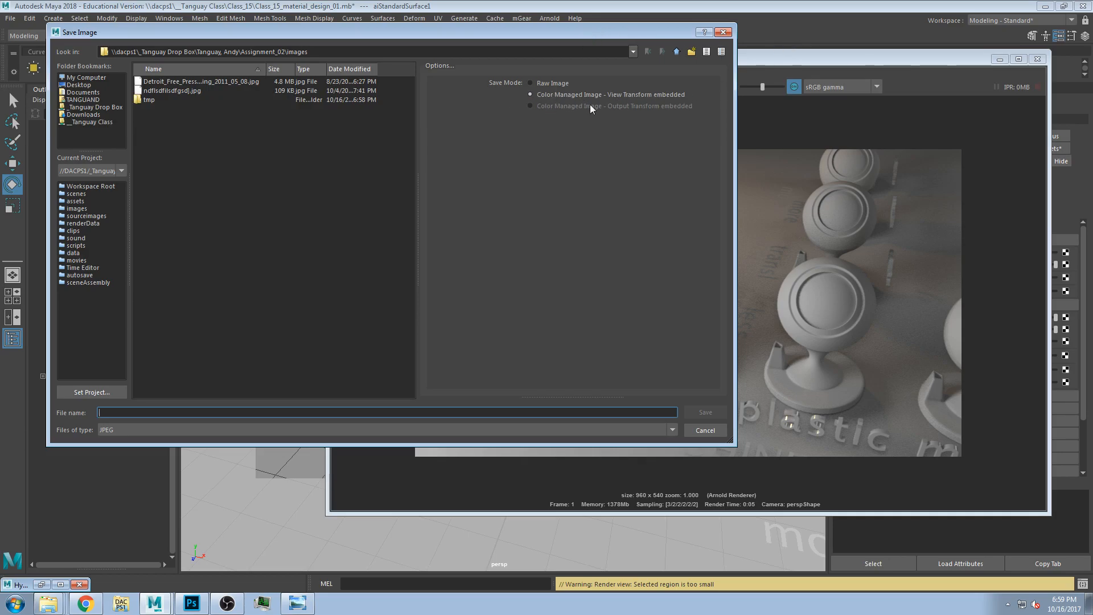
click(535, 83)
click(80, 85)
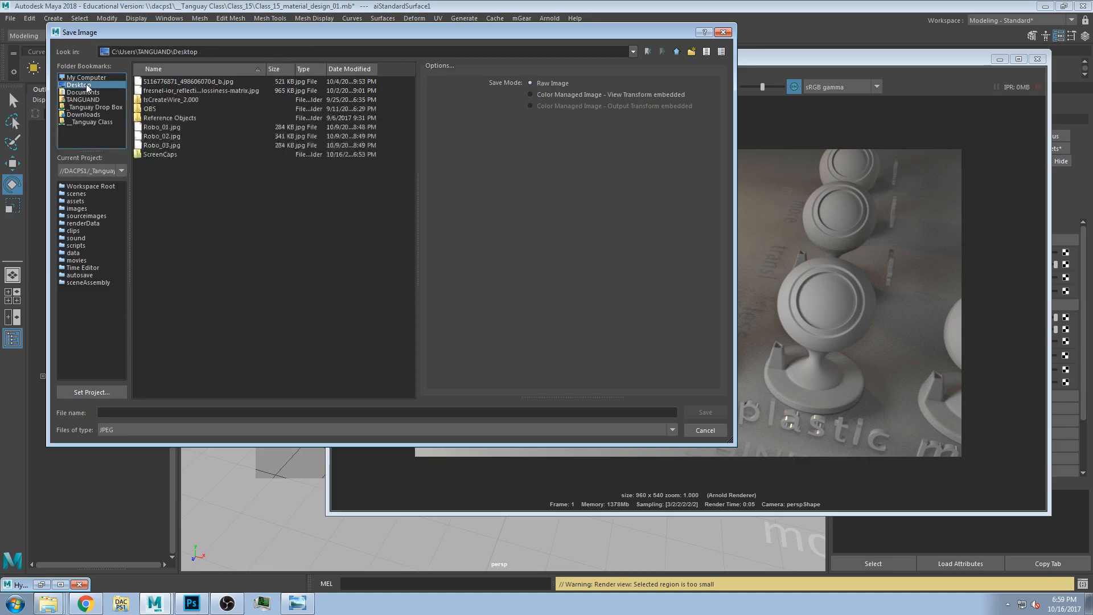
text(NoGAMMA)
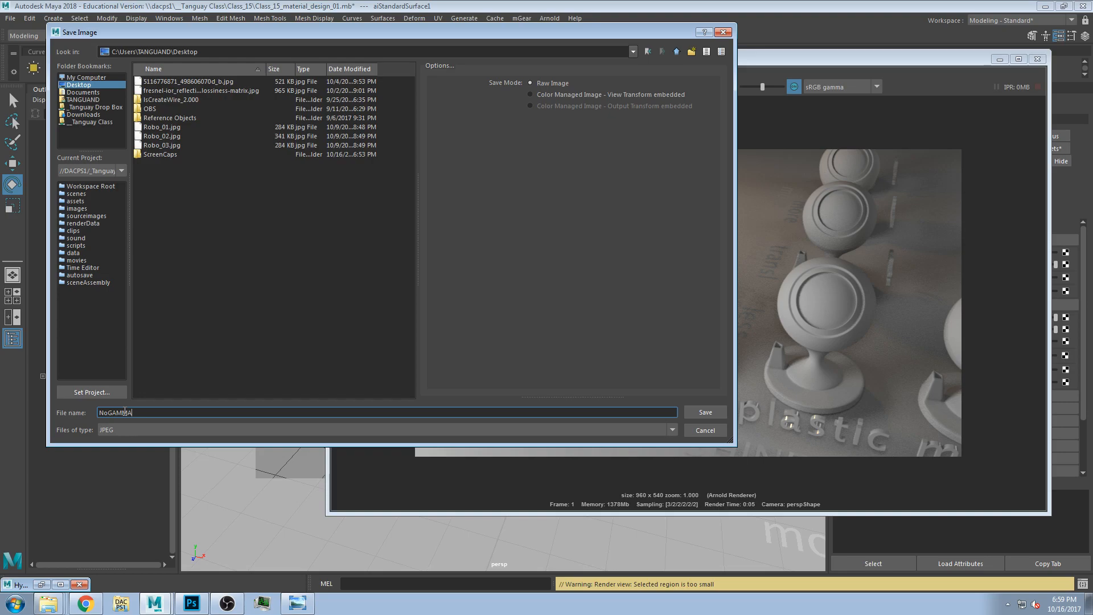
key(Return)
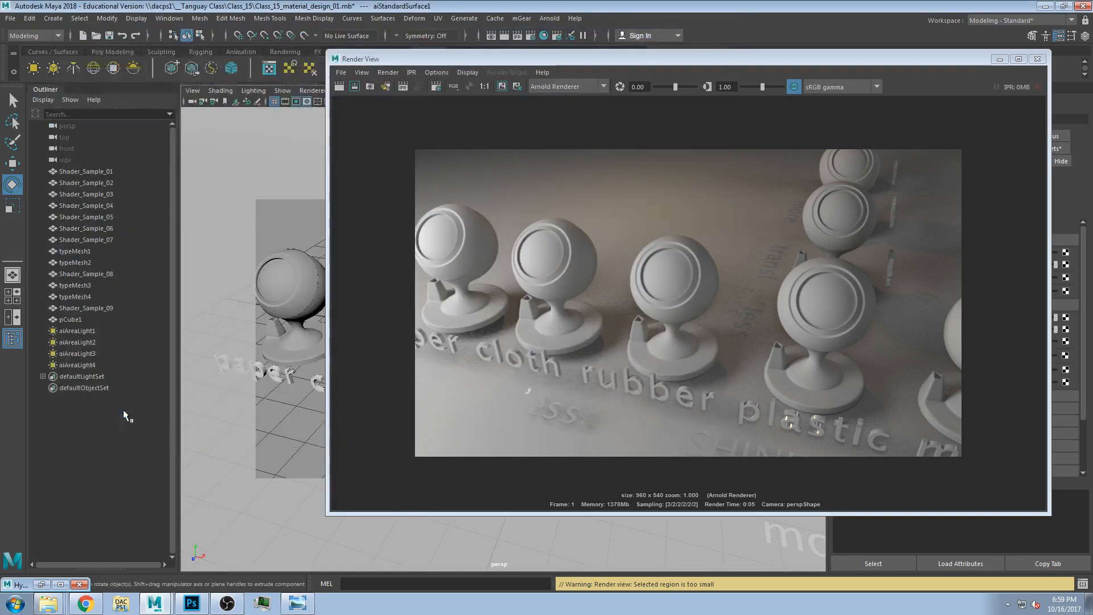
Step: Save the render again to the Desktop as a JPEG named WithGamma, as a color managed image with the view transform embedded
click(340, 72)
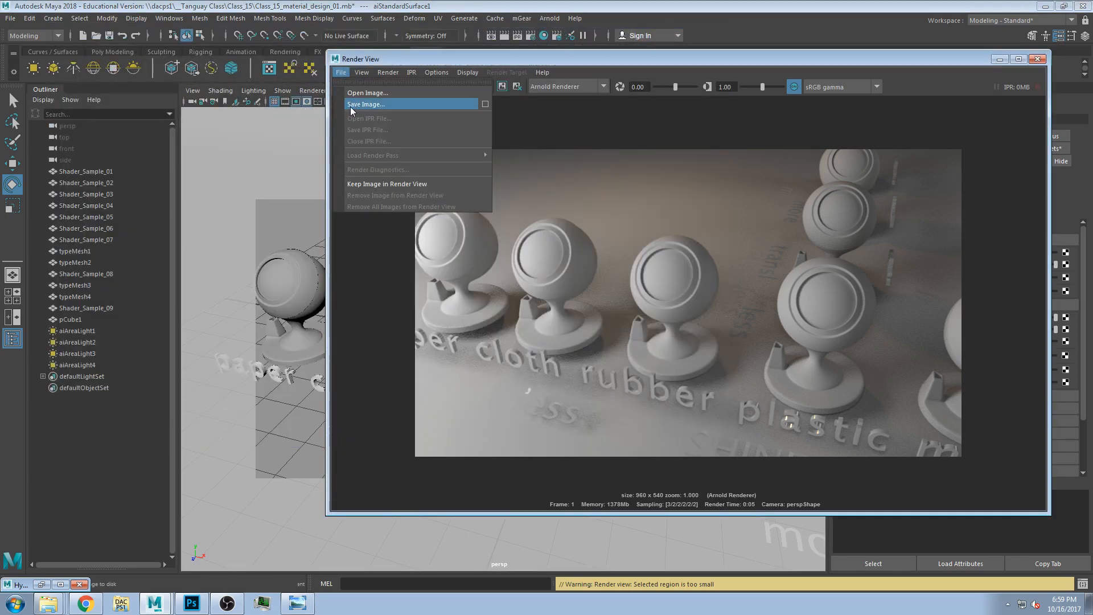
click(350, 105)
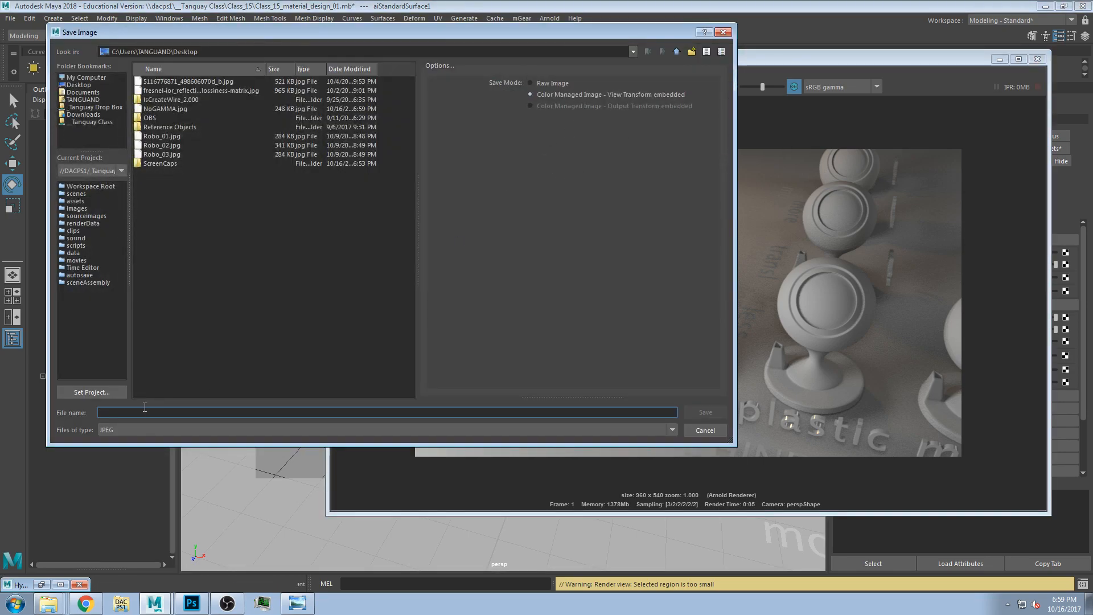
text(WithGamma)
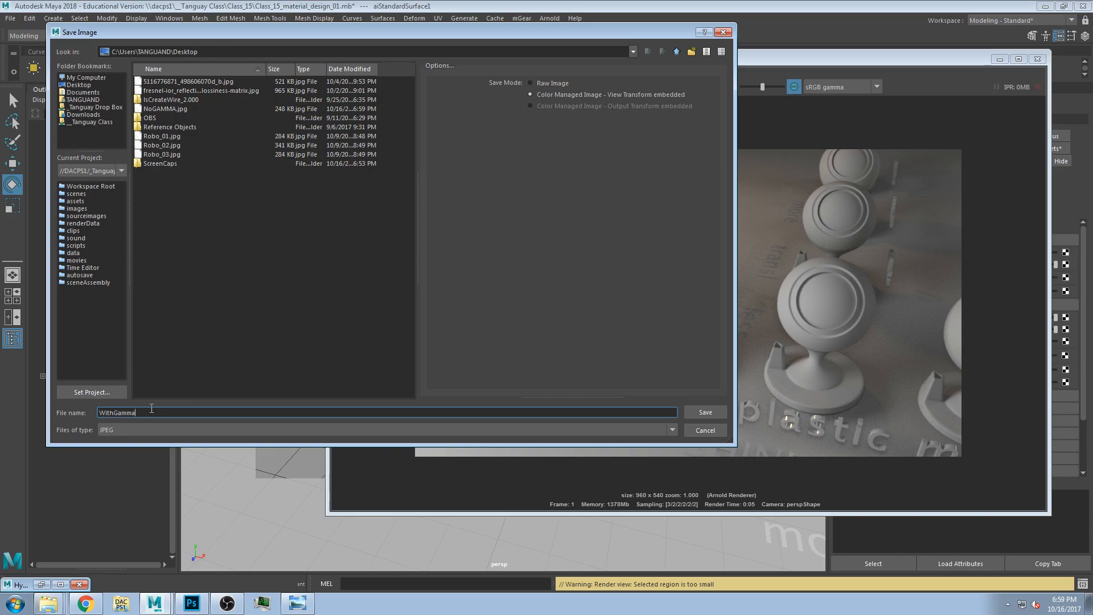
click(705, 411)
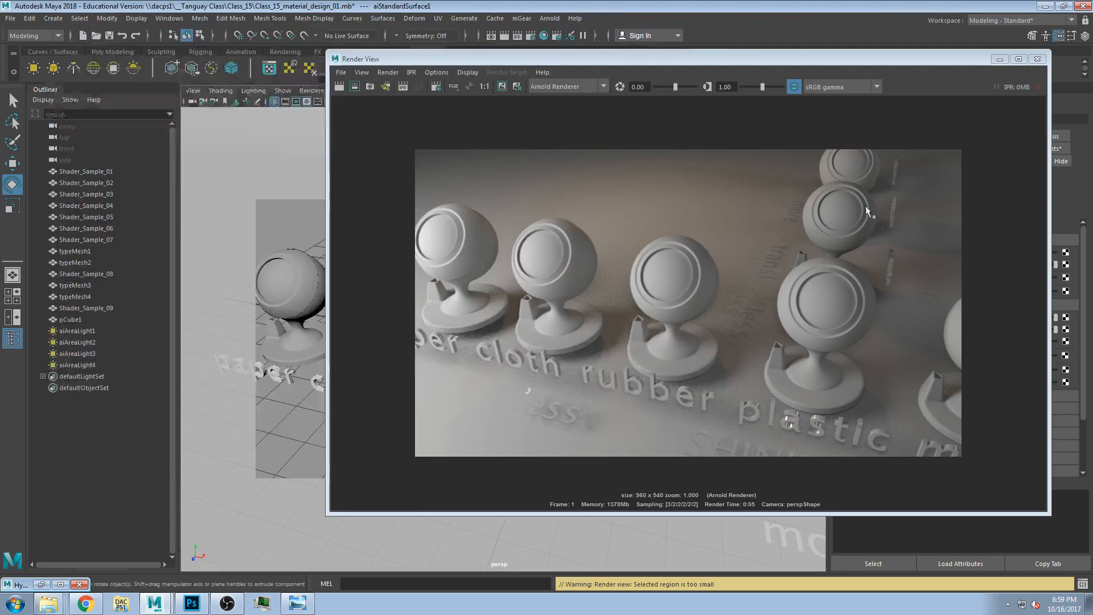
Step: Minimize Maya, open NoGAMMA.jpg and WithGamma.jpg from the desktop to compare their brightness, and close both images
click(1046, 6)
double_click(74, 452)
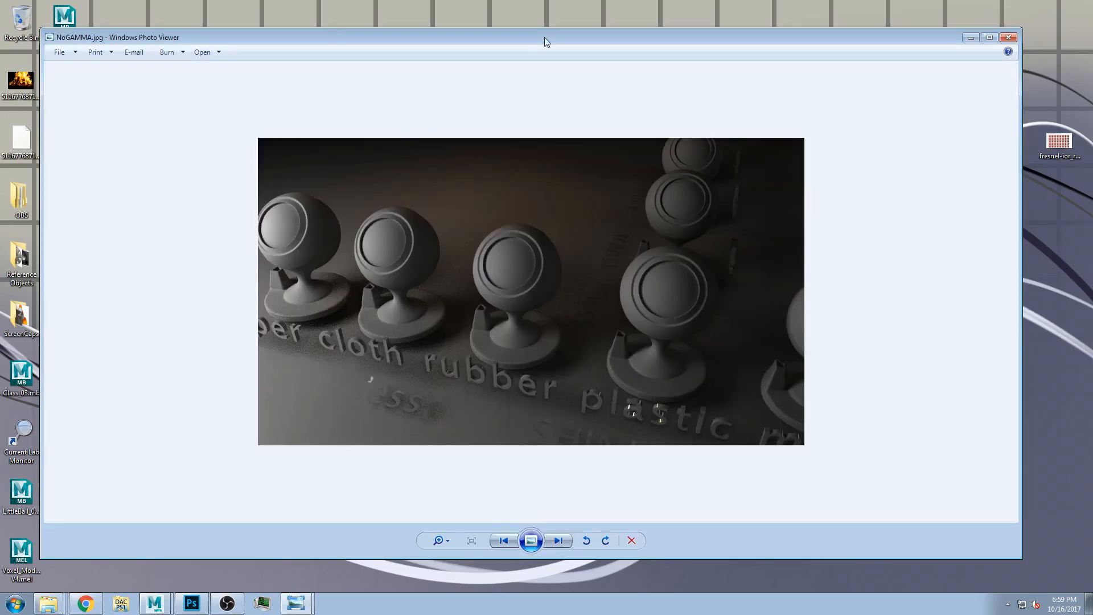
drag(544, 35, 608, 16)
double_click(65, 497)
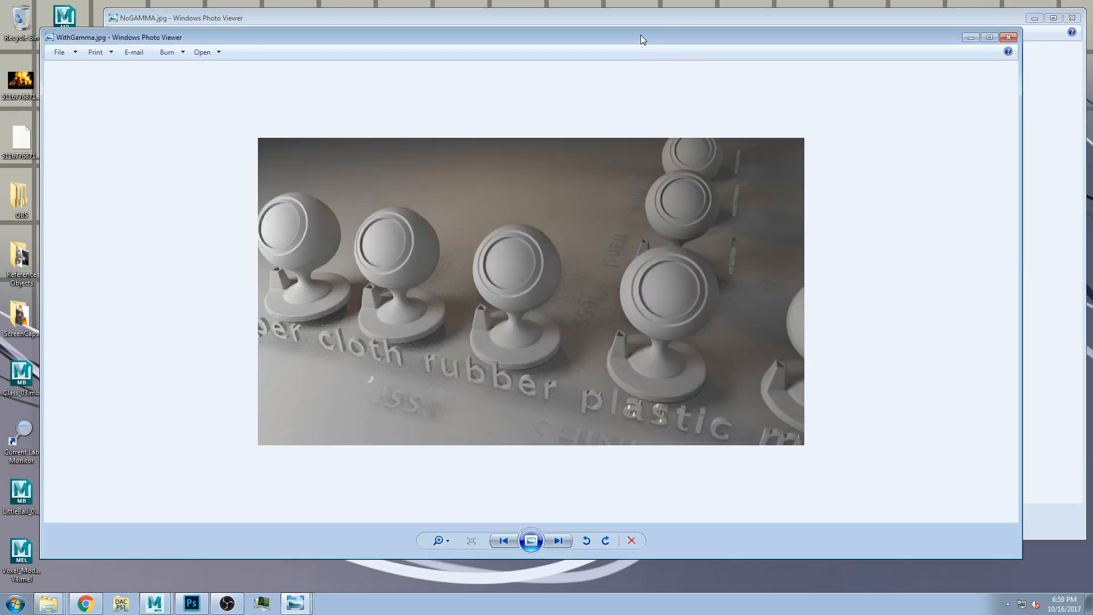
drag(642, 39, 605, 26)
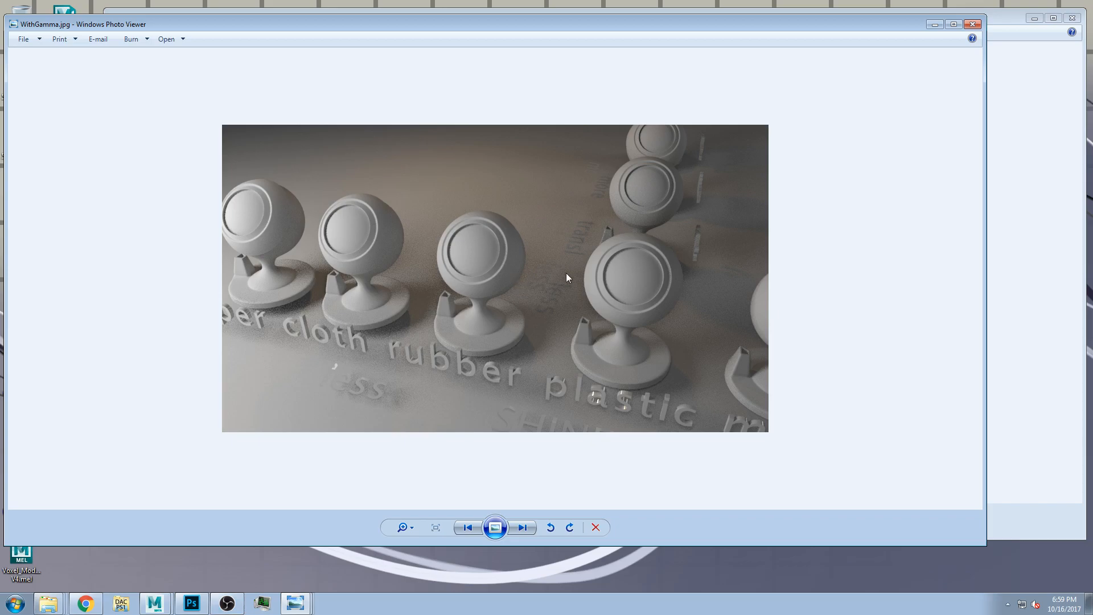
click(972, 24)
click(1072, 18)
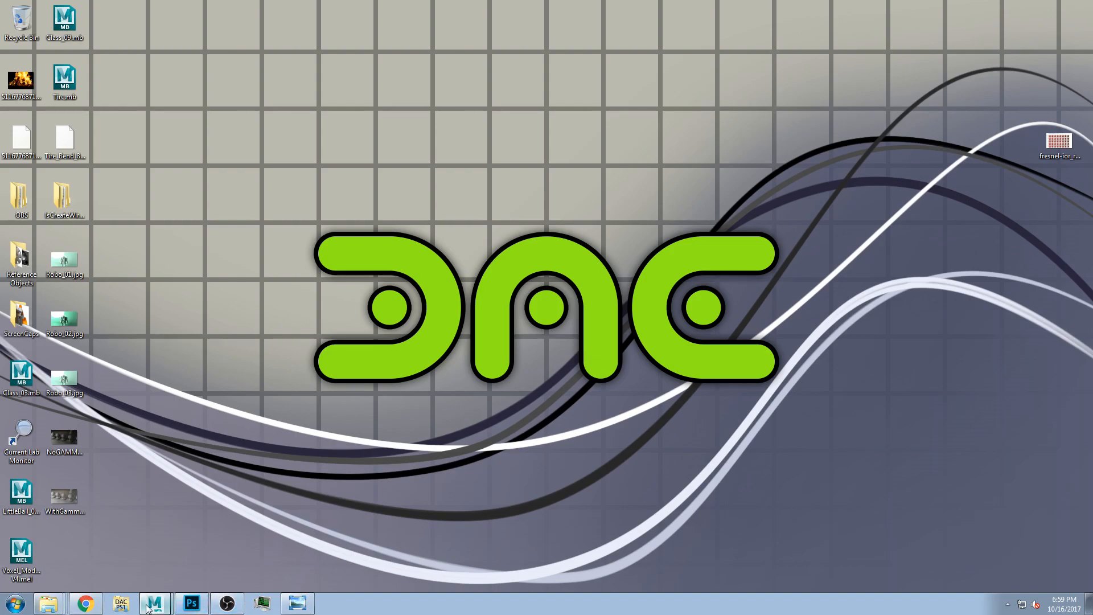
Step: Return to Maya and close the Render View and Hypershade windows
click(173, 576)
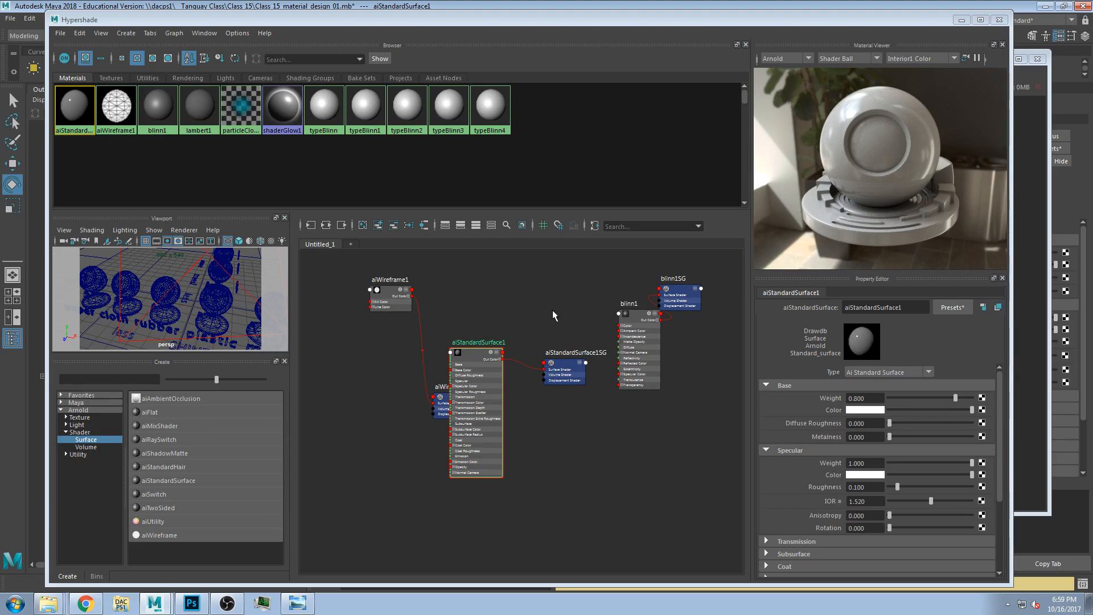
drag(707, 52, 707, 65)
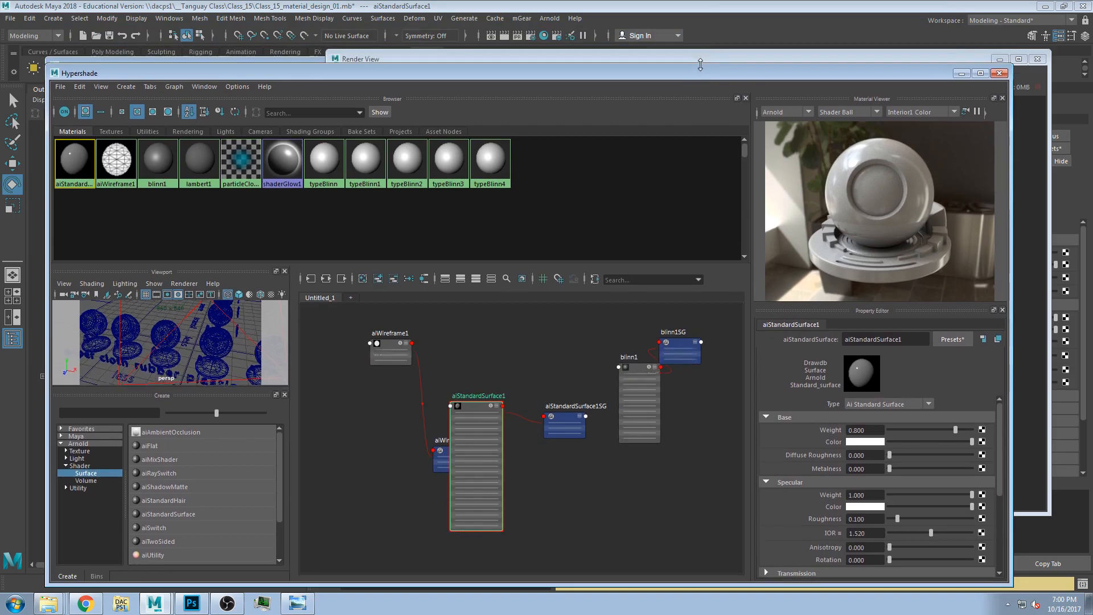
click(835, 58)
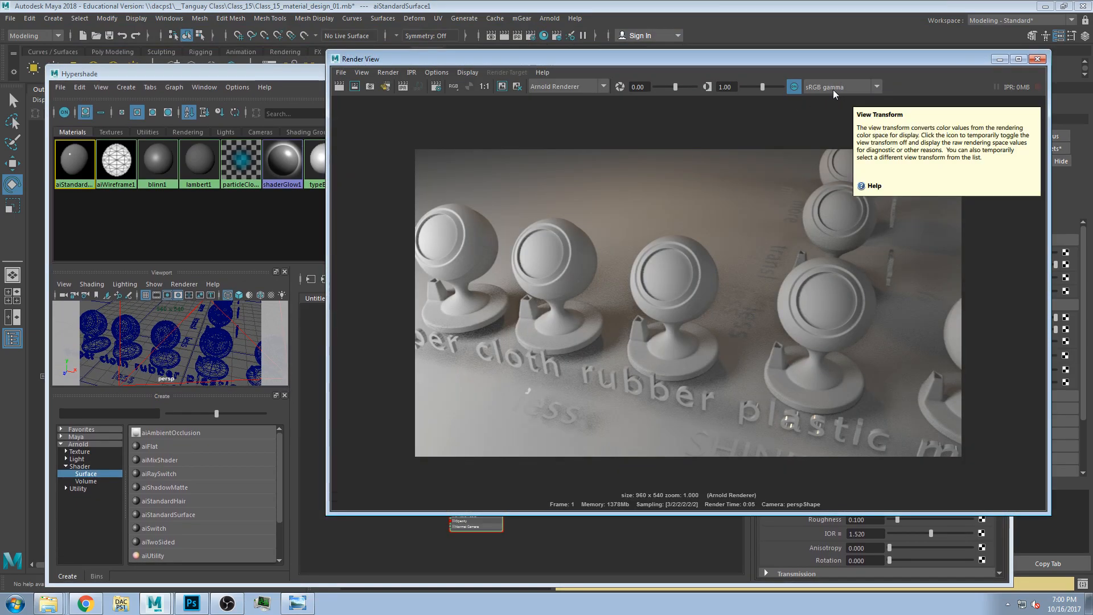
drag(755, 63, 605, 22)
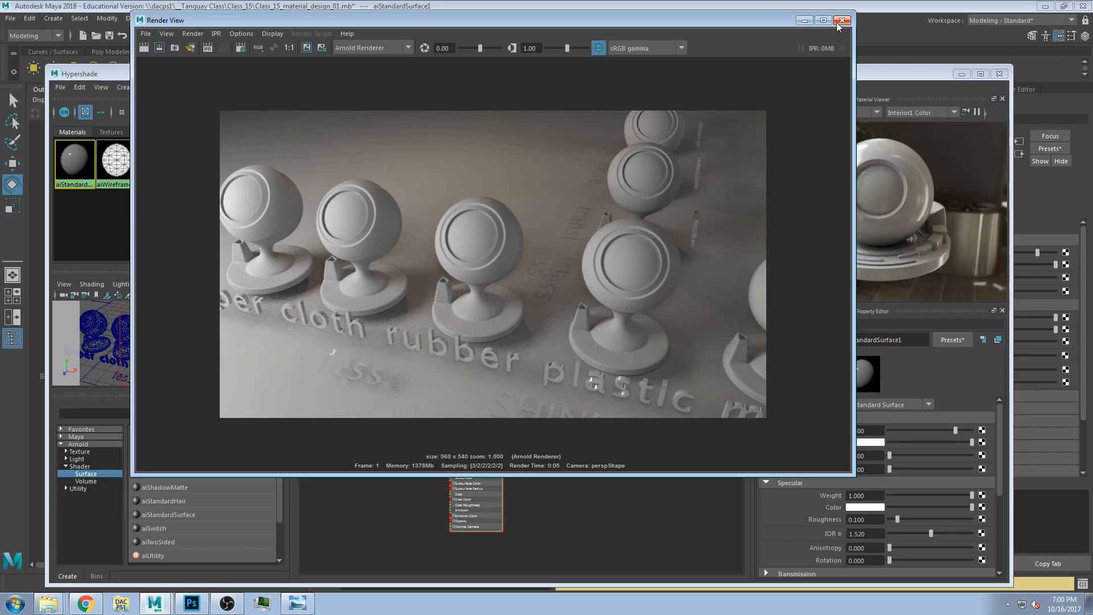
click(841, 22)
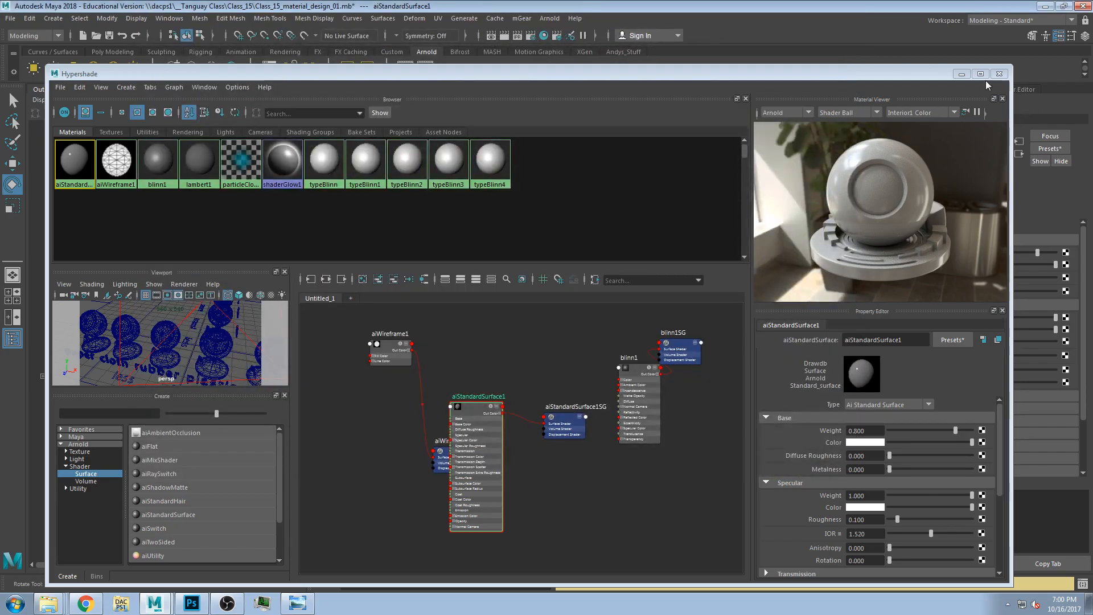
drag(917, 73, 931, 16)
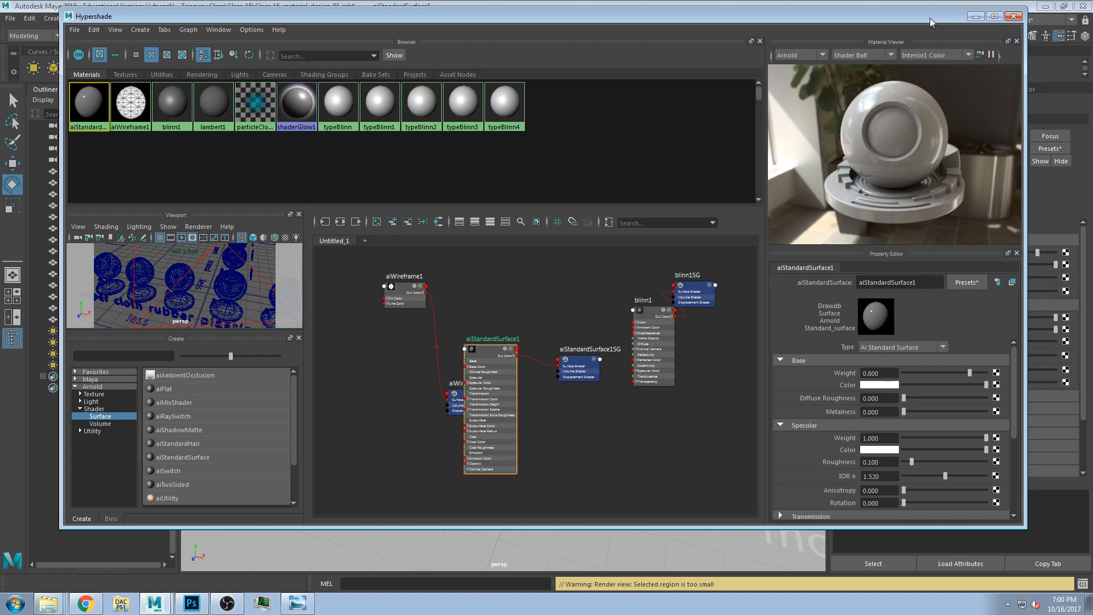
click(1012, 17)
Step: Reopen the Render View and place it over the viewport, clear of the main render controls
click(496, 37)
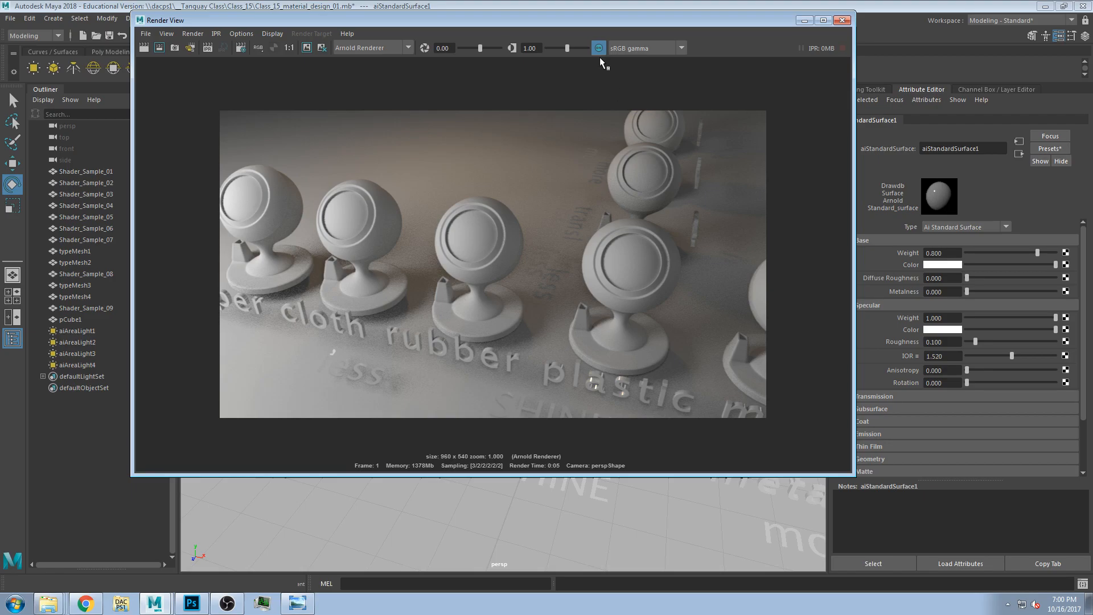
drag(587, 22, 753, 30)
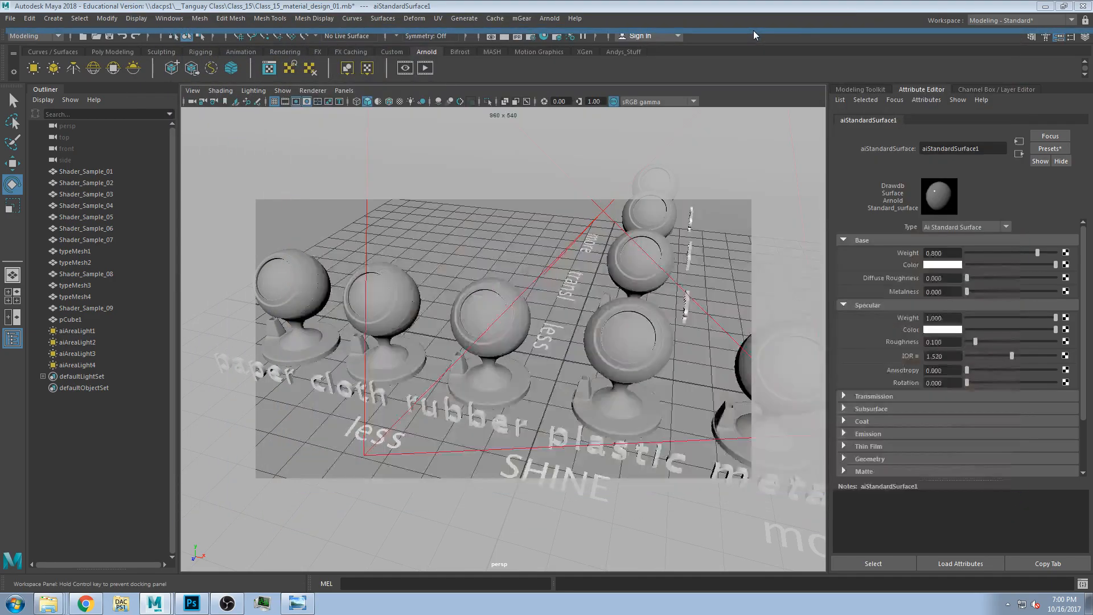
mouse_move(618, 15)
mouse_down()
mouse_move(594, 13)
mouse_move(603, 13)
mouse_up()
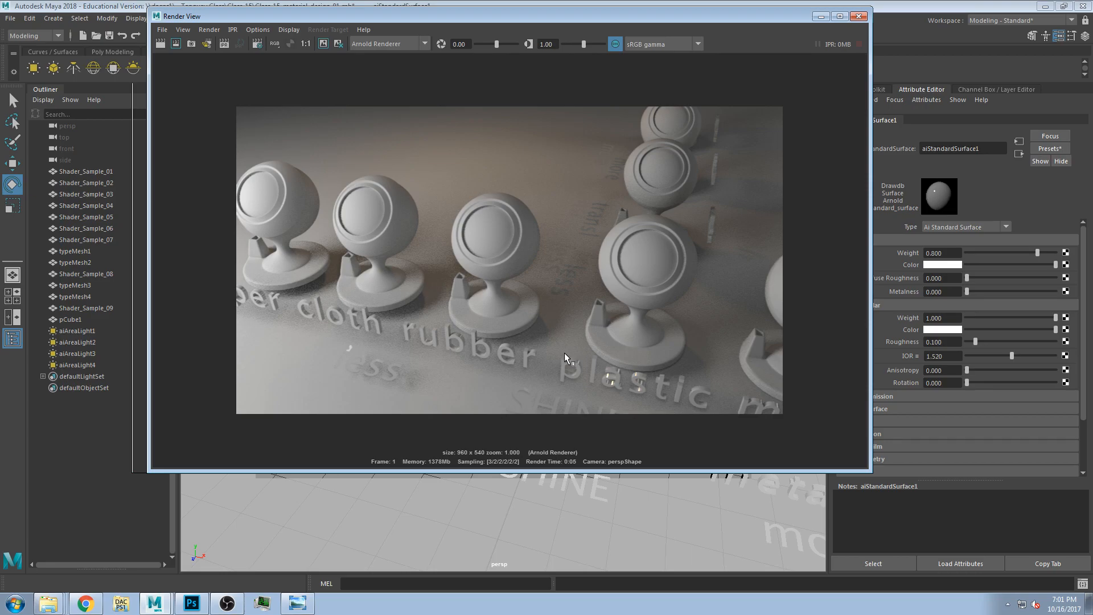
drag(682, 16, 719, 16)
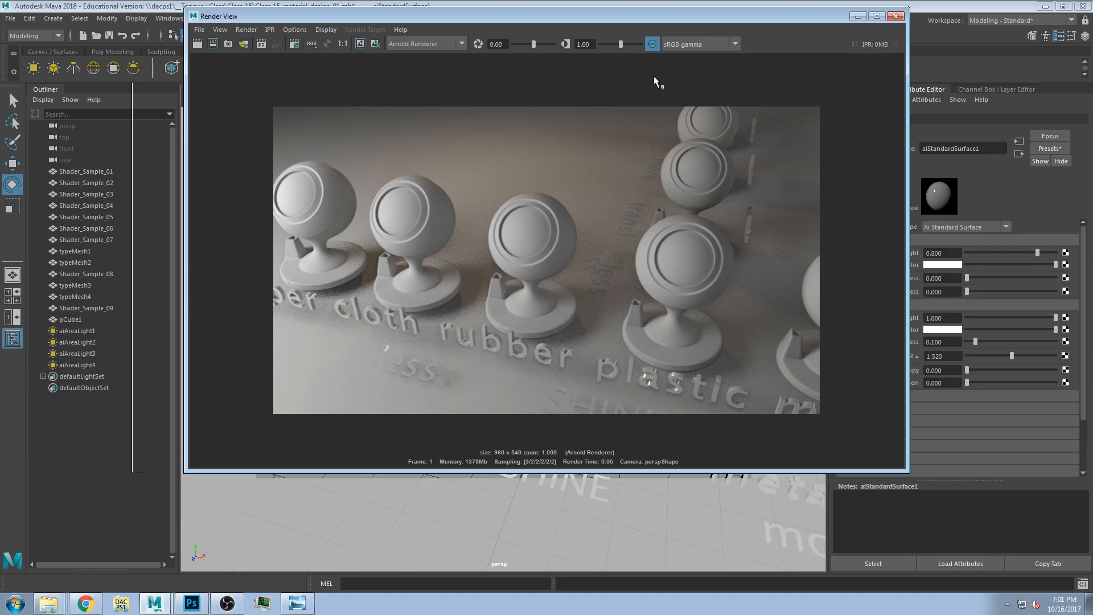
drag(658, 20, 684, 22)
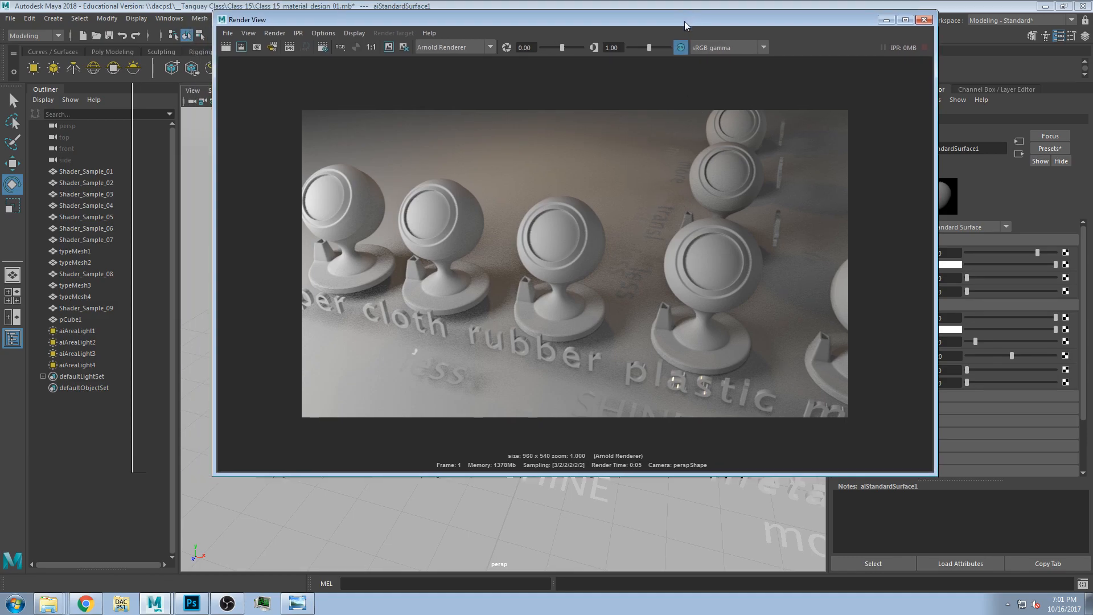
drag(685, 22, 613, 22)
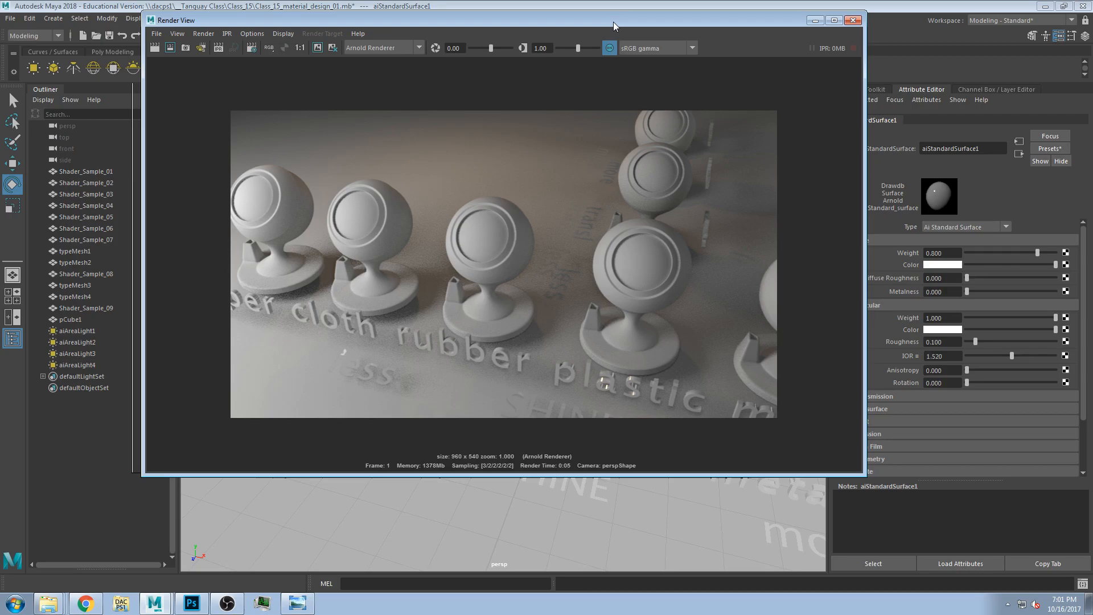
drag(573, 23, 563, 75)
Step: Open the Render Settings and examine the Arnold sampling options and the common settings down to the image size
click(531, 35)
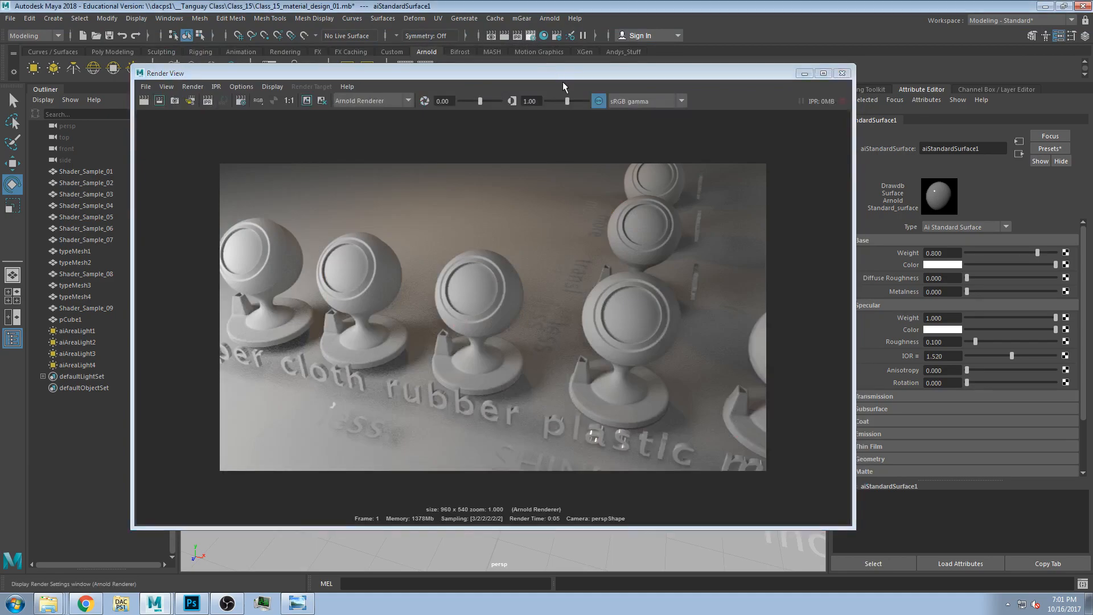
click(135, 148)
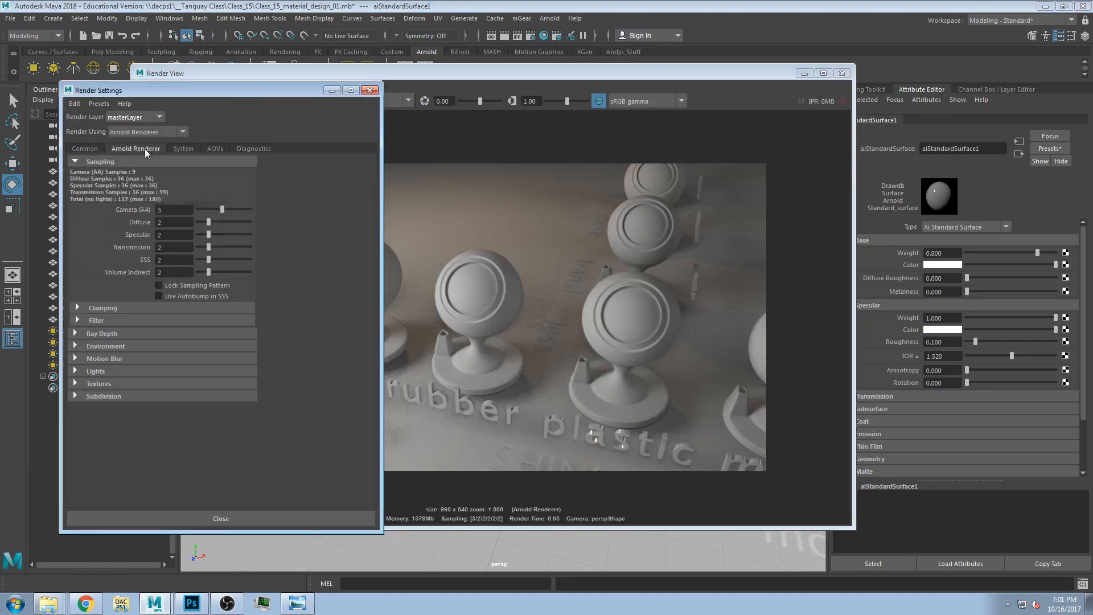
click(101, 149)
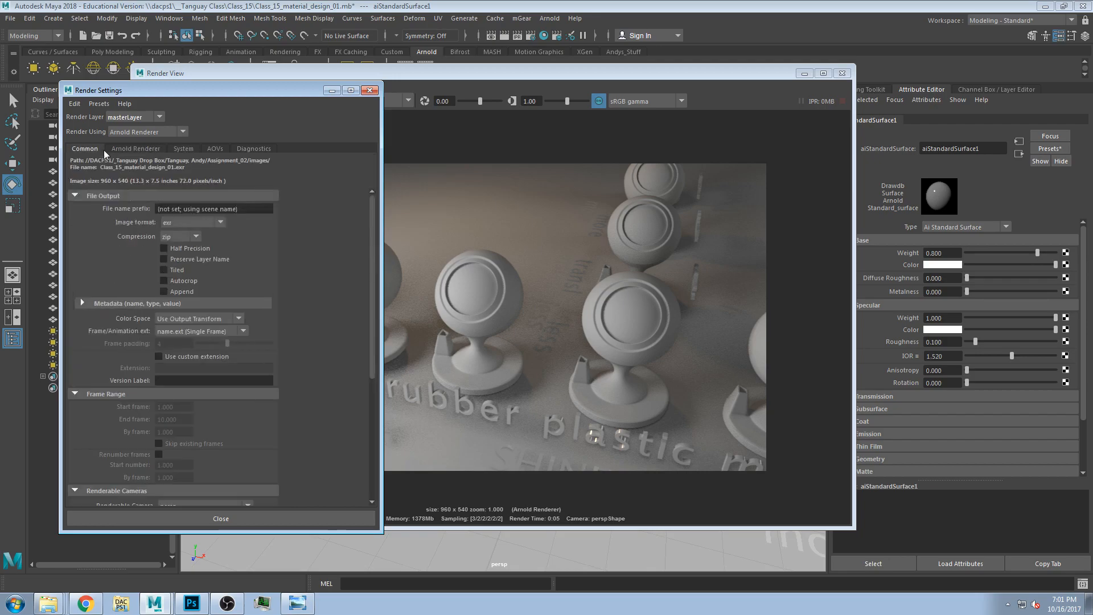
scroll(196, 373, down, 3)
scroll(152, 313, up, 3)
scroll(217, 339, down, 5)
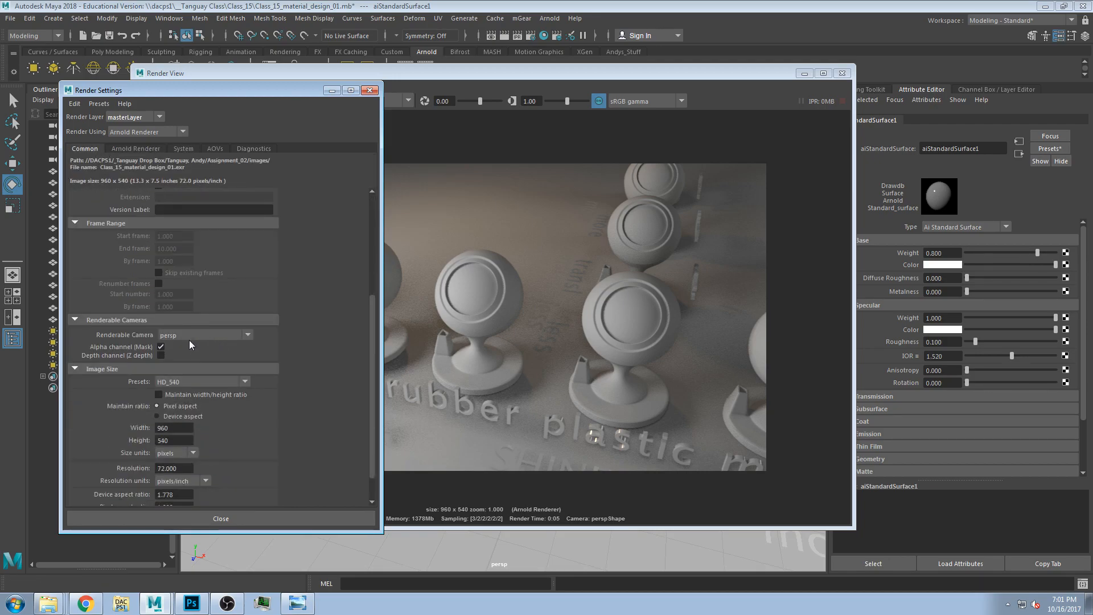
scroll(175, 369, down, 2)
Step: Try a custom image width of 700 pixels, and restore the HD_540 image size preset
click(186, 346)
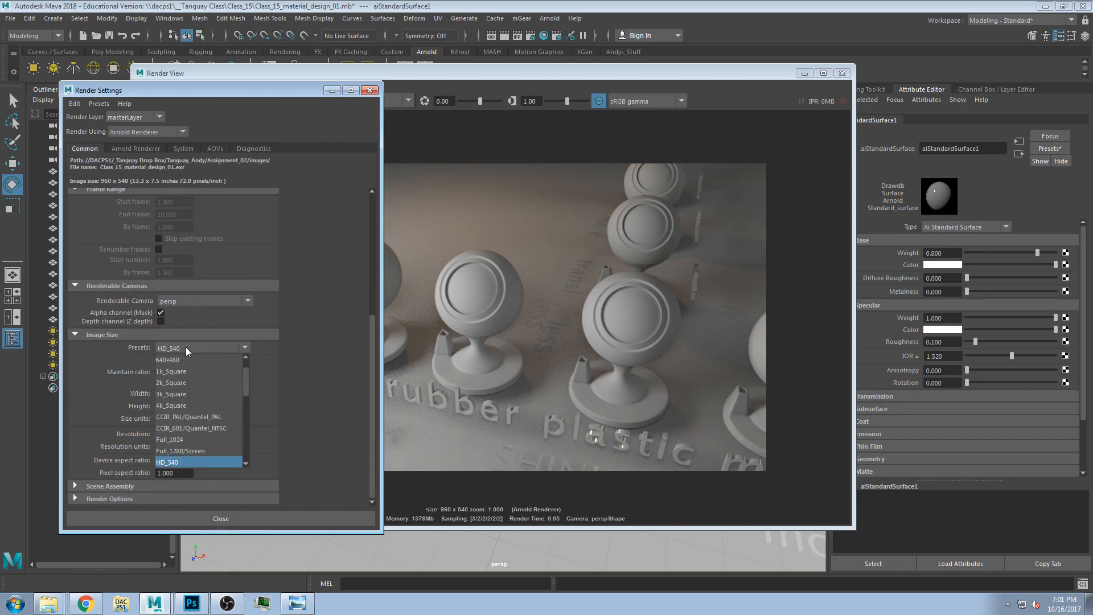
click(183, 460)
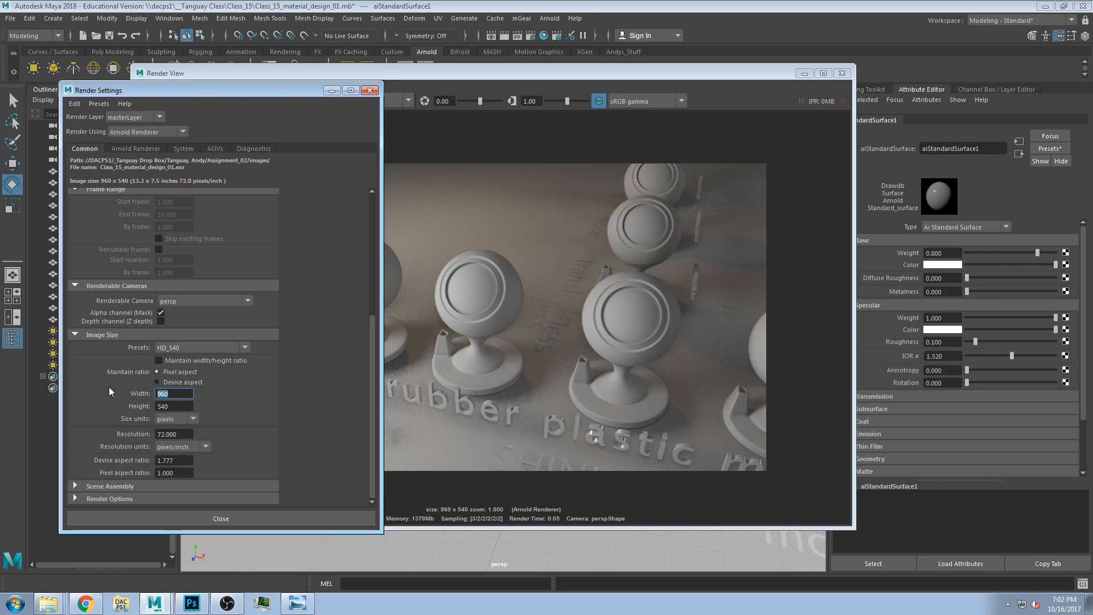
text(700)
key(Return)
click(176, 349)
scroll(200, 418, down, 2)
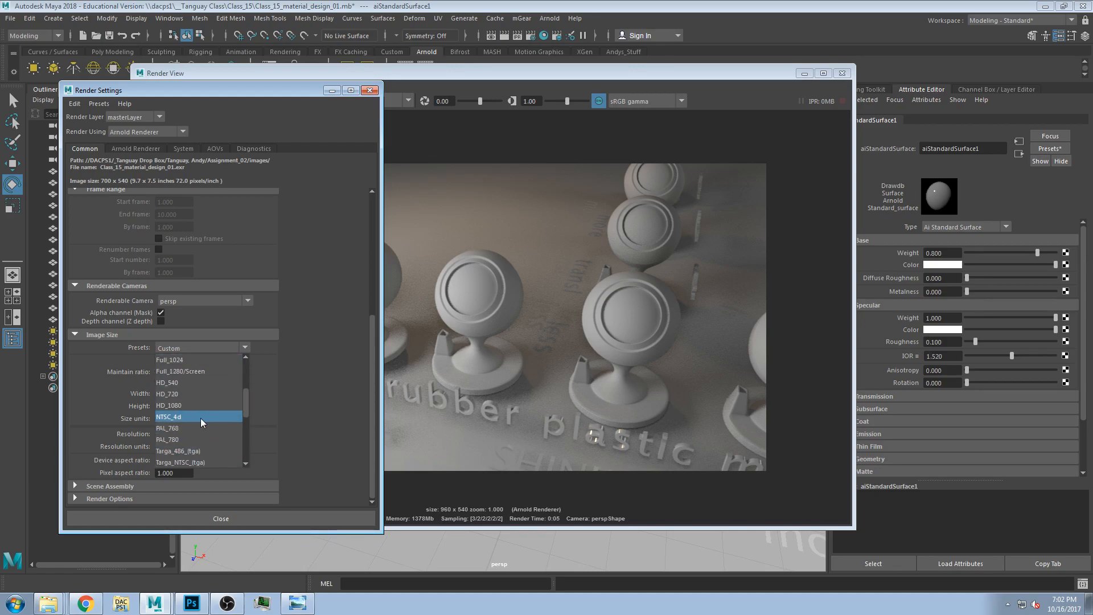
click(183, 417)
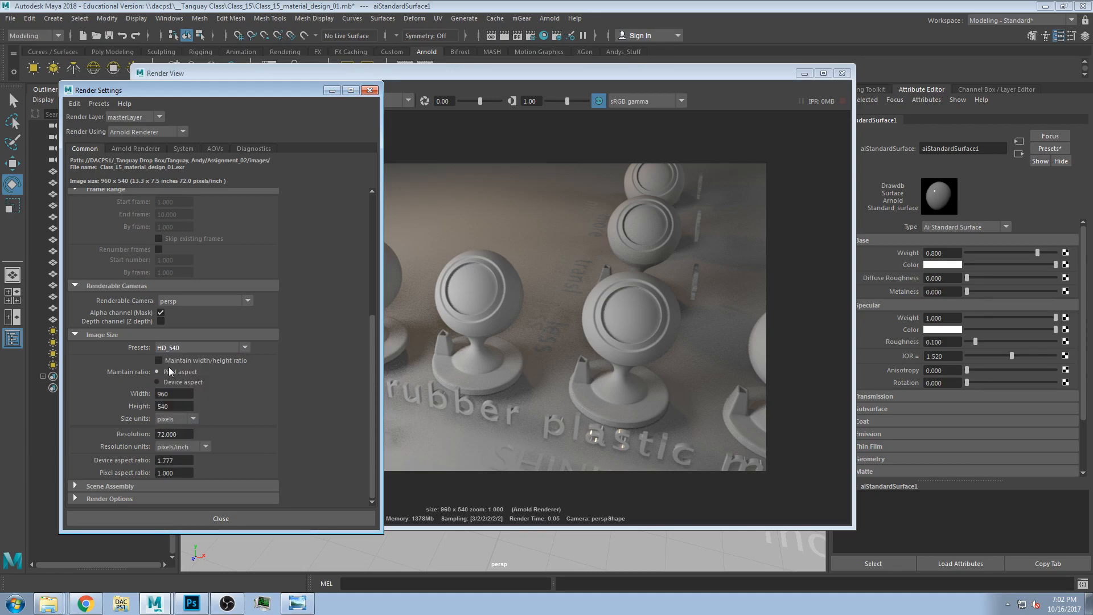
Step: Set the image width to 700 pixels and render the scene at that custom size in the Render View
double_click(168, 395)
text(700)
key(Return)
click(189, 407)
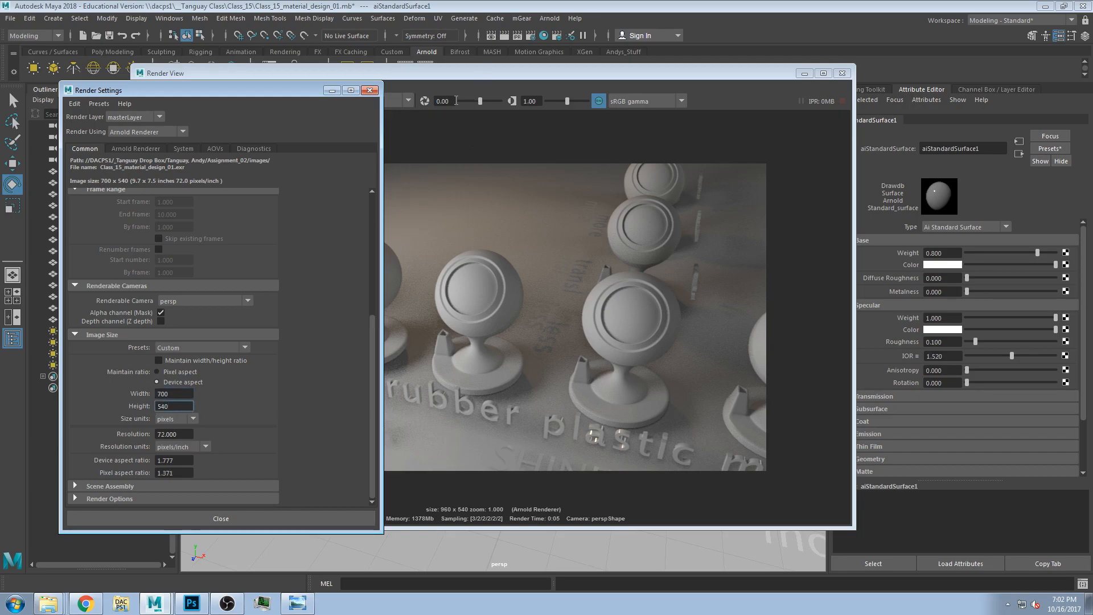
drag(446, 74, 567, 59)
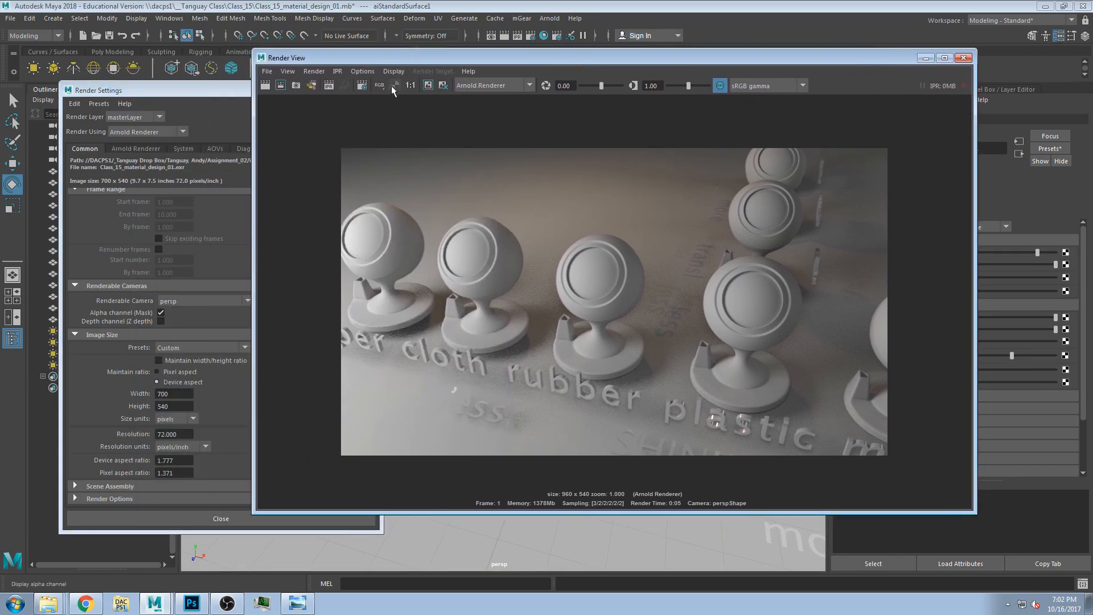
click(265, 86)
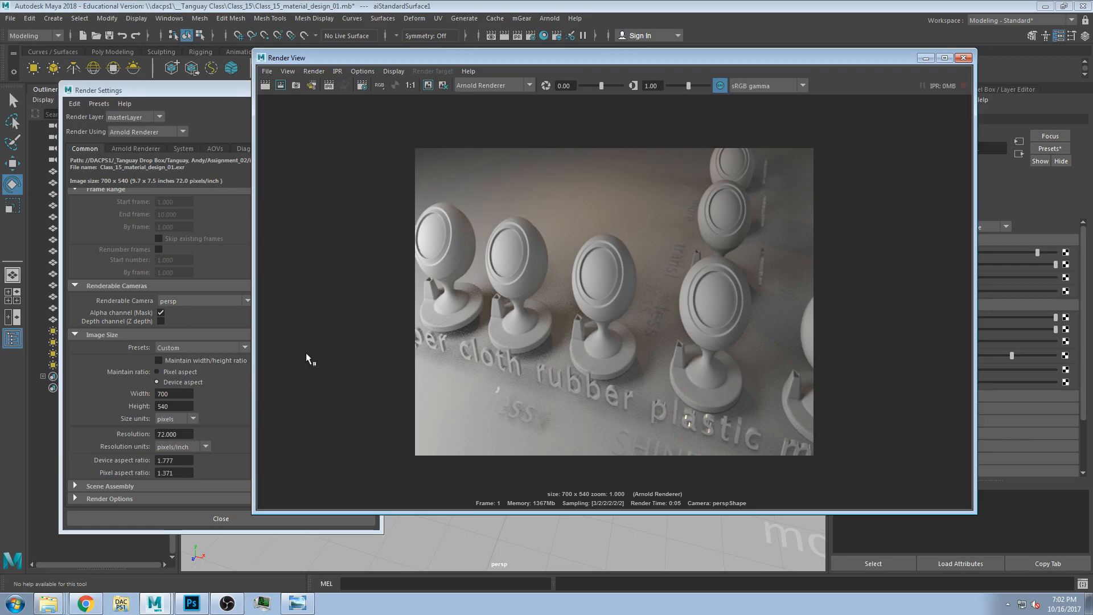
Step: Restore the HD_540 image size preset and close the Render View
click(183, 349)
scroll(198, 410, down, 3)
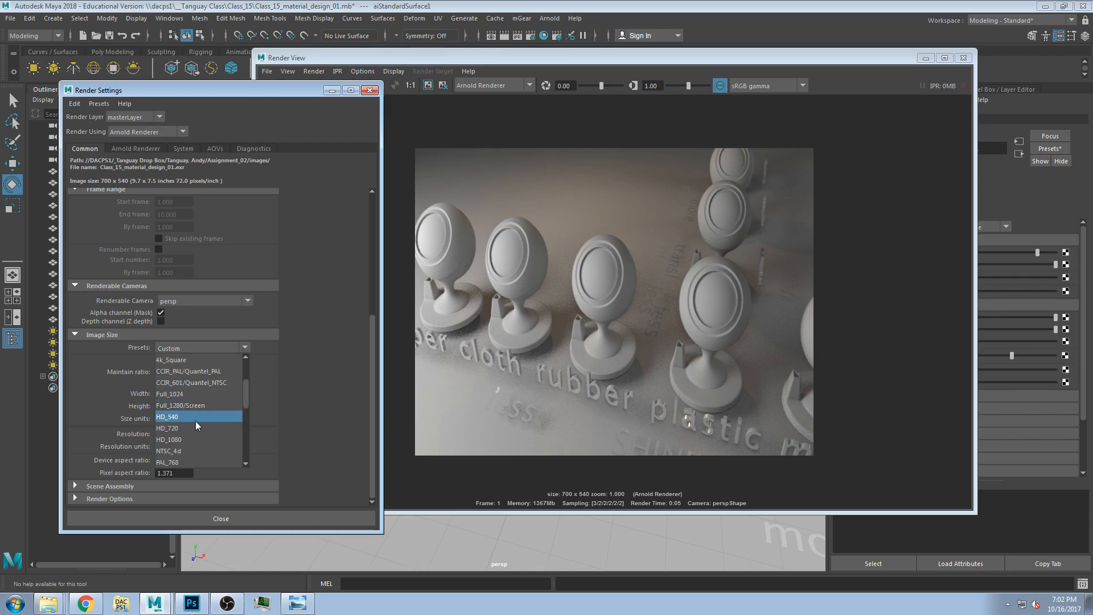
click(184, 417)
drag(649, 62, 605, 60)
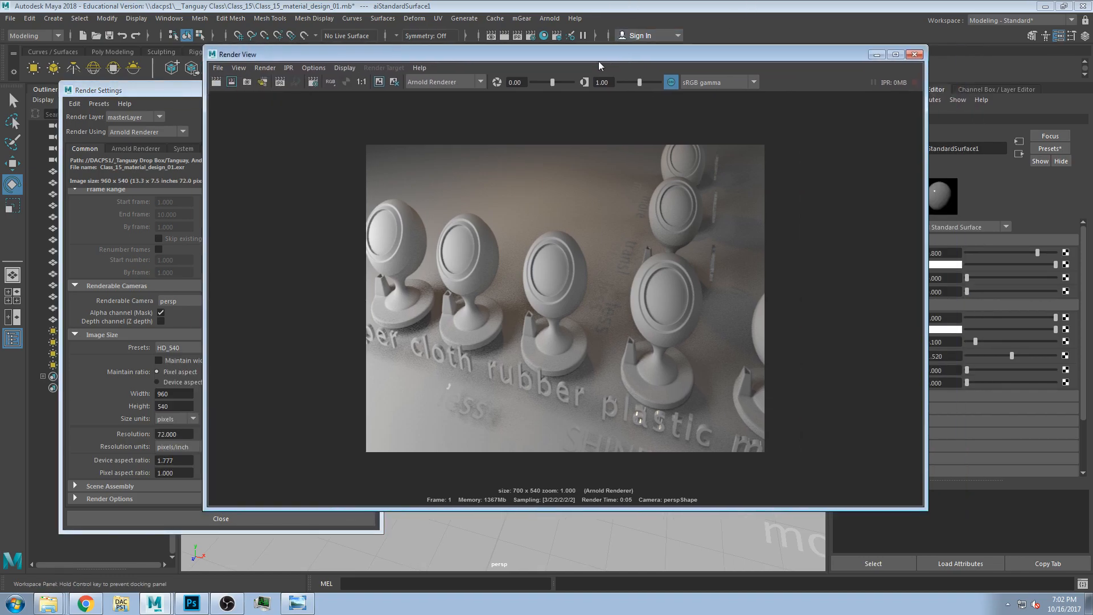
click(908, 52)
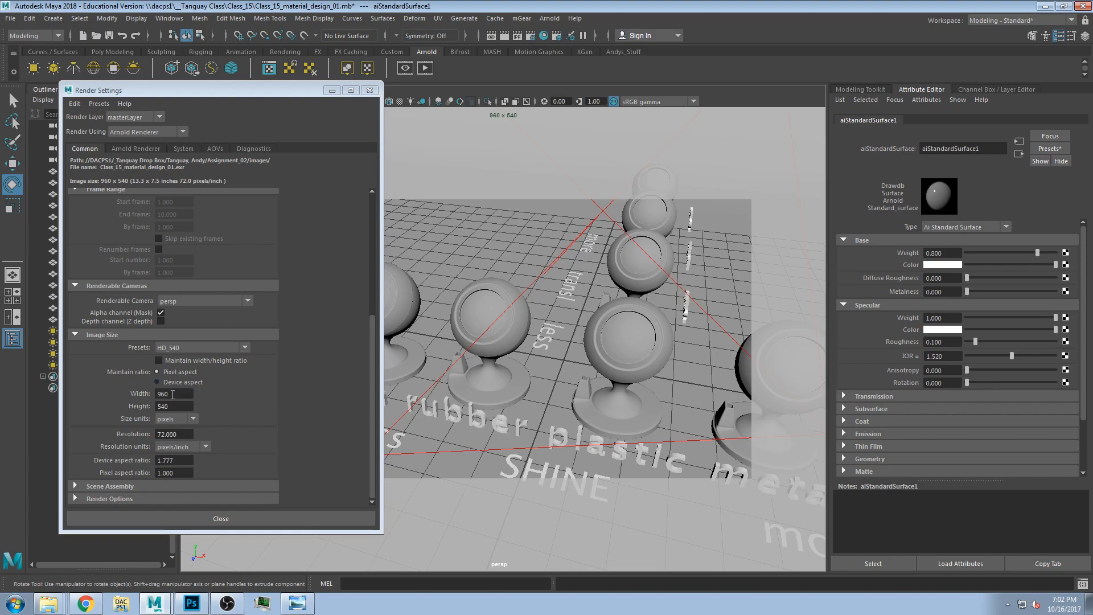
Step: Show the Arnold Renderer sampling settings and keep the Render Settings as a floating window over the viewport
drag(171, 393, 131, 395)
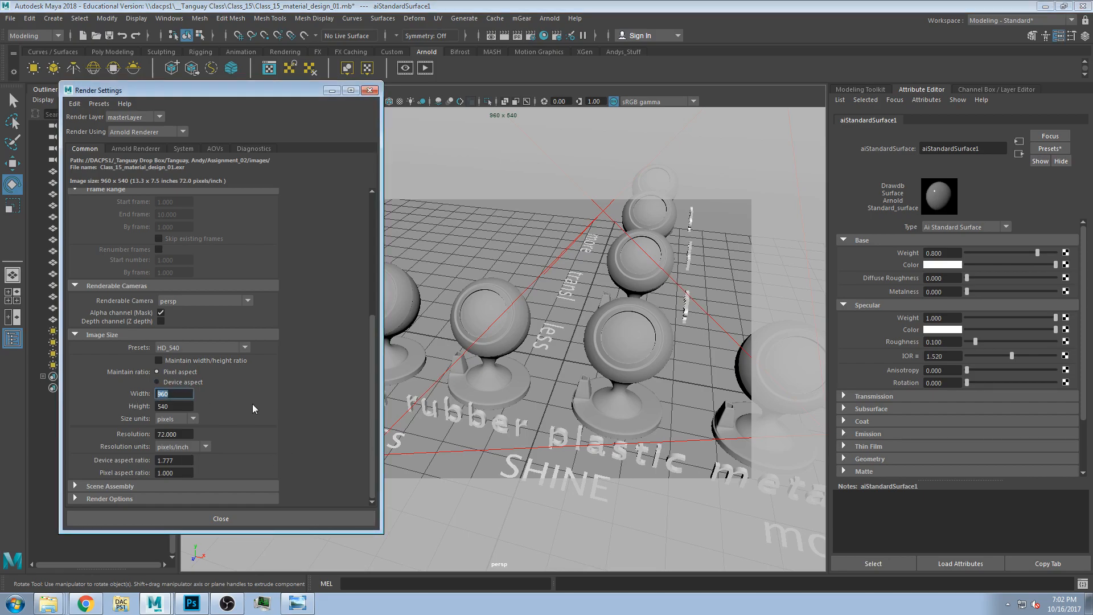
click(136, 148)
drag(195, 91, 241, 86)
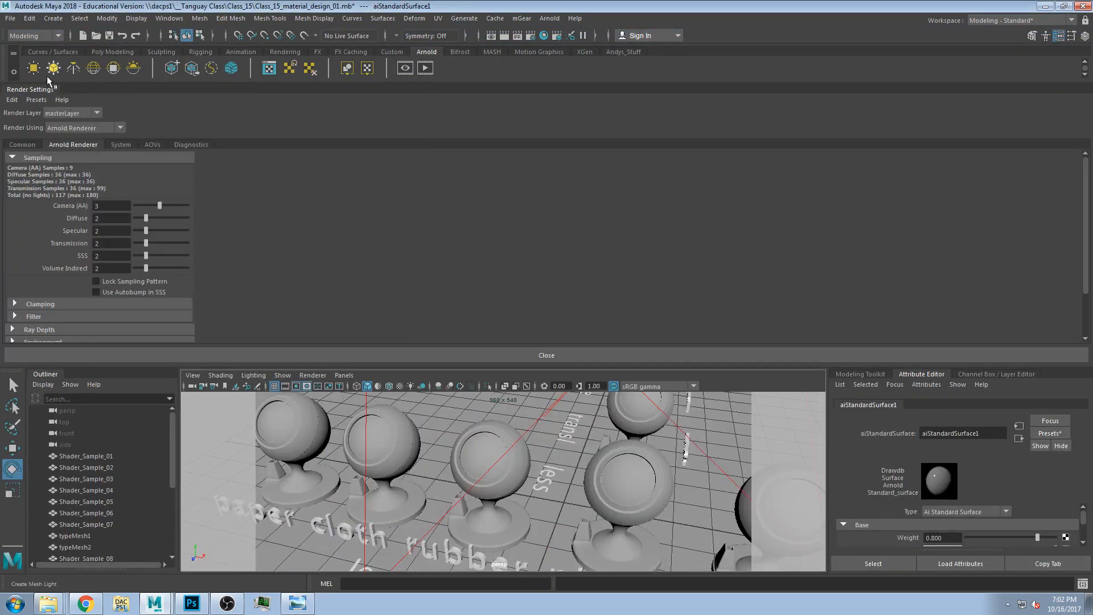
drag(32, 91, 225, 73)
drag(289, 61, 201, 68)
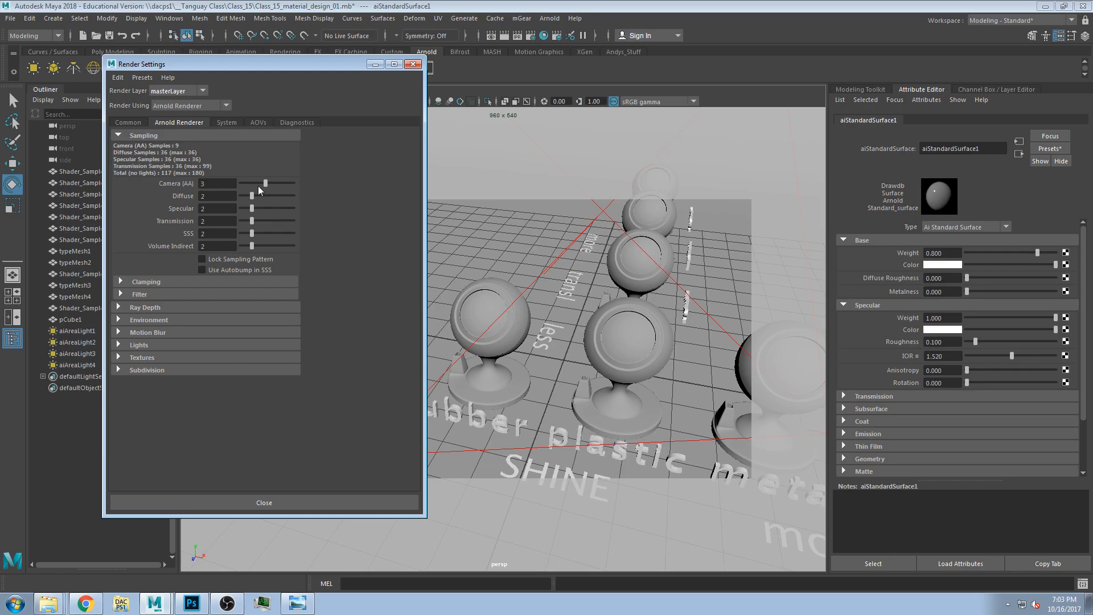
Step: Review the common image size settings alongside the Arnold sampling settings, and close the Render Settings
click(128, 122)
click(184, 124)
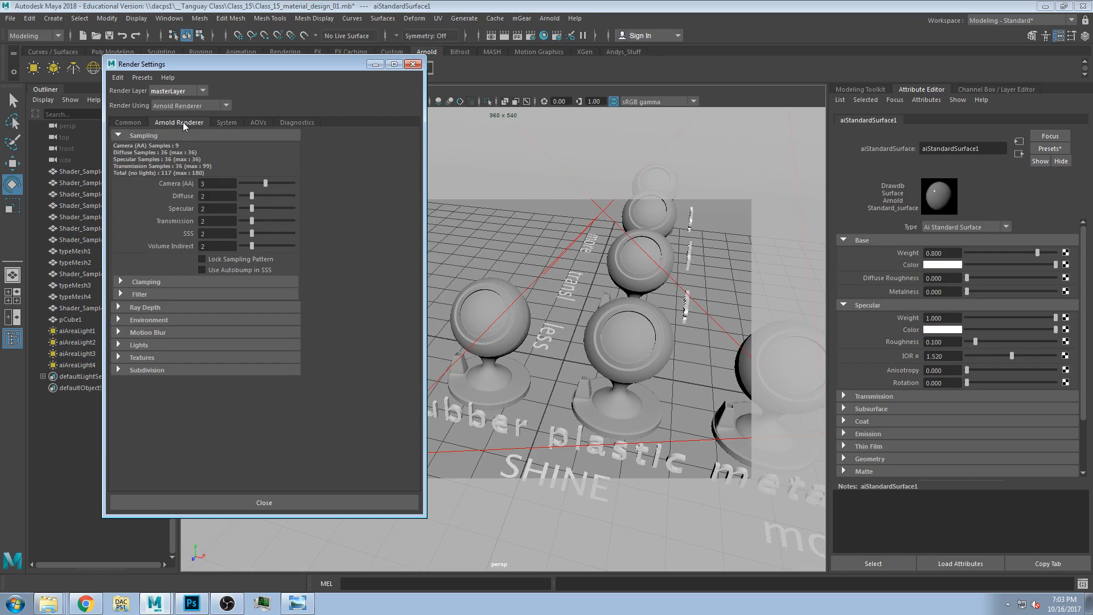
click(136, 123)
click(231, 377)
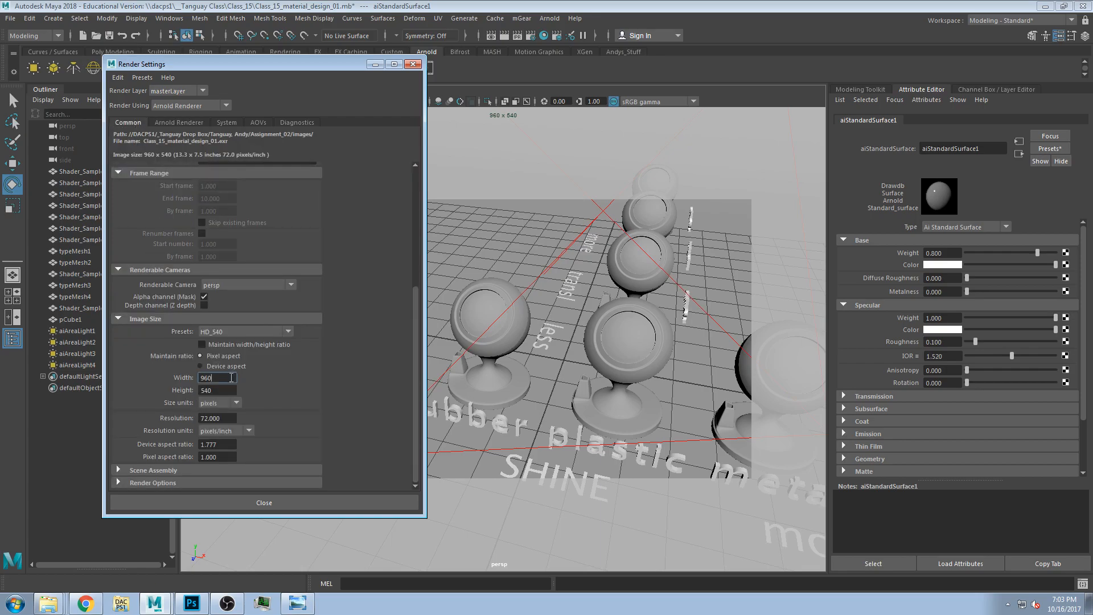
double_click(224, 380)
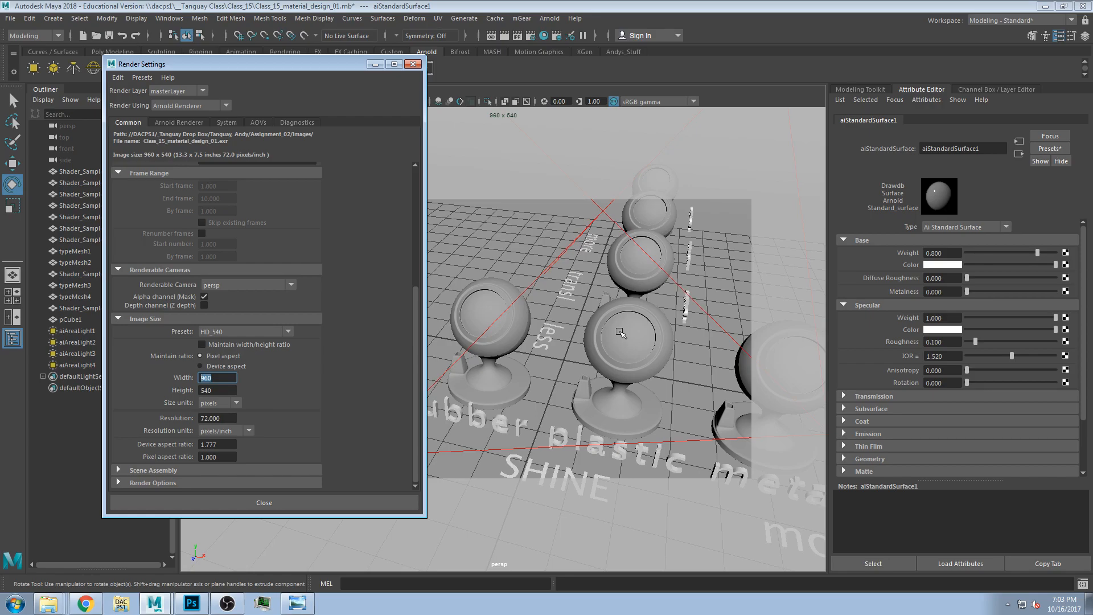
drag(294, 66, 291, 92)
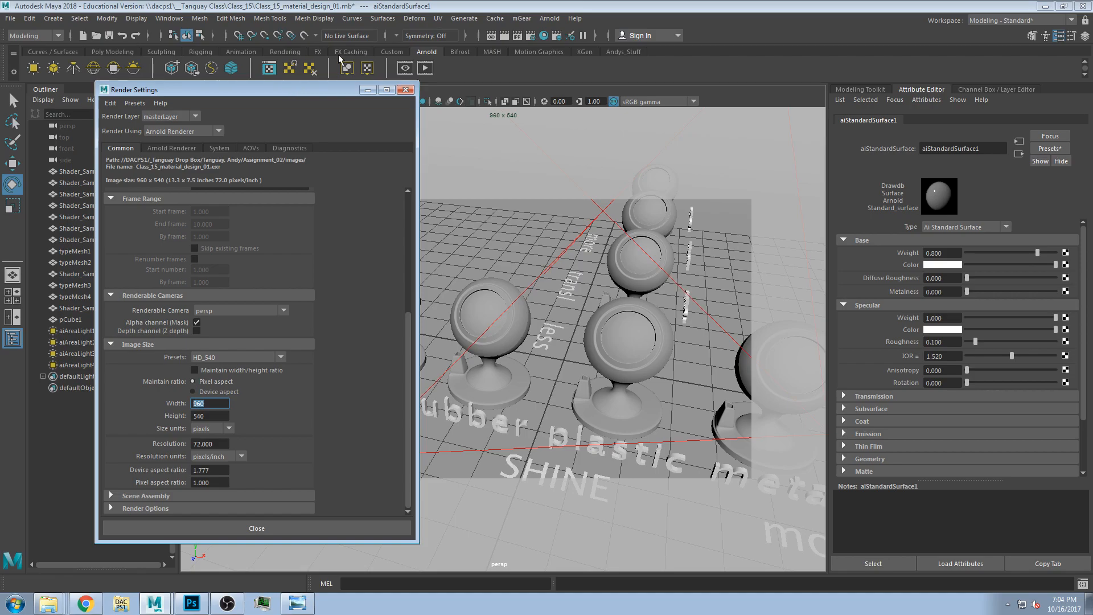
click(405, 90)
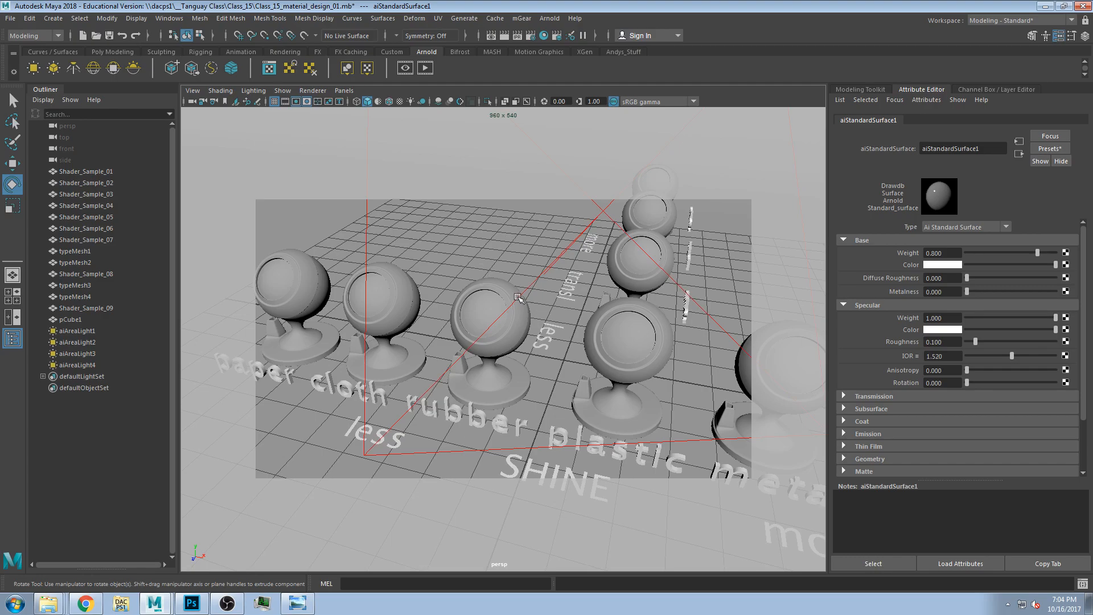
Step: Examine the shader samples and their paper, cloth, rubber and plastic labels in the perspective view
alt+drag(462, 251, 464, 355)
scroll(466, 358, down, 3)
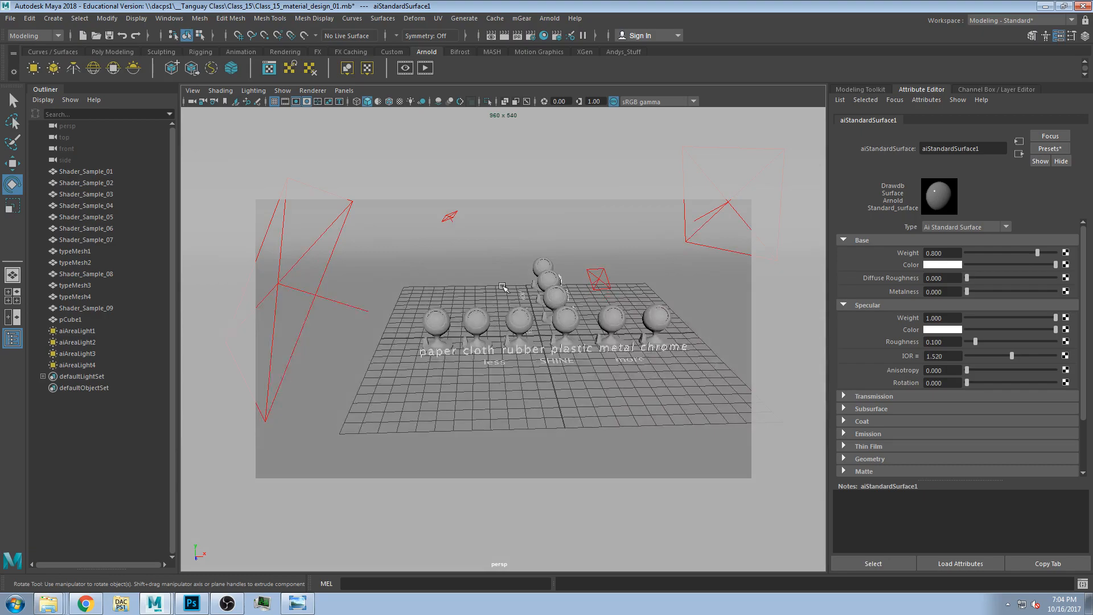
scroll(503, 286, up, 5)
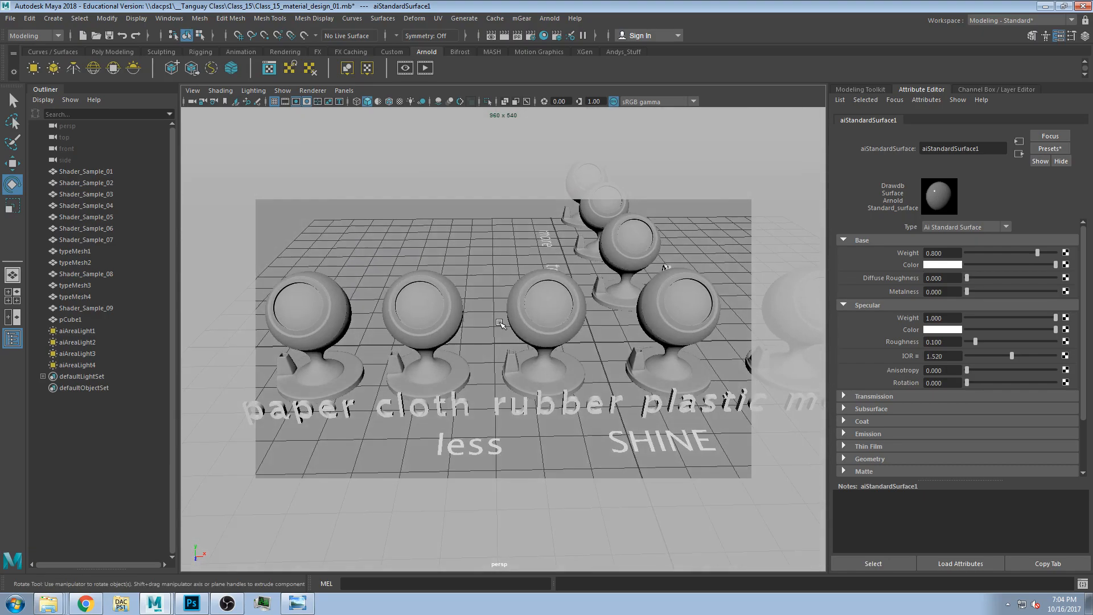
scroll(500, 324, down, 5)
scroll(501, 326, up, 5)
scroll(503, 329, down, 2)
alt+drag(520, 343, 523, 353)
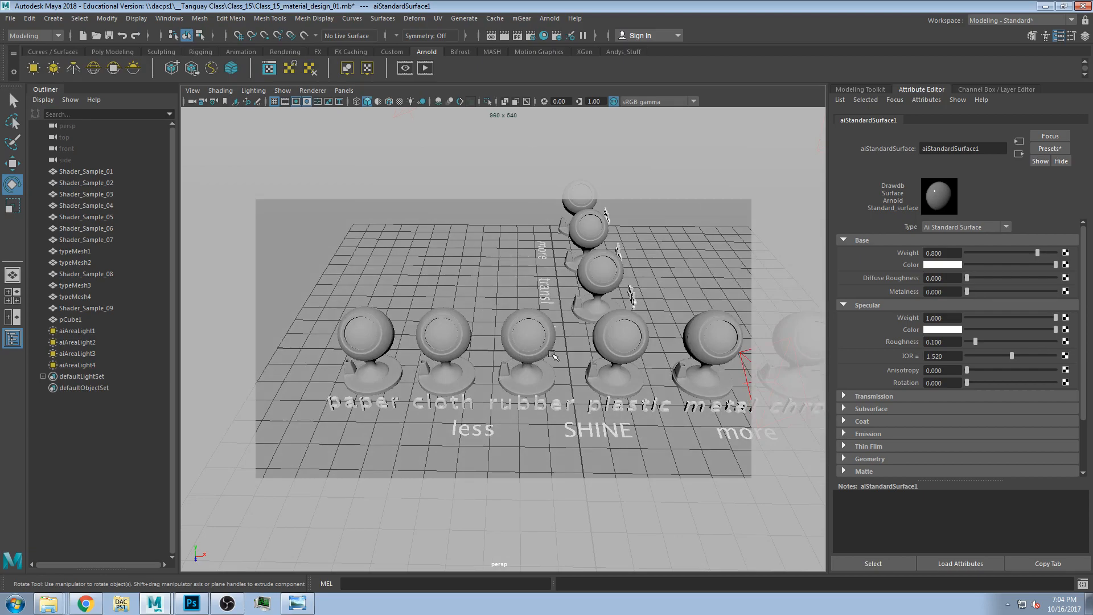
mouse_move(545, 357)
alt+mouse_down()
mouse_move(546, 399)
mouse_move(556, 349)
alt+mouse_up()
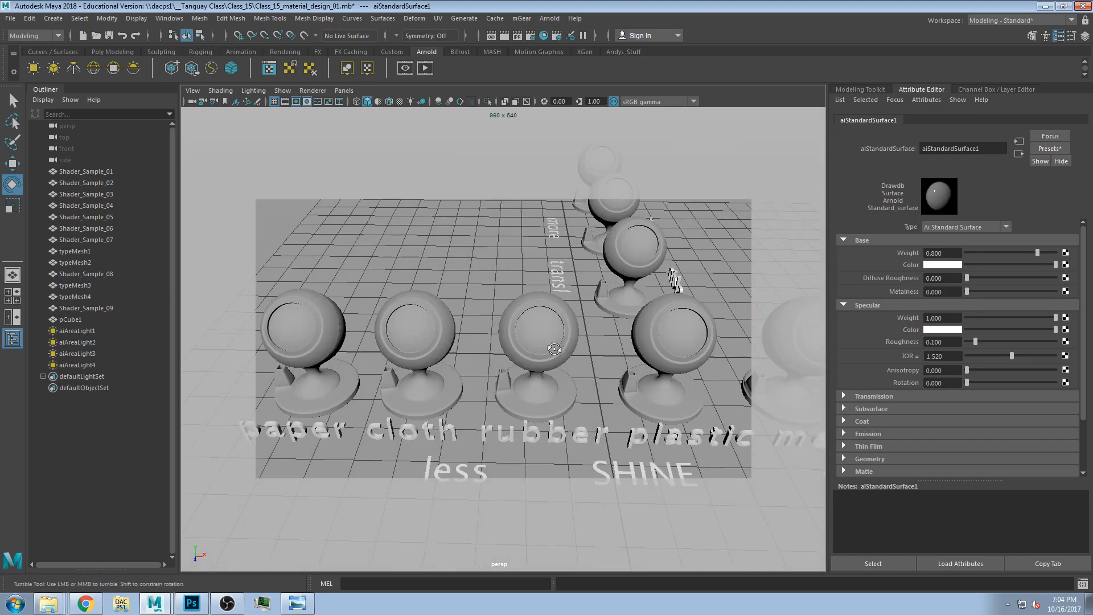
alt+middle_drag(556, 349, 567, 255)
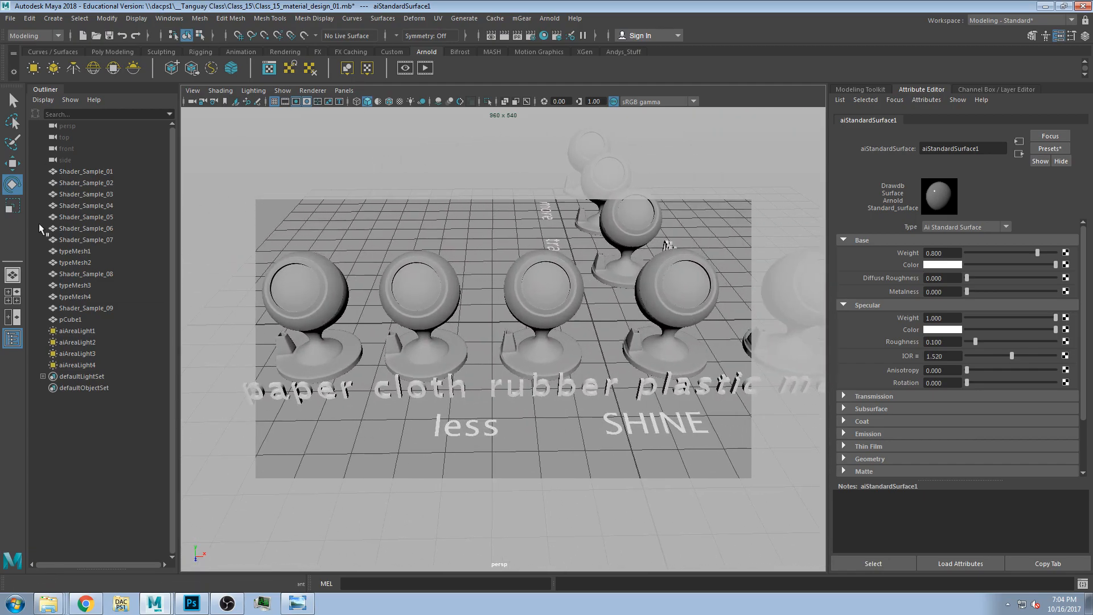
Step: Hide the Outliner and frame both the shine row and the translucency column of samples in the enlarged viewport
click(12, 338)
alt+drag(383, 320, 426, 328)
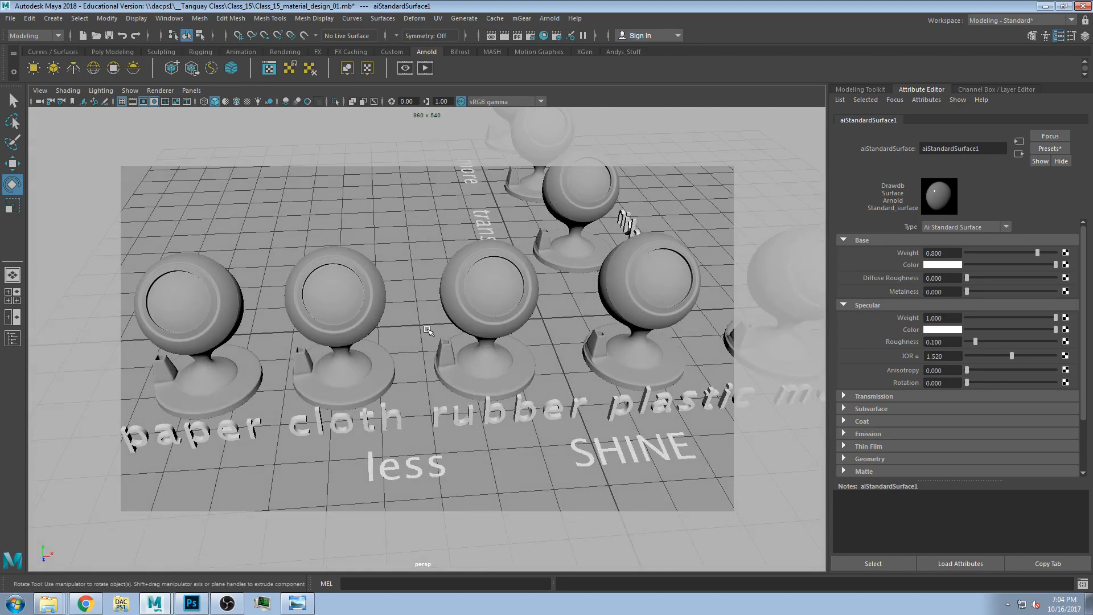
alt+drag(428, 330, 427, 354)
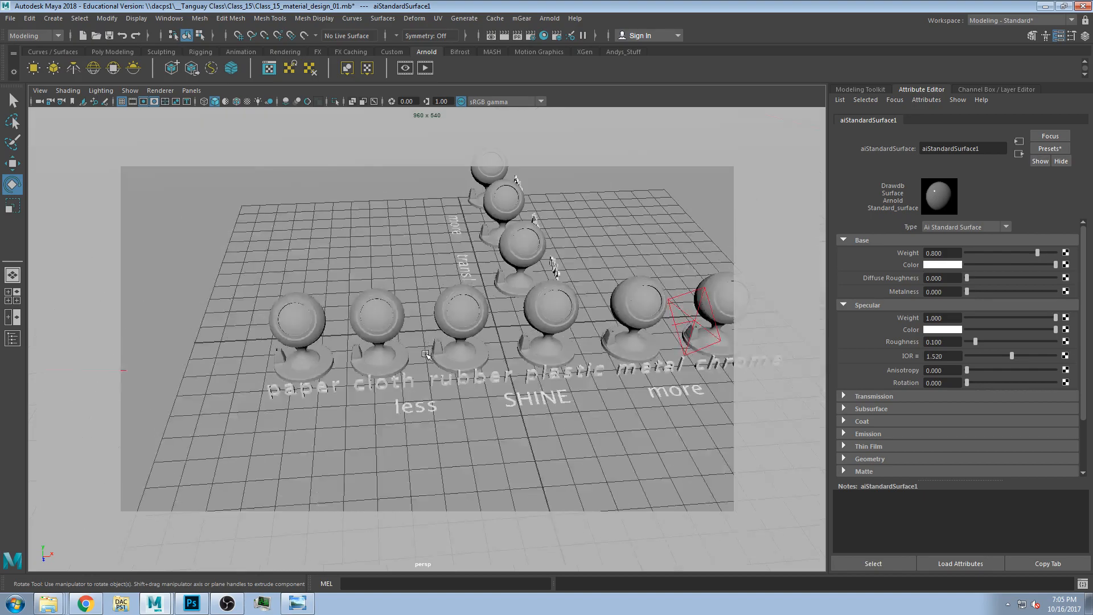
alt+drag(612, 273, 465, 350)
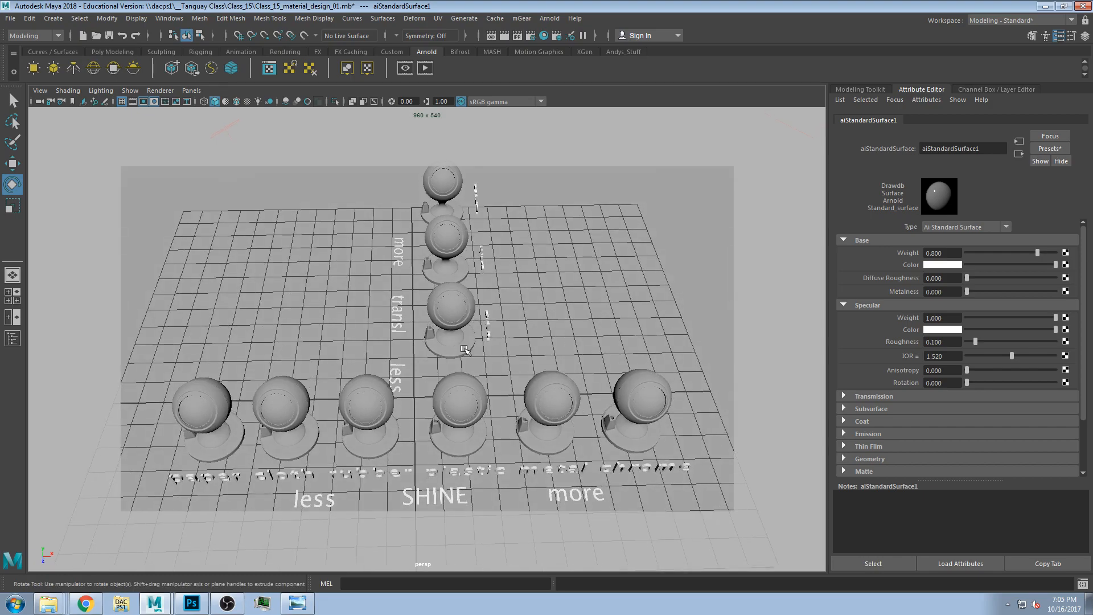
Step: Switch to Photoshop and sketch a large black circle on the canvas with the brush at 100% opacity
click(192, 605)
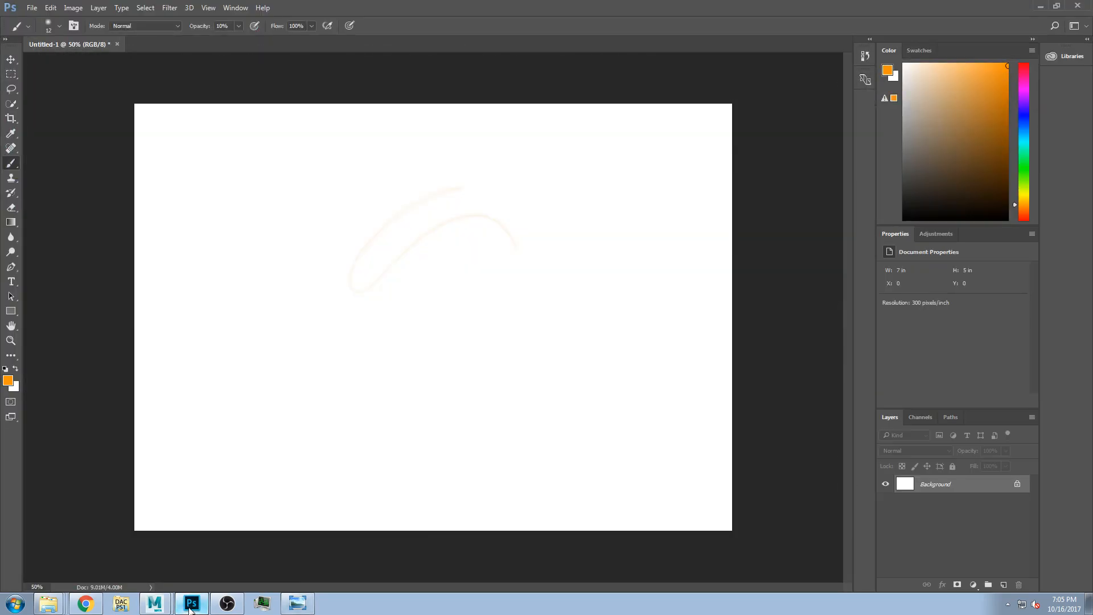
key(d)
mouse_move(504, 172)
mouse_down()
mouse_move(322, 380)
mouse_move(444, 154)
mouse_move(314, 234)
mouse_up()
mouse_move(238, 26)
mouse_down()
mouse_move(249, 46)
mouse_move(308, 38)
mouse_up()
mouse_move(552, 190)
mouse_down()
mouse_move(481, 173)
mouse_move(471, 446)
mouse_move(480, 176)
mouse_up()
Step: Draw light rays striking and bouncing off the circle's upper-left edge, one passing straight through, and short rays scattering inside it
mouse_move(160, 124)
mouse_down()
mouse_move(327, 227)
mouse_move(342, 226)
mouse_move(376, 133)
mouse_up()
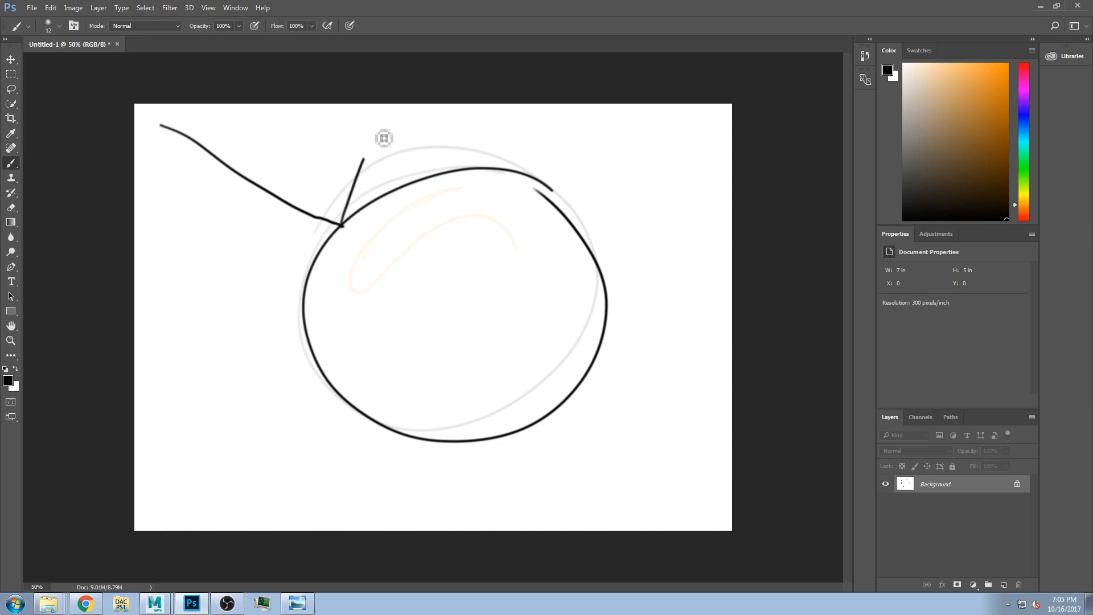
mouse_move(343, 226)
mouse_down()
mouse_move(365, 232)
mouse_move(344, 252)
mouse_up()
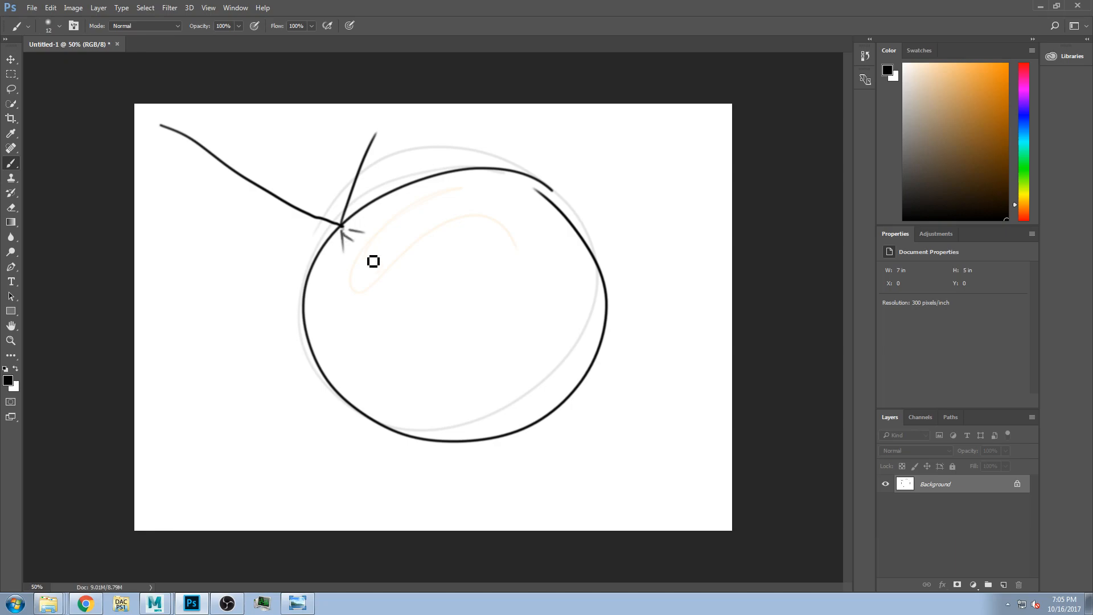
drag(229, 127, 677, 519)
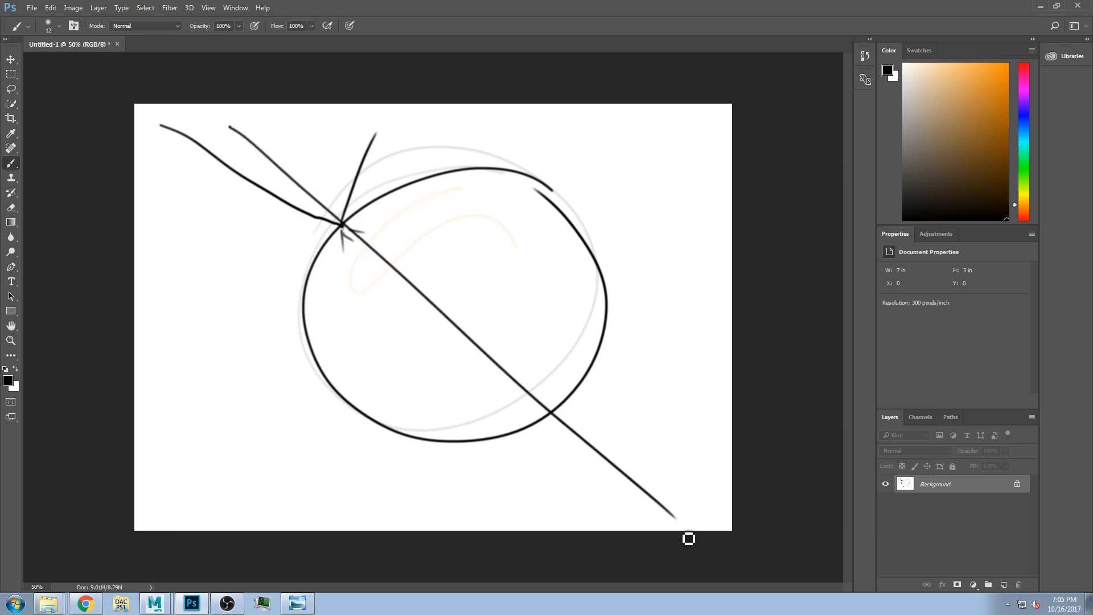
drag(214, 173, 365, 110)
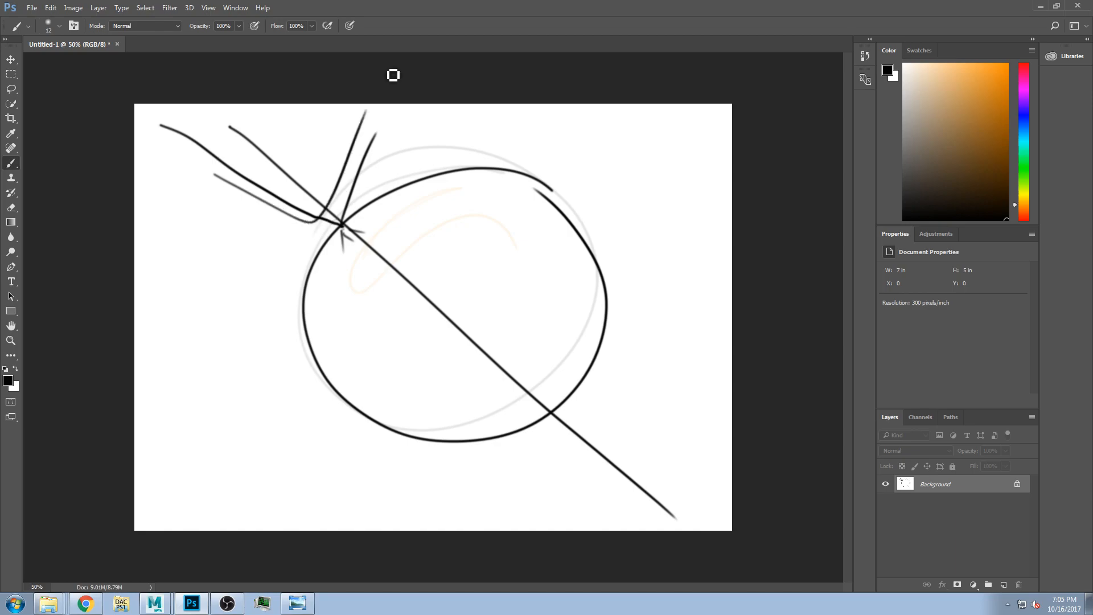
mouse_move(386, 228)
mouse_down()
mouse_move(404, 225)
mouse_move(388, 186)
mouse_up()
drag(388, 194, 385, 205)
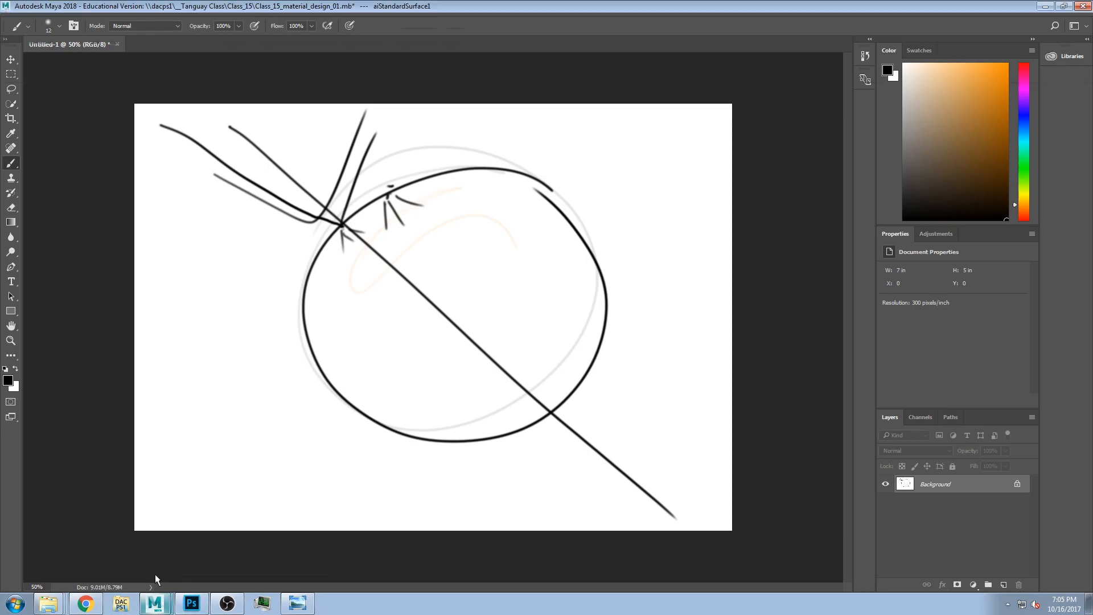
Step: Return to Maya and select the paper, cloth, rubber, plastic and metal samples one after another
click(155, 603)
mouse_move(434, 385)
alt+mouse_down()
mouse_move(422, 343)
mouse_move(432, 399)
mouse_move(425, 348)
mouse_move(437, 365)
mouse_move(439, 354)
mouse_move(443, 376)
alt+mouse_up()
alt+middle_drag(486, 349, 479, 296)
alt+drag(479, 296, 518, 294)
alt+middle_drag(541, 295, 510, 305)
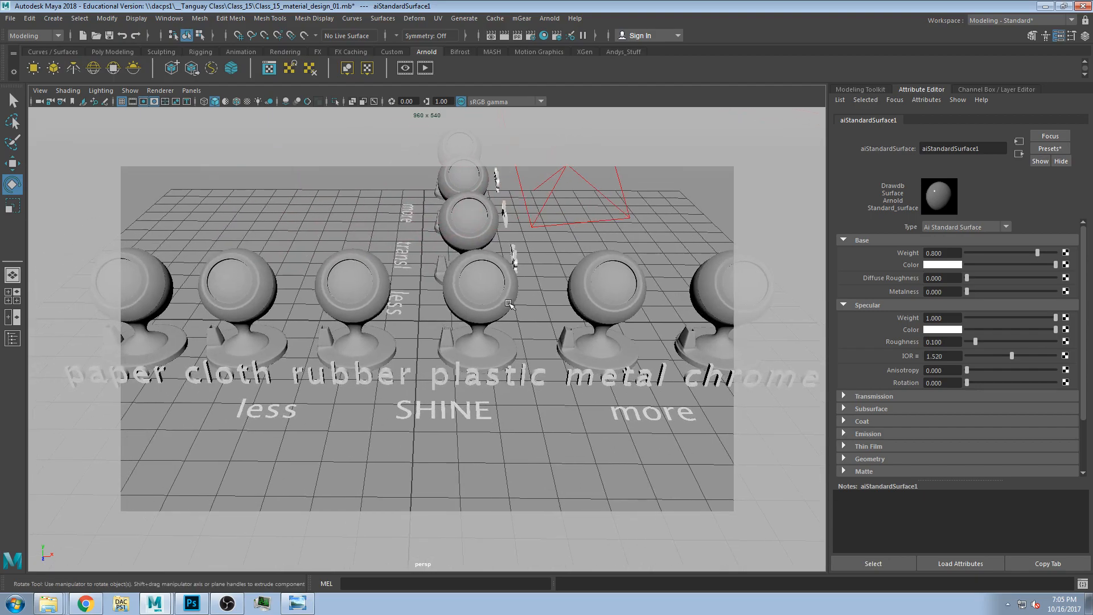
alt+middle_drag(495, 359, 556, 380)
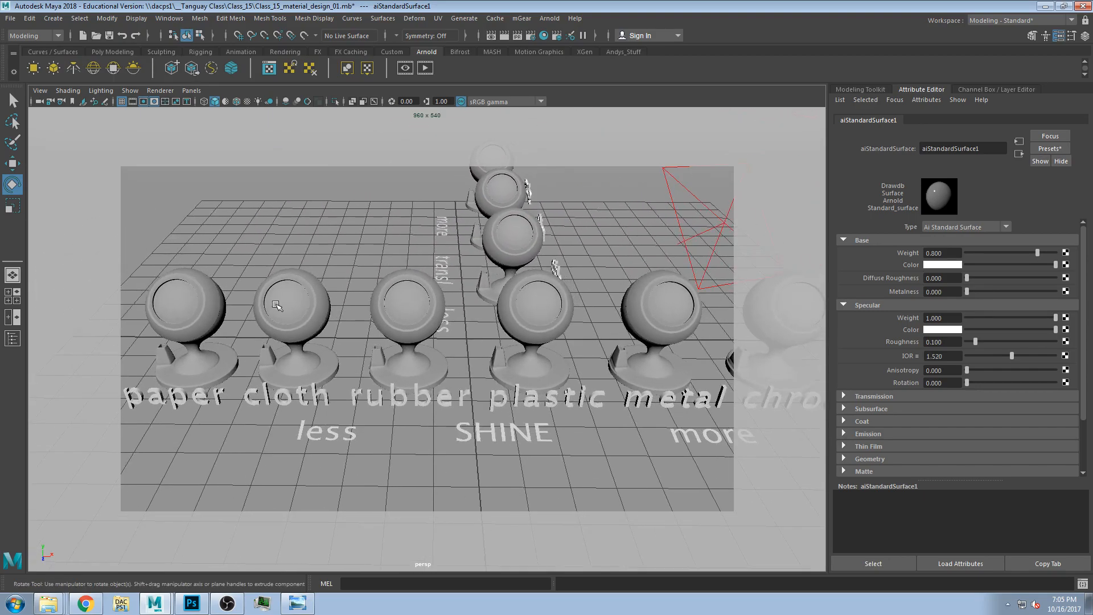
click(192, 304)
click(293, 305)
click(407, 303)
click(551, 310)
click(670, 317)
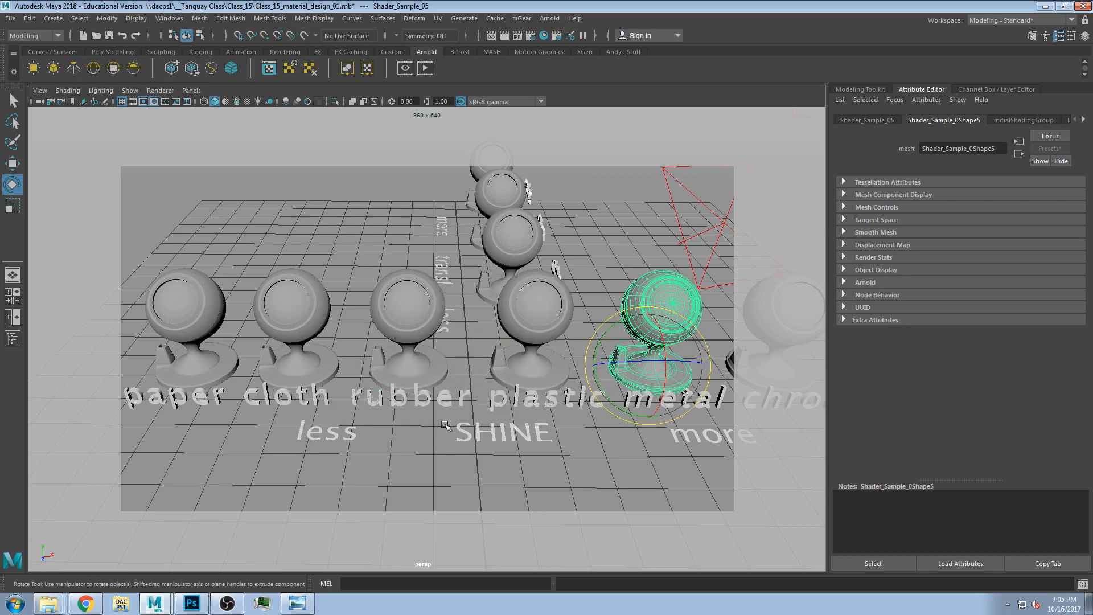
Step: Frame all the samples, and select the paper sample followed by the chrome sample at the opposite end of the shine row
alt+drag(454, 415, 426, 424)
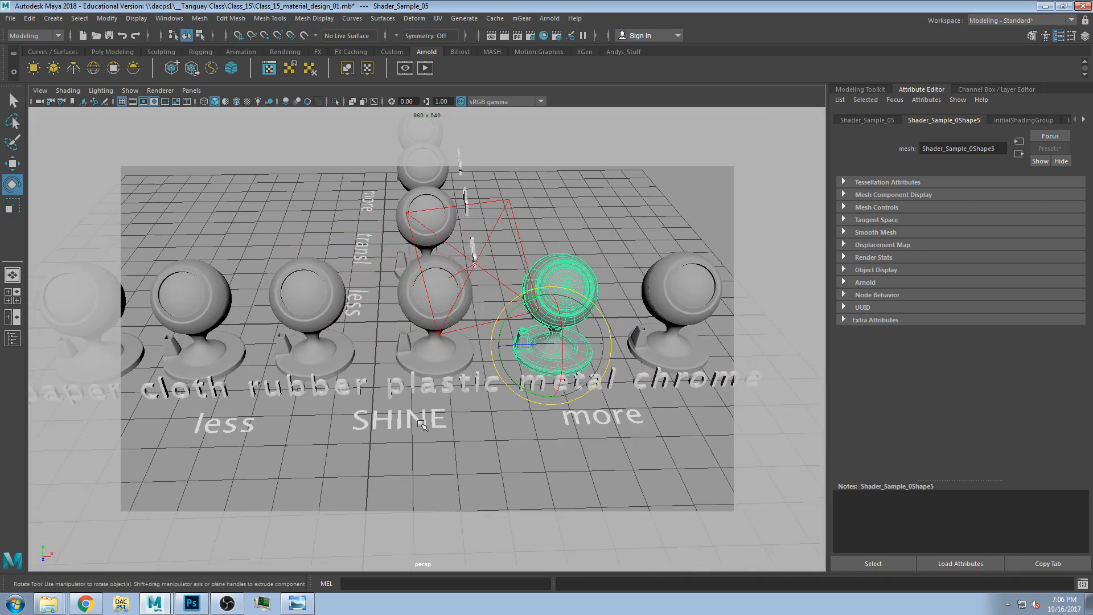
key(a)
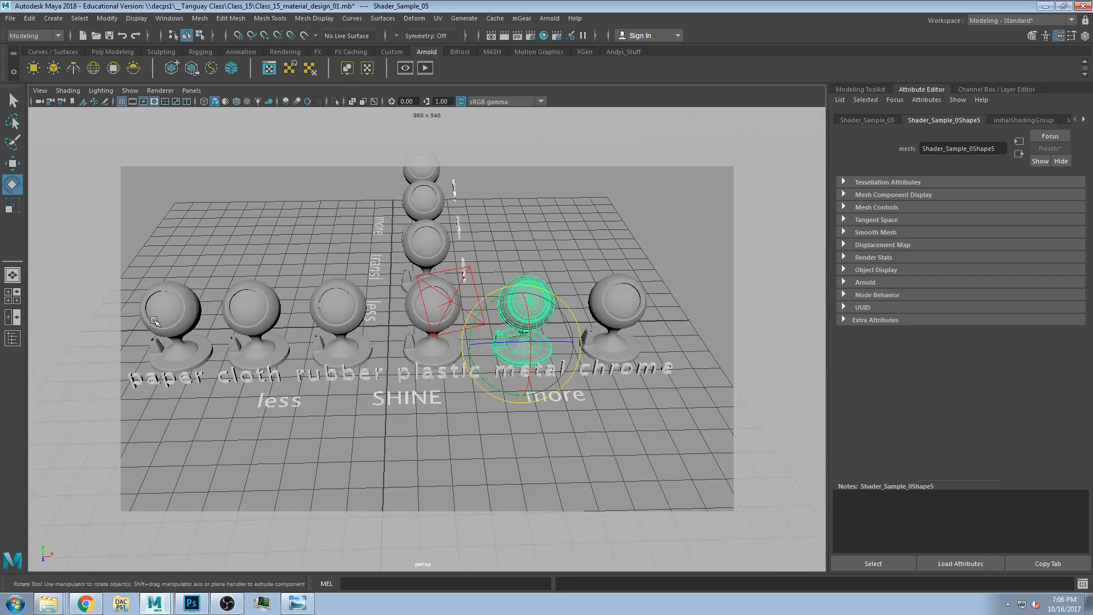
click(168, 262)
click(170, 302)
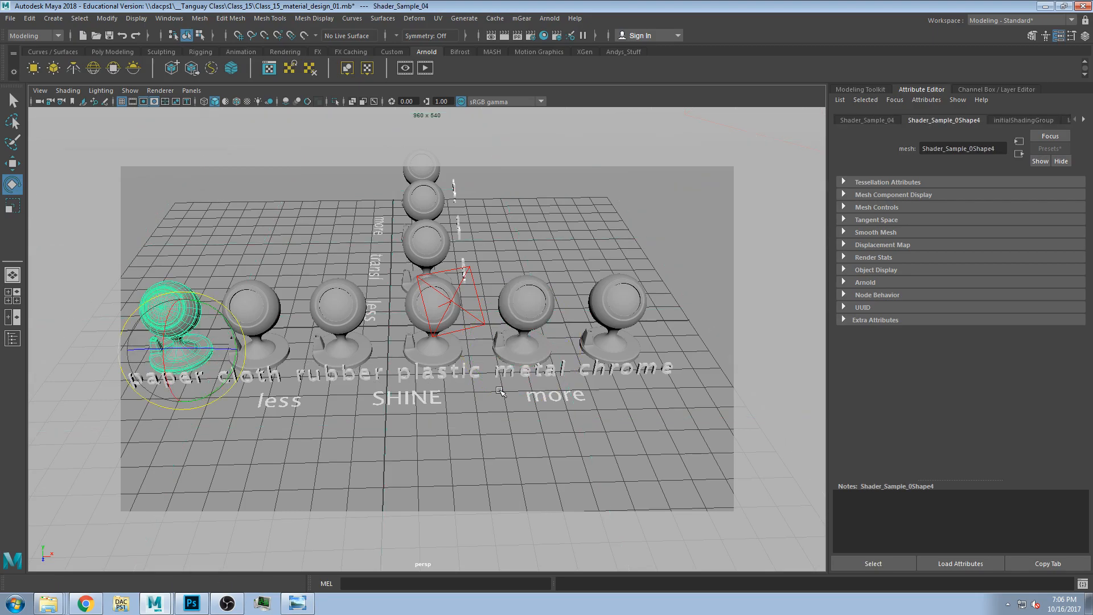
alt+drag(500, 393, 495, 403)
alt+middle_drag(495, 403, 551, 417)
alt+drag(552, 417, 530, 417)
click(645, 354)
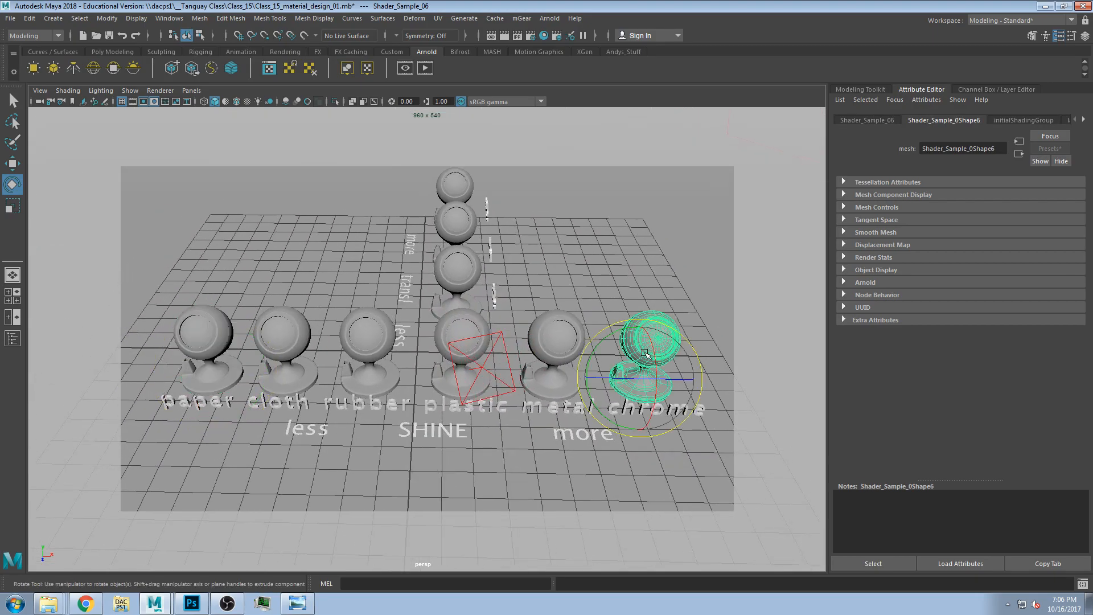
Step: Select the plastic sample in the middle of the shine row and view the whole row from a raised front angle
alt+drag(364, 227, 474, 259)
alt+drag(399, 332, 453, 356)
alt+drag(631, 368, 595, 348)
alt+drag(353, 331, 458, 191)
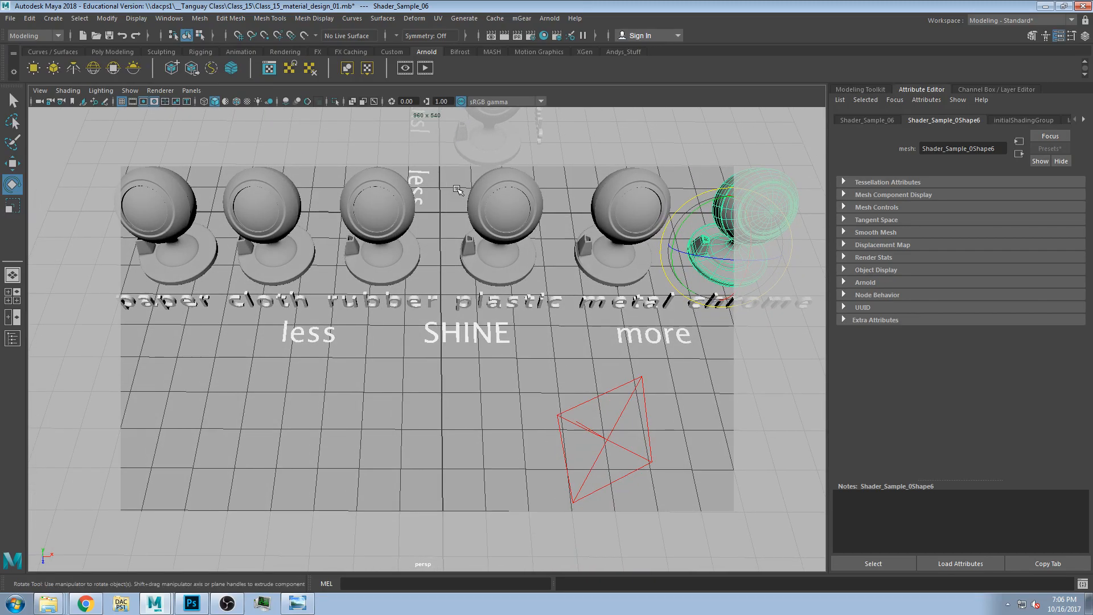
click(499, 213)
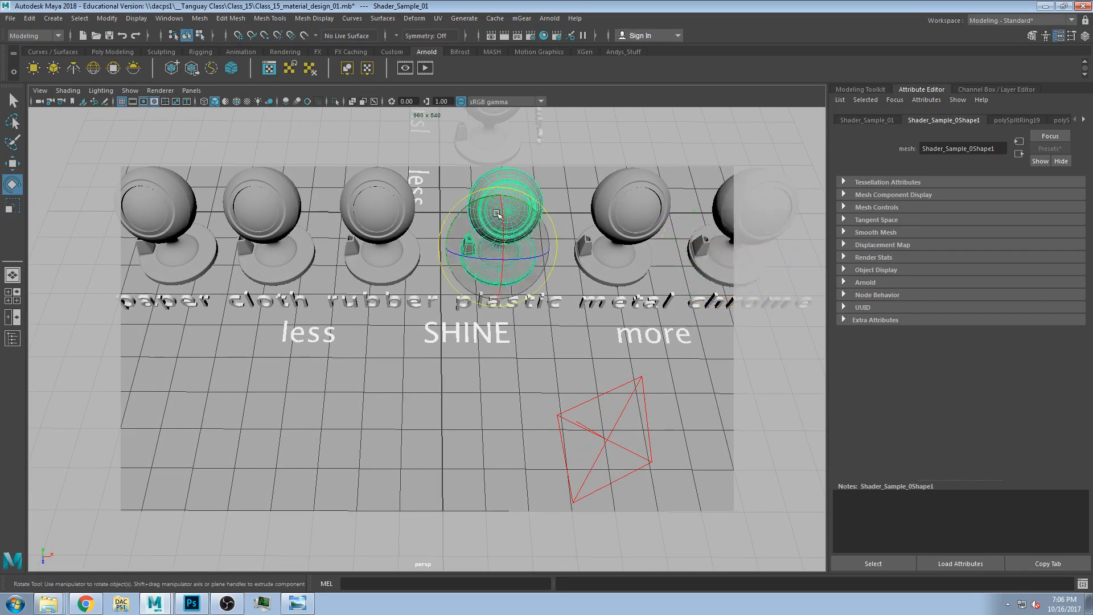
alt+drag(515, 235, 509, 252)
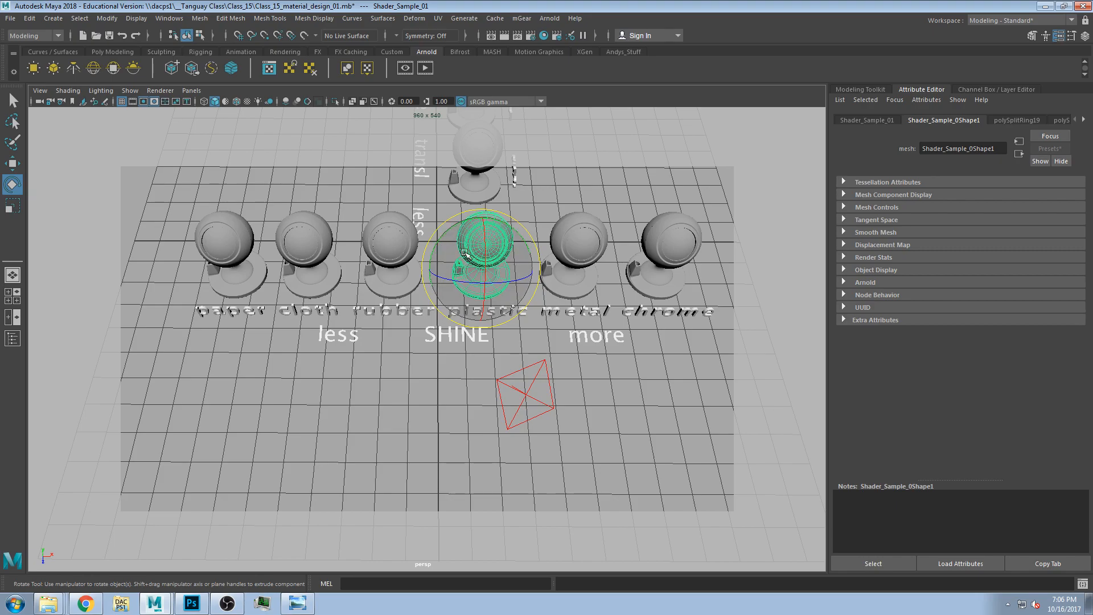
scroll(464, 253, up, 2)
alt+middle_drag(430, 376, 490, 333)
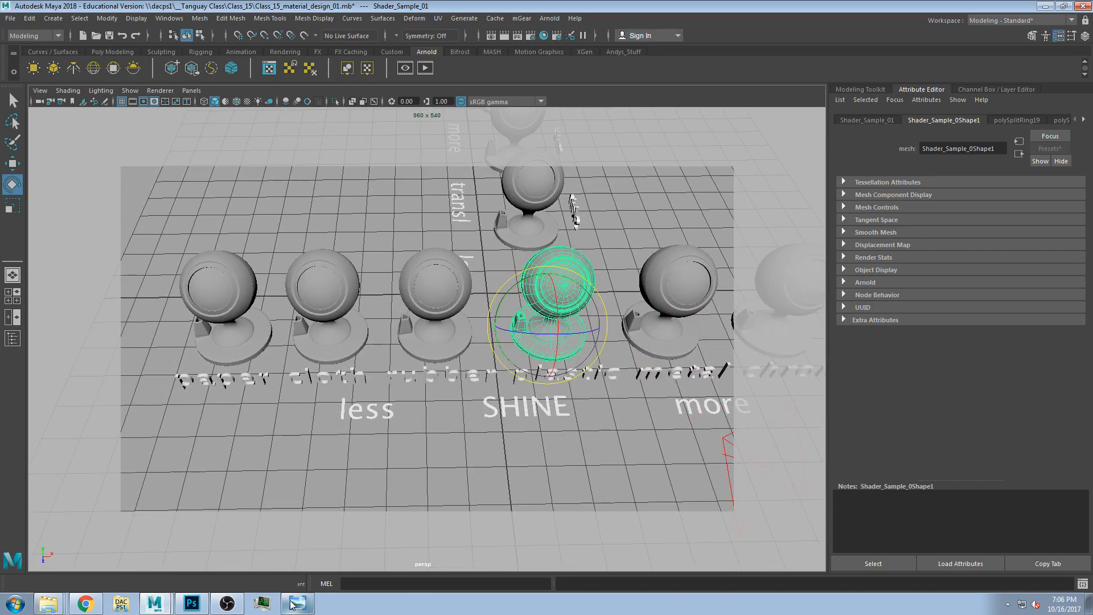
Step: Select the paper sample at the low-shine end of the row and frame it in close-up
alt+drag(289, 370, 364, 364)
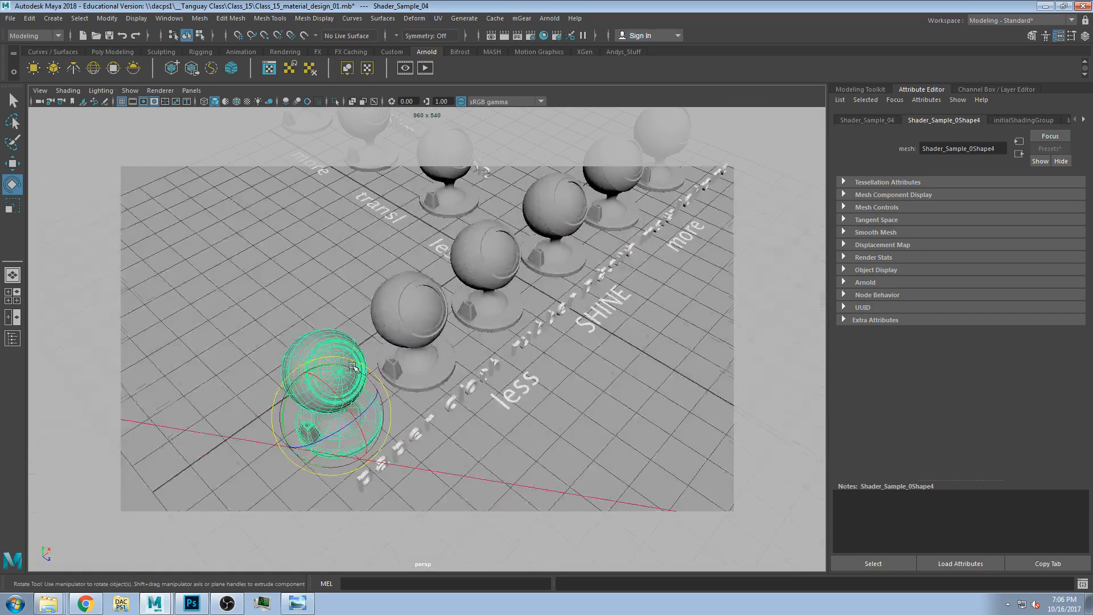
alt+right_drag(296, 365, 345, 367)
alt+drag(345, 368, 290, 336)
alt+middle_drag(228, 342, 483, 355)
alt+drag(483, 356, 453, 346)
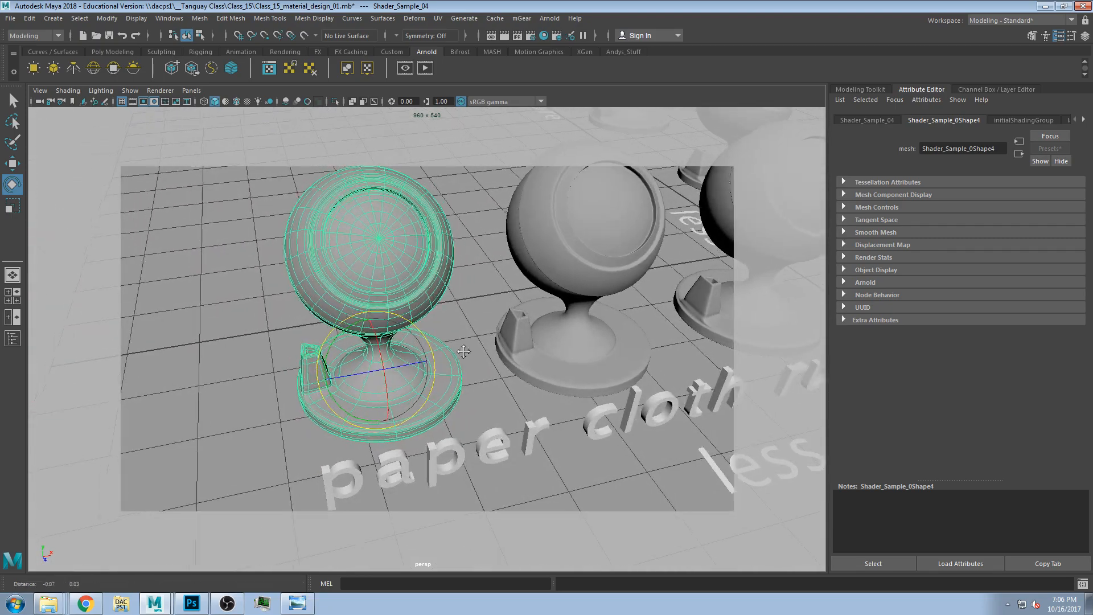
alt+middle_drag(453, 346, 500, 371)
Step: Examine the reference photos 01_Paper_01.jpg and 01_Paper_02.jpg in Windows Photo Viewer, returning to Maya after each look
click(297, 603)
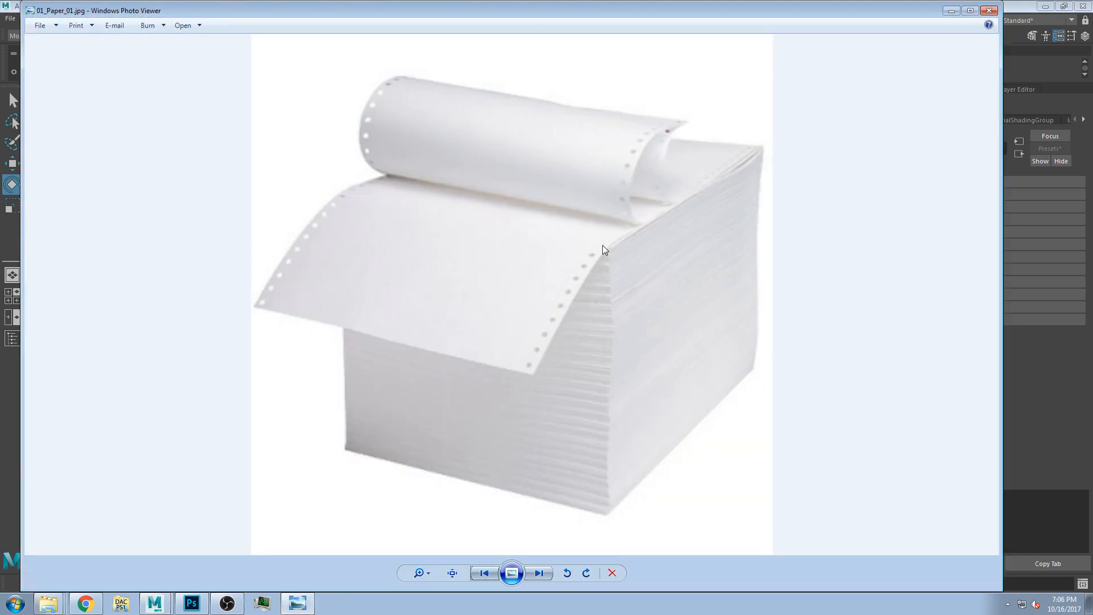
click(541, 573)
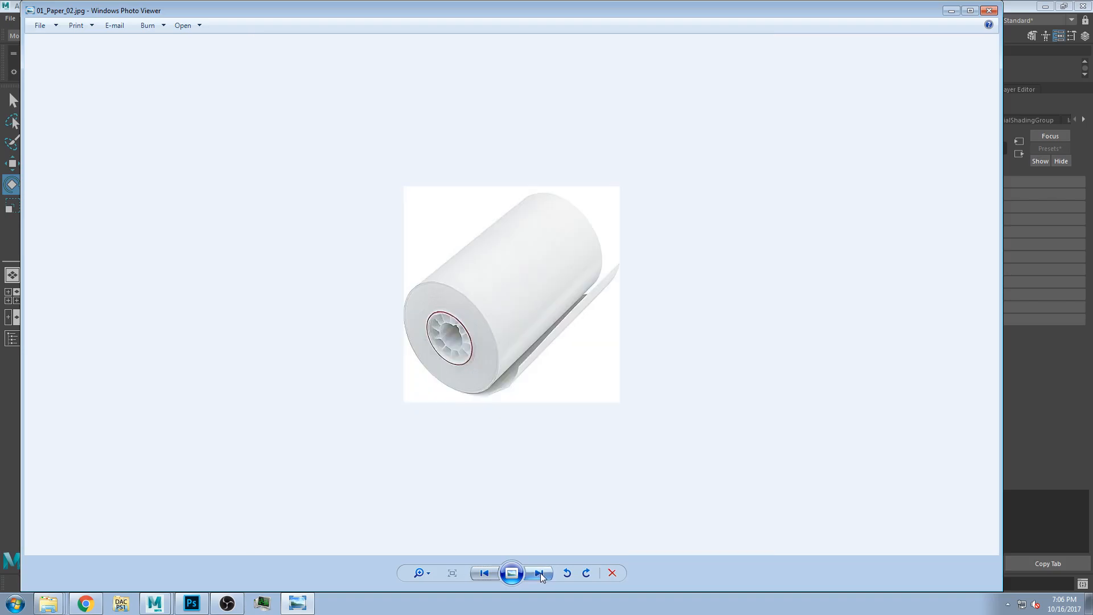
click(950, 12)
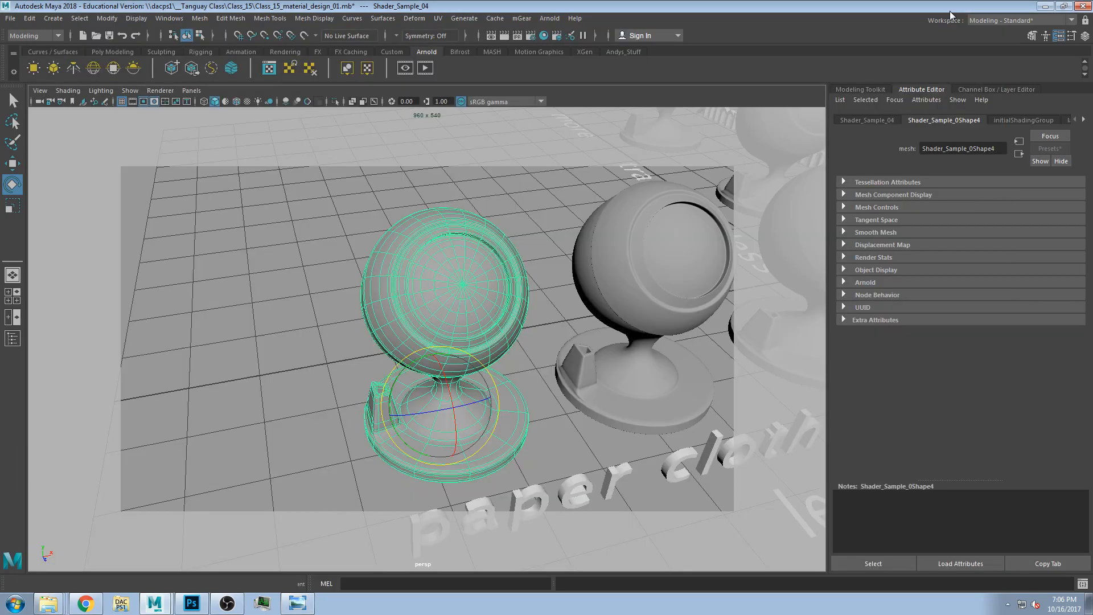
click(297, 604)
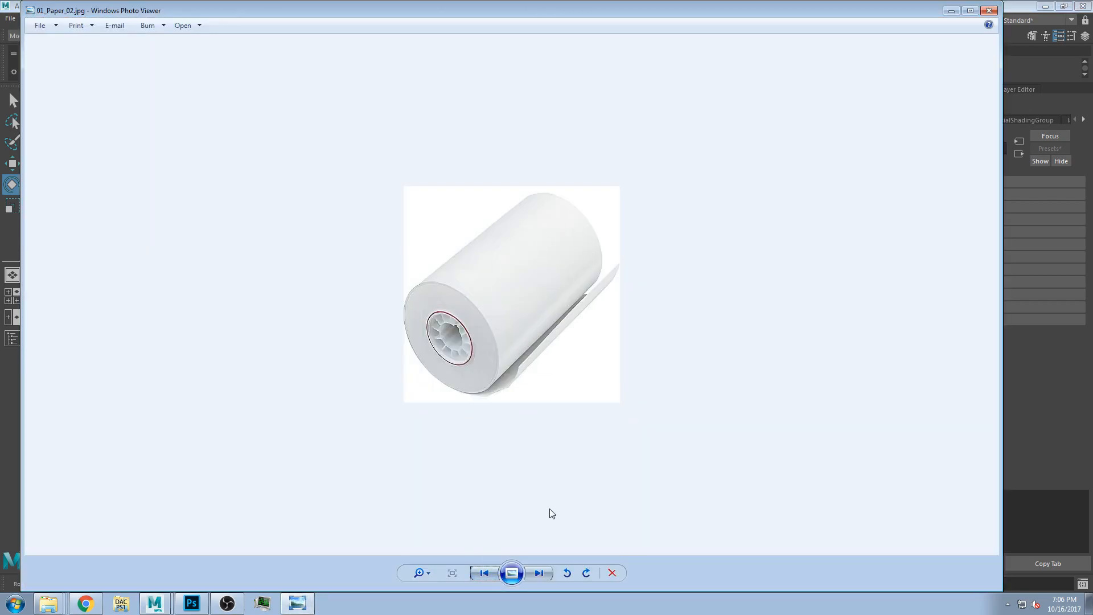
click(485, 573)
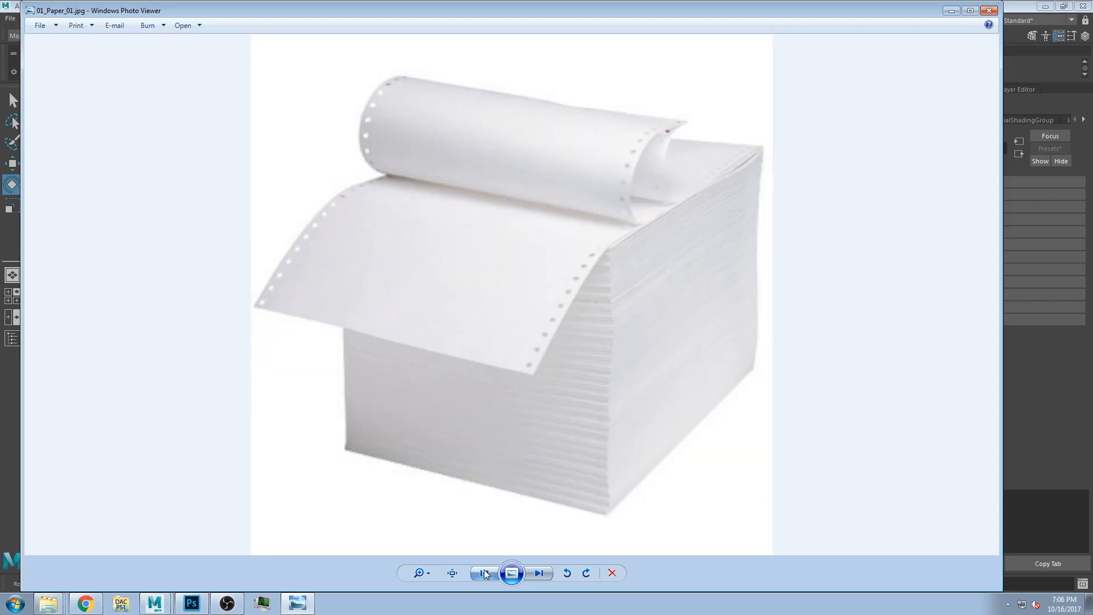
click(951, 10)
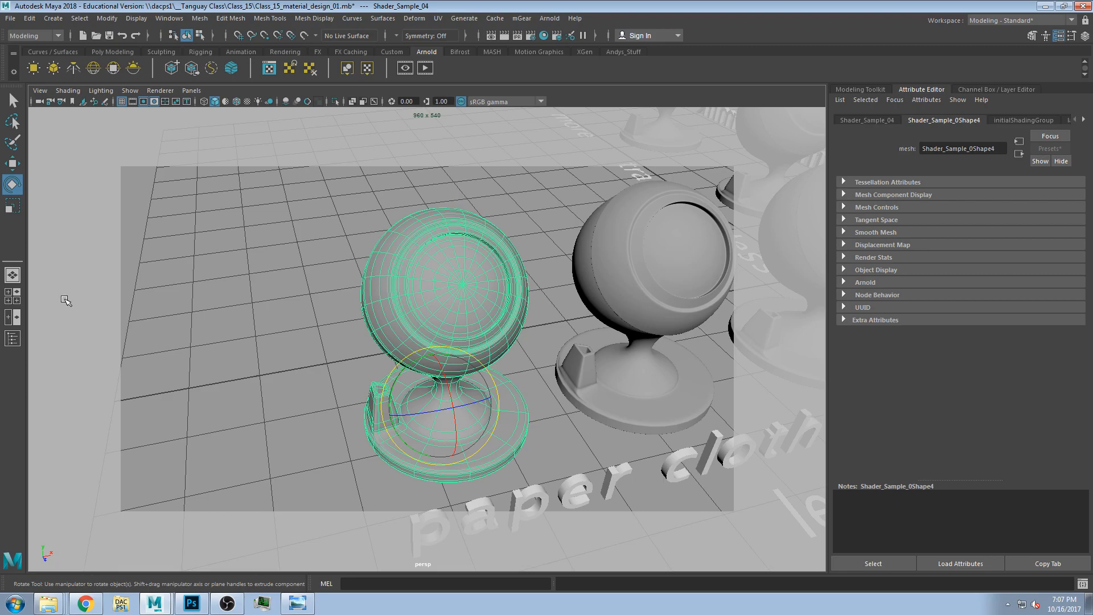
Step: Open Hypershade and delete the aiWireframe, aiStandardSurface and blinn materials with their shading groups from the graph
click(544, 35)
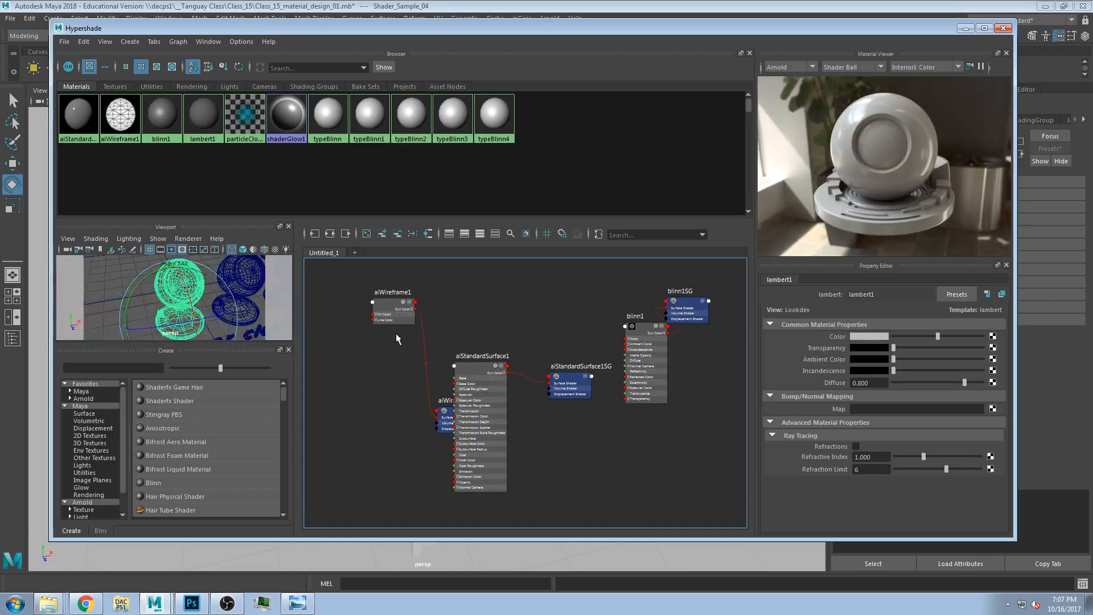
drag(350, 265, 733, 512)
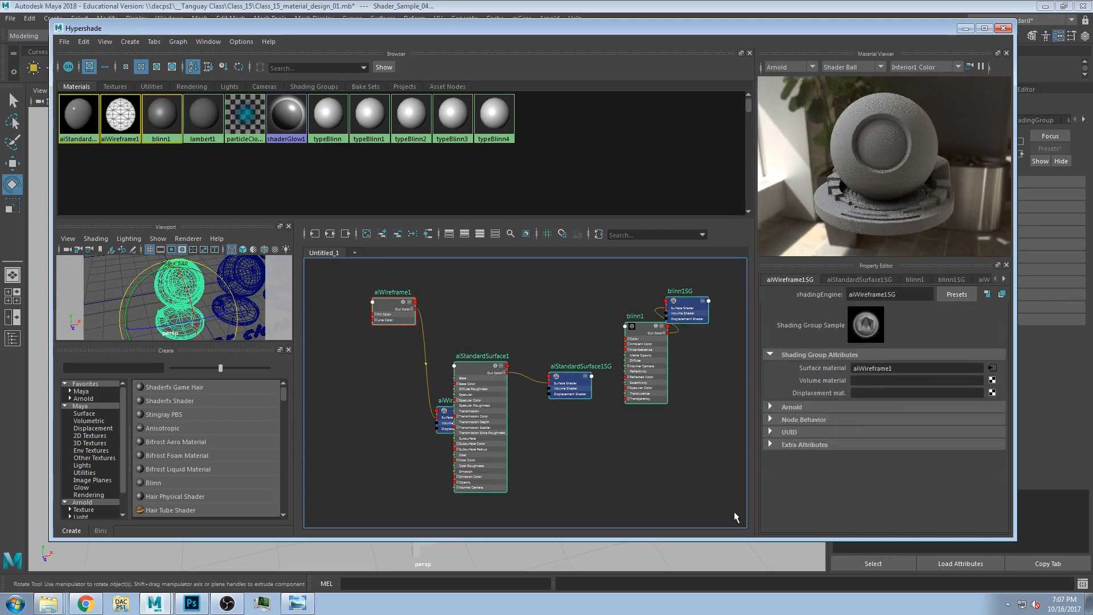
key(Delete)
Step: Create a new aiStandardSurface material from the Arnold shaders
scroll(185, 484, down, 3)
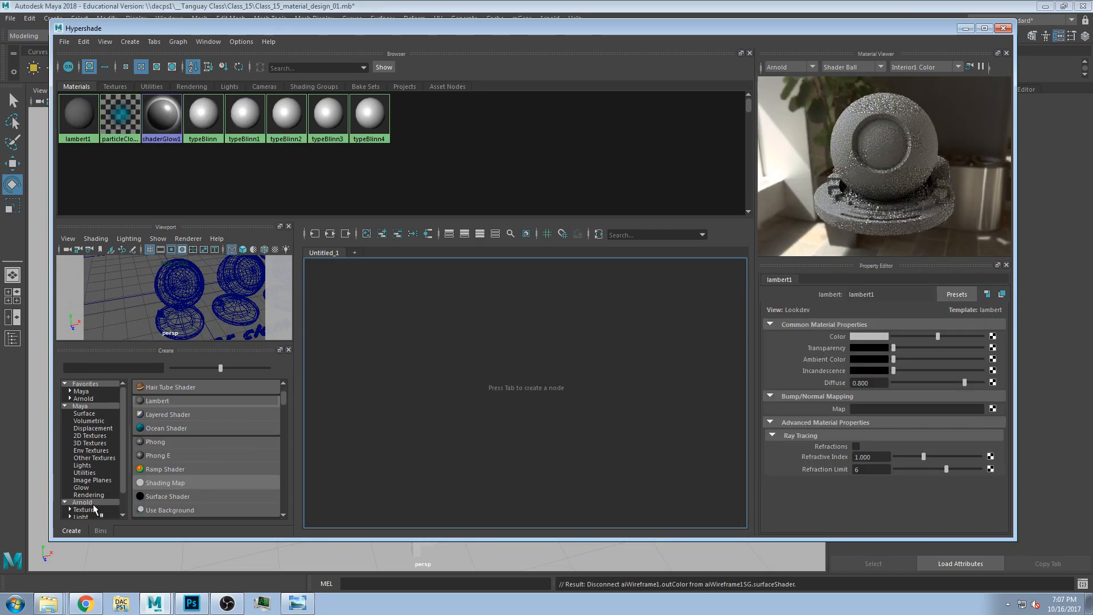
scroll(94, 506, down, 1)
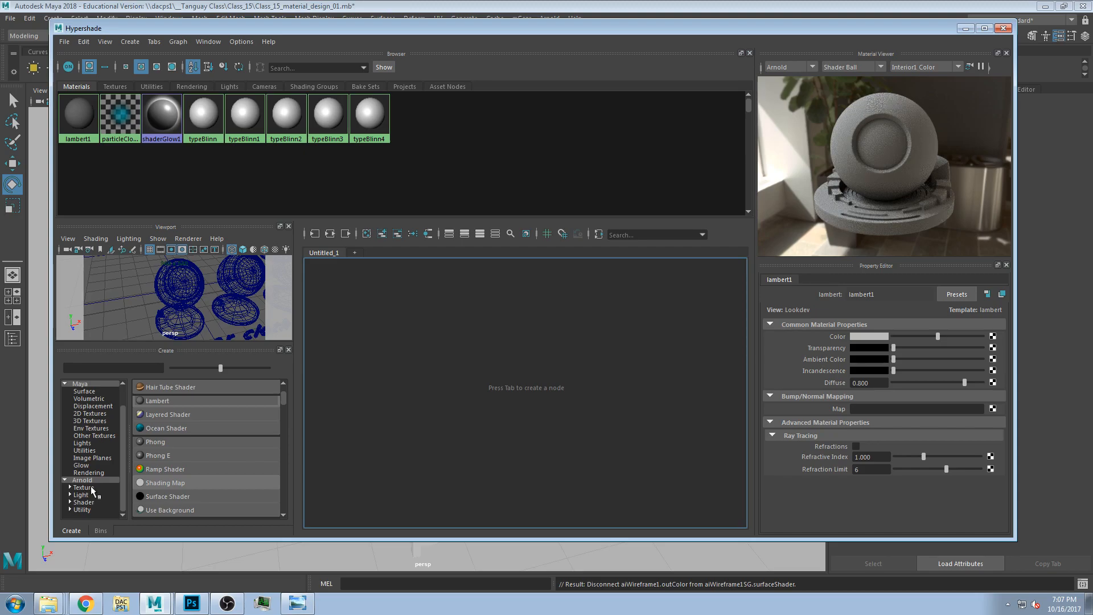
click(87, 502)
click(182, 415)
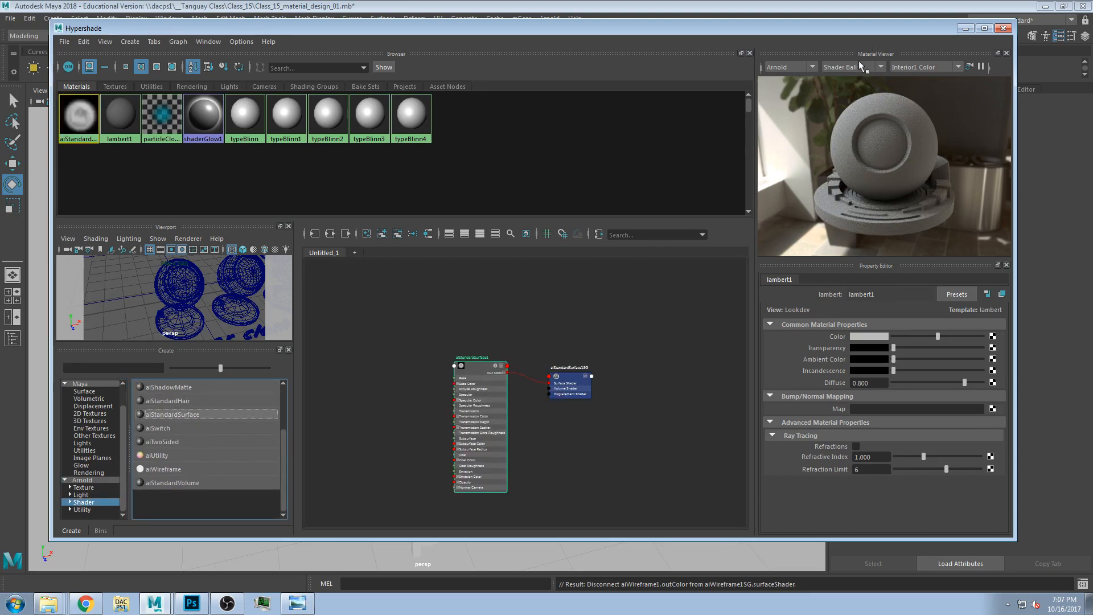
Step: Reposition the Hypershade window slightly and set the new material's base weight to 0
drag(907, 29, 899, 28)
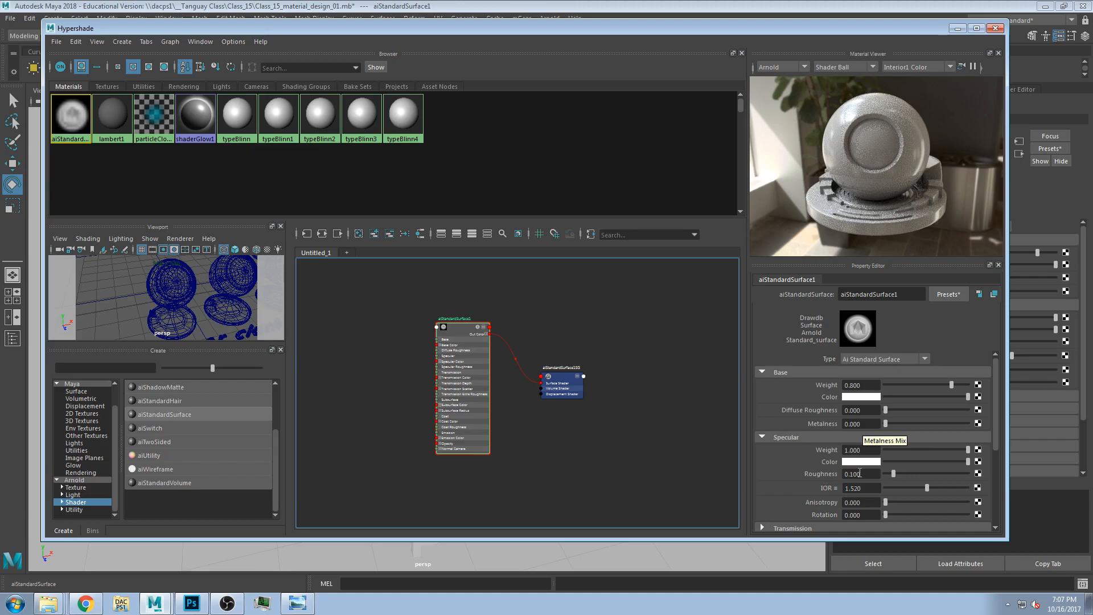
scroll(837, 444, down, 1)
scroll(854, 418, up, 1)
double_click(851, 476)
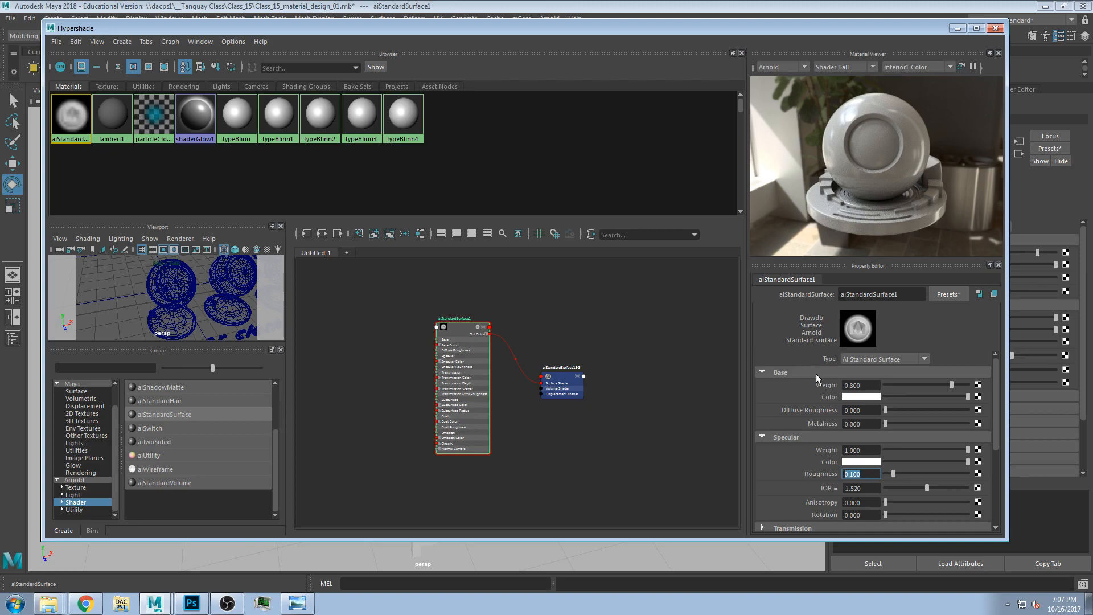
drag(951, 385, 854, 389)
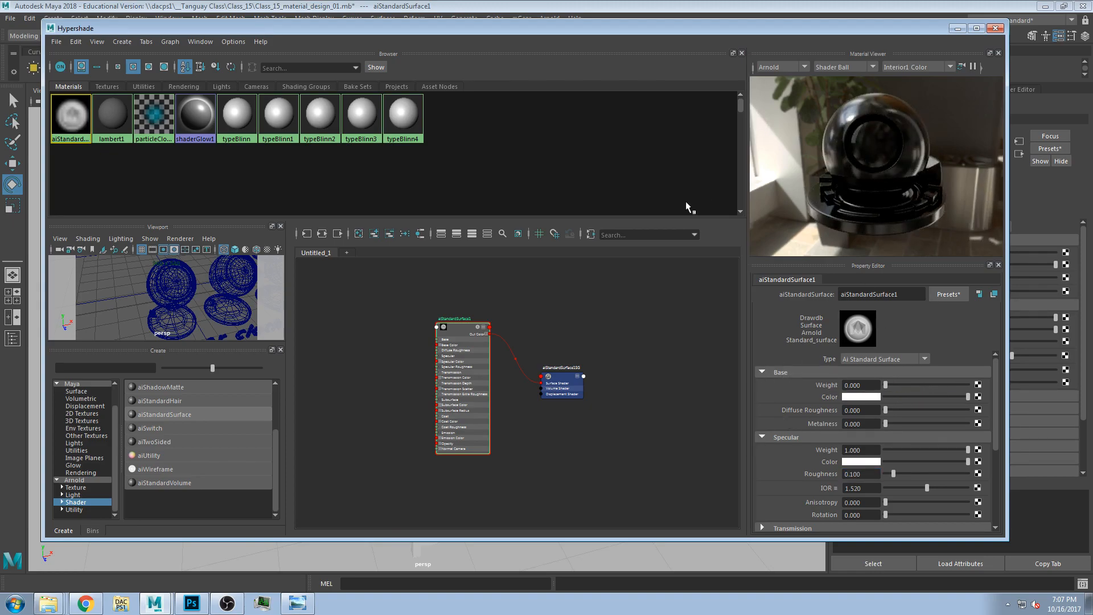
Step: Set the material's specular IOR to 6 and roughness to 0, and examine the shader ball preview from another angle
scroll(925, 433, down, 3)
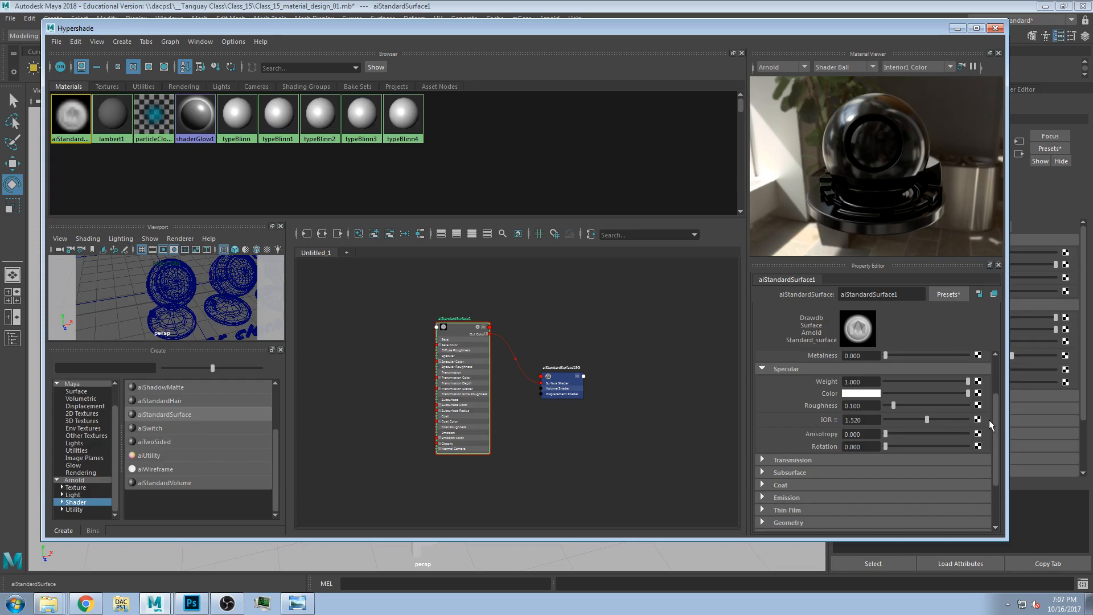
double_click(875, 419)
text(6)
key(Return)
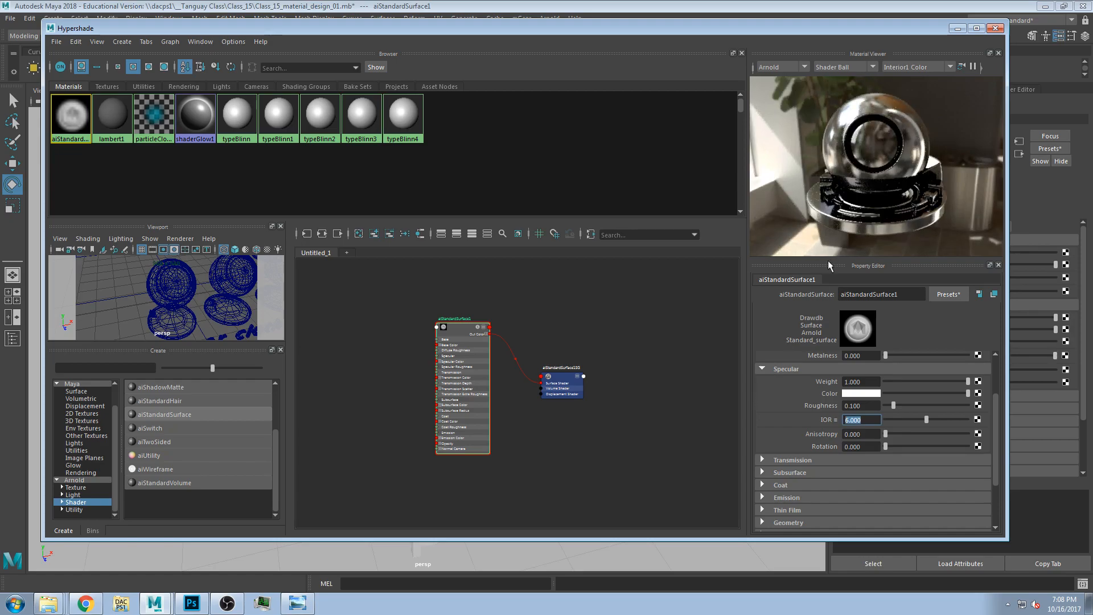
key(shift+Tab)
text(0)
key(Return)
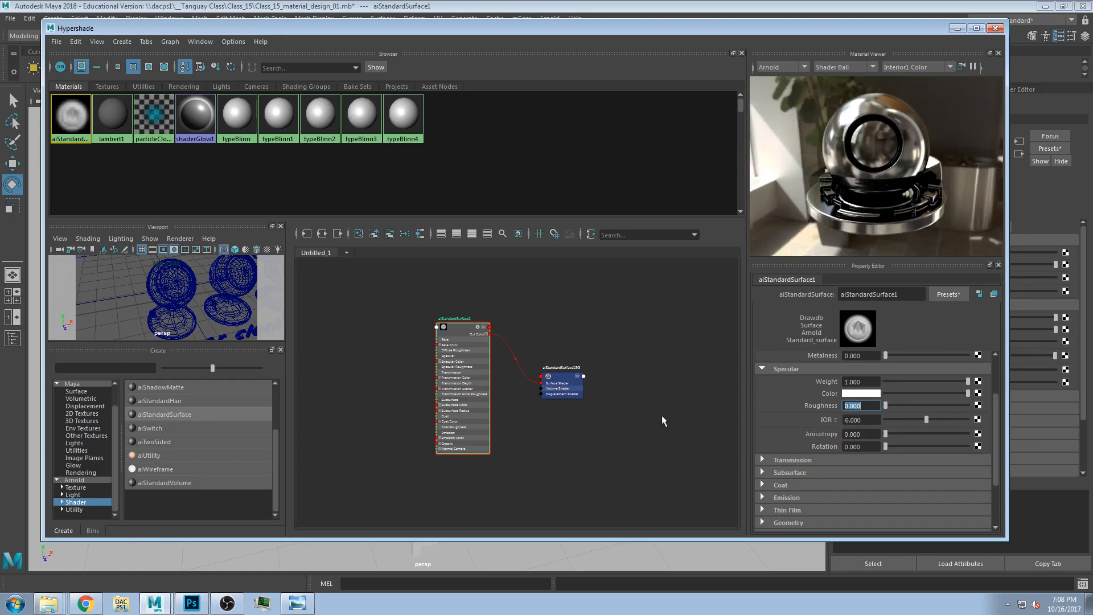
drag(908, 185, 923, 202)
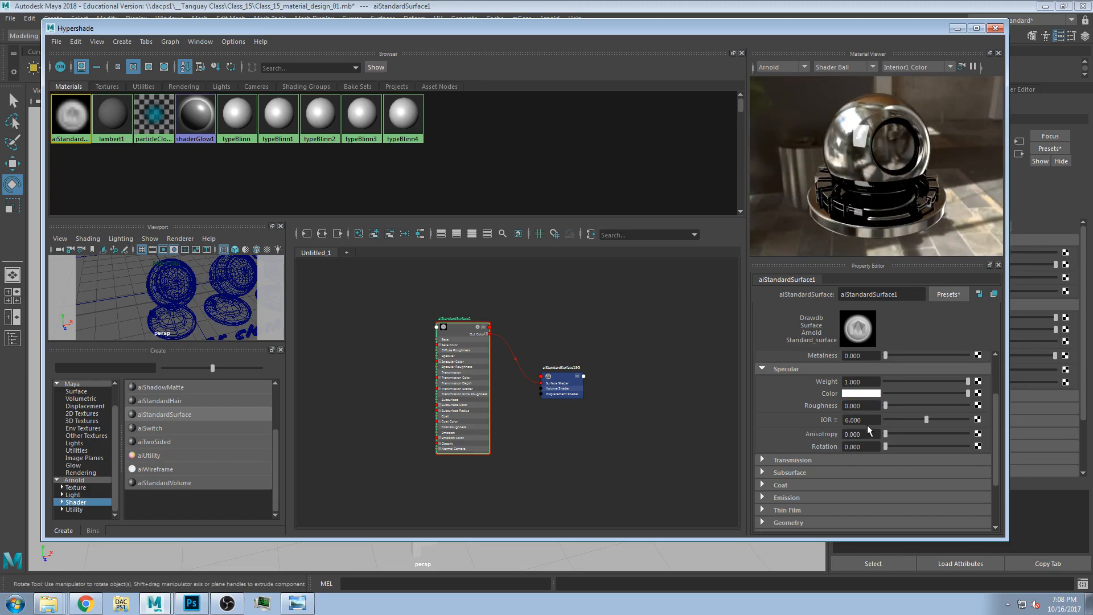
Step: Switch to Windows Photo Viewer and examine the surface of the stacked paper in 01_Paper_01.jpg
click(299, 604)
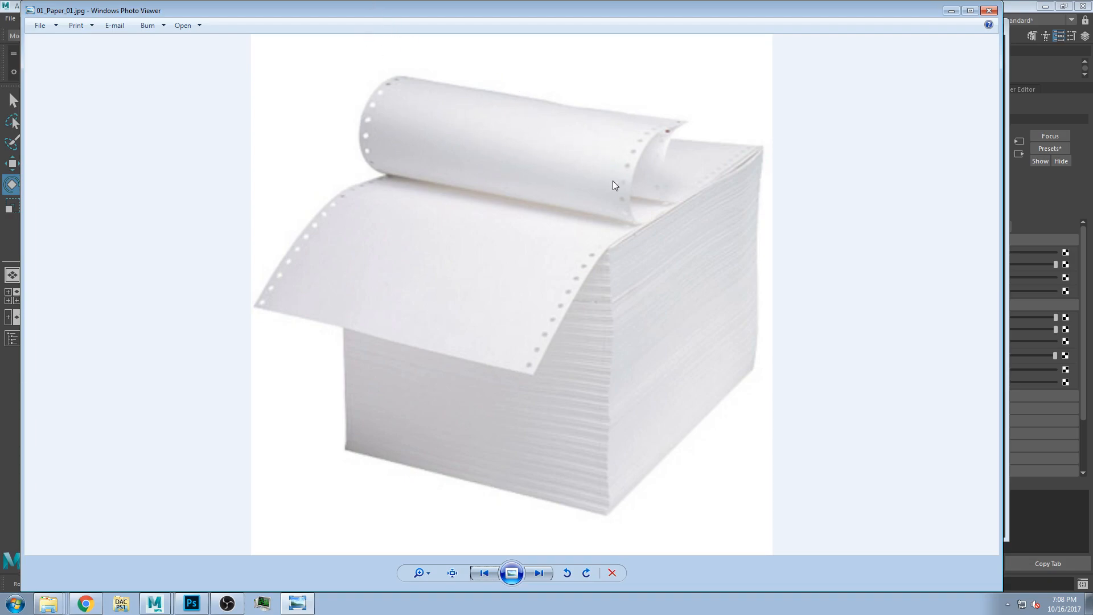
drag(342, 9, 353, 19)
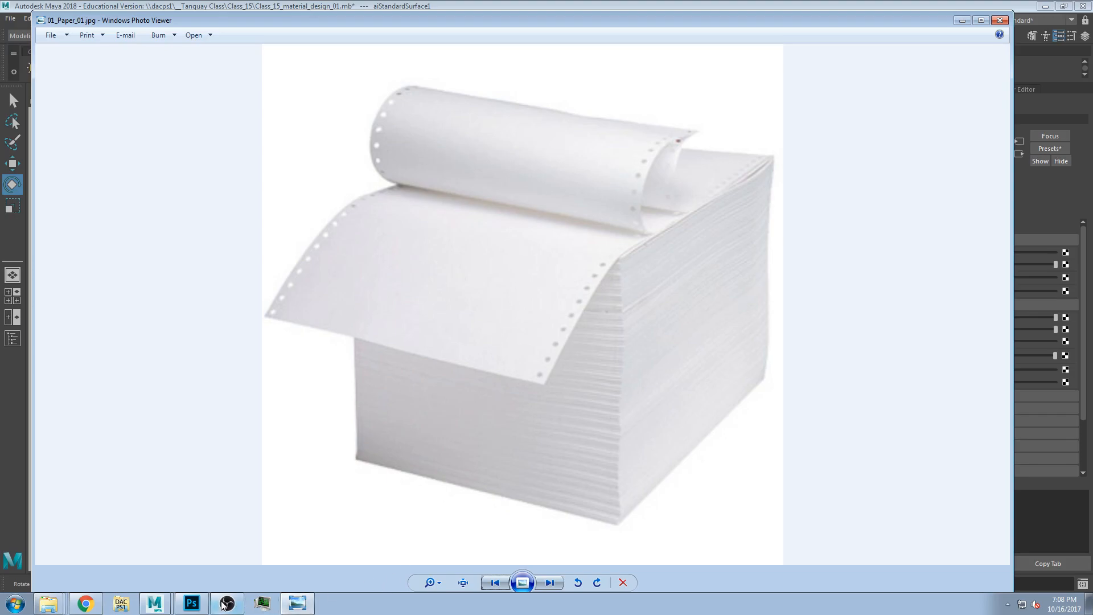
Step: Switch to Photoshop and draw rays scattering into short strokes off the circle's top and a ray bouncing in a narrow spread off its upper-right edge
click(192, 603)
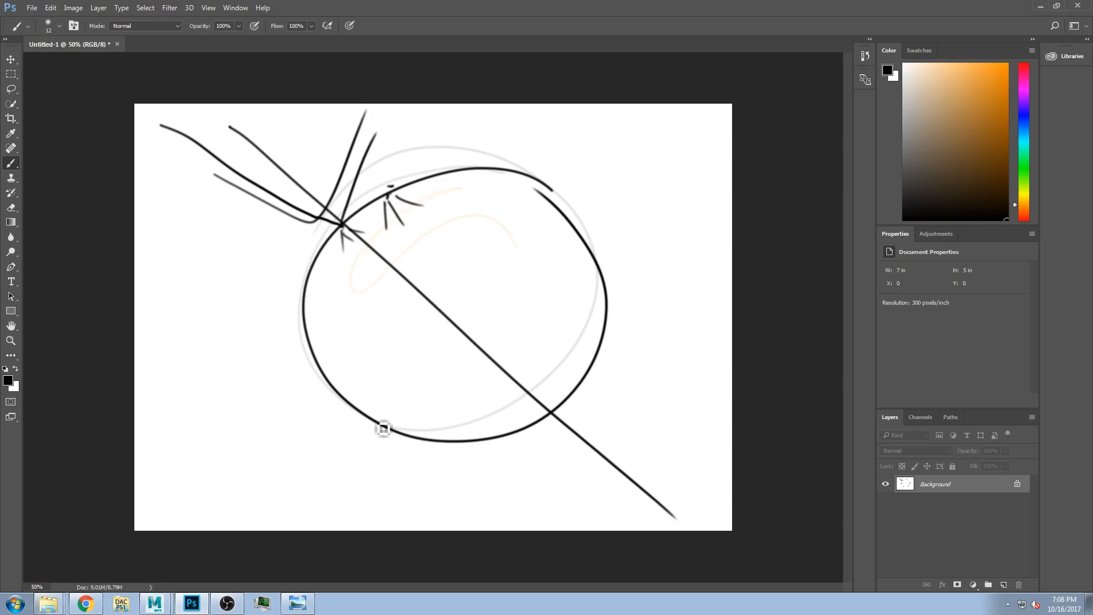
mouse_move(379, 104)
mouse_down()
mouse_move(420, 176)
mouse_move(429, 142)
mouse_move(446, 166)
mouse_move(427, 180)
mouse_move(384, 169)
mouse_up()
mouse_move(444, 104)
mouse_down()
mouse_move(471, 157)
mouse_move(479, 150)
mouse_up()
mouse_move(476, 164)
mouse_down()
mouse_move(491, 136)
mouse_move(475, 132)
mouse_move(476, 111)
mouse_move(490, 156)
mouse_move(431, 118)
mouse_move(434, 152)
mouse_up()
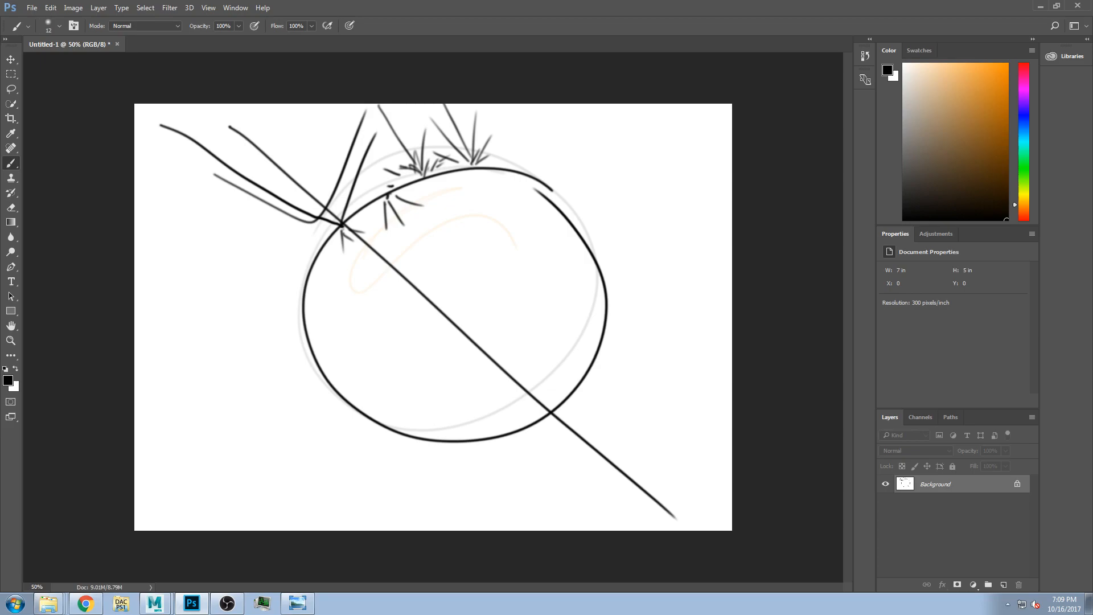
mouse_move(692, 107)
mouse_down()
mouse_move(572, 209)
mouse_move(805, 188)
mouse_up()
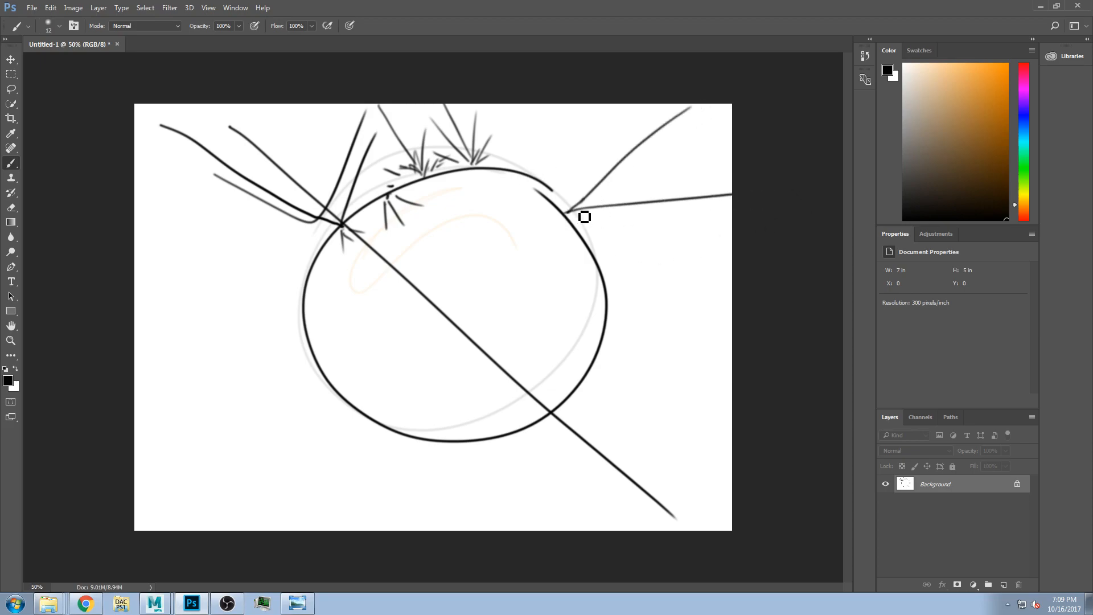
mouse_move(571, 212)
mouse_down()
mouse_move(723, 200)
mouse_move(681, 188)
mouse_up()
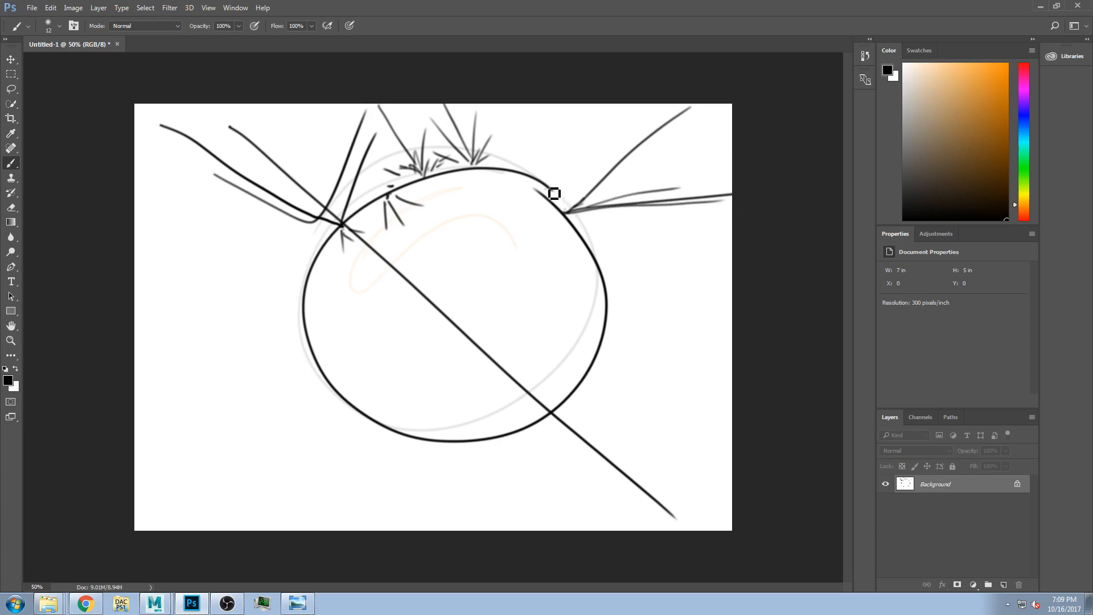
Step: Draw a jagged vertical line beside the circle's right edge and sketch a magnifying glass with a handle around it
mouse_move(660, 249)
mouse_down()
mouse_move(688, 302)
mouse_move(686, 349)
mouse_move(672, 370)
mouse_move(679, 388)
mouse_move(644, 430)
mouse_up()
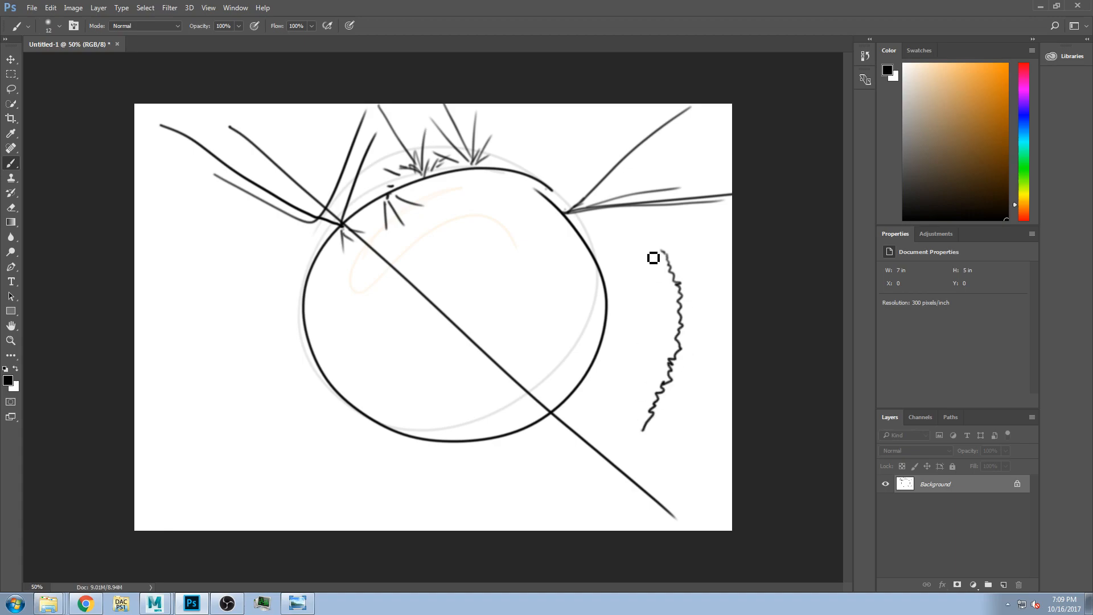
mouse_move(617, 270)
mouse_down()
mouse_move(631, 260)
mouse_move(753, 353)
mouse_move(622, 415)
mouse_move(766, 408)
mouse_up()
mouse_move(632, 424)
mouse_down()
mouse_move(576, 524)
mouse_move(602, 500)
mouse_move(586, 527)
mouse_move(638, 444)
mouse_move(590, 358)
mouse_up()
mouse_move(620, 281)
mouse_down()
mouse_move(696, 276)
mouse_move(731, 306)
mouse_up()
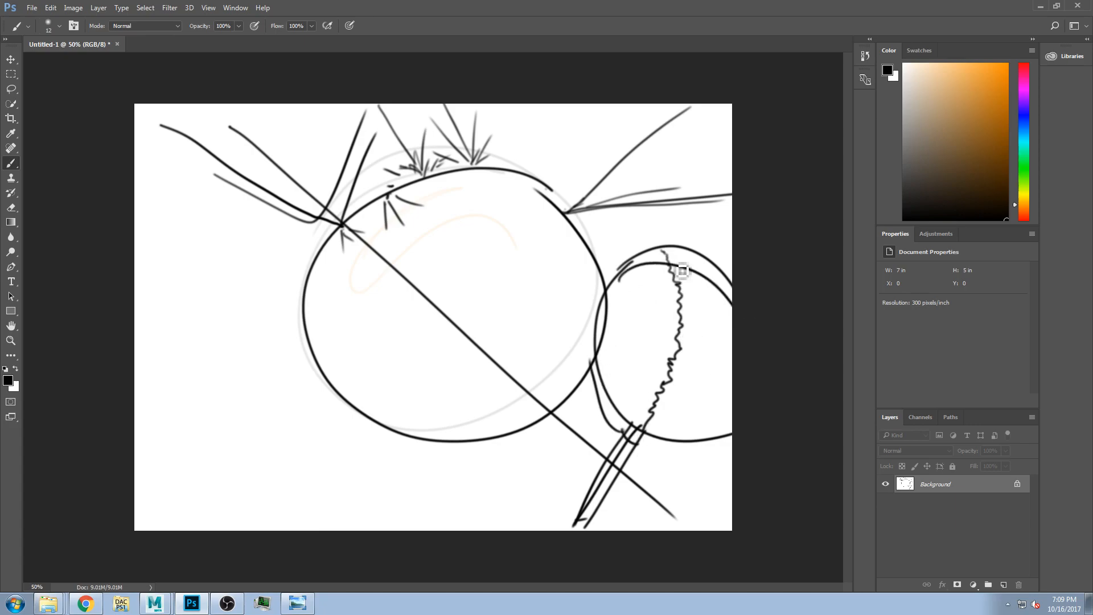
Step: Draw a smooth curve along the jagged line inside the magnifying glass and undo it
mouse_move(672, 260)
mouse_down()
mouse_move(684, 308)
mouse_move(637, 450)
mouse_up()
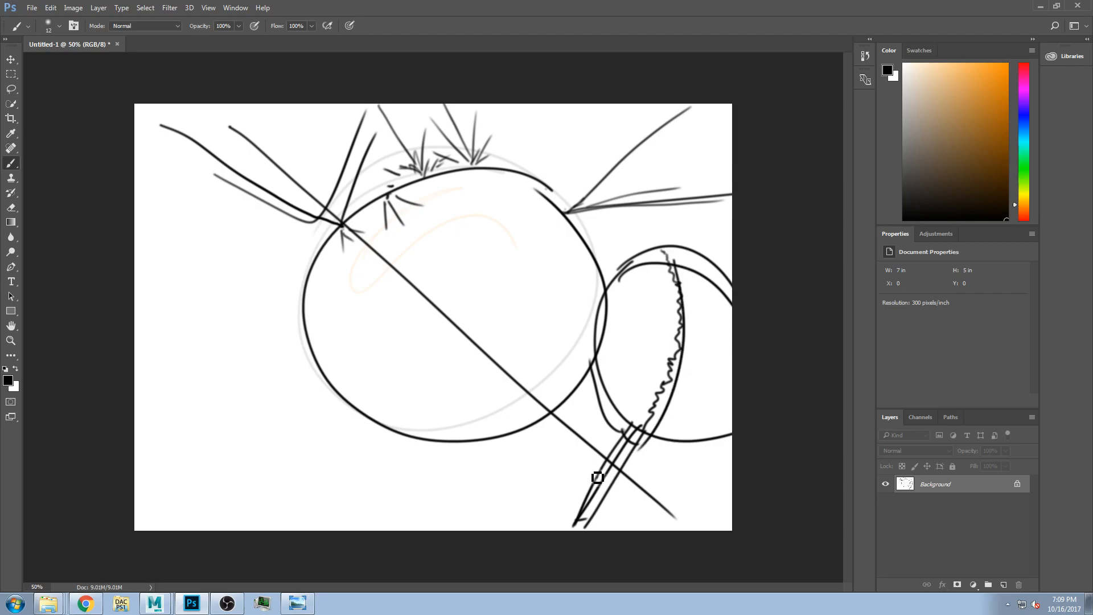
key(ctrl+alt+z)
key(ctrl+alt+z)
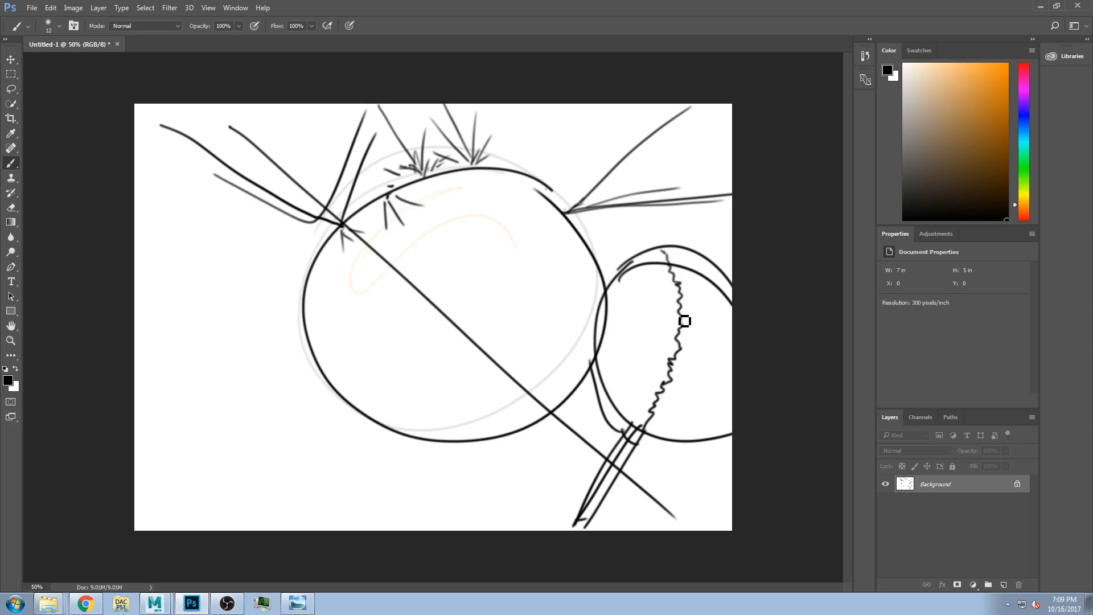
Step: Draw rays scattering off the jagged line inside the magnifying glass and a ray bouncing off a short slanted line below left of the circle
mouse_move(724, 333)
mouse_down()
mouse_move(681, 297)
mouse_move(774, 307)
mouse_up()
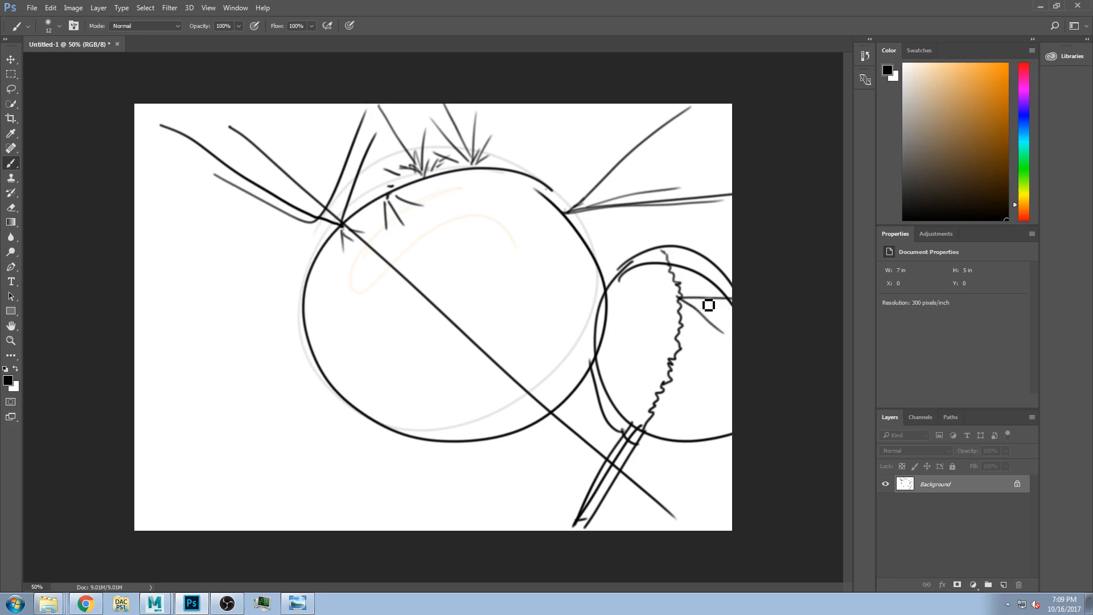
drag(708, 340, 681, 314)
drag(681, 315, 769, 305)
mouse_move(98, 461)
mouse_down()
mouse_move(260, 417)
mouse_move(293, 436)
mouse_move(293, 562)
mouse_up()
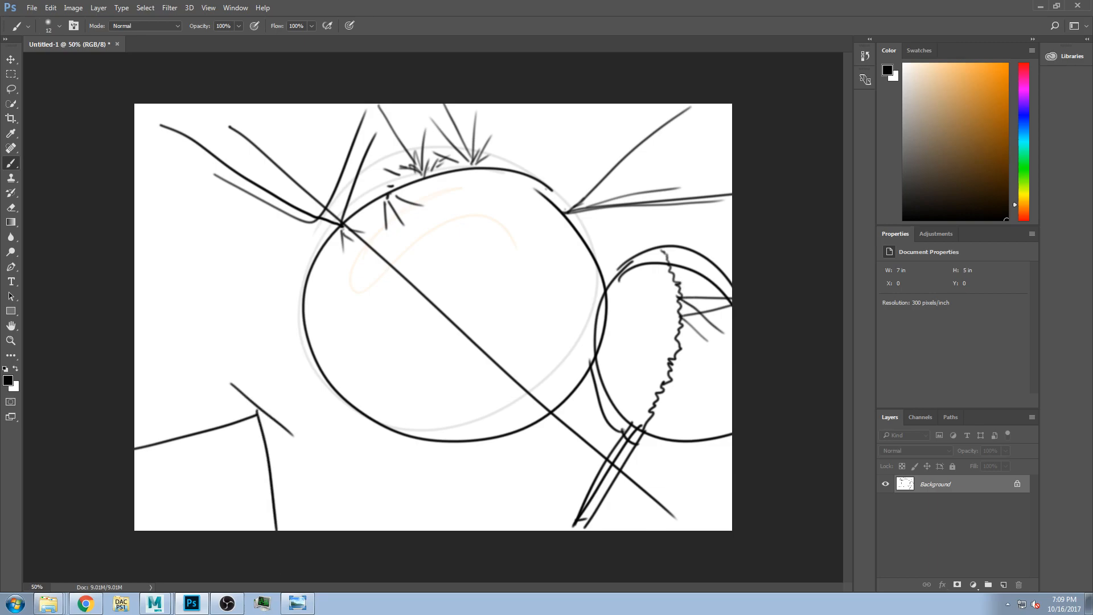
Step: Draw a finer jagged line inside the magnifying glass with rays scattering off it, plus a small squiggle above the glass
mouse_move(677, 289)
mouse_down()
mouse_move(677, 346)
mouse_move(650, 403)
mouse_move(618, 431)
mouse_up()
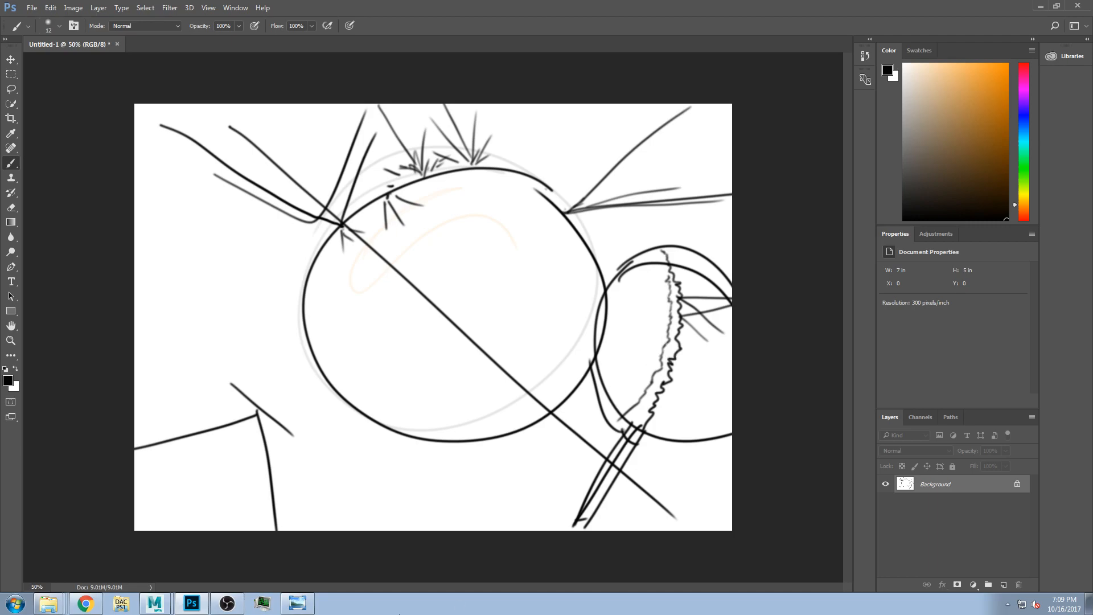
mouse_move(670, 346)
mouse_down()
mouse_move(691, 349)
mouse_move(703, 392)
mouse_up()
click(648, 125)
drag(639, 131, 680, 166)
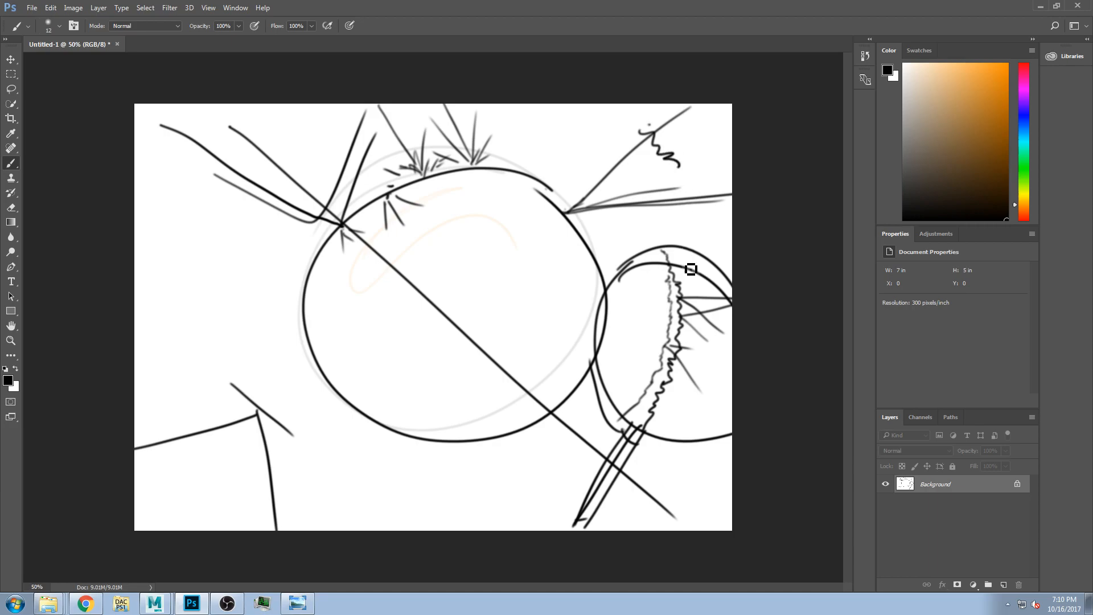
Step: Draw a coarser jagged line with bouncing rays inside the magnifying glass and a ray reflecting off the circle's upper-right edge
mouse_move(692, 275)
mouse_down()
mouse_move(713, 296)
mouse_move(708, 370)
mouse_move(697, 435)
mouse_move(678, 436)
mouse_up()
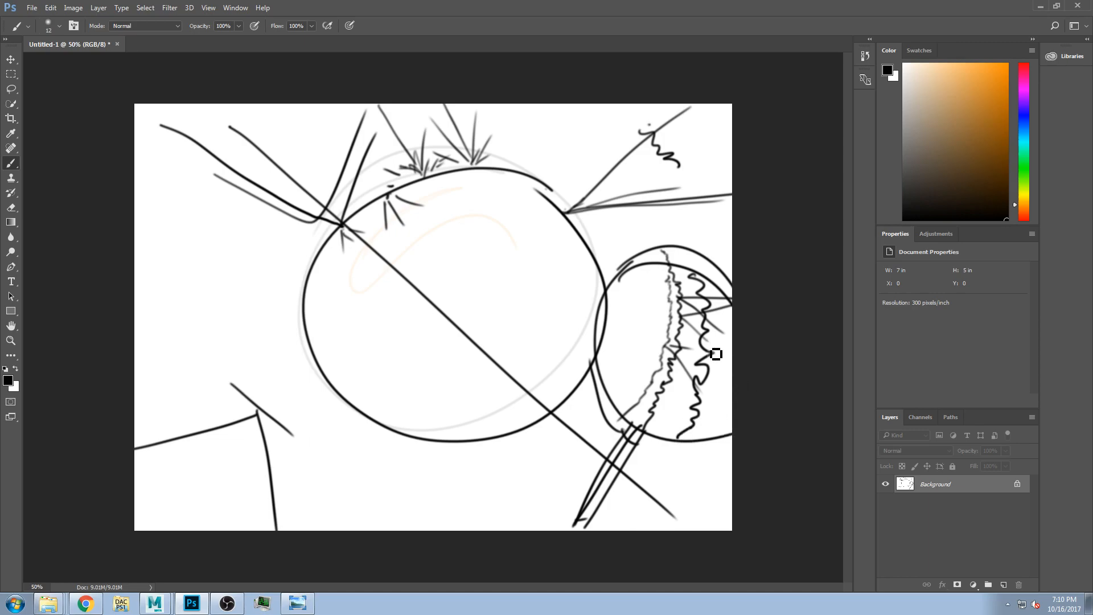
drag(732, 325, 709, 350)
drag(733, 305, 702, 341)
mouse_move(735, 395)
mouse_down()
mouse_move(718, 375)
mouse_move(750, 354)
mouse_up()
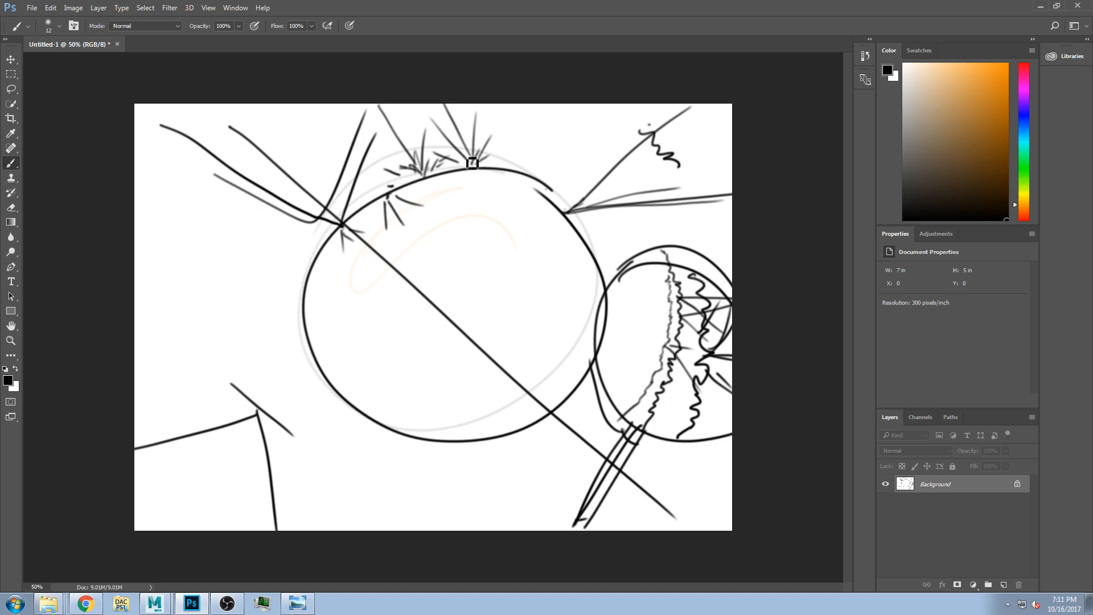
mouse_move(570, 106)
mouse_down()
mouse_move(545, 191)
mouse_move(722, 159)
mouse_up()
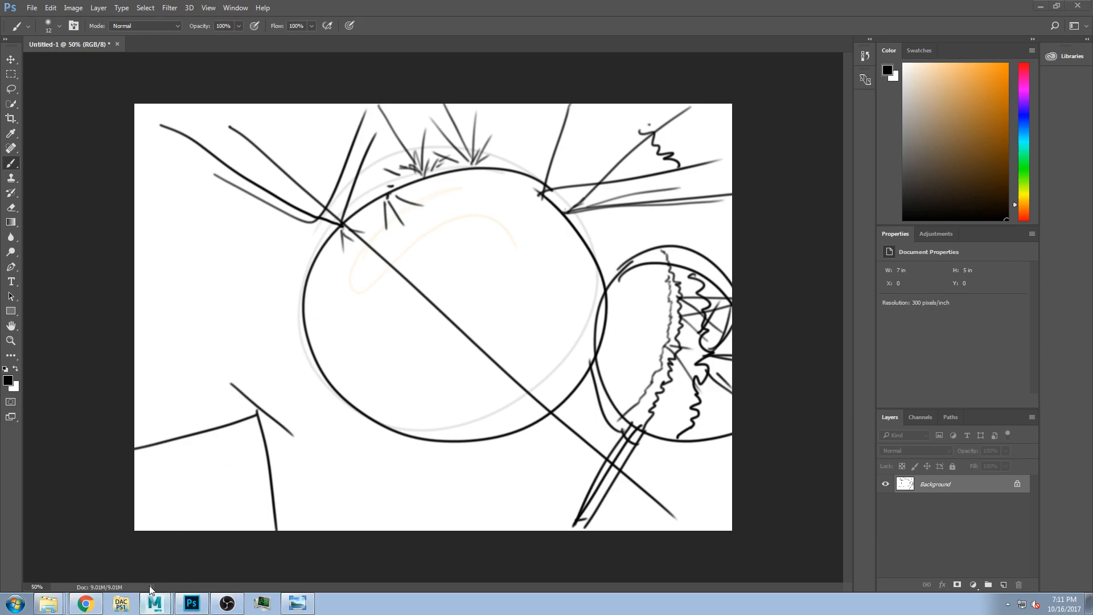
Step: Switch to Maya and set the specular weight of aiStandardSurface1 to 0.923
click(155, 604)
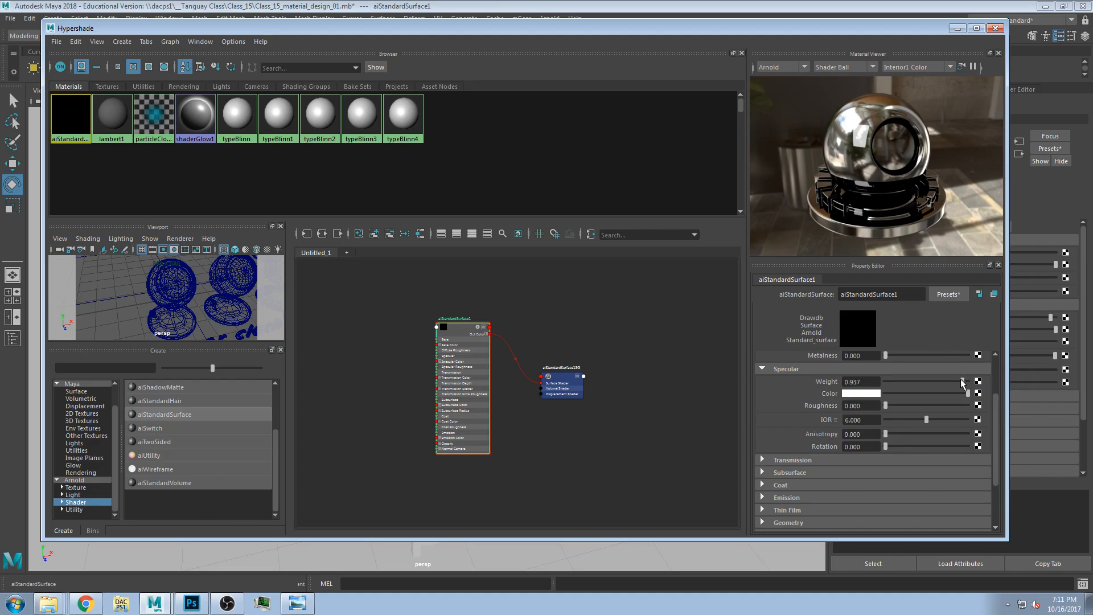
drag(968, 381, 961, 382)
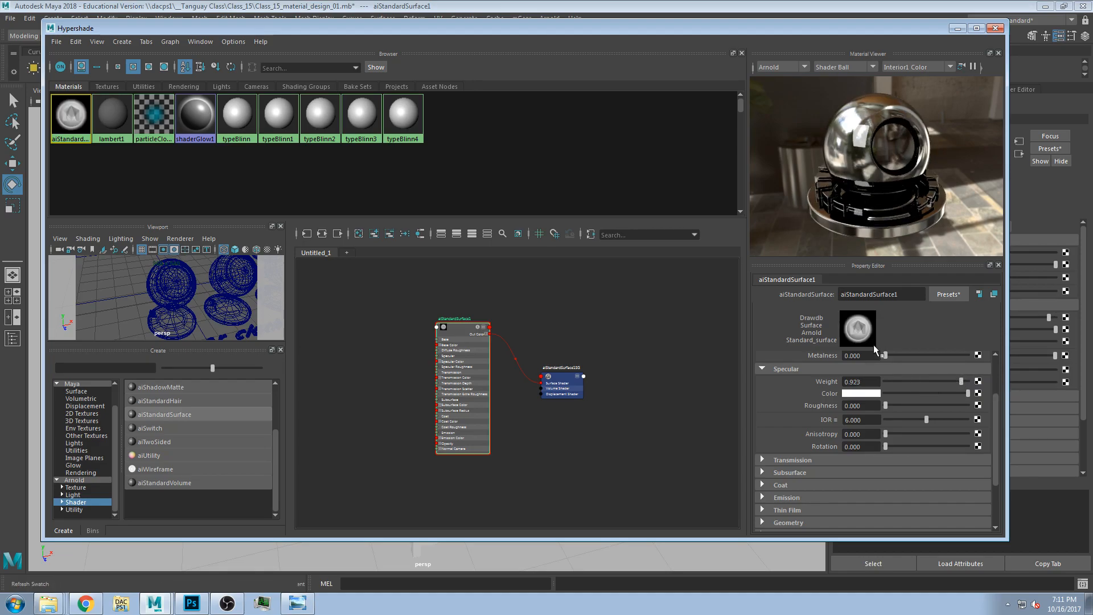
scroll(817, 367, up, 3)
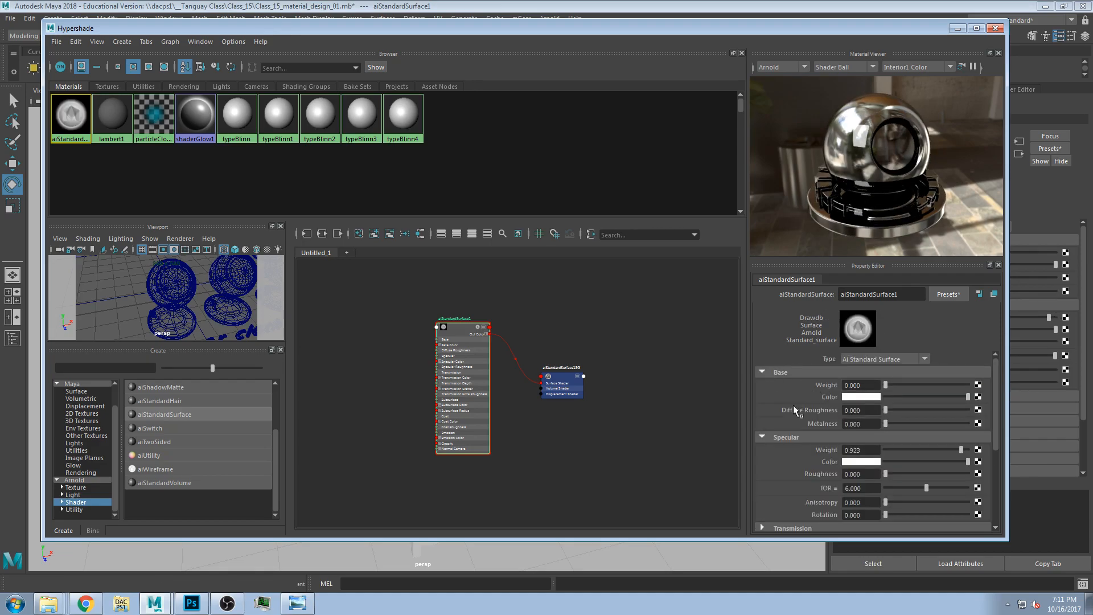
scroll(844, 411, down, 1)
scroll(829, 367, up, 1)
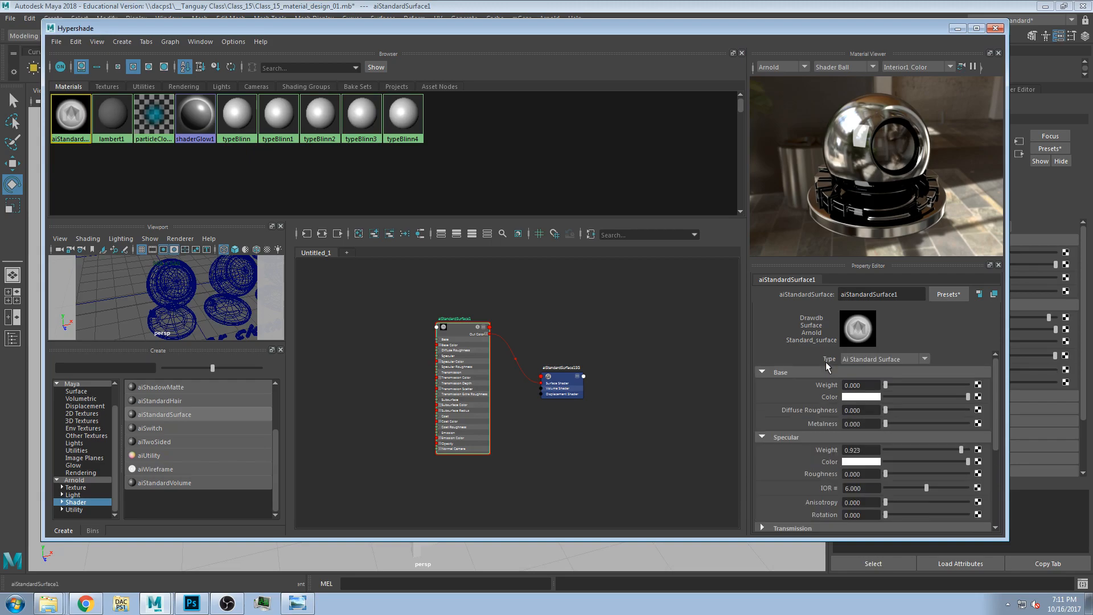
Step: Test the specular roughness of aiStandardSurface1 at 1.000, 0.203, 0.650 and 0.133
scroll(868, 432, down, 1)
drag(885, 440, 971, 440)
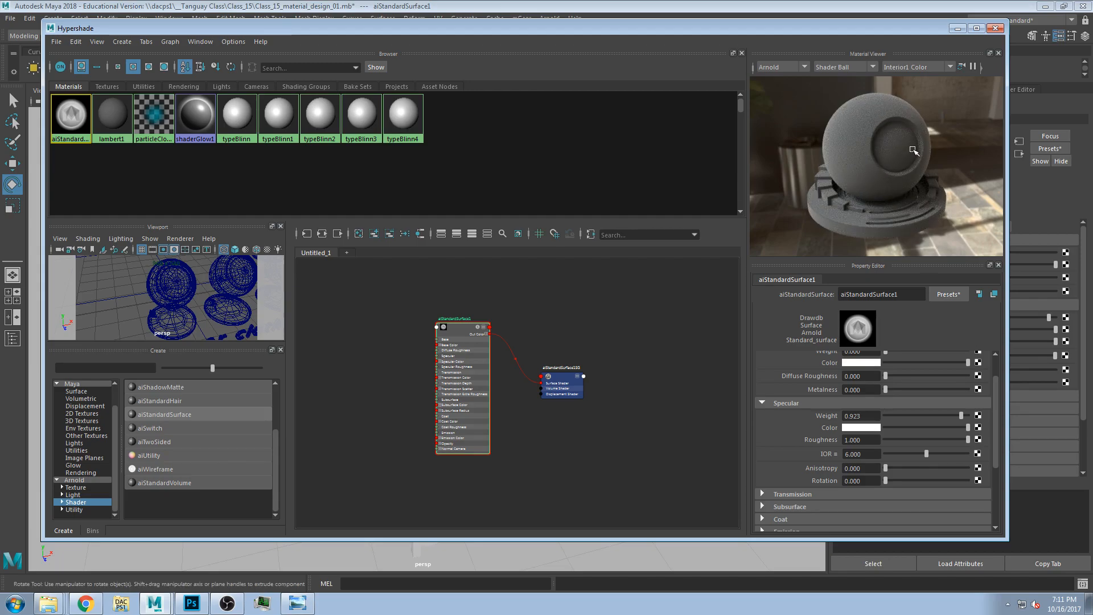
click(861, 439)
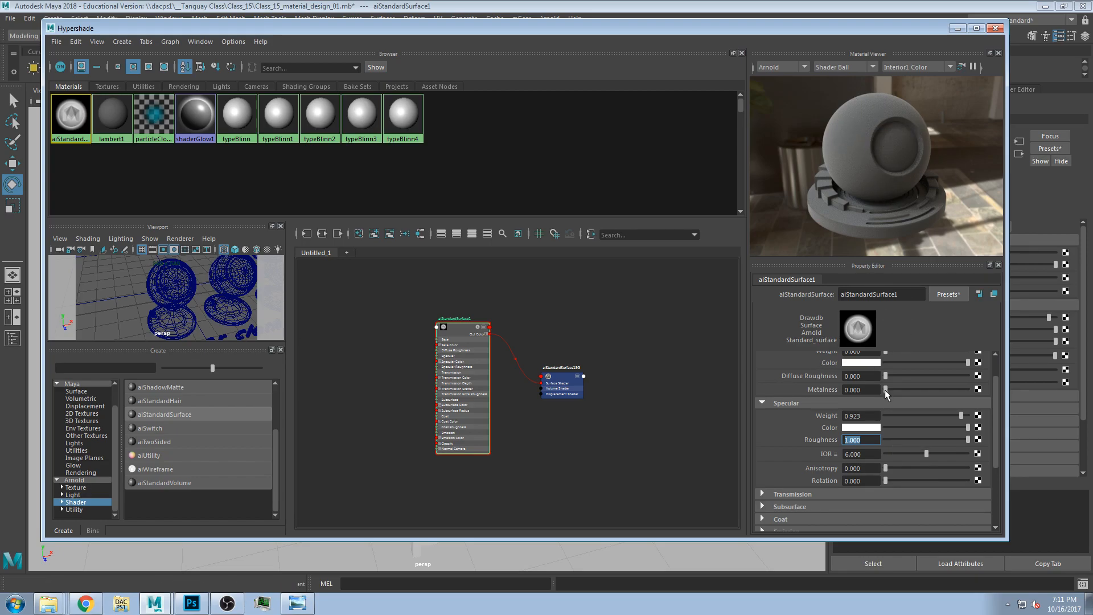
click(900, 440)
mouse_move(904, 437)
mouse_down()
mouse_move(954, 439)
mouse_move(901, 439)
mouse_up()
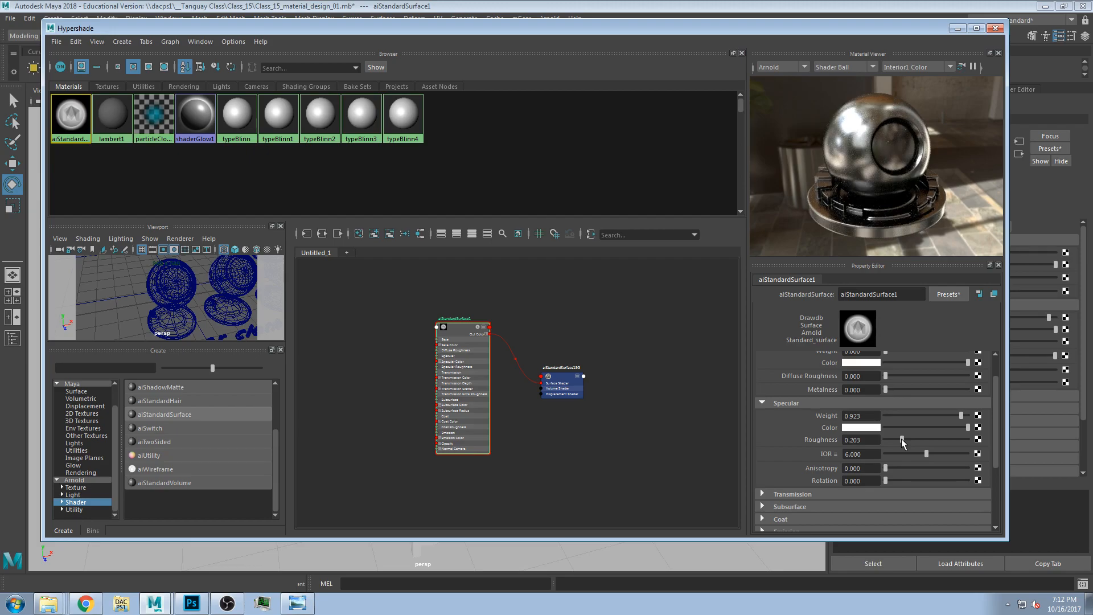
drag(905, 439, 945, 440)
click(896, 437)
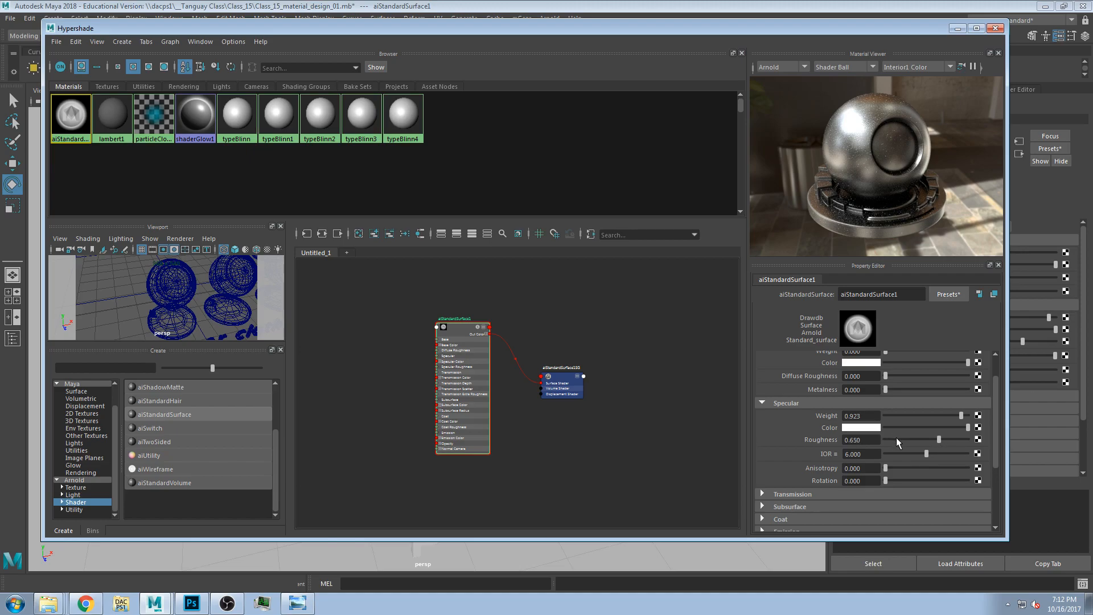
Step: Switch to Windows Photo Viewer, compare the paper photos 01_Paper_01.jpg and 01_Paper_02.jpg, and return to Maya
click(298, 603)
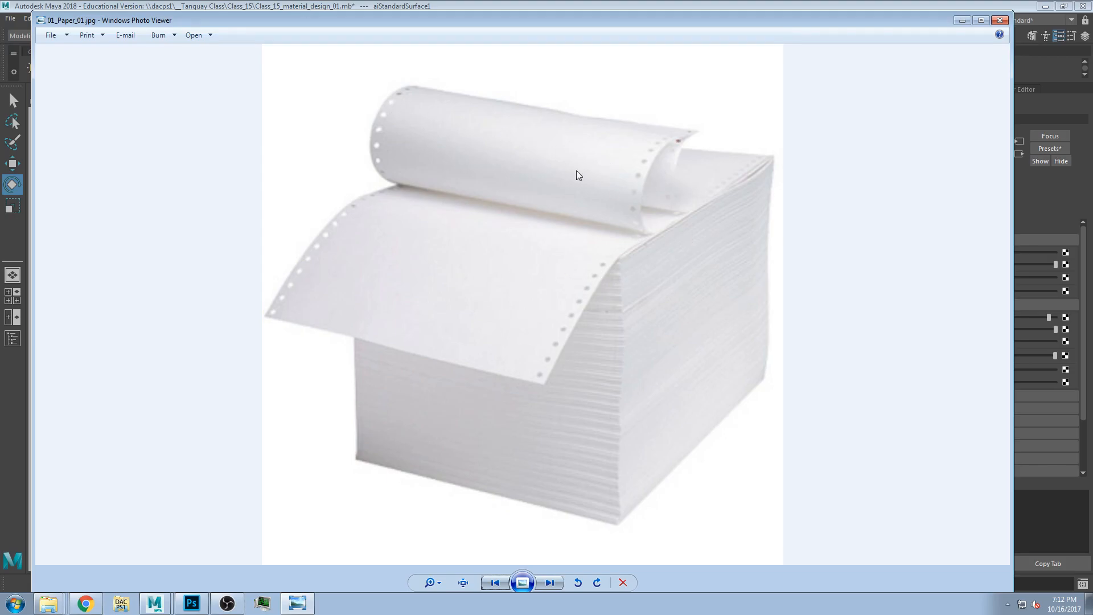
click(495, 582)
click(549, 583)
click(549, 583)
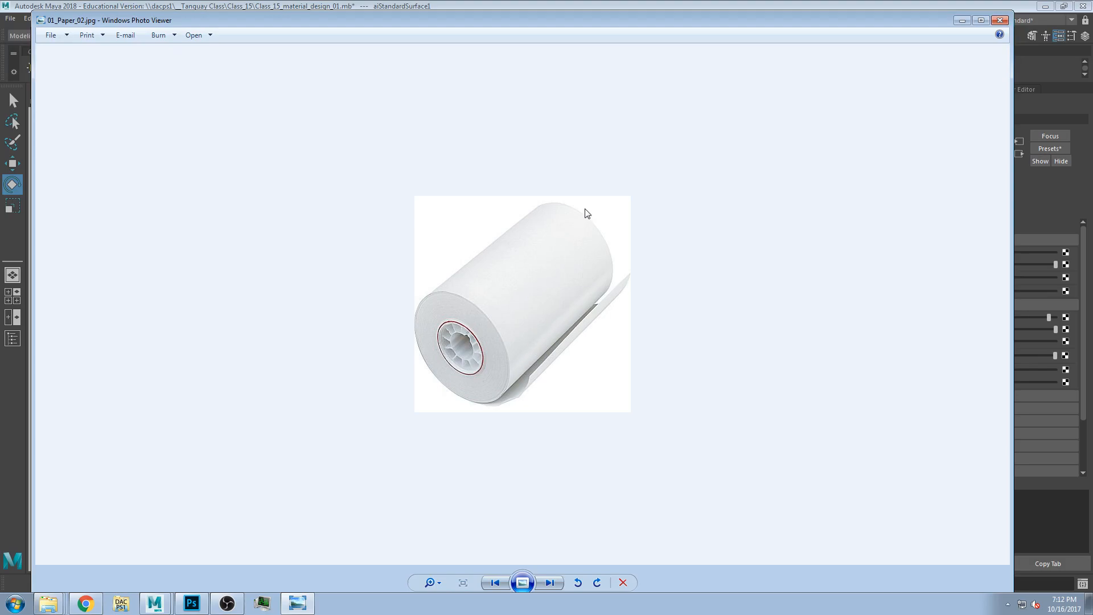
click(507, 6)
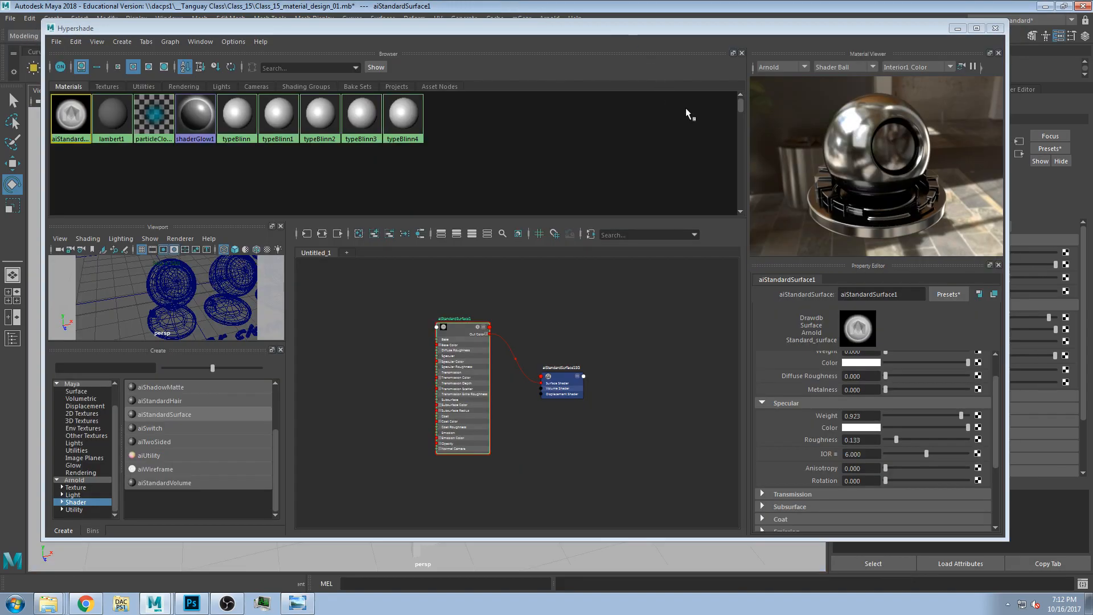
Step: Set the specular roughness of aiStandardSurface1 to 0.755, its IOR to 2.809 and its base weight to 0.832
click(948, 439)
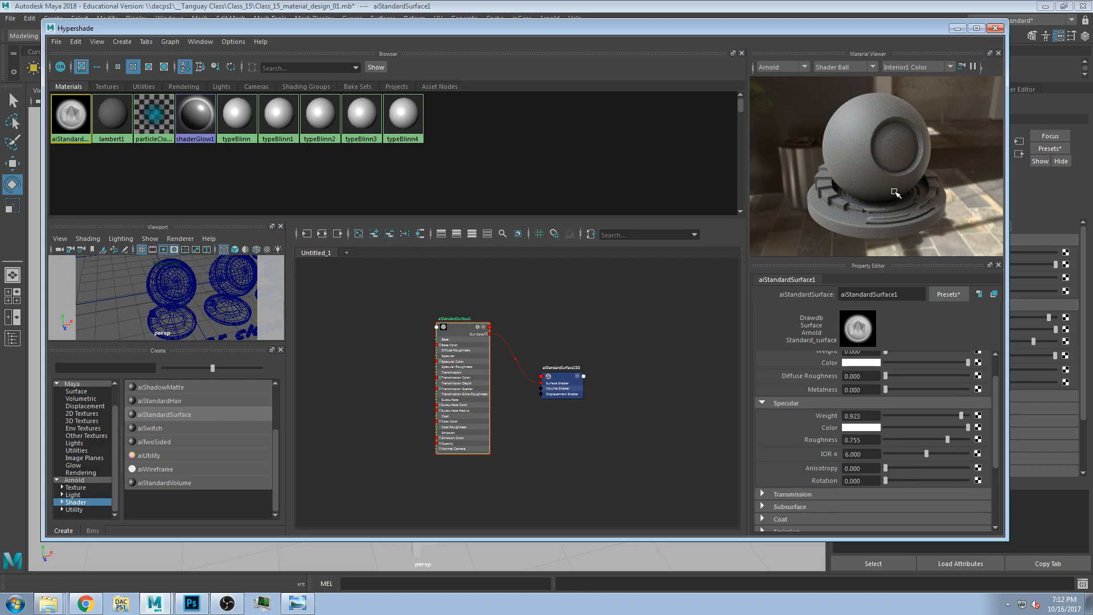
drag(924, 453, 904, 453)
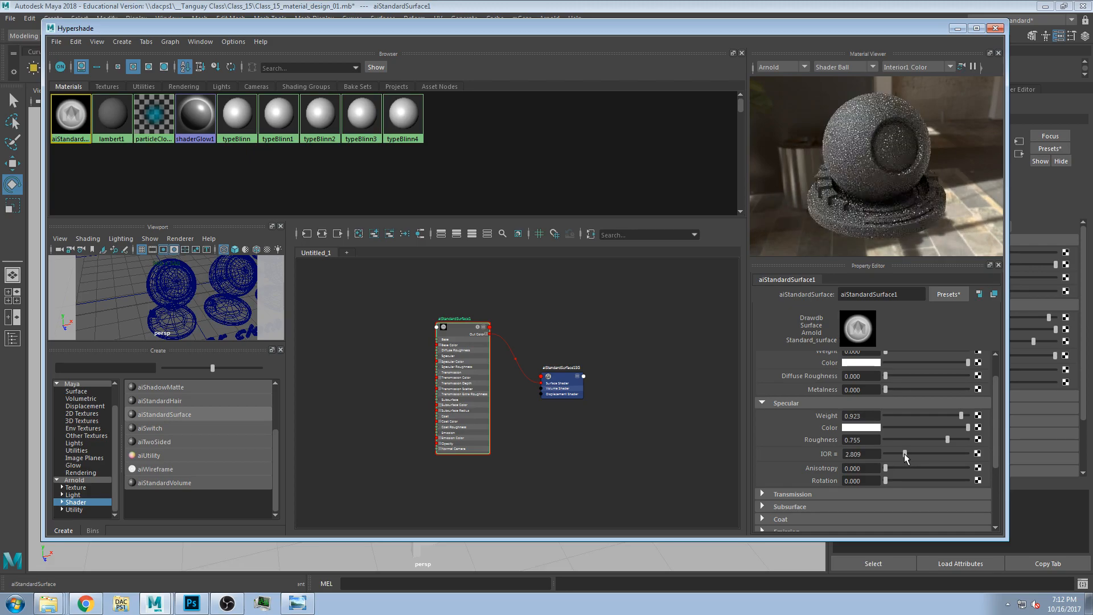
scroll(924, 367, up, 2)
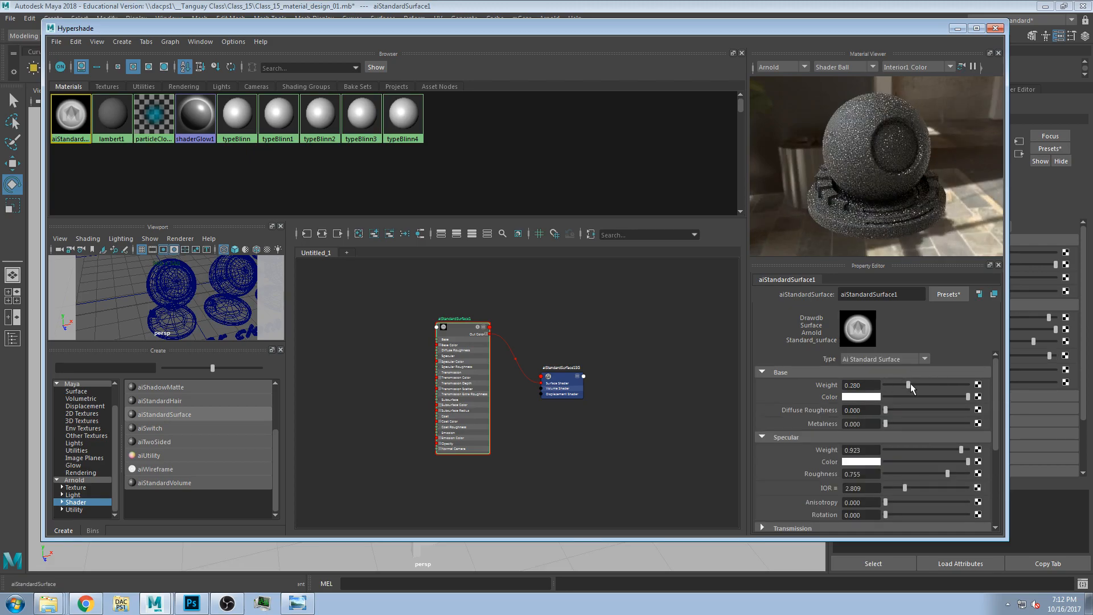
drag(949, 384, 954, 385)
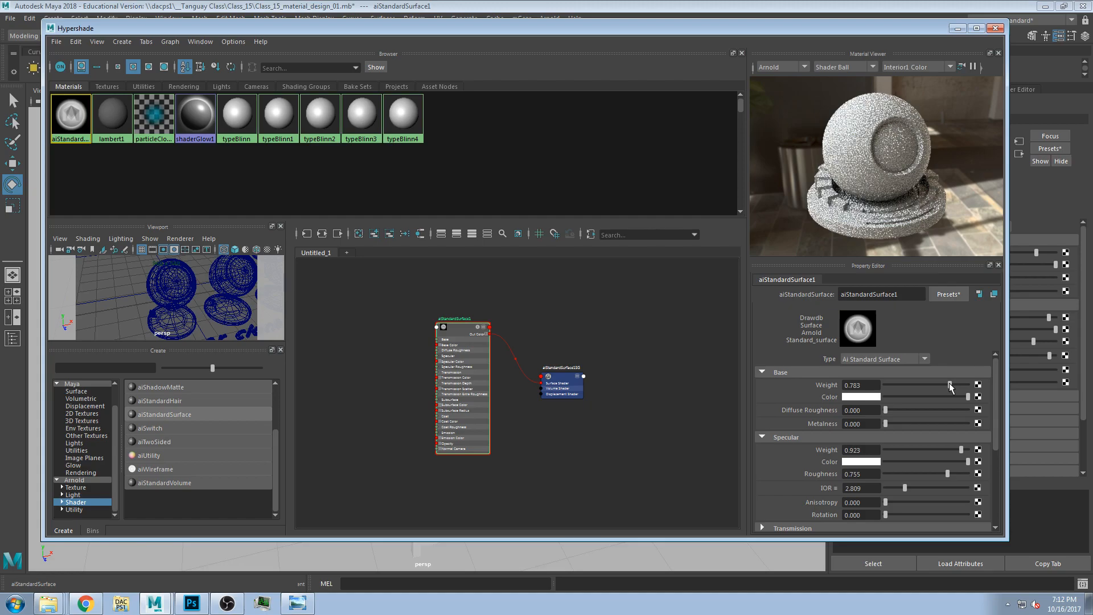
click(854, 397)
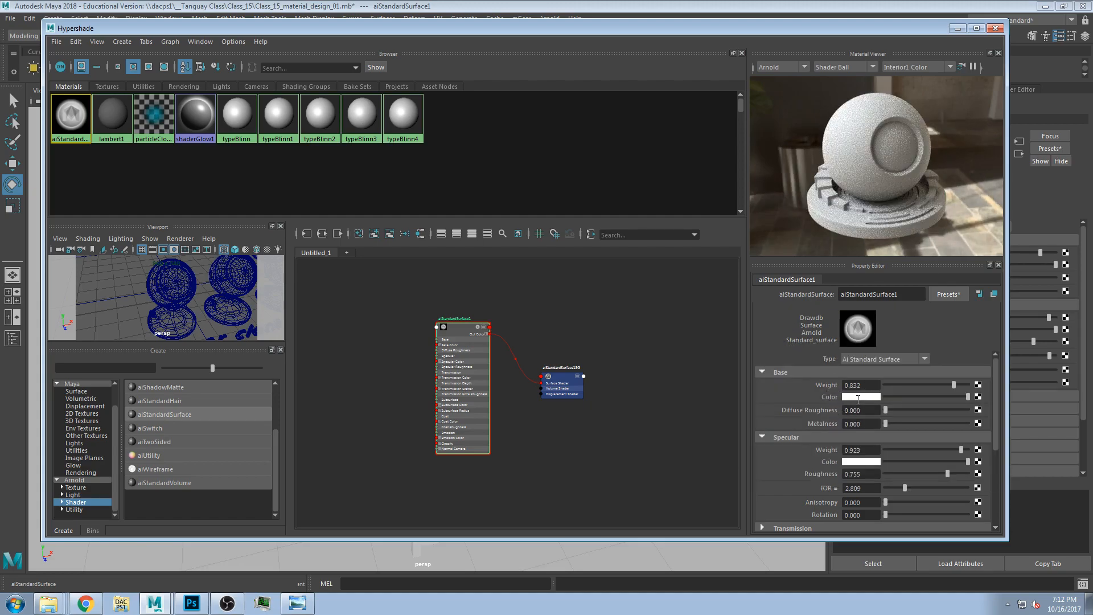
click(874, 397)
Step: Move the Hypershade aside and assign the aiStandardSurface1 material to the paper shader ball in the viewport
drag(772, 33, 833, 56)
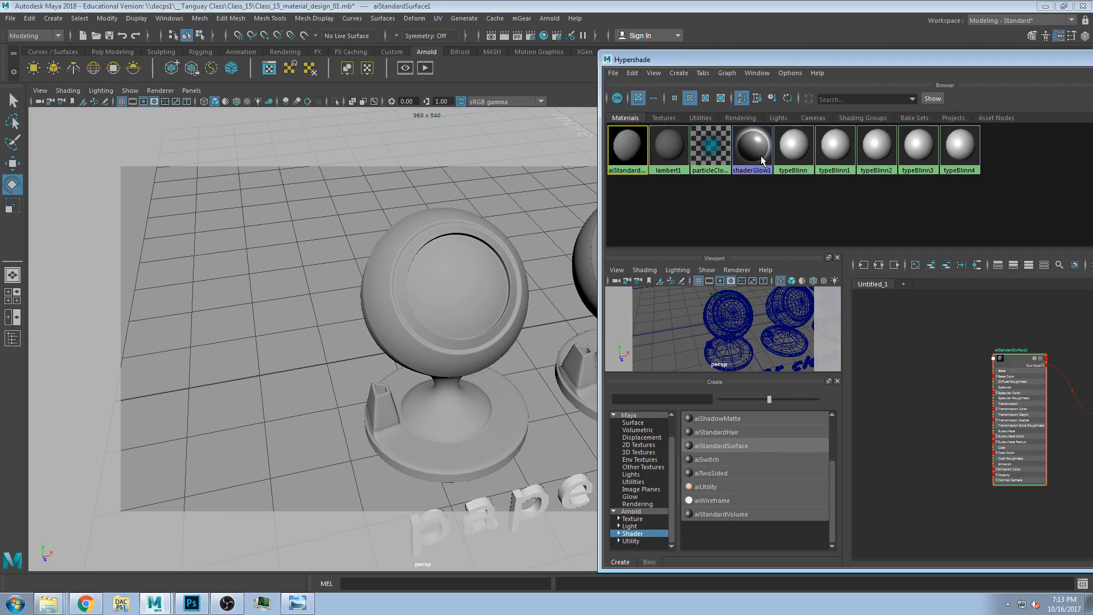
click(1017, 366)
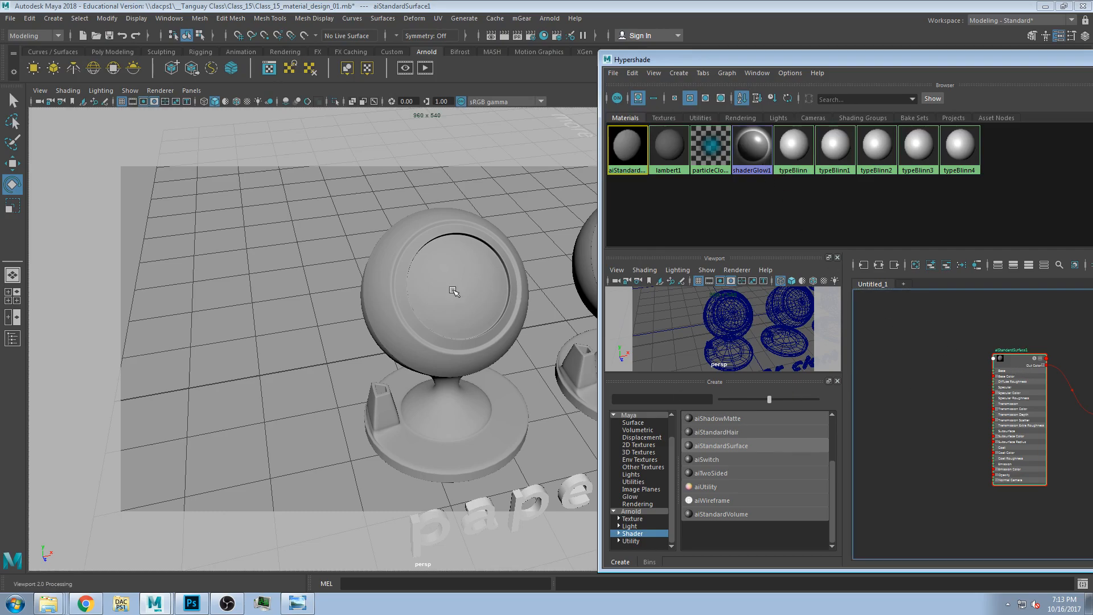
drag(454, 291, 454, 291)
click(153, 130)
drag(153, 125, 167, 95)
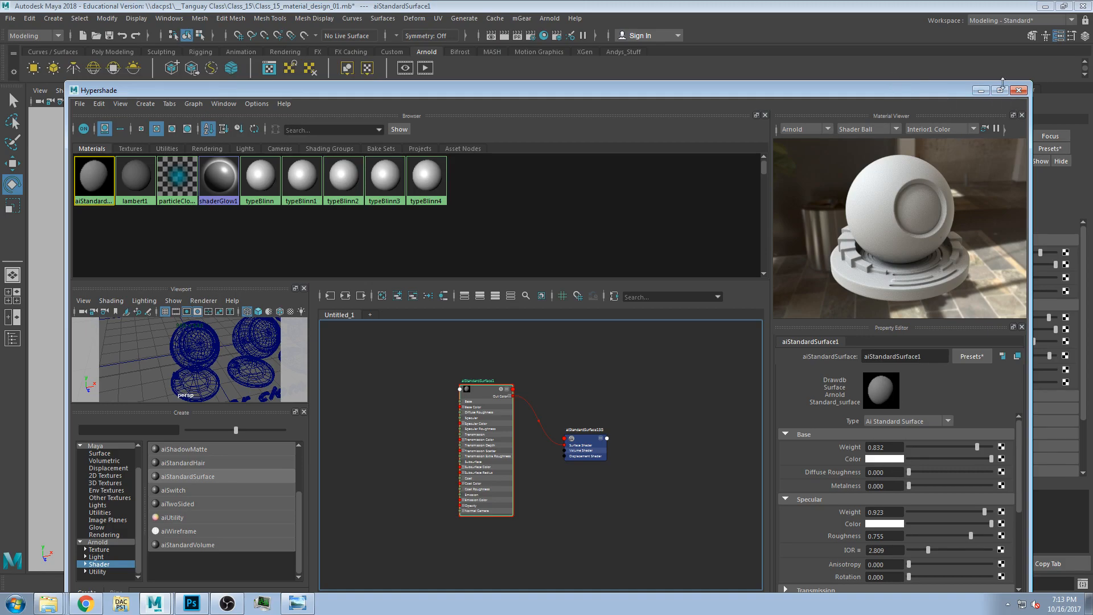
key(alt+Tab)
Step: Switch to Windows Photo Viewer and examine the folded fabrics in 02_Cloth_01.jpg up close
alt+drag(636, 391, 541, 376)
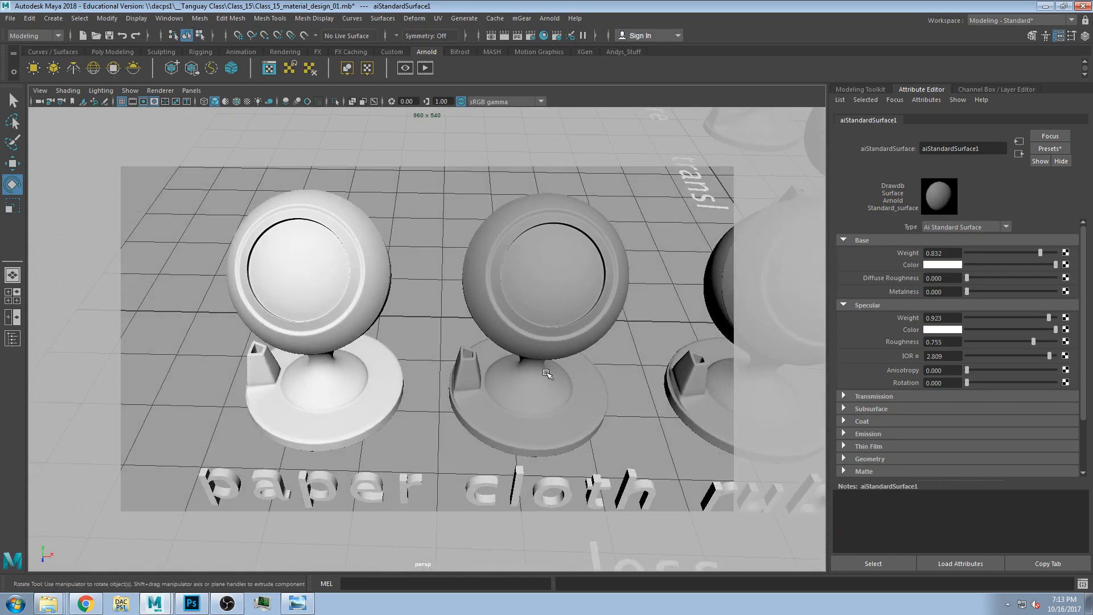
alt+middle_drag(546, 373, 516, 377)
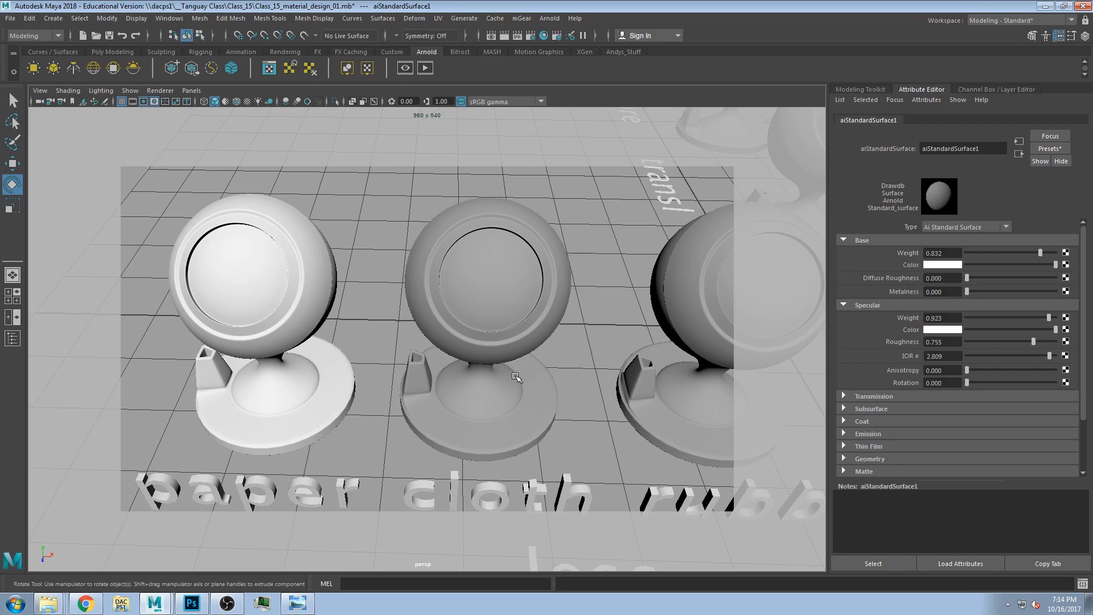
click(297, 603)
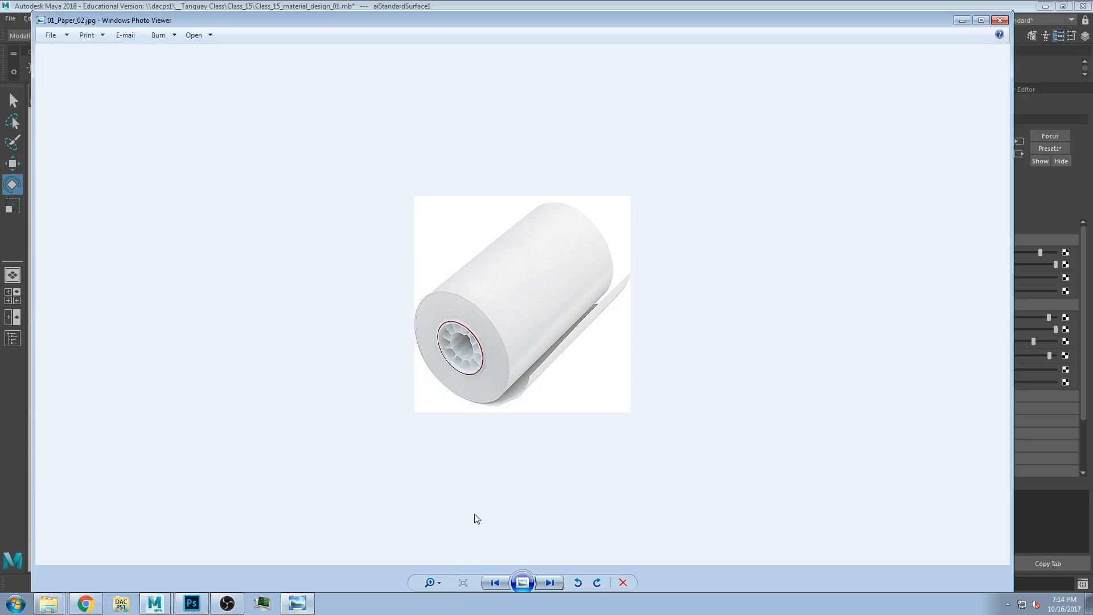
click(548, 582)
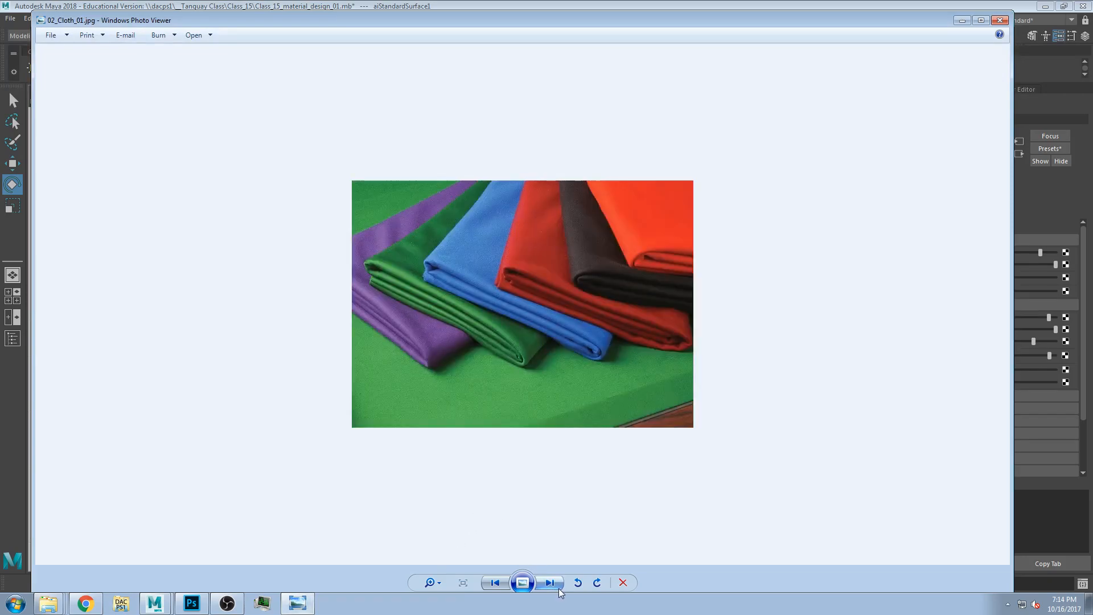
click(429, 582)
drag(429, 580, 433, 566)
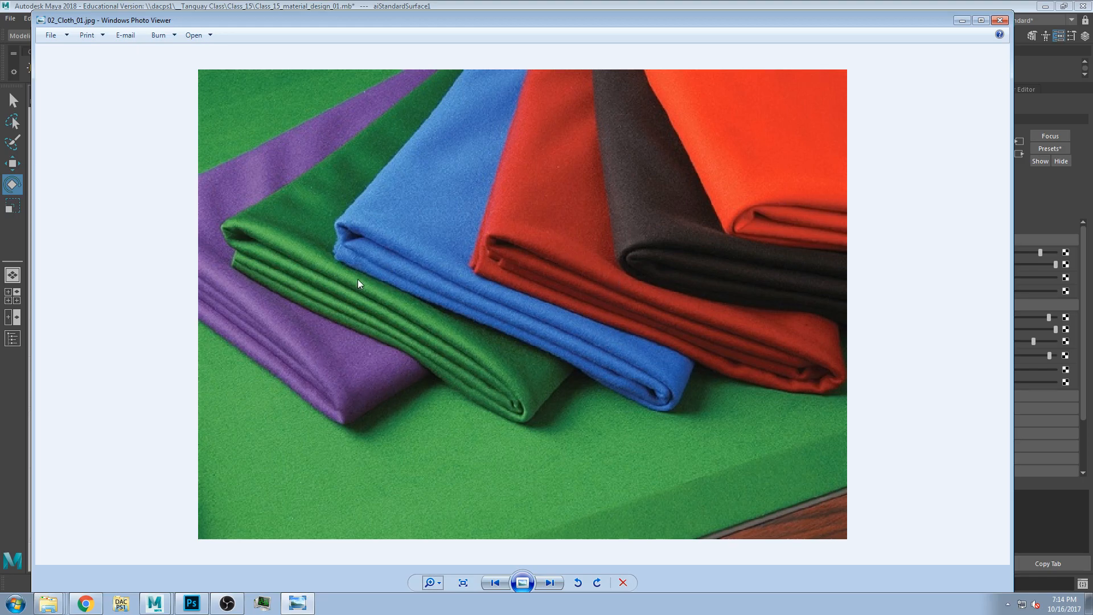
Step: Examine the cloth surfaces in 02_Cloth_02.jpg, 02_Cloth_03.jpg and 02_Cloth_04.jpg
click(552, 583)
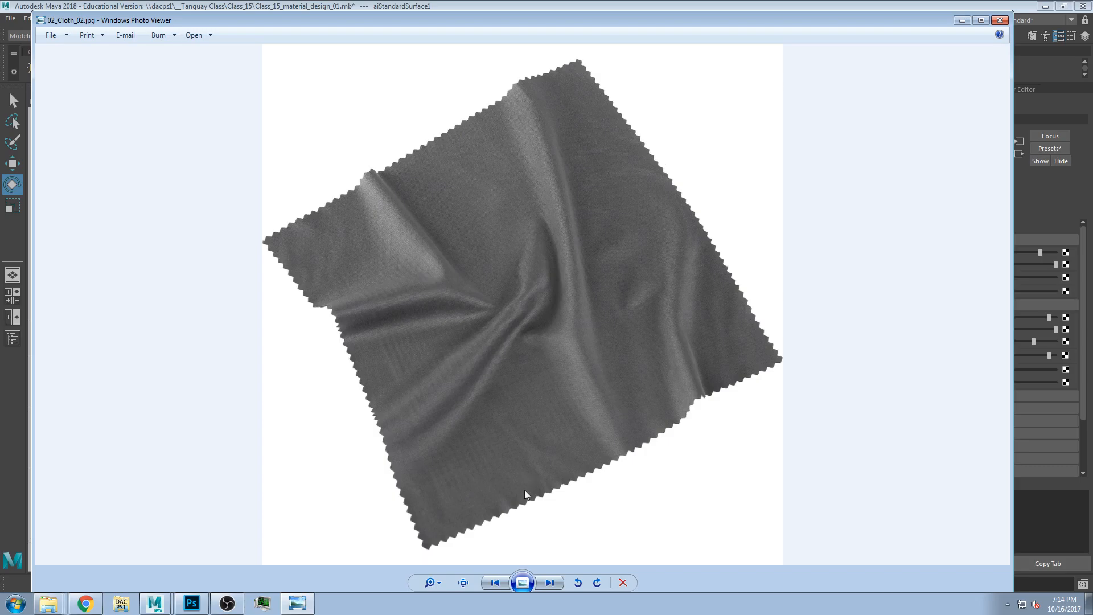
click(549, 584)
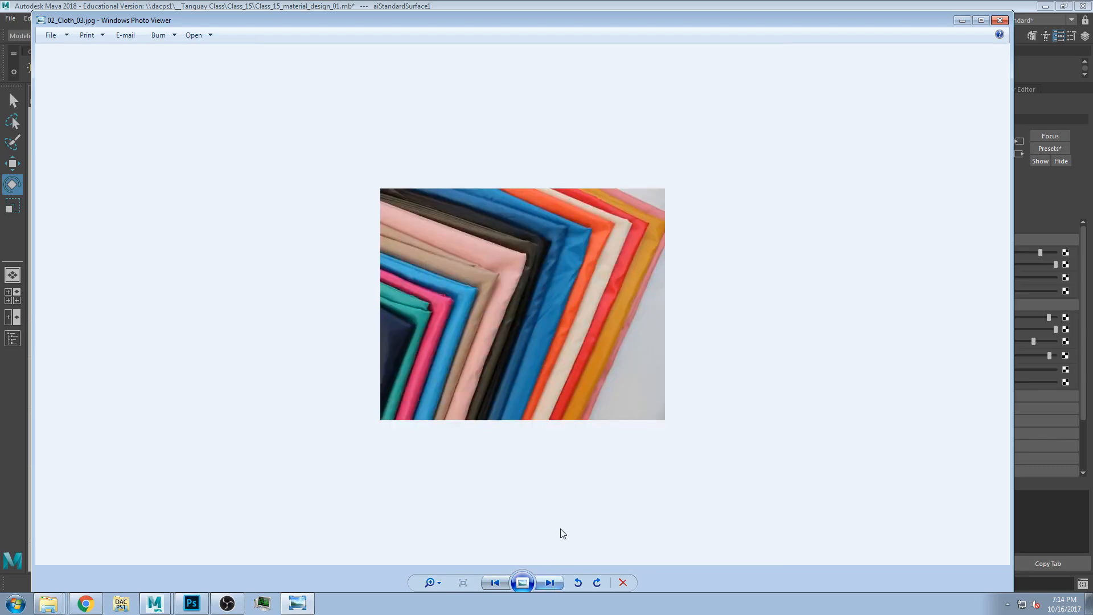
click(429, 582)
drag(432, 576, 431, 560)
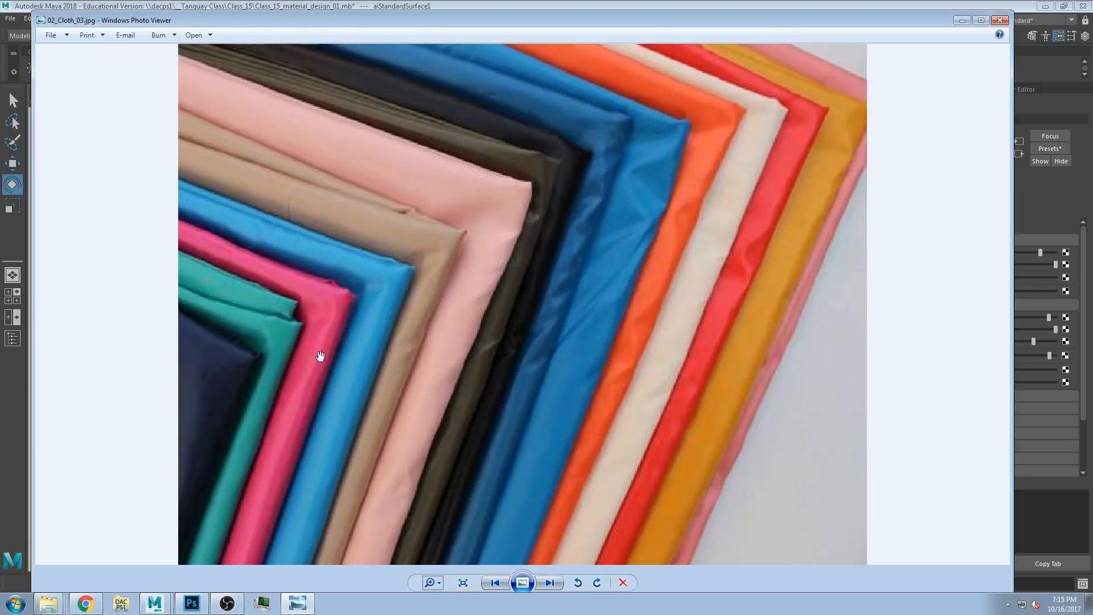
click(549, 582)
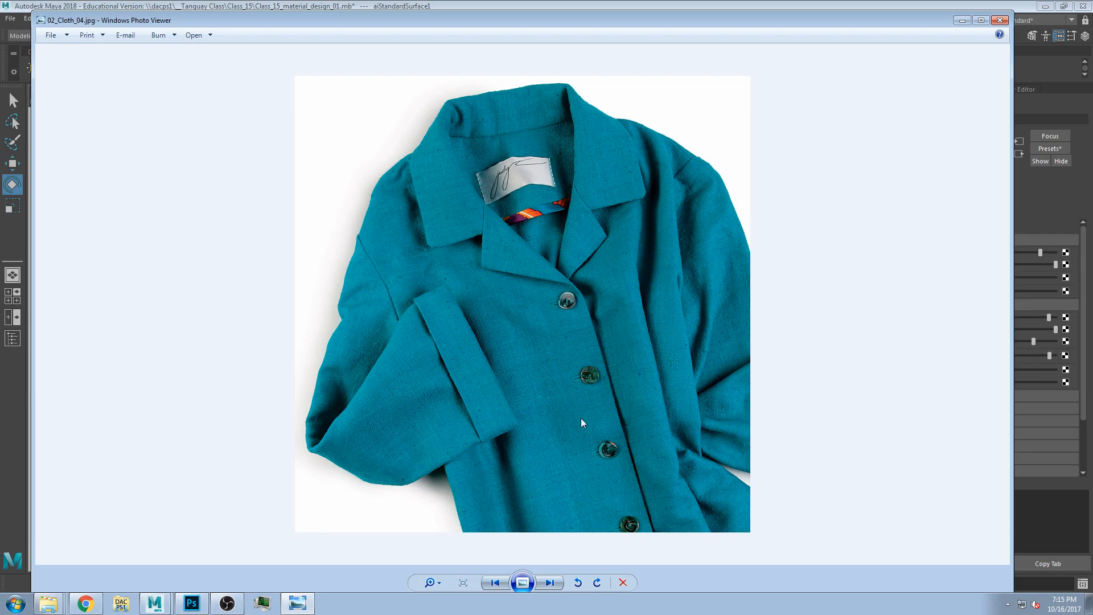
Step: Examine the black jacket in 02_Cloth_05.jpg, and switch back to Maya
click(550, 582)
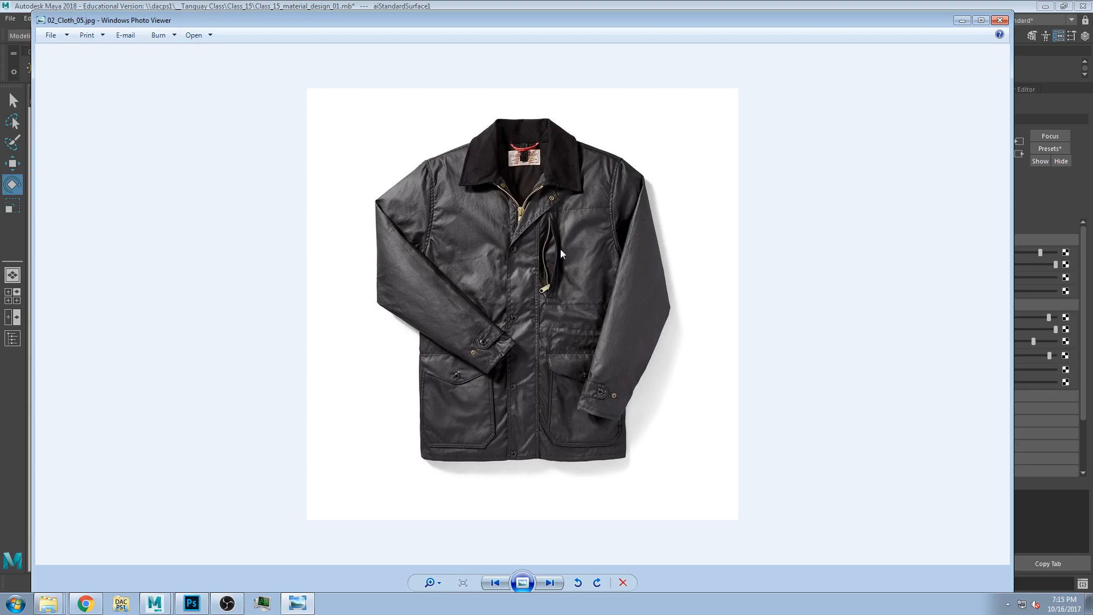
click(789, 3)
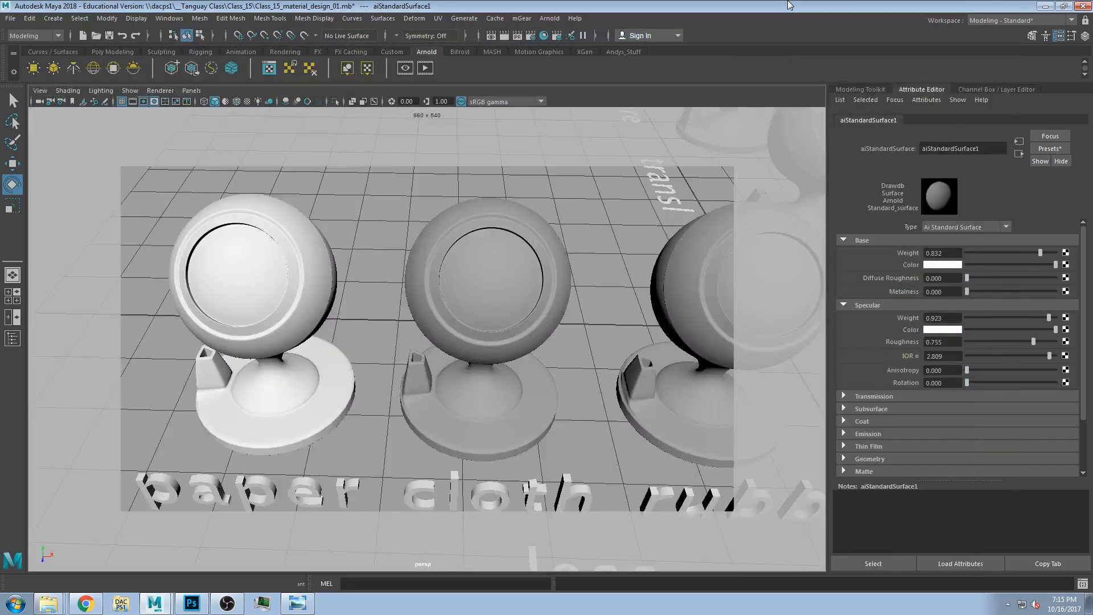
Step: Open the Hypershade and add a second, empty graph tab for the cloth material
alt+middle_drag(661, 297, 593, 277)
click(544, 35)
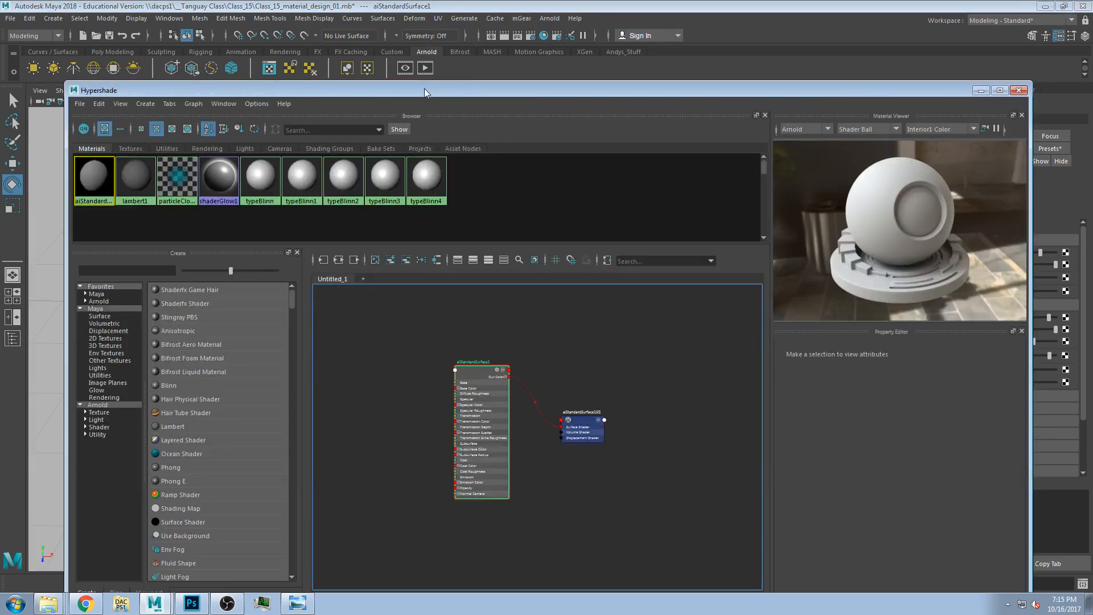
drag(425, 88, 838, 125)
click(787, 352)
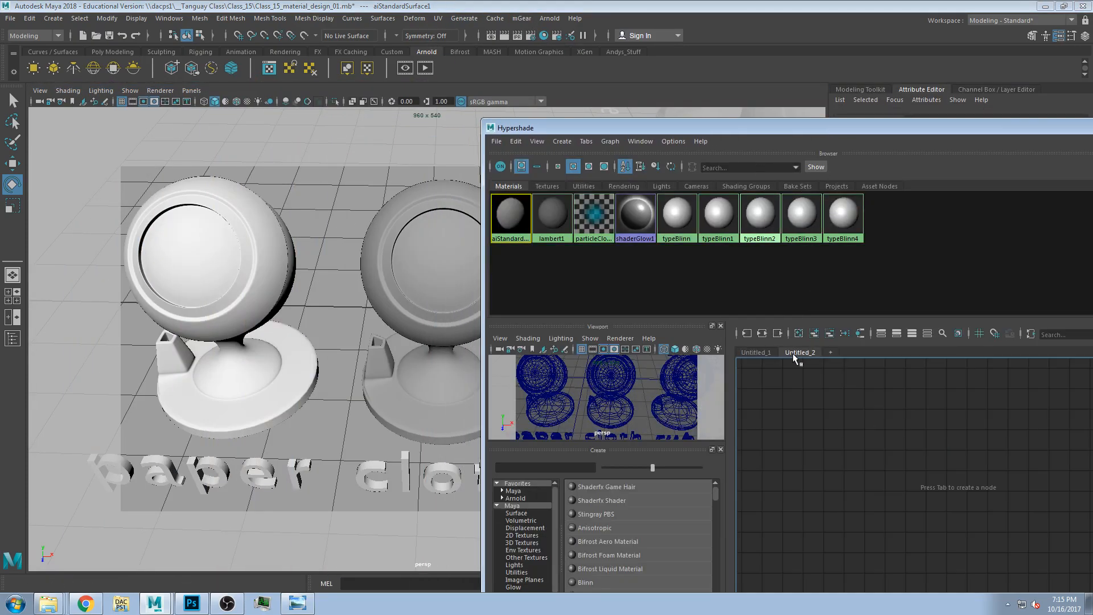
Step: Create an Arnold aiStandardSurface shader in the new graph tab and assign it to the cloth shader ball in the viewport
scroll(653, 484, down, 5)
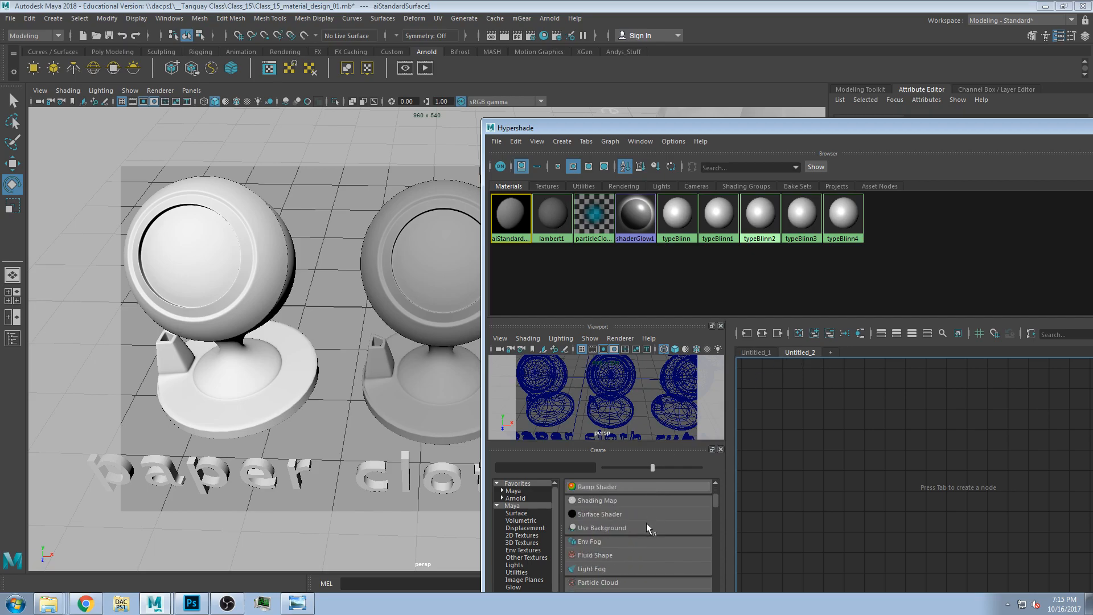
drag(637, 129, 735, 30)
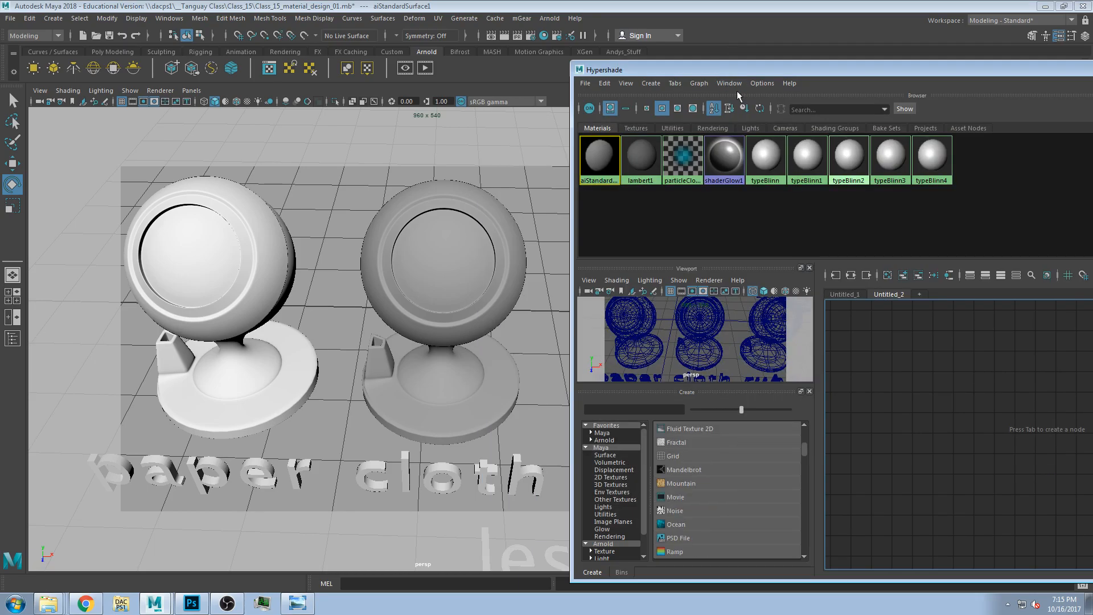
scroll(677, 432, down, 5)
scroll(633, 484, down, 1)
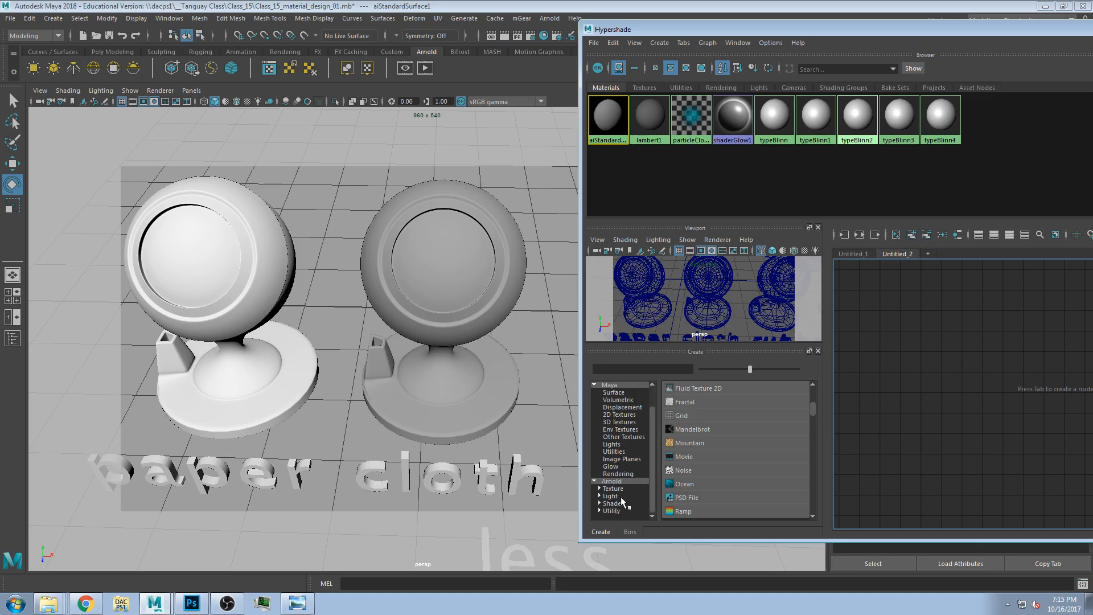
click(621, 496)
click(612, 504)
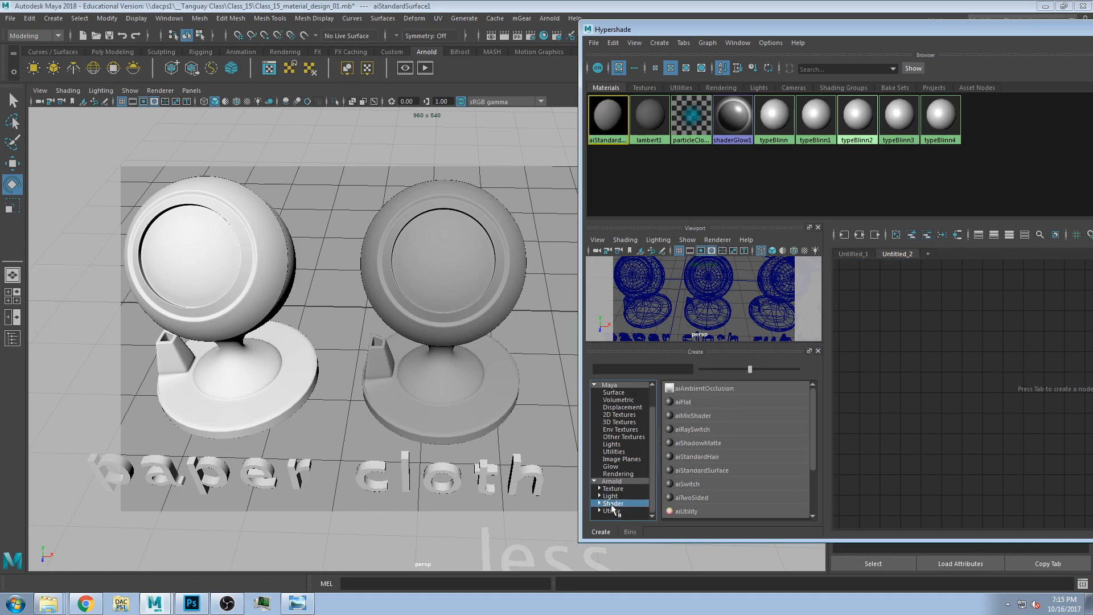
click(716, 473)
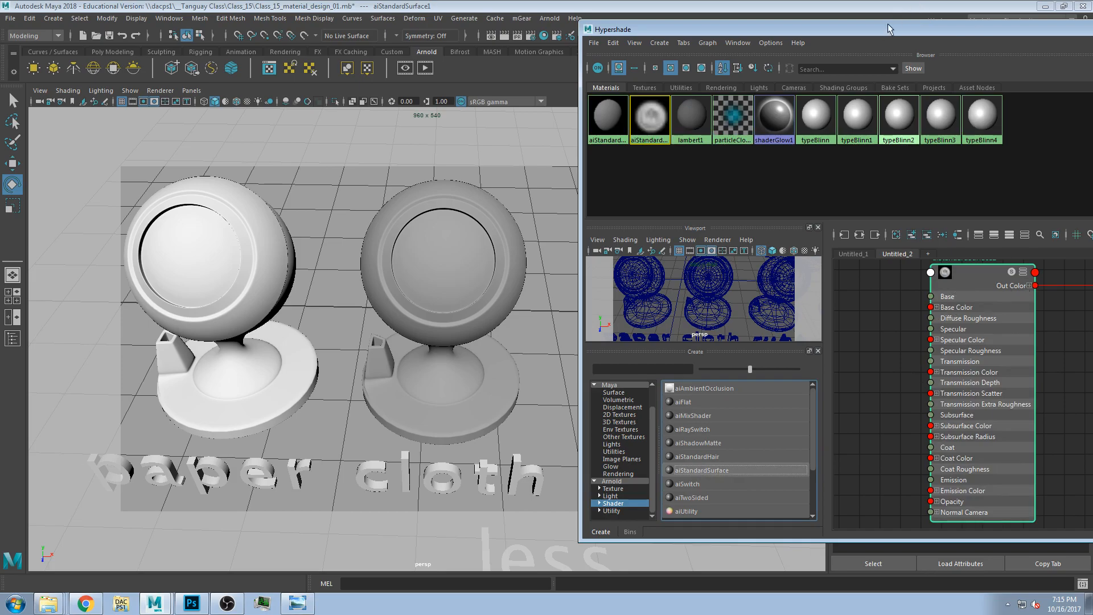
drag(609, 29, 1091, 148)
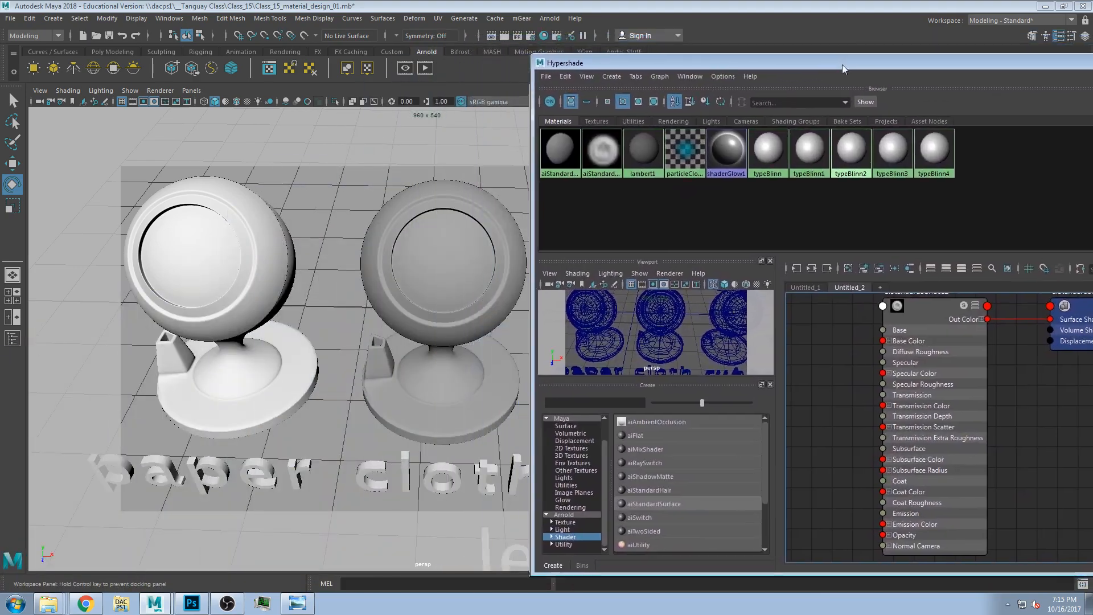
middle_drag(937, 299, 443, 268)
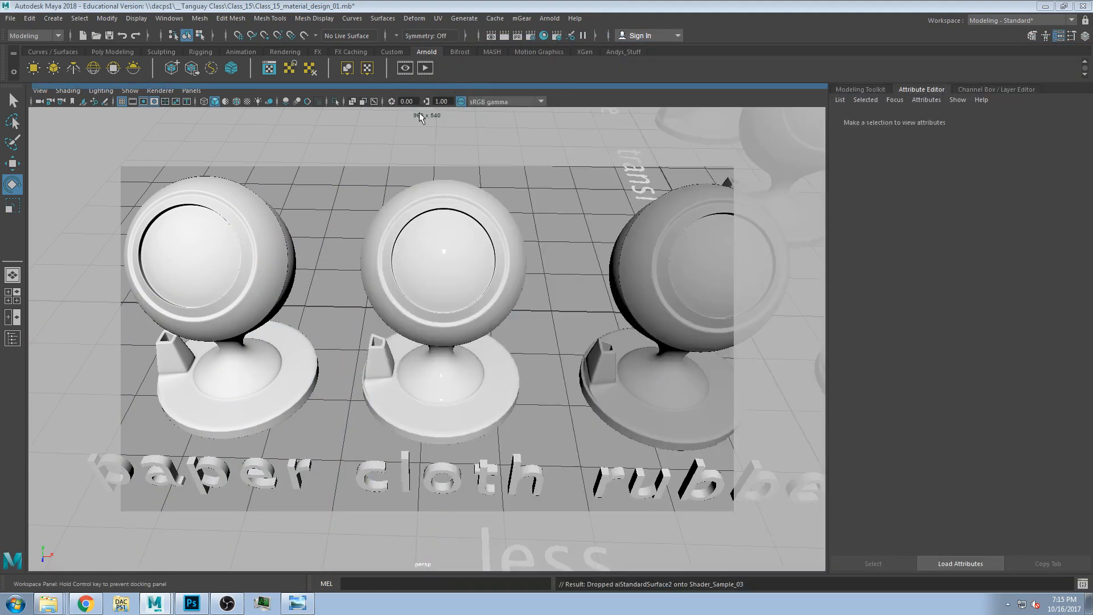
Step: Undock the Hypershade and place its floating window so that the Material Viewer and Property Editor are fully visible
drag(421, 118, 420, 118)
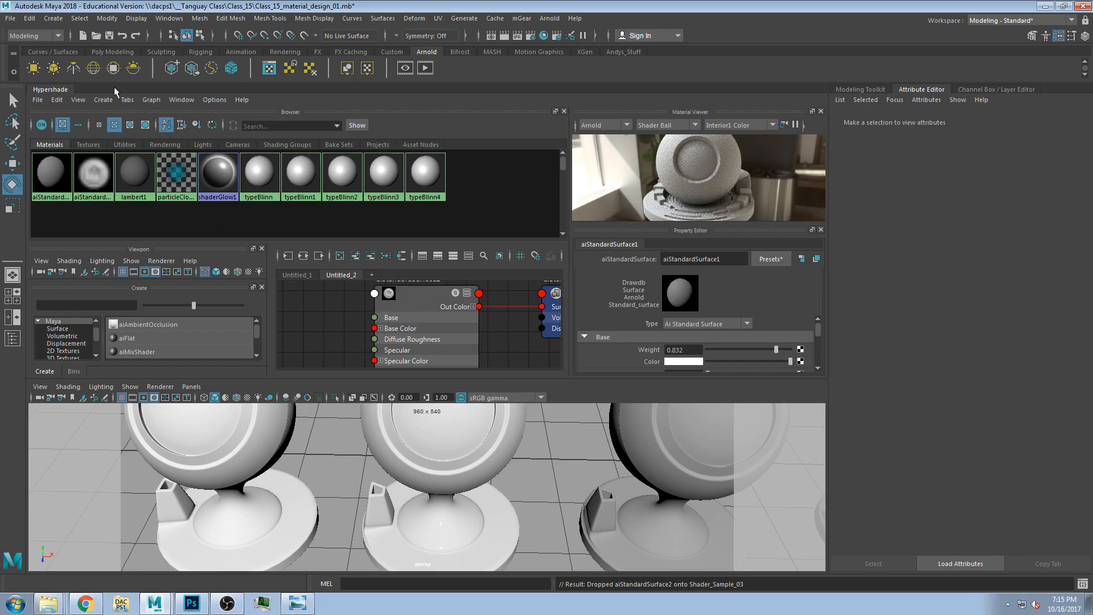
drag(61, 92, 251, 88)
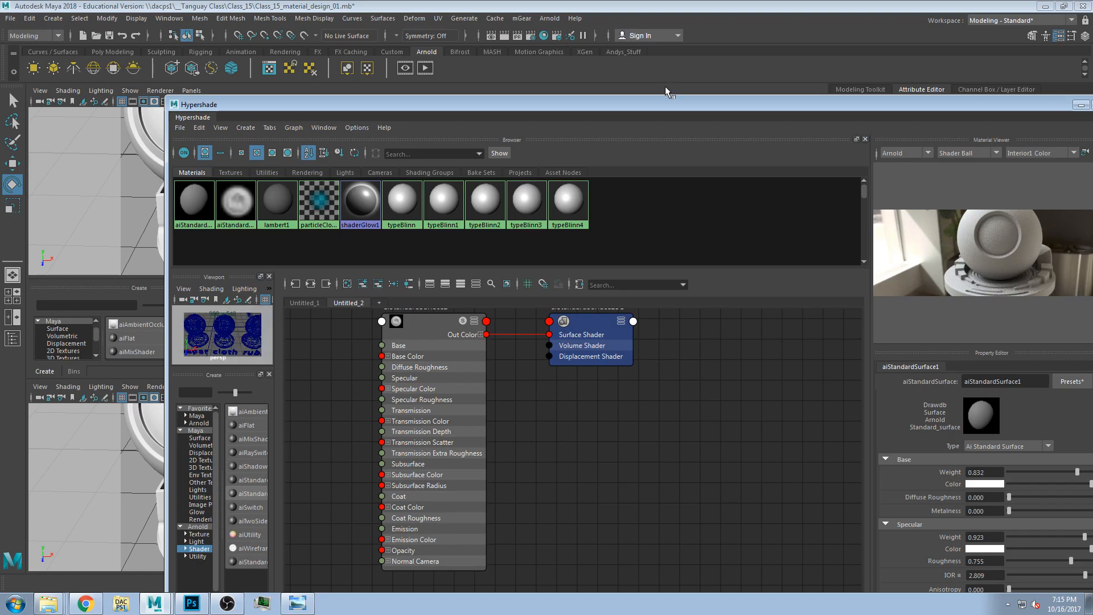
drag(302, 103, 332, 44)
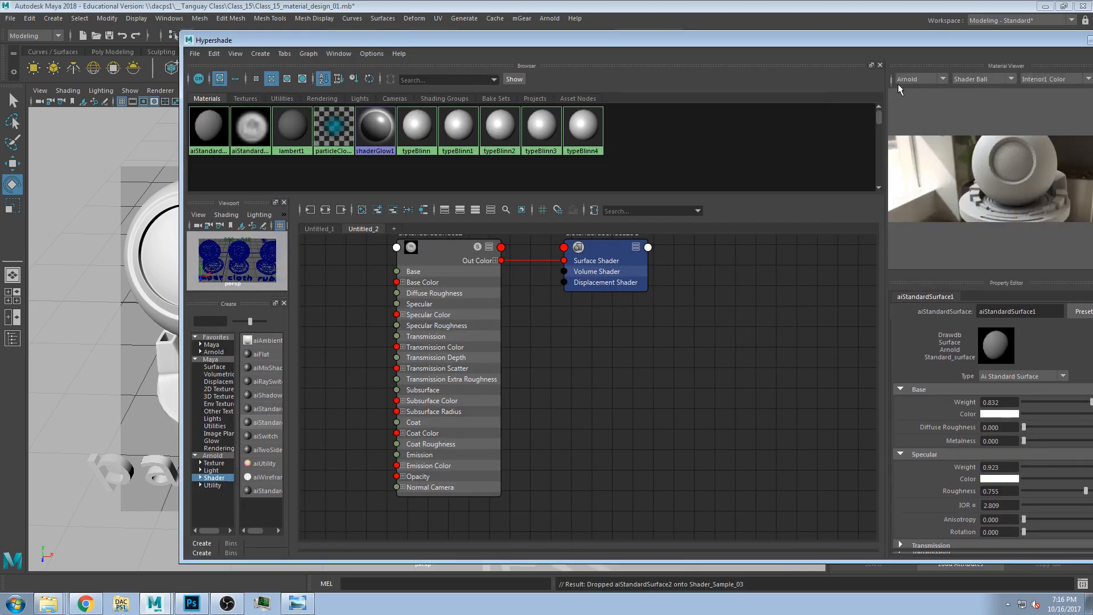
drag(926, 40, 776, 43)
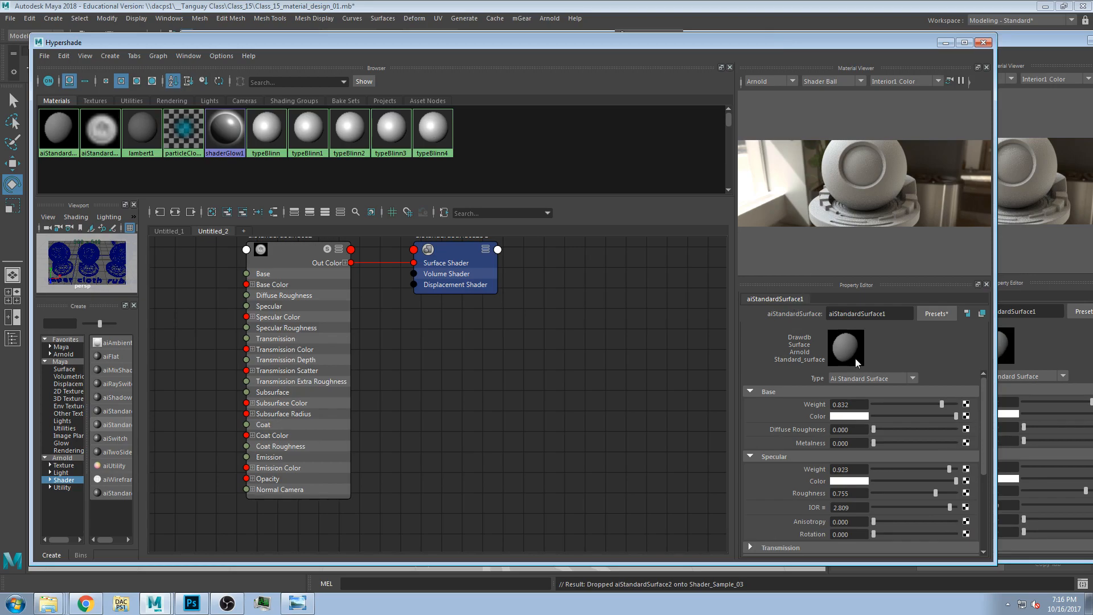
drag(883, 402, 865, 404)
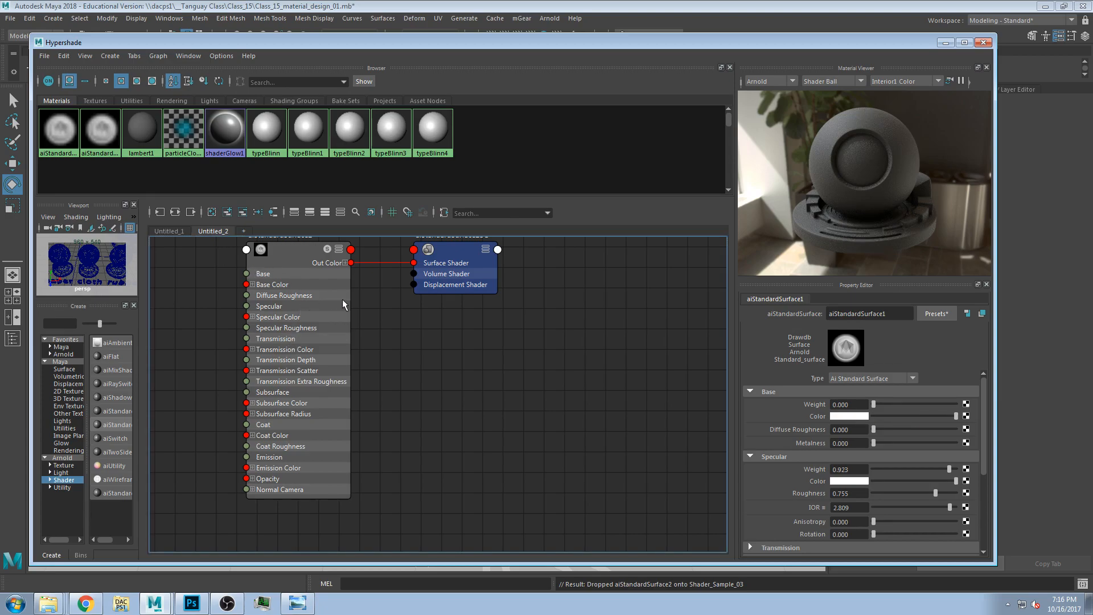
key(super)
click(392, 361)
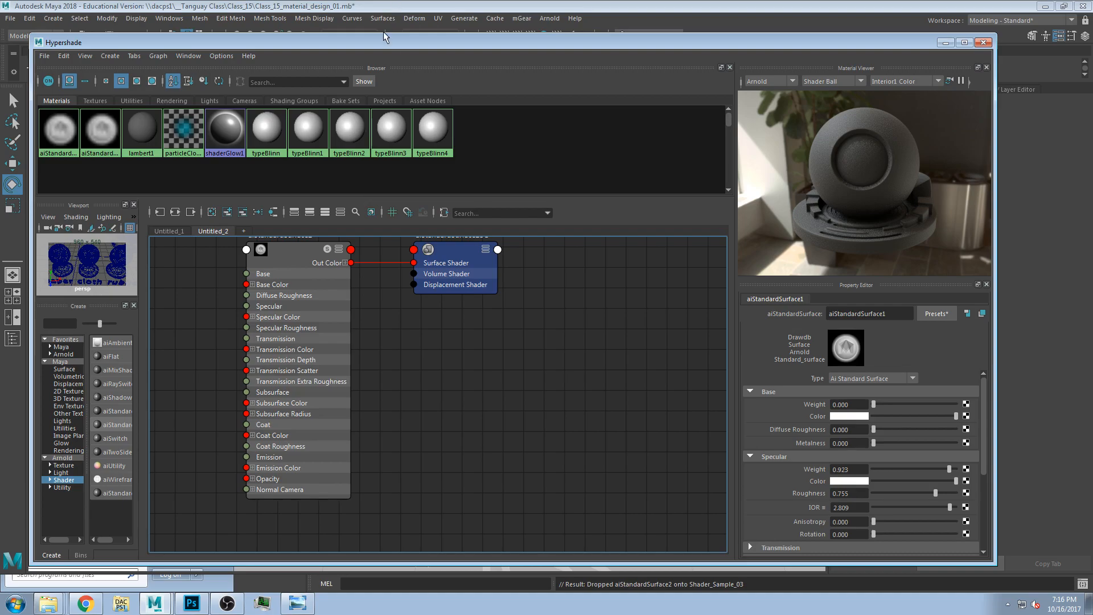
drag(378, 41, 708, 74)
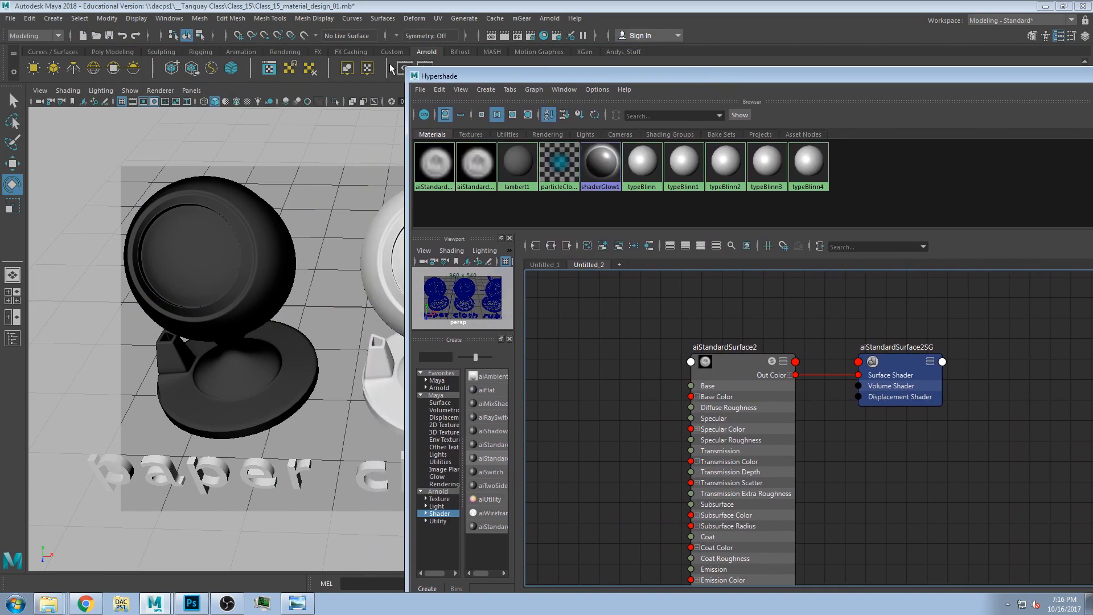
click(364, 317)
key(ctrl+z)
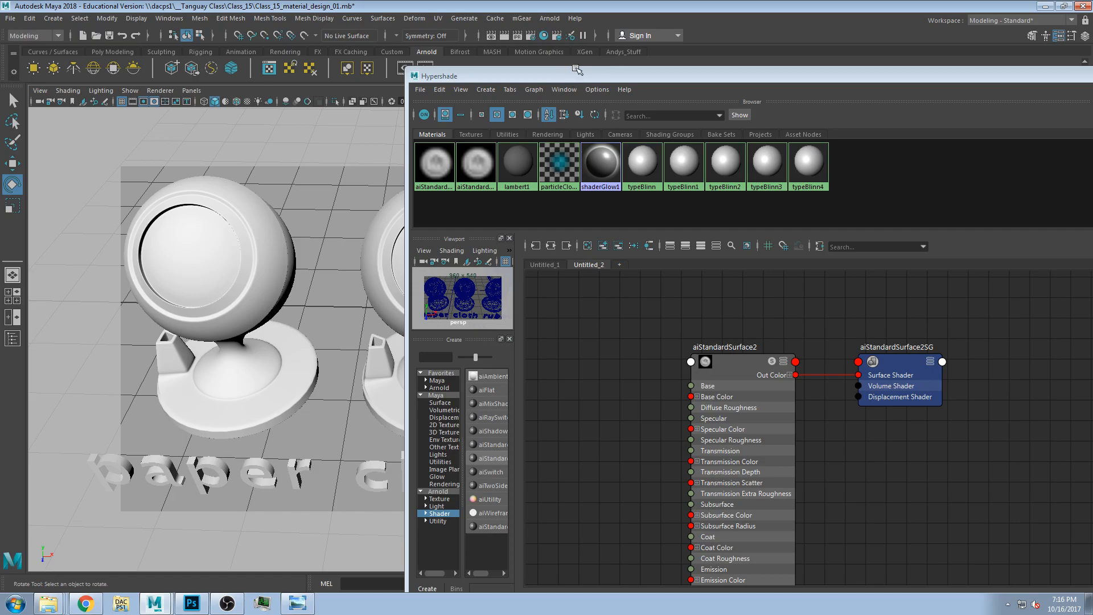
Step: Load aiStandardSurface2 in the Property Editor and set its base weight to 0
click(751, 366)
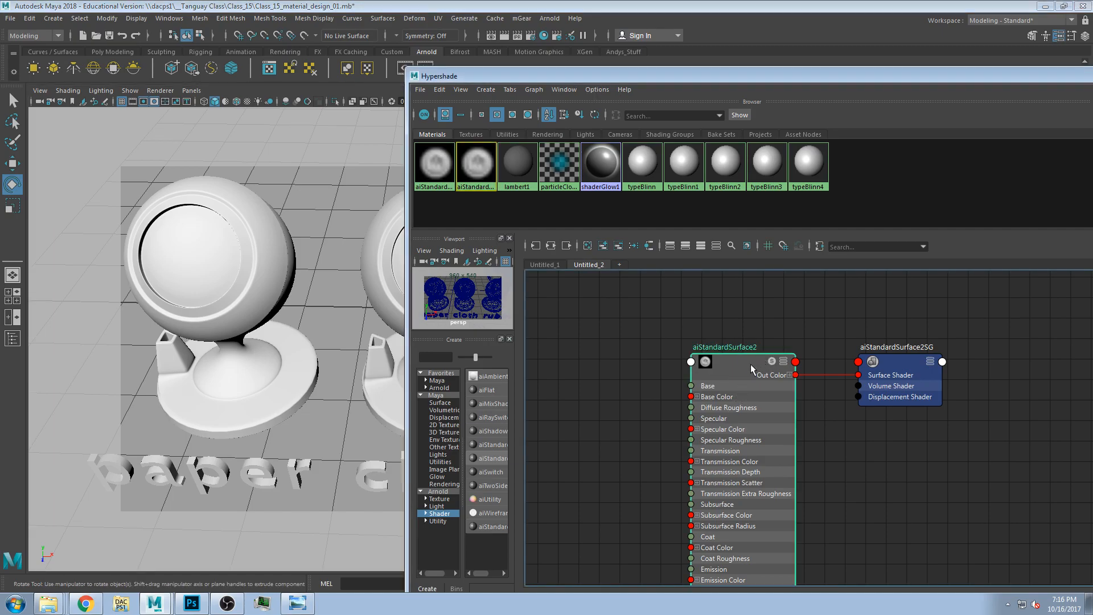
click(548, 265)
click(582, 262)
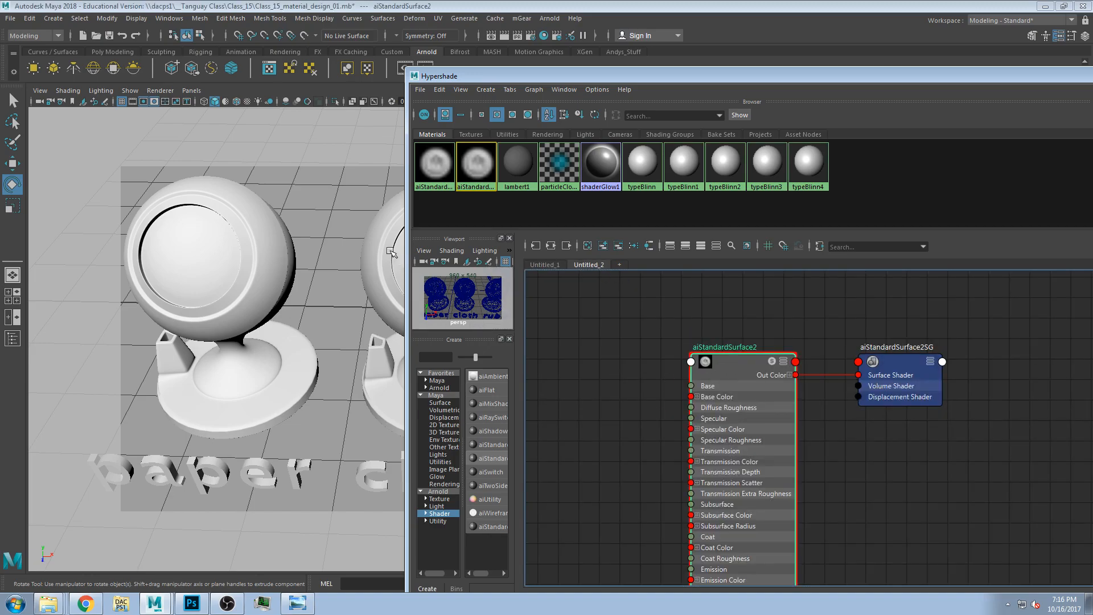
drag(799, 74, 401, 76)
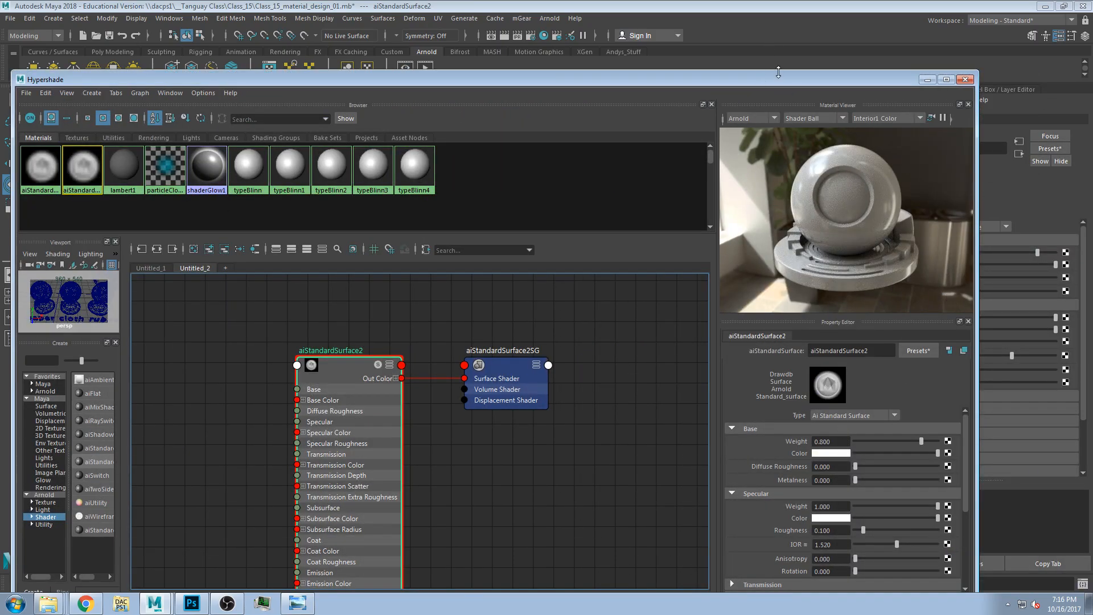
drag(779, 73, 786, 59)
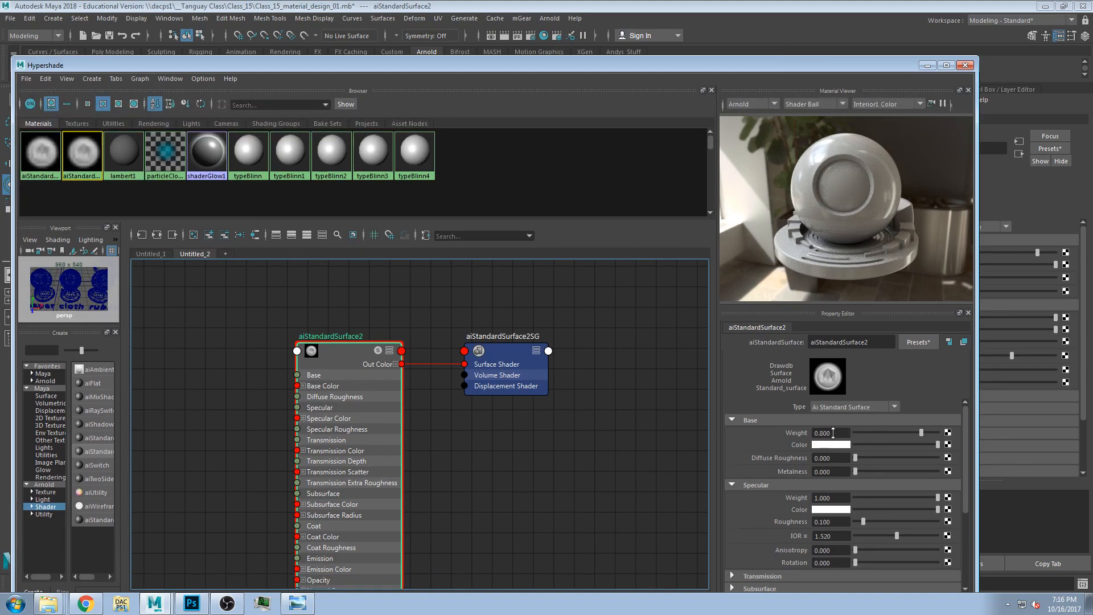
drag(921, 433, 855, 432)
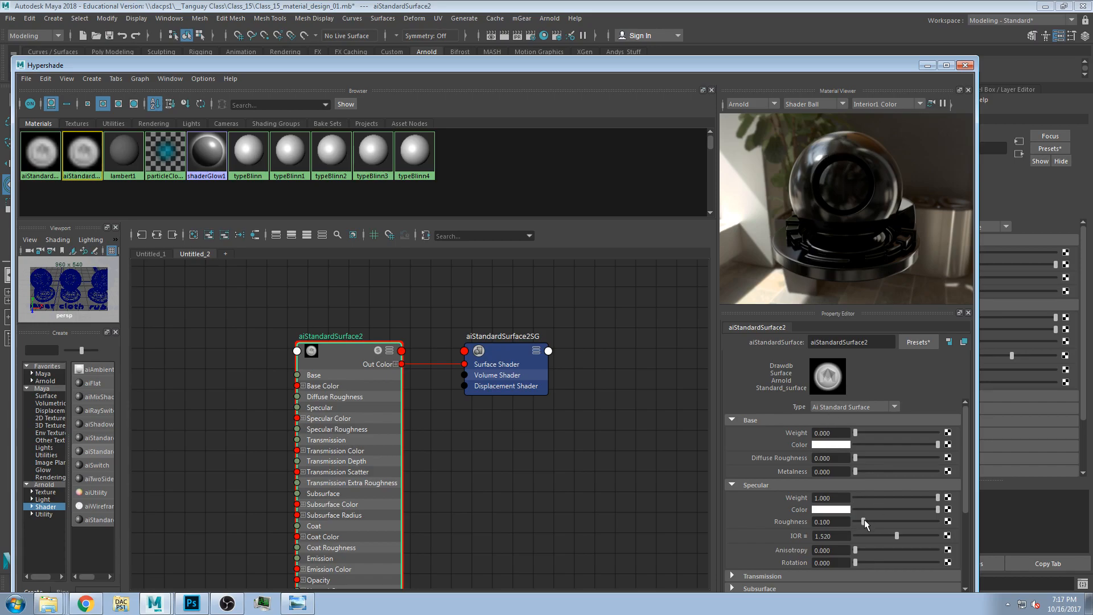
Step: Switch to Windows Photo Viewer and examine the jacket and denim surfaces in 02_Cloth_06.jpg, 02_Cloth_07.jpg and 02_Cloth_08.jpg
click(297, 603)
click(548, 583)
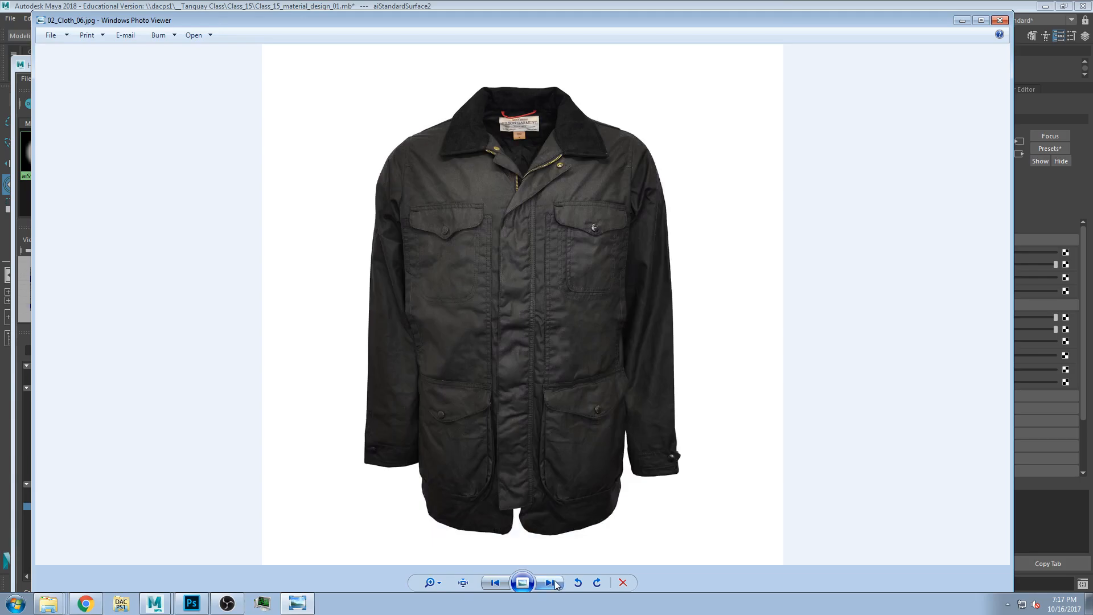
click(555, 584)
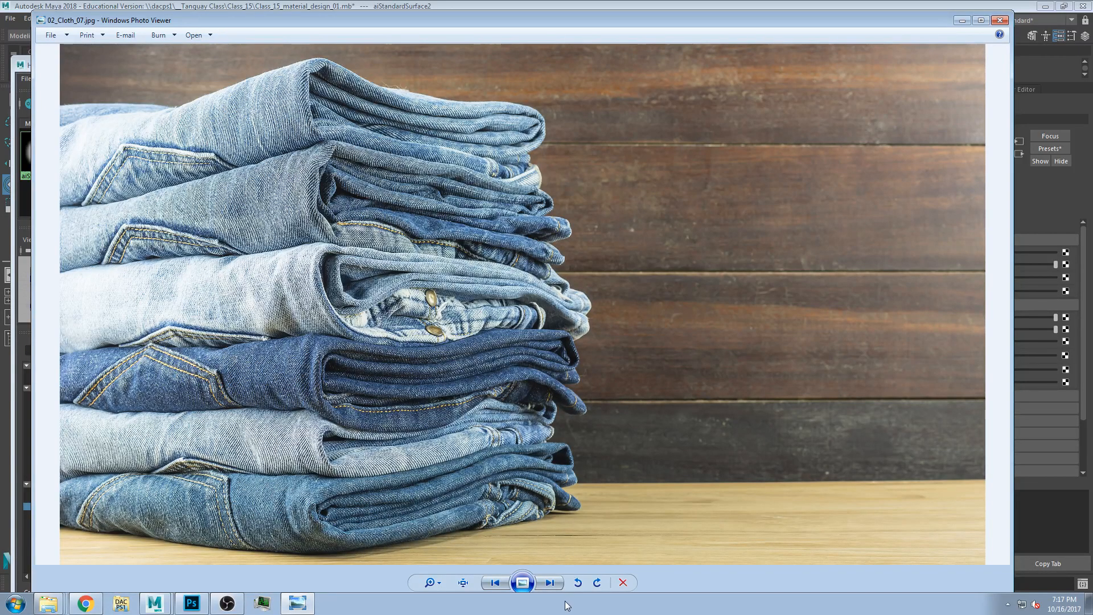
click(550, 582)
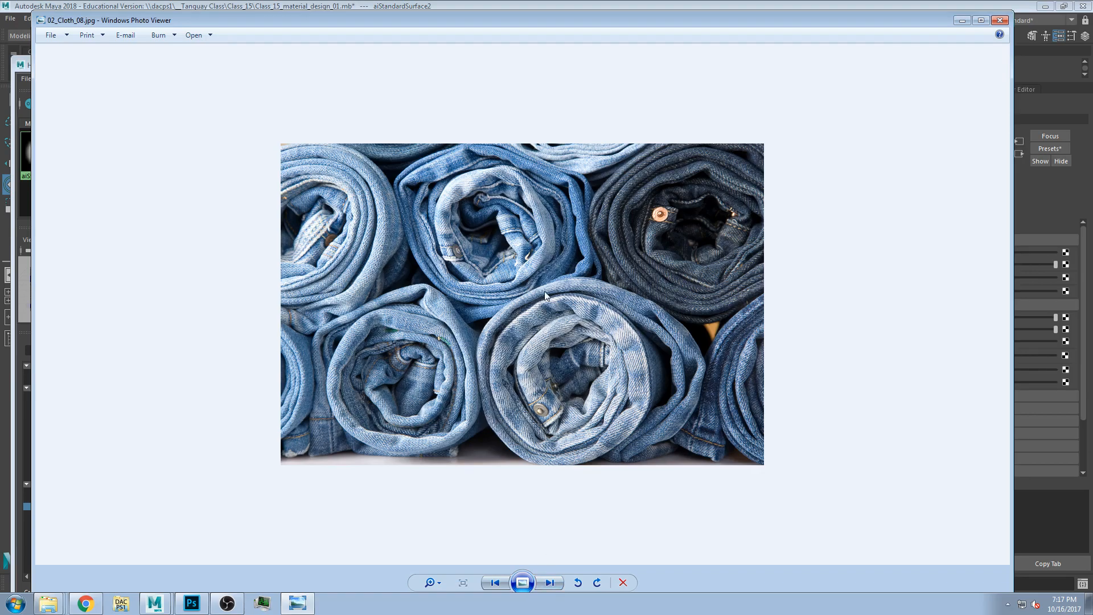
click(549, 583)
Step: Compare the highlights on the dark jackets in 02_Cloth_05.jpg and 02_Cloth_06.jpg, and return to the Hypershade
click(495, 583)
click(495, 583)
click(495, 583)
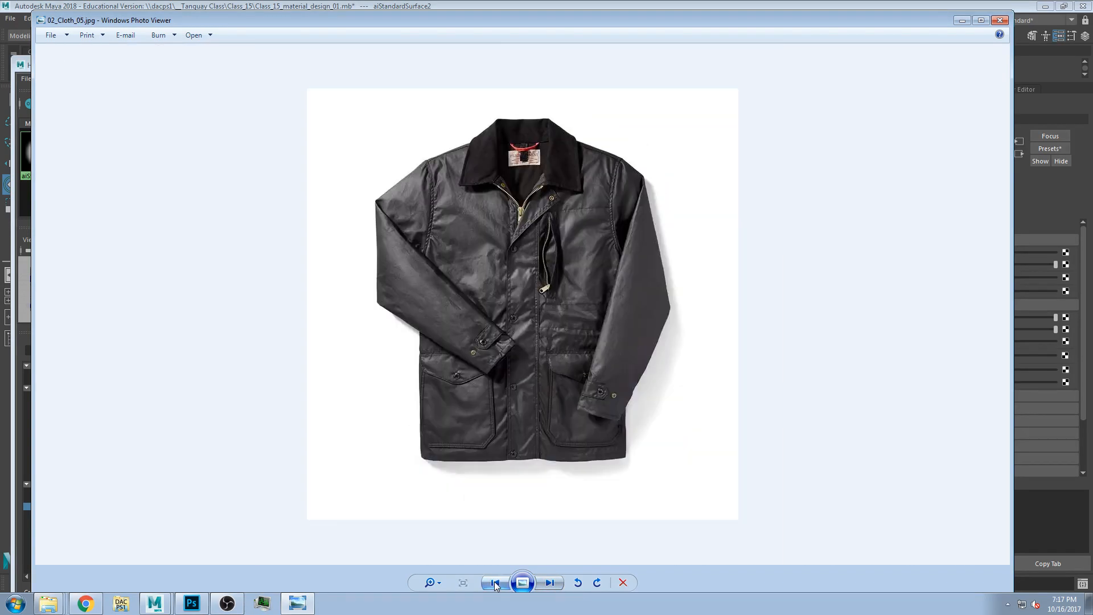
click(549, 583)
drag(546, 21, 605, 72)
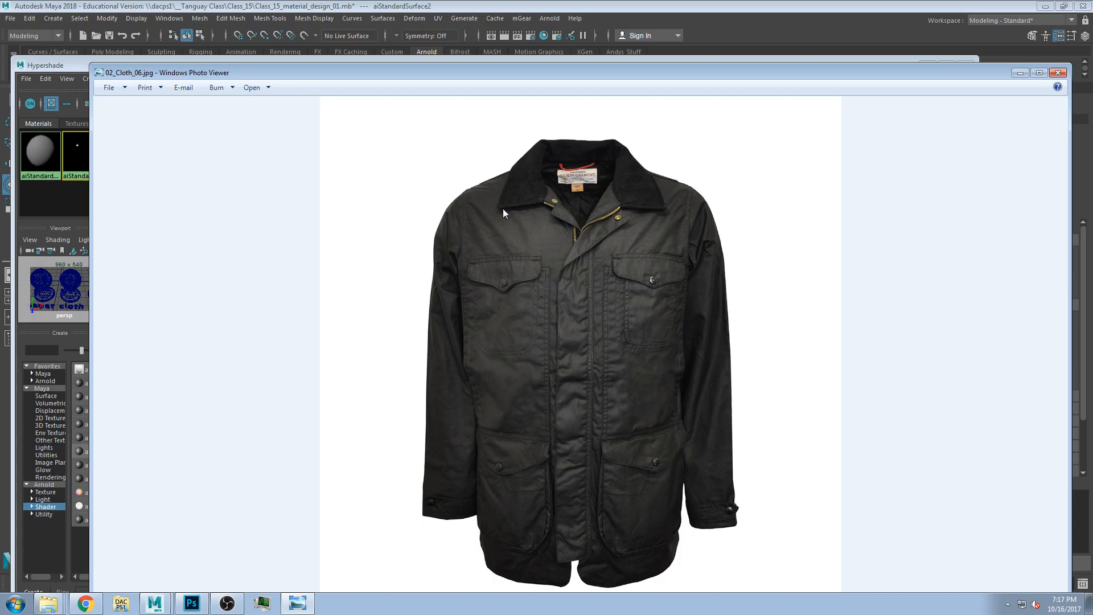
drag(586, 72, 552, 104)
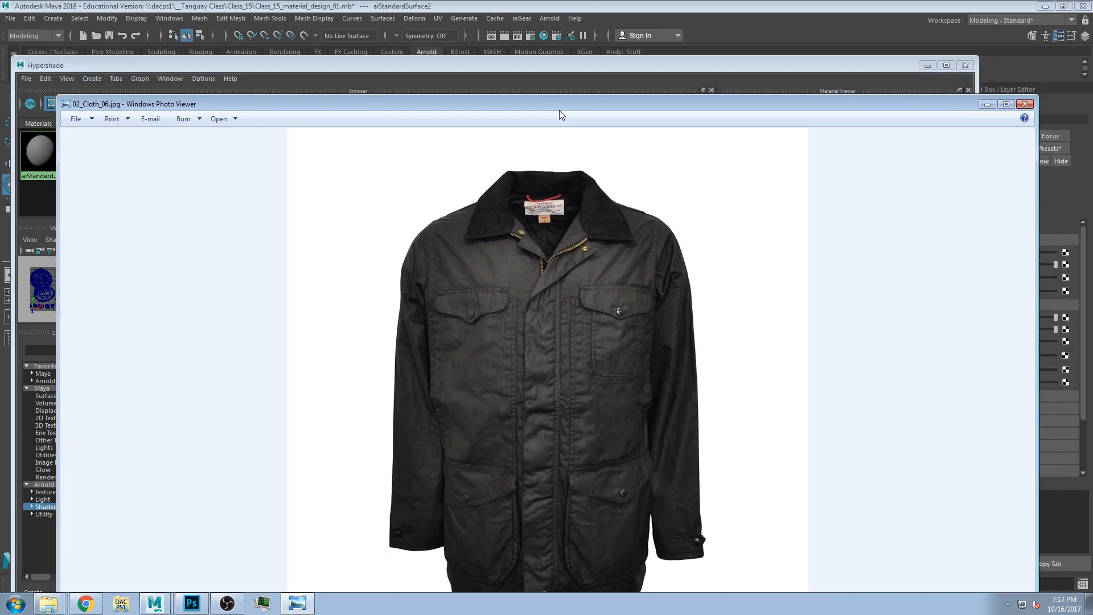
drag(609, 104, 606, 46)
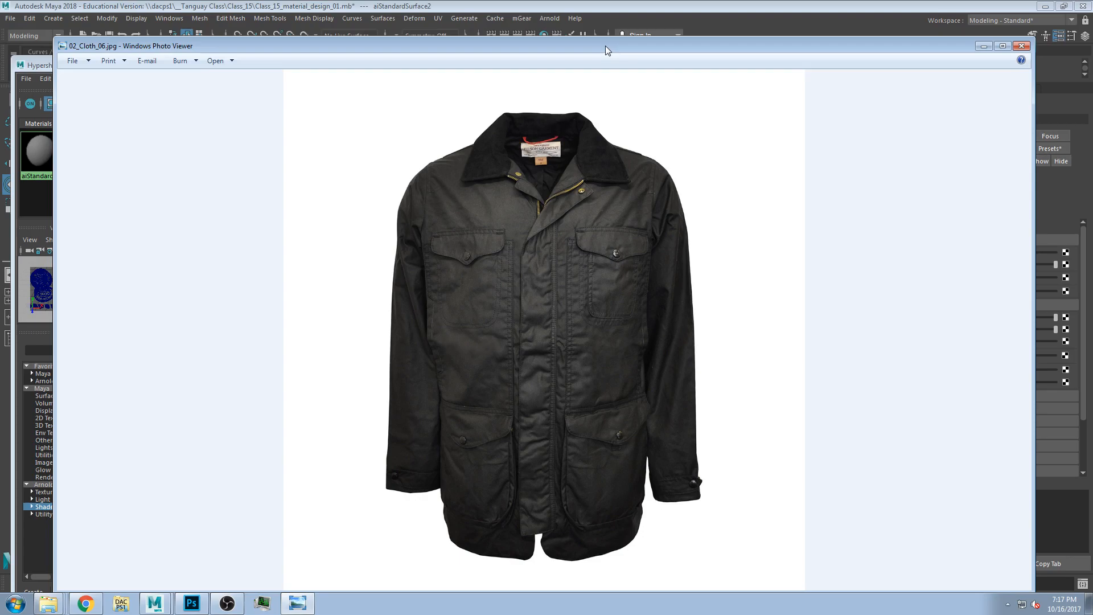
drag(606, 45, 643, 143)
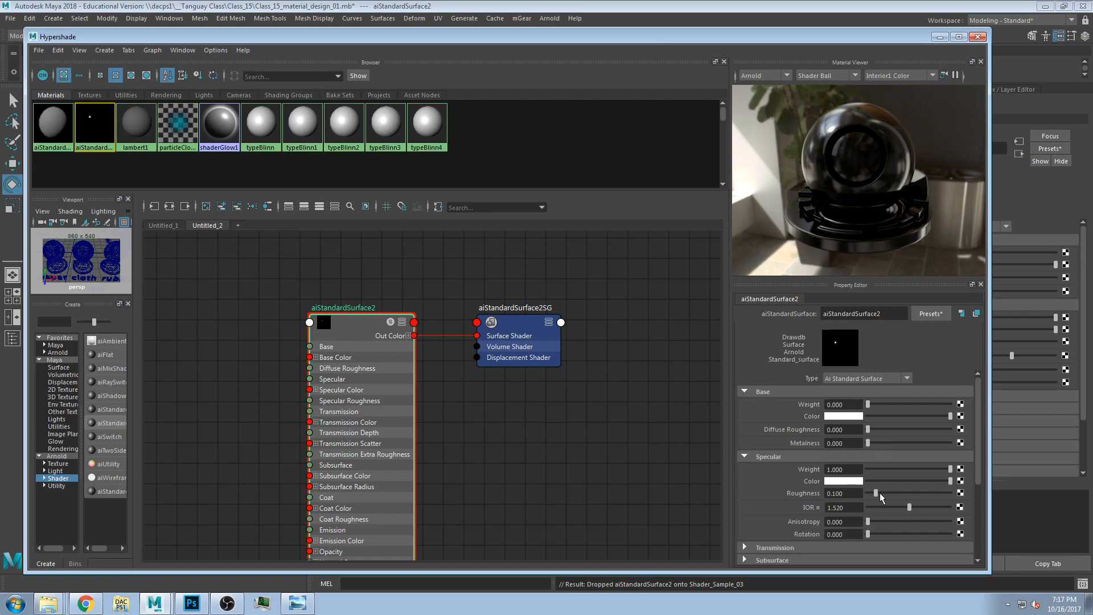
Step: Set the specular roughness of aiStandardSurface2 to 0.462 and its base weight to 0.769
drag(880, 495, 901, 491)
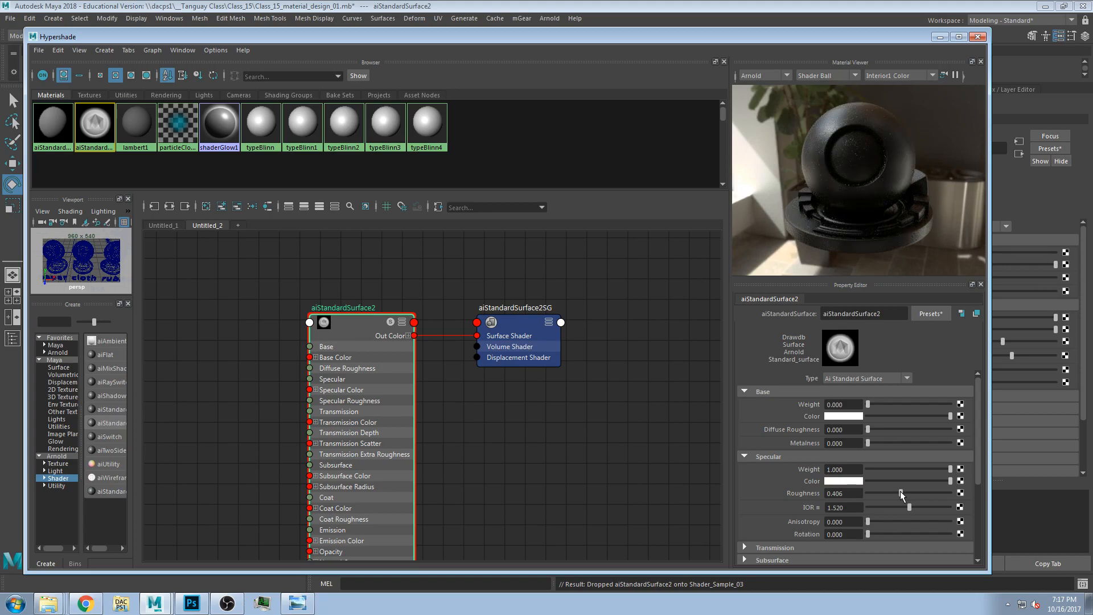
drag(908, 489, 905, 493)
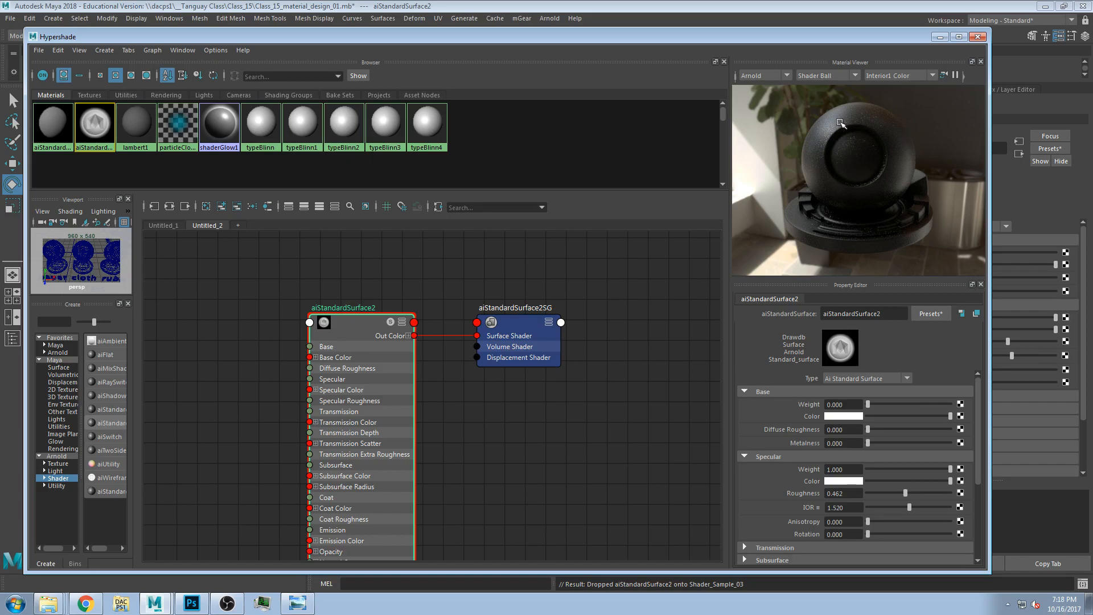
click(931, 406)
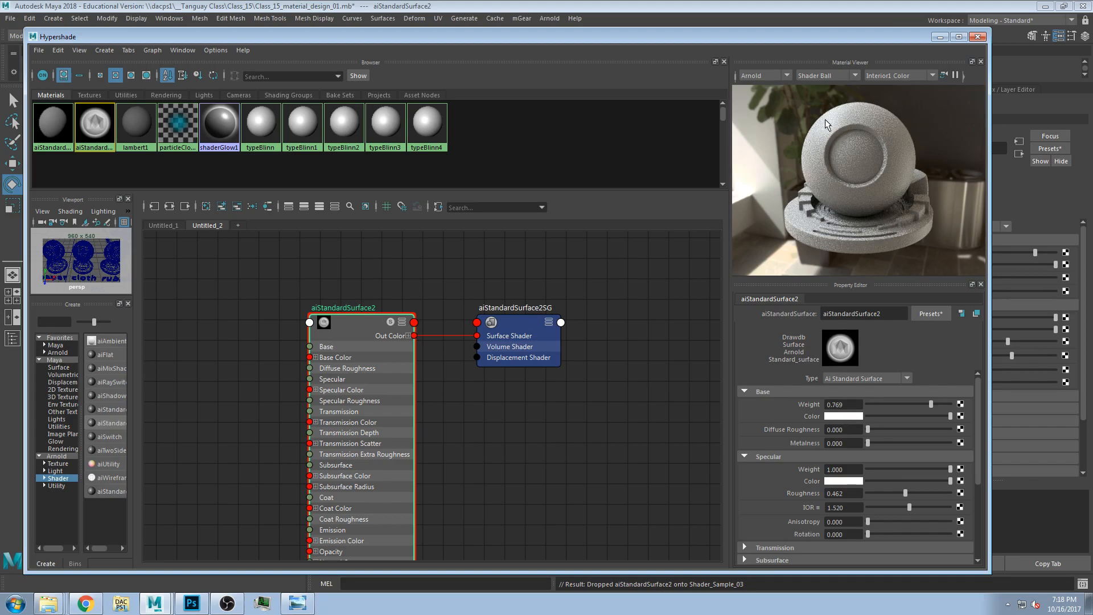
Step: Set the base weight of aiStandardSurface2 to 0 and compare the shader ball with the jacket in 02_Cloth_06.jpg
click(869, 405)
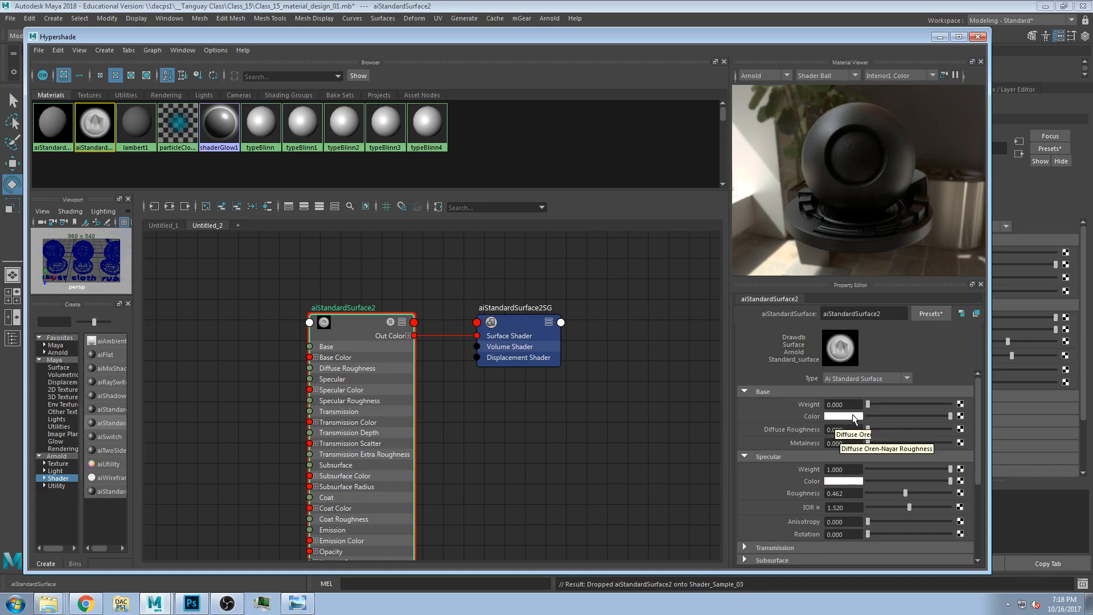
click(297, 605)
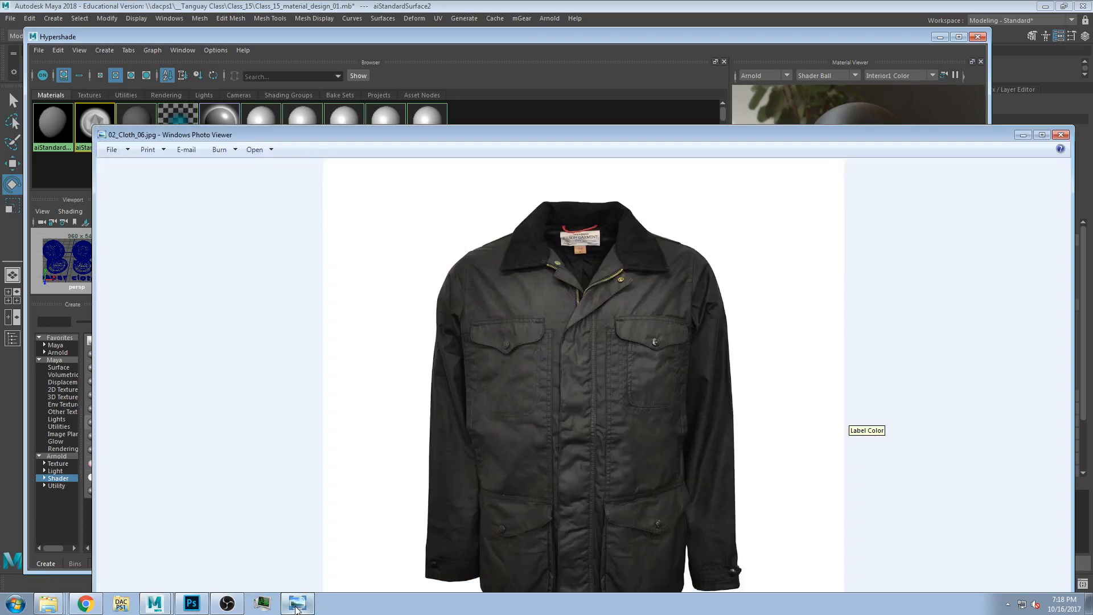
drag(682, 139, 955, 240)
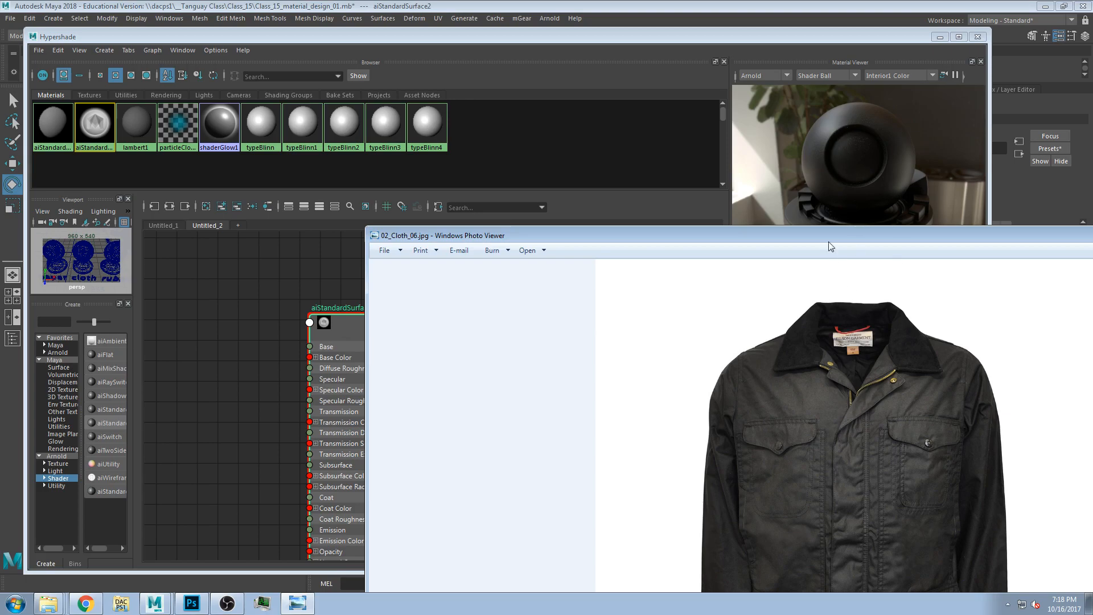
drag(830, 234, 537, 72)
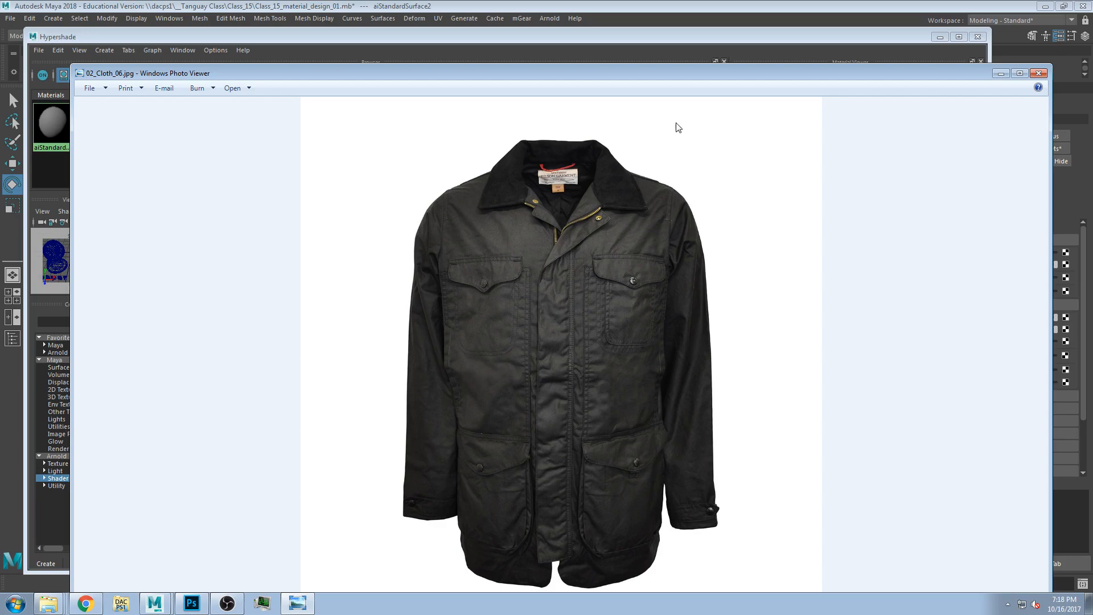
drag(792, 74, 779, 537)
Step: Darken the base color of aiStandardSurface2 to near black and raise its base weight to 0.860
click(861, 416)
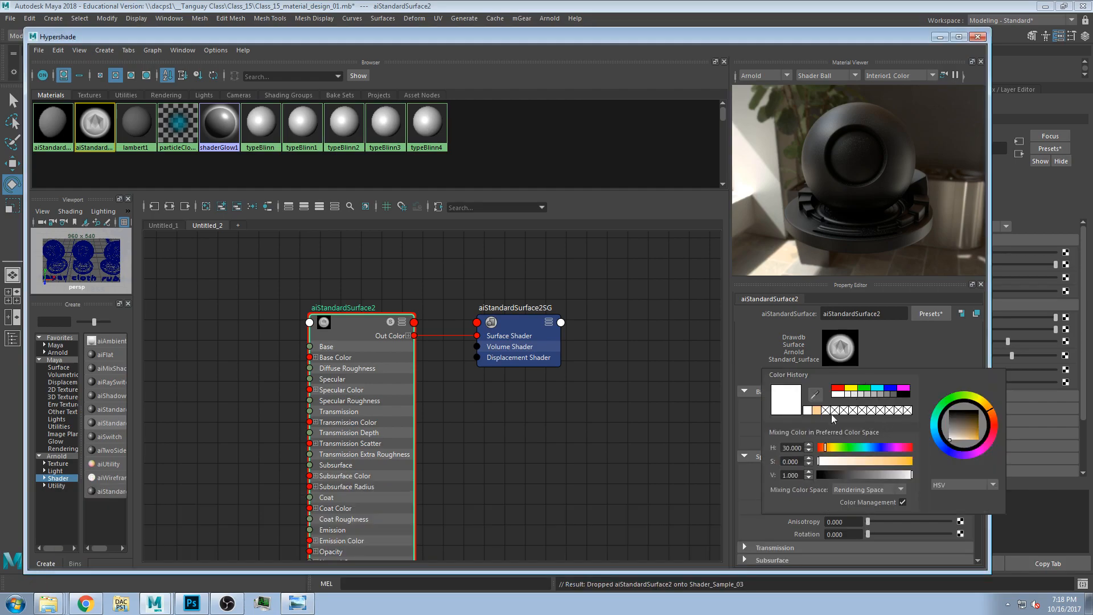
click(819, 474)
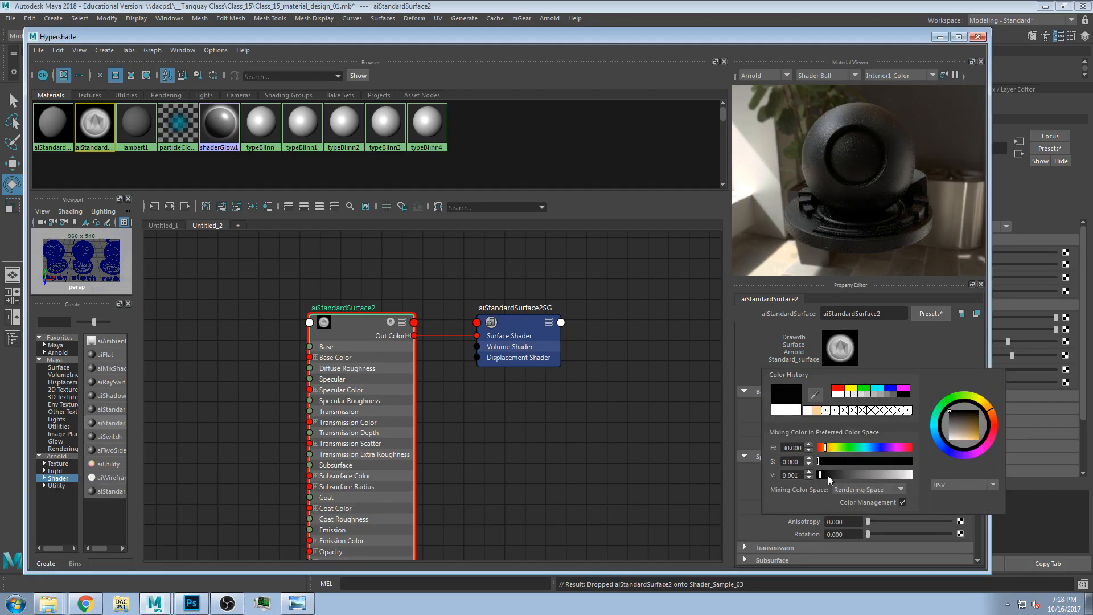
click(826, 474)
click(829, 474)
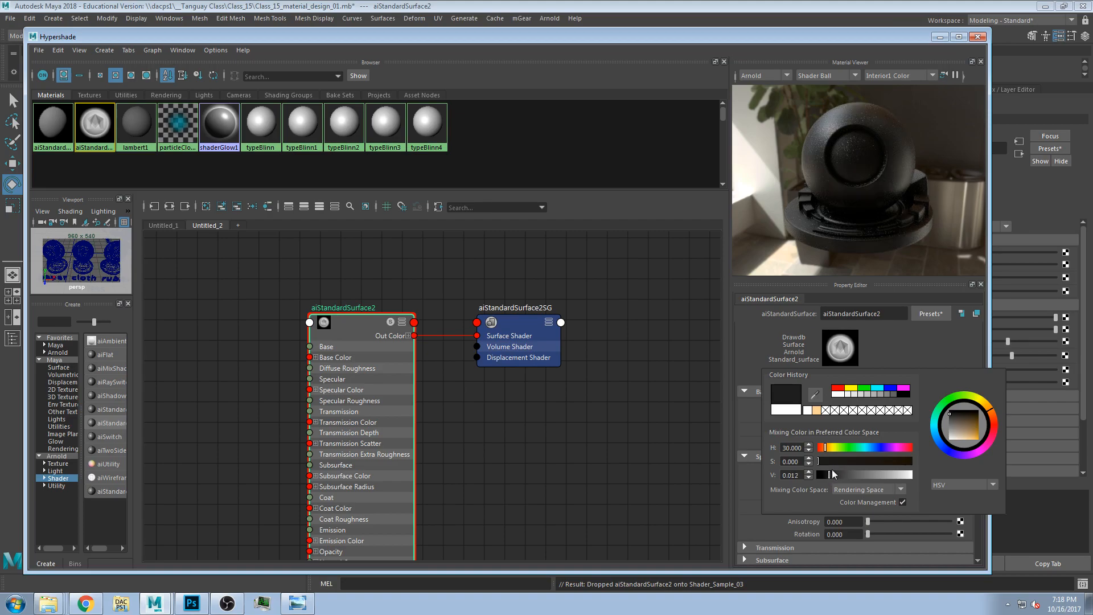
click(825, 475)
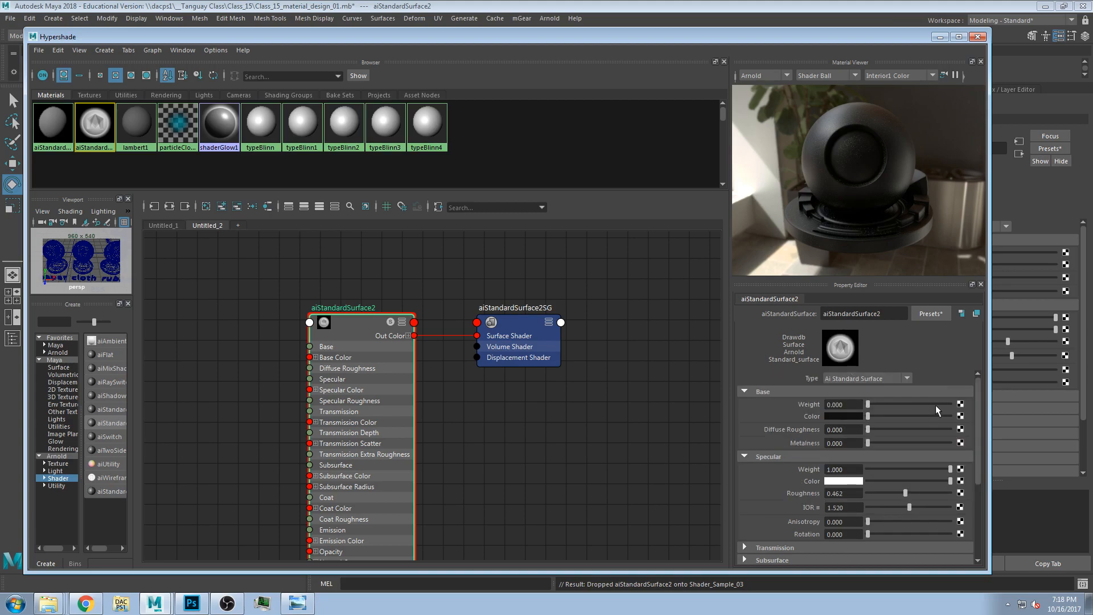
click(938, 404)
Step: Place the 02_Cloth_06.jpg photo below the material preview and compare the jacket's highlights with the shader ball
click(297, 604)
drag(663, 483, 972, 204)
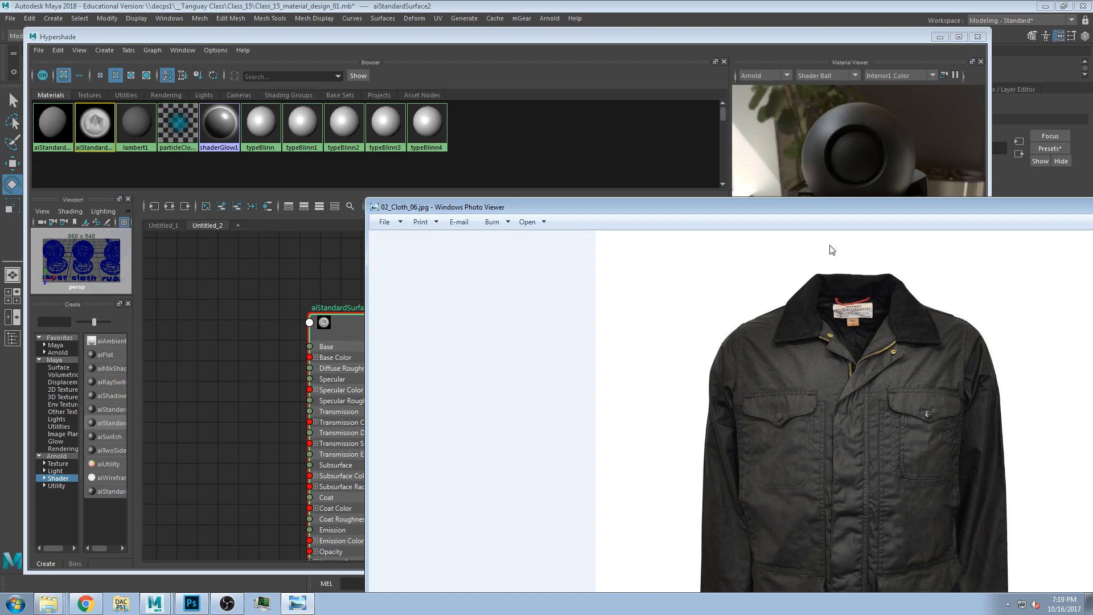
drag(830, 204, 591, 238)
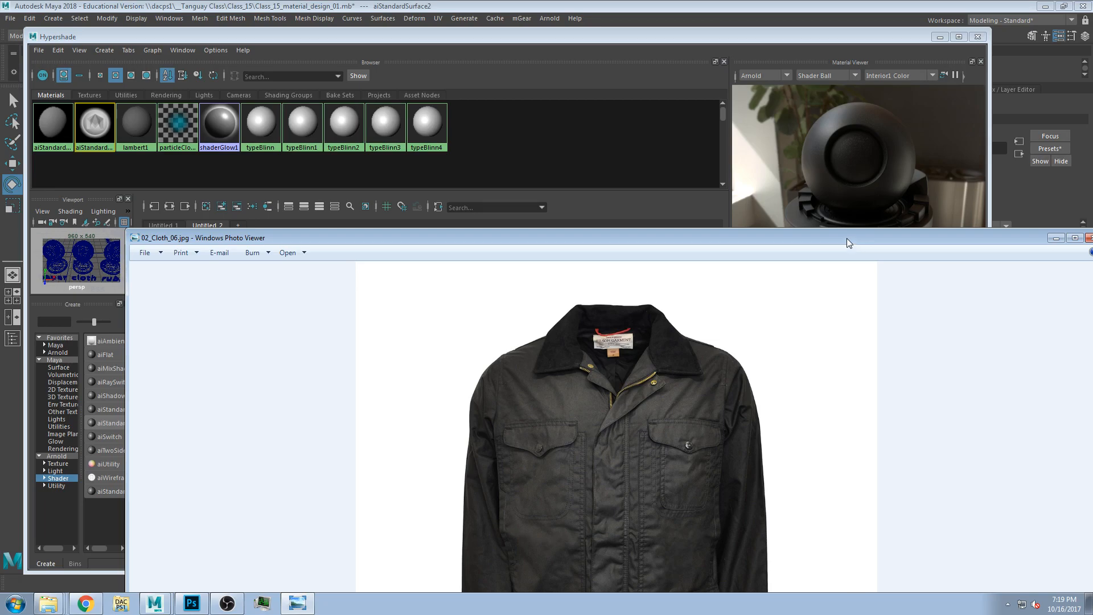
drag(849, 240, 815, 251)
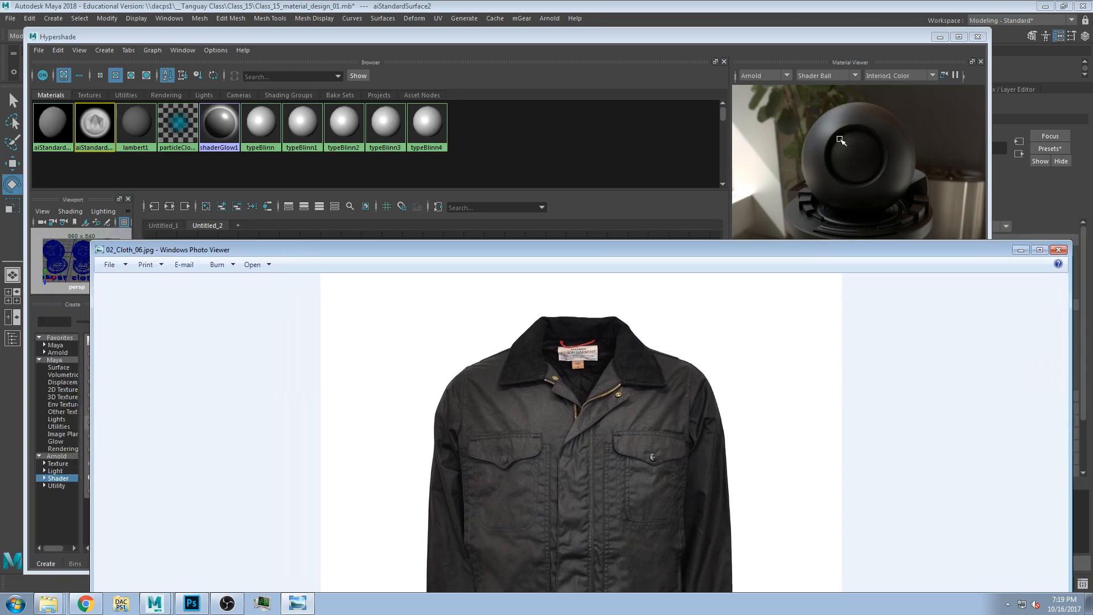
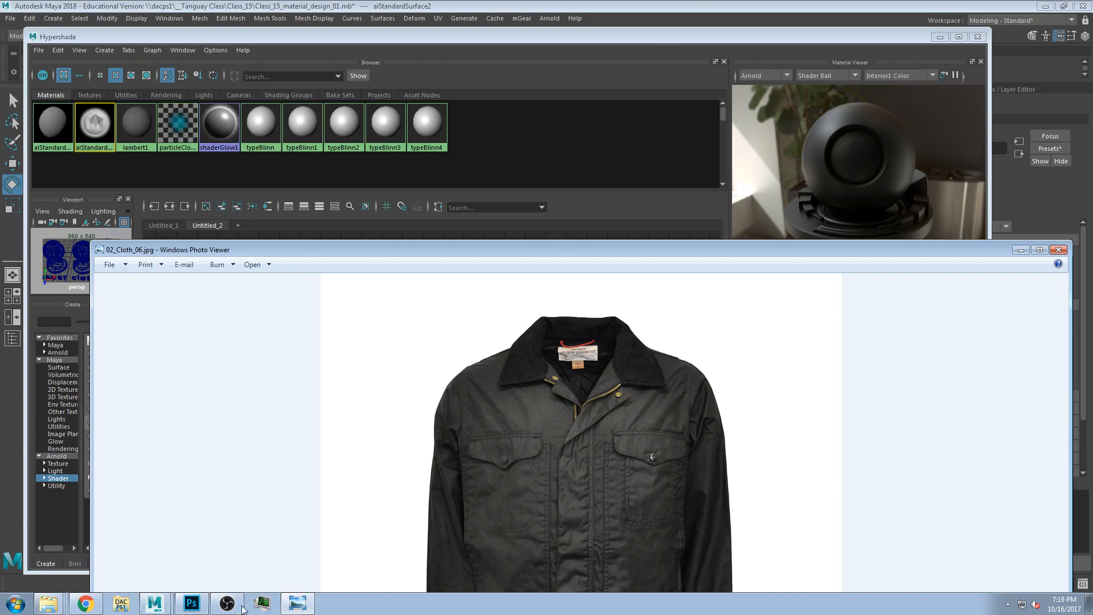
Step: Switch to Photoshop and create a new blank 7 × 5 in document
click(164, 607)
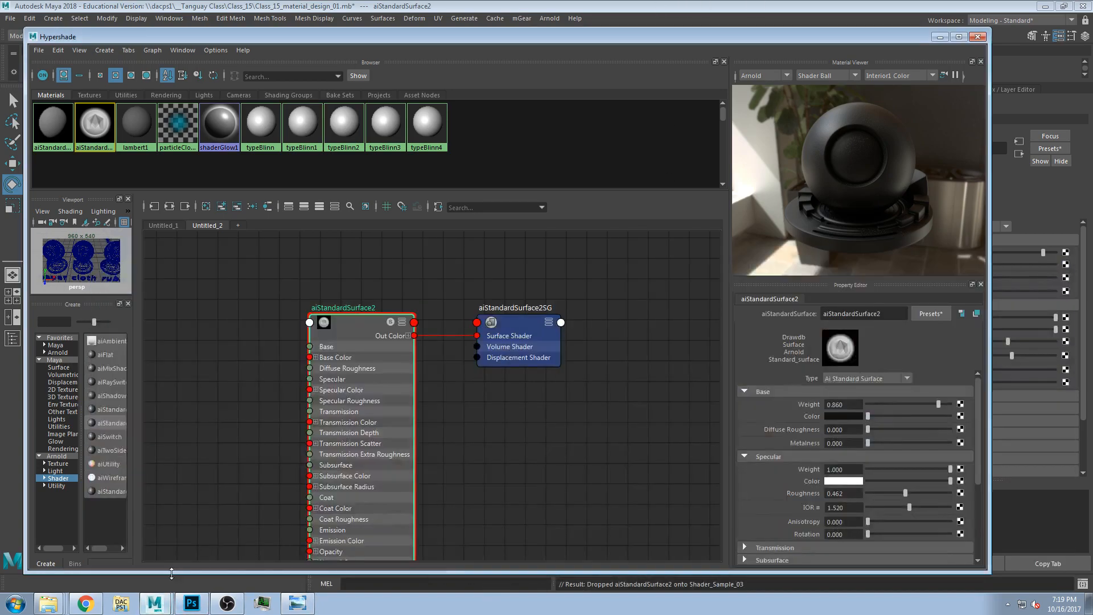
click(203, 605)
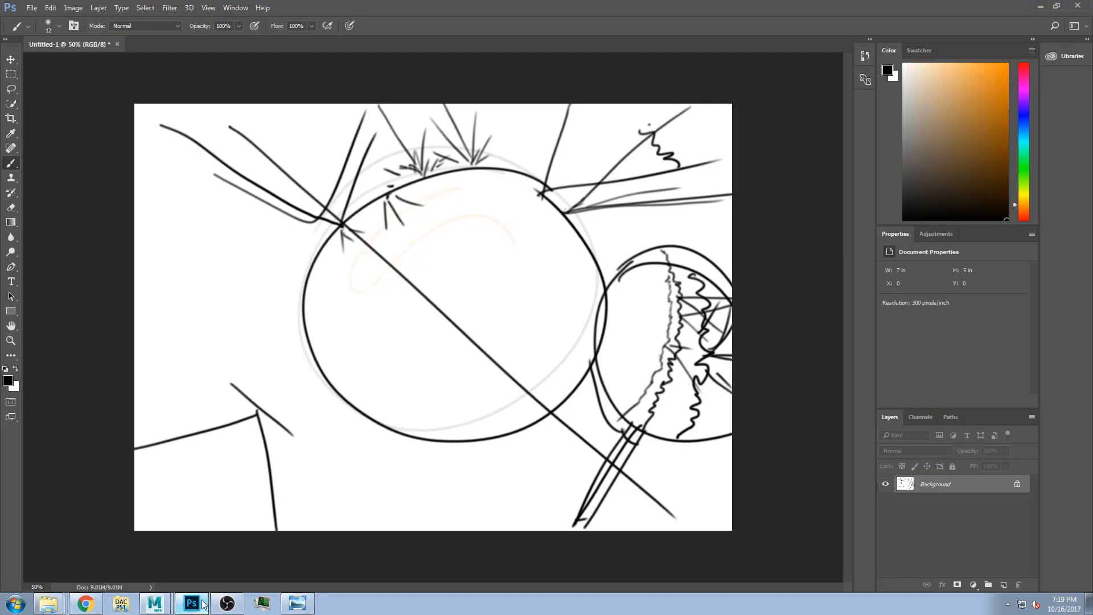
click(32, 7)
click(47, 18)
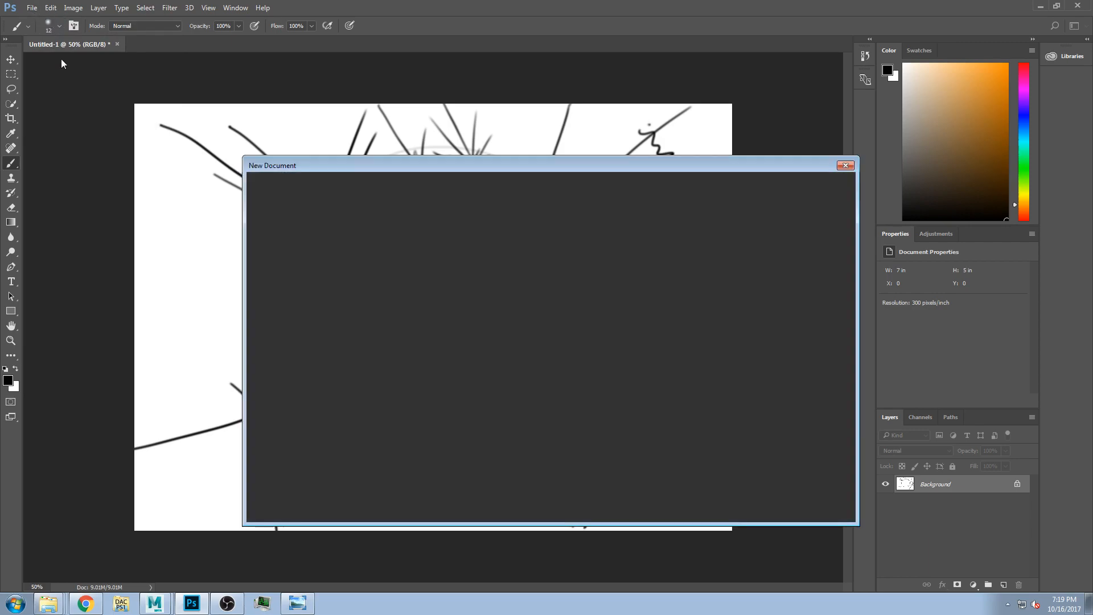
click(821, 501)
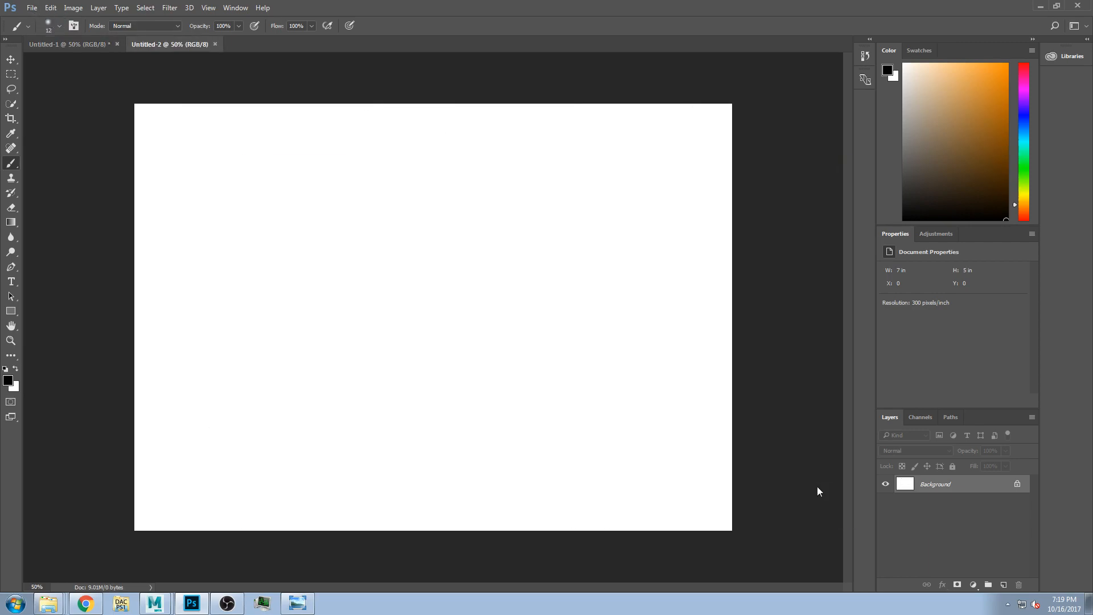
Step: Sketch a stack of four slanted slabs with the Brush tool and label them Spec, Bas, Trans and SSS
drag(535, 148, 219, 279)
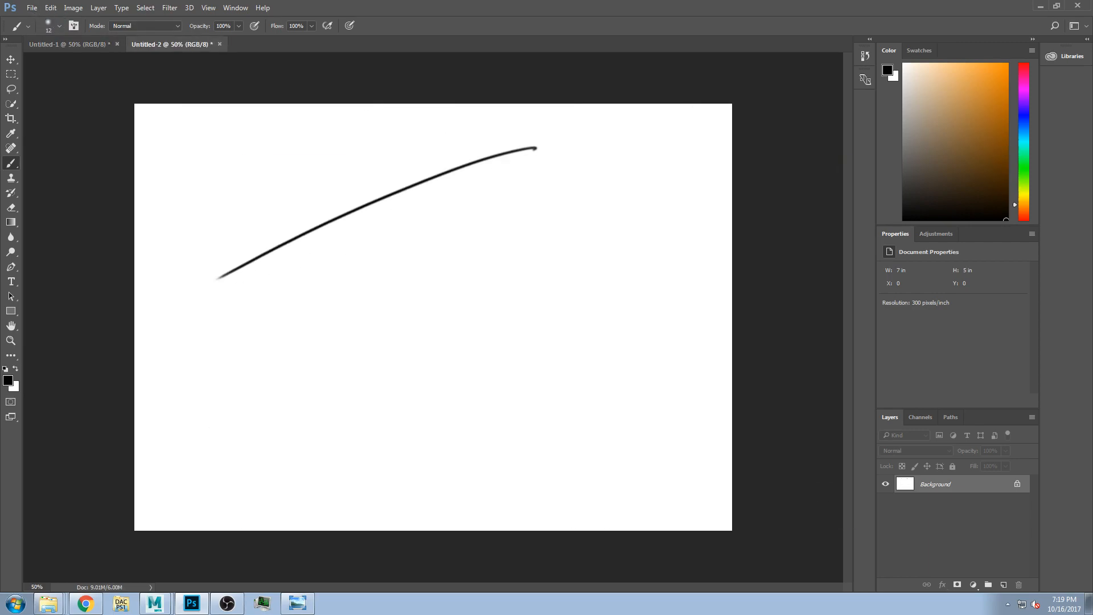
mouse_move(238, 323)
mouse_down()
mouse_move(359, 283)
mouse_move(567, 182)
mouse_move(273, 351)
mouse_move(586, 210)
mouse_move(579, 218)
mouse_up()
mouse_move(225, 273)
mouse_down()
mouse_move(533, 149)
mouse_move(636, 137)
mouse_up()
mouse_move(586, 181)
mouse_down()
mouse_move(594, 206)
mouse_move(640, 201)
mouse_up()
drag(668, 167, 647, 198)
mouse_move(296, 377)
mouse_down()
mouse_move(593, 247)
mouse_move(522, 318)
mouse_move(612, 272)
mouse_up()
mouse_move(594, 246)
mouse_down()
mouse_move(613, 277)
mouse_move(619, 242)
mouse_move(627, 261)
mouse_move(653, 246)
mouse_move(668, 257)
mouse_move(685, 238)
mouse_move(695, 248)
mouse_up()
mouse_move(353, 421)
mouse_down()
mouse_move(602, 288)
mouse_move(629, 322)
mouse_up()
mouse_move(653, 282)
mouse_down()
mouse_move(634, 310)
mouse_move(663, 311)
mouse_up()
drag(695, 273, 669, 307)
Step: Draw a 0 beside each of the three upper slabs, an arc beside the lowest, and a thick diagonal scribble above them
mouse_move(186, 269)
mouse_down()
mouse_move(189, 288)
mouse_move(186, 267)
mouse_up()
drag(218, 337, 218, 340)
drag(253, 392, 250, 394)
drag(247, 455, 289, 441)
click(161, 210)
drag(158, 213, 189, 179)
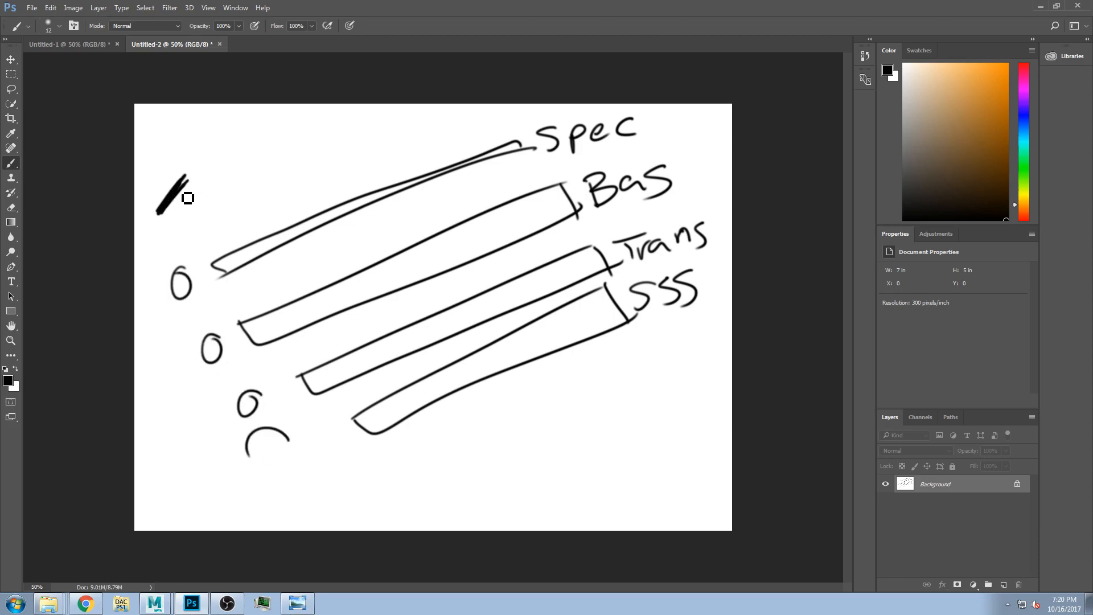
right_click(163, 222)
key(Escape)
Step: Add three empty layers above the Background and try the opacity control on the topmost one
drag(980, 408, 980, 344)
click(1005, 585)
click(1005, 585)
click(1004, 585)
click(1005, 387)
drag(962, 404, 1024, 403)
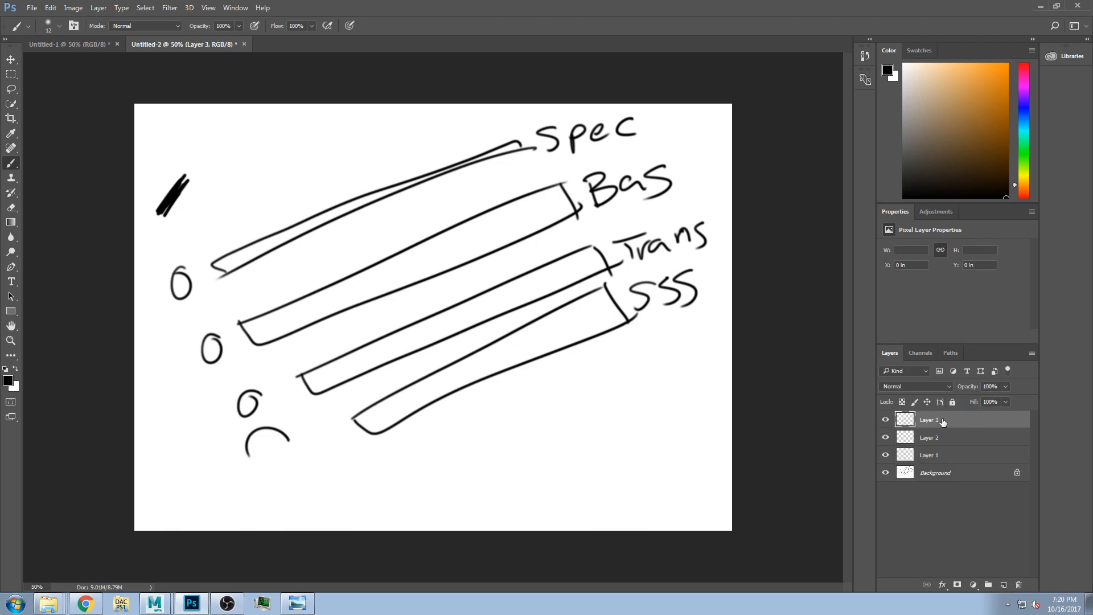
Step: Replace the empty Layer 3 with a solid color fill layer in muted red b35a5a
click(975, 586)
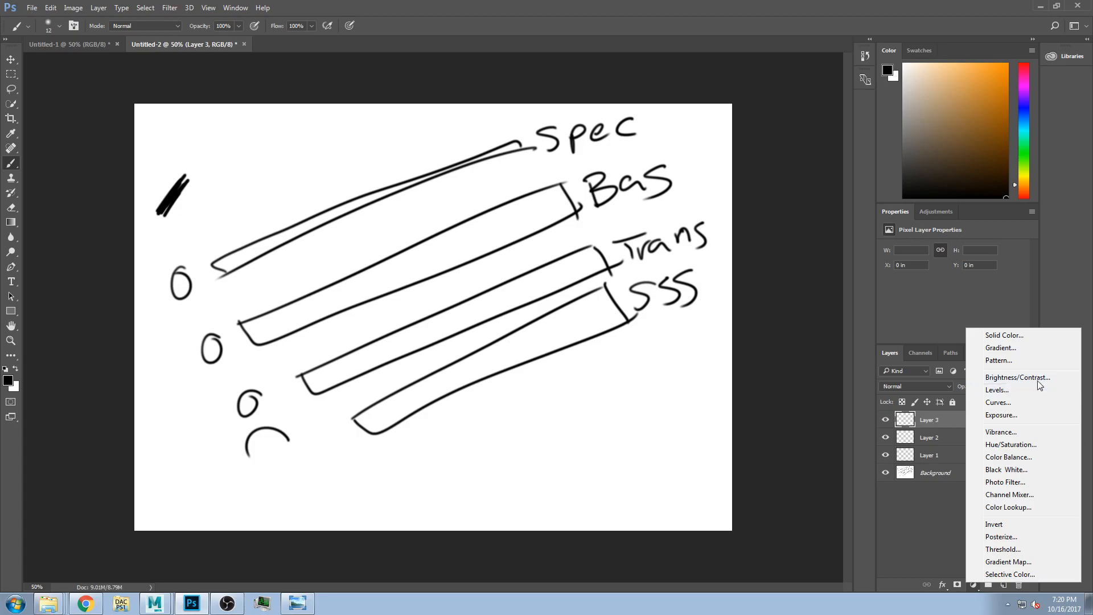
click(988, 335)
click(445, 196)
click(473, 199)
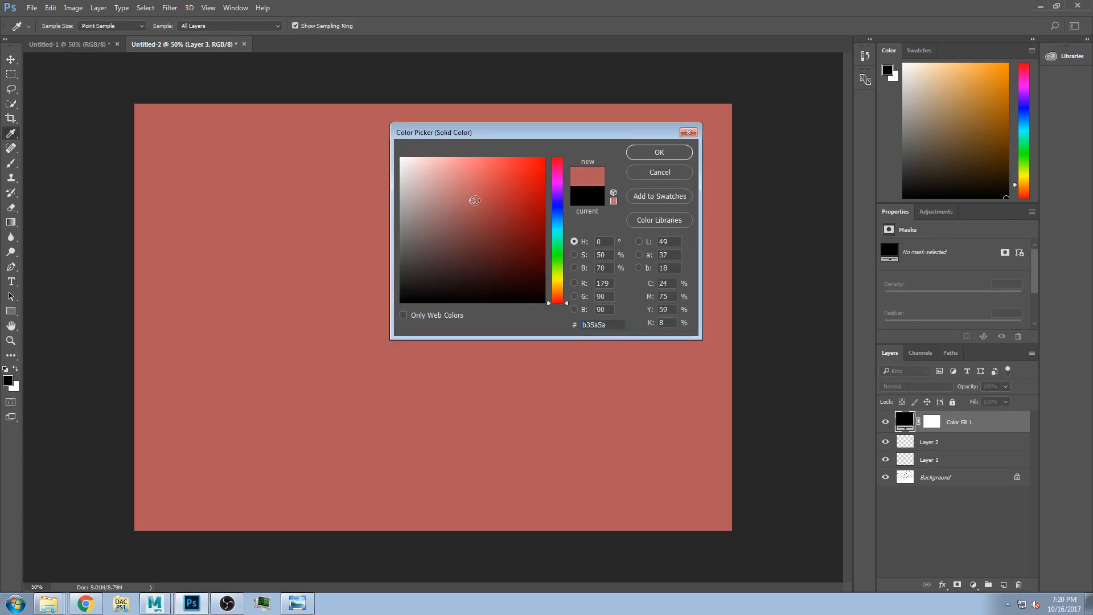
click(660, 152)
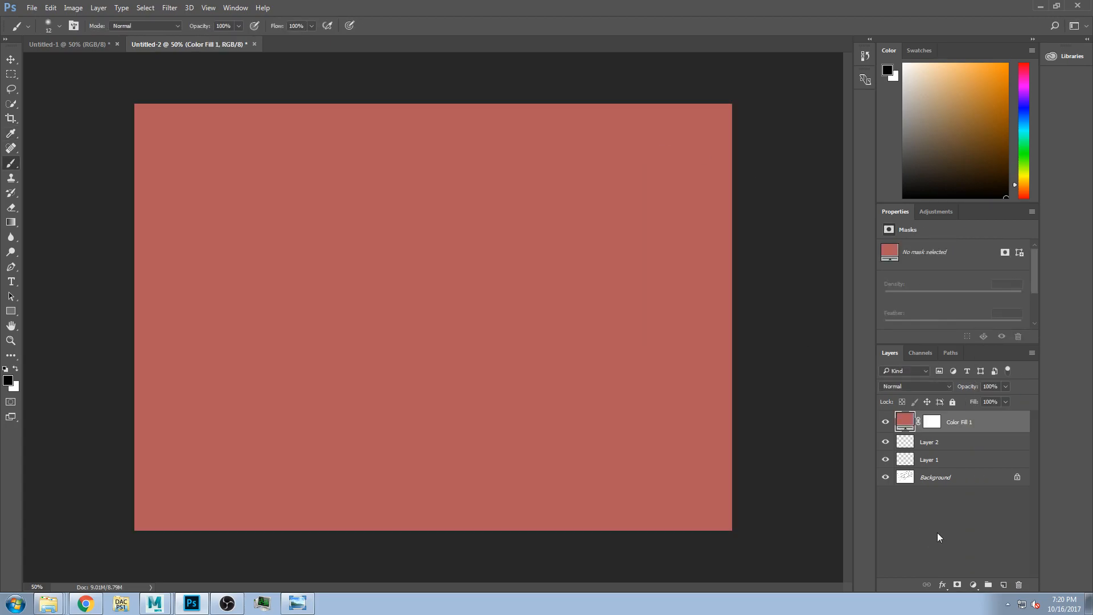
Step: Add a pale pink solid color fill layer above the red one
click(974, 585)
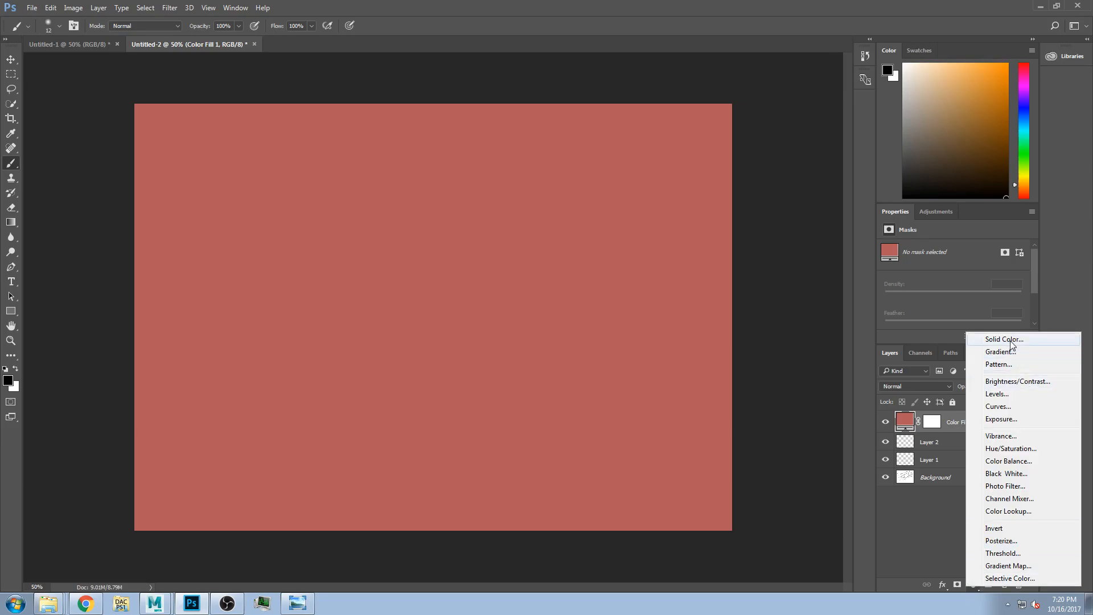
click(1014, 339)
click(414, 165)
click(642, 154)
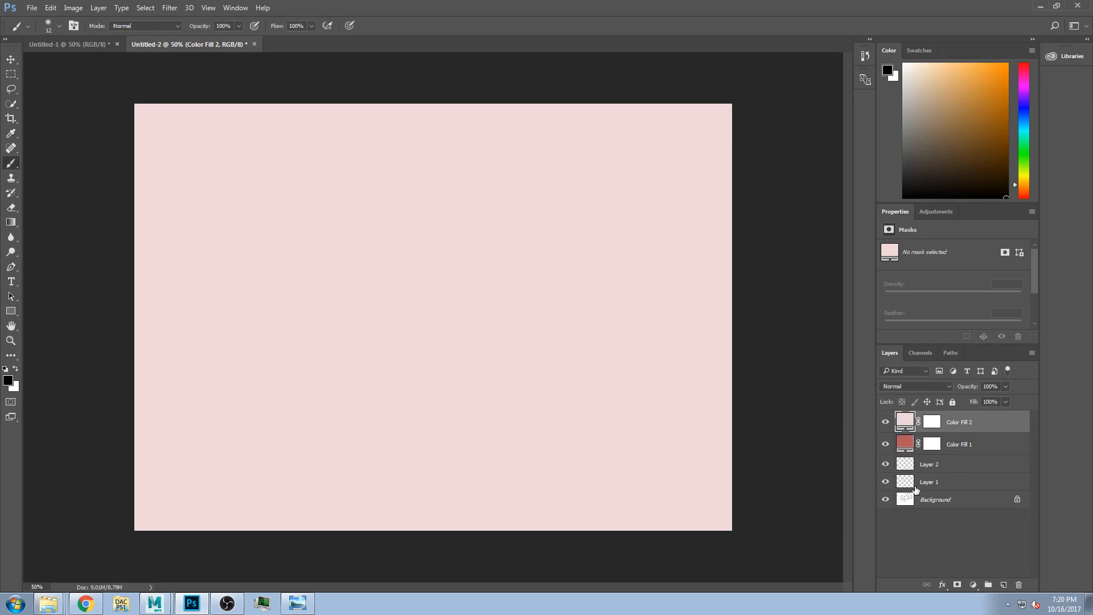
Step: Lower the opacity of the pale pink fill layer and set the red fill layer to 60% opacity
click(1006, 387)
mouse_move(992, 401)
mouse_down()
mouse_move(971, 401)
mouse_move(989, 401)
mouse_up()
click(952, 451)
click(1006, 387)
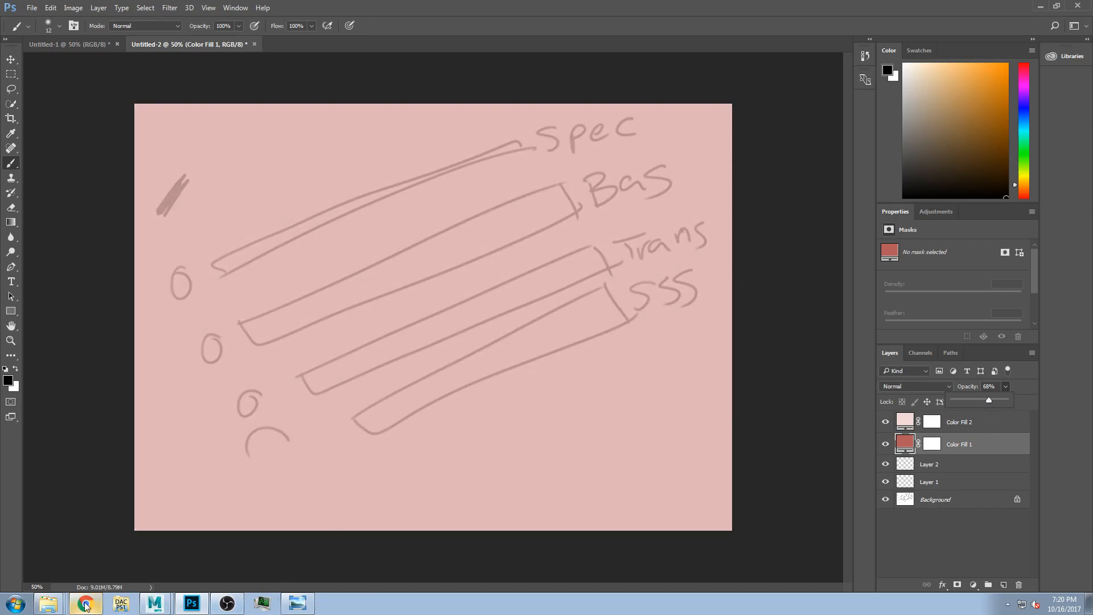
Step: Switch back to Maya, dismiss the Output Window, and set the specular weight of aiStandardSurface2 to 0.958
click(154, 570)
click(155, 603)
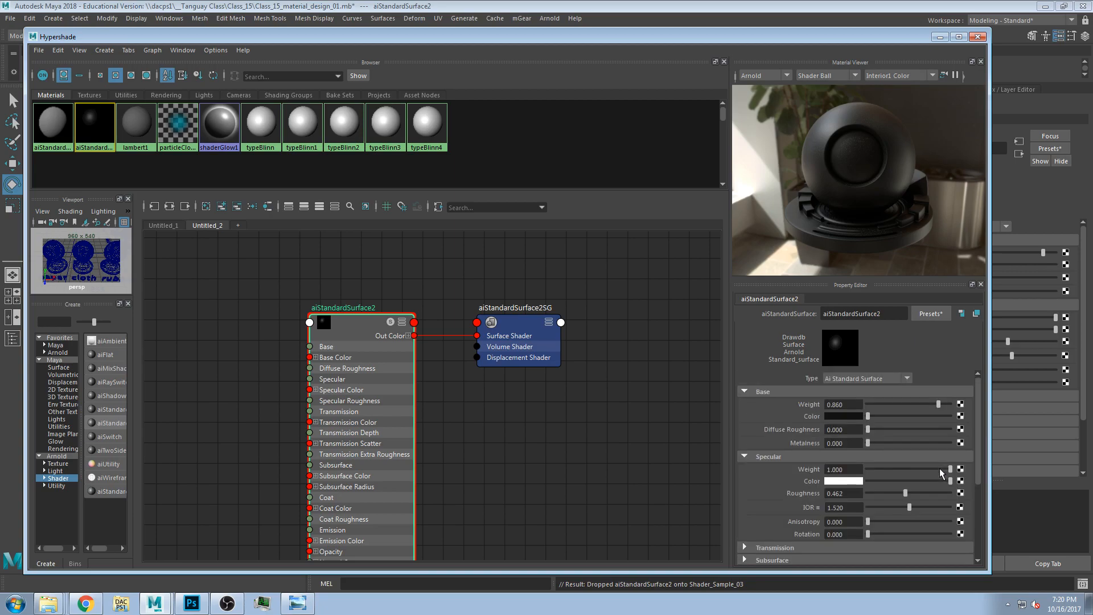
drag(940, 468, 945, 469)
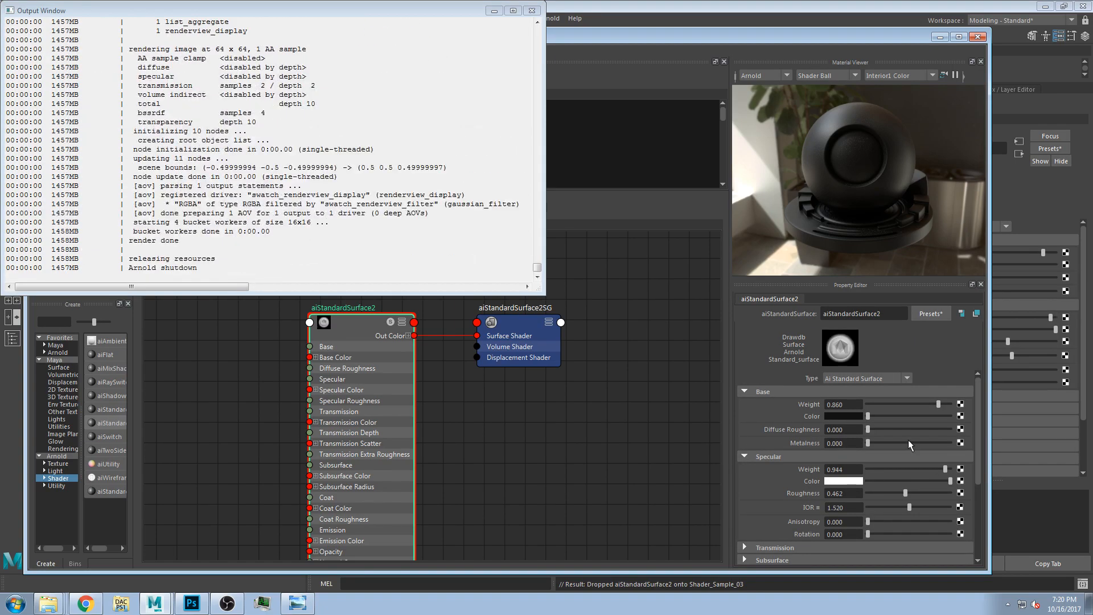
click(494, 12)
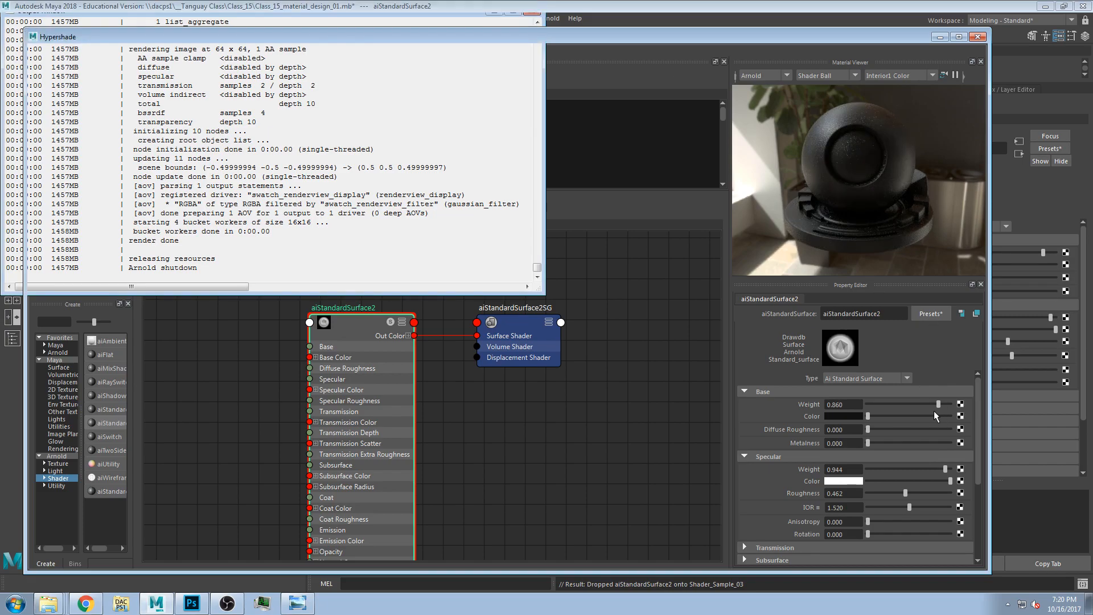
drag(946, 470, 948, 470)
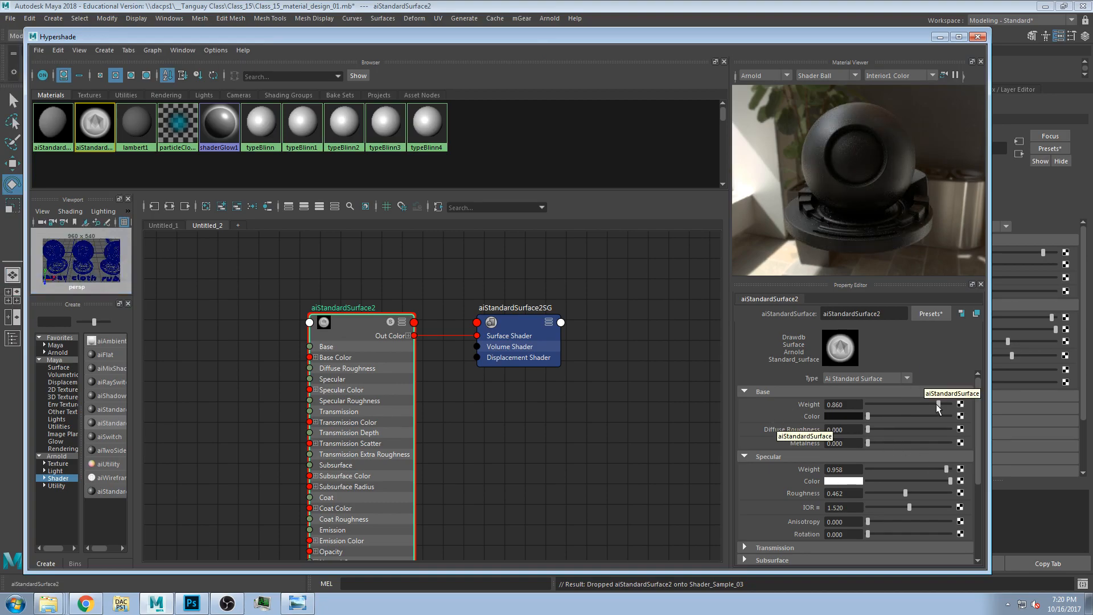
Step: Set the base weight of aiStandardSurface2 to 0.930 and change its base color to tan brown
drag(938, 404, 867, 406)
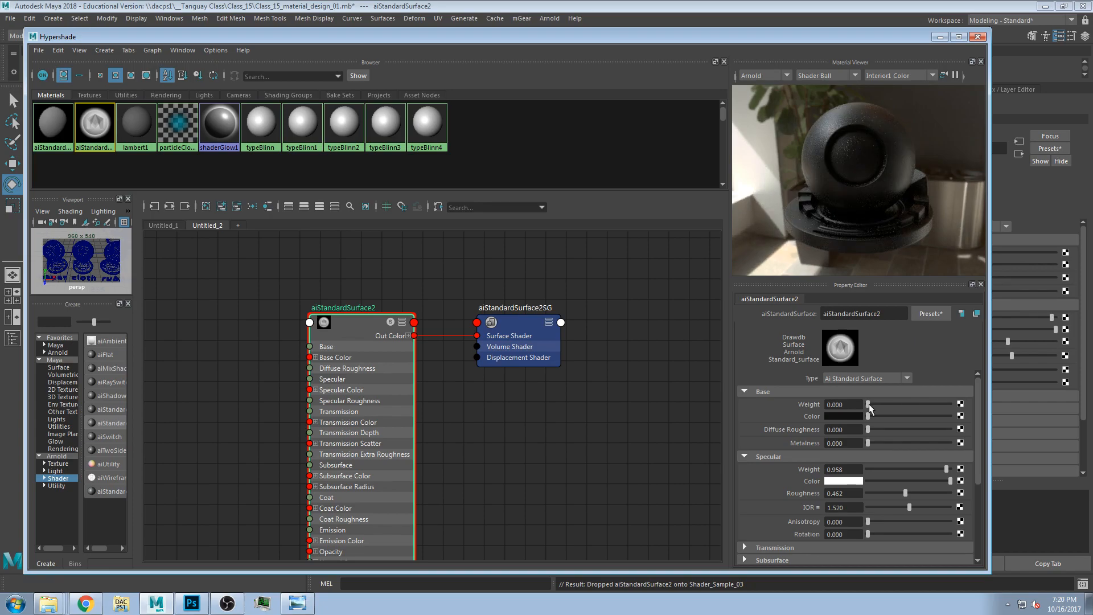
drag(869, 405, 945, 406)
drag(867, 416, 877, 418)
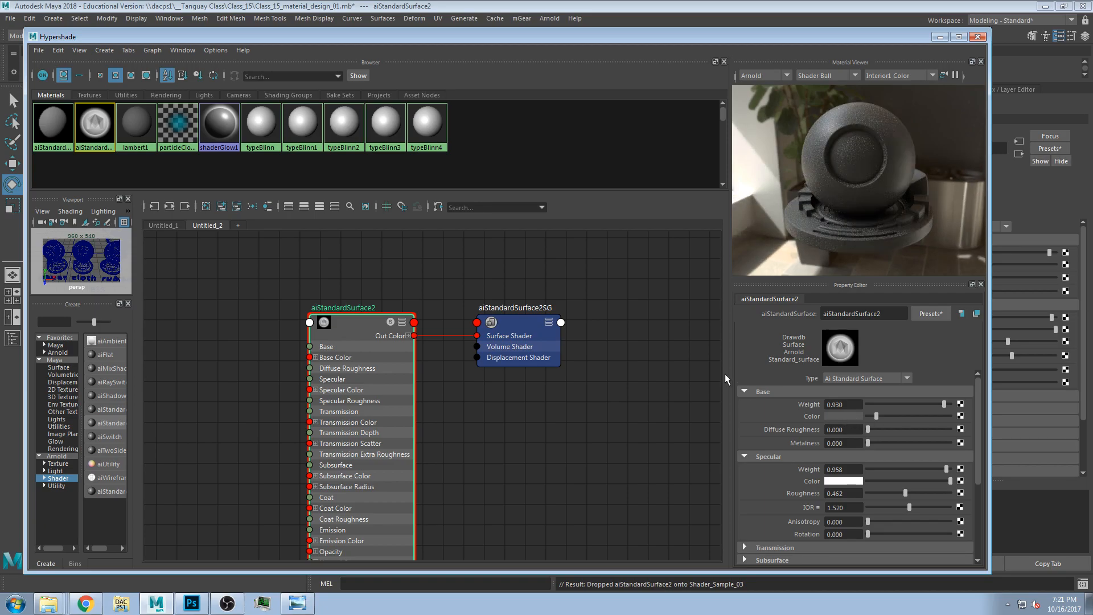
click(848, 416)
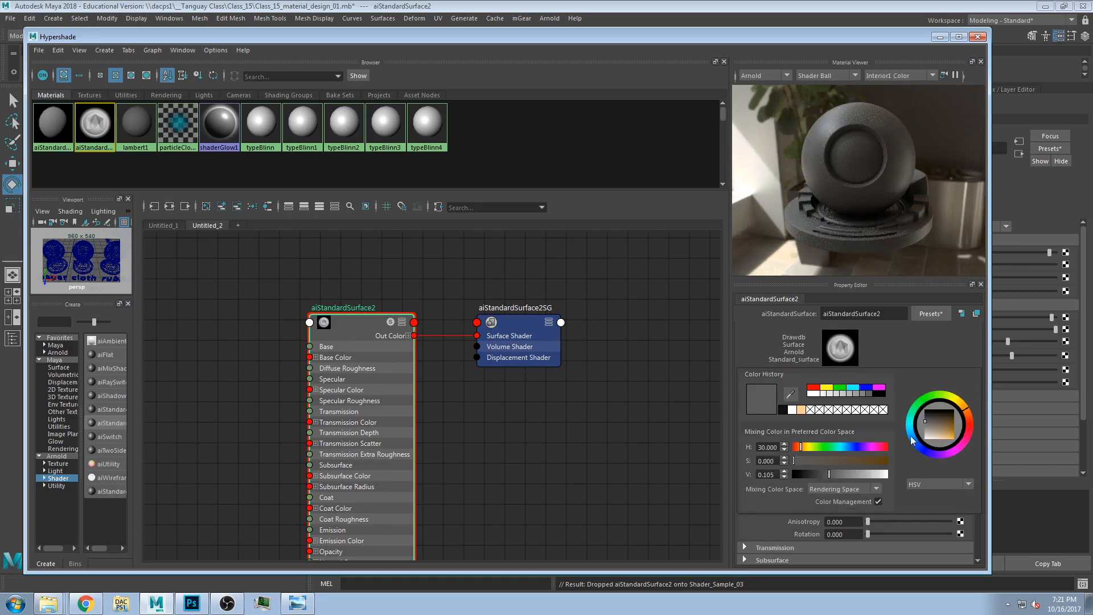
click(948, 430)
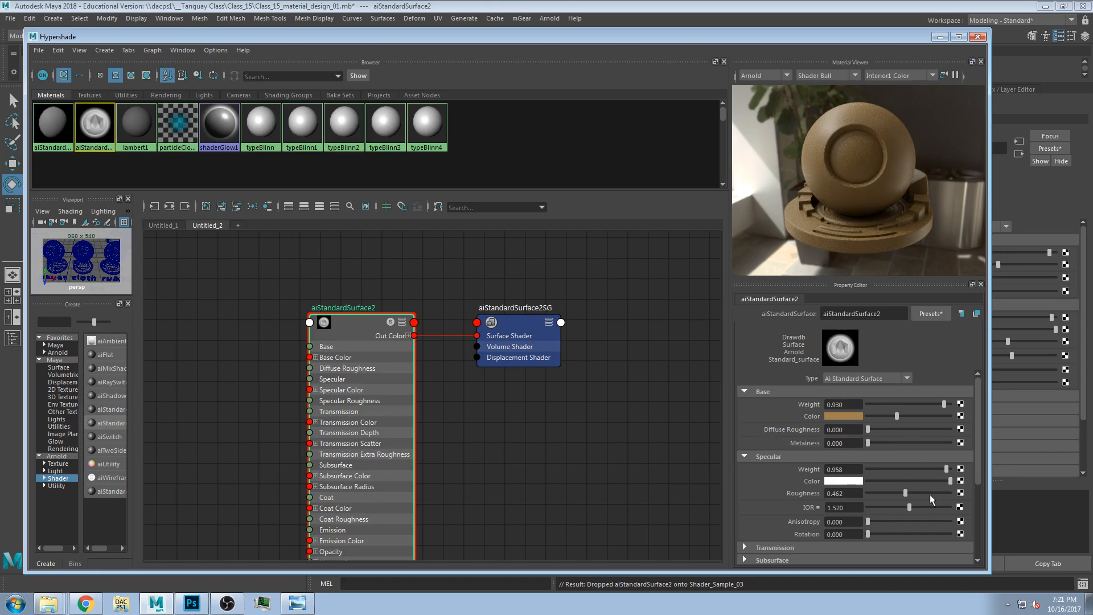
Step: Set the specular IOR of aiStandardSurface2 to 1.915 and move the Hypershade window to uncover Maya's shelf
click(920, 506)
drag(815, 34, 918, 125)
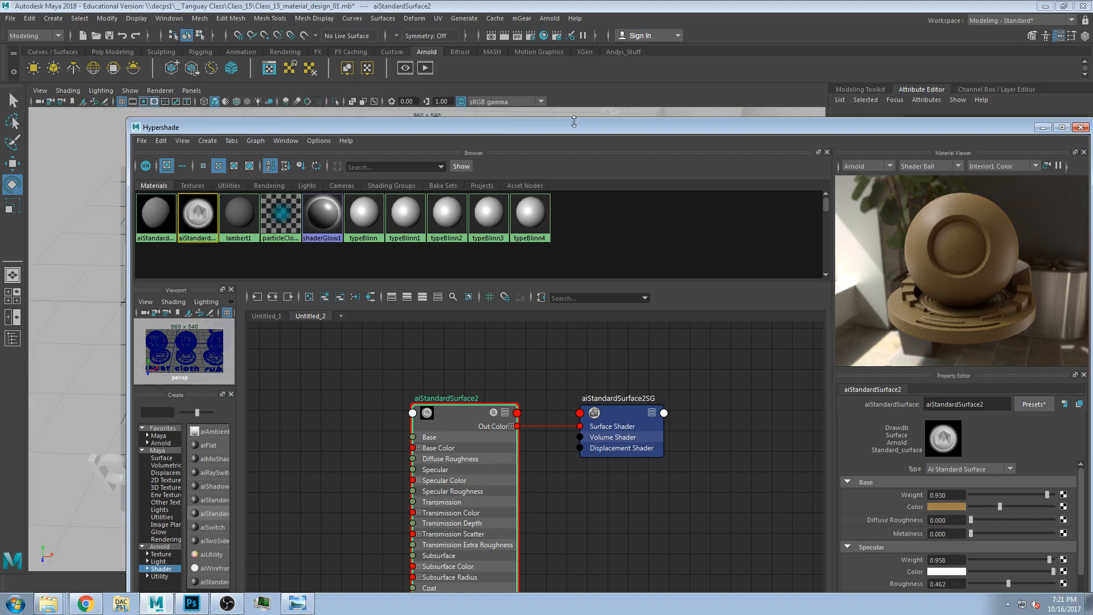
drag(650, 129, 650, 91)
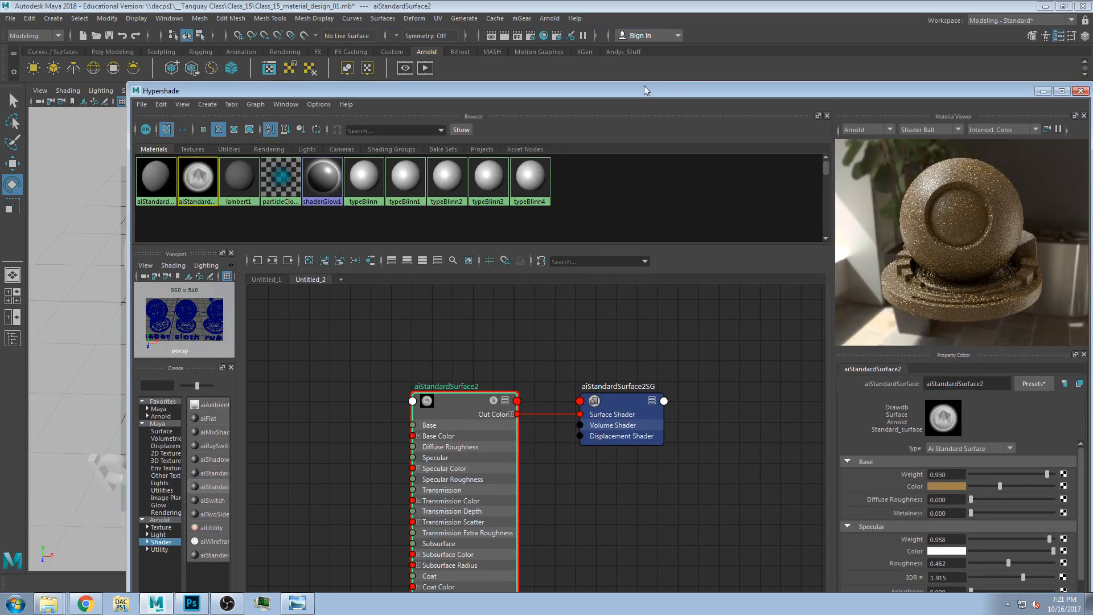
Step: Switch to Windows Photo Viewer, review the cloth reference photos from 02_Cloth_06.jpg back to 02_Cloth_01.jpg and forward again, then return to Maya
click(291, 607)
drag(442, 246, 401, 26)
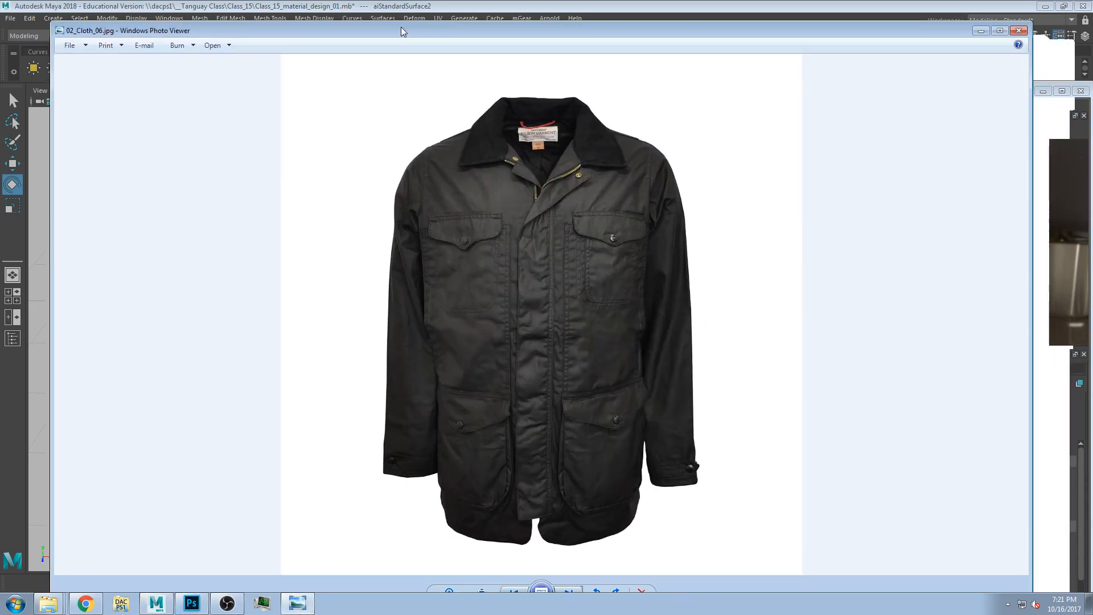
drag(473, 32, 473, 20)
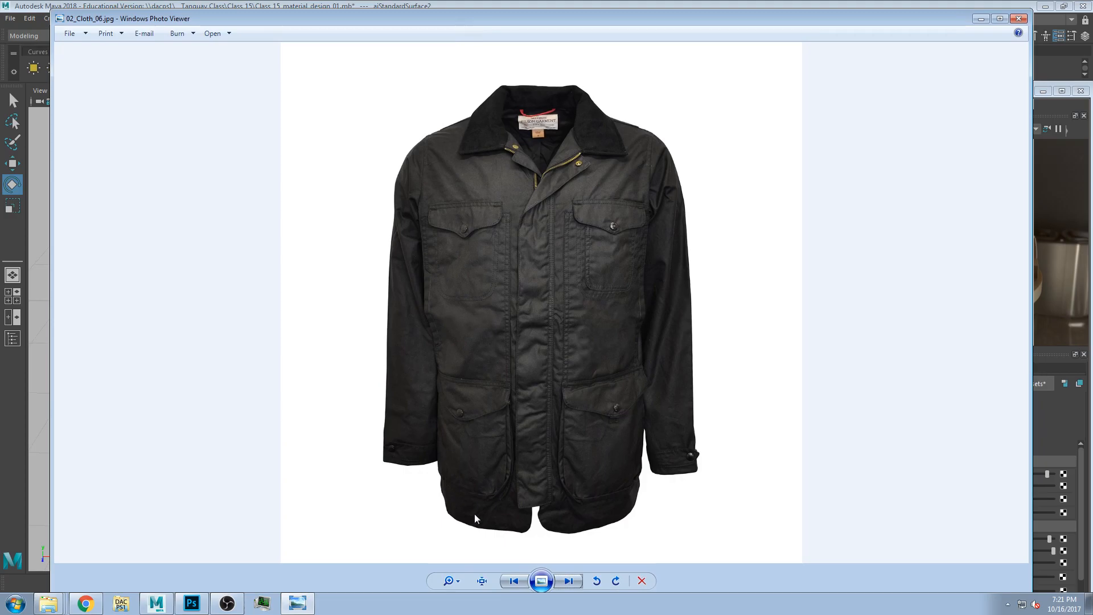
click(514, 581)
click(515, 581)
click(514, 581)
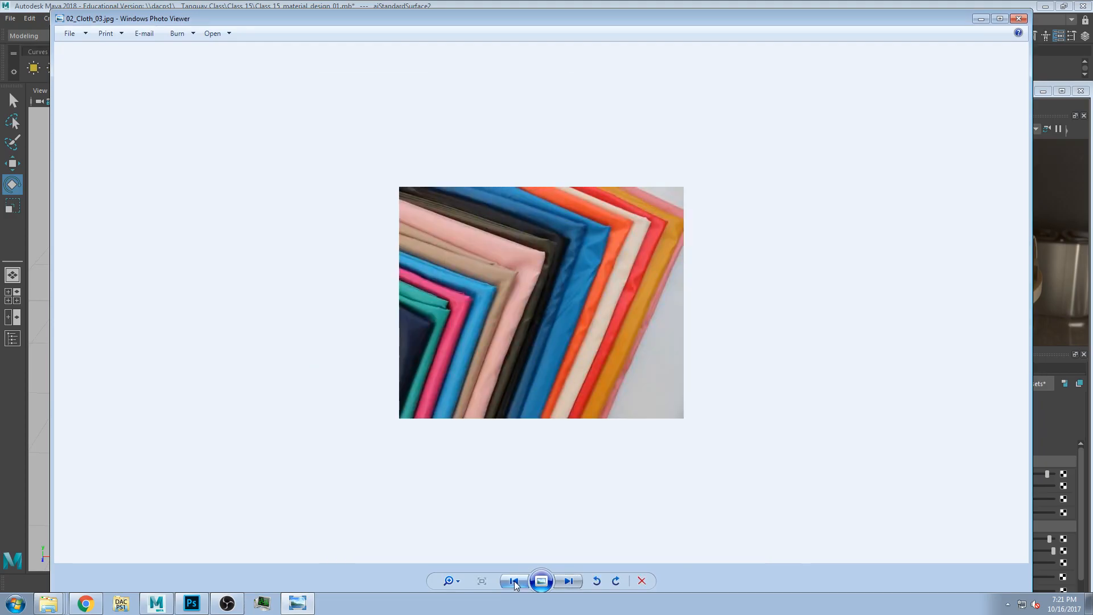
click(516, 580)
click(515, 581)
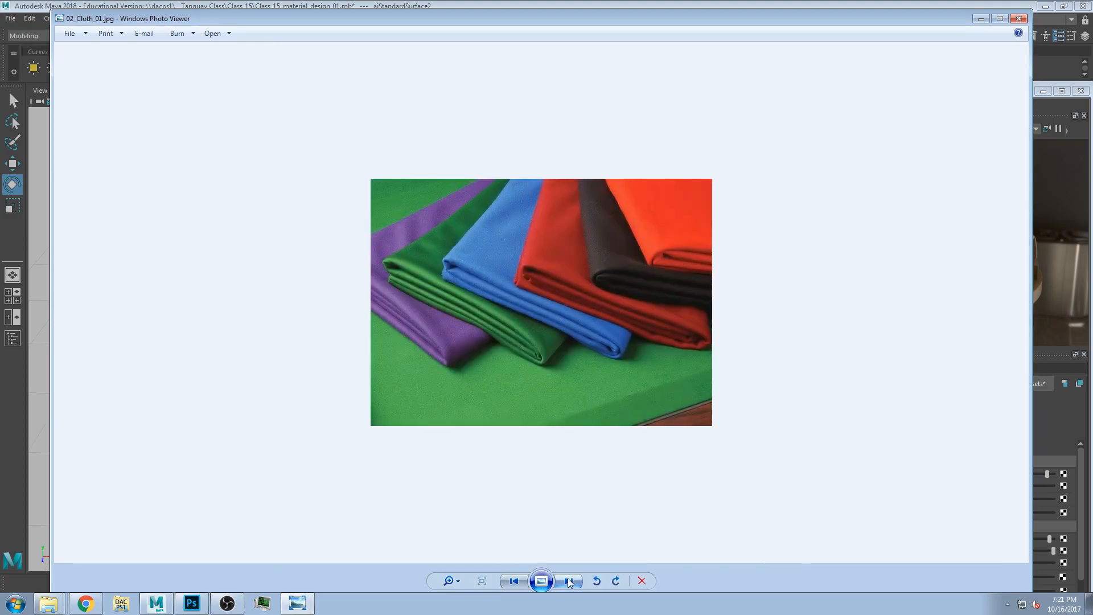
click(568, 580)
click(568, 581)
click(569, 581)
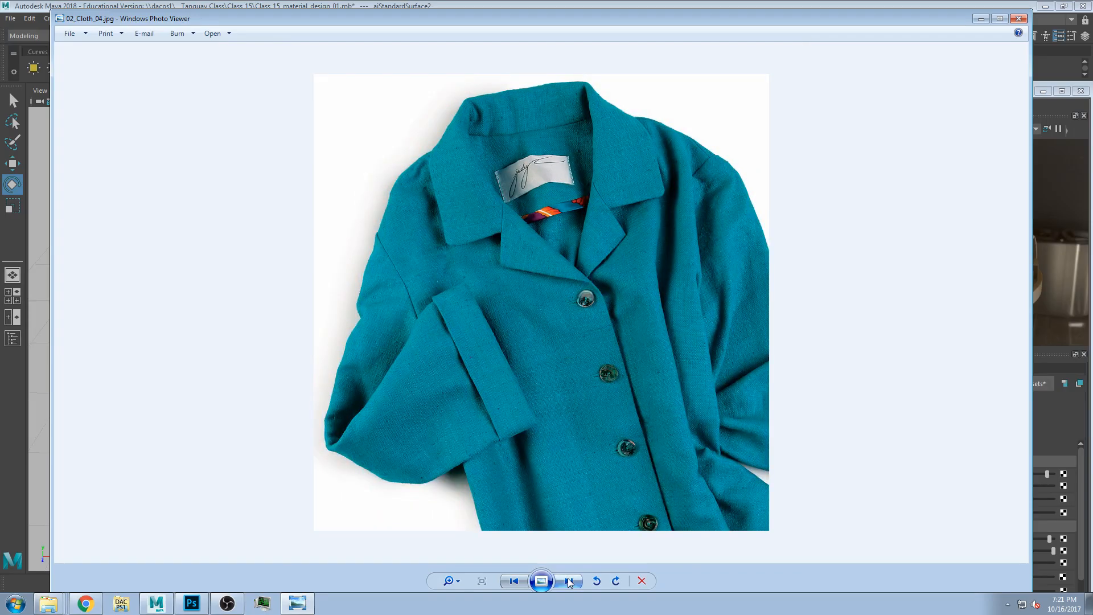
click(569, 581)
click(568, 581)
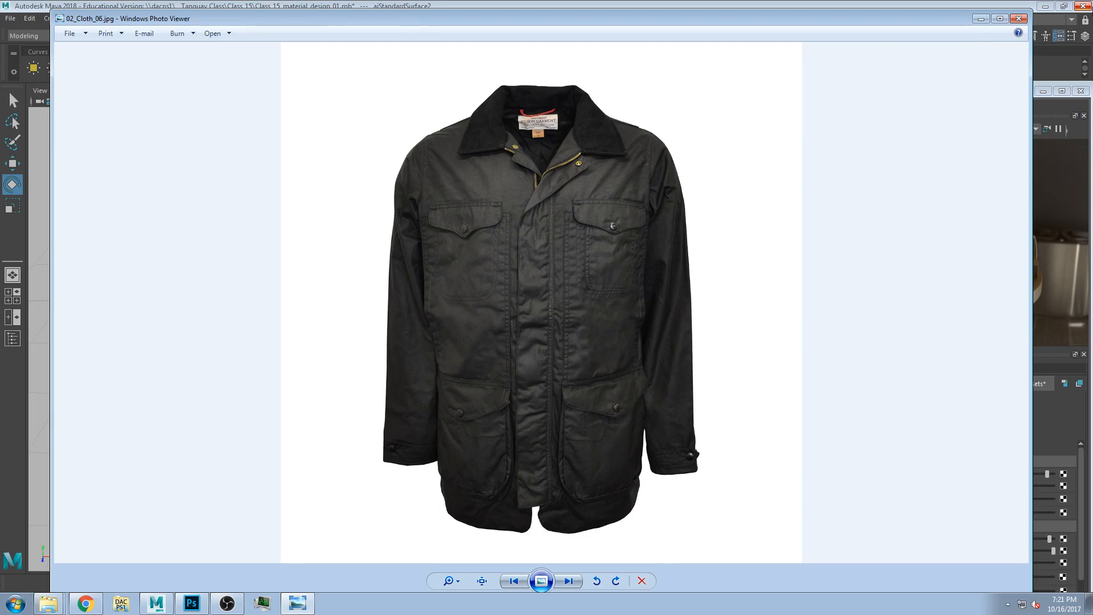
click(980, 20)
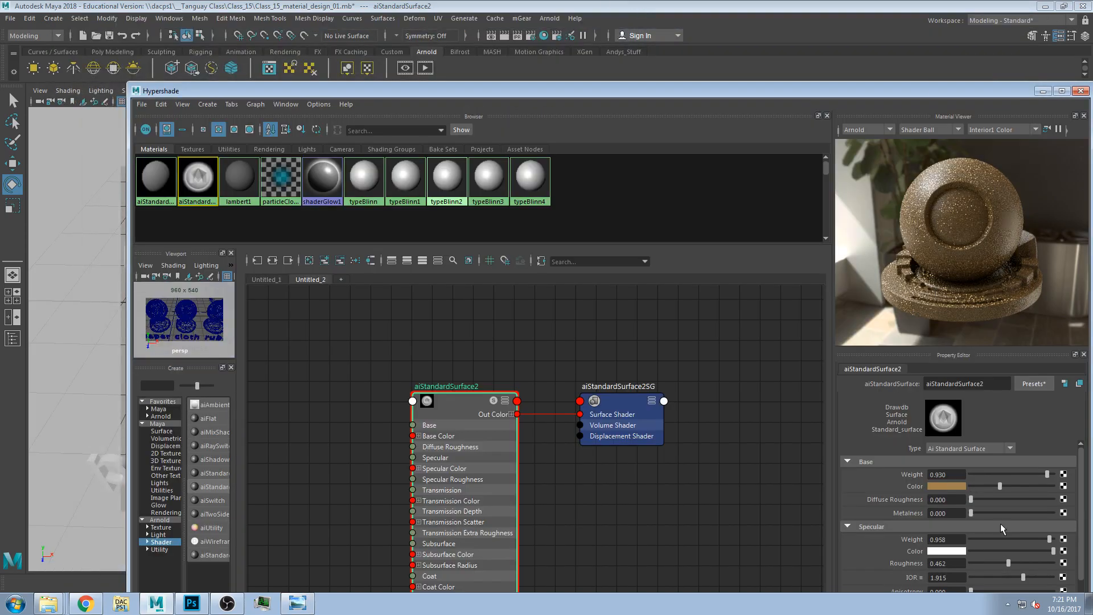
Step: Set the specular roughness of aiStandardSurface2 to 0.559 and its base weight to 0
click(962, 563)
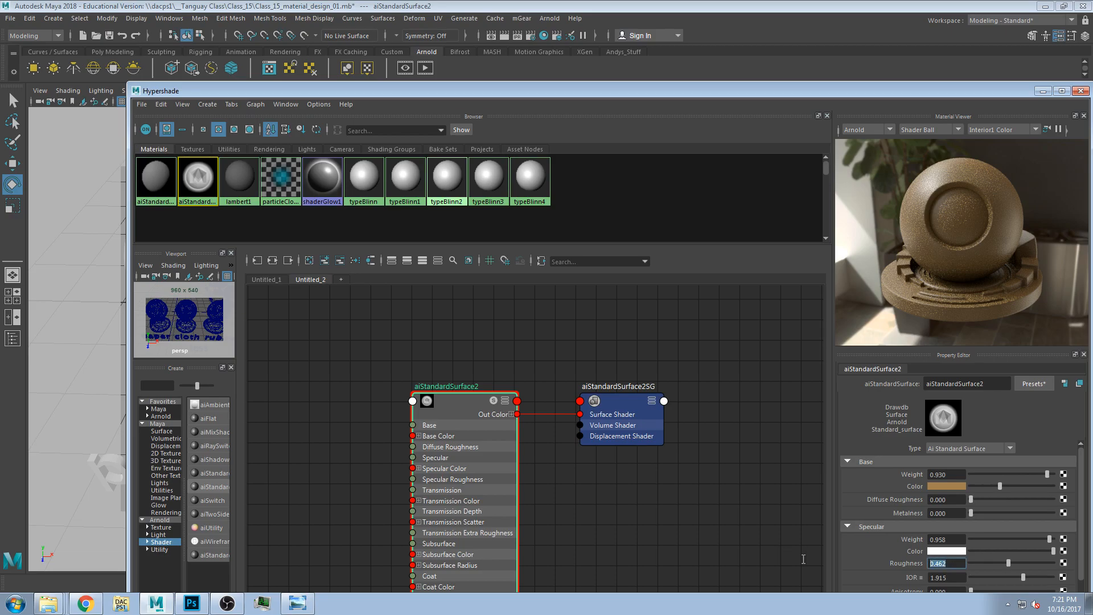
click(1016, 563)
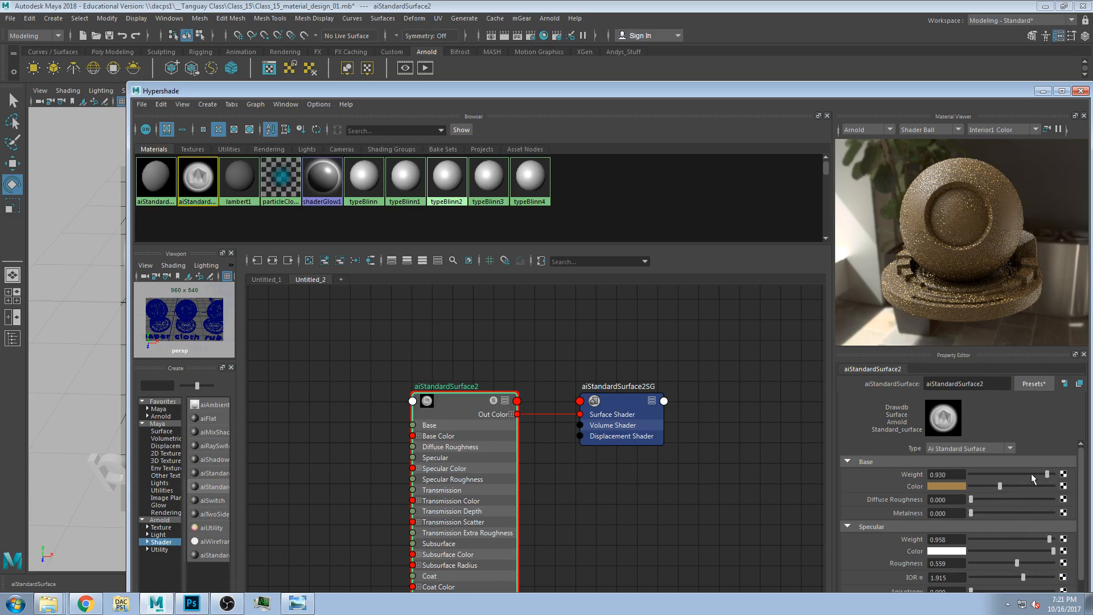
click(969, 475)
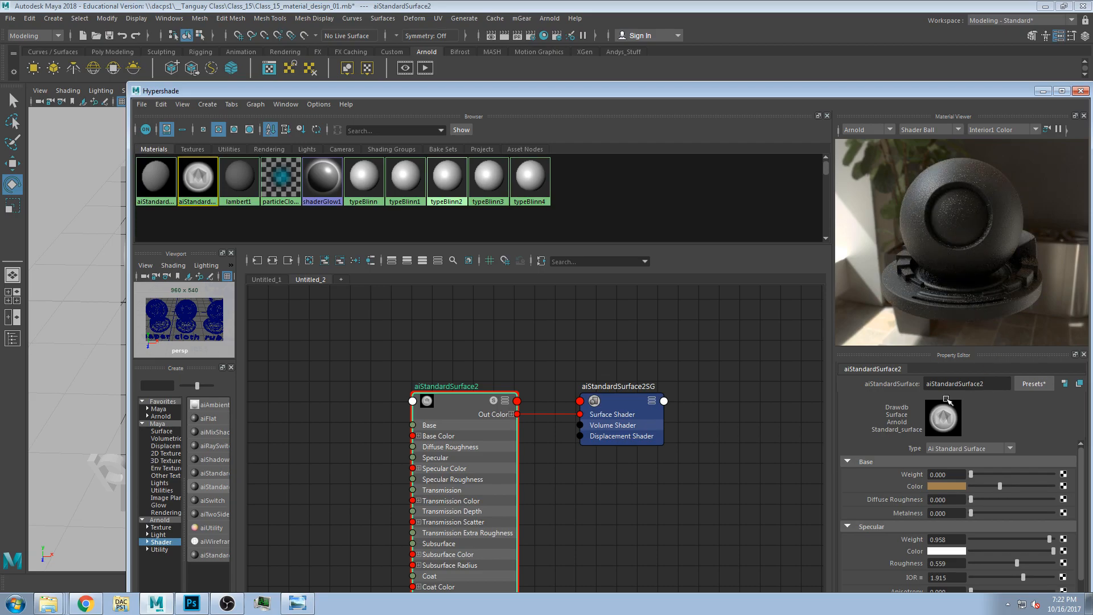
Step: Move the Hypershade window clear of the viewport and frame the rubber shader ball beside the cloth one
drag(882, 92, 829, 19)
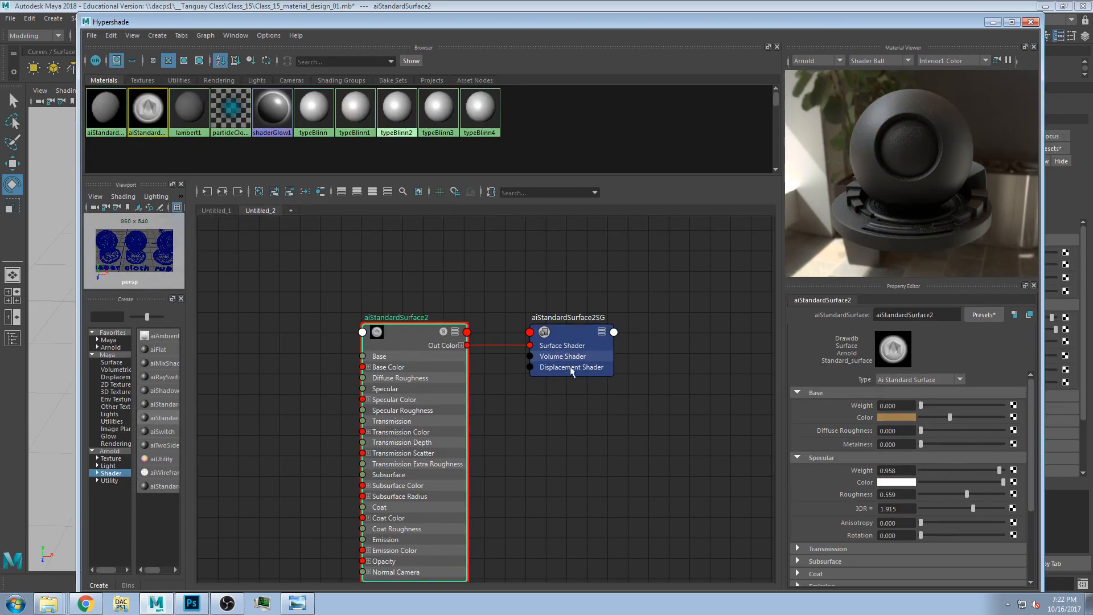
drag(393, 22, 874, 100)
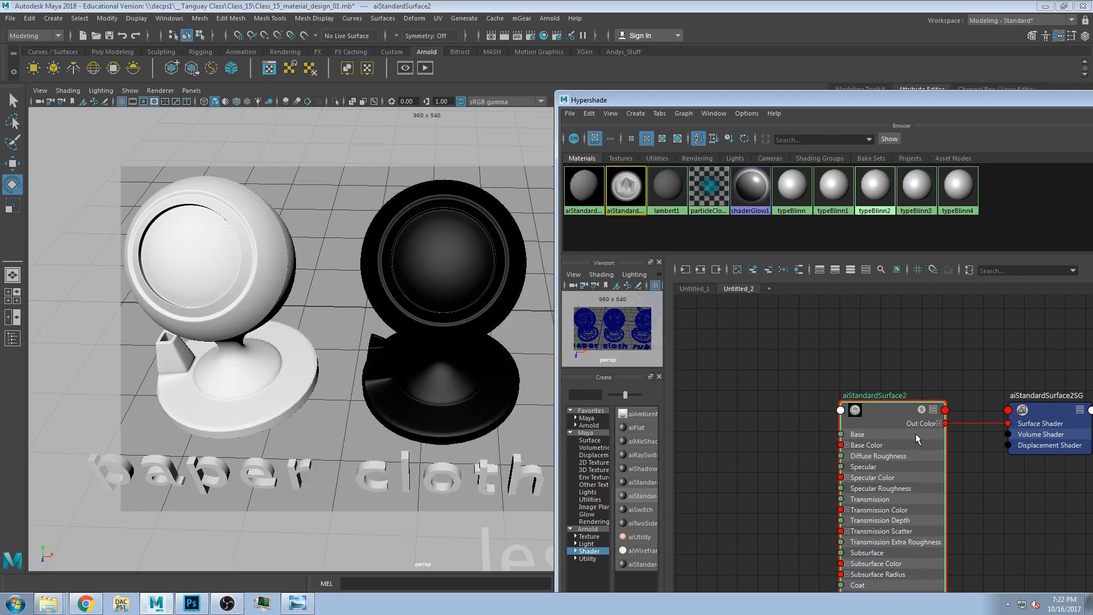
scroll(440, 308, down, 3)
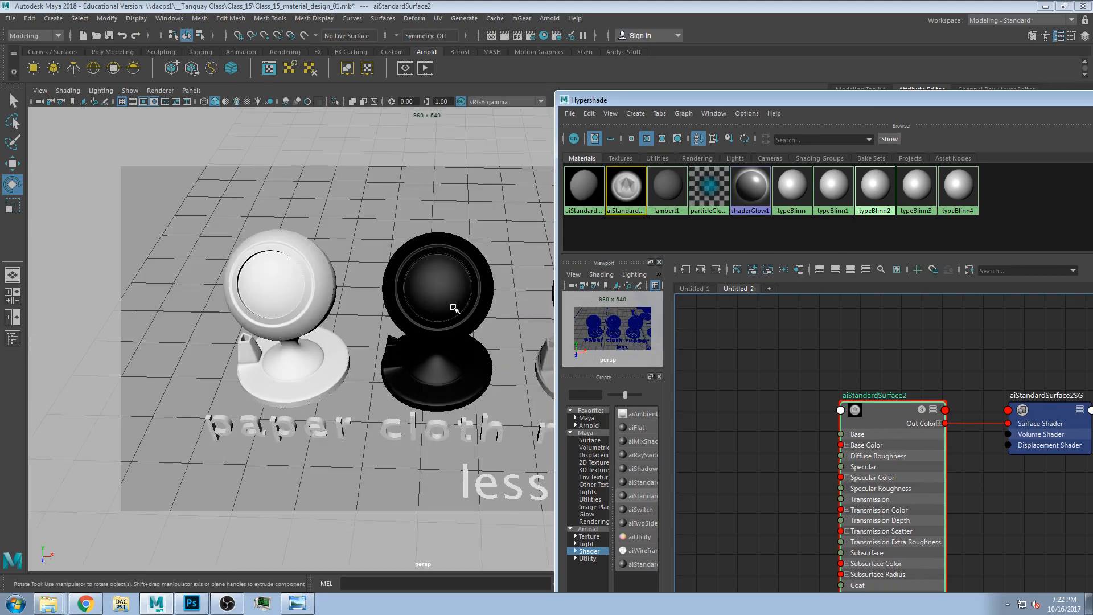
alt+middle_drag(544, 284, 398, 289)
mouse_move(400, 320)
alt+mouse_down()
mouse_move(404, 341)
mouse_move(404, 326)
alt+mouse_up()
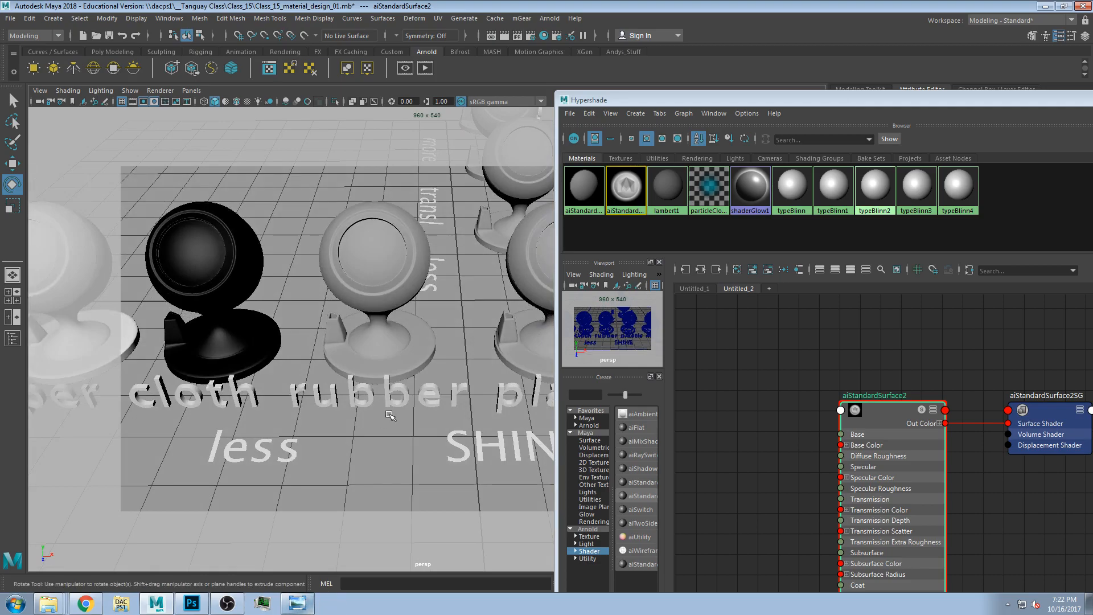
Step: Switch to Windows Photo Viewer and go from the remaining cloth photos through the rubber references to 03_Rubber_05.jpg, clearing the Output Window
click(296, 608)
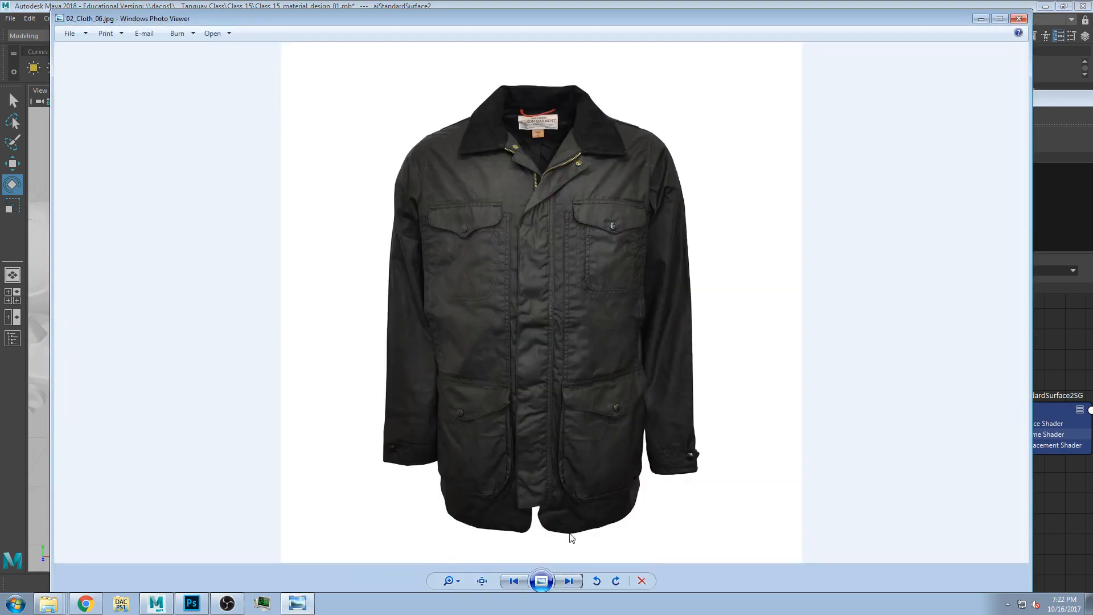
click(568, 581)
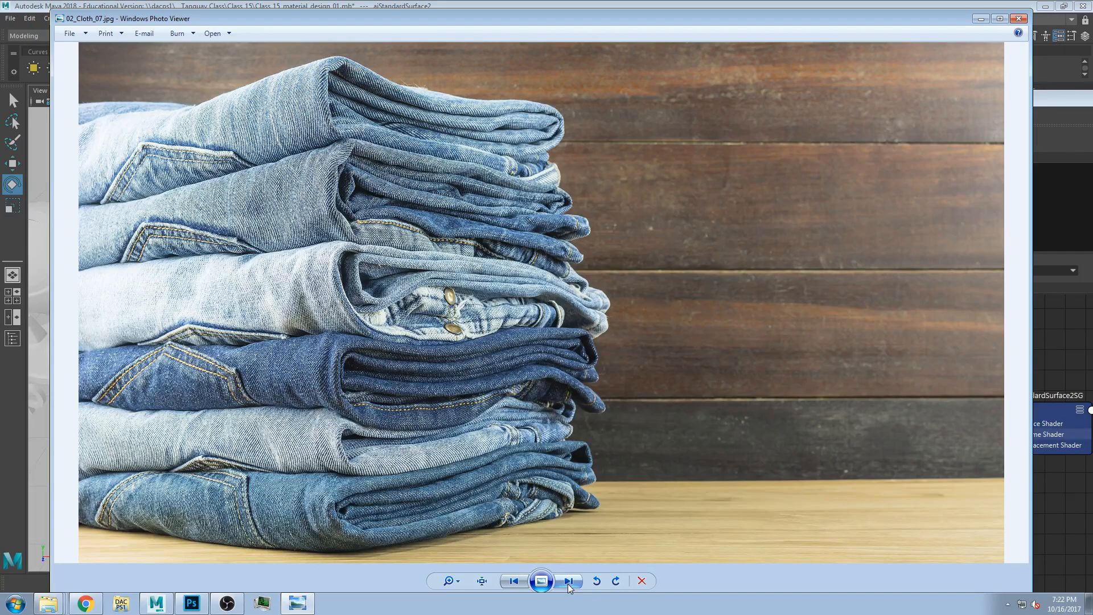
click(569, 582)
click(569, 581)
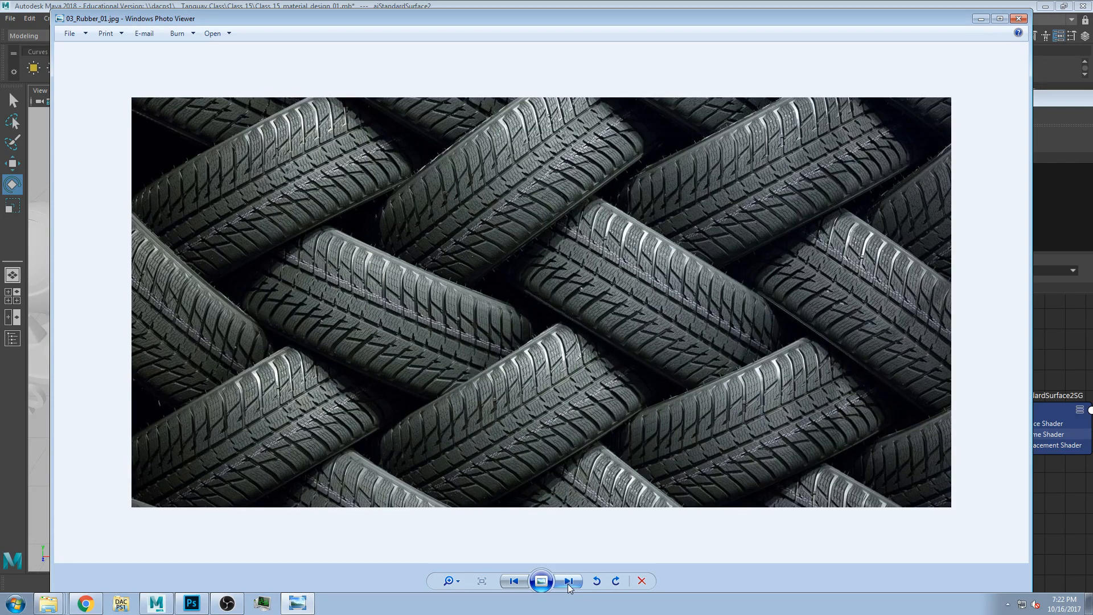
click(569, 582)
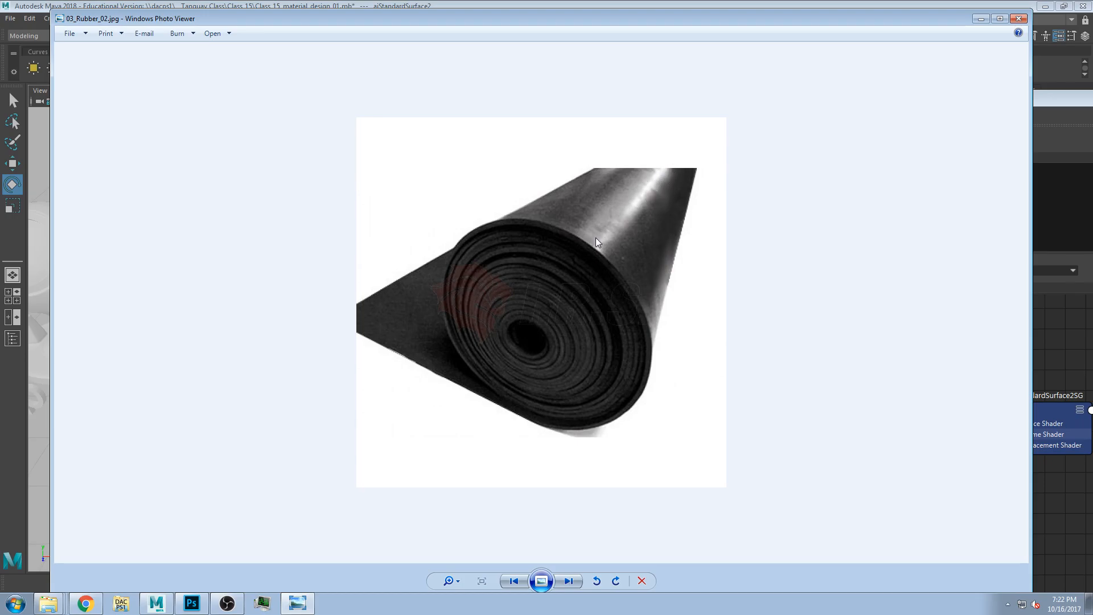
click(568, 581)
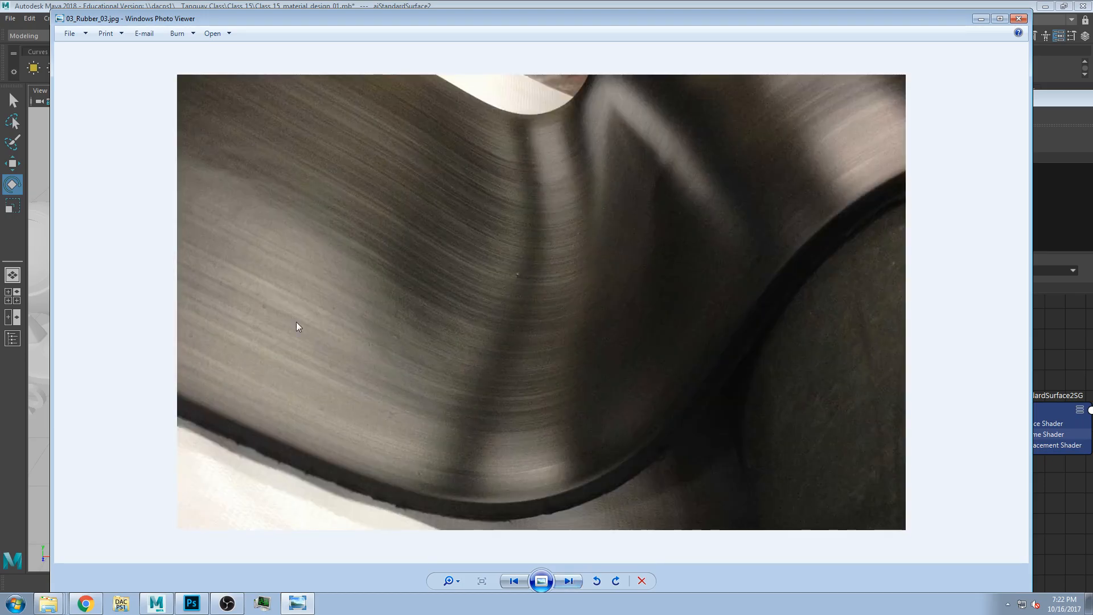
click(569, 581)
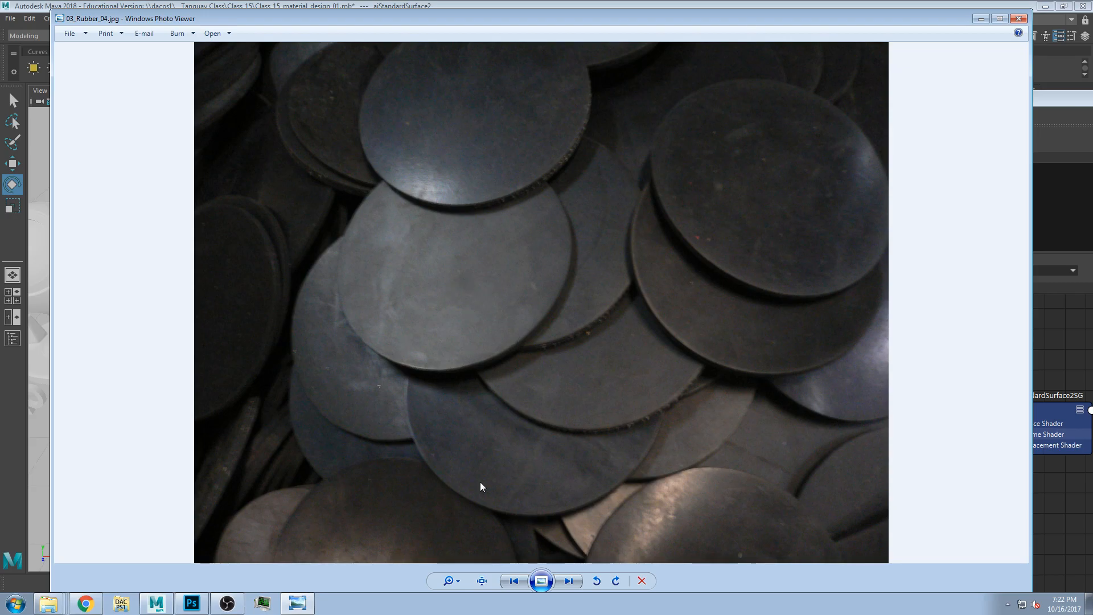
click(568, 581)
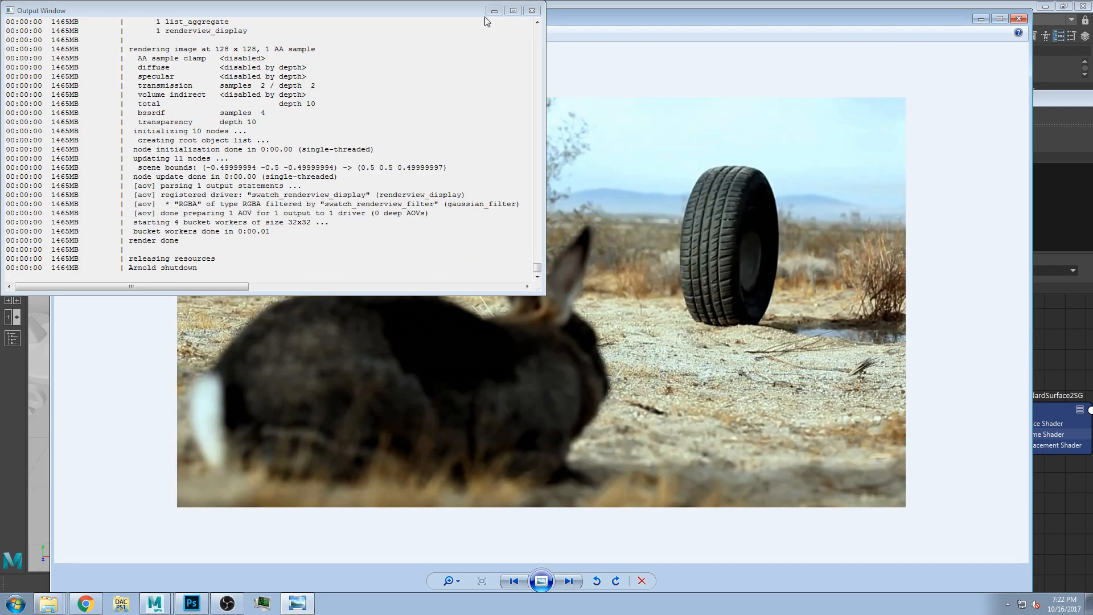
click(620, 308)
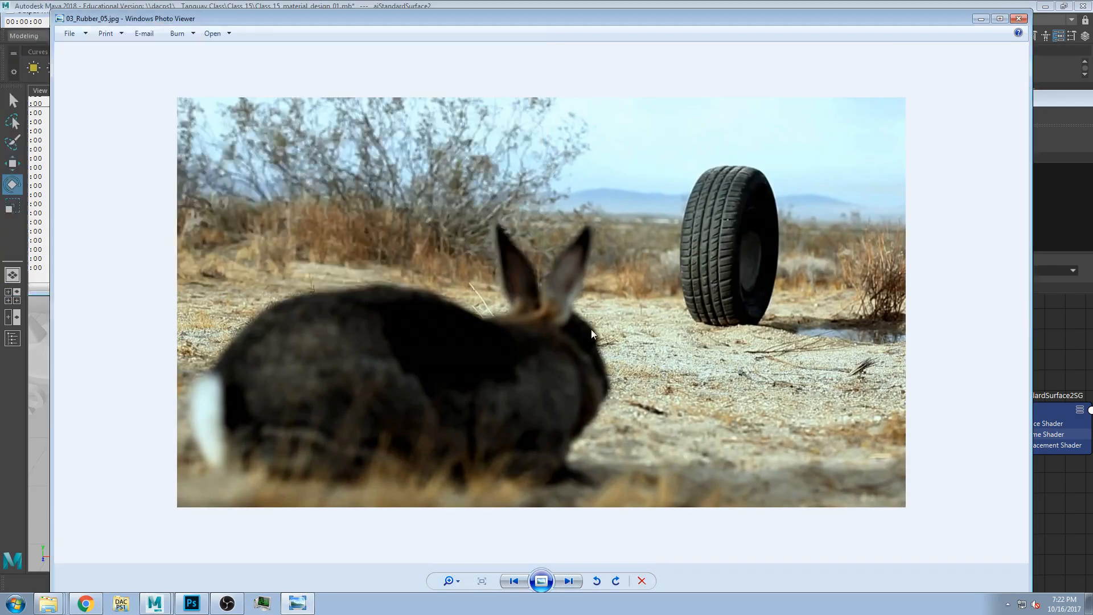
Step: Go back through the rubber references to the stacked tires in 03_Rubber_01.jpg
click(568, 581)
click(512, 581)
click(510, 580)
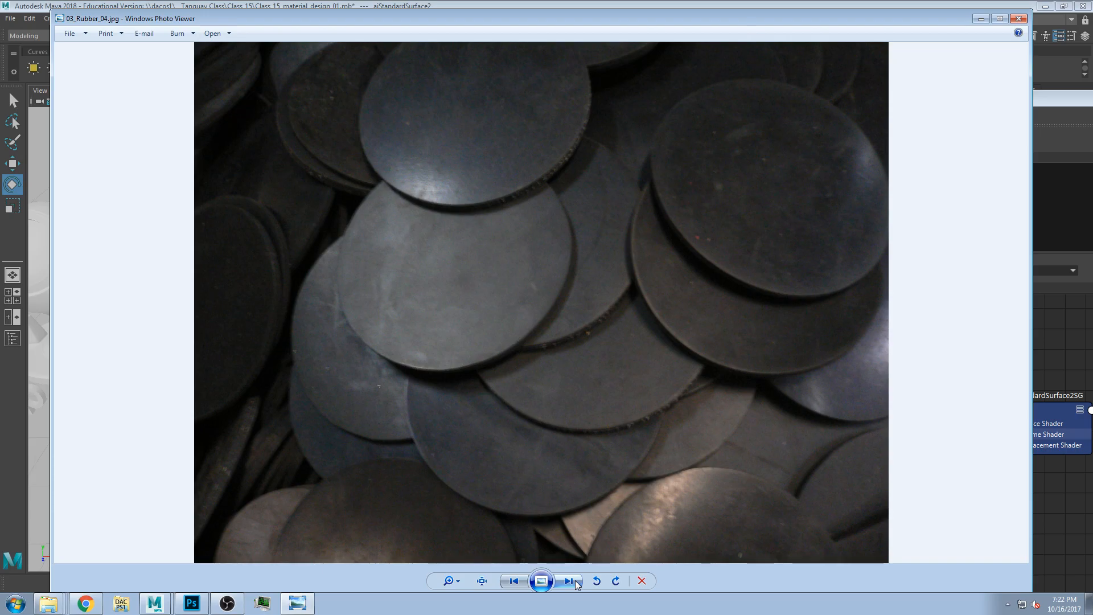
click(513, 581)
click(514, 581)
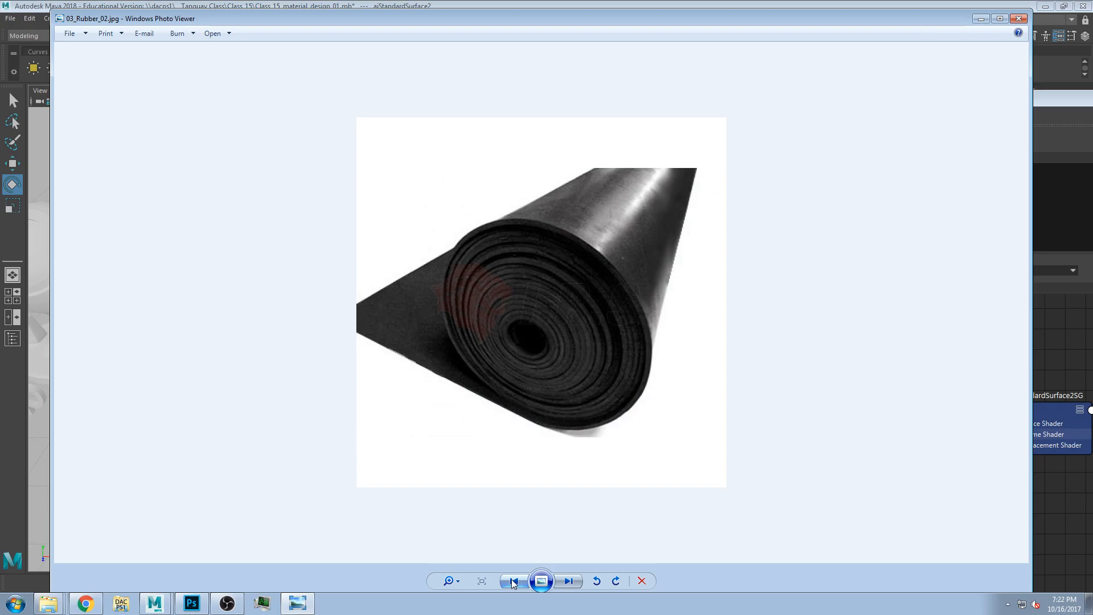
click(514, 582)
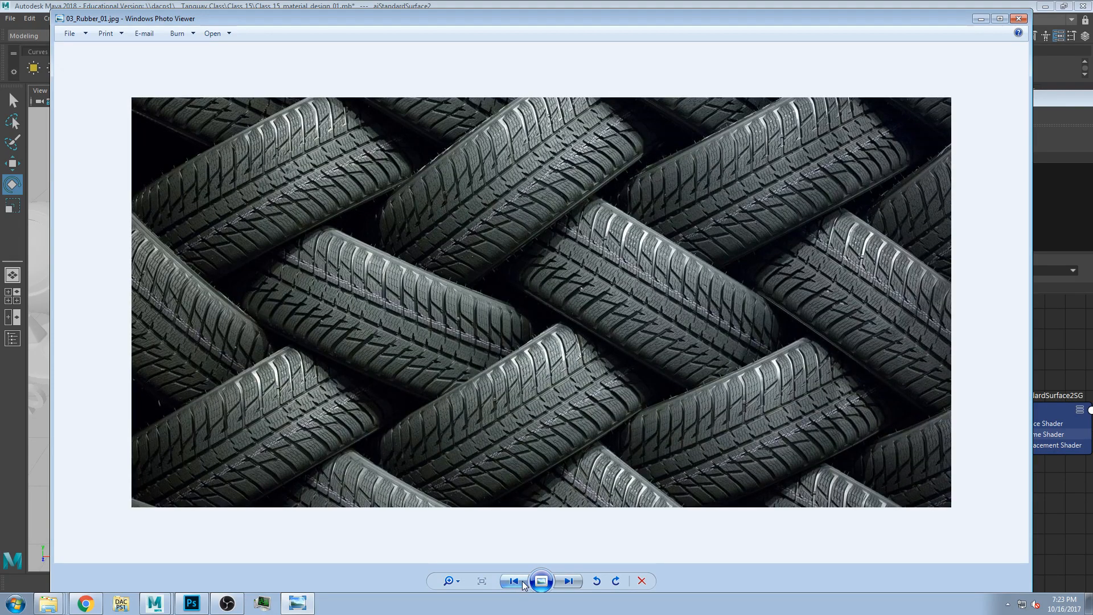
Step: Compare the highlights on the rubber roll, the rubber sheet close-up and the stacked tires in 03_Rubber_01.jpg to 03_Rubber_03.jpg
click(516, 582)
click(566, 581)
click(573, 580)
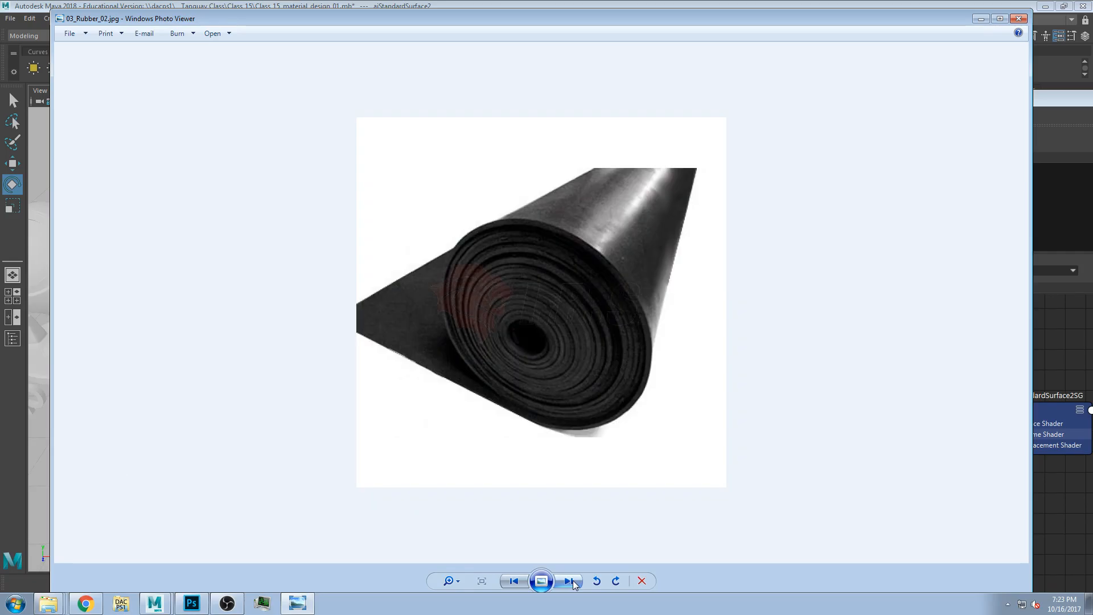
click(573, 580)
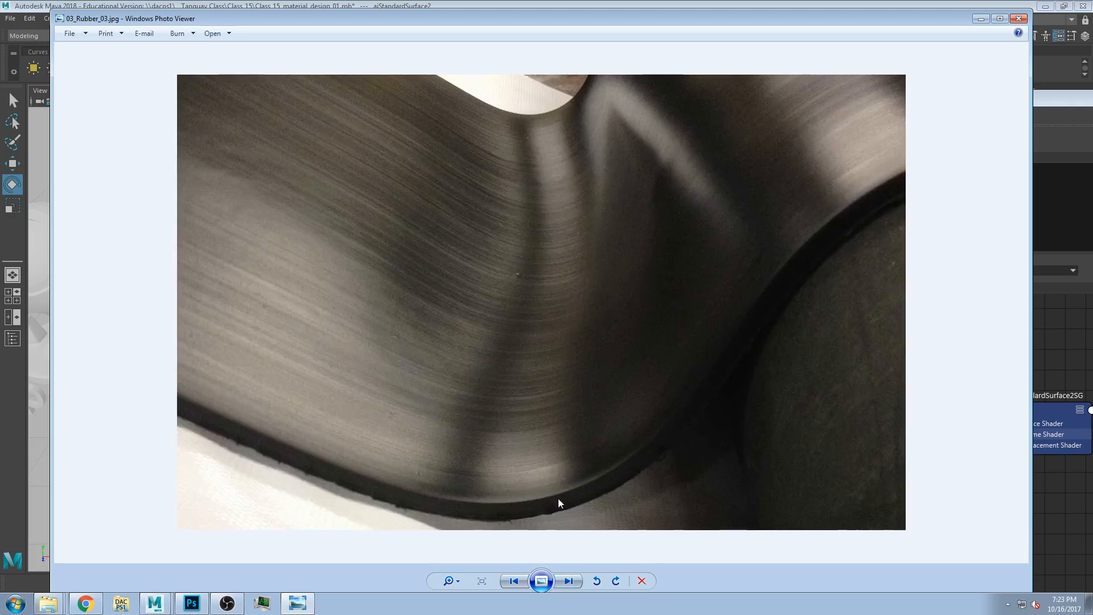
click(513, 581)
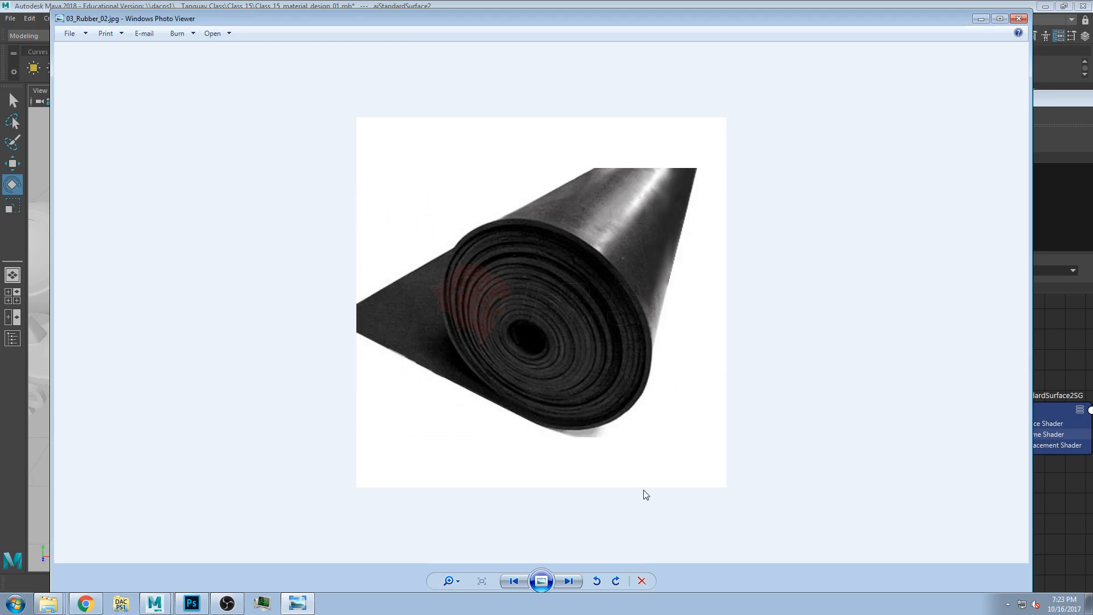
click(568, 581)
click(515, 582)
click(513, 581)
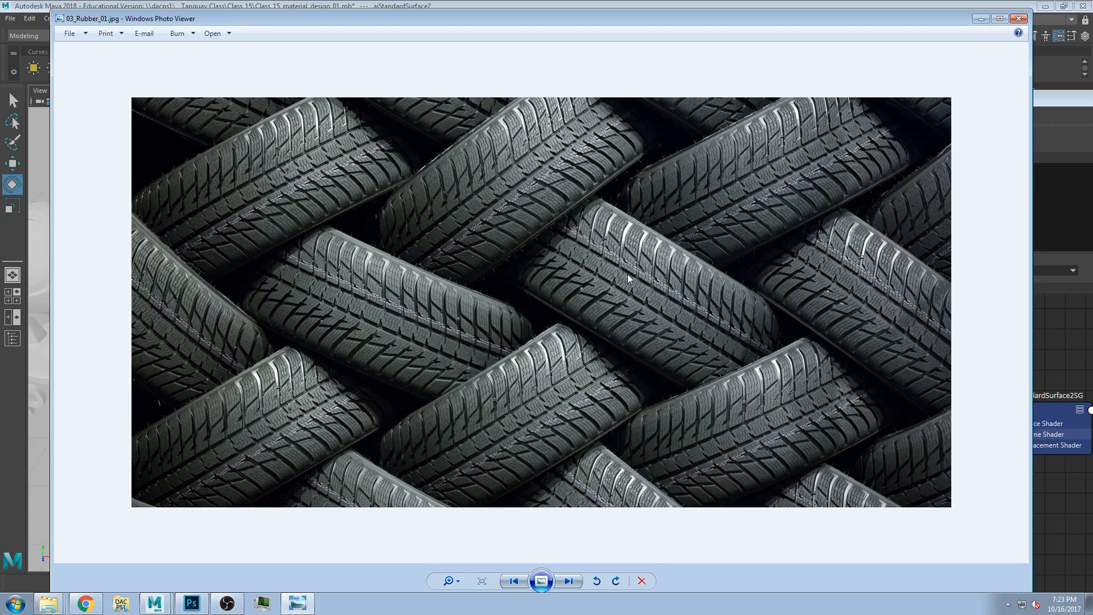
Step: Inspect the tire tread highlights in 03_Rubber_01.jpg up close, then zoom back out
click(453, 581)
drag(453, 580, 453, 567)
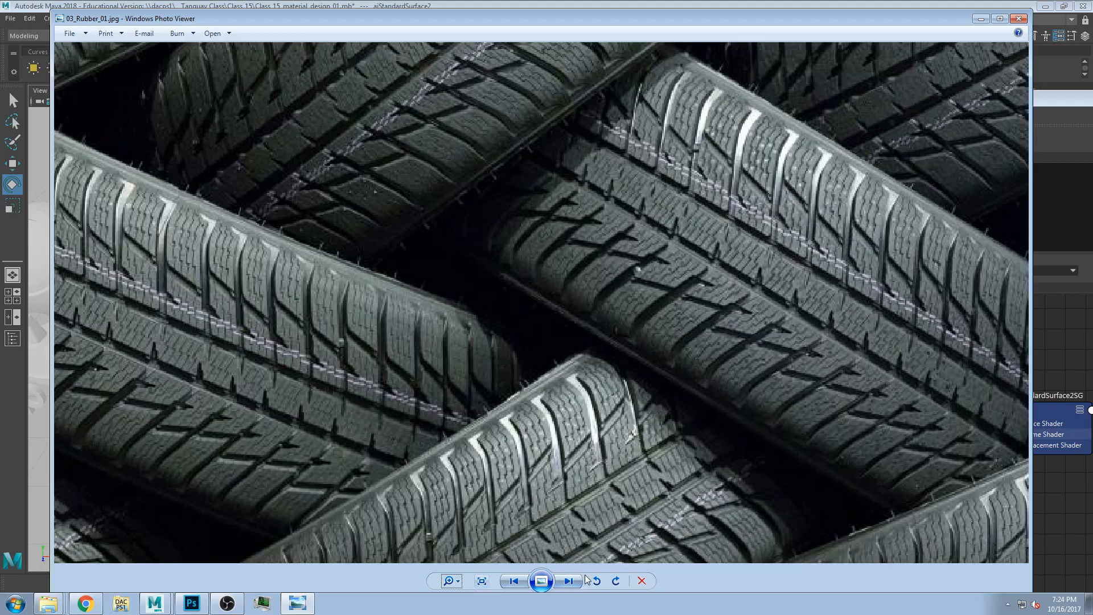
click(457, 581)
drag(460, 563, 461, 590)
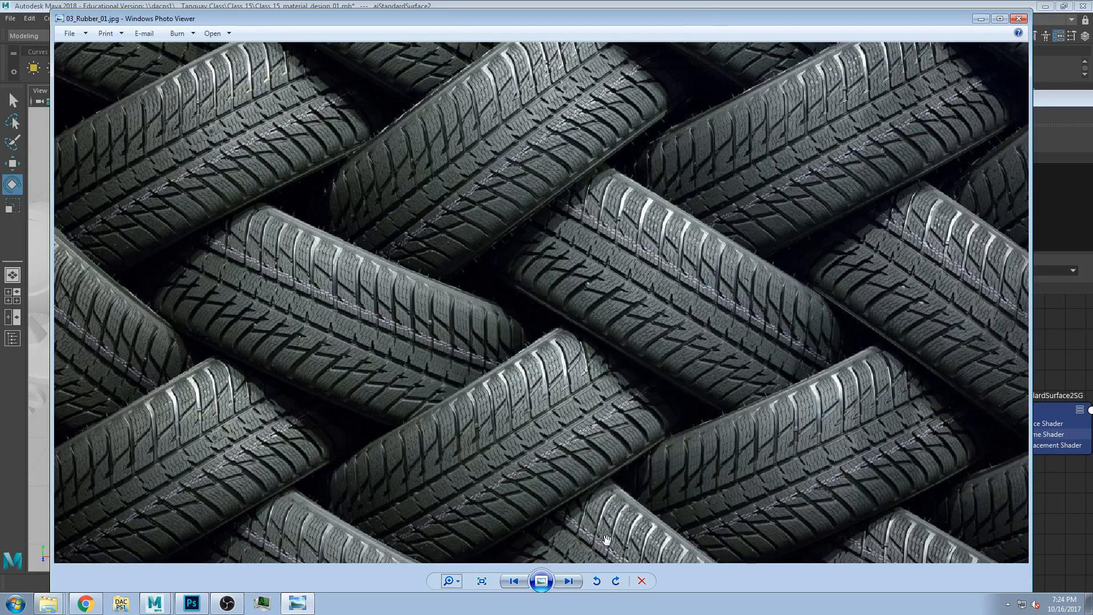
Step: Compare the rubber discs in 03_Rubber_04.jpg with the rubber roll, then advance to the plastic eggs in 04_Plastic_a_02.jpg
click(568, 582)
click(568, 582)
click(569, 582)
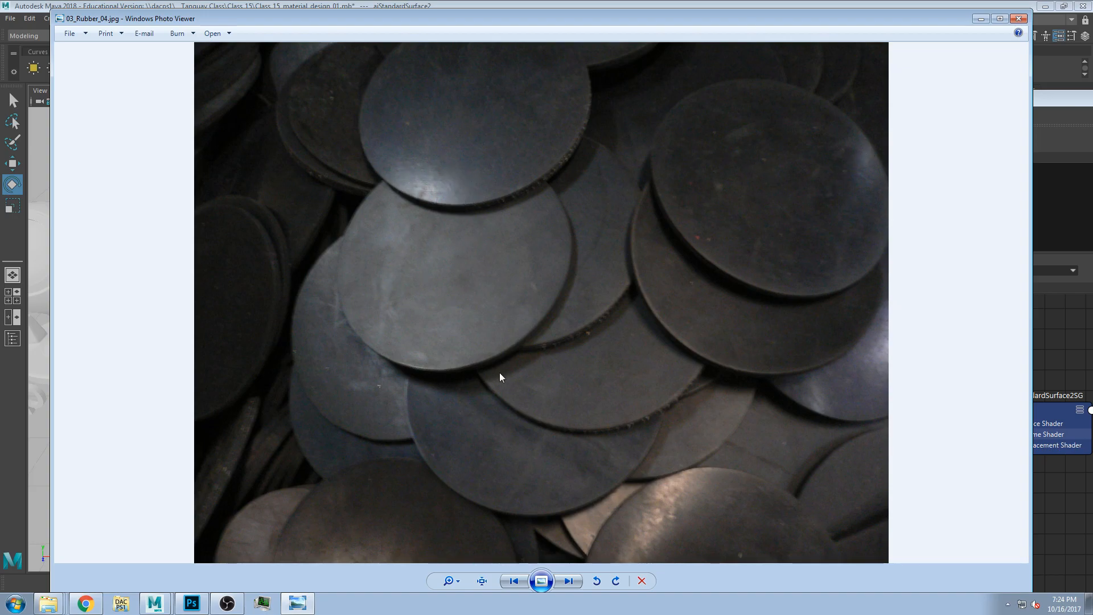
click(515, 580)
click(514, 580)
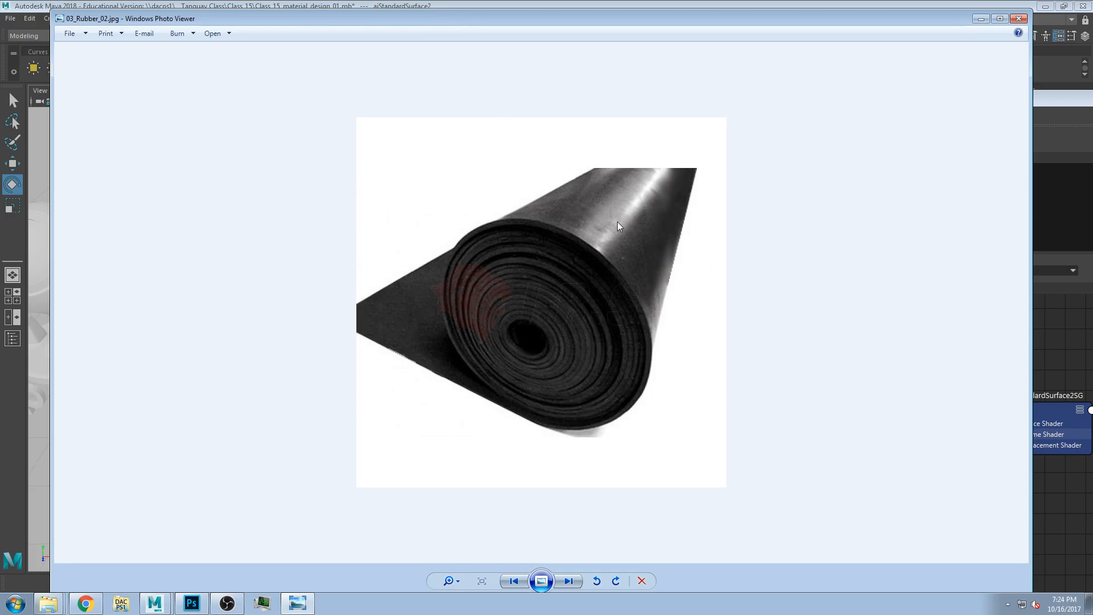
click(568, 581)
click(569, 581)
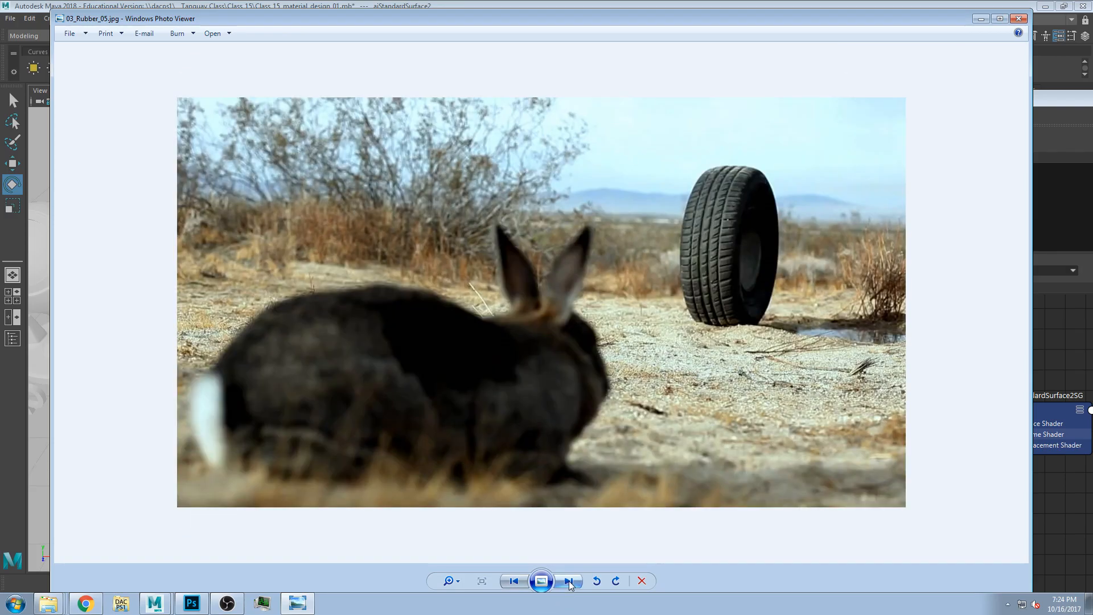
click(569, 580)
click(569, 581)
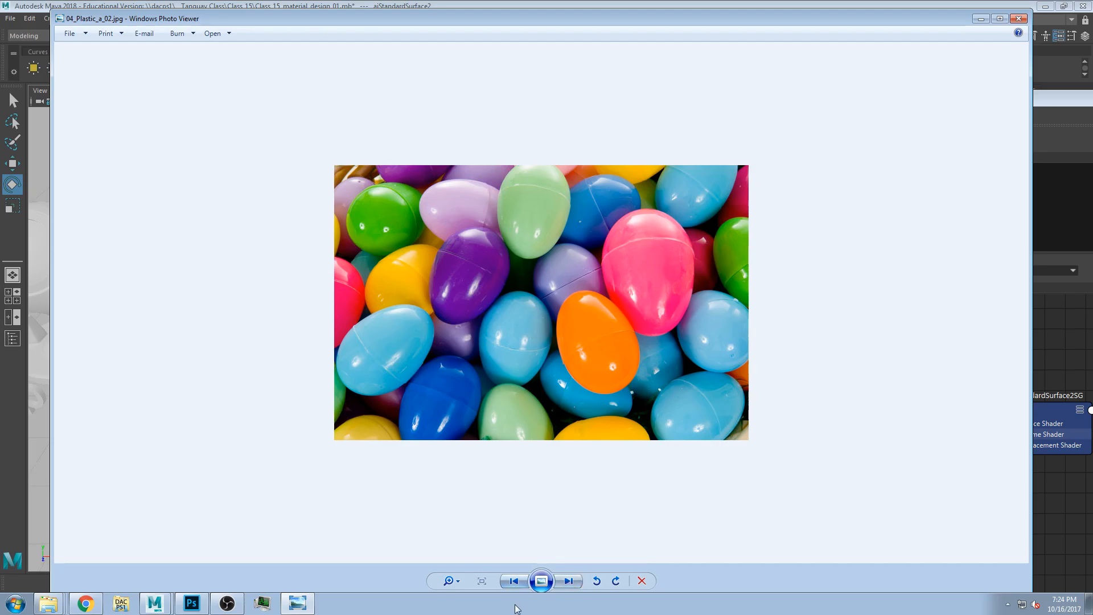
Step: Go back to the rubber discs in 03_Rubber_04.jpg, then switch to Maya
click(514, 580)
click(514, 581)
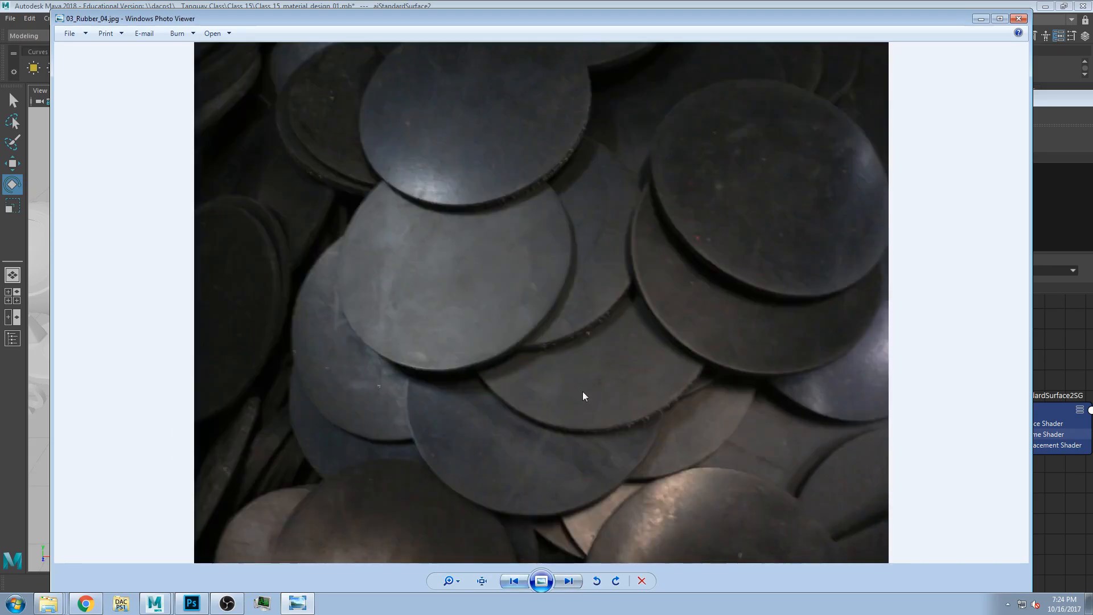
click(412, 5)
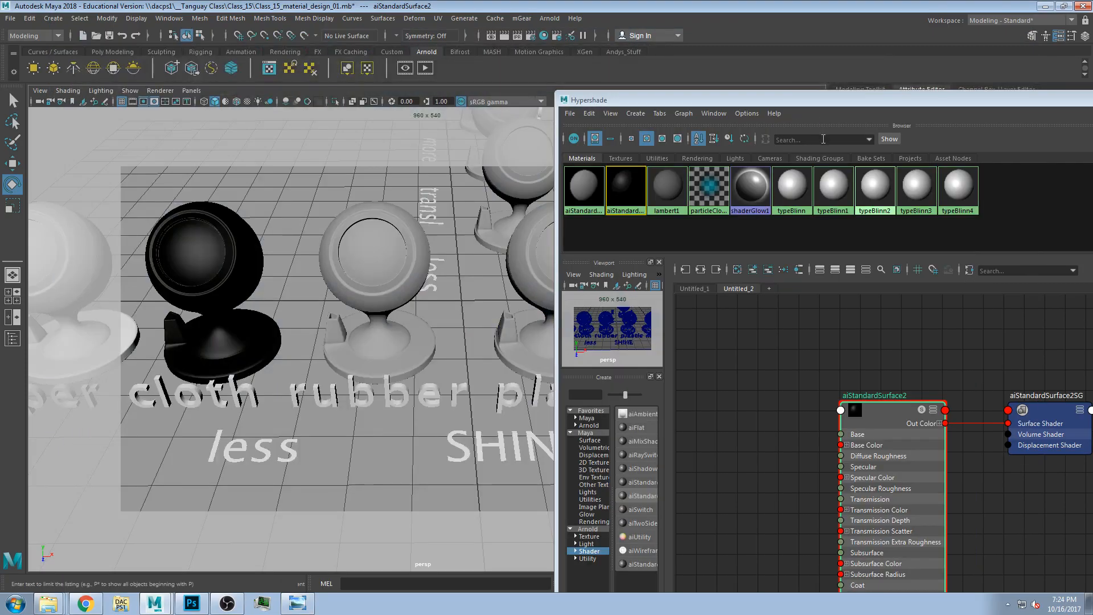
Step: Create an aiStandardSurface material in a new Hypershade graph and name it ai_Rubber
drag(752, 100, 342, 21)
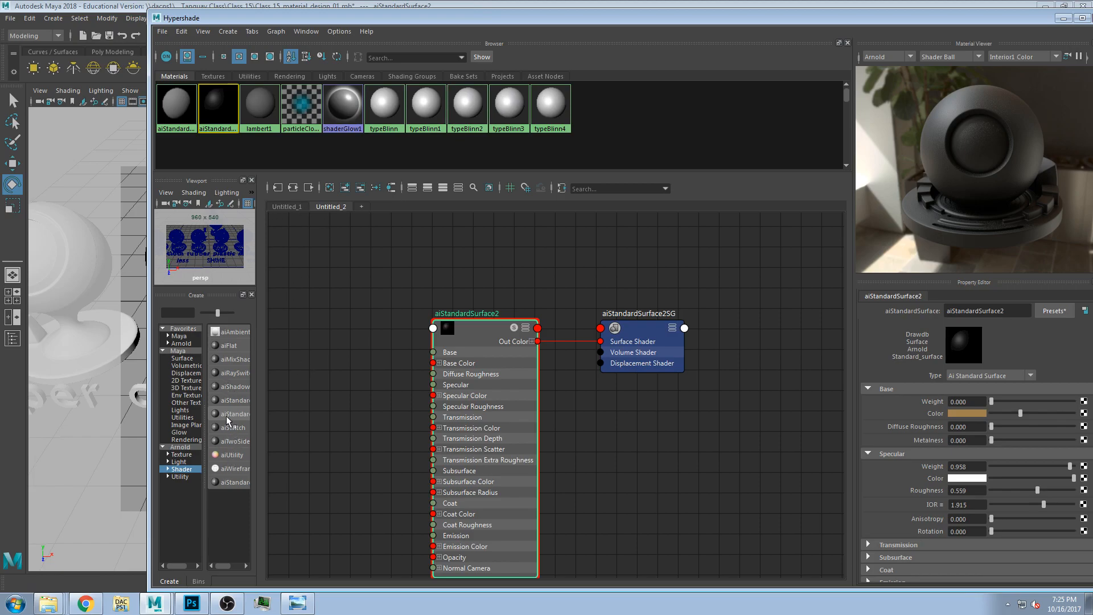
click(361, 207)
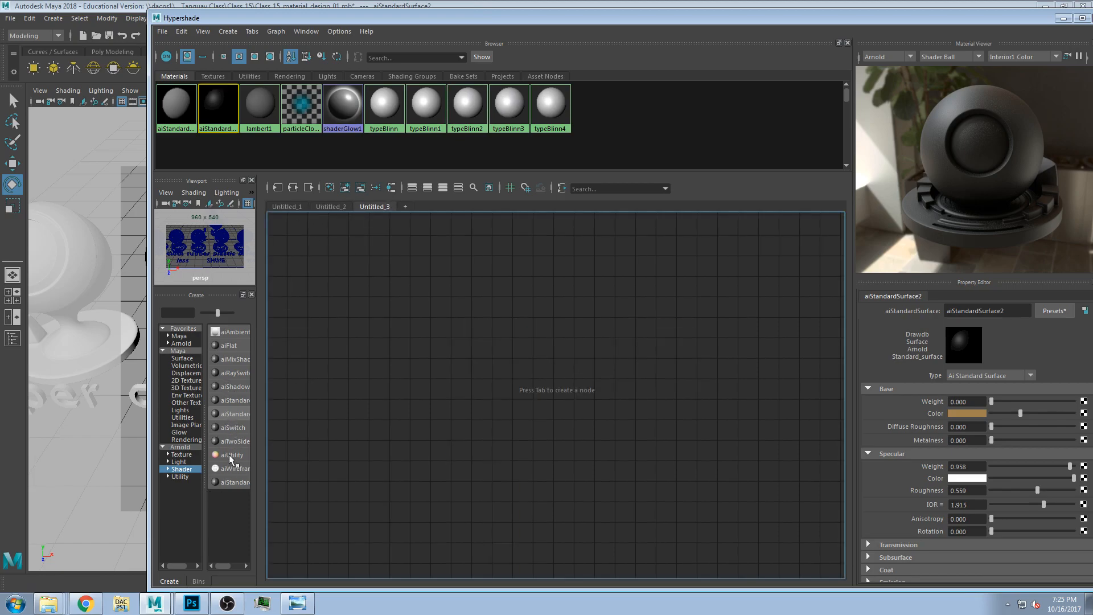
click(230, 414)
drag(959, 311, 1057, 312)
key(BackSpace)
key(BackSpace)
key(BackSpace)
text(_Rubber)
key(Return)
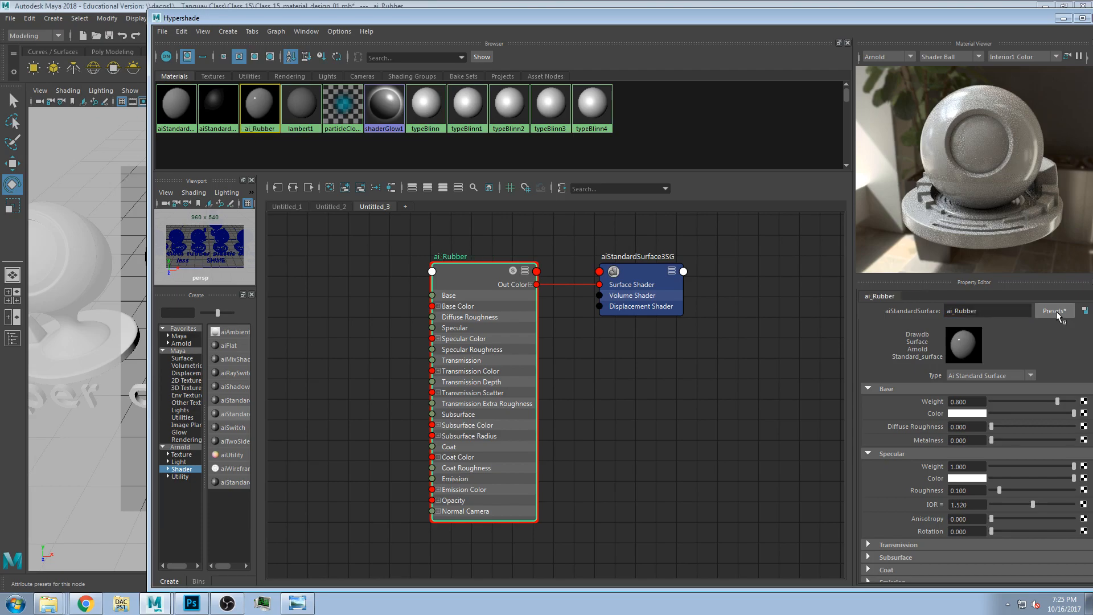
Step: Set ai_Rubber's base weight to 0 and its specular roughness to 0.385
drag(1058, 402, 991, 402)
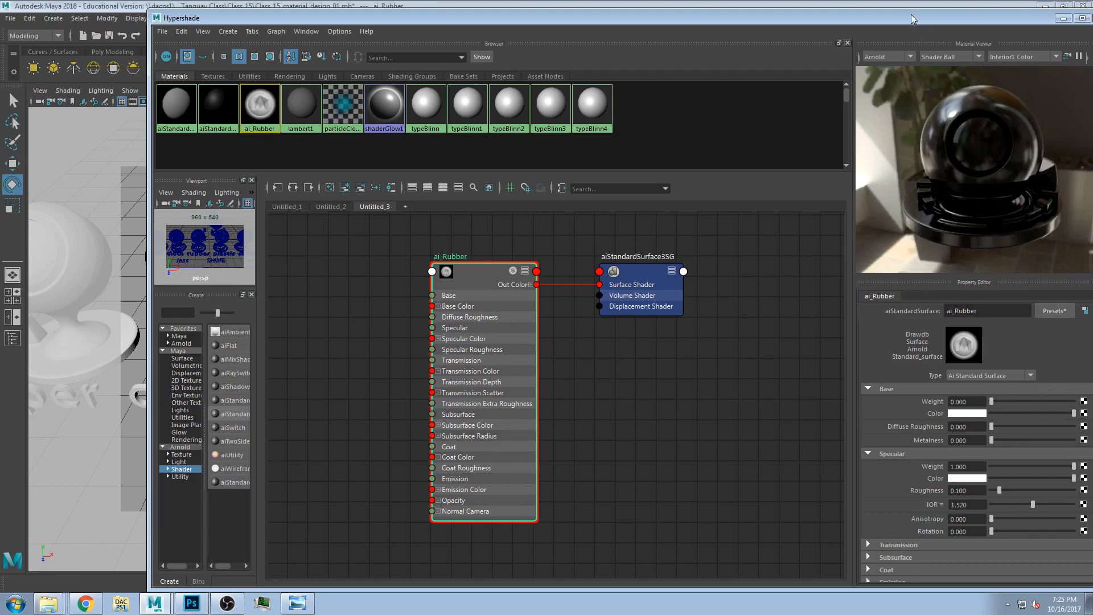
drag(915, 18, 843, 20)
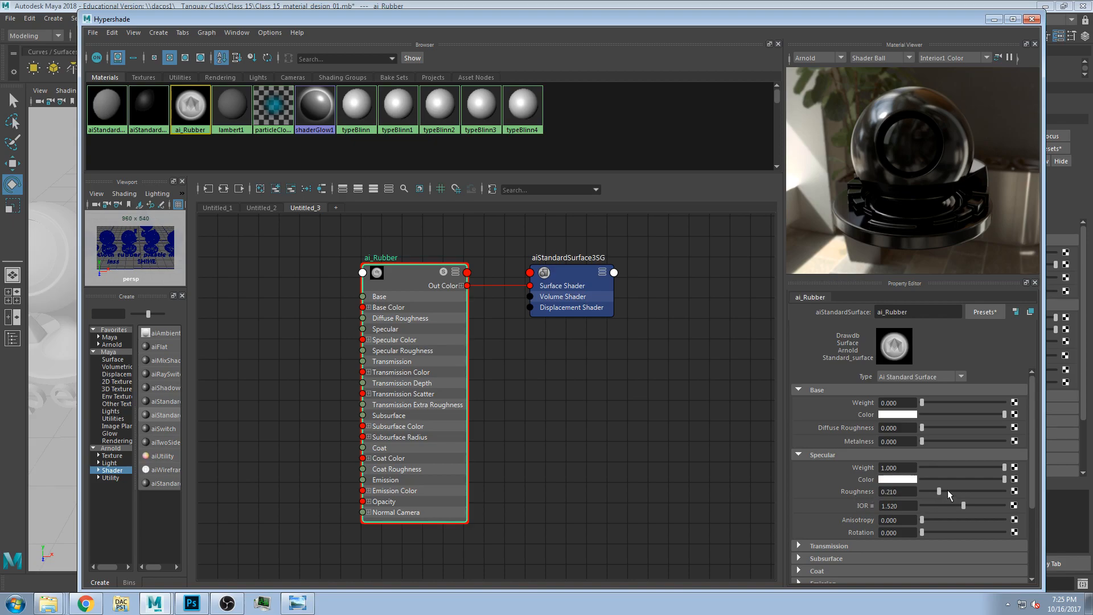
drag(951, 488, 960, 490)
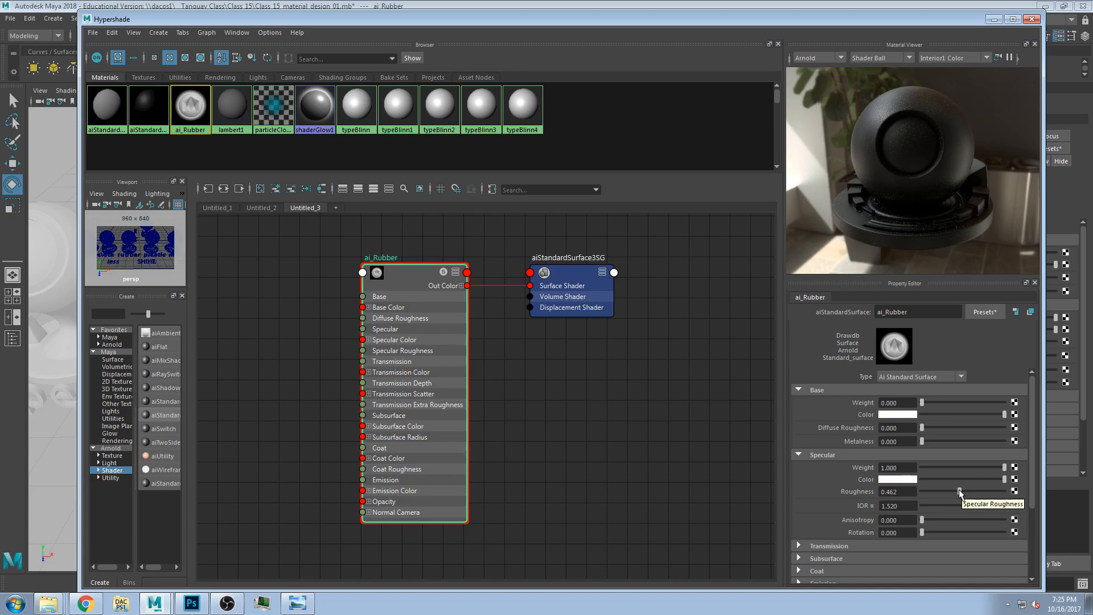
drag(896, 491, 876, 491)
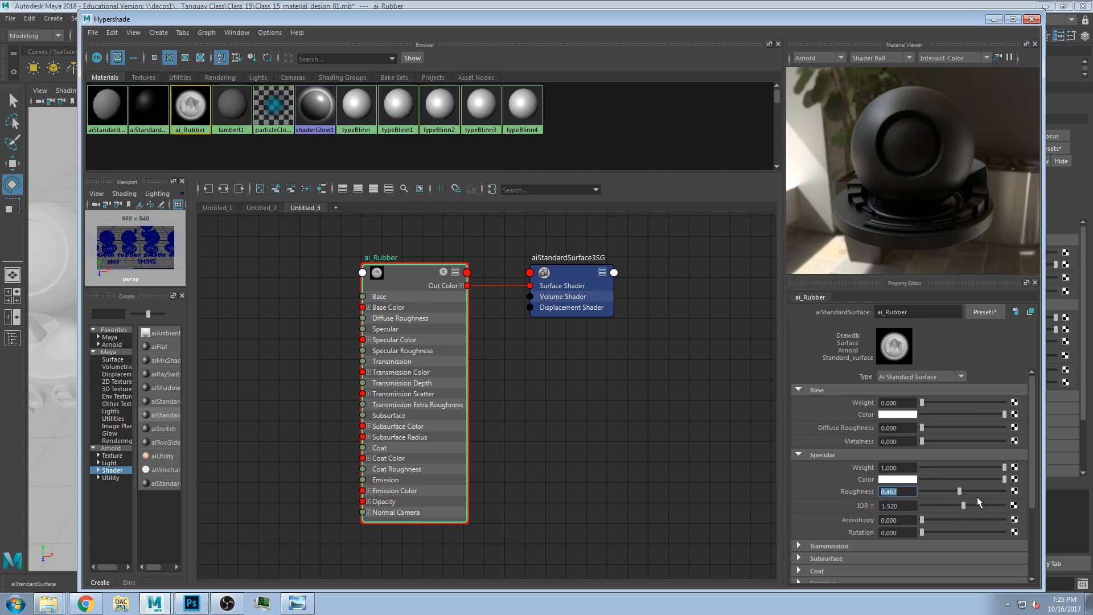
drag(955, 489, 952, 489)
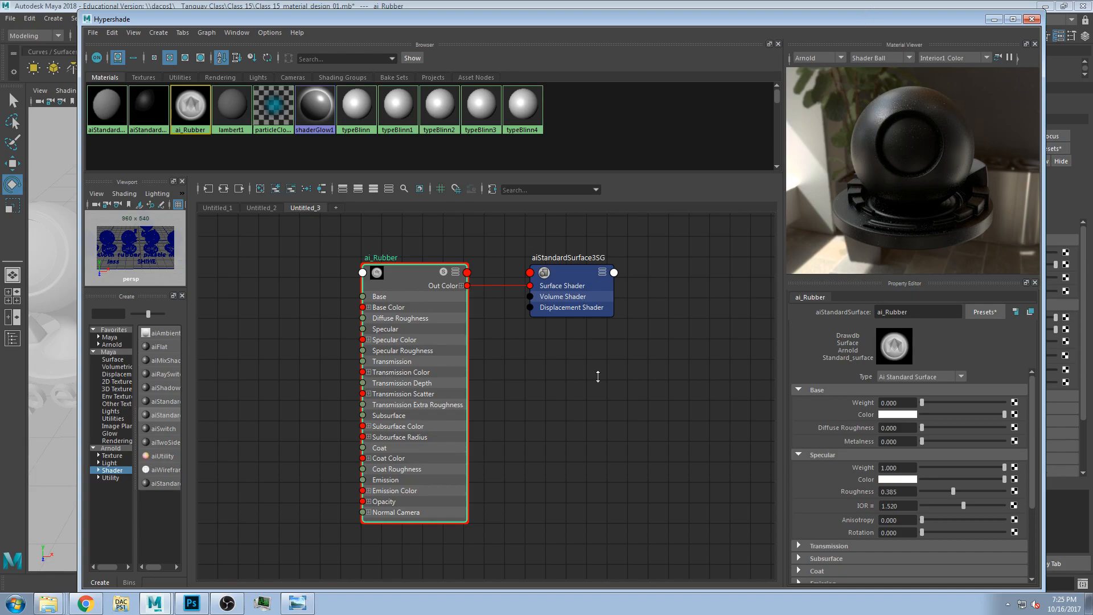
Step: Compare ai_Rubber with the rubber disc photo, then preview it under the Interior2 Color and Exterior1 Color environments
click(297, 603)
drag(832, 20, 847, 254)
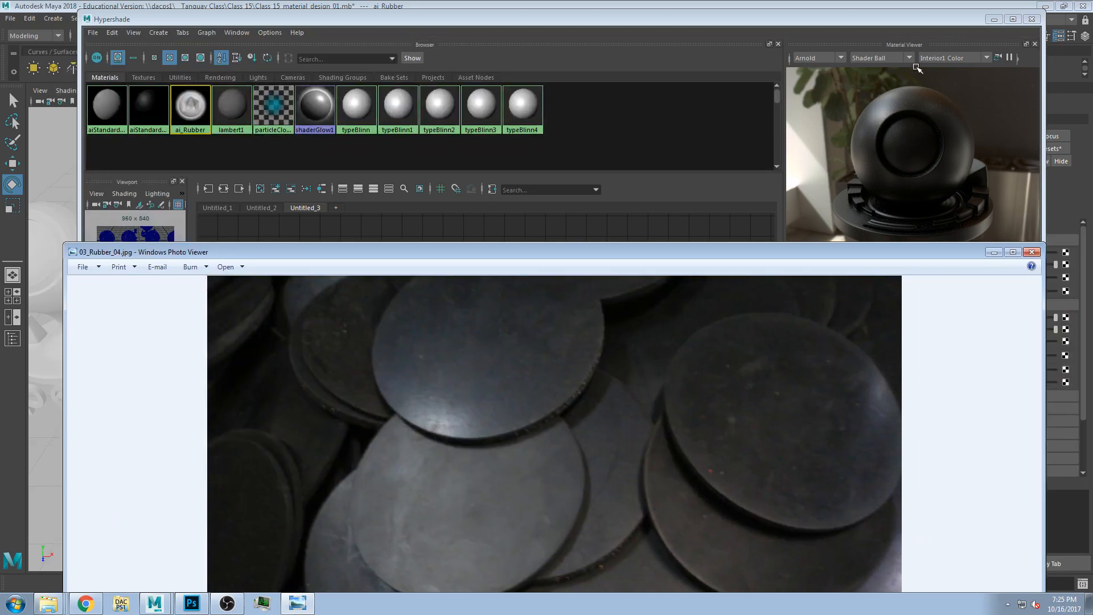
click(962, 59)
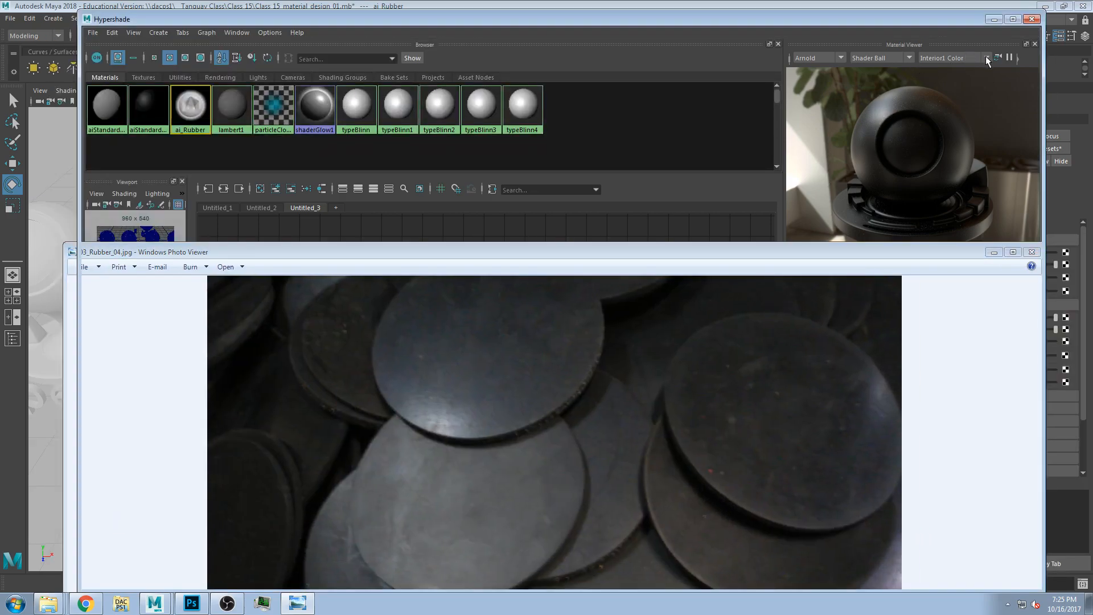
click(986, 56)
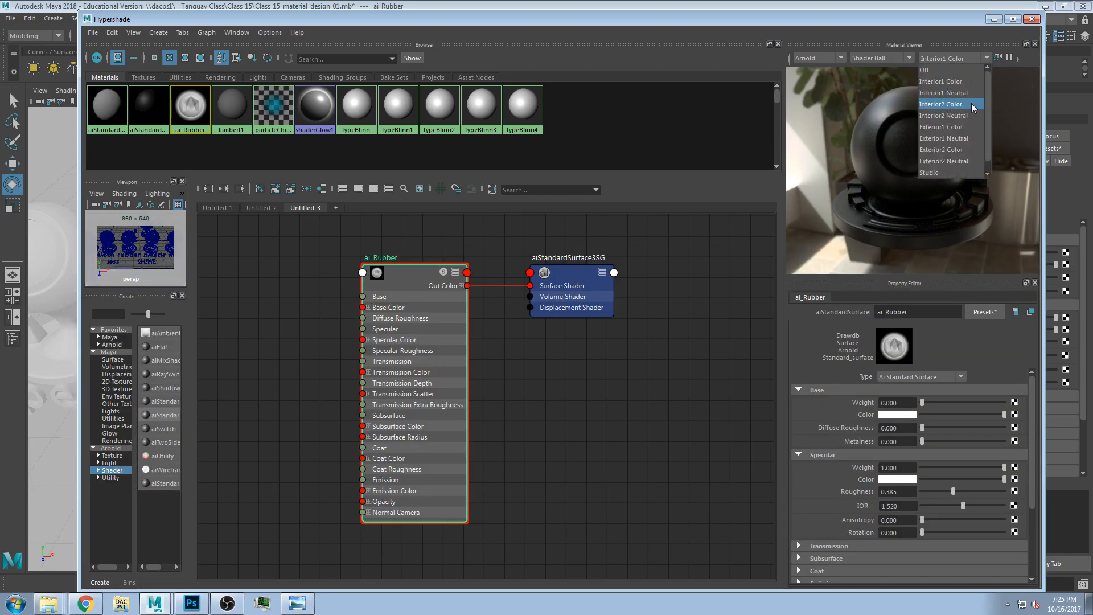
click(967, 104)
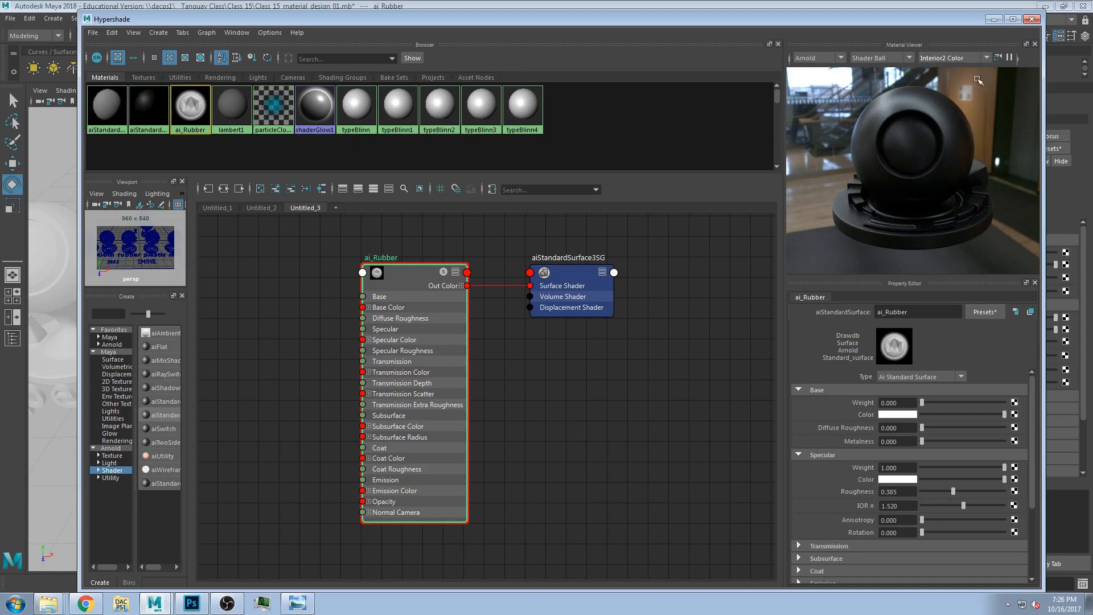
click(987, 59)
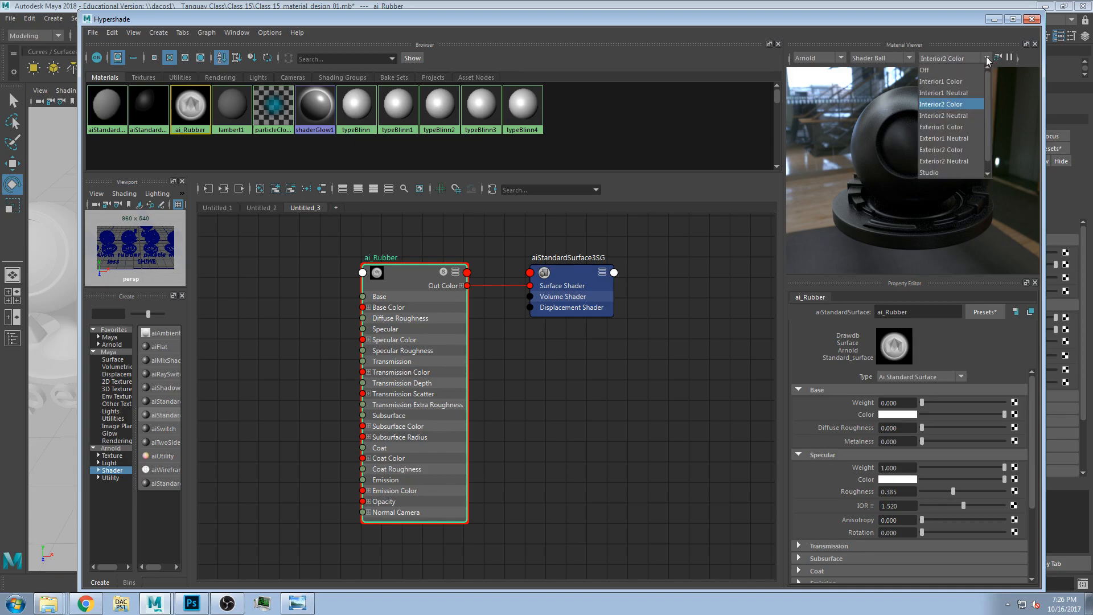
click(971, 127)
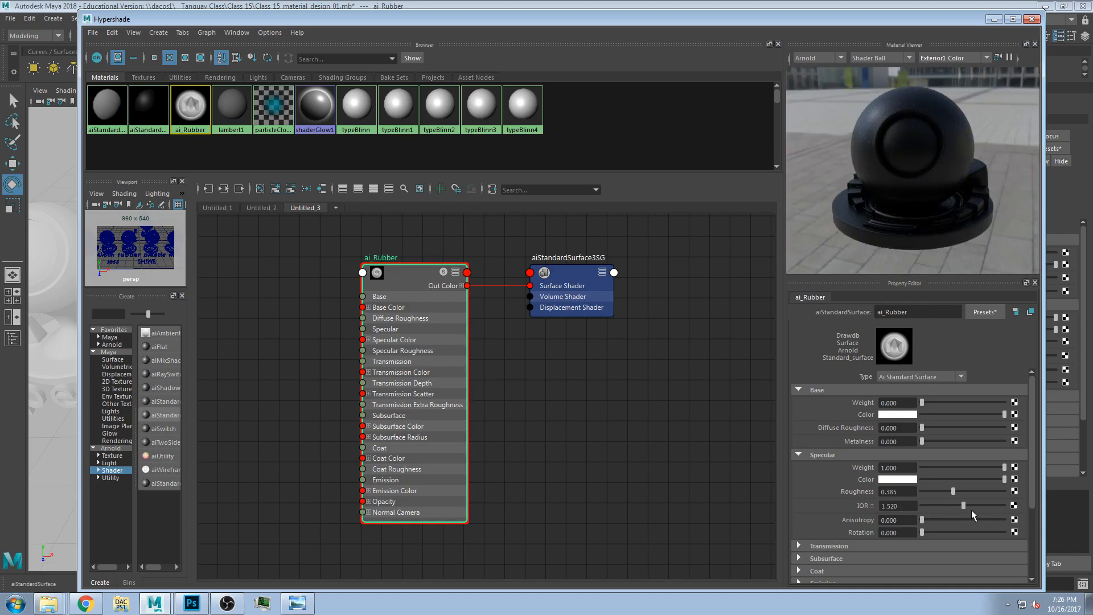
Step: Set ai_Rubber's specular IOR to 1.766
drag(965, 503, 977, 504)
click(950, 102)
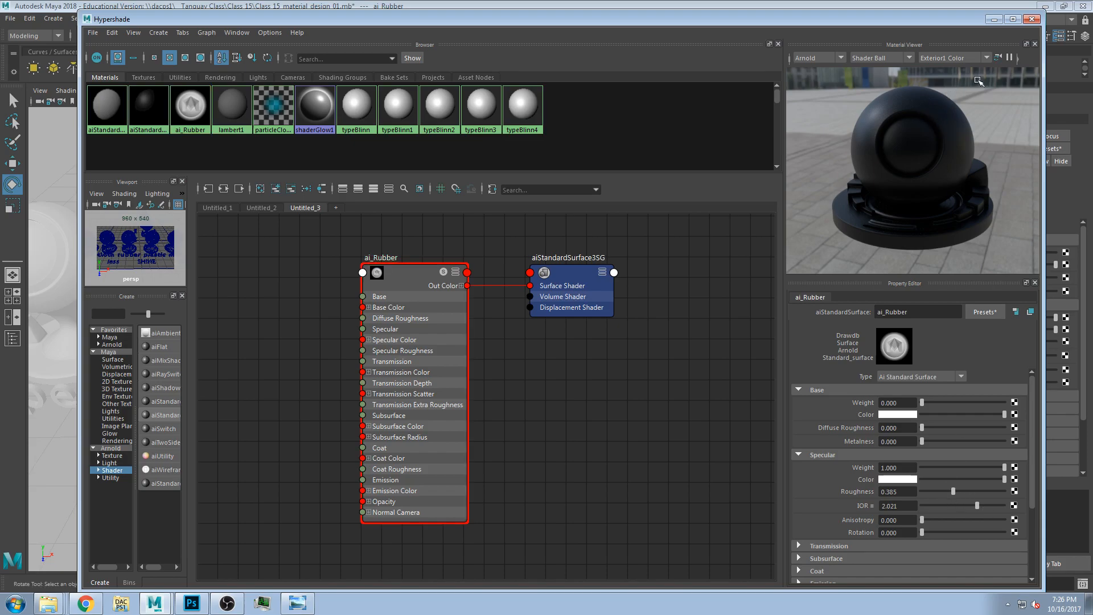
click(969, 505)
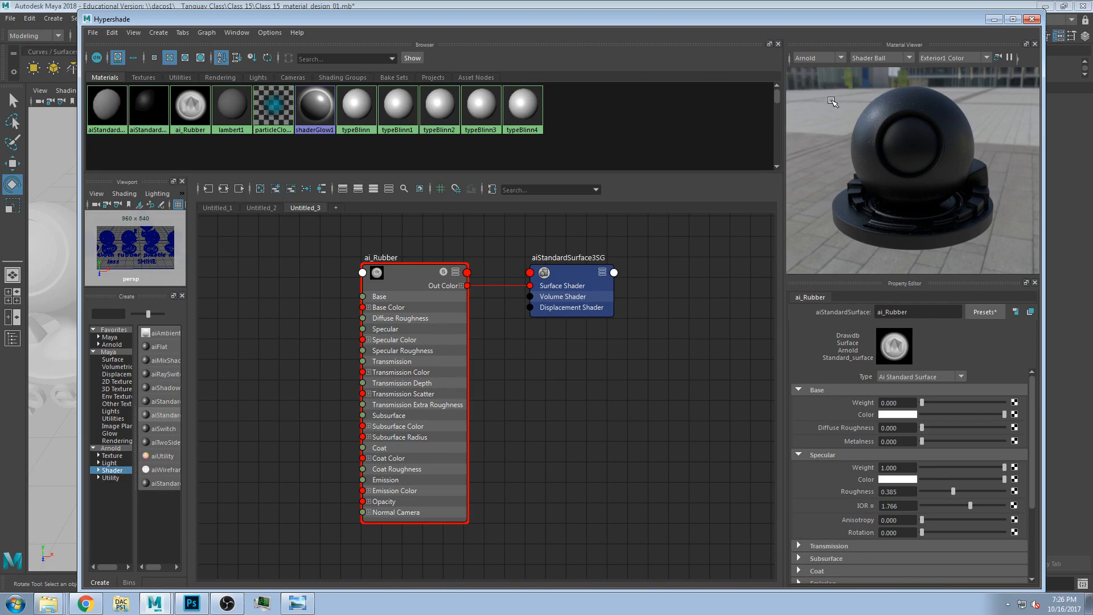
Step: Check the scene behind the Hypershade, then move ai_Rubber and its shading group to make room for input nodes
drag(709, 21, 778, 290)
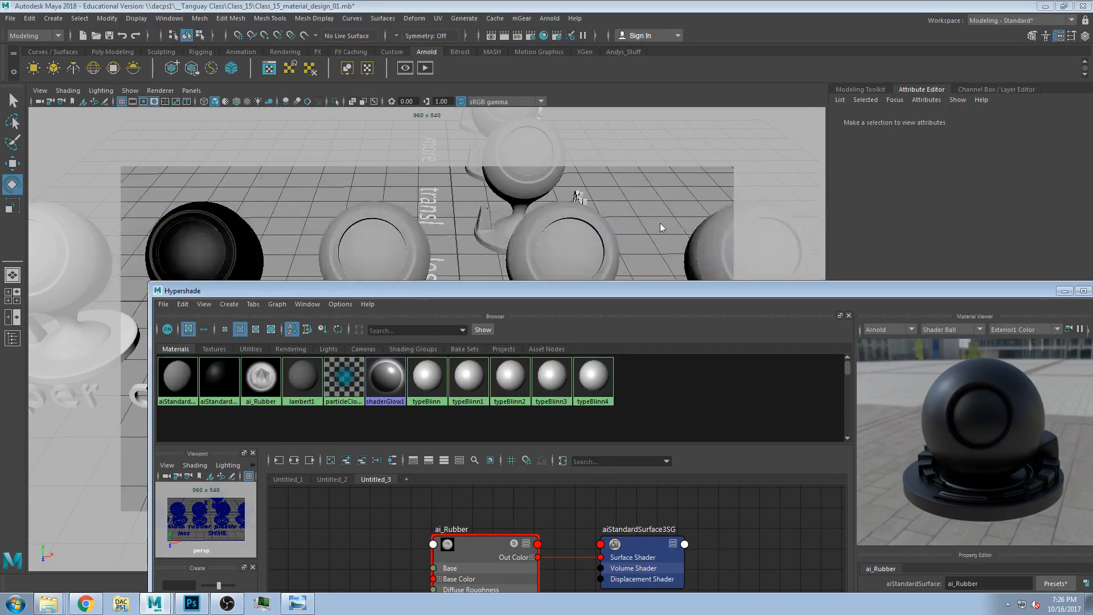
drag(661, 227, 830, 179)
middle_drag(382, 242, 378, 246)
drag(689, 173, 191, 56)
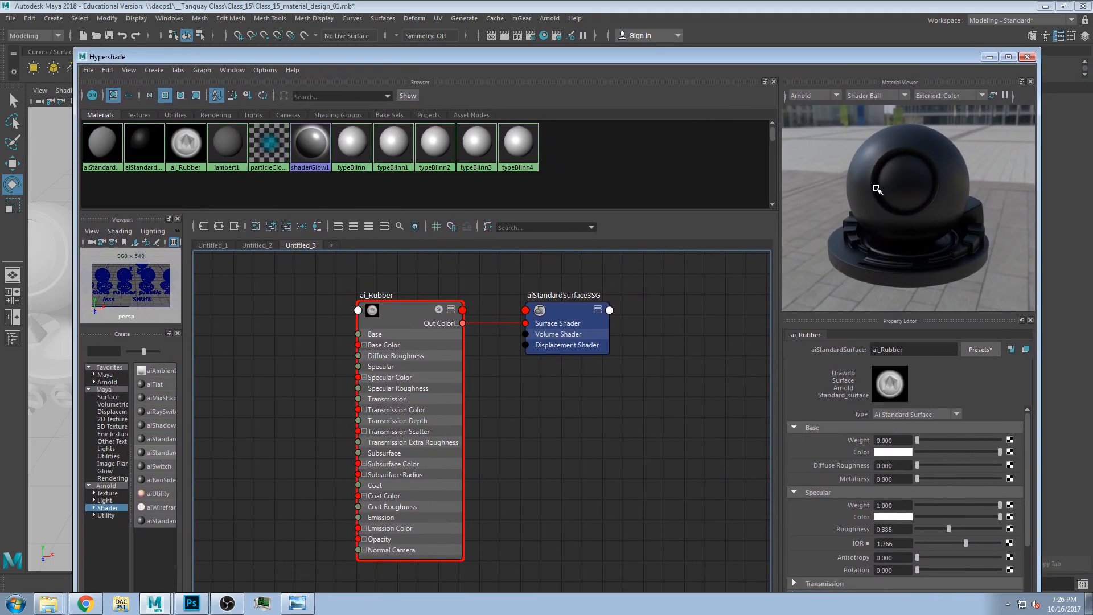
drag(546, 310, 634, 277)
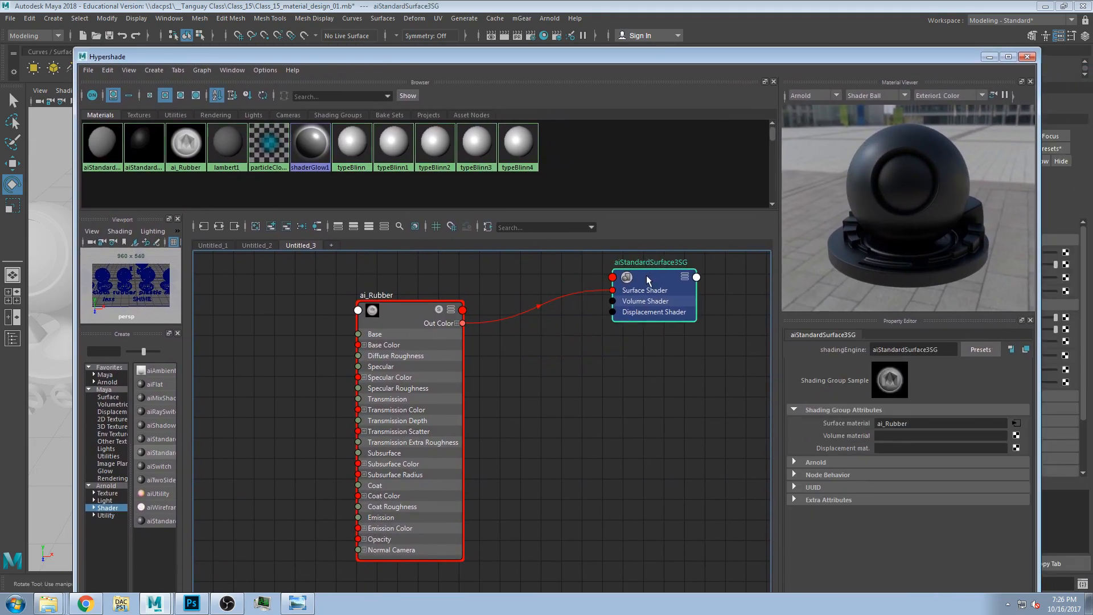
drag(406, 307, 467, 317)
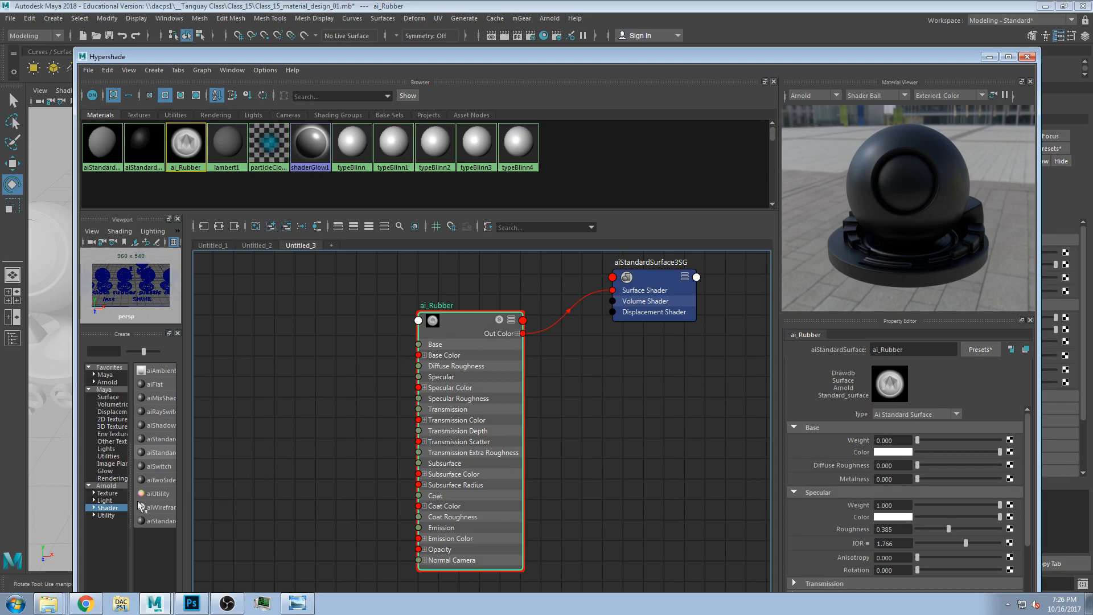
Step: Show the Arnold texture nodes available for creation
click(95, 500)
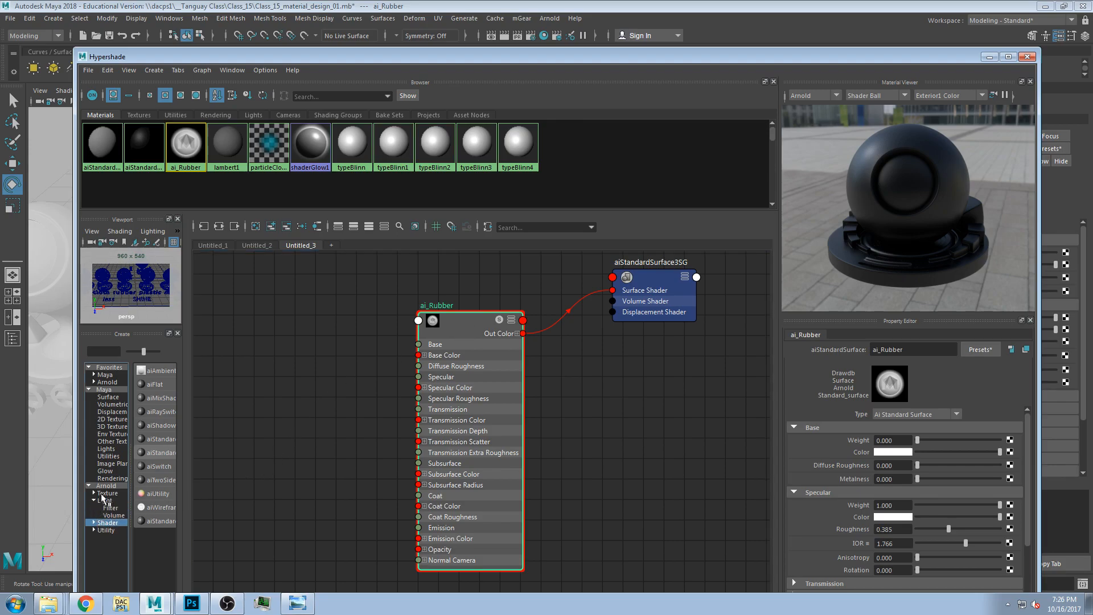
click(98, 493)
click(94, 494)
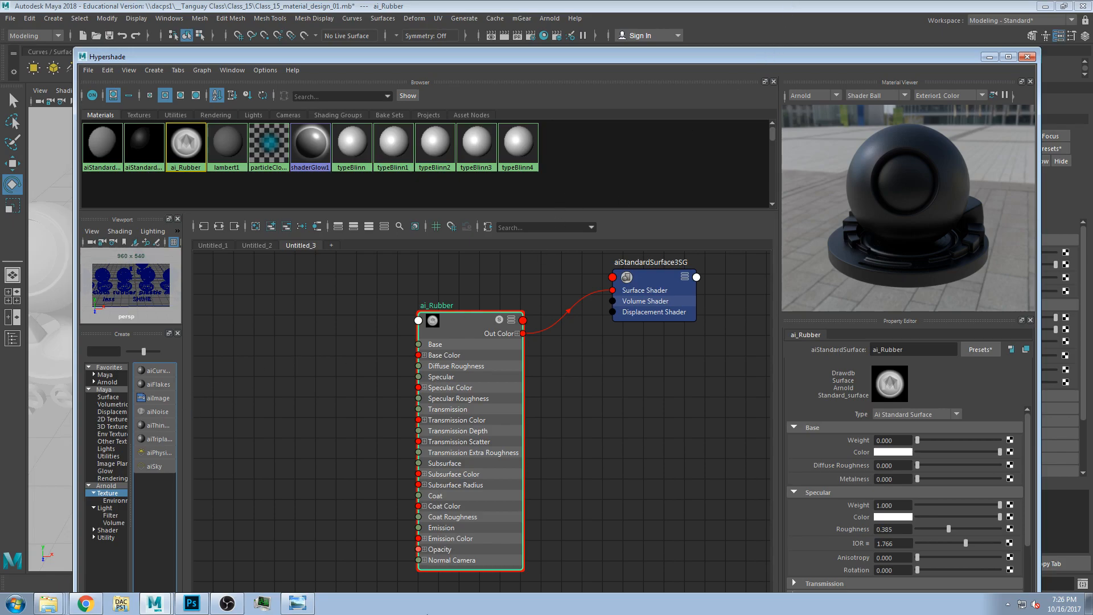
Step: Study surface variation from 03_Rubber_04.jpg back to 03_Rubber_02.jpg, inspect the rubber roll up close, and return to Maya
click(295, 604)
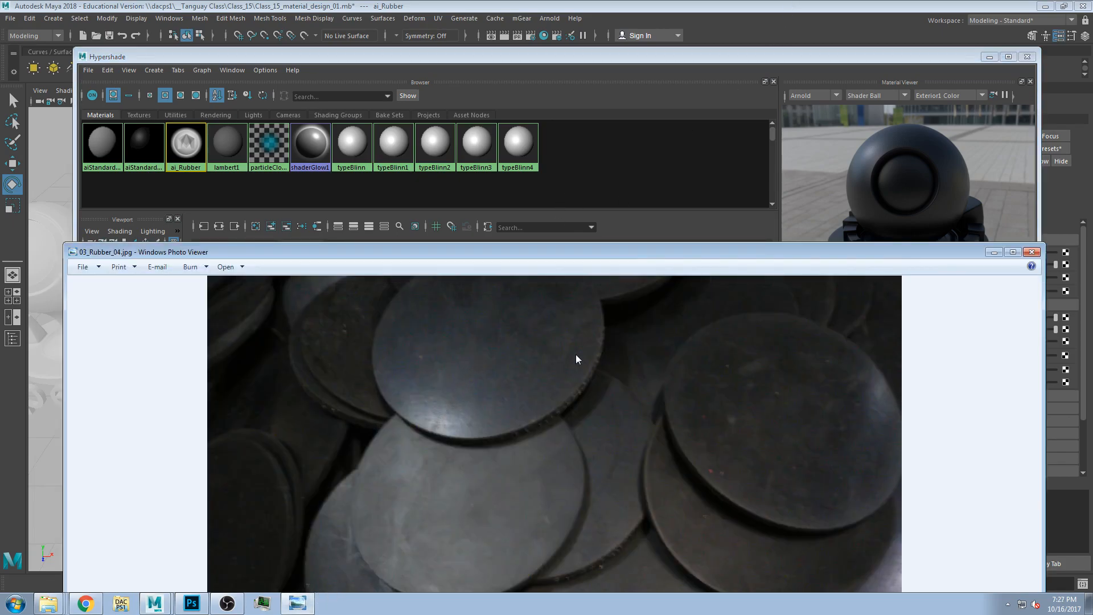
drag(726, 250, 727, 118)
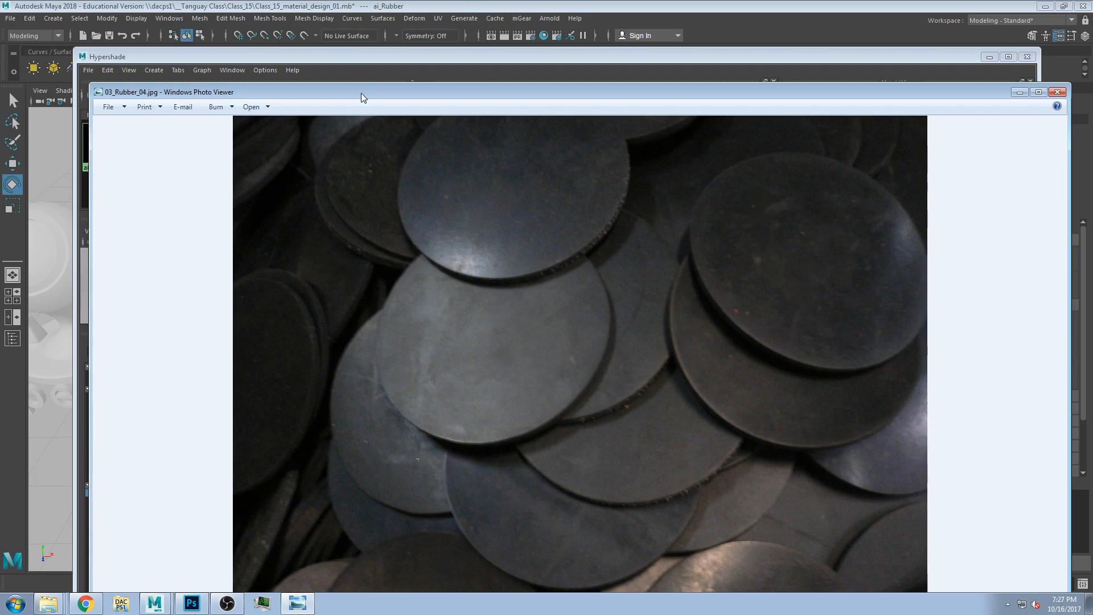
drag(361, 97, 352, 33)
click(548, 587)
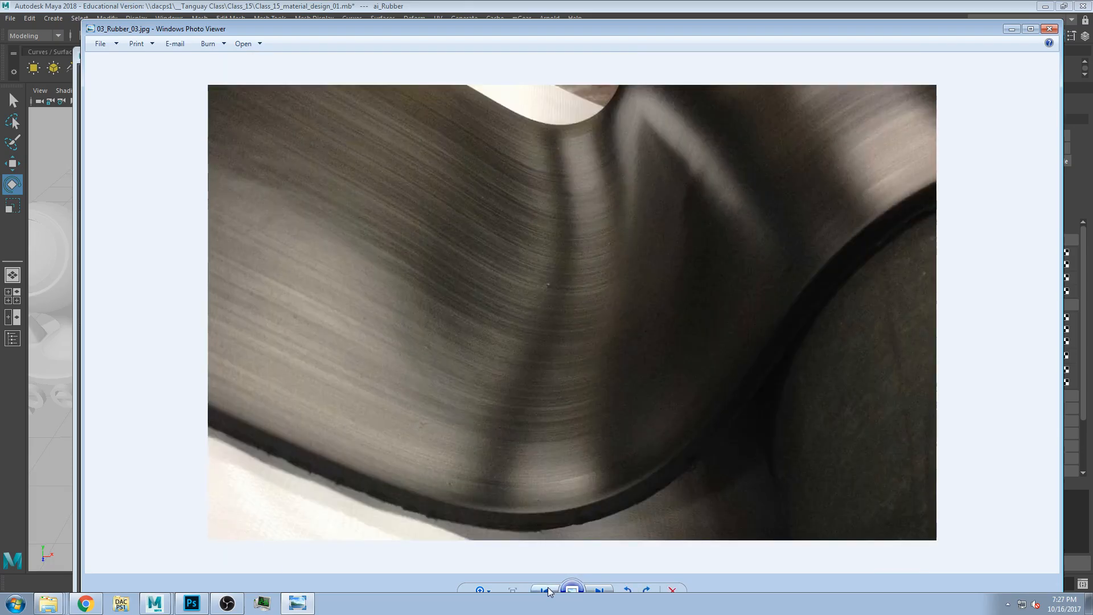
click(545, 589)
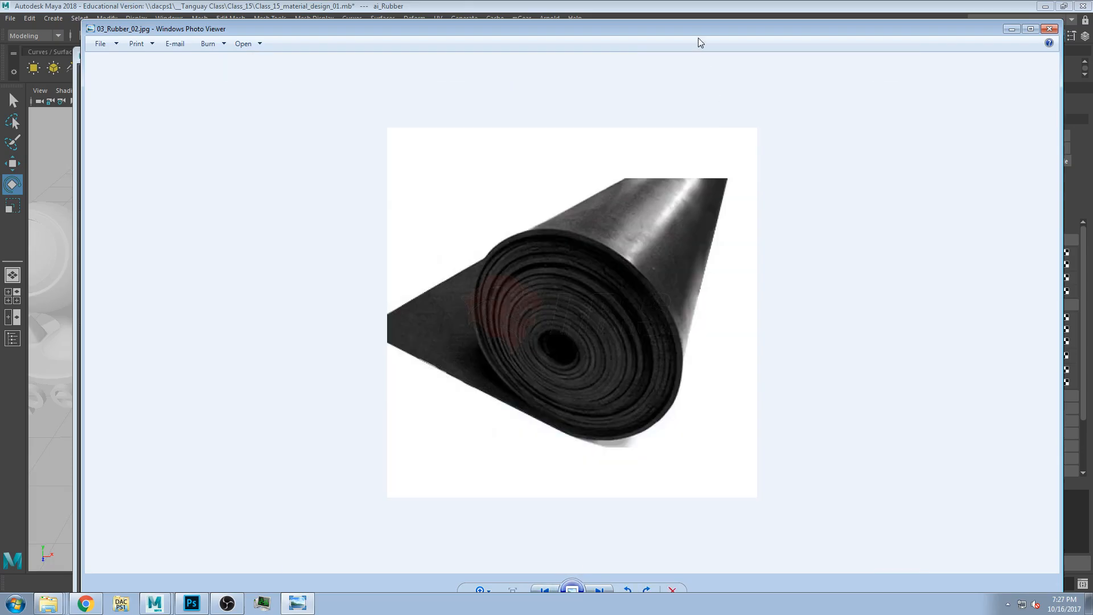
drag(699, 29, 651, 21)
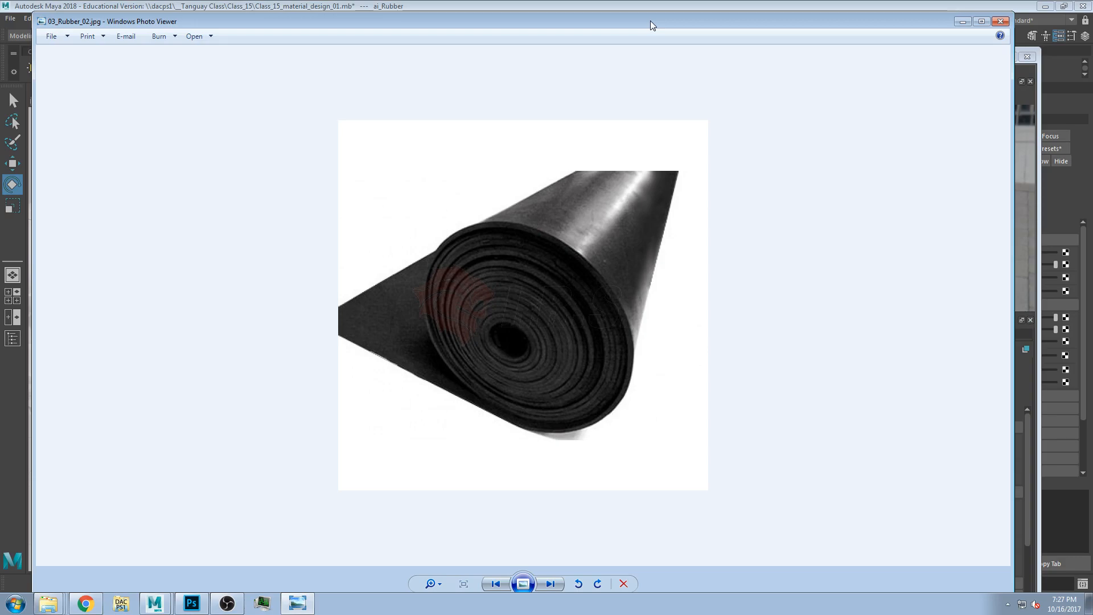
click(437, 585)
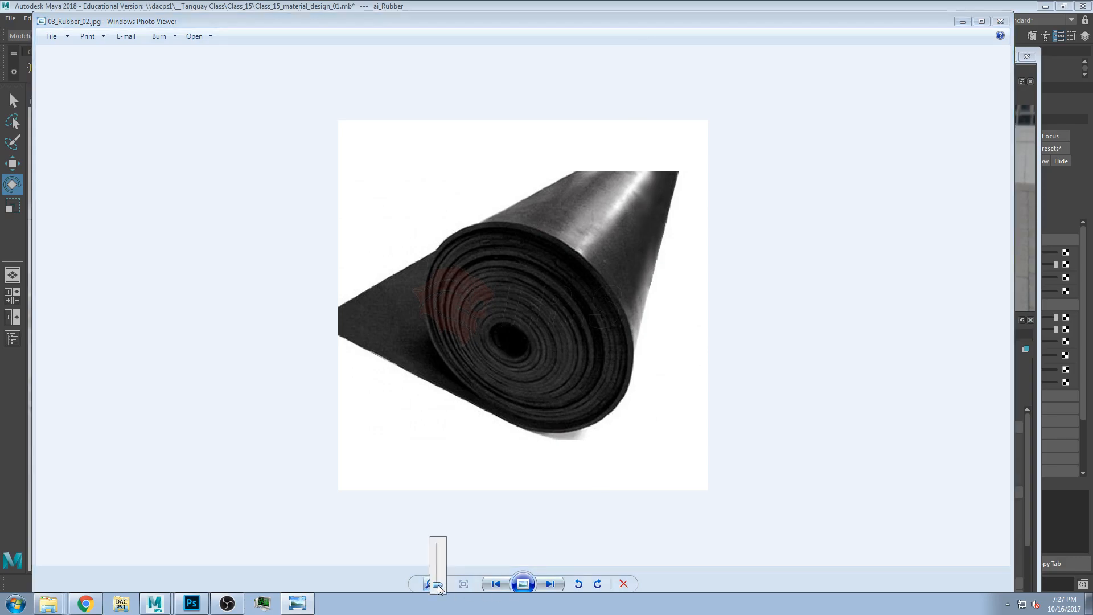
drag(439, 582, 439, 564)
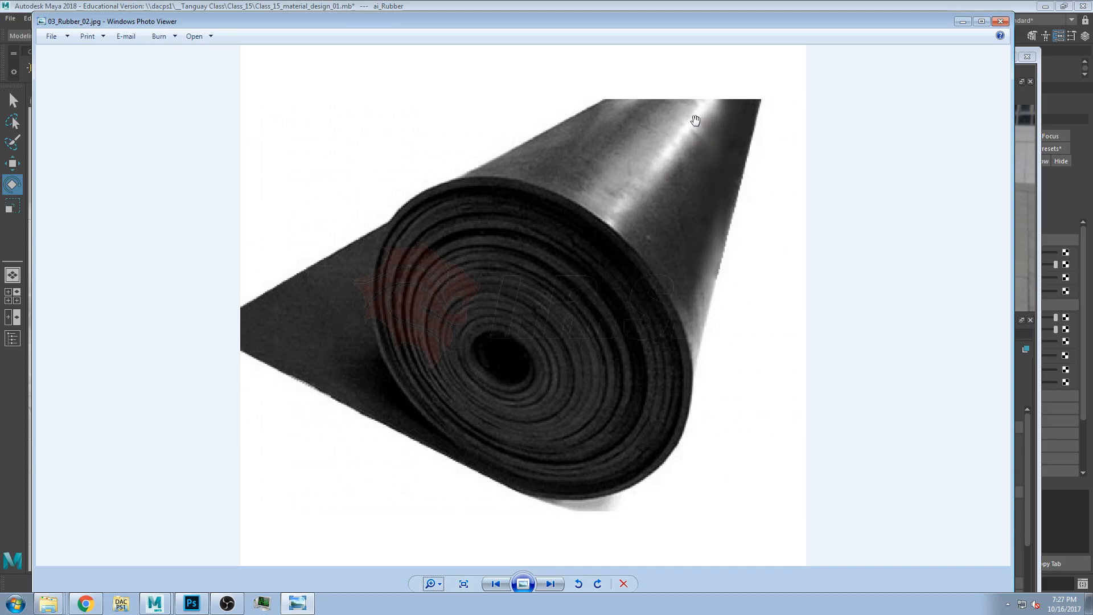
click(950, 9)
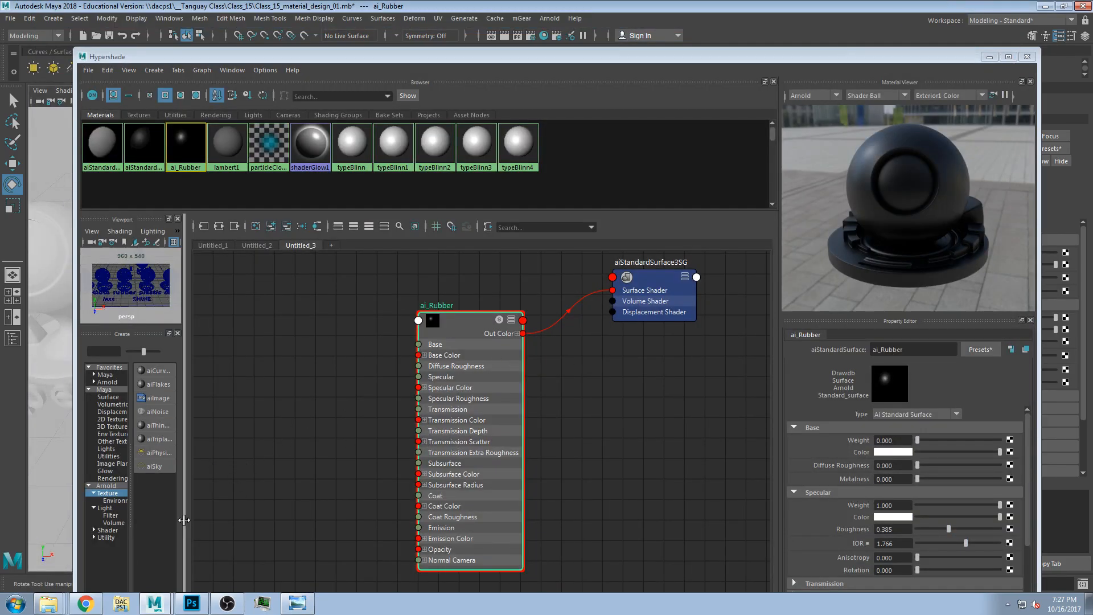
Step: Create an aiNoise texture node and place it beside ai_Rubber's inputs
click(157, 411)
drag(321, 364, 335, 334)
drag(308, 376, 291, 411)
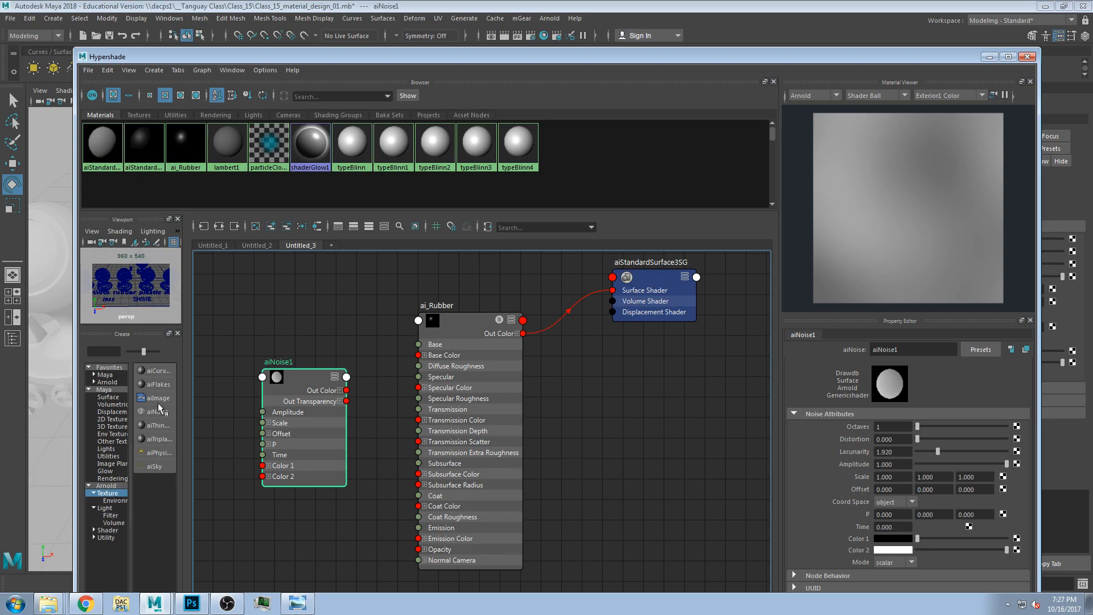
mouse_move(302, 384)
mouse_down()
mouse_move(285, 356)
mouse_move(289, 366)
mouse_up()
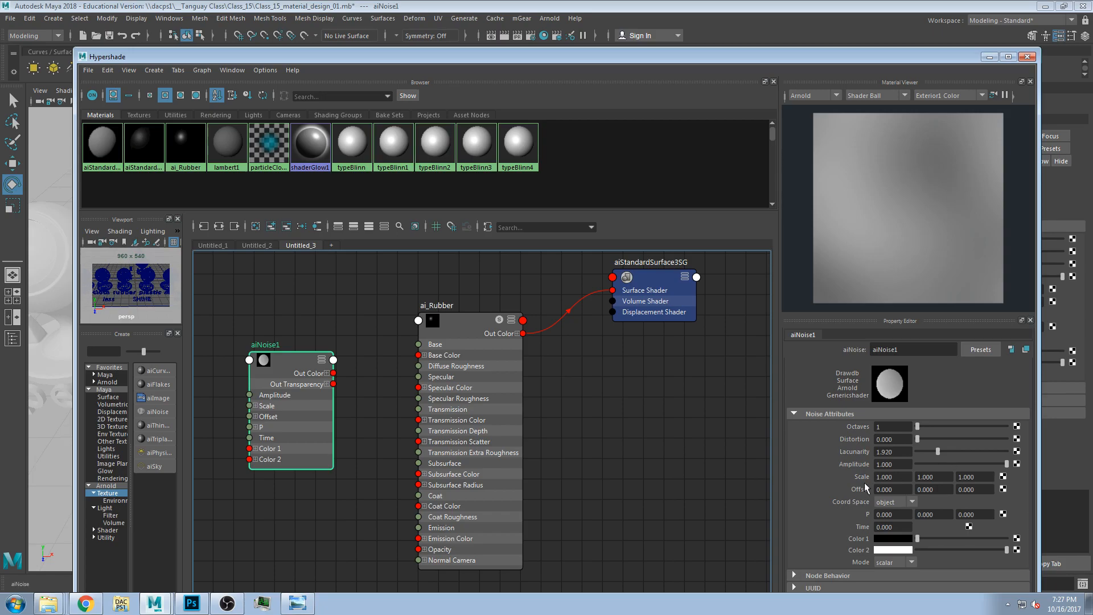
Step: Set the aiNoise scale to 5 on all three axes
drag(909, 479, 818, 481)
text(5)
key(Tab)
text(5)
key(Tab)
text(5)
key(Tab)
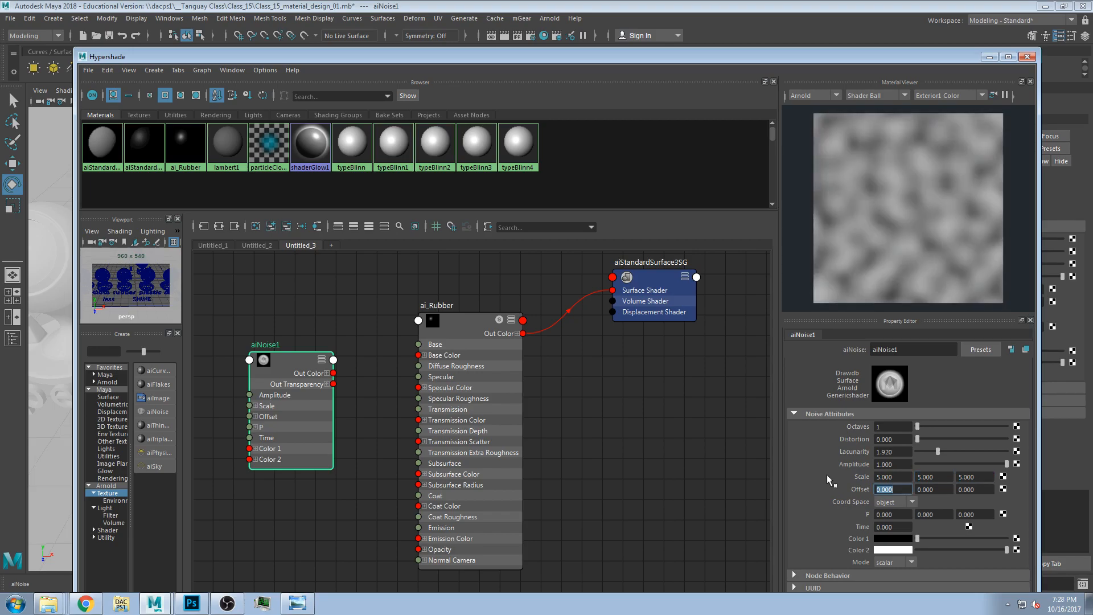
Step: Try stretching the aiNoise pattern with uneven scale values of 5.2 and 11.7 on the first two axes
drag(904, 478, 868, 477)
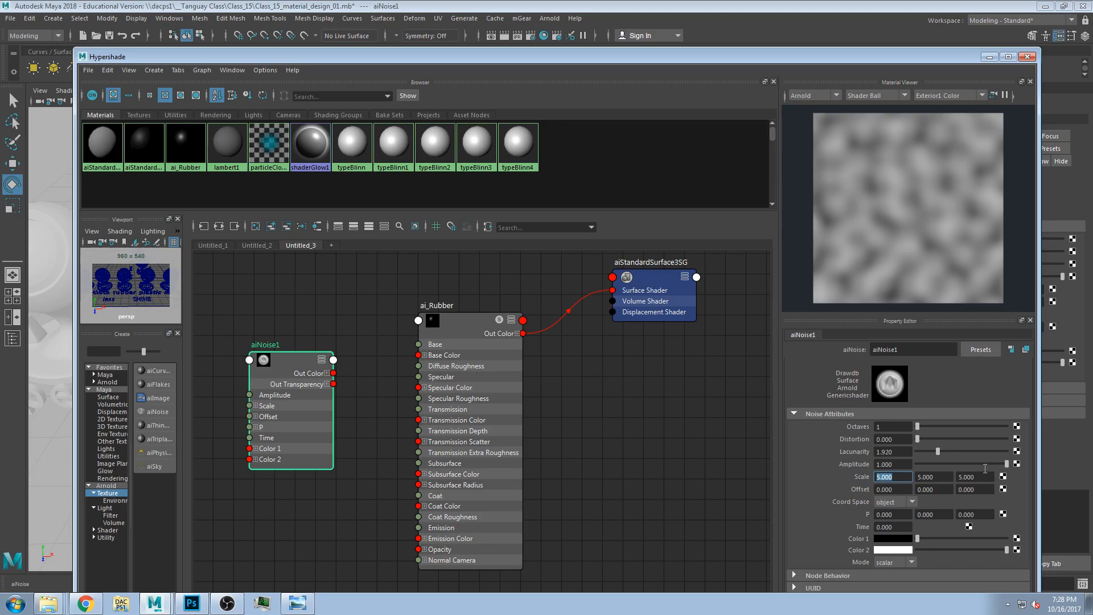
click(891, 477)
mouse_move(901, 472)
mouse_down()
mouse_move(870, 479)
mouse_move(969, 478)
mouse_move(894, 478)
mouse_up()
key(super)
click(890, 477)
drag(798, 480, 796, 479)
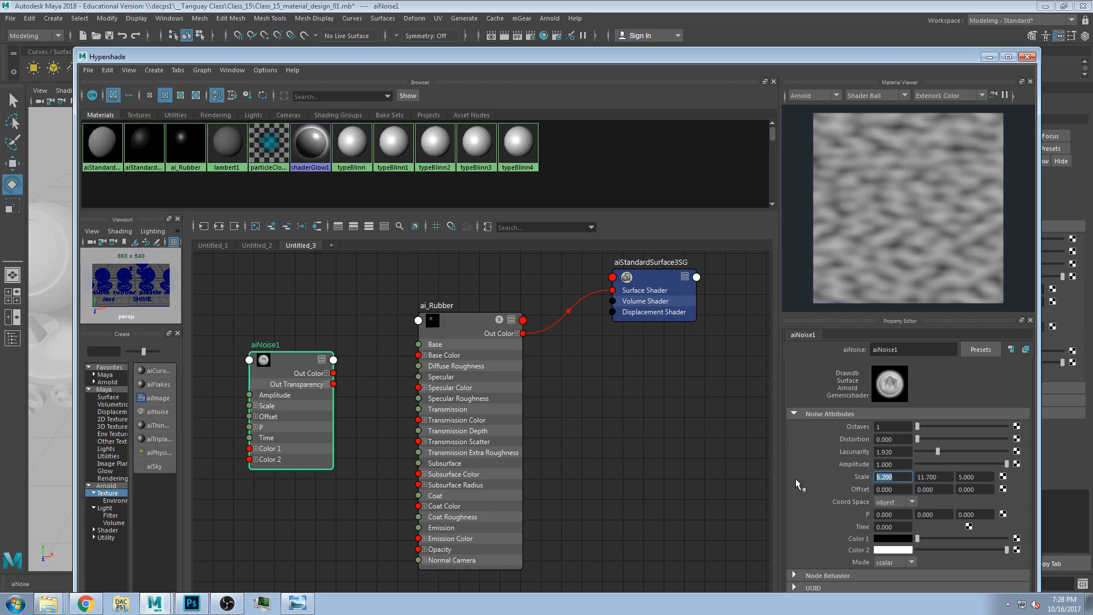
Step: Set the aiNoise scale to 12 on all three axes
text(12)
key(Tab)
text(12)
key(Tab)
text(12)
key(Return)
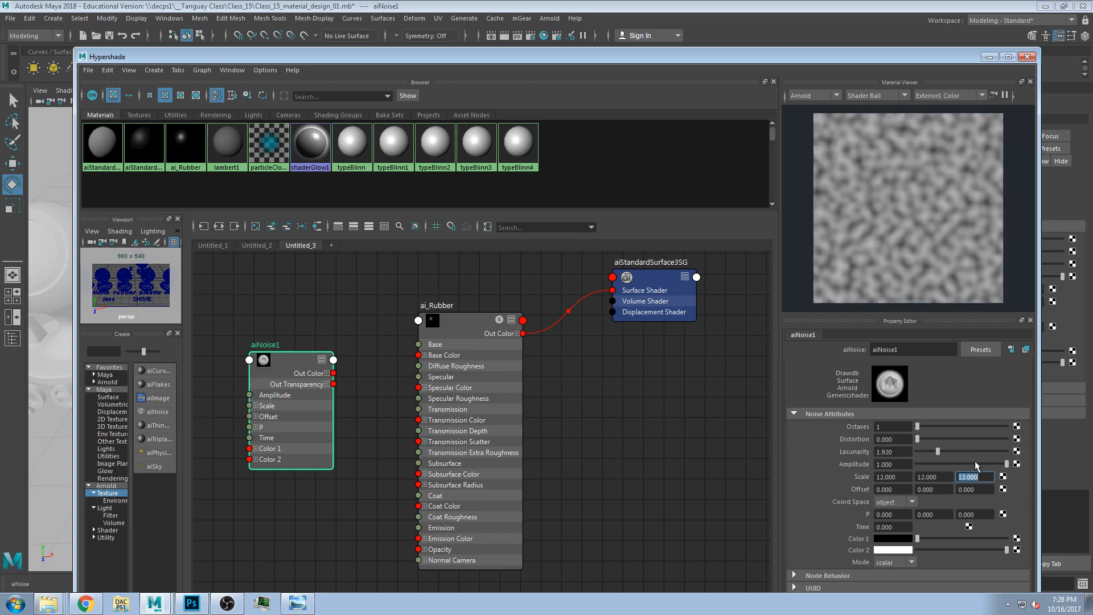
Step: Raise the aiNoise lacunarity to about 2.78 and its distortion to about 0.52
drag(942, 450, 957, 451)
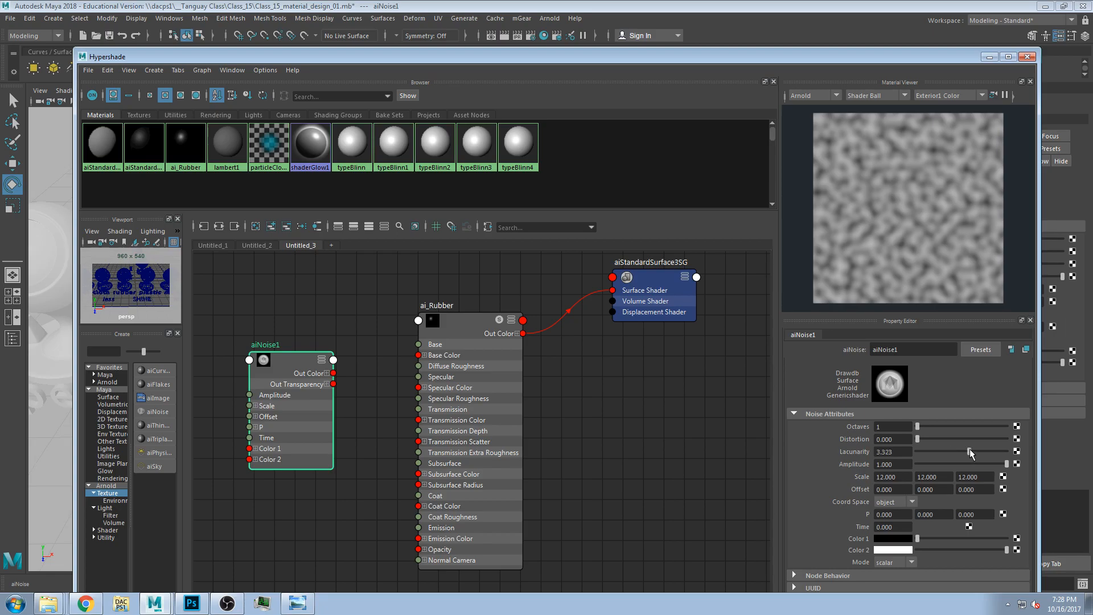
mouse_move(969, 449)
mouse_down()
mouse_move(996, 449)
mouse_move(954, 449)
mouse_up()
click(936, 438)
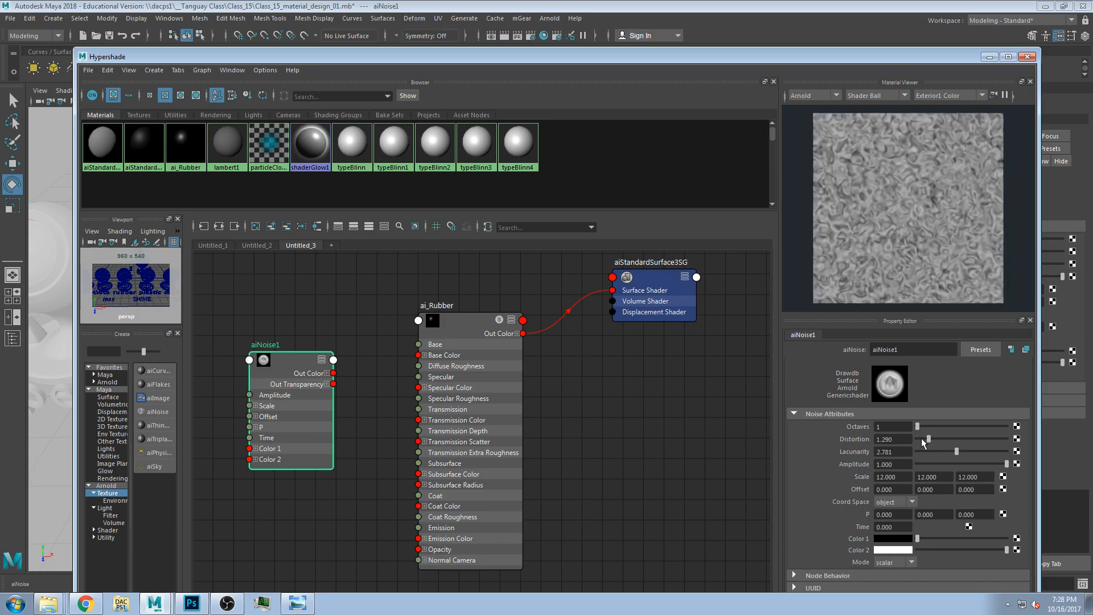
click(922, 439)
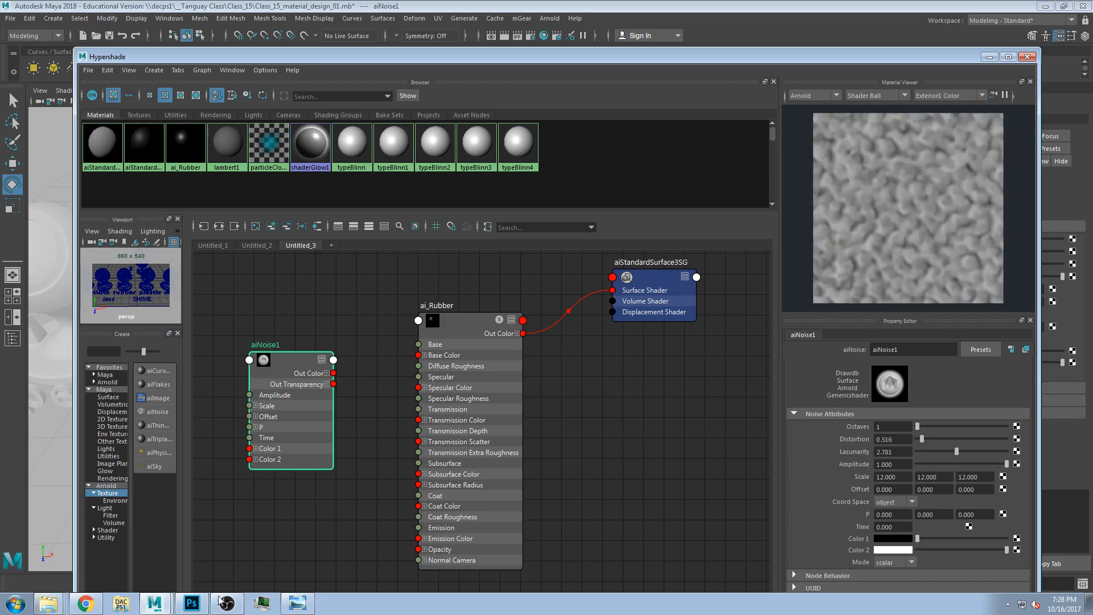
Step: Check the rubber roll reference in 03_Rubber_02.jpg, return to Maya, and set the aiNoise distortion to 0.23
click(297, 603)
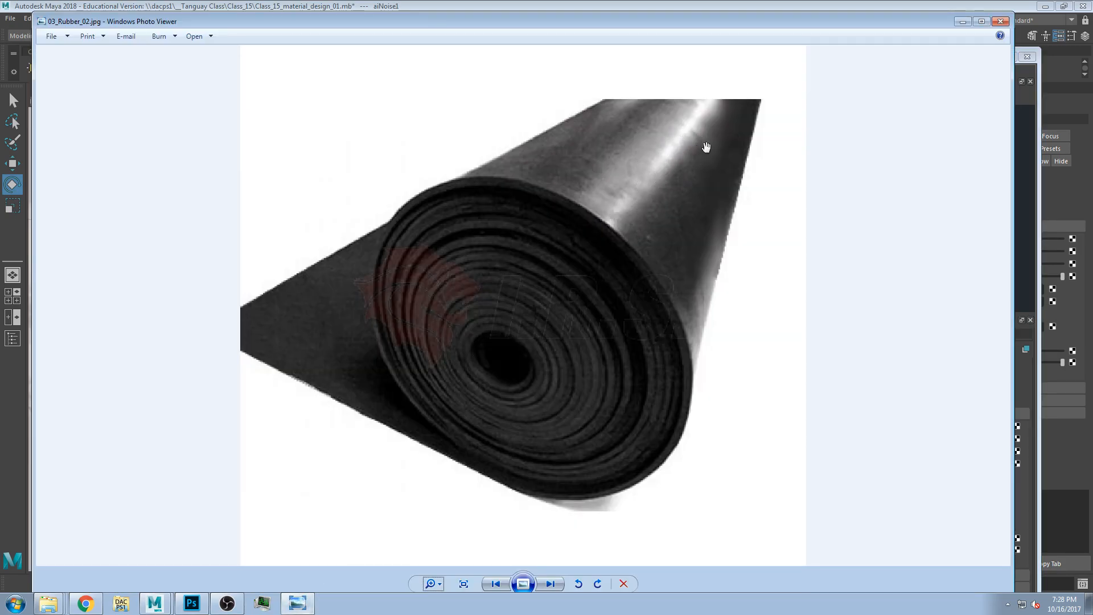
click(931, 2)
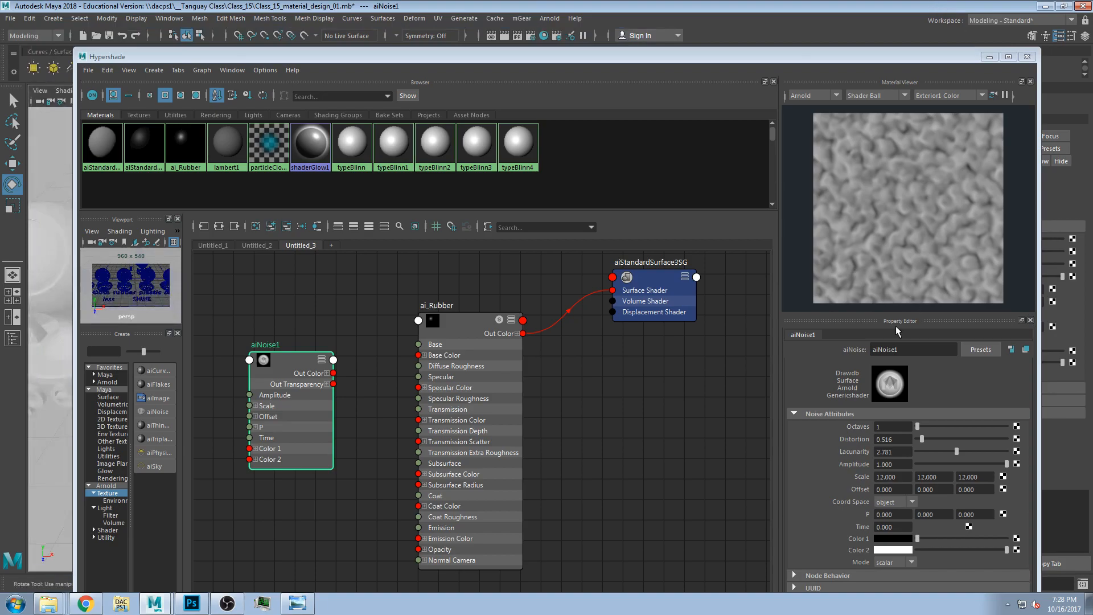
drag(905, 442, 774, 419)
text(.23)
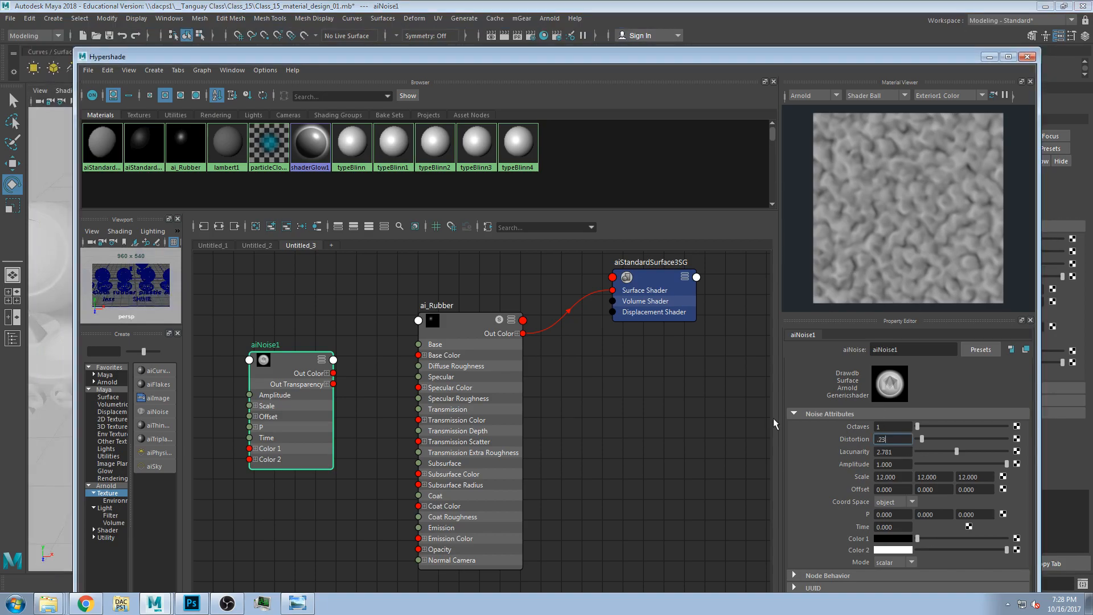
key(Return)
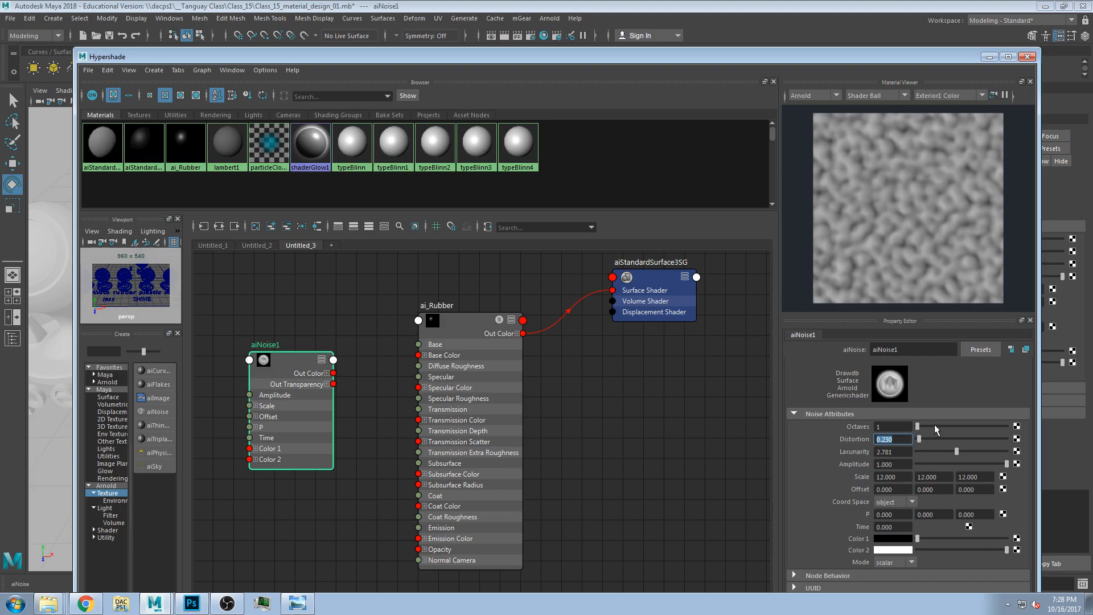
Step: Set the aiNoise octaves to 2
ctrl+drag(878, 425, 894, 427)
click(893, 427)
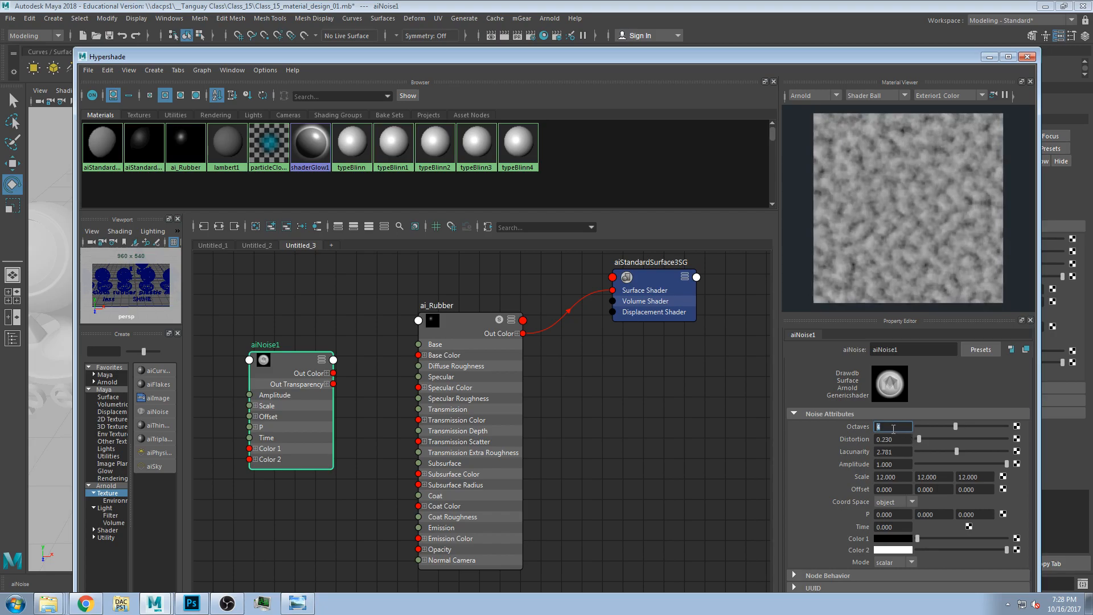
text(2)
key(Return)
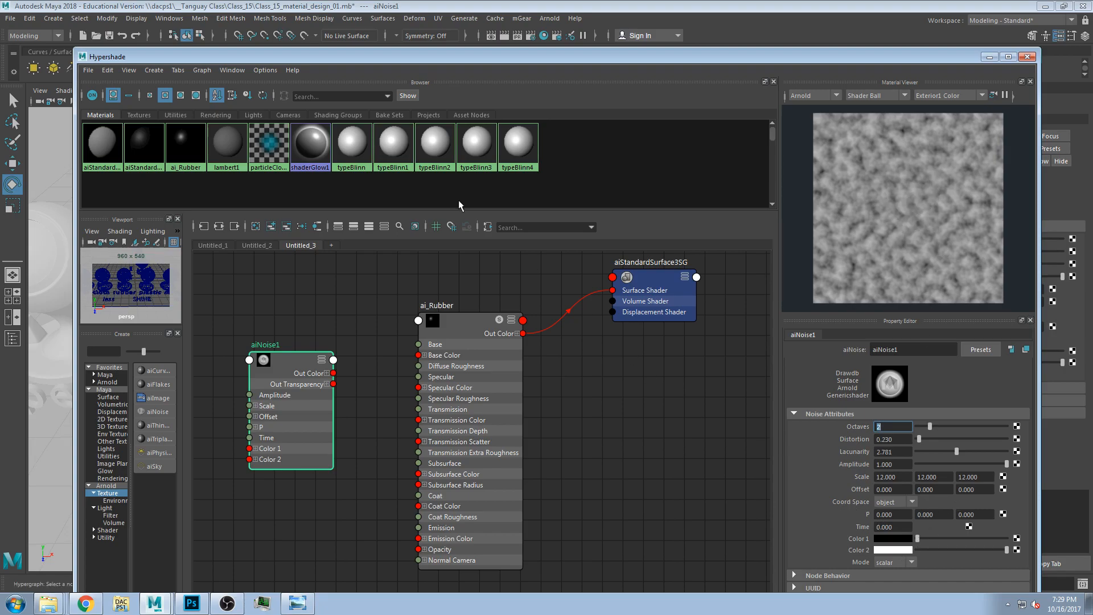
Step: Move the ai_Rubber node up in the graph and set its specular roughness to 0.4
drag(456, 321, 465, 279)
click(878, 530)
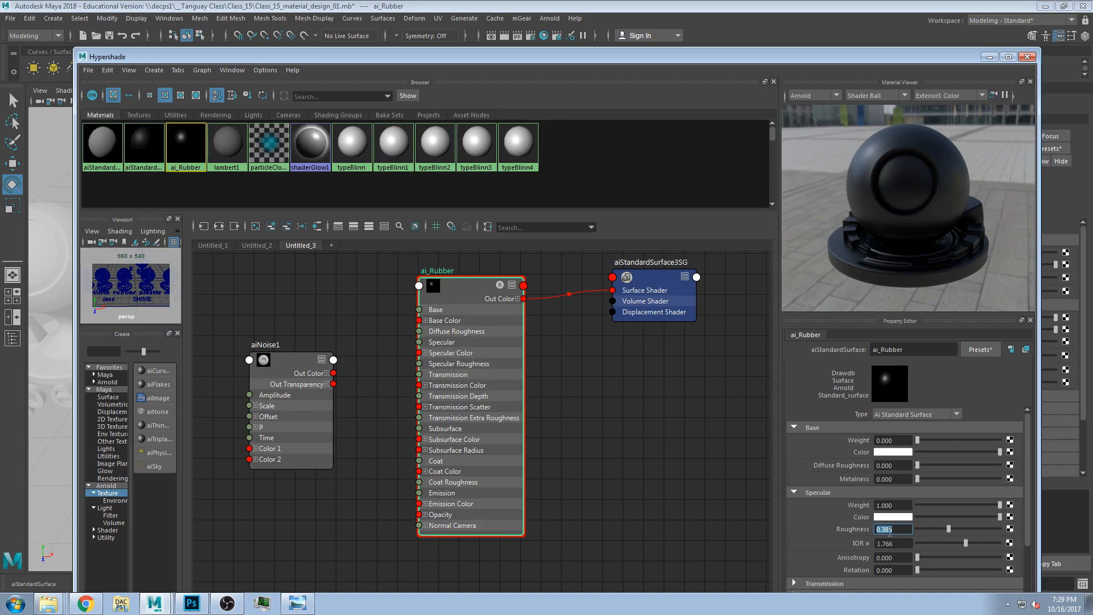
text(0.4)
key(Return)
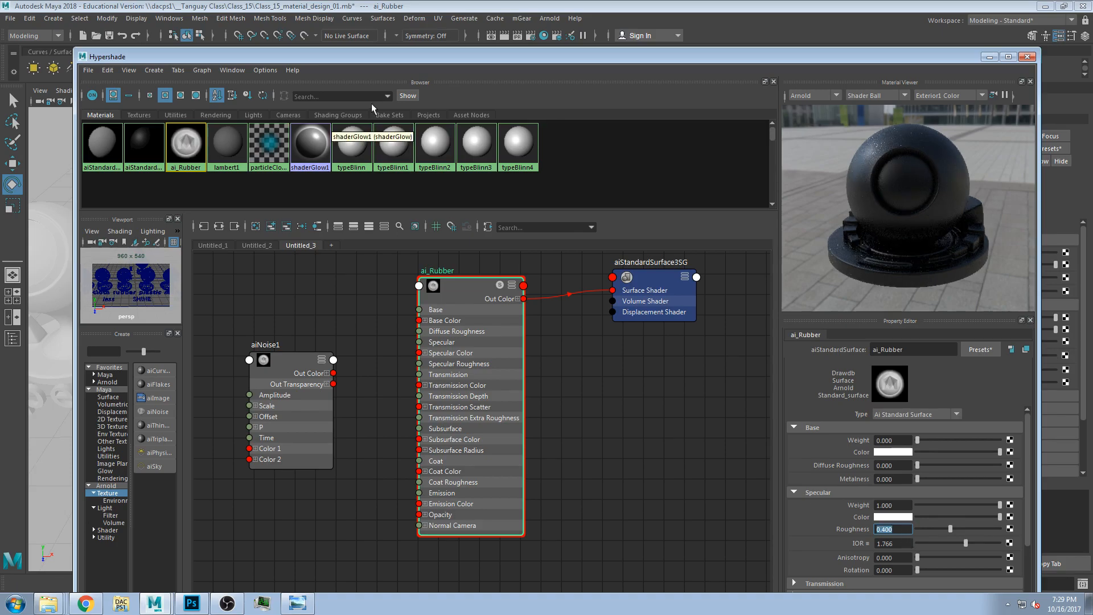
Step: Move aiNoise1 level with the ai_Rubber node and connect its Out Color R to ai_Rubber's Specular Roughness
click(288, 353)
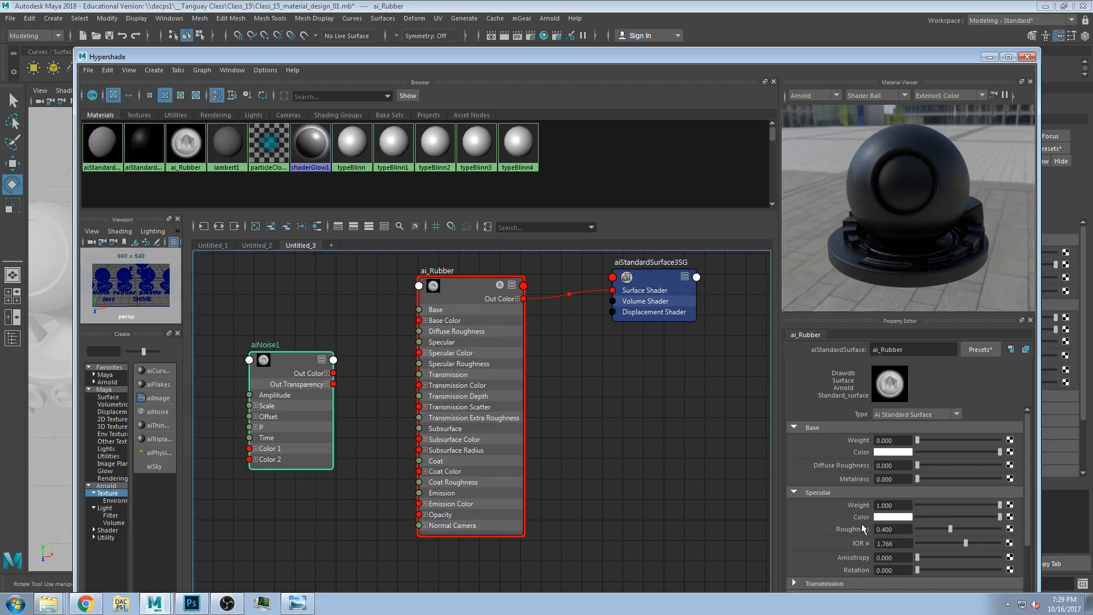
click(290, 363)
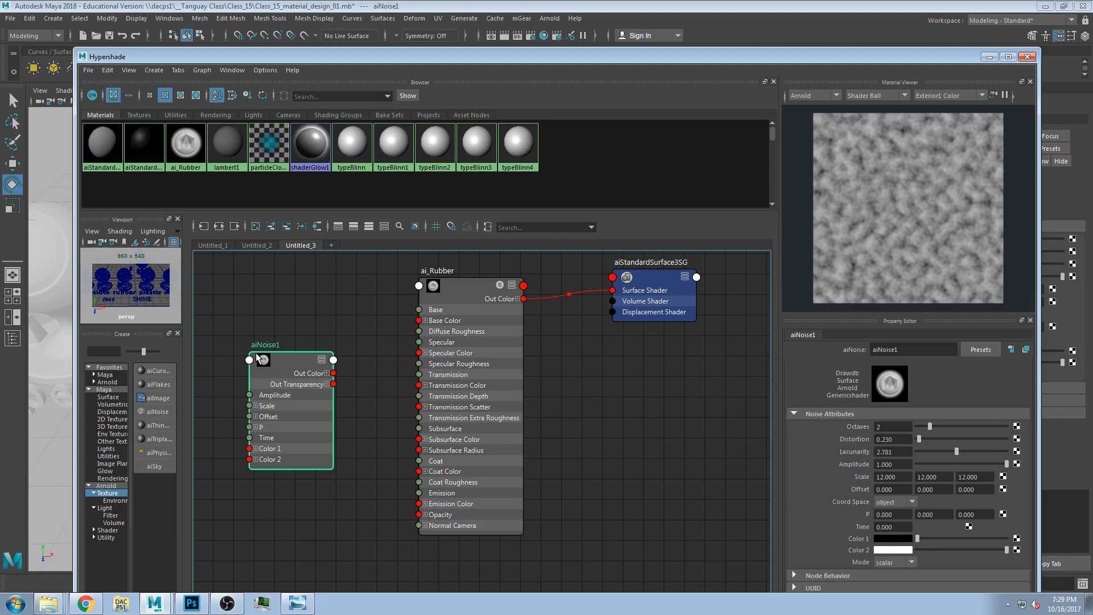
drag(288, 353, 288, 319)
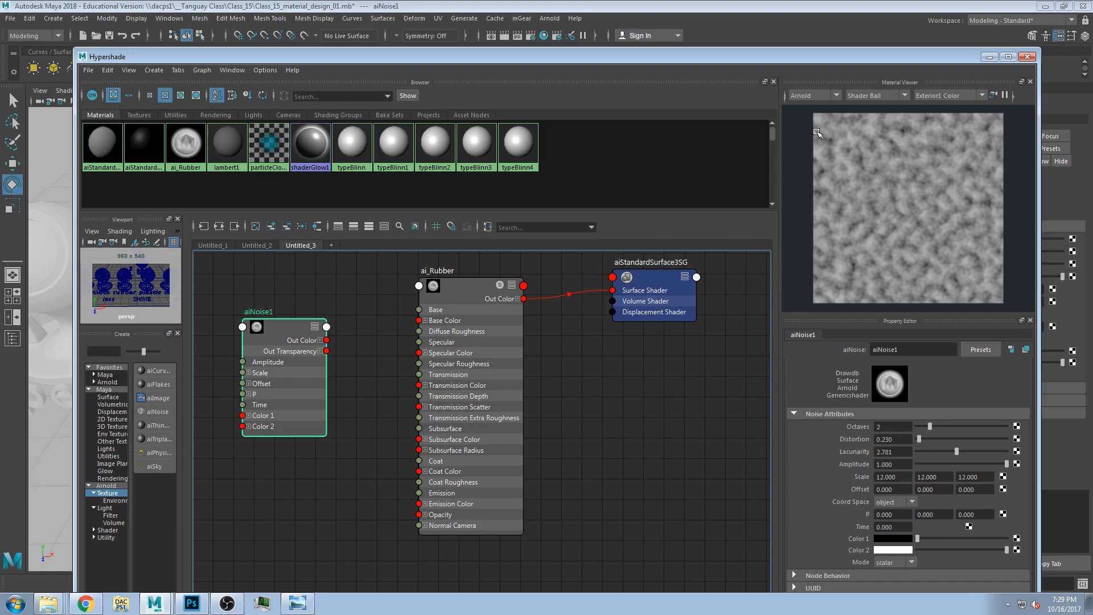
click(469, 286)
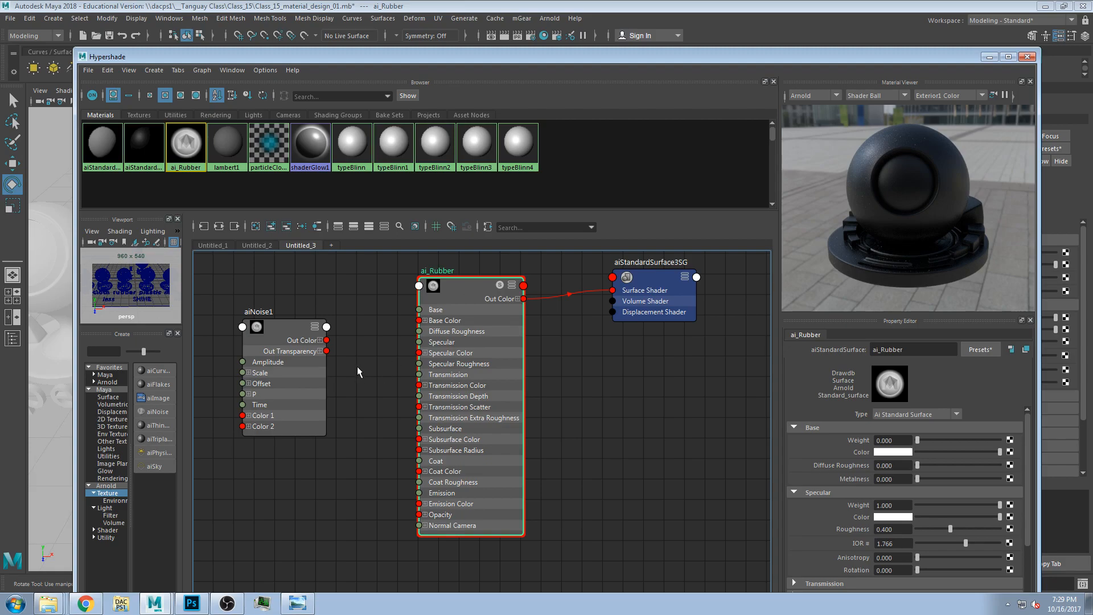
click(291, 327)
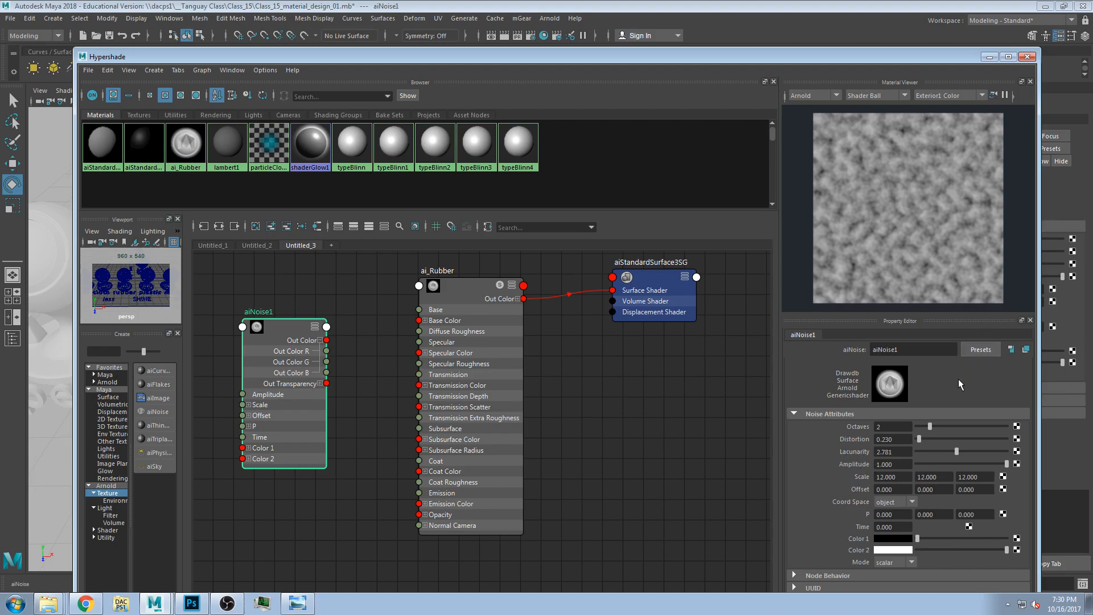
click(483, 288)
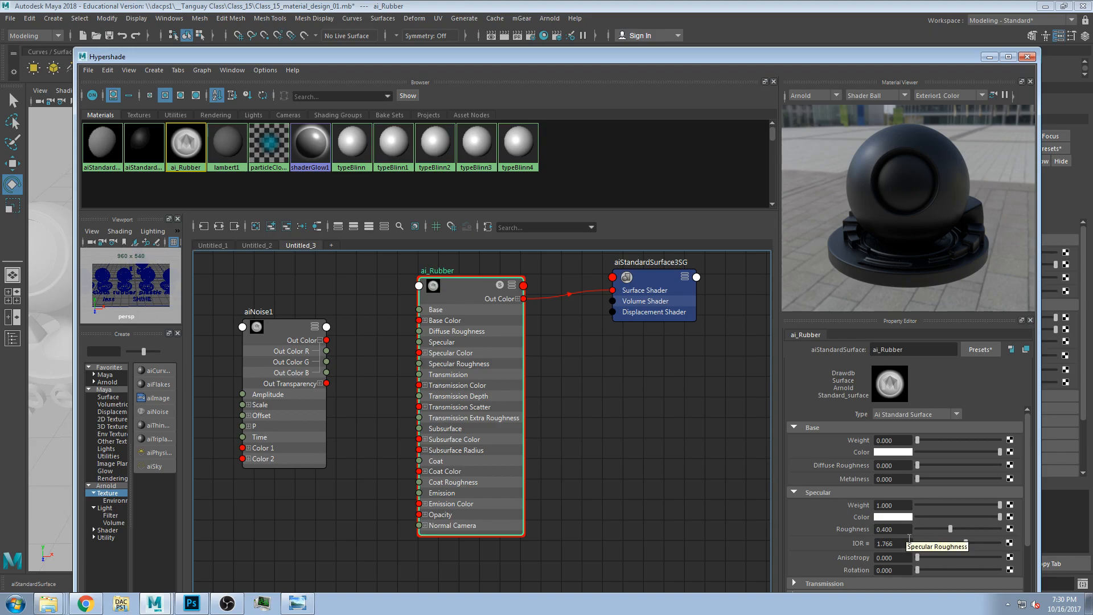
drag(326, 351, 420, 364)
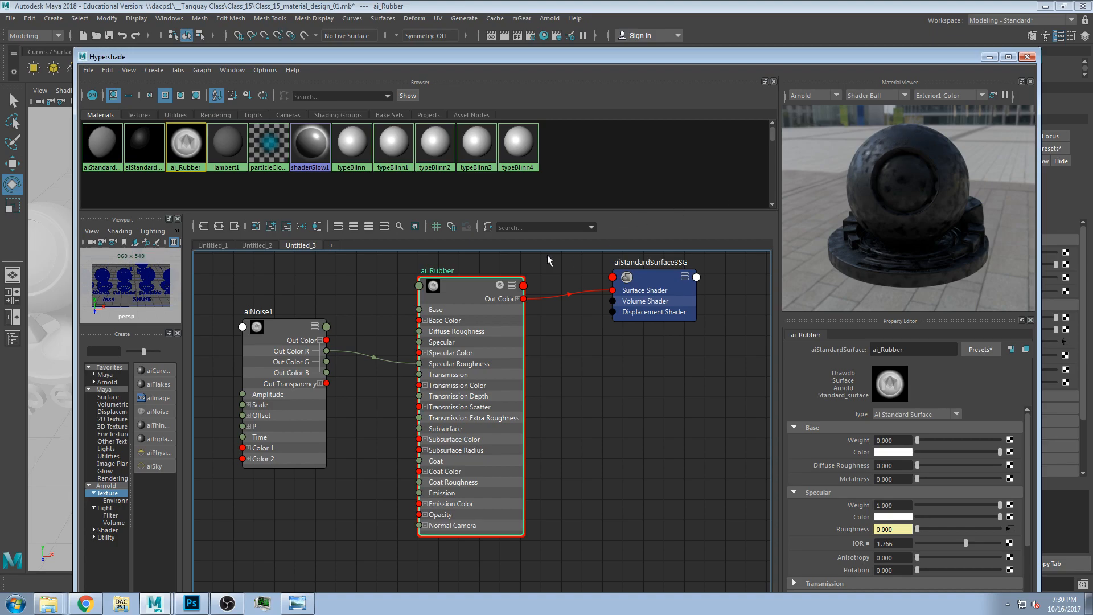
Step: Bring up the Color 1 chooser of aiNoise1, dismiss it, and move the Hypershade window up so the chooser fits on screen
click(283, 326)
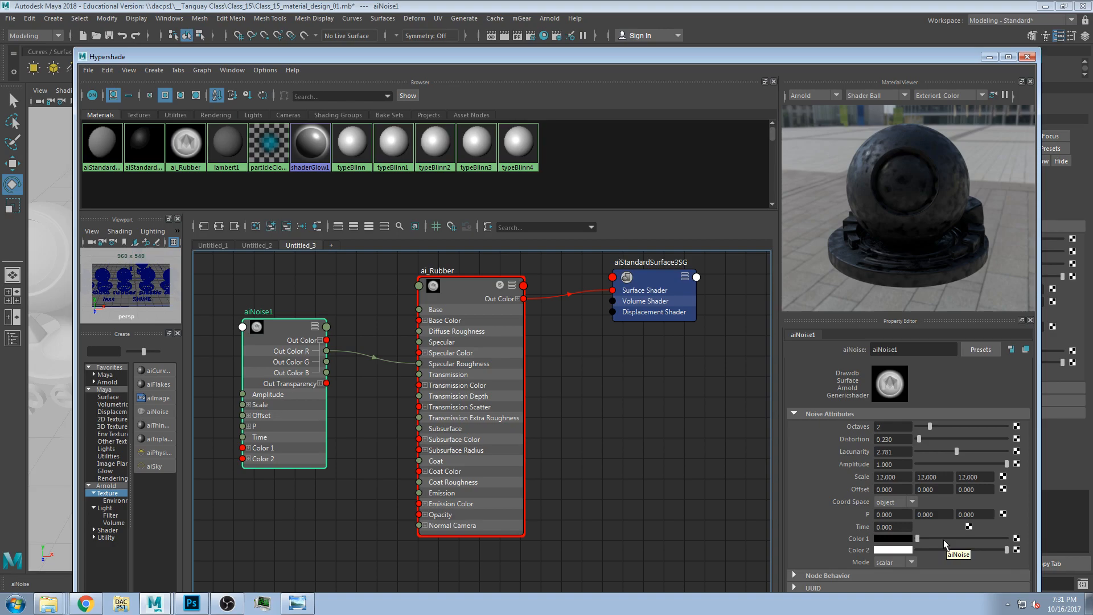
click(893, 539)
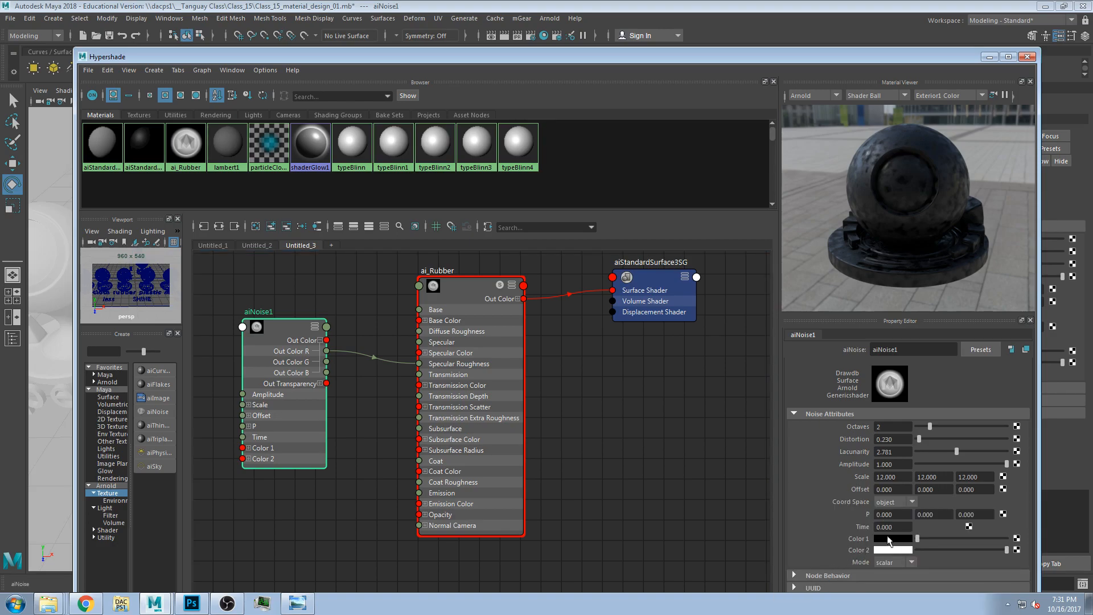
click(889, 539)
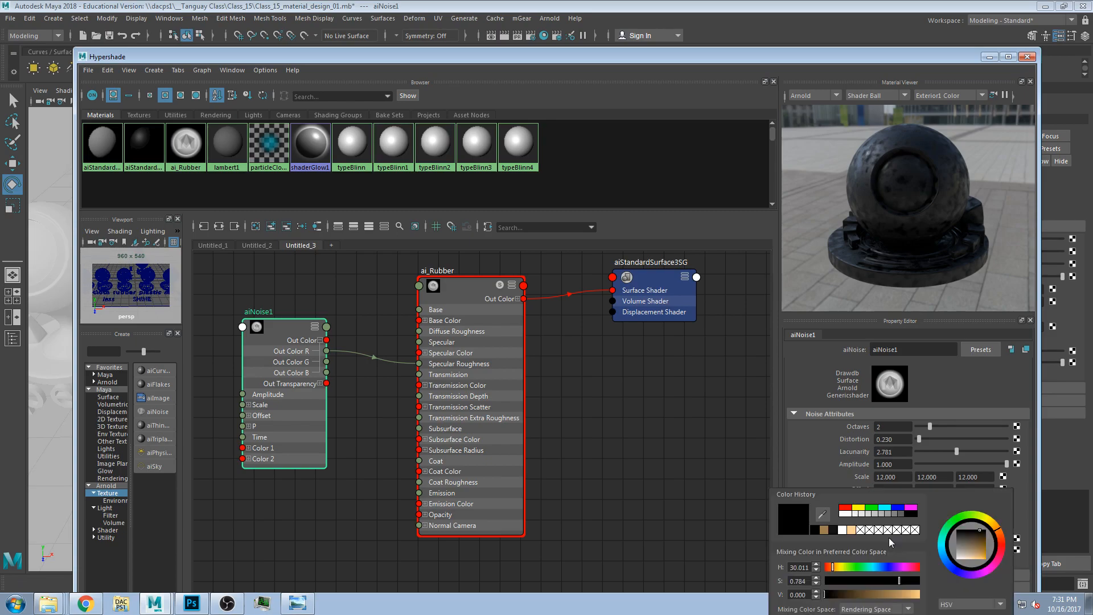
click(956, 605)
click(956, 607)
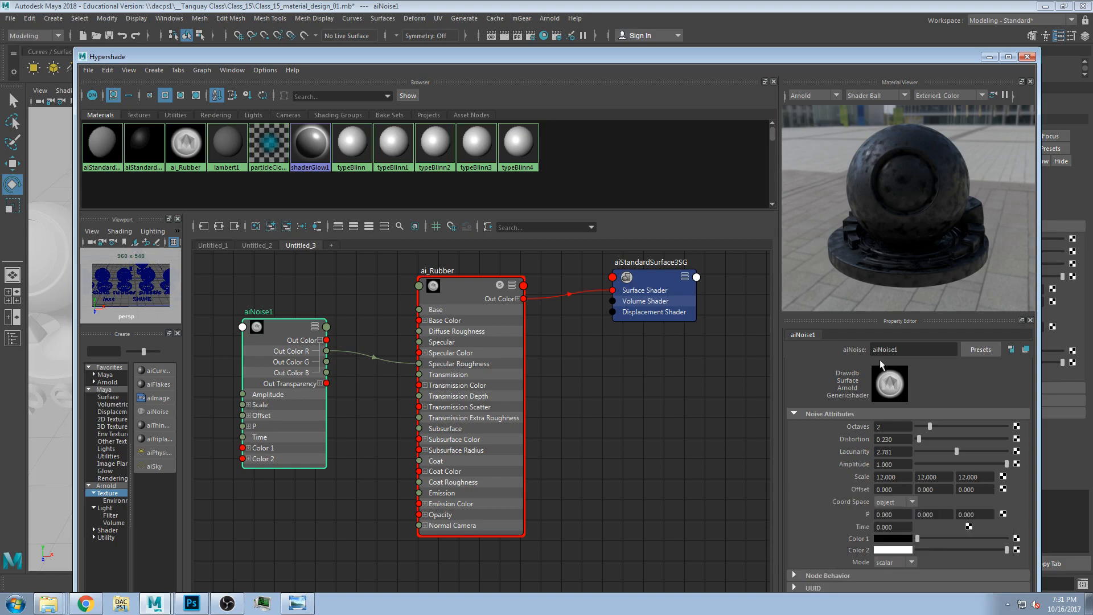
drag(783, 57, 778, 21)
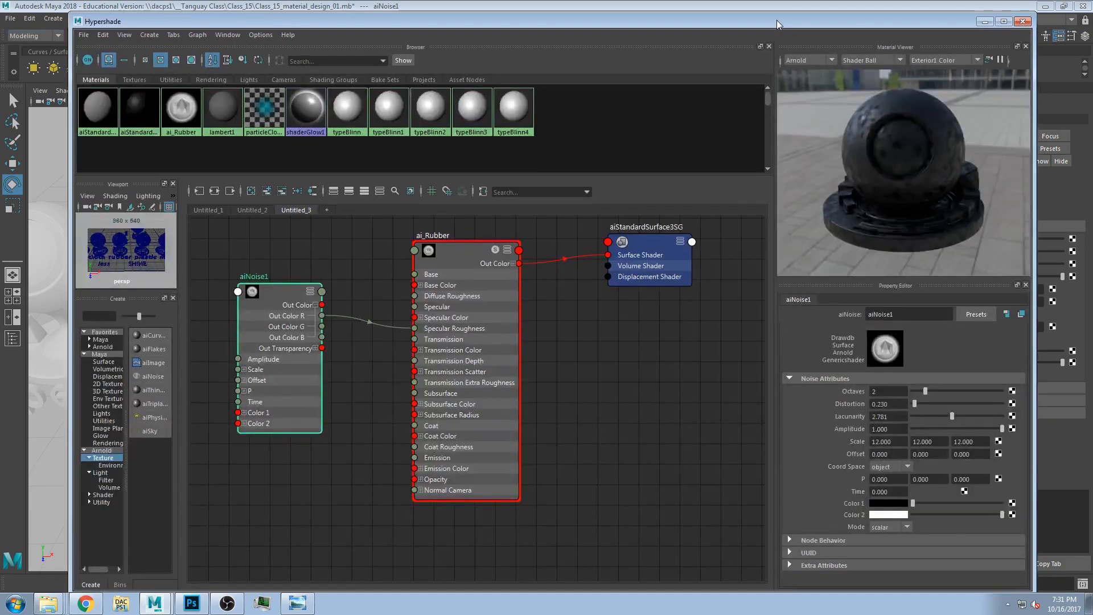
Step: Try values of 0.4 and 1 for aiNoise1's Color 1, then settle on a gray of about 0.148 in Rendering Space
click(887, 505)
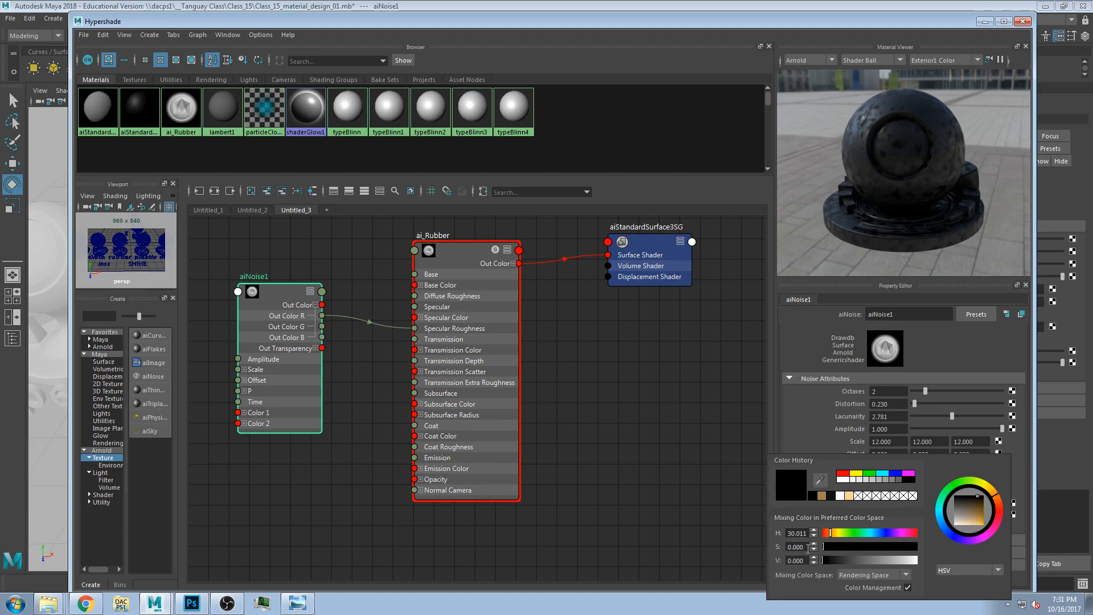
drag(806, 560, 747, 560)
text(.4)
key(Return)
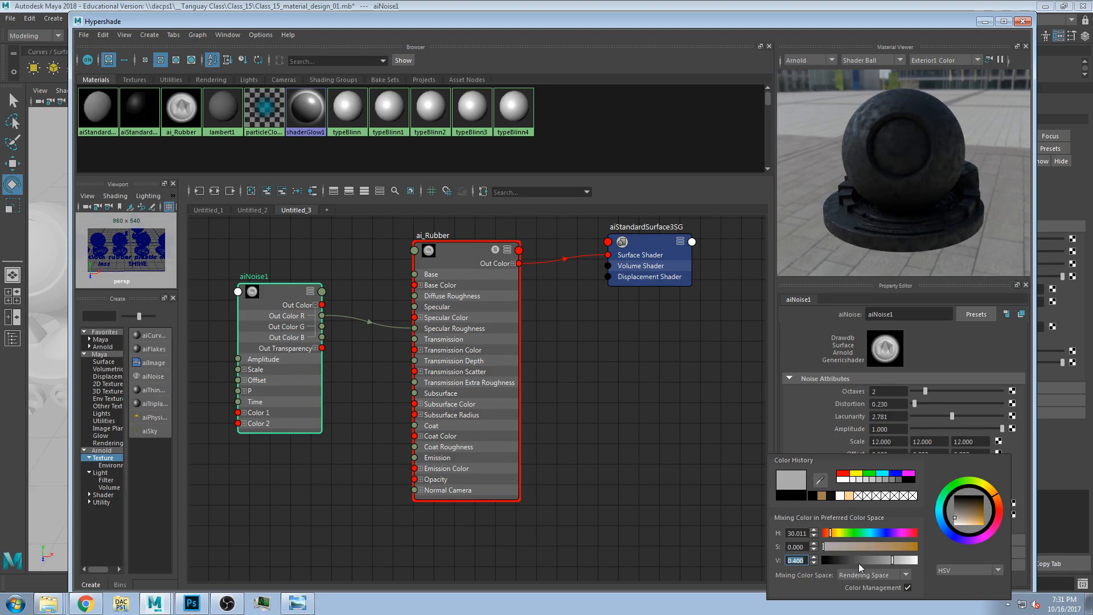
drag(859, 562, 917, 559)
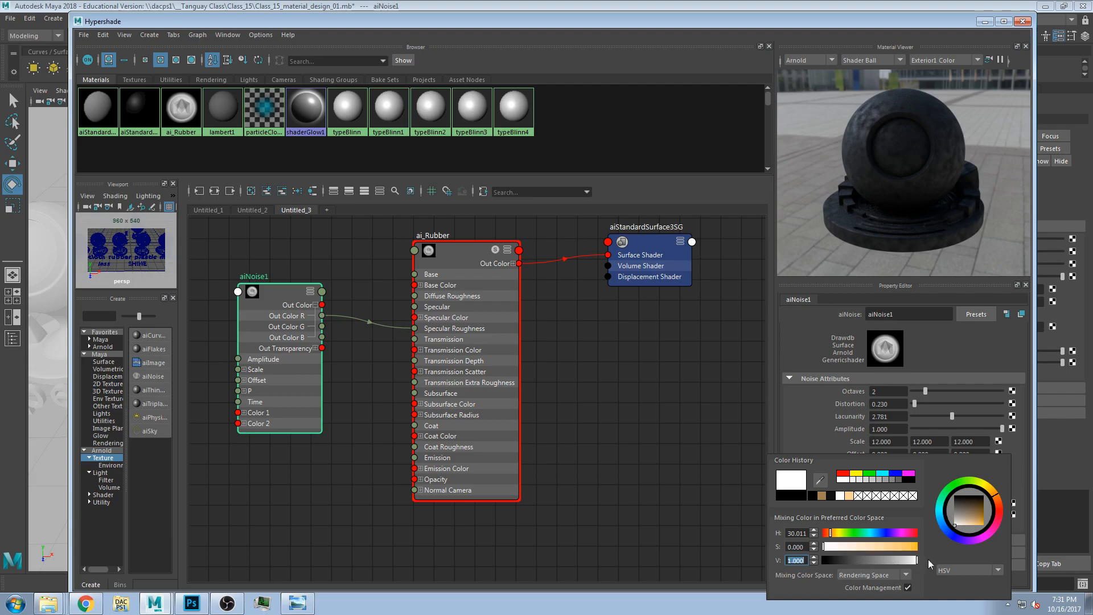
click(867, 560)
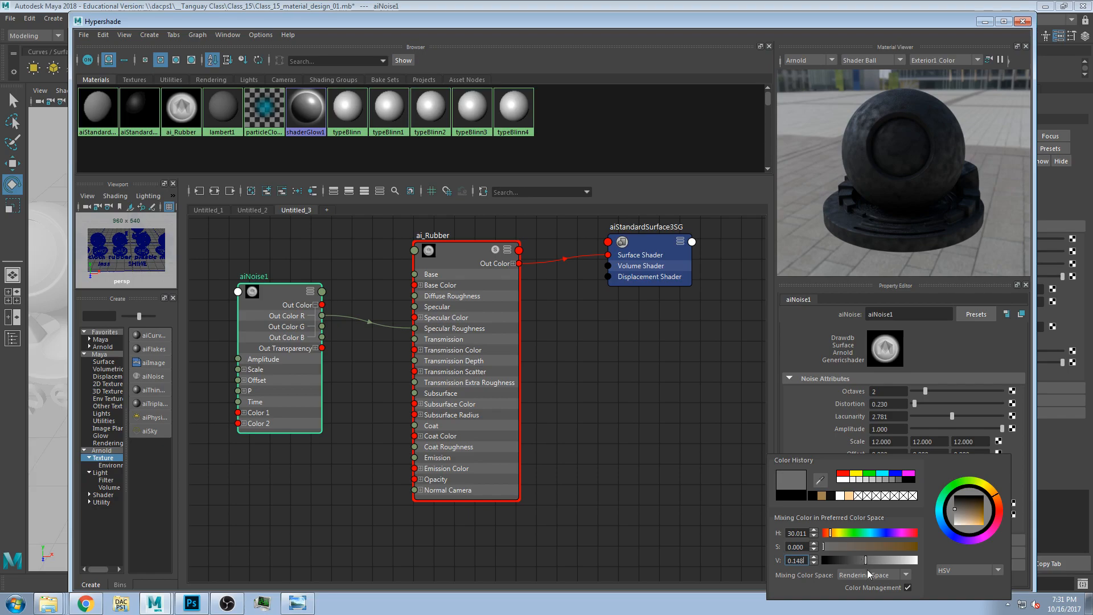
click(870, 574)
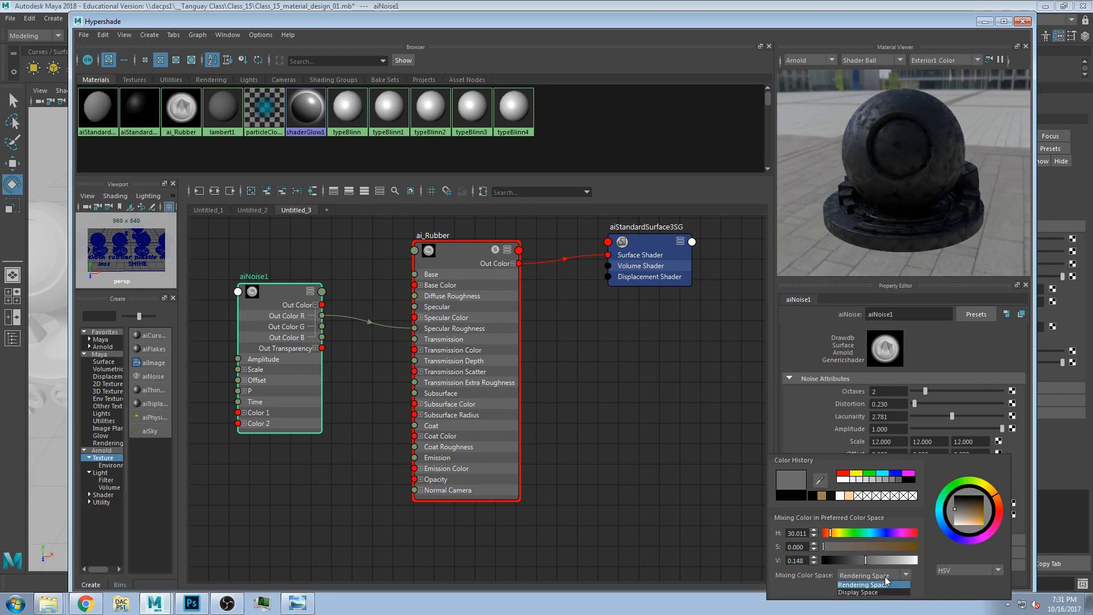
click(877, 585)
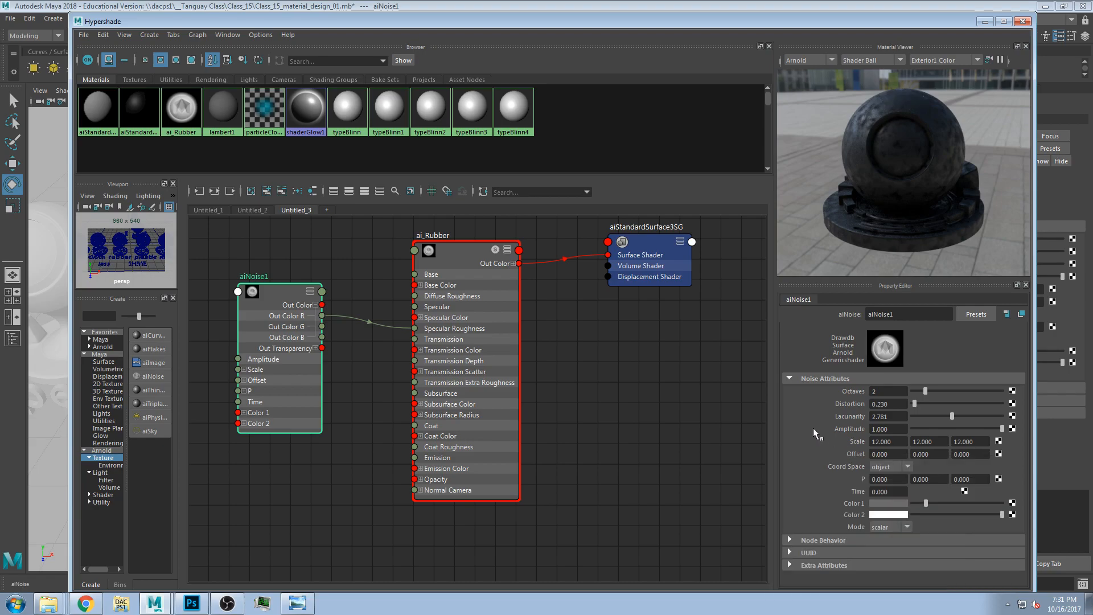
Step: Follow ai_Rubber's roughness connection back to aiNoise1 and lighten its Color 1 to a brighter gray
click(459, 253)
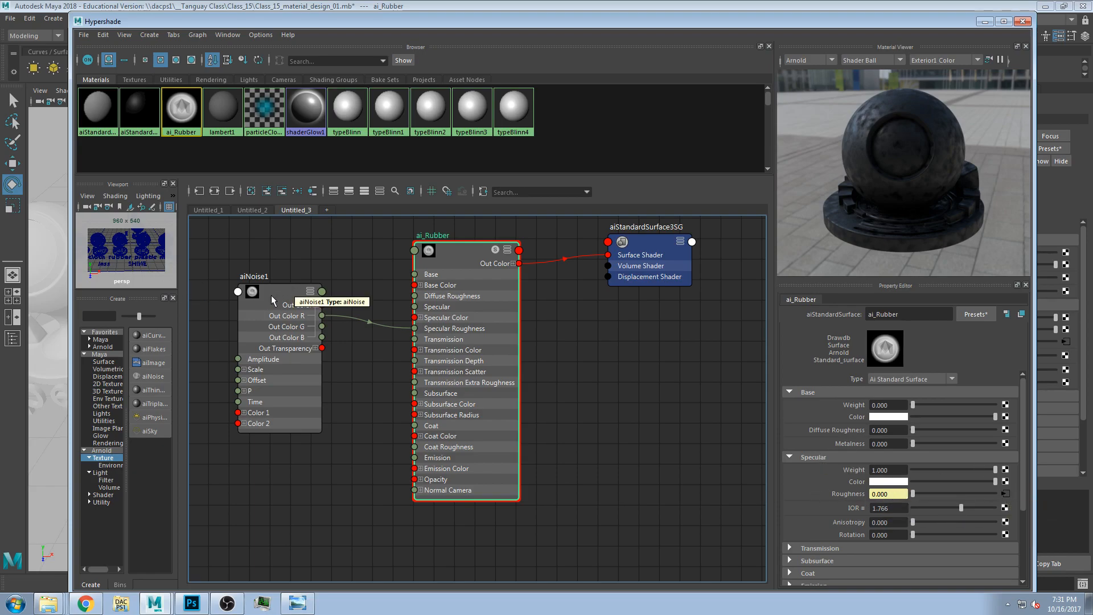
click(1009, 493)
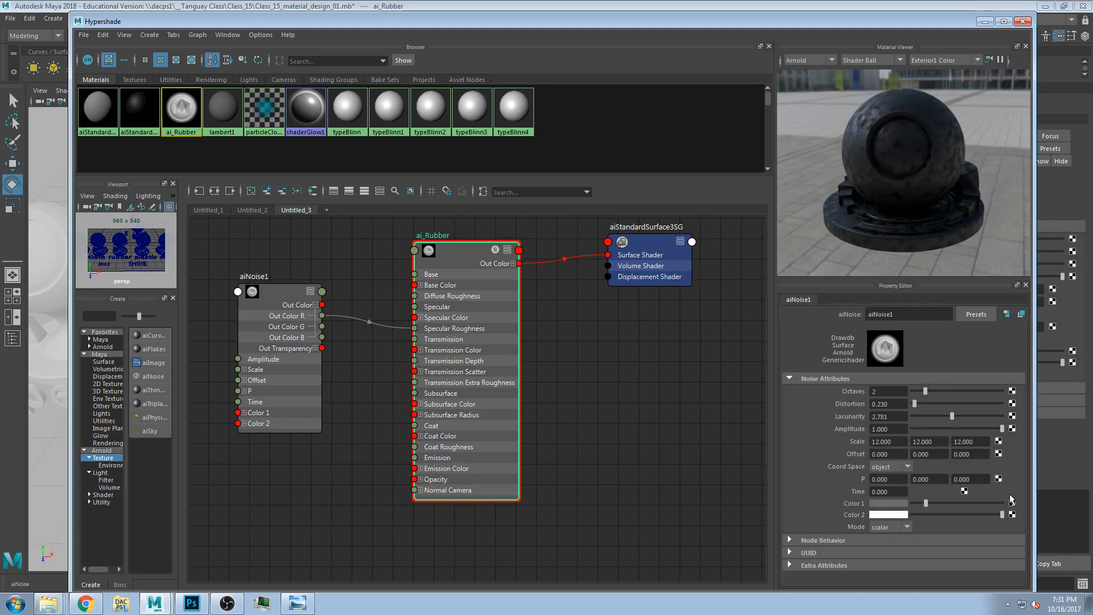
drag(931, 505, 939, 501)
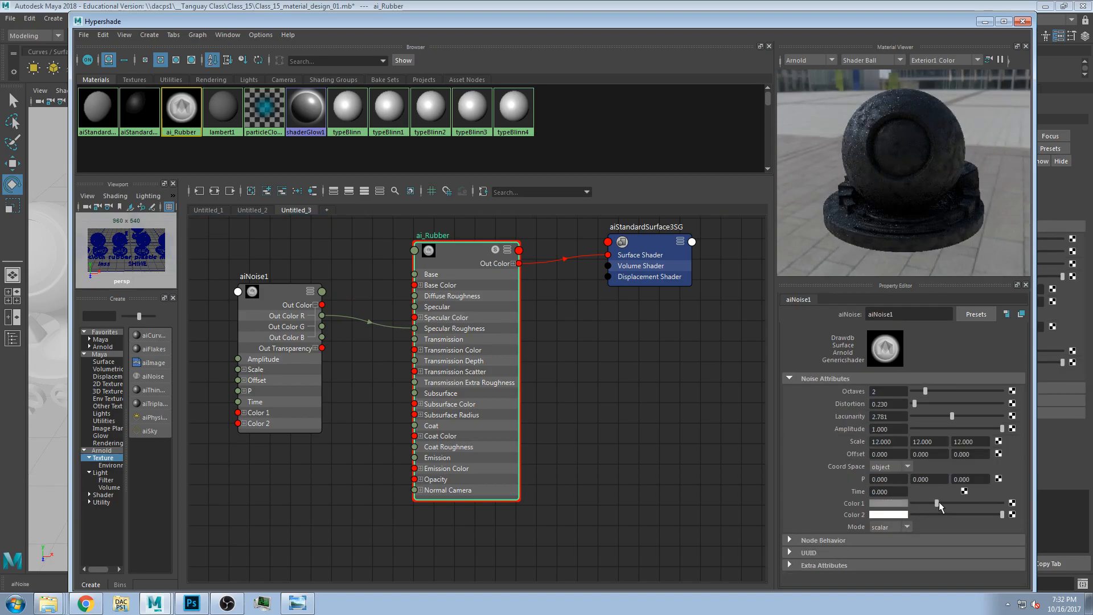
Step: Switch the mixing color space of aiNoise1's Color 1 to Display Space and set the gray's value to 0.4
click(887, 504)
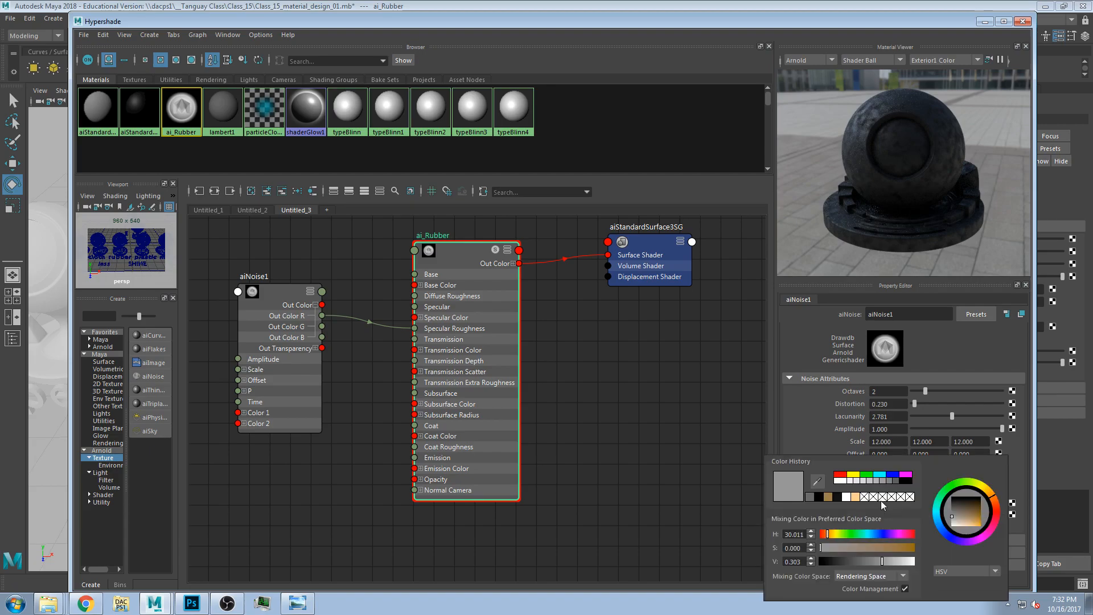
click(869, 576)
click(858, 594)
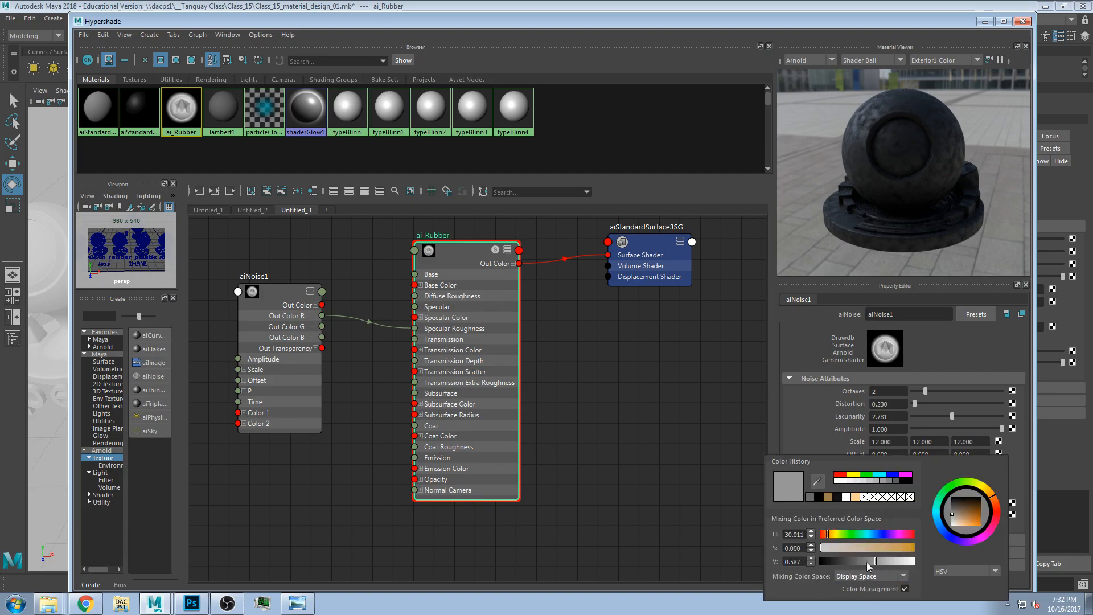
click(843, 561)
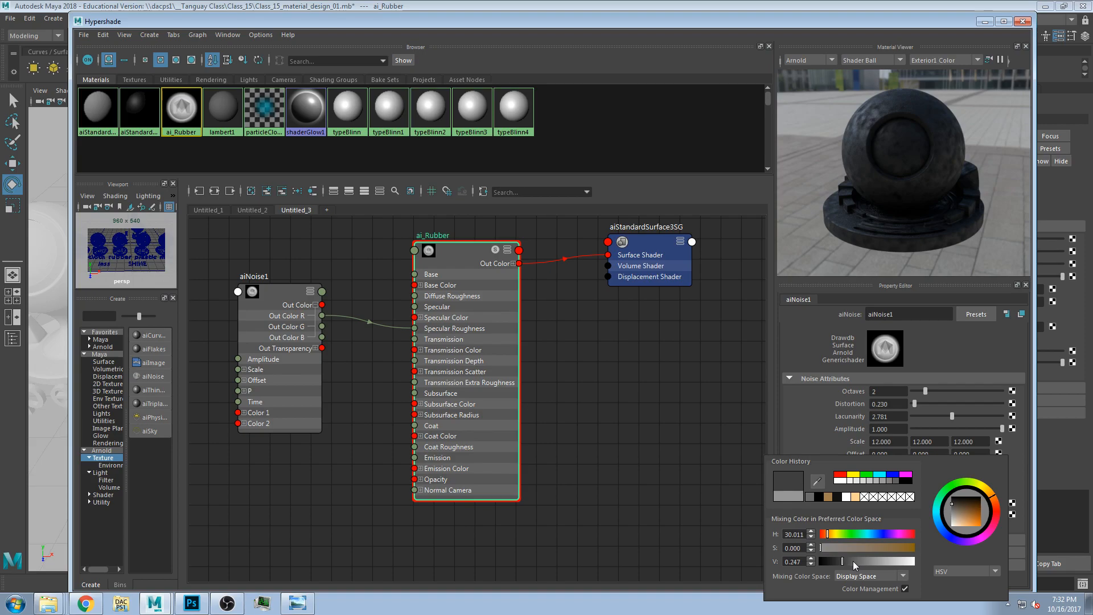
click(854, 561)
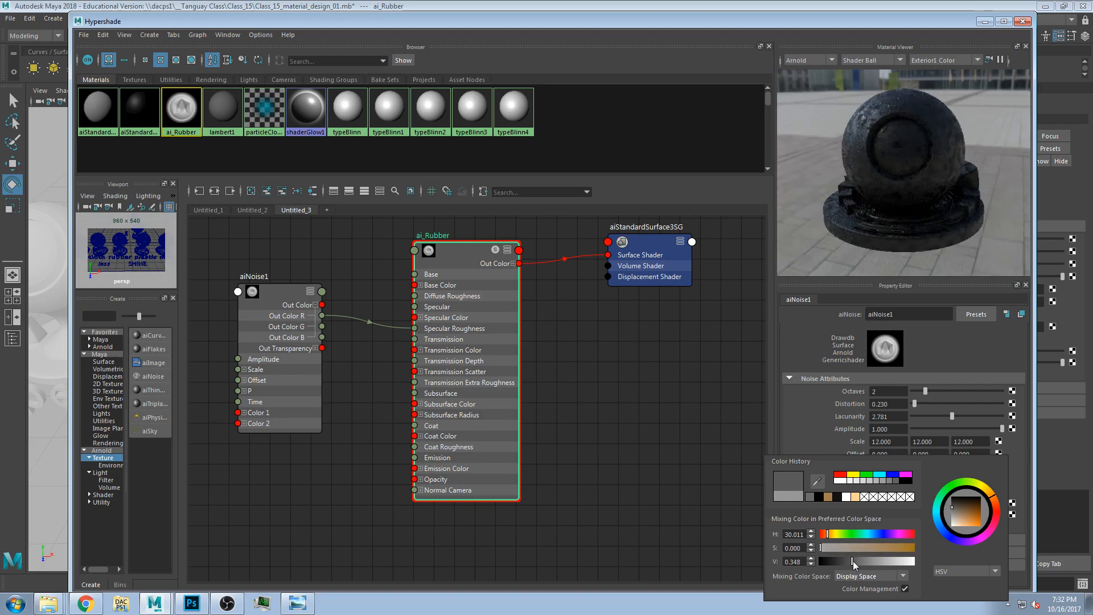
double_click(791, 562)
text(0.4)
key(Return)
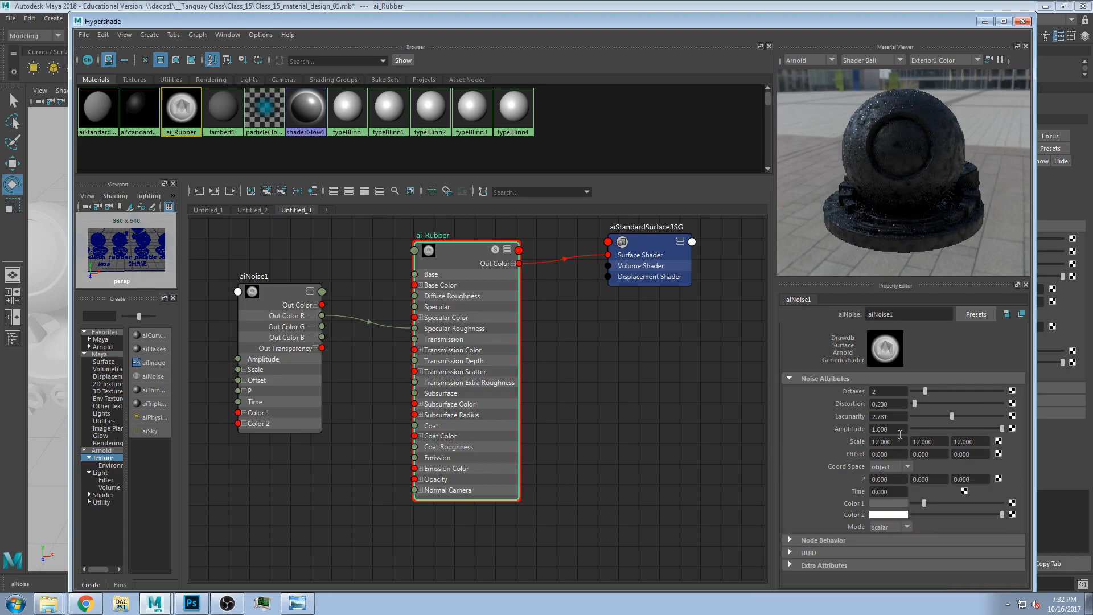
Step: Bring up aiNoise1's Color 1 chooser again and open its mixing color space options
click(889, 502)
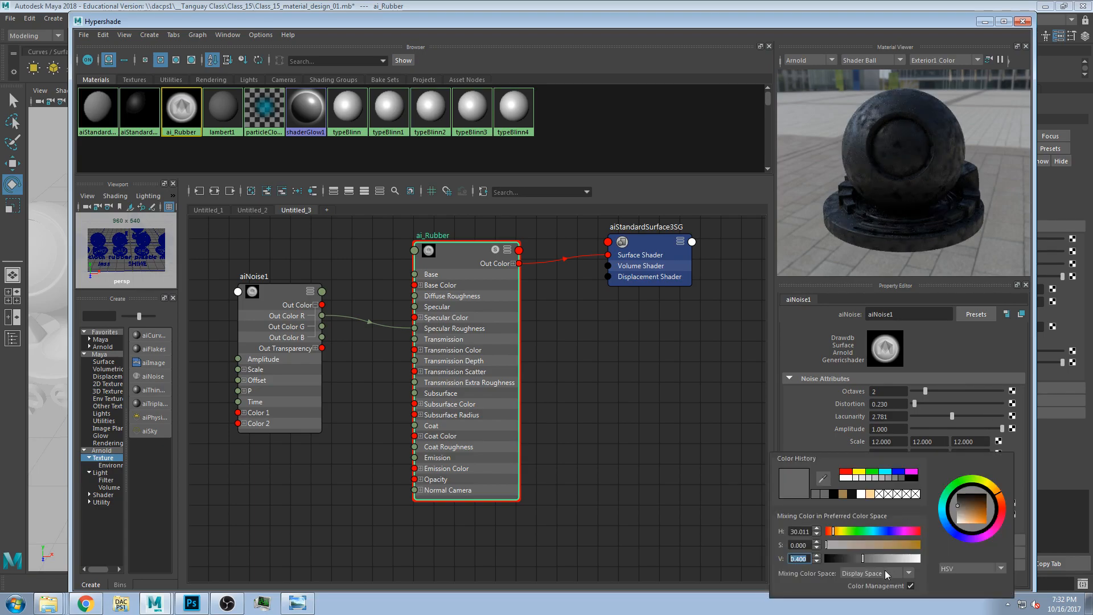
click(895, 575)
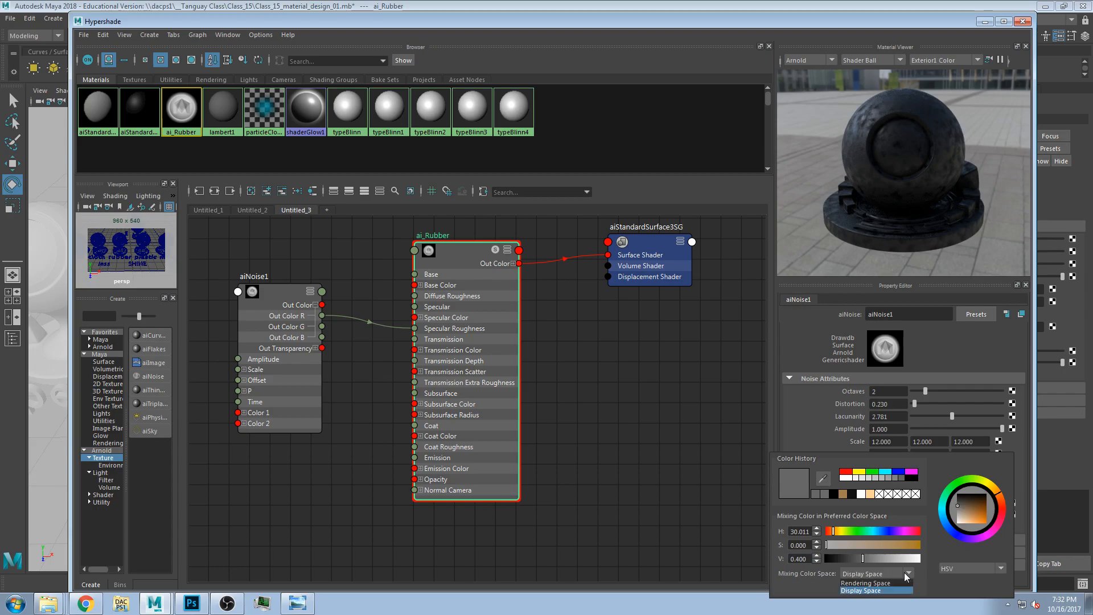
Step: Try Color 1 values of 0.4 and about 0.072 in Rendering Space, and restore Display Space color mixing
click(865, 583)
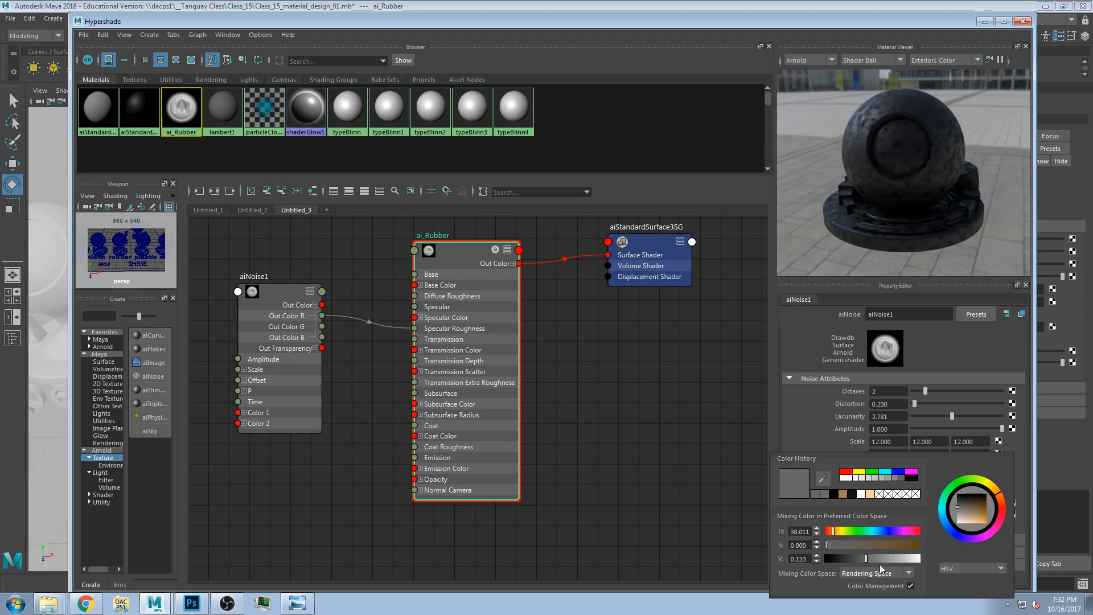
text(.4)
key(Return)
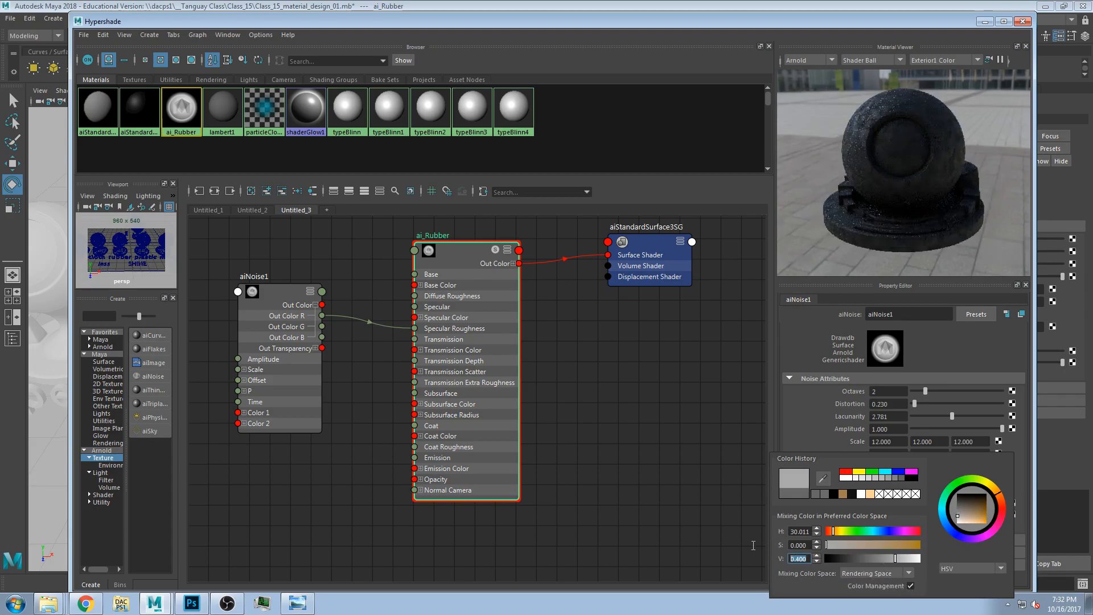
click(857, 558)
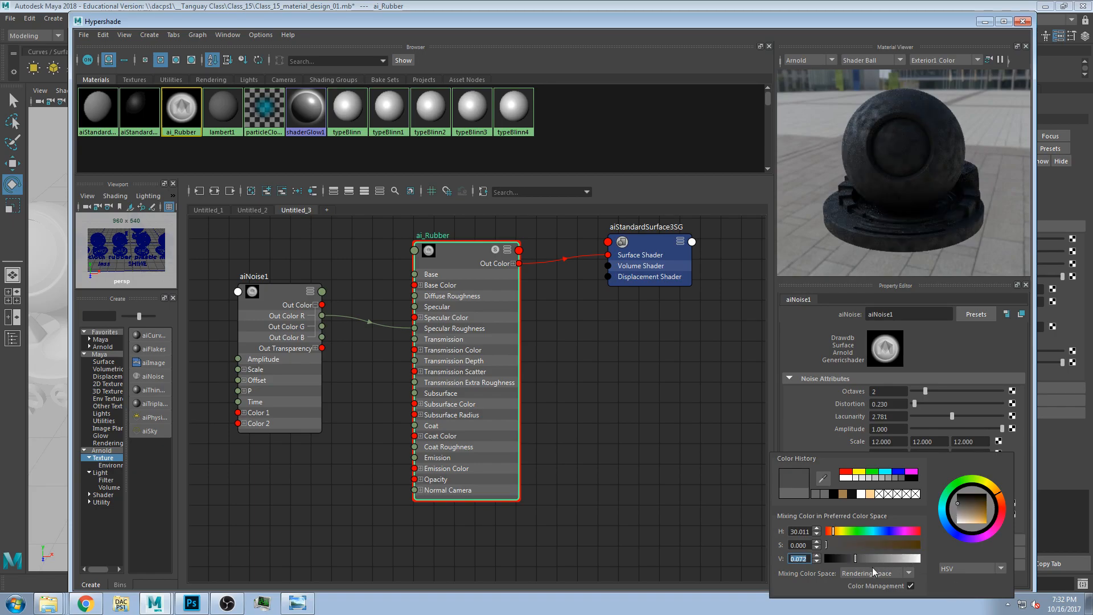
click(873, 574)
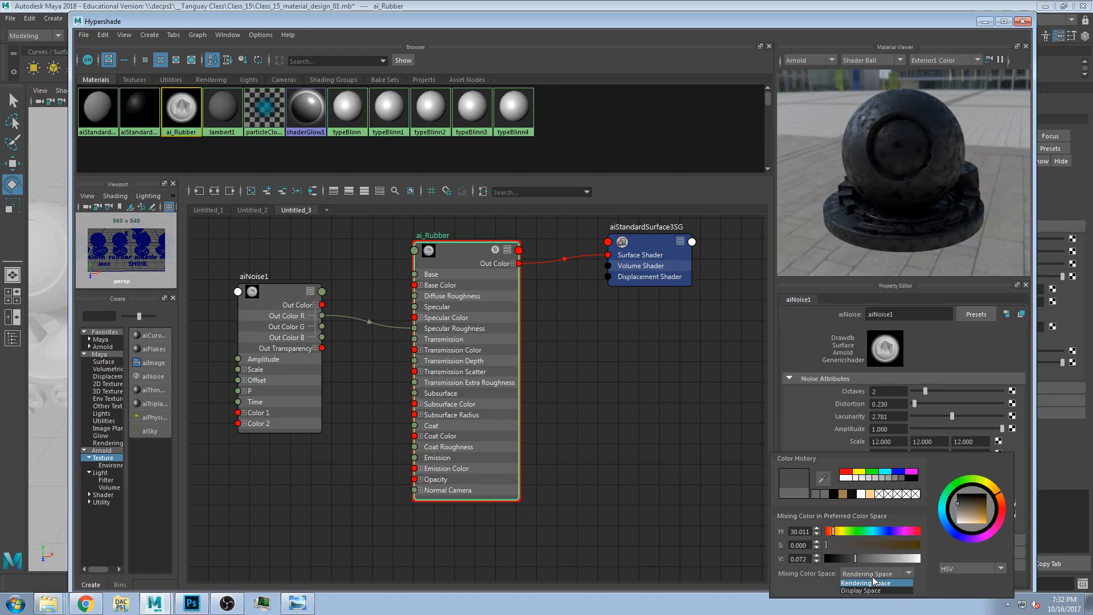
click(872, 592)
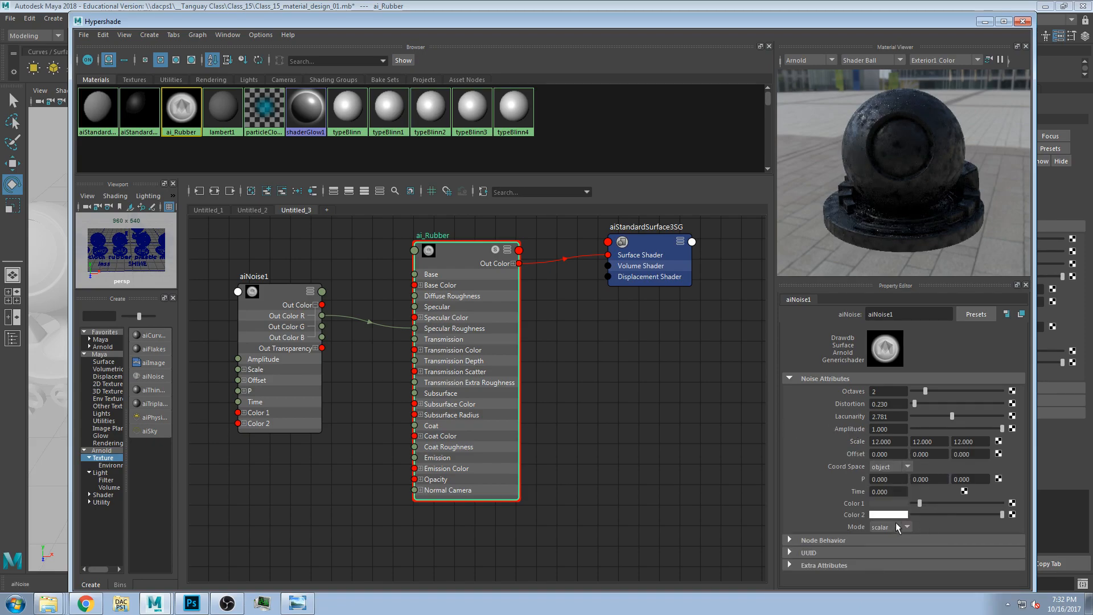
Step: Set both Color 1 and Color 2 of the aiNoise1 texture to grey with a value of 0.4
click(893, 503)
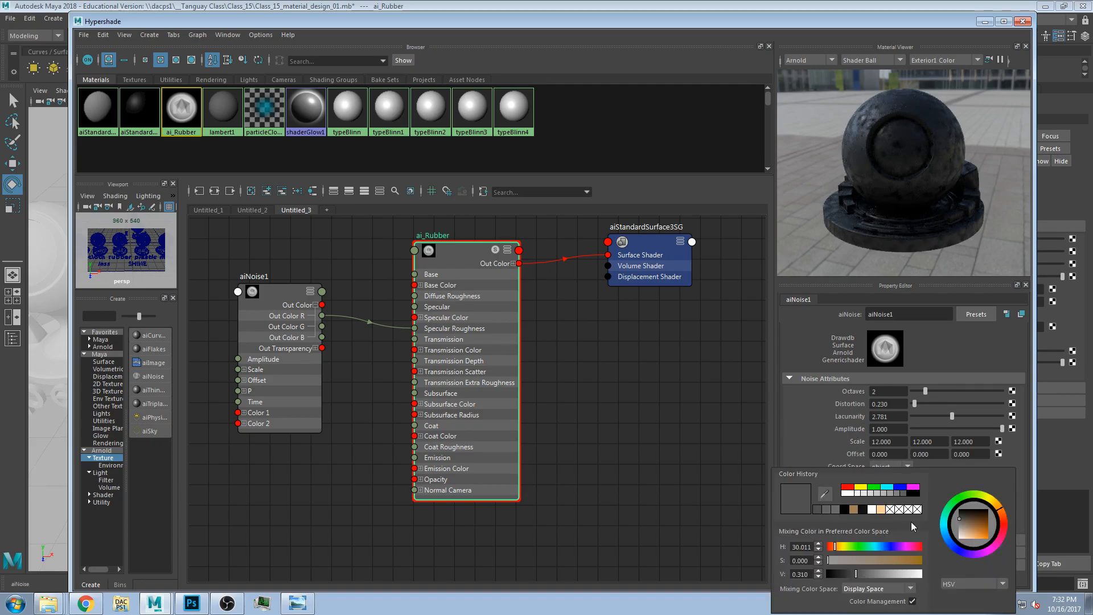
drag(857, 576, 856, 573)
click(805, 574)
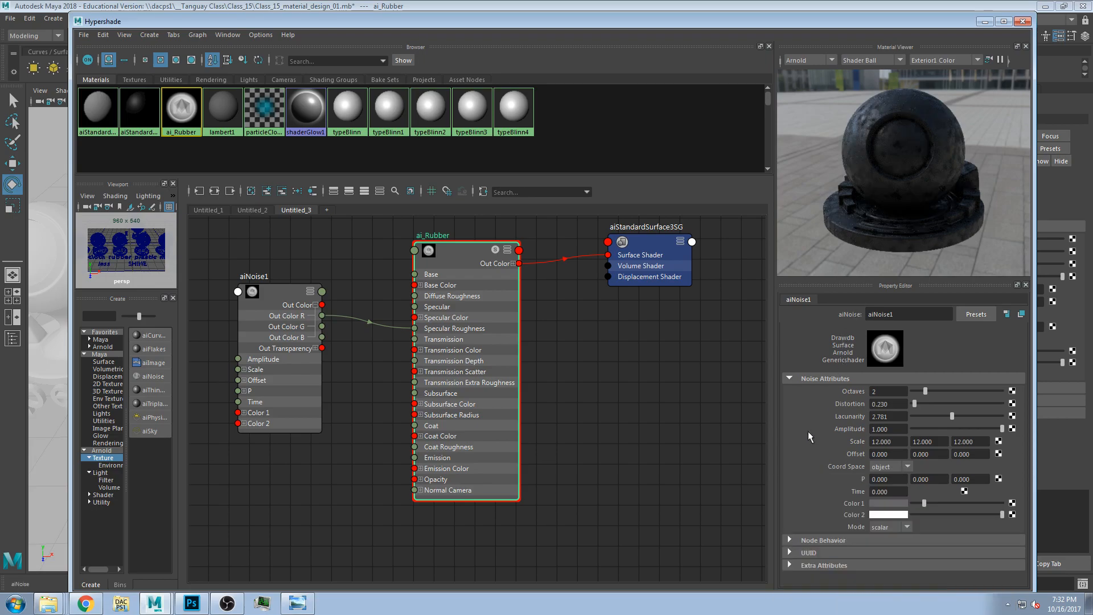
click(907, 518)
text(0.4)
key(Return)
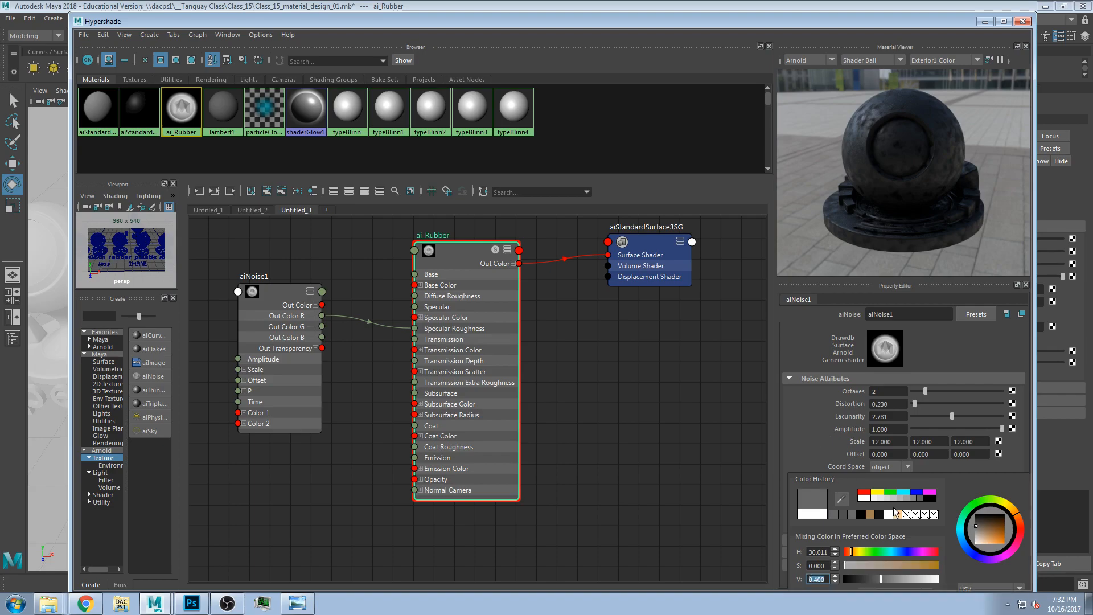
Step: Select the aiNoise1 node and brighten Color 1 and Color 2 to a matching light grey
click(271, 290)
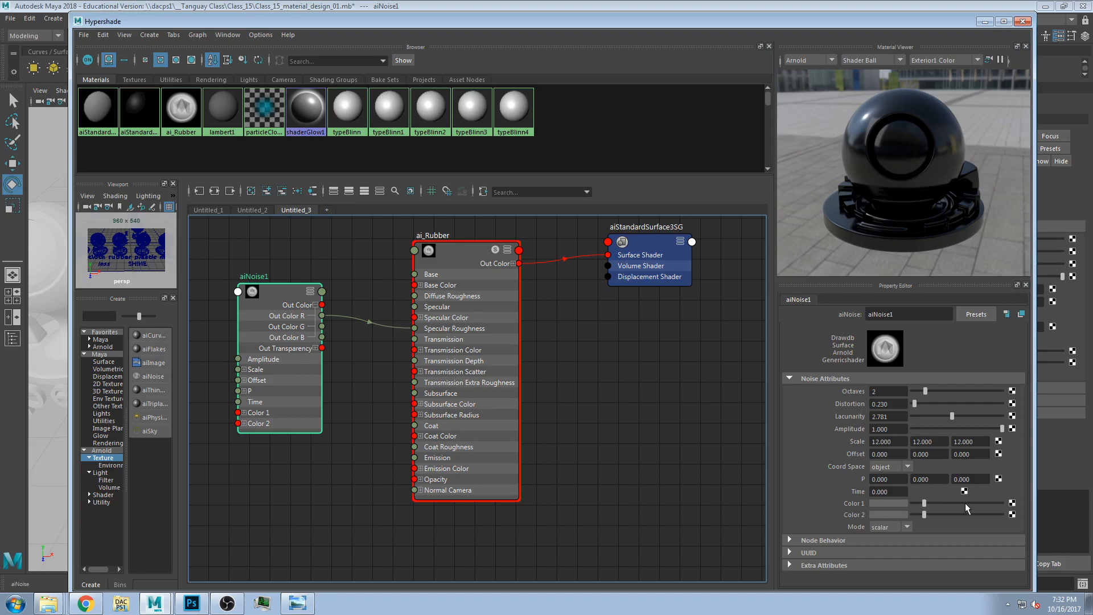
drag(924, 502, 948, 503)
click(949, 515)
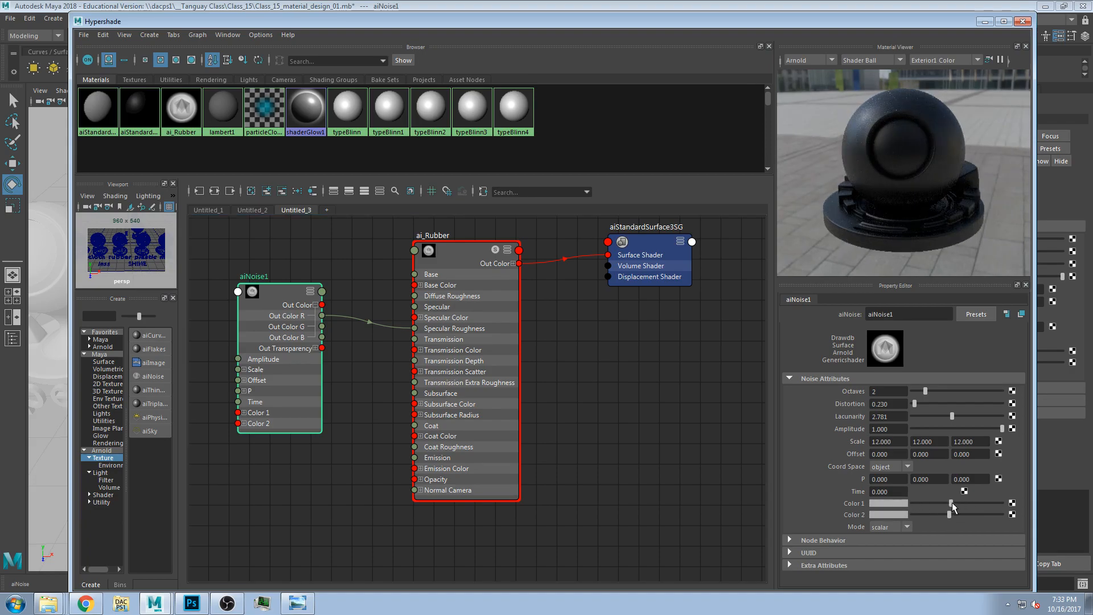
drag(951, 516, 954, 515)
click(956, 514)
click(956, 502)
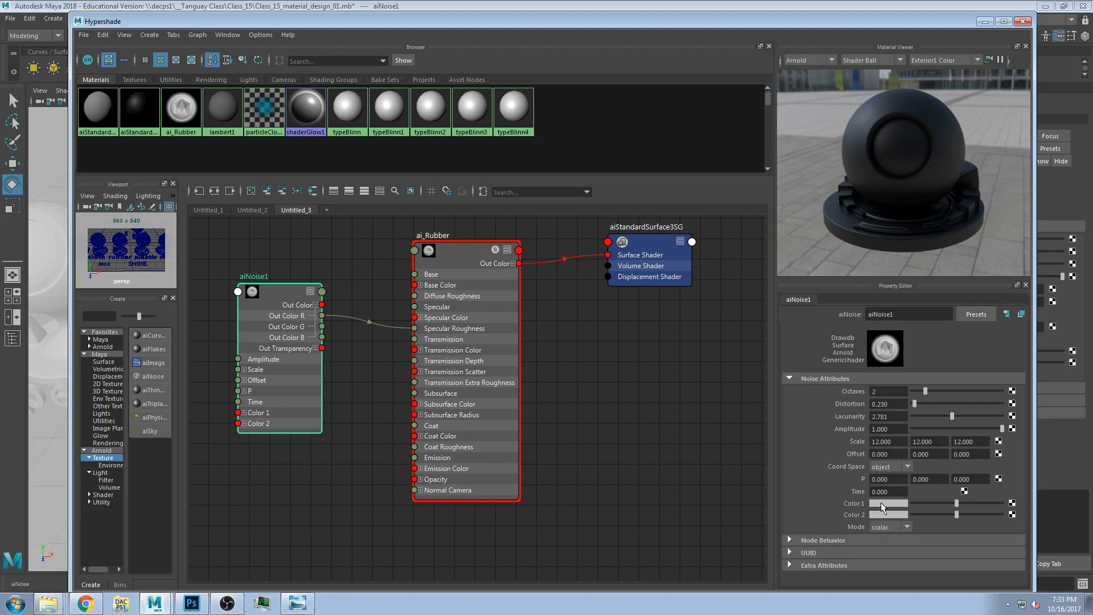
click(945, 502)
click(945, 513)
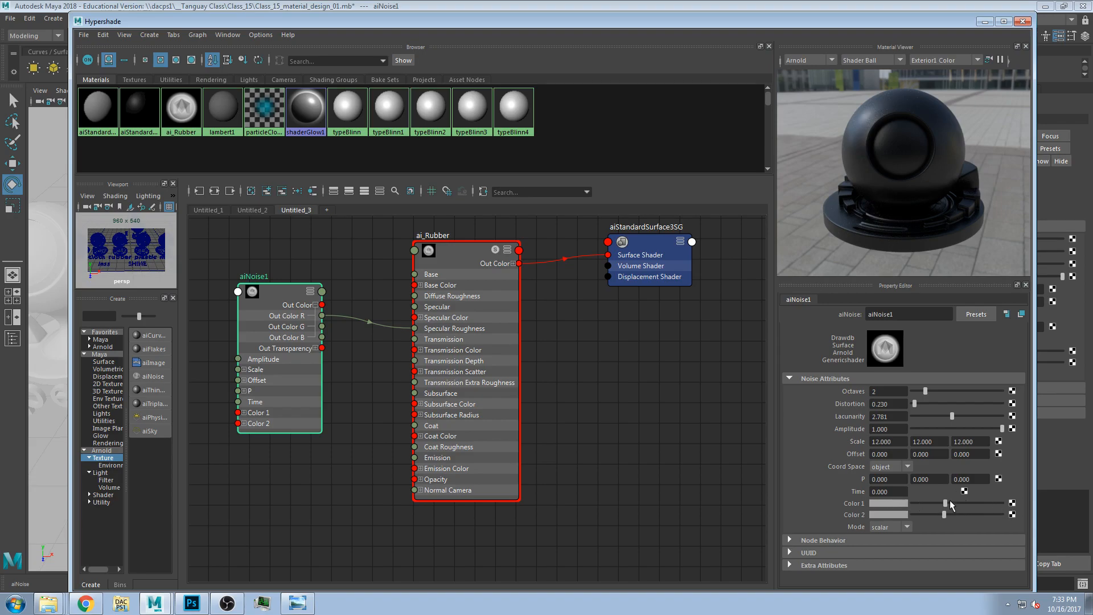
click(947, 514)
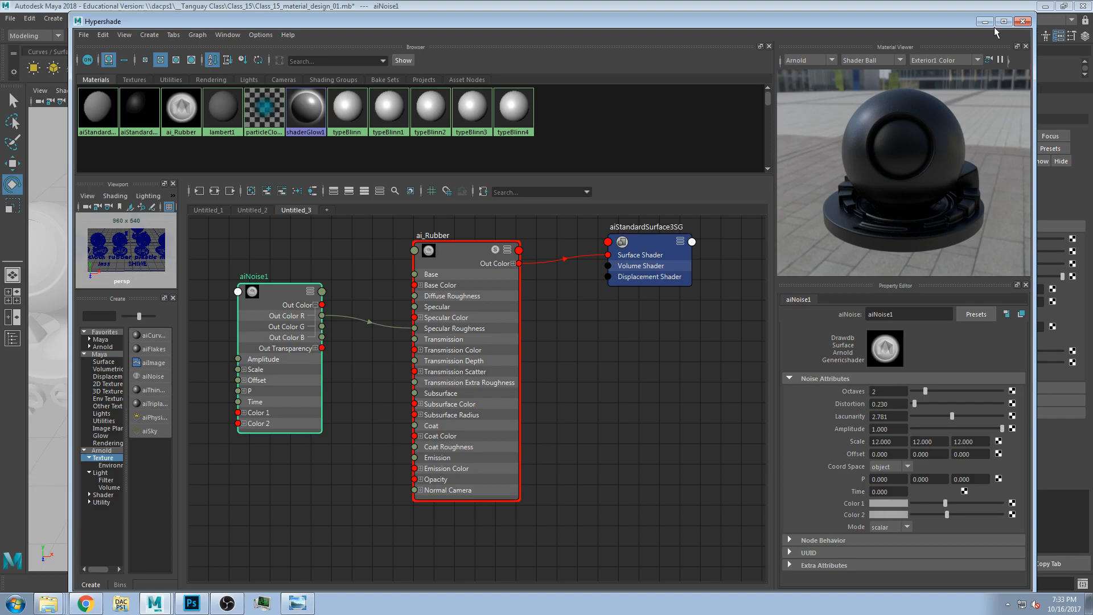
drag(945, 503, 948, 504)
click(951, 514)
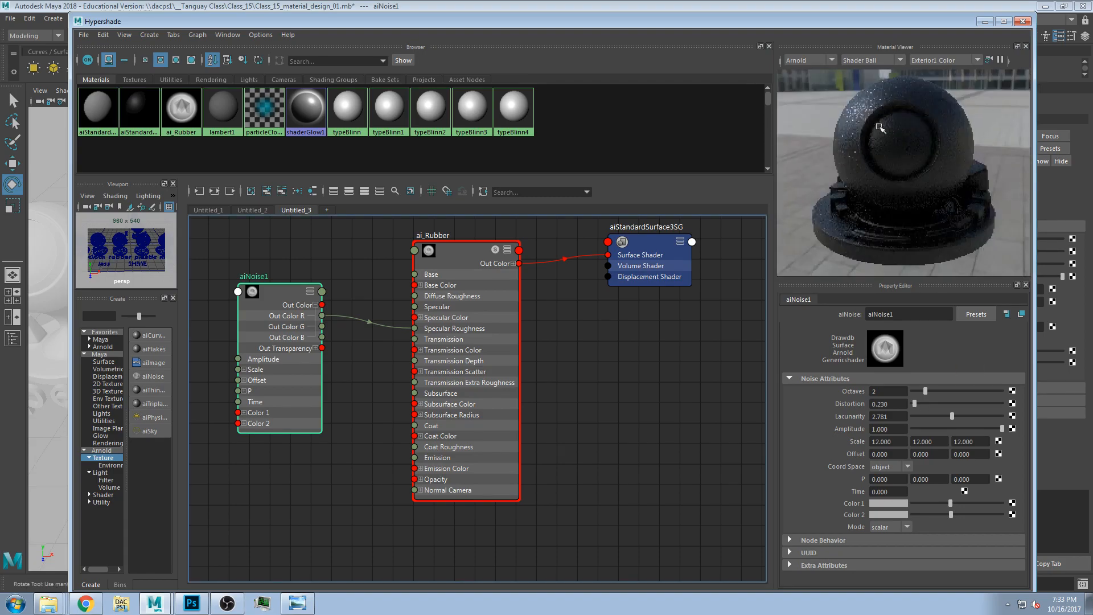
Step: Darken only the noise's Color 2 to a medium grey, comparing the highlights close up on the shader ball
scroll(841, 105, up, 5)
alt+middle_drag(894, 176, 894, 177)
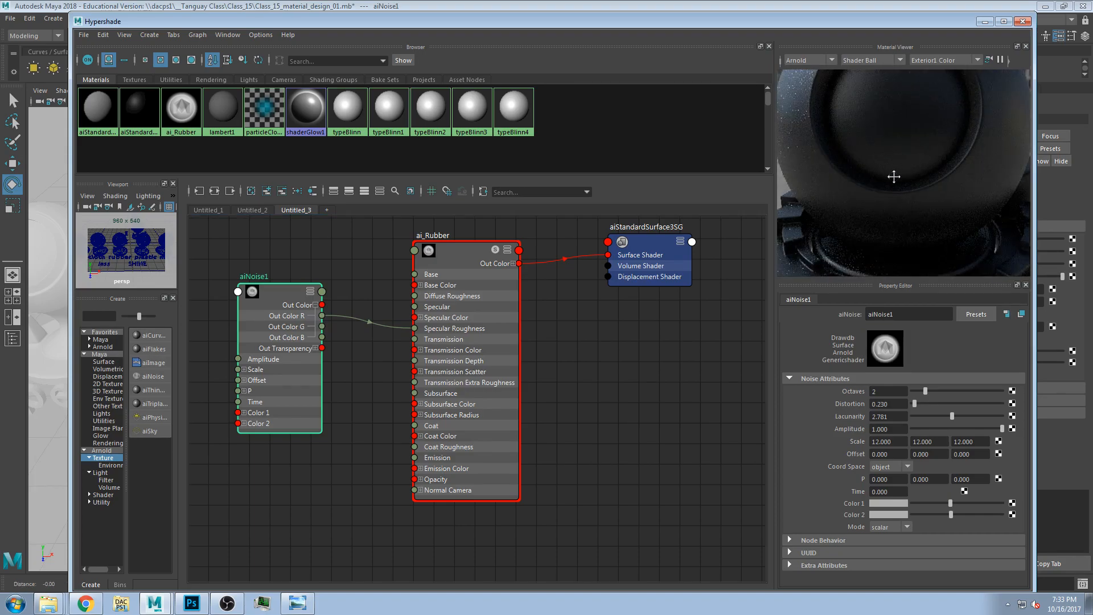
alt+drag(894, 176, 910, 164)
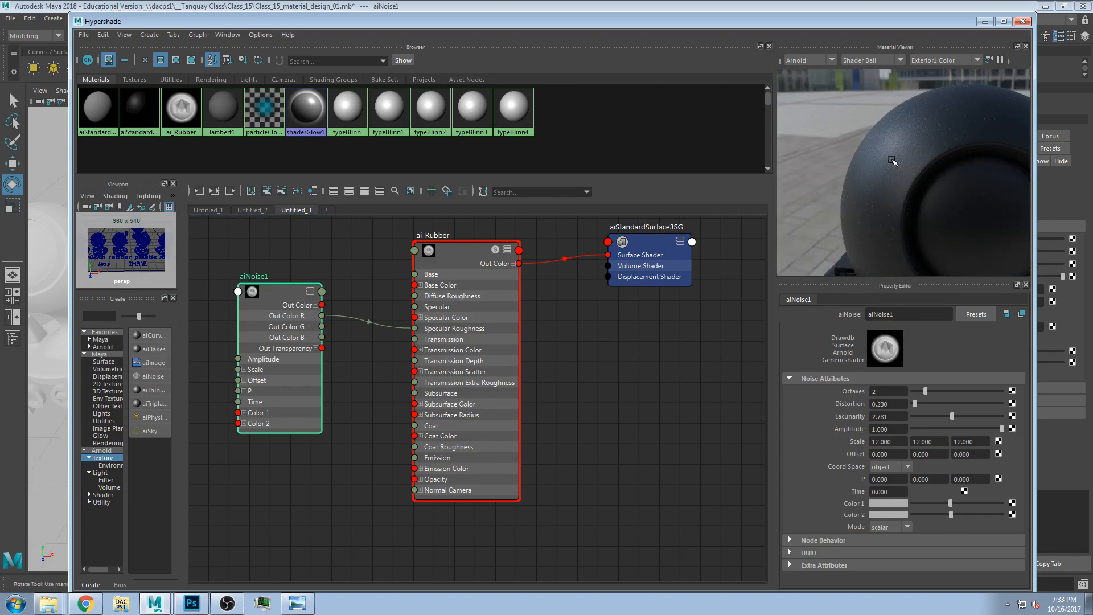
scroll(893, 161, up, 3)
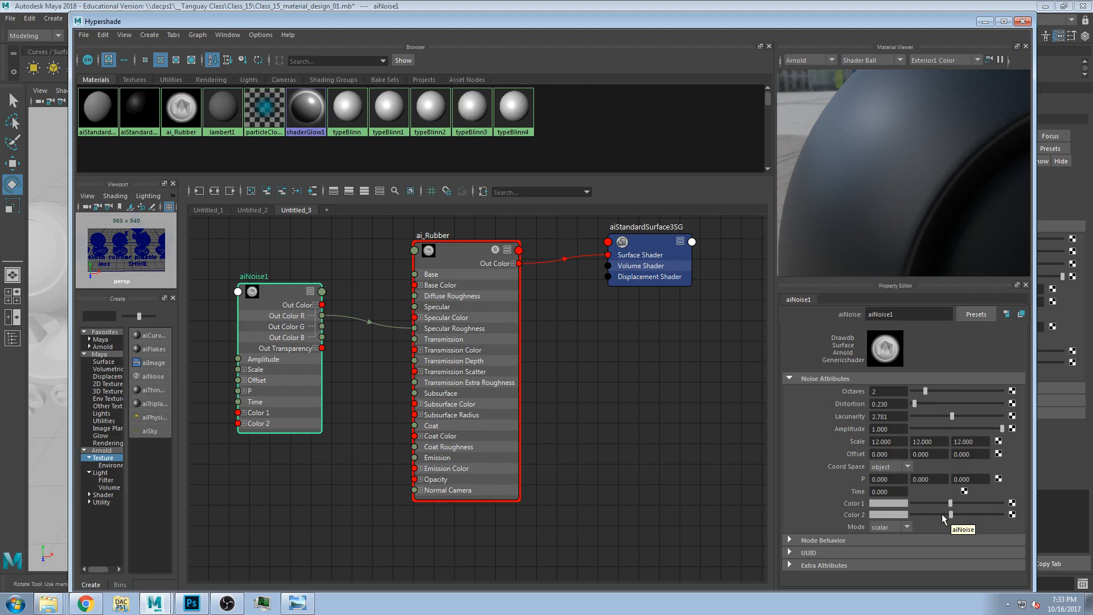
click(943, 514)
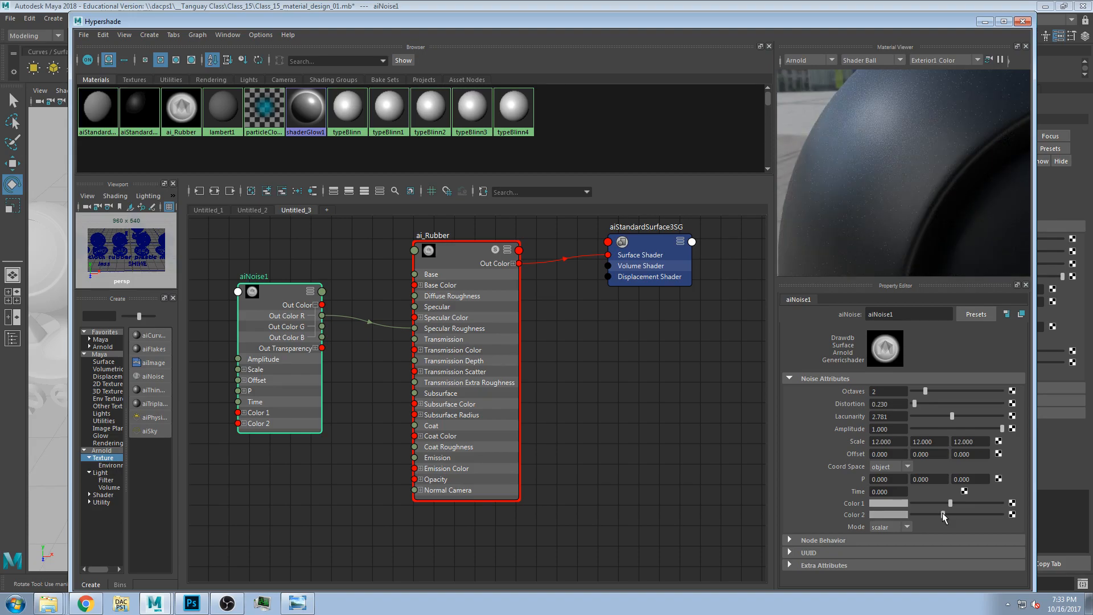
click(935, 514)
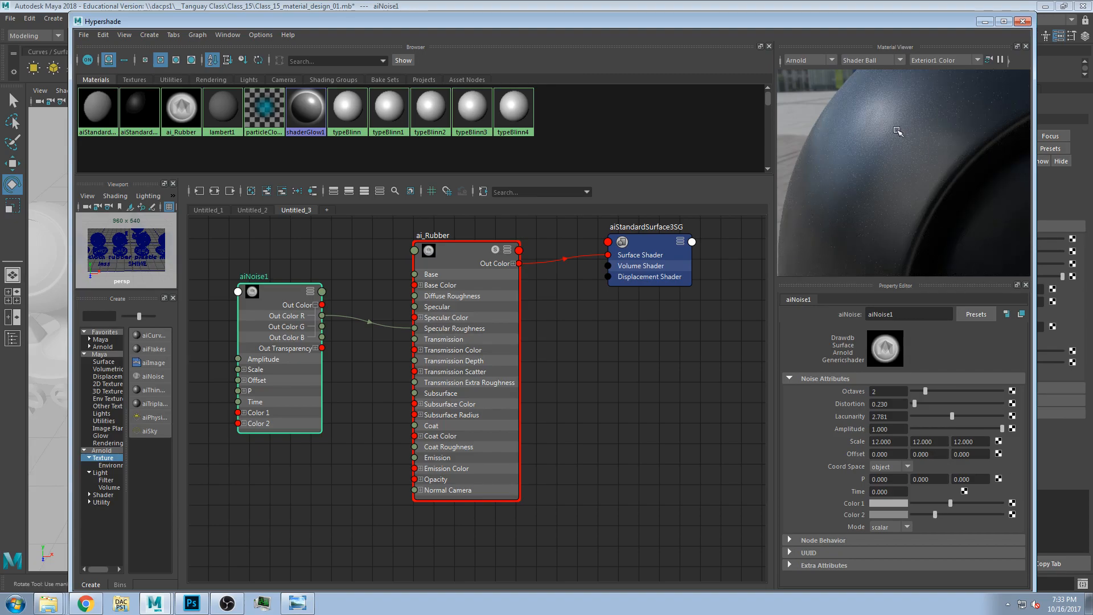
click(951, 514)
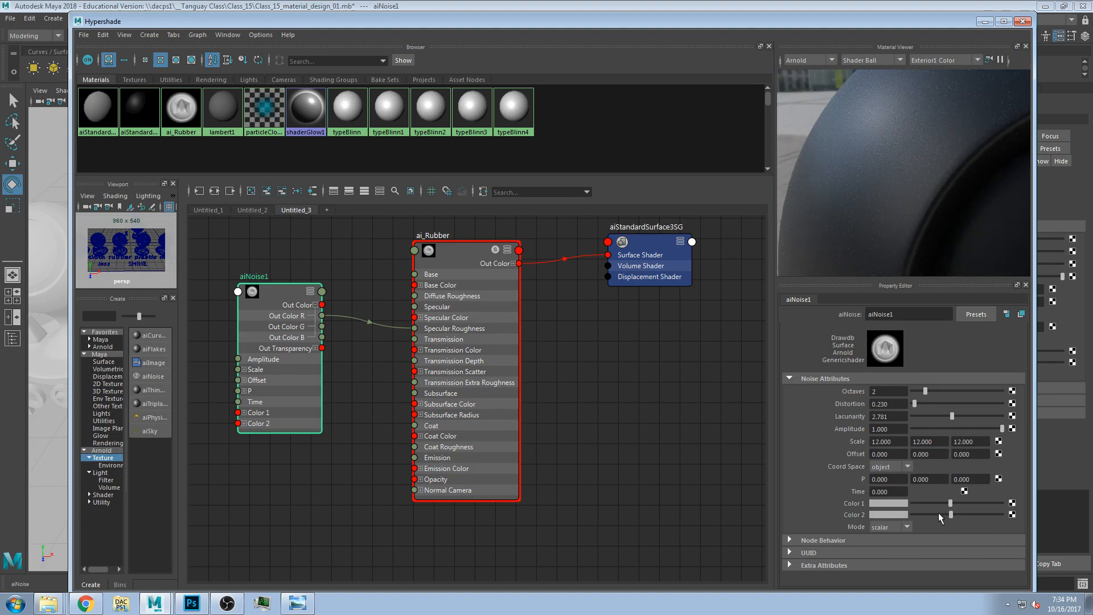
click(935, 514)
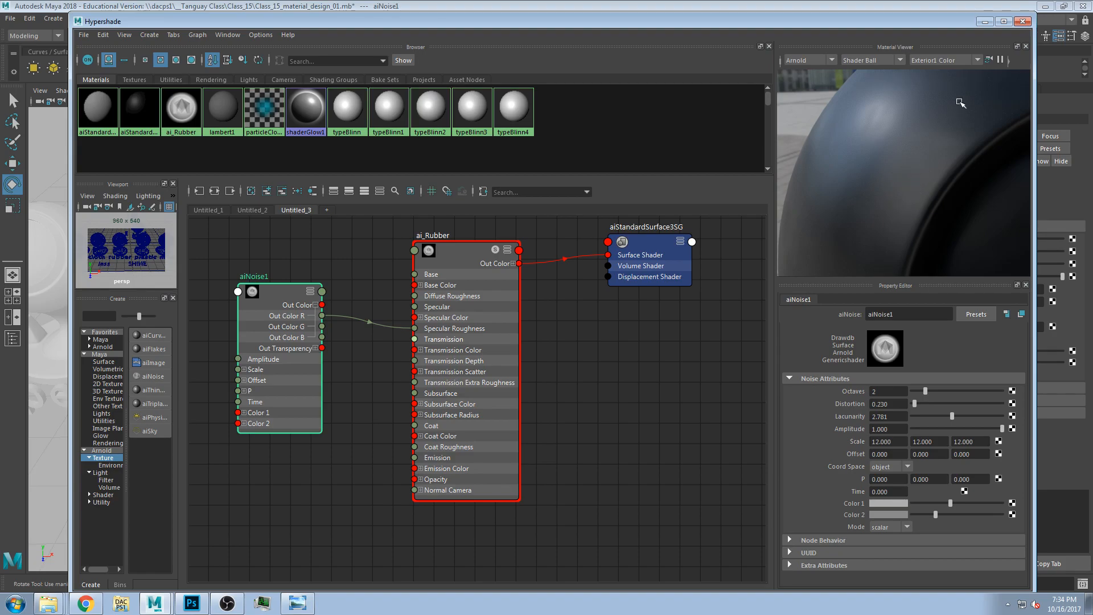
Step: Examine the rubber highlights on the shader ball and compare them with the reference photo 03_Rubber_02.jpg in Windows Photo Viewer
scroll(959, 107, up, 2)
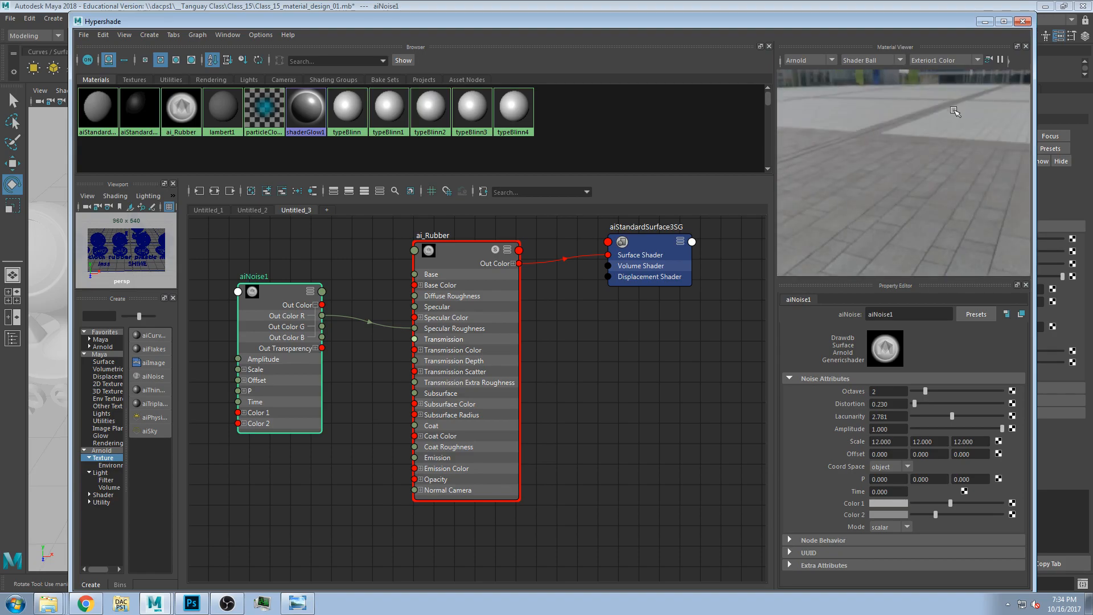
click(983, 60)
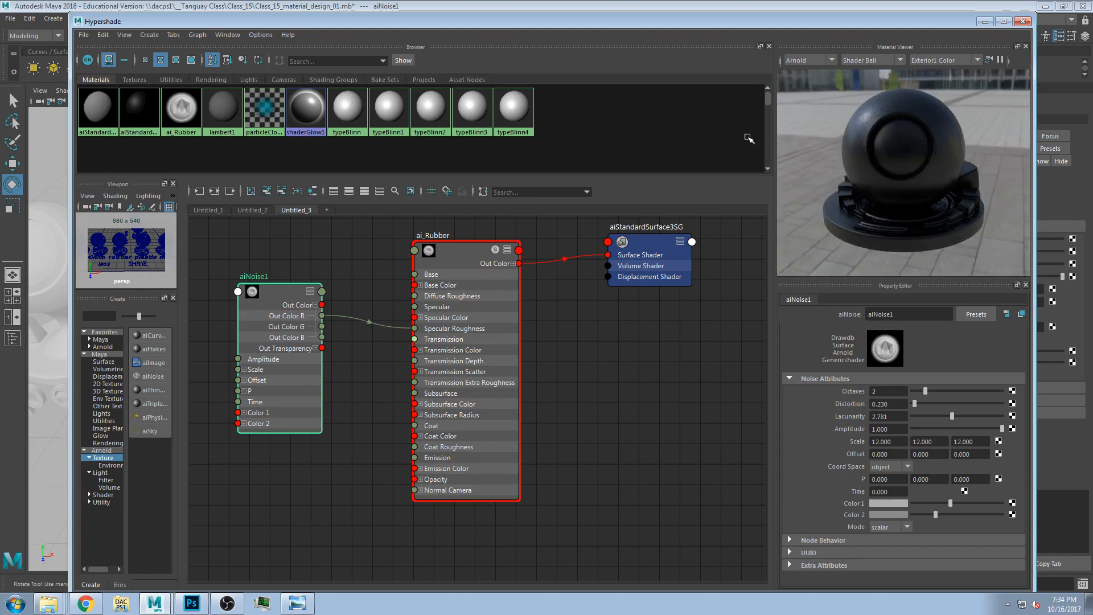
scroll(852, 126, up, 5)
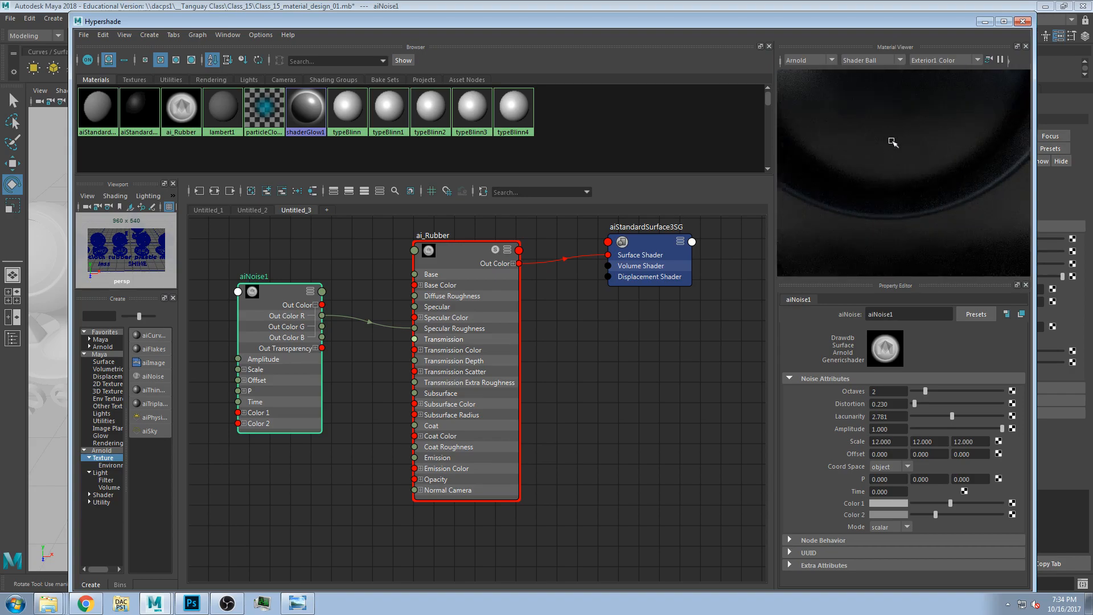
scroll(957, 198, down, 3)
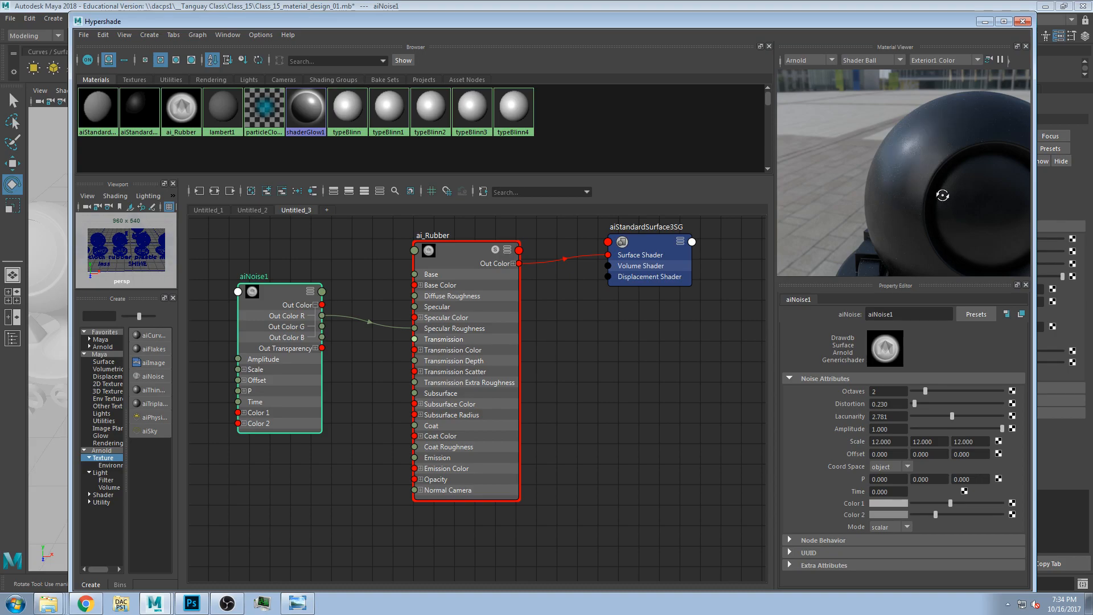
alt+drag(943, 195, 945, 197)
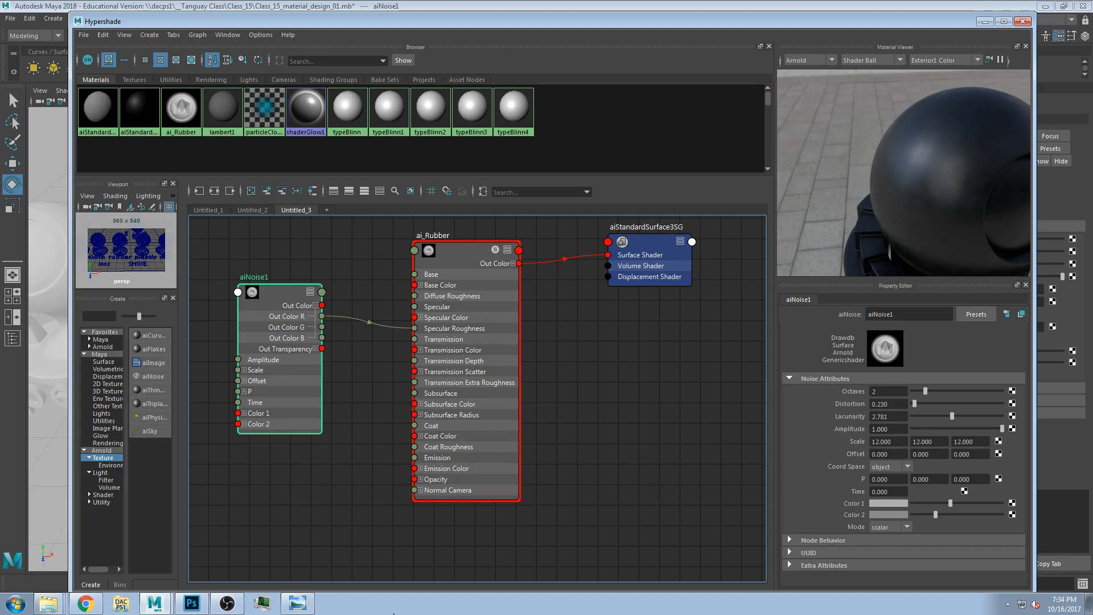
click(297, 603)
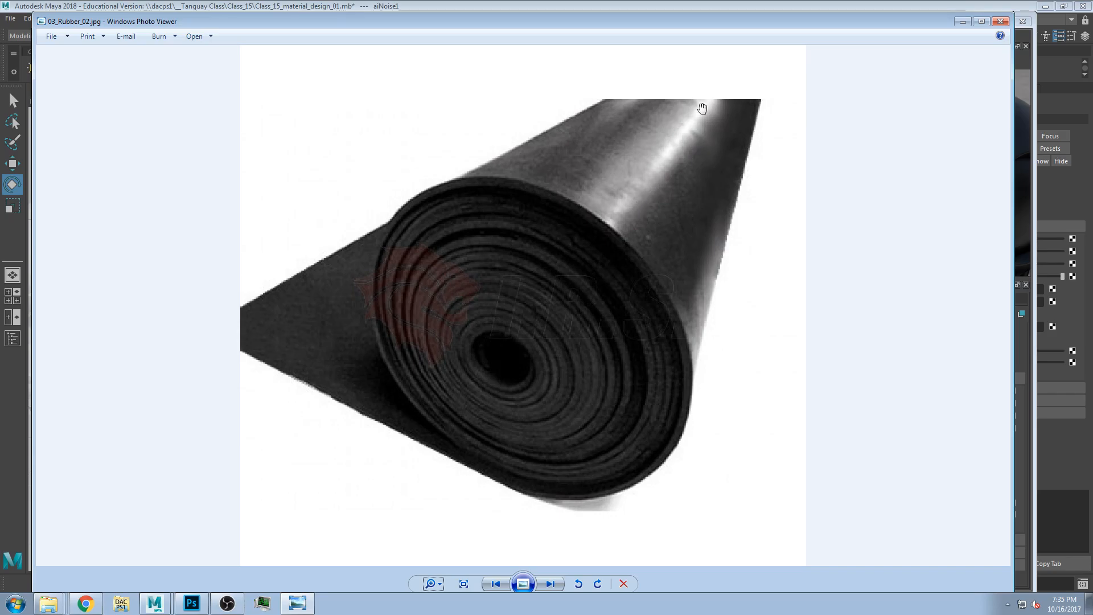
click(948, 16)
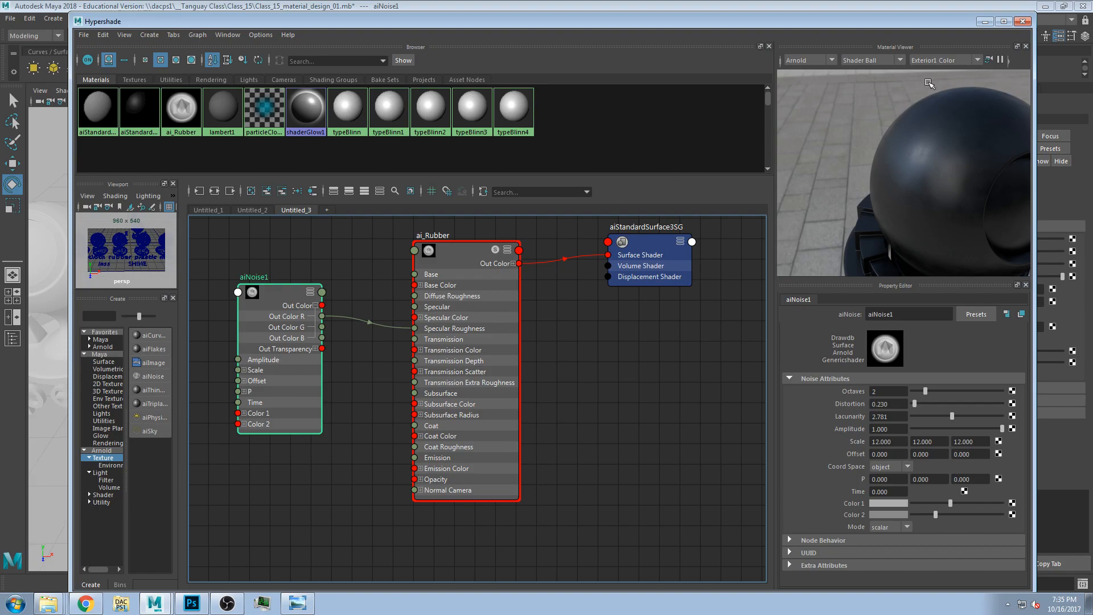
Step: Disconnect aiNoise1 from the Specular Roughness of ai_Rubber and preview the noise texture on its own
click(399, 326)
key(Delete)
click(285, 292)
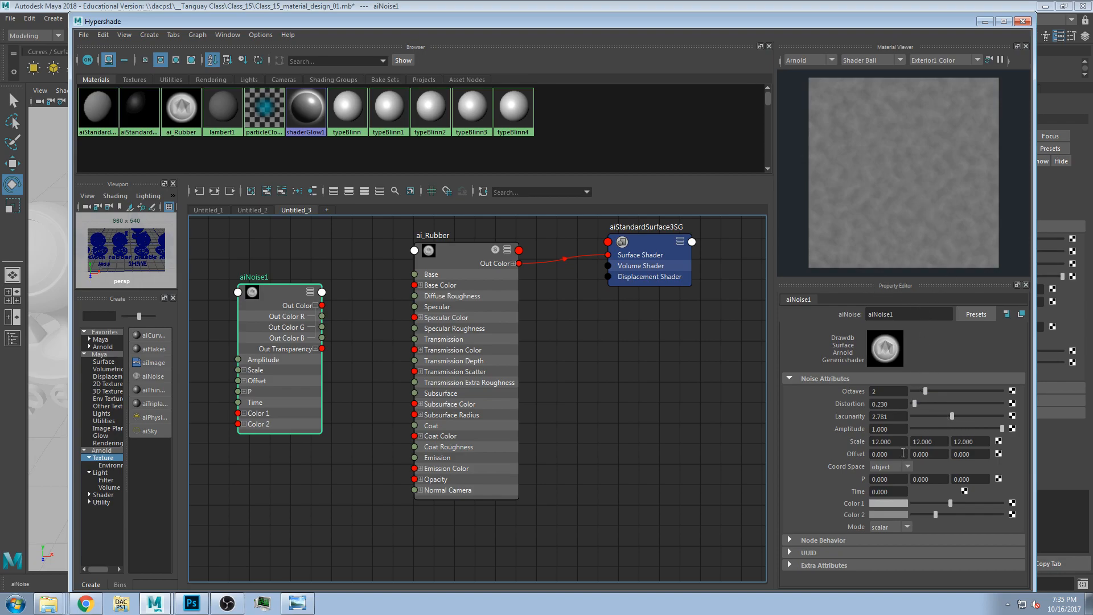
Step: Nudge the aiNoise1 node in the graph and adjust its lacunarity to about 2.316
drag(952, 416, 970, 418)
drag(271, 296, 283, 287)
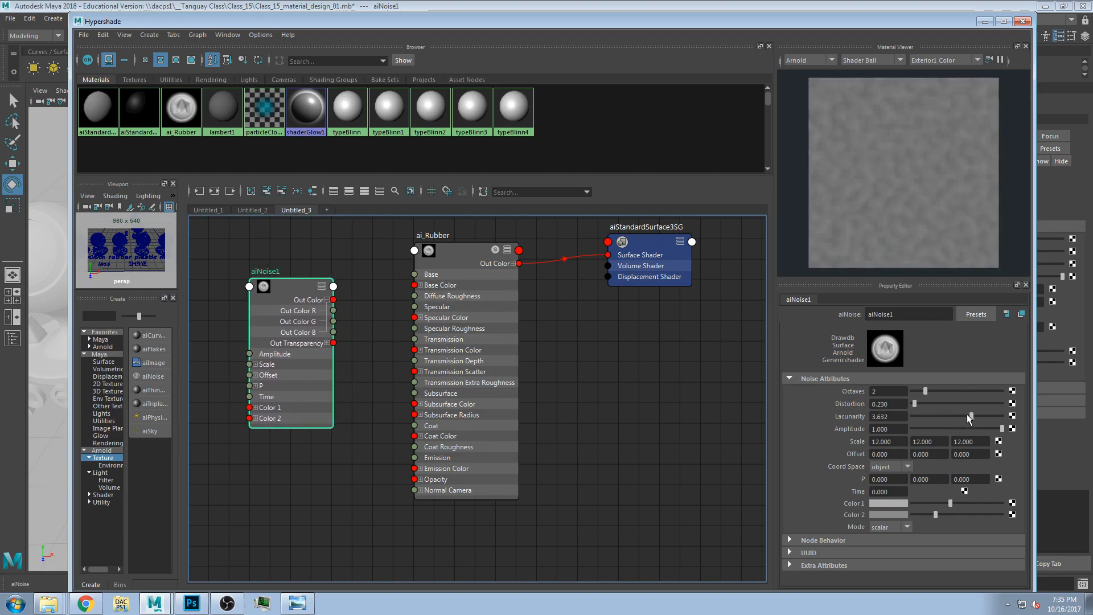
click(992, 415)
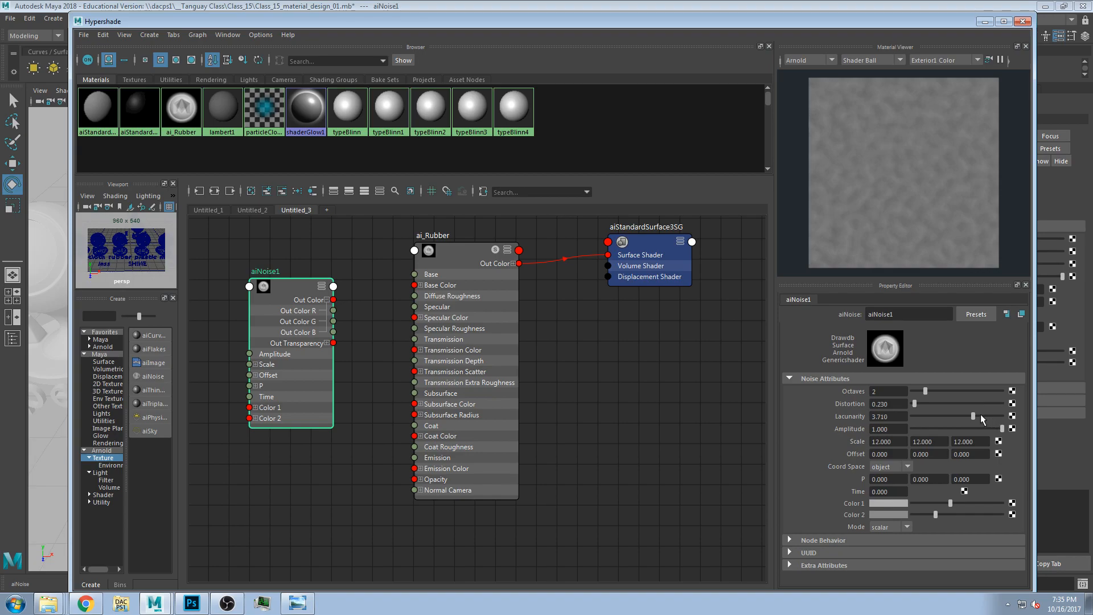
click(941, 415)
Step: Set all three P values of the noise texture to 0.5
click(885, 479)
text(0.5)
click(922, 479)
text(0.5)
key(Tab)
text(0.5)
key(Return)
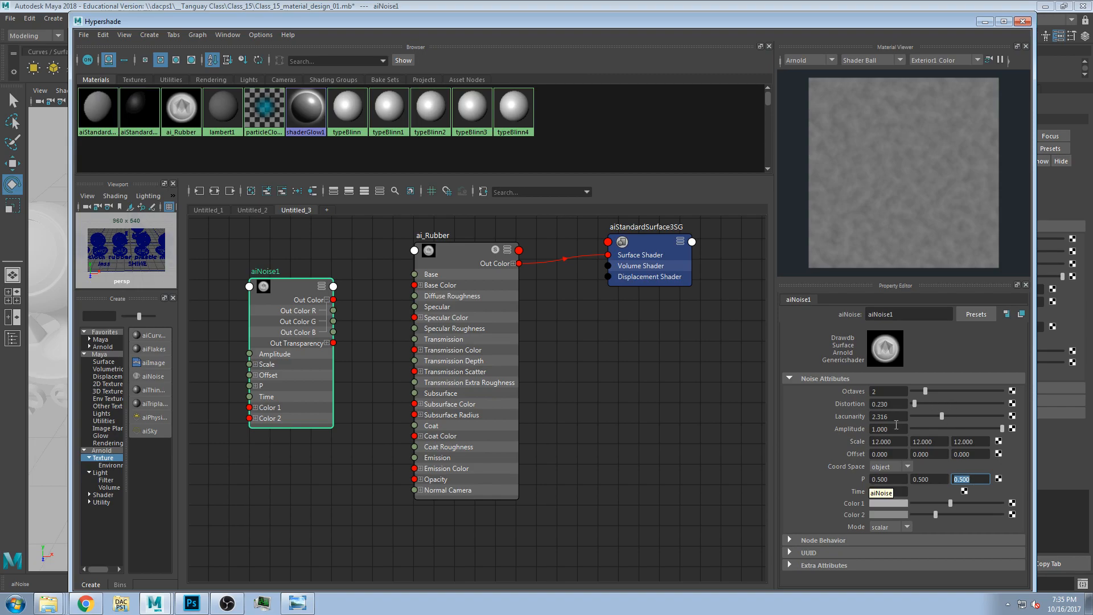
Step: Set the noise's octaves to 3 and its lacunarity to about 2.961
mouse_move(941, 418)
mouse_down()
mouse_move(959, 418)
mouse_move(934, 422)
mouse_up()
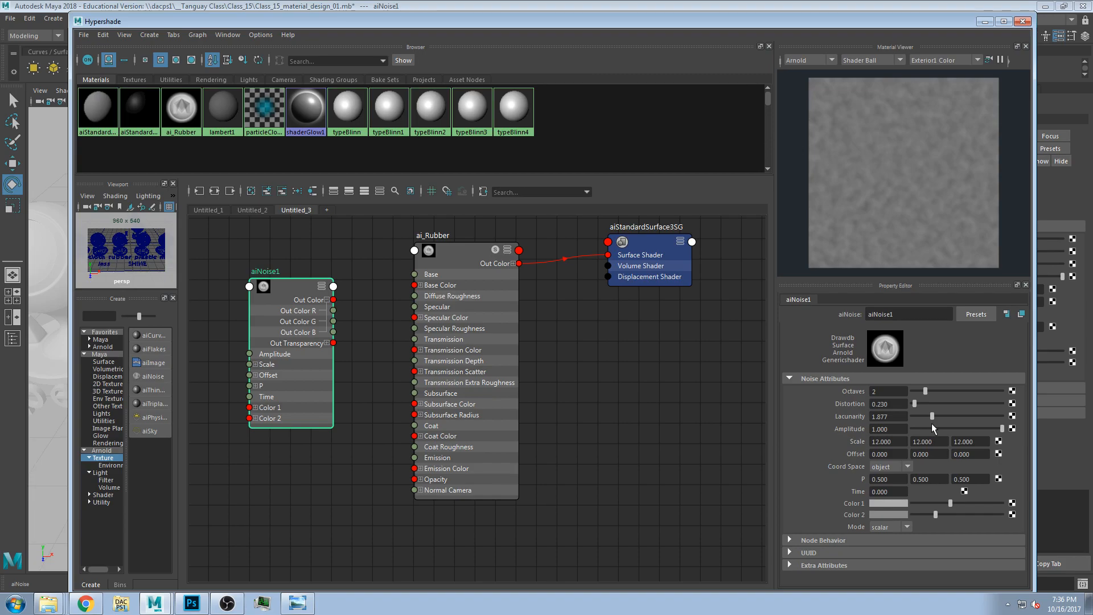
drag(926, 393, 917, 397)
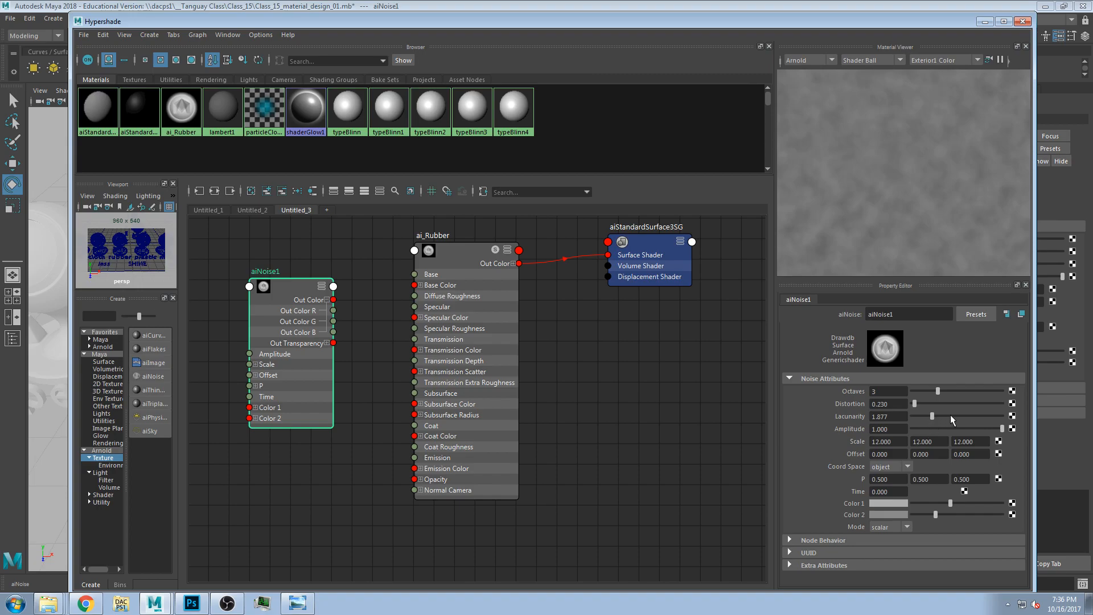
key(ctrl+z)
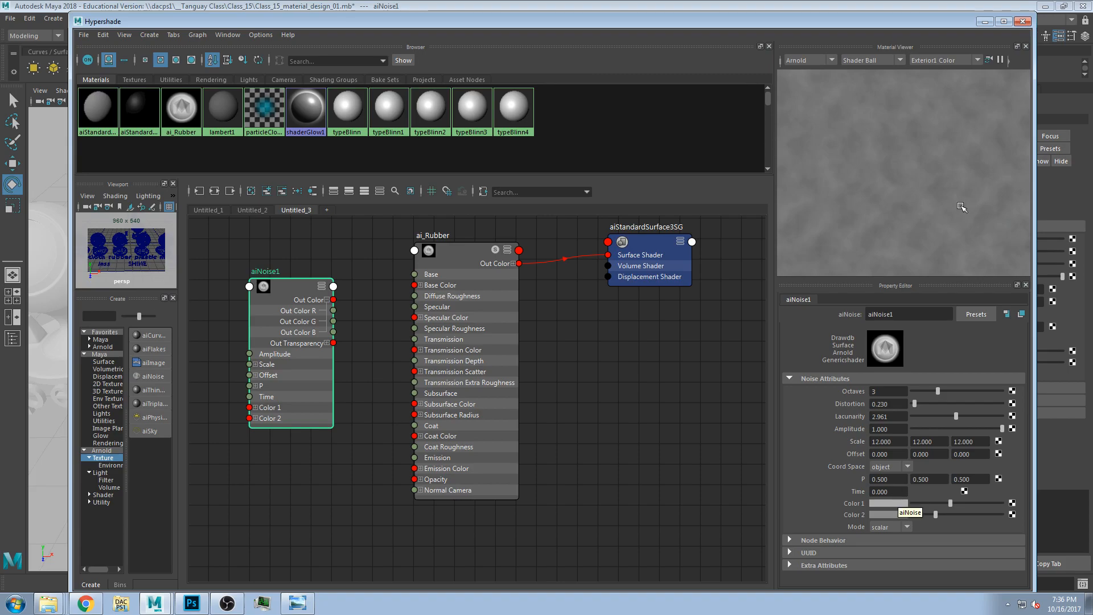
Step: Switch to Chrome and search Google for the perlin noise algorithm in a new tab
click(87, 605)
click(730, 33)
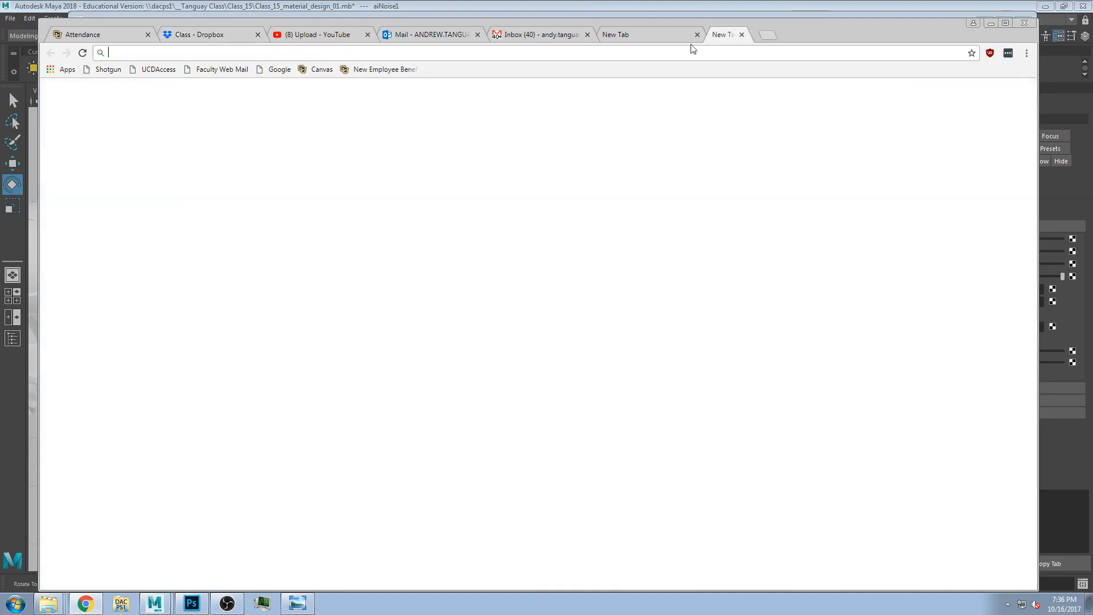
text(perl)
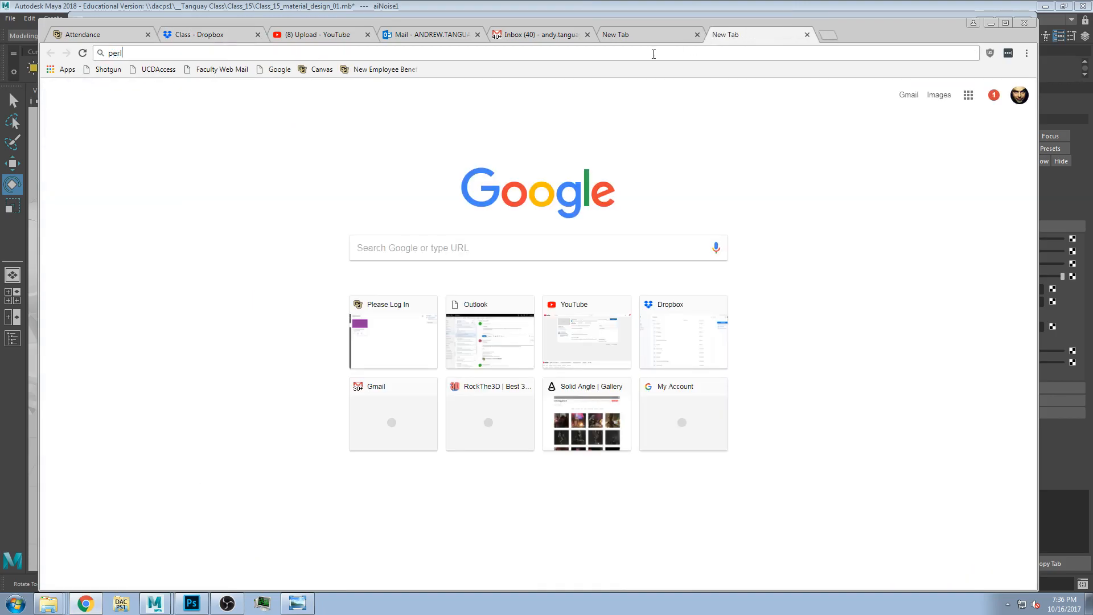
text(in noise alg)
key(Return)
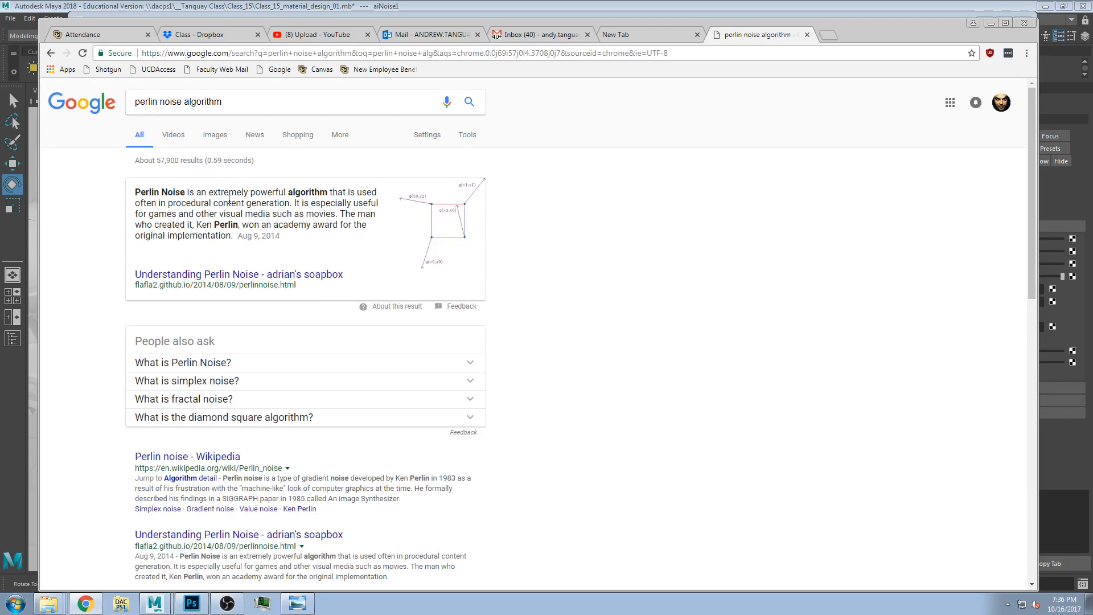
Step: Examine the Perlin noise diagrams showing gradient vectors, wavelength and amplitude, and the block grid, and return to Maya
click(455, 242)
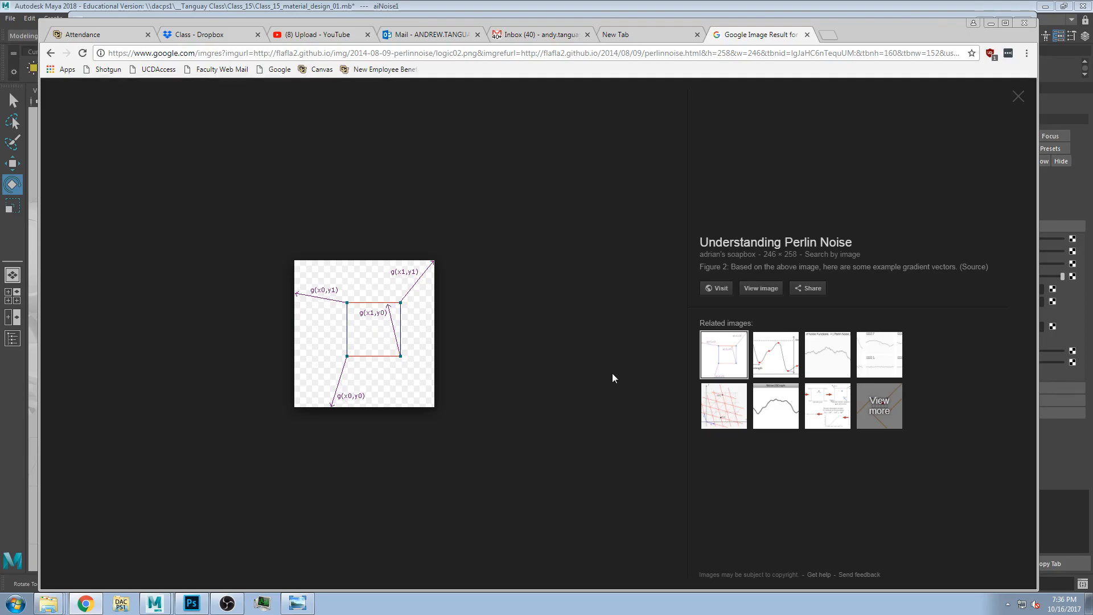
click(763, 357)
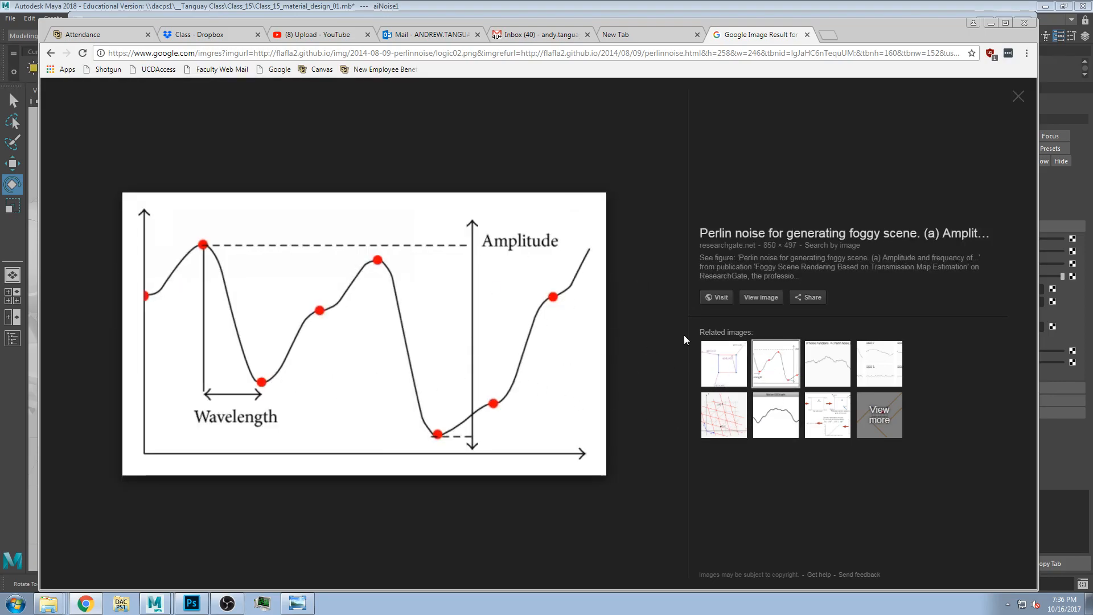
click(827, 416)
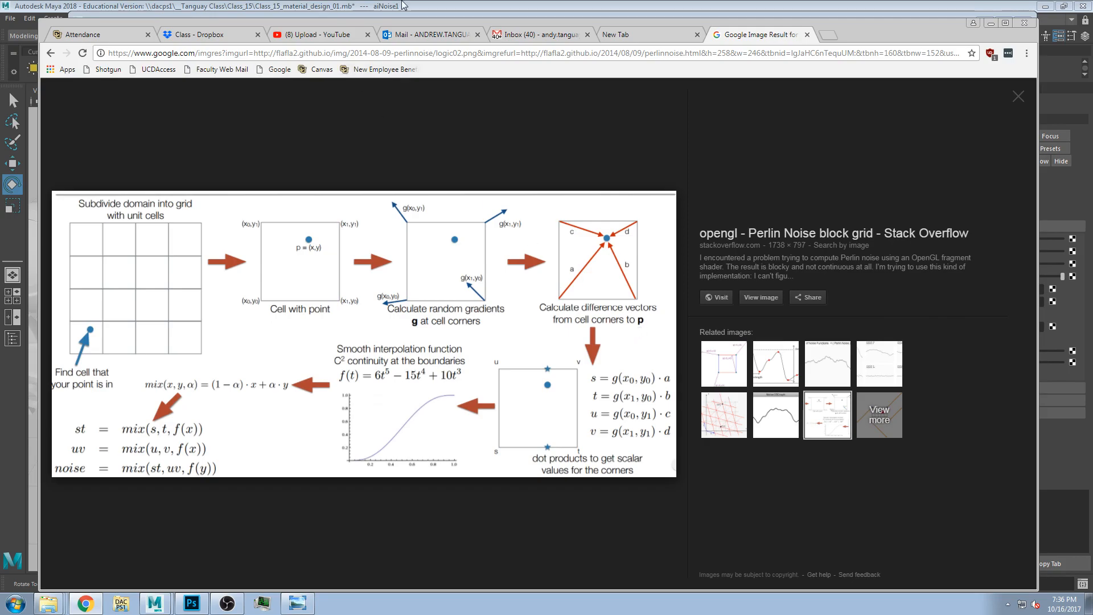
key(alt+Tab)
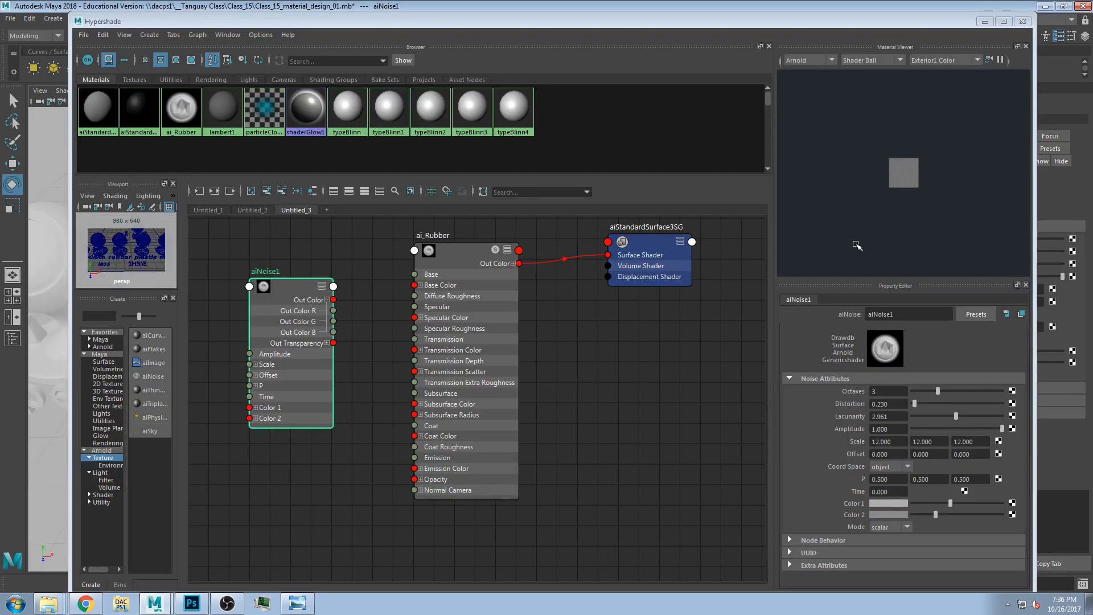
Step: Lighten the noise's Color 2 to a light grey and darken its Color 1 to a medium grey
scroll(909, 174, up, 10)
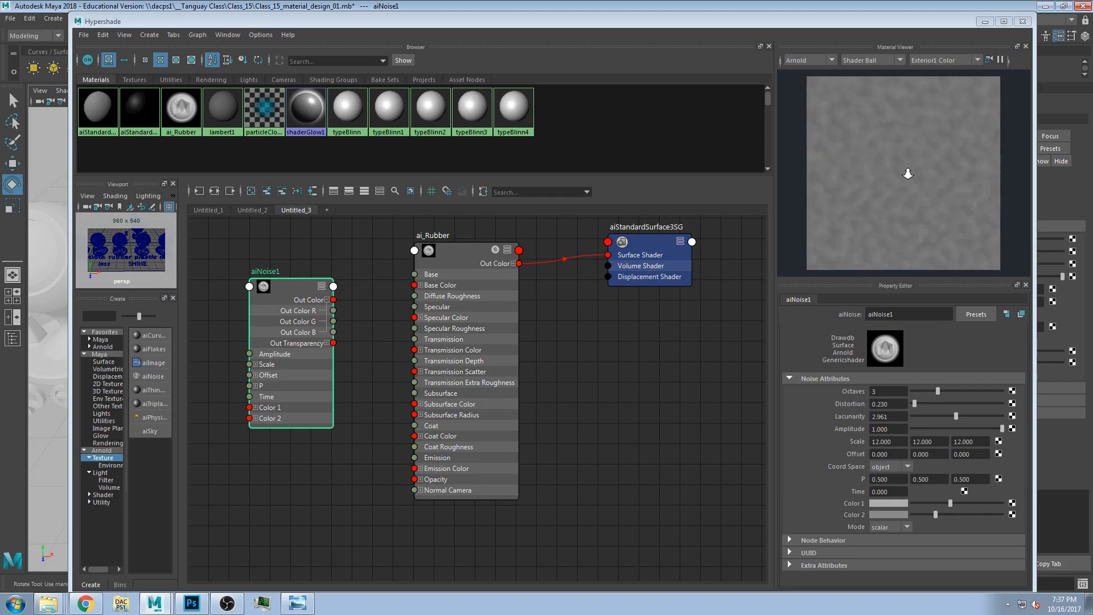
scroll(896, 251, down, 10)
scroll(886, 154, up, 8)
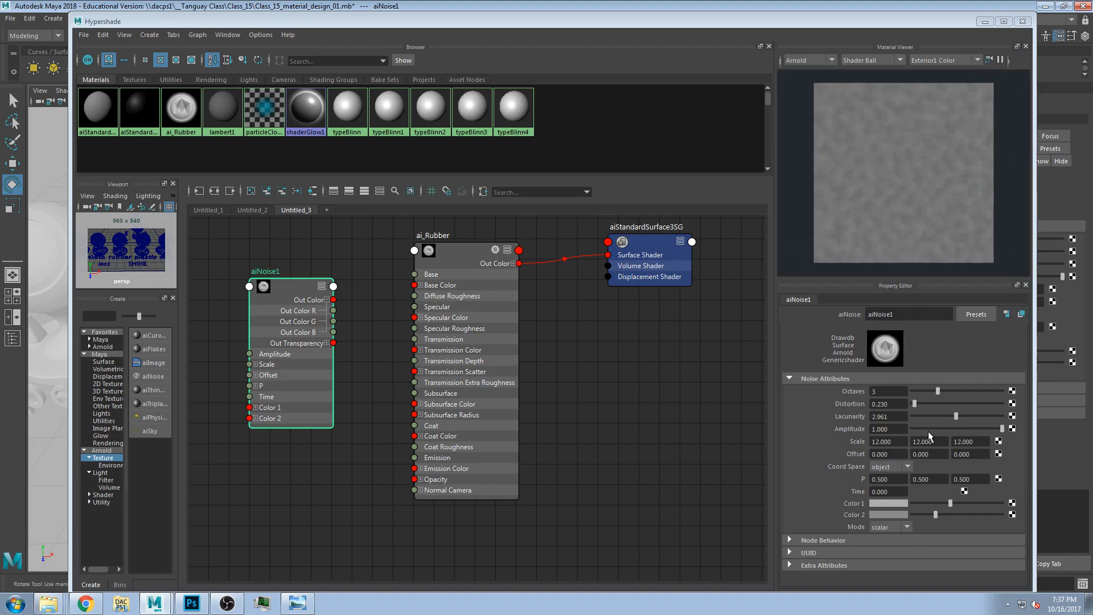
mouse_move(1003, 429)
mouse_down()
mouse_move(938, 429)
mouse_move(1021, 430)
mouse_up()
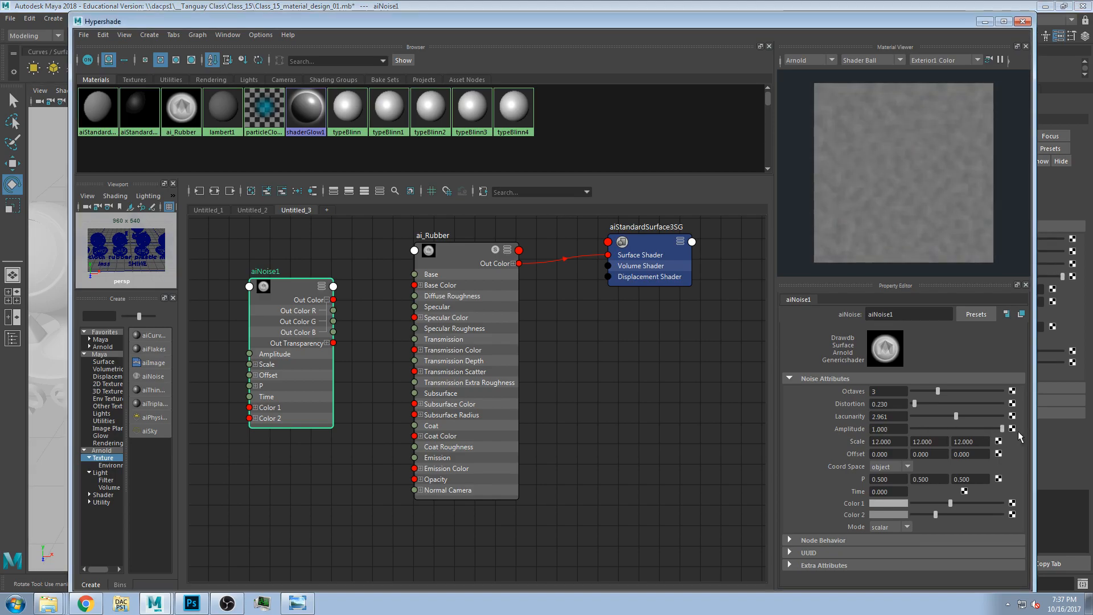
click(931, 514)
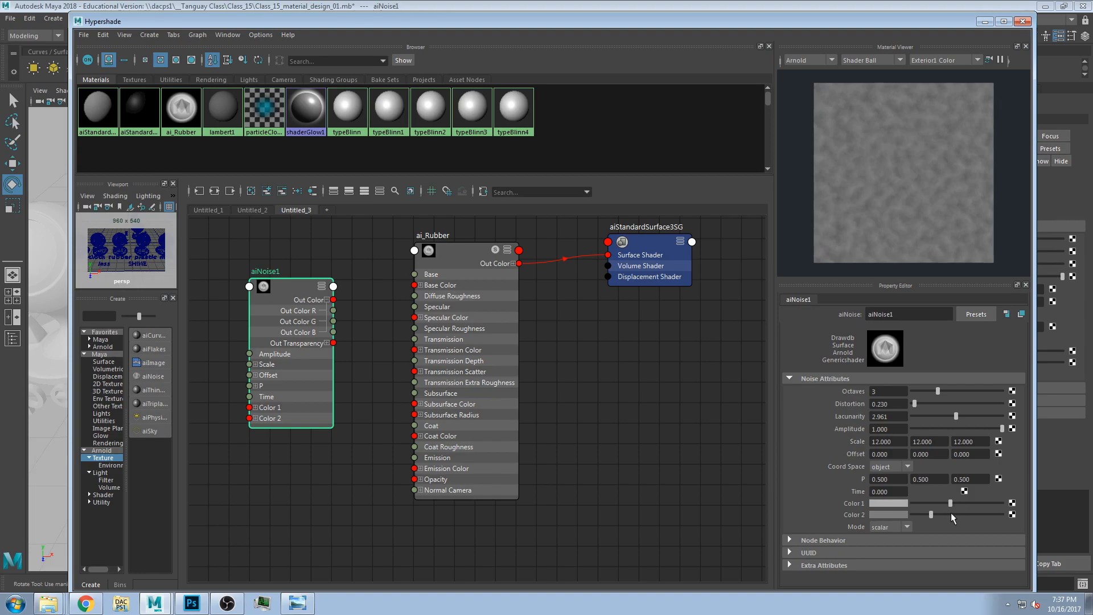
click(953, 513)
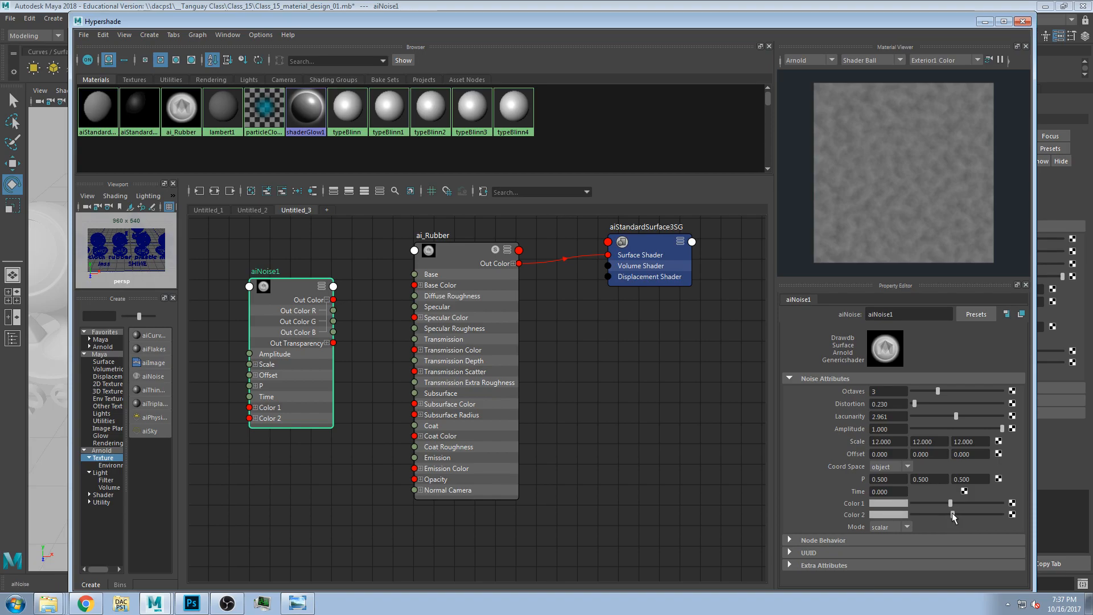
drag(932, 503, 937, 502)
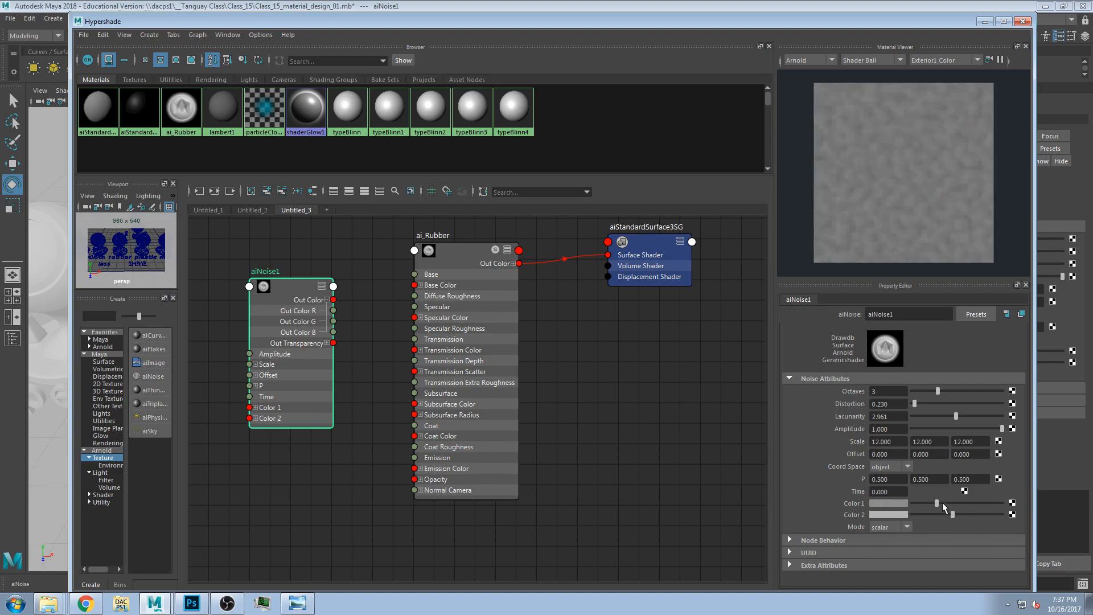
Step: Connect aiNoise1's Out Color R to ai_Rubber's Specular Roughness and select the rubber material to preview it
drag(333, 310, 415, 329)
click(457, 255)
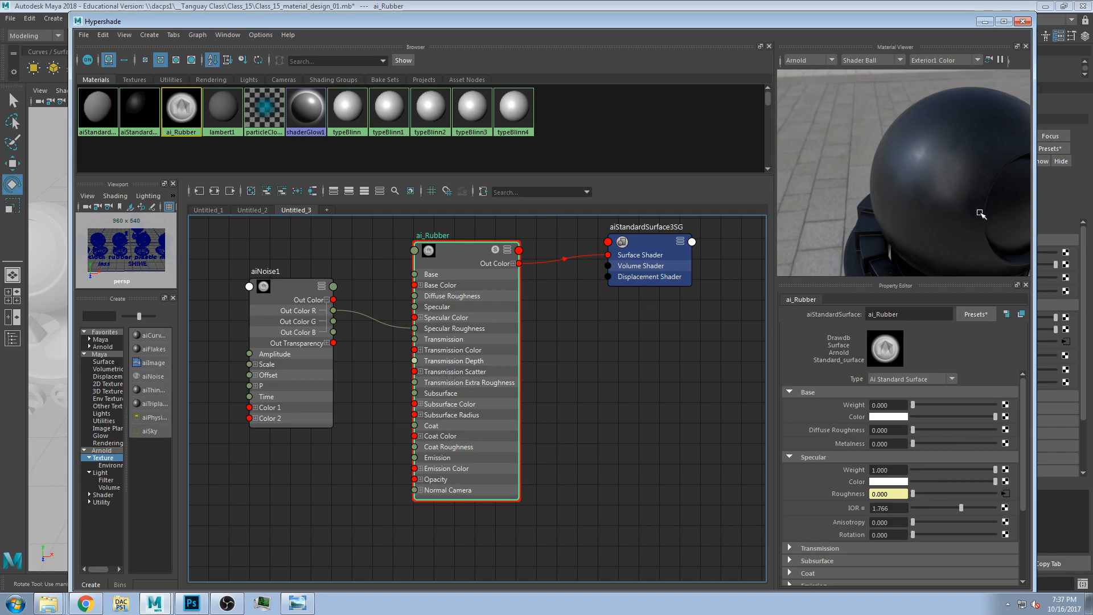
Step: Disconnect the noise from Specular Roughness and set a uniform roughness of 0.378 for comparison
drag(408, 329, 406, 346)
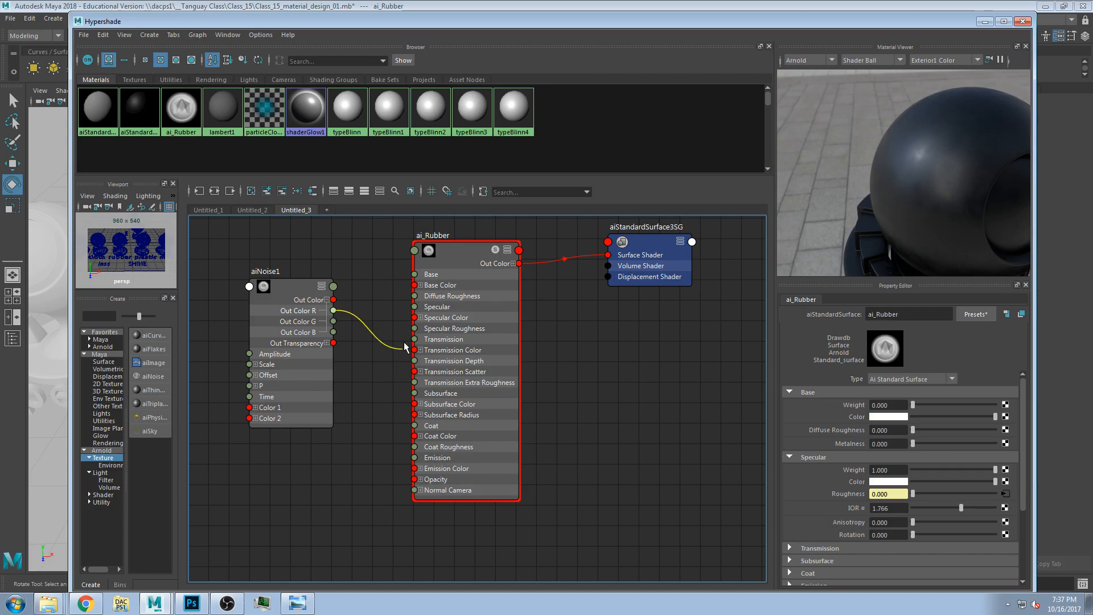
key(ctrl+z)
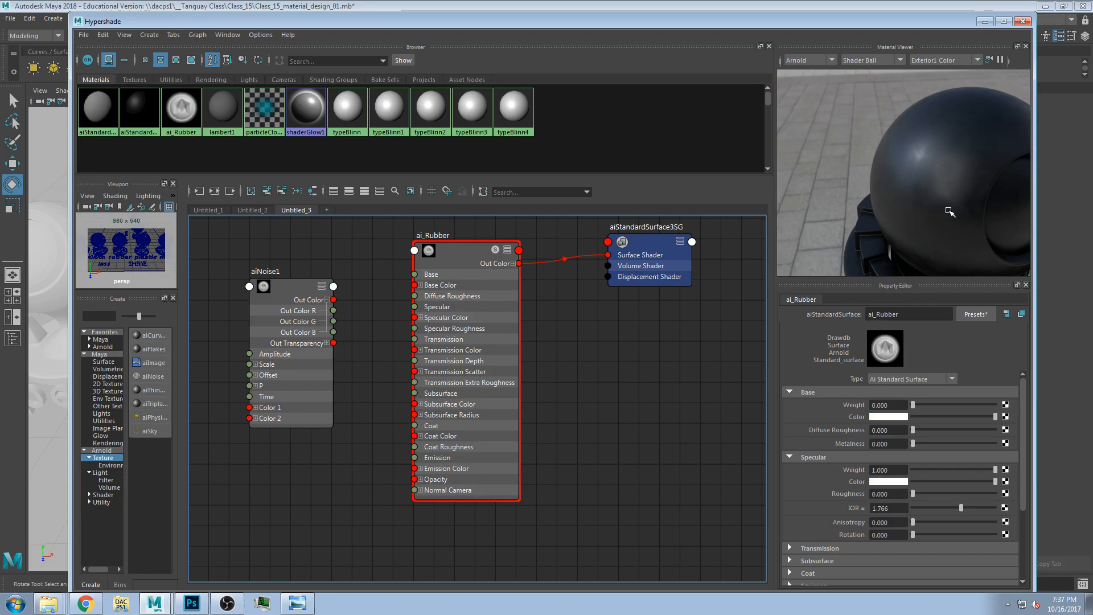
click(943, 493)
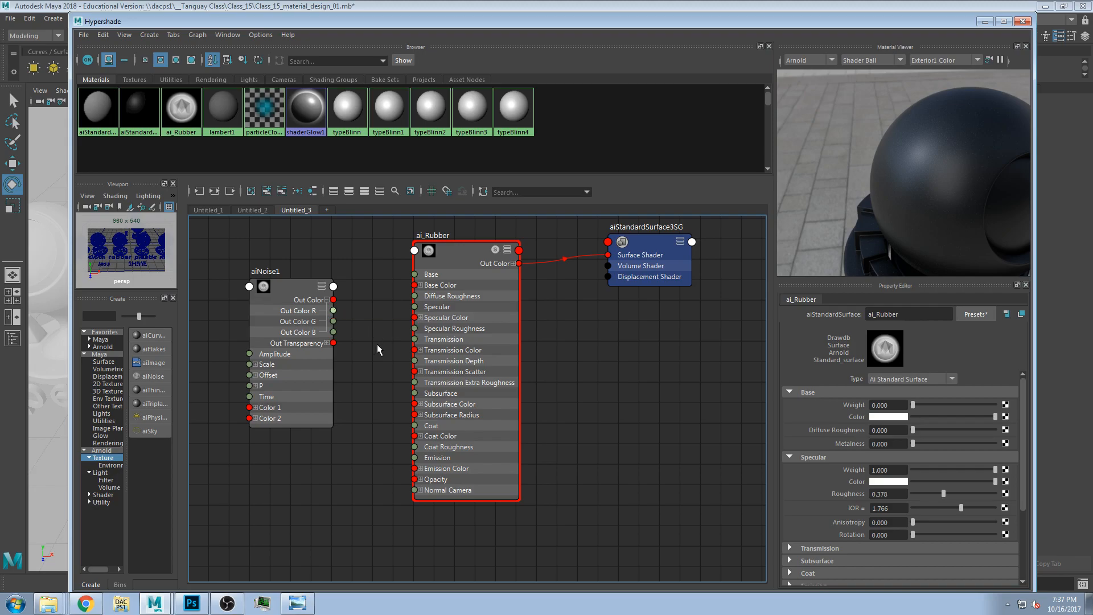
Step: Reconnect the noise's Out Color R to Specular Roughness and inspect the highlights on the shader ball
drag(336, 312, 382, 355)
drag(557, 320, 557, 320)
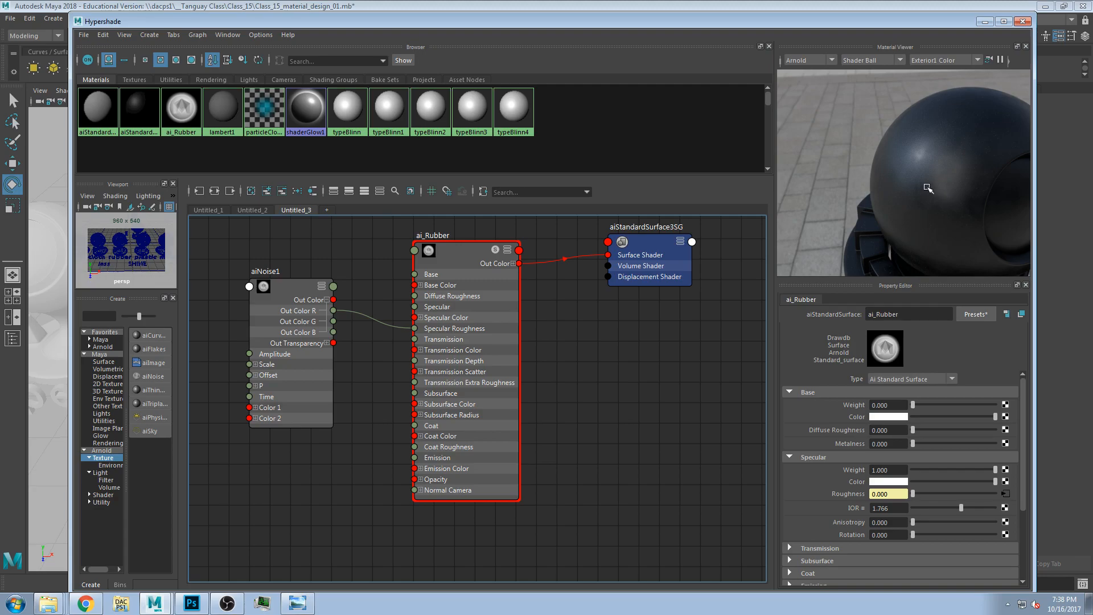
alt+drag(936, 220, 901, 213)
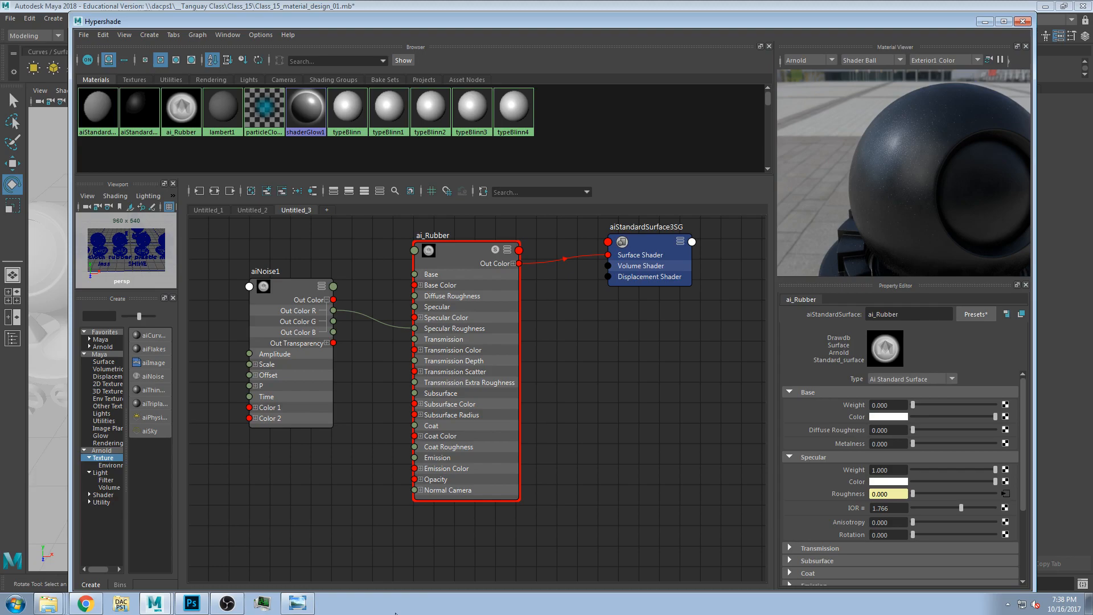
Step: Study the rubber reference photos from 03_Rubber_02.jpg to 03_Rubber_05.jpg in Windows Photo Viewer and return to Maya
click(298, 603)
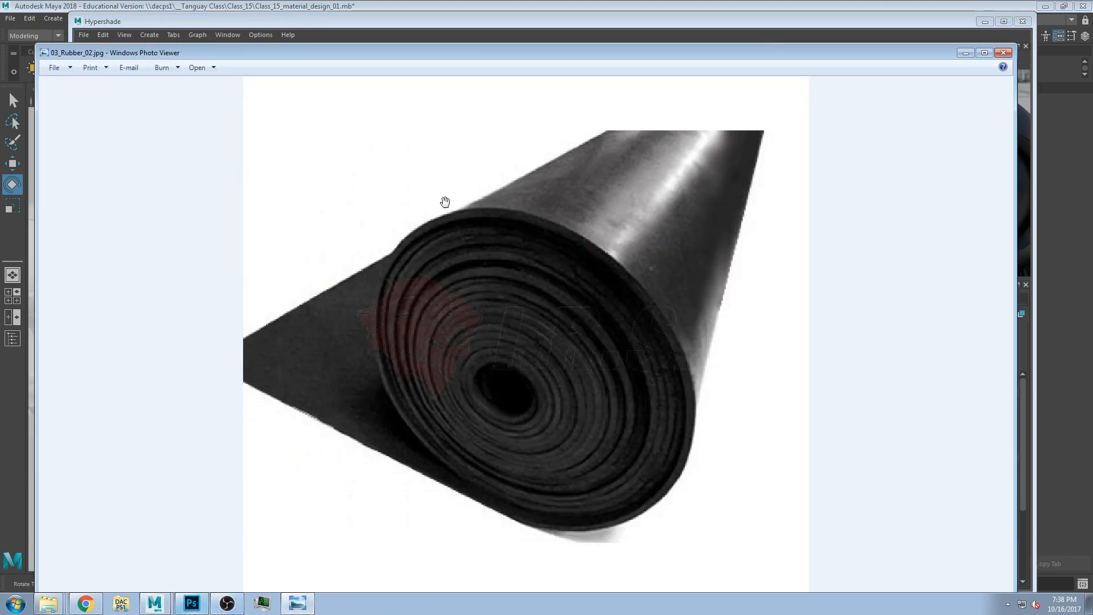
drag(475, 52, 486, 30)
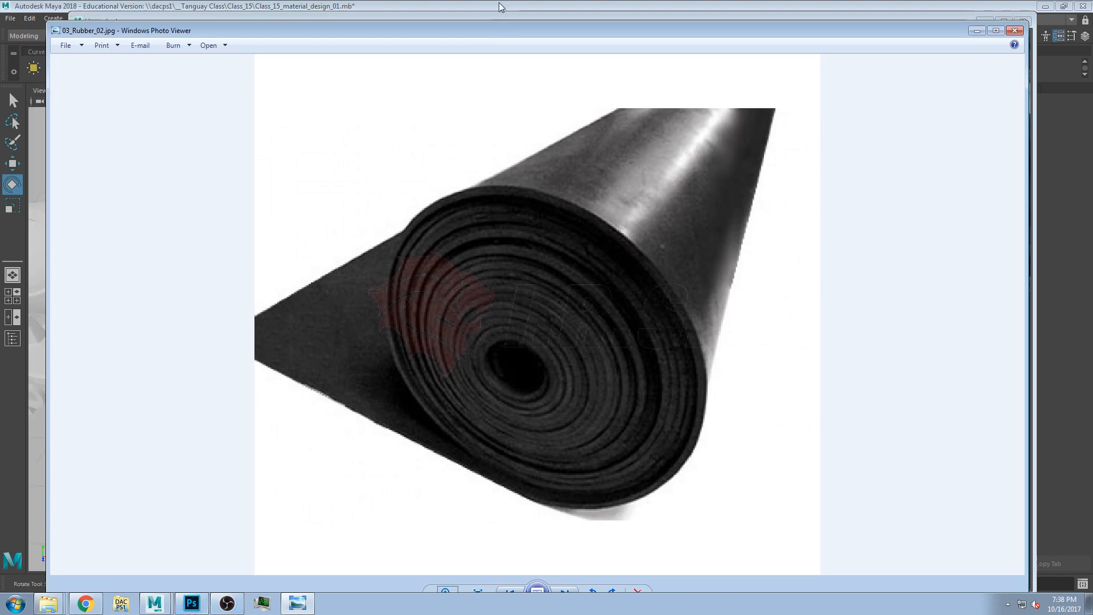
drag(500, 27, 498, 15)
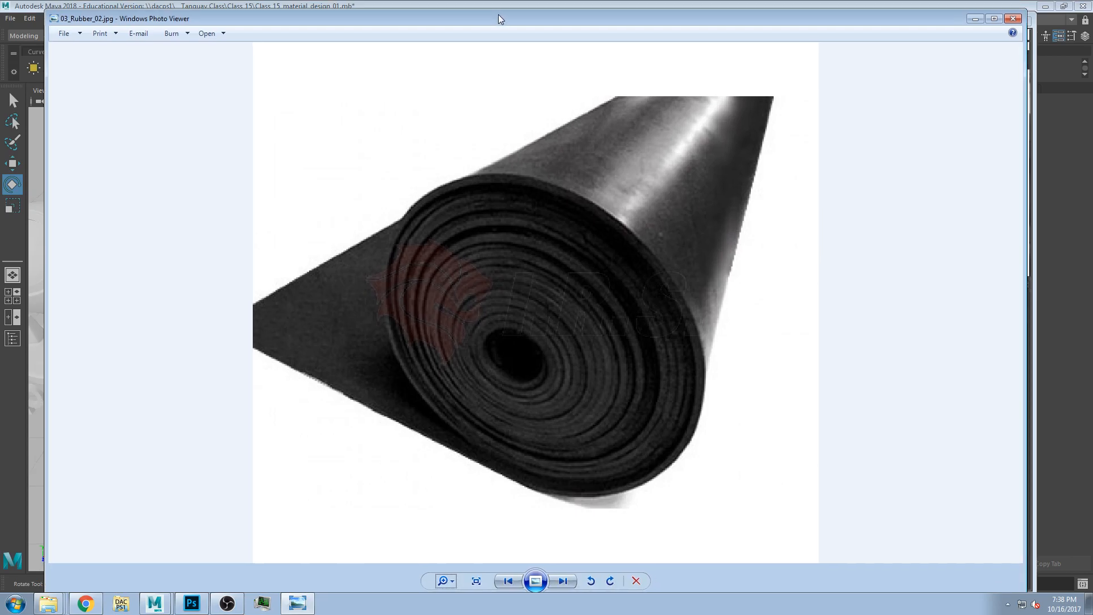
click(561, 582)
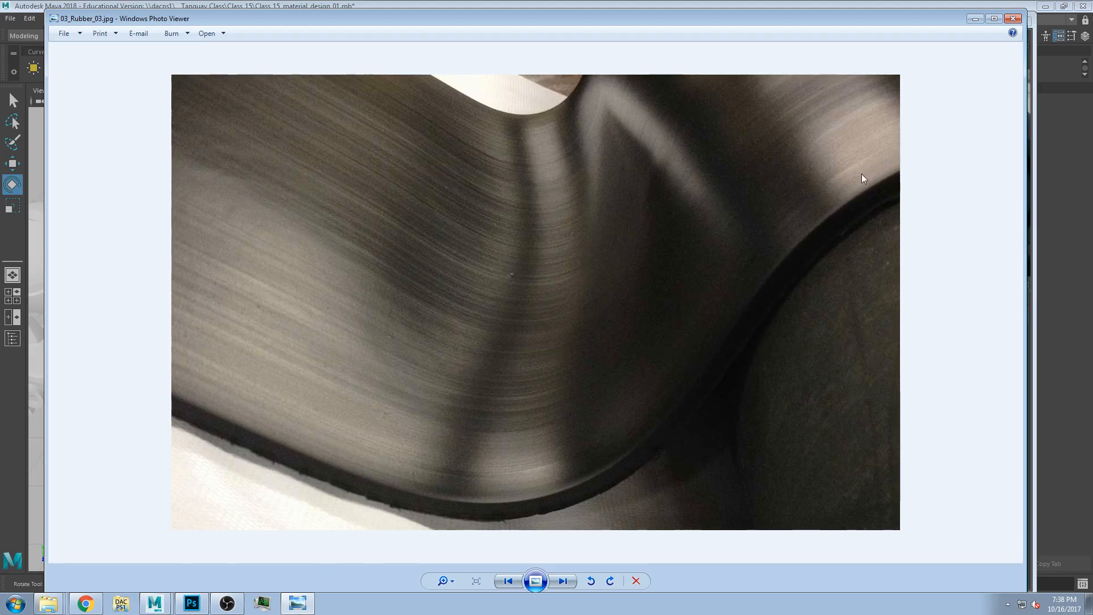
click(561, 581)
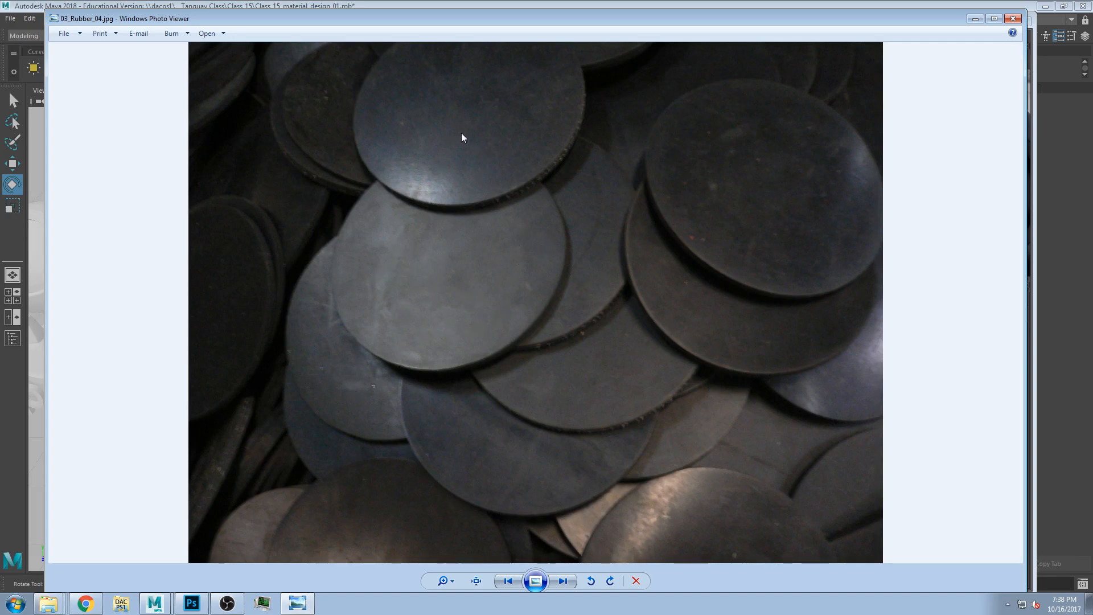
click(564, 581)
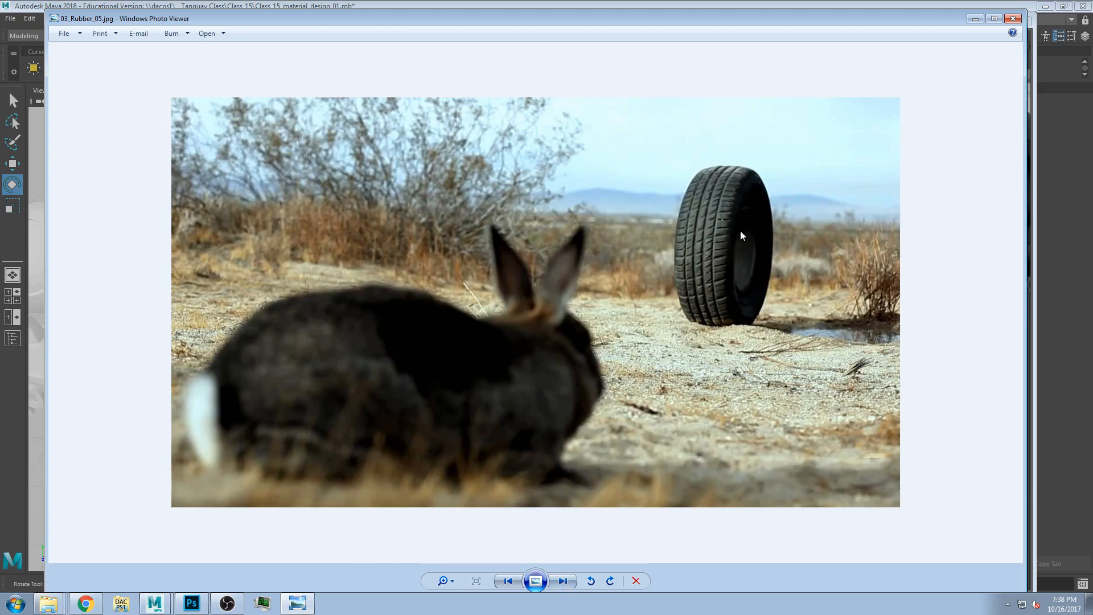
click(461, 5)
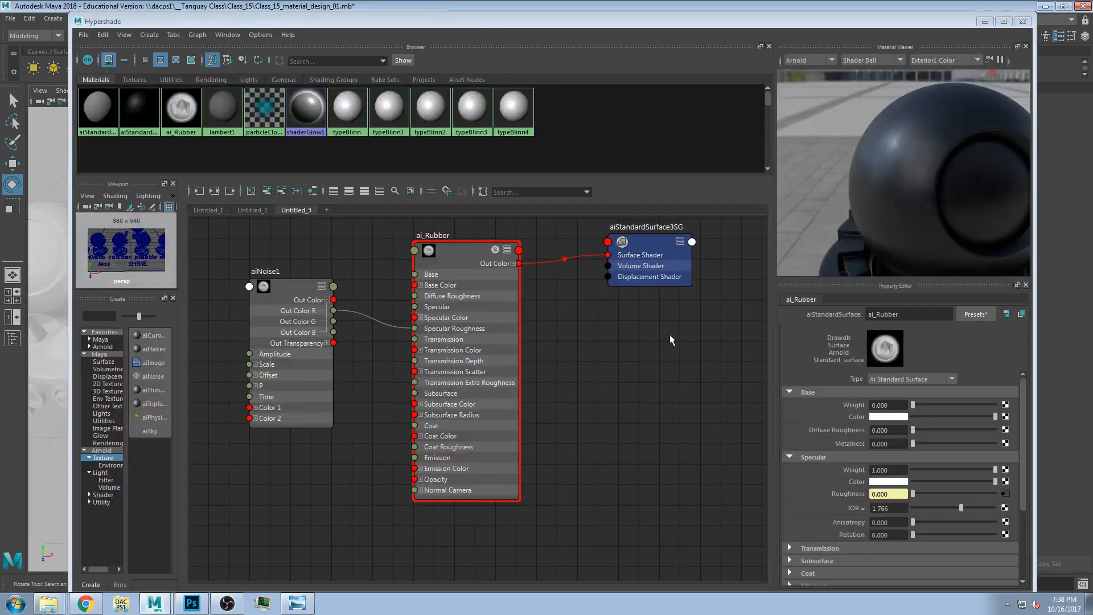
Step: Minimize Hypershade and reframe the perspective view on the paper, cloth and rubber shader balls
alt+drag(906, 211, 902, 208)
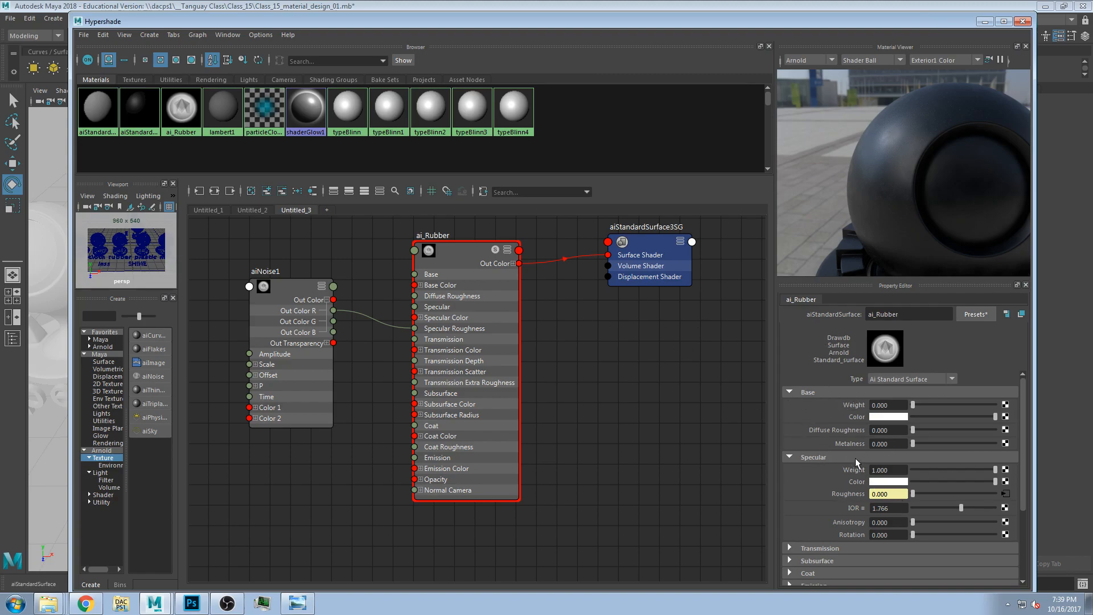
click(646, 4)
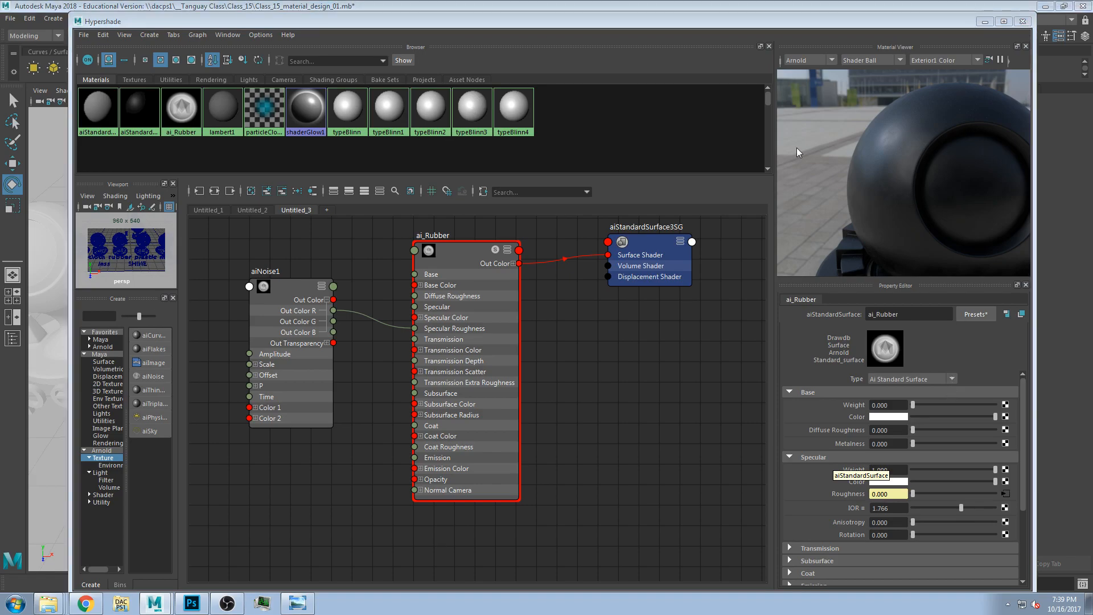
drag(754, 24, 737, 392)
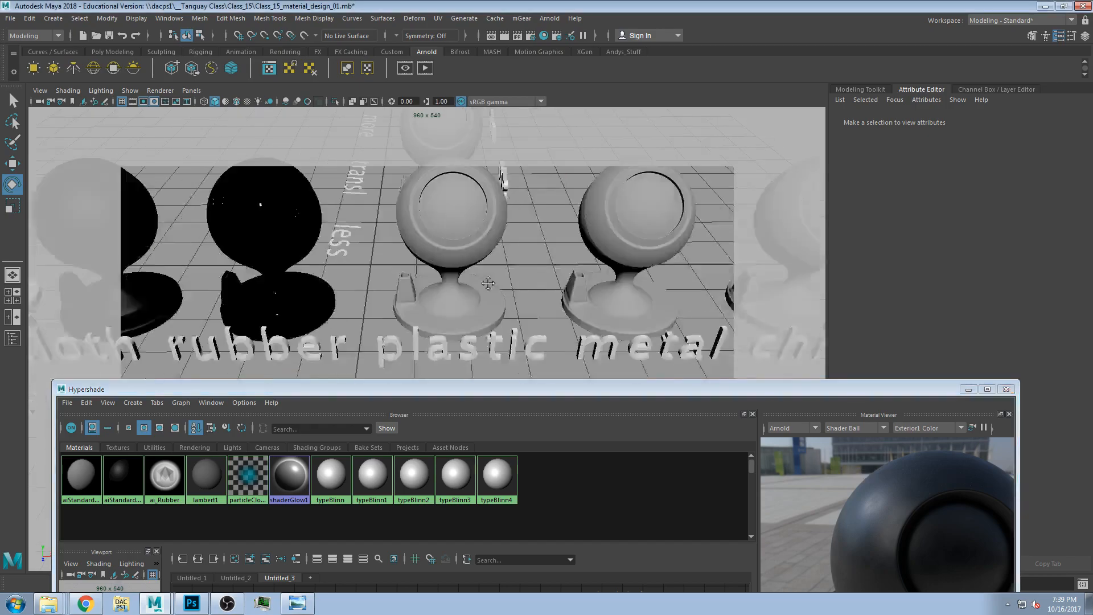
alt+middle_drag(504, 275, 488, 283)
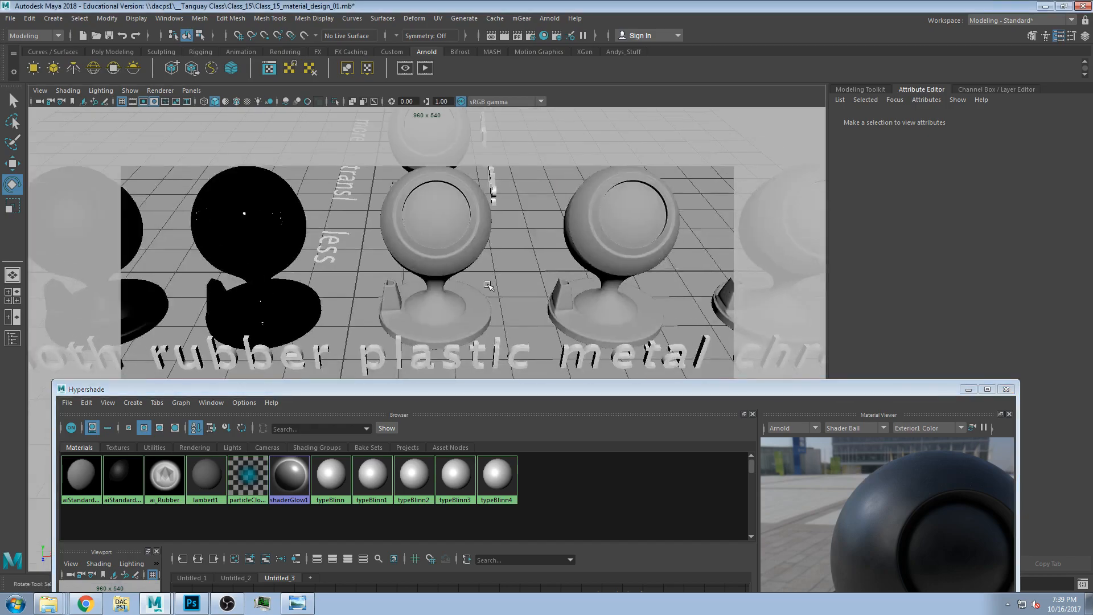
click(968, 391)
alt+drag(488, 320, 432, 375)
alt+middle_drag(434, 375, 754, 393)
scroll(495, 390, up, 5)
alt+drag(486, 393, 551, 372)
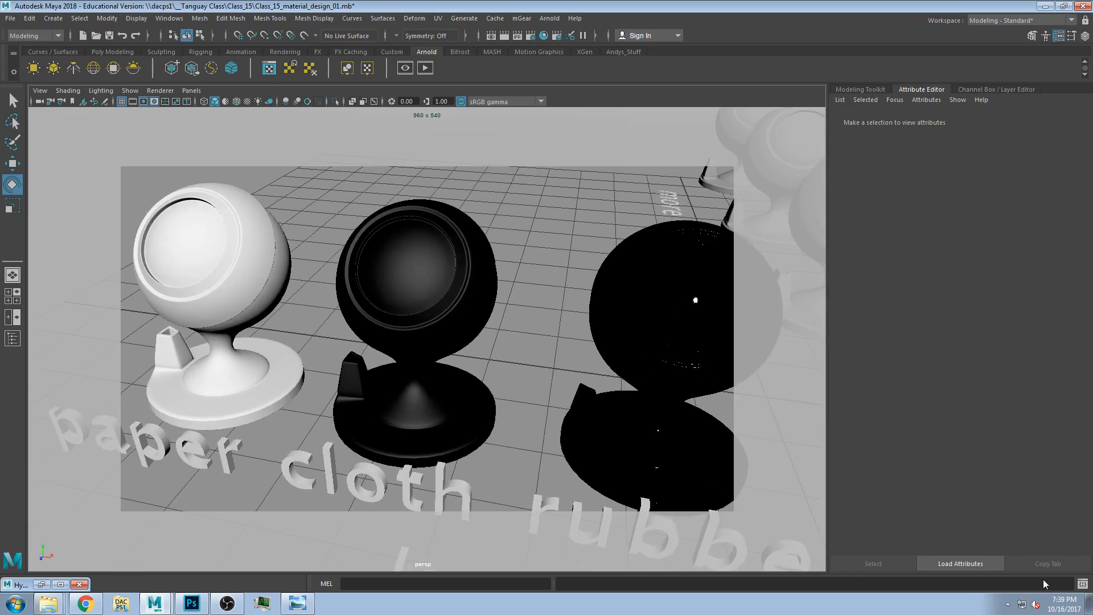
Step: Look through the Maya preferences, checking the Settings, Applications, Files/Projects and Undo categories
click(1084, 585)
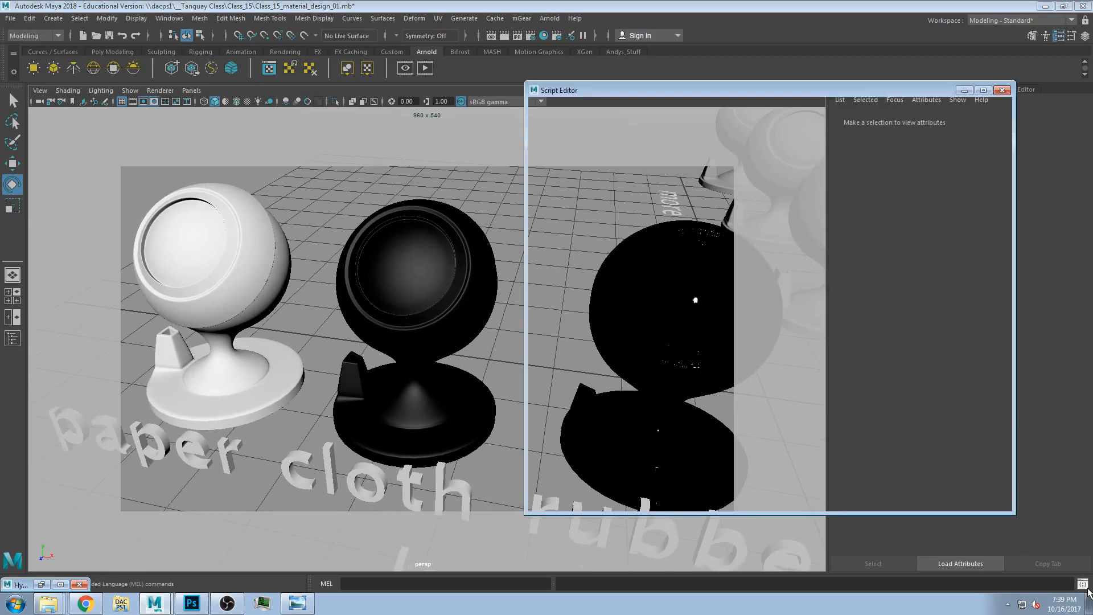
click(1003, 90)
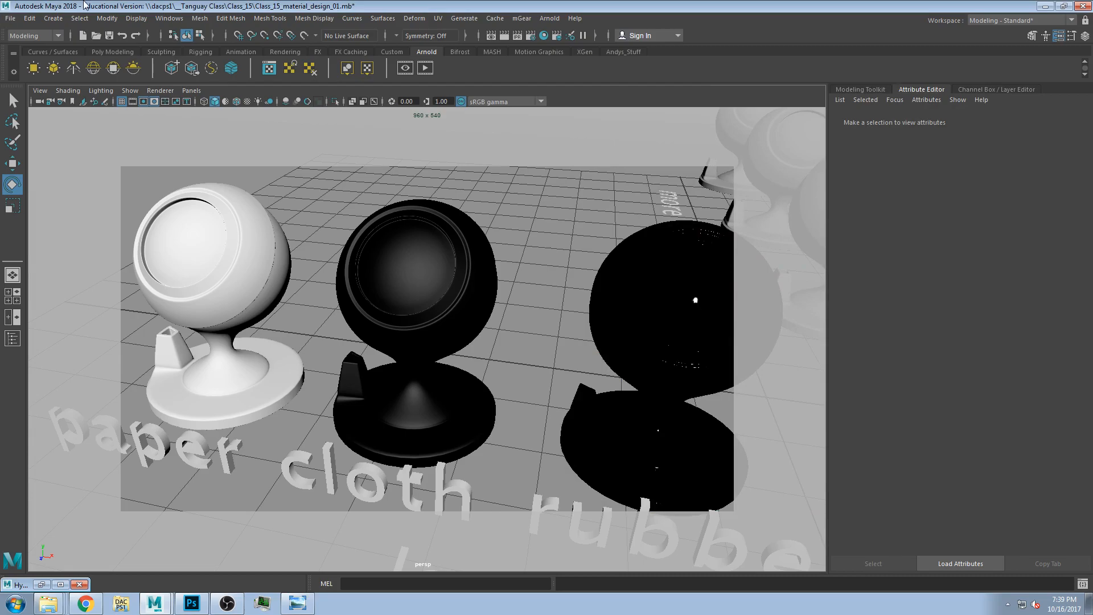
click(11, 19)
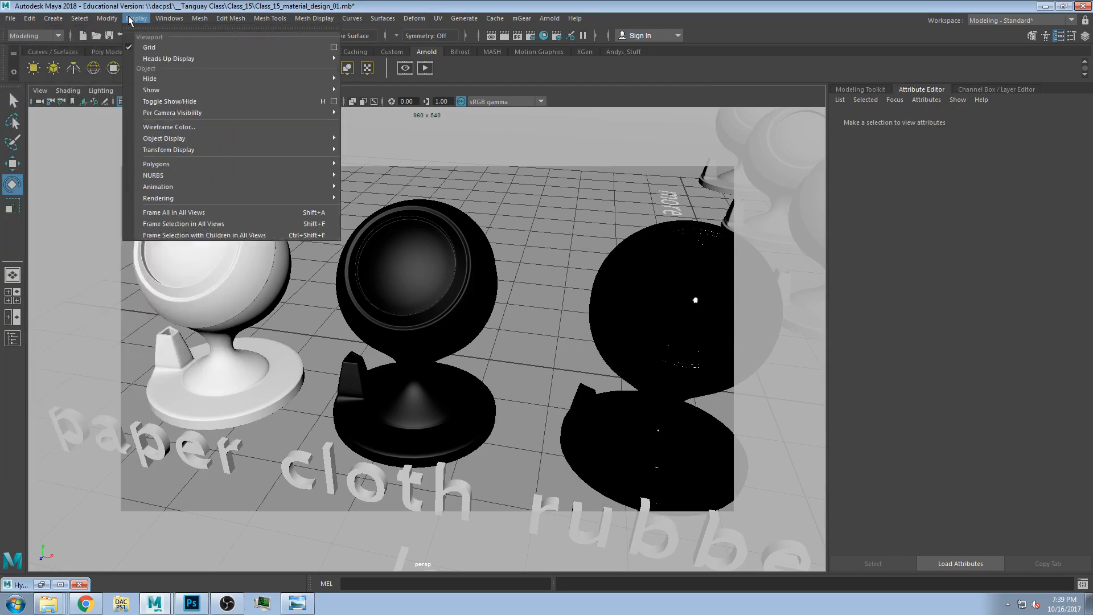
mouse_move(155, 22)
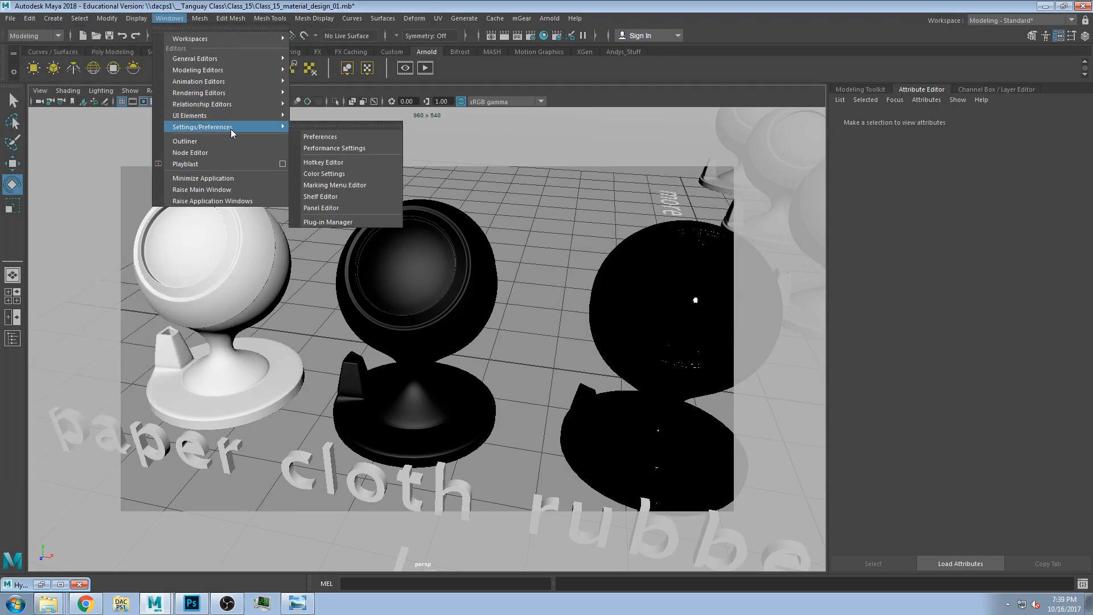
click(342, 139)
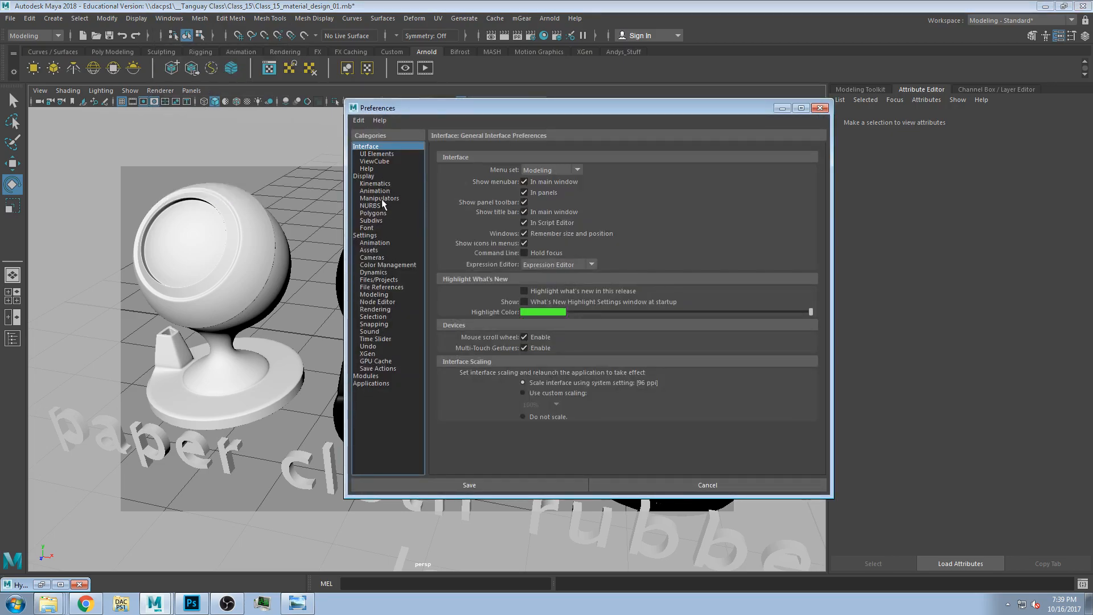
click(405, 236)
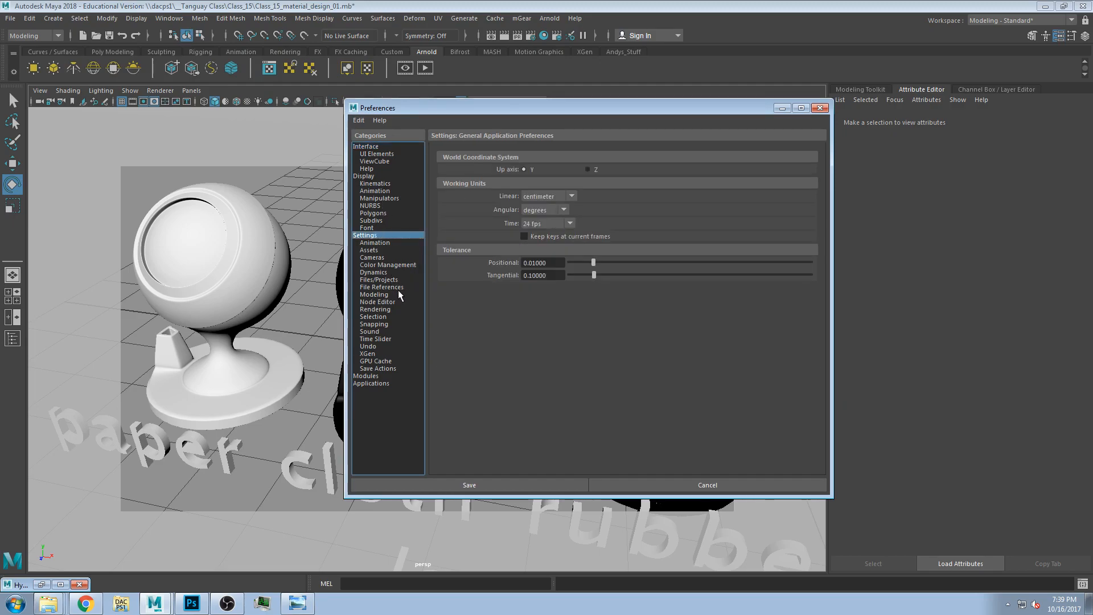
click(380, 383)
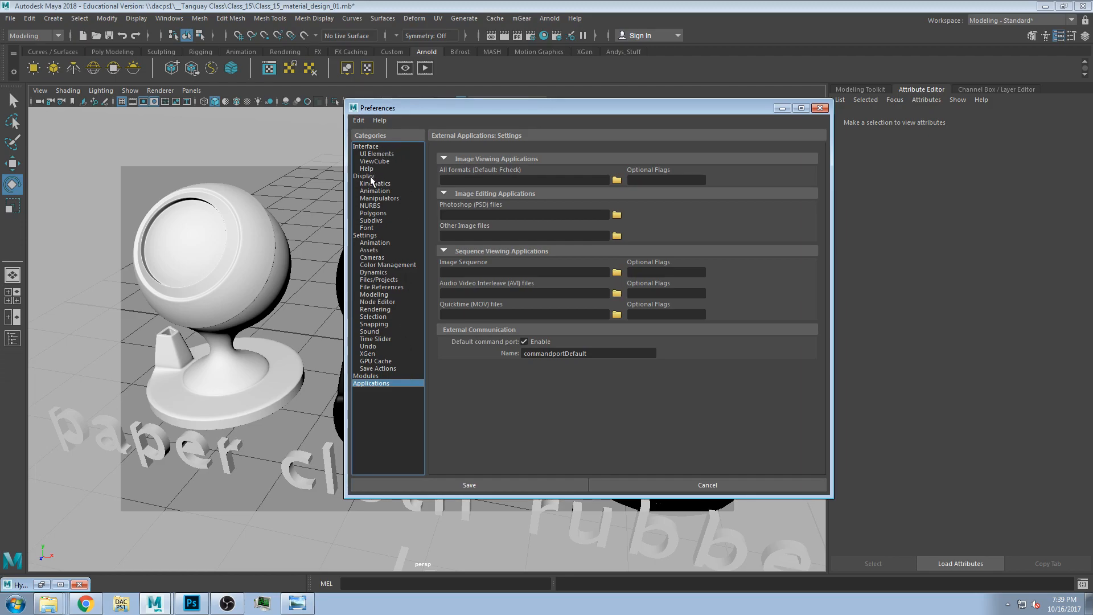
click(374, 235)
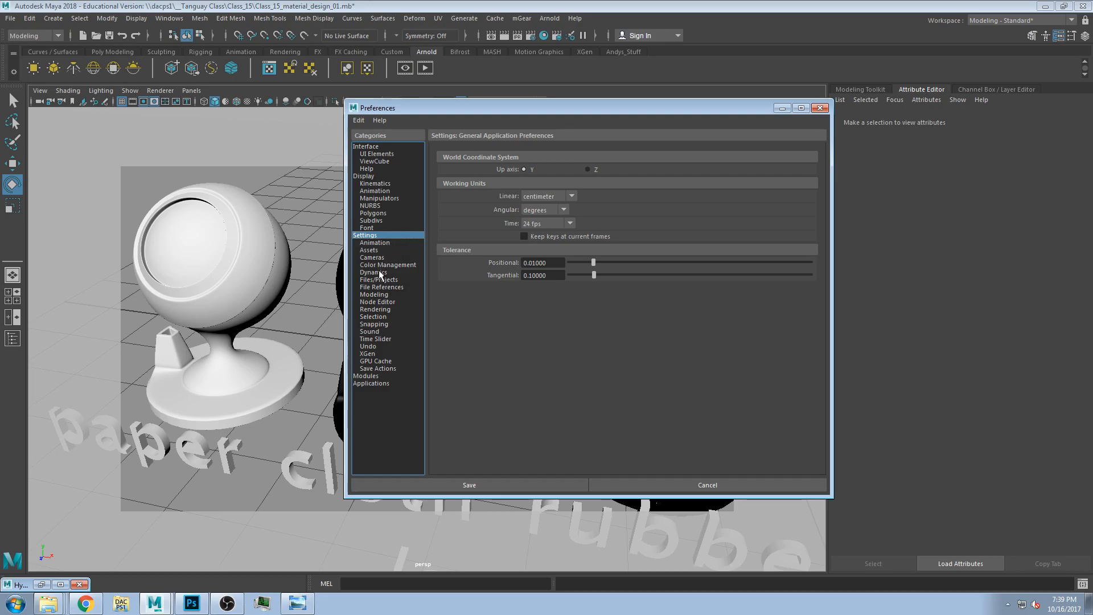
click(419, 281)
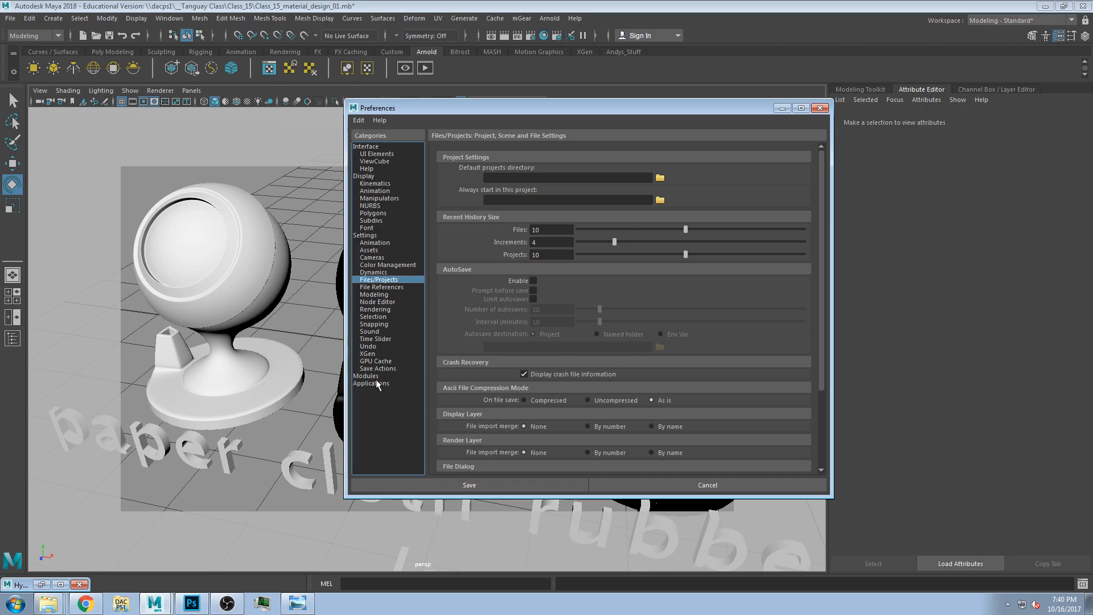
click(369, 346)
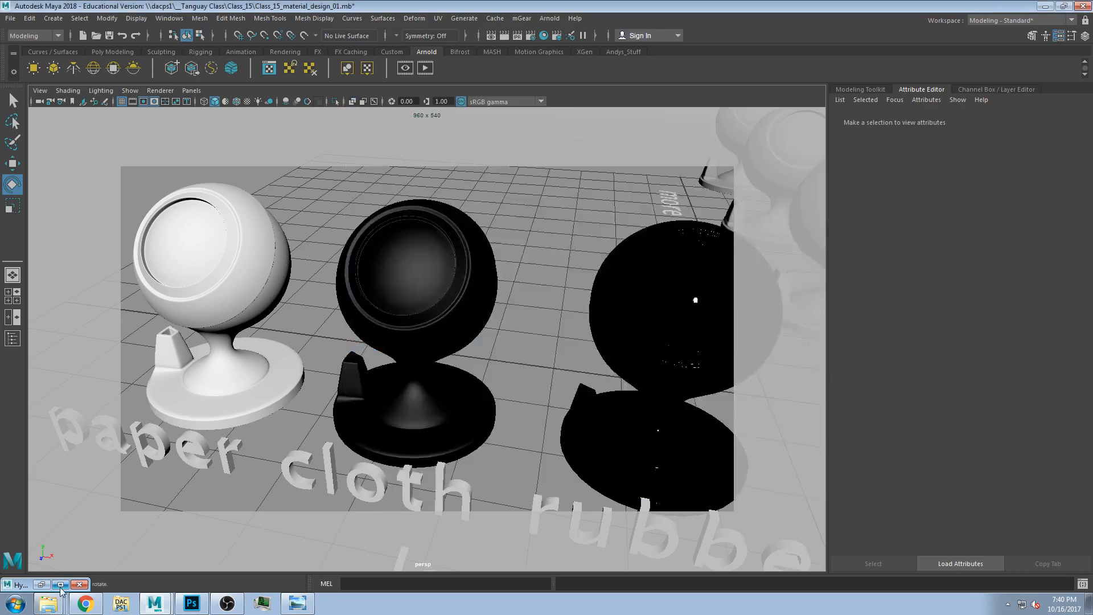
Step: Restore Hypershade over the viewport and set the aiNoise1 node's Coord Space to world
click(41, 585)
drag(463, 389, 470, 264)
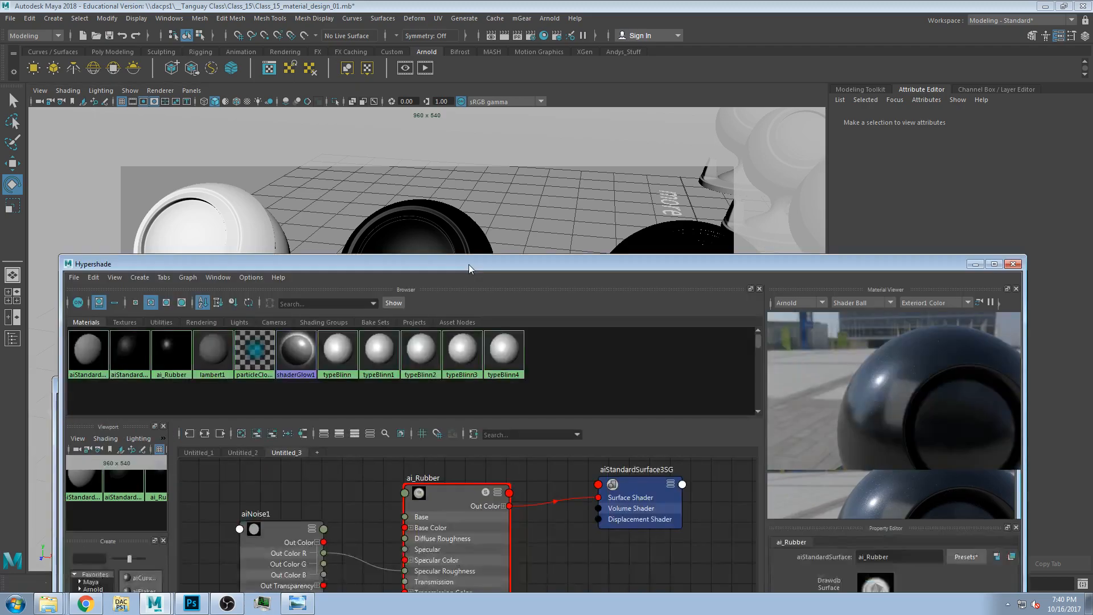
drag(475, 364, 473, 36)
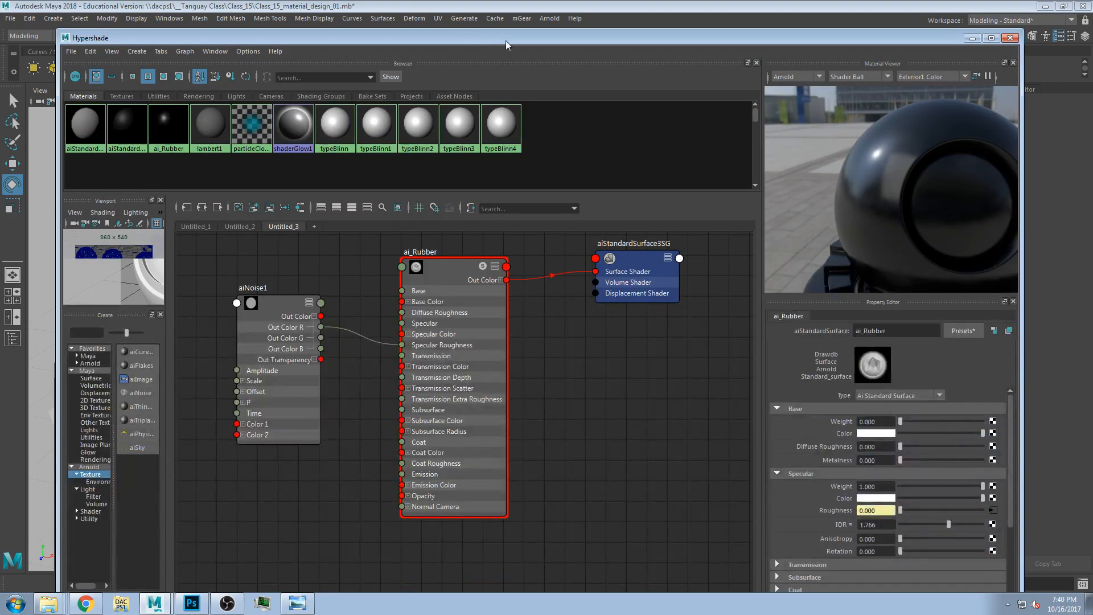
click(287, 302)
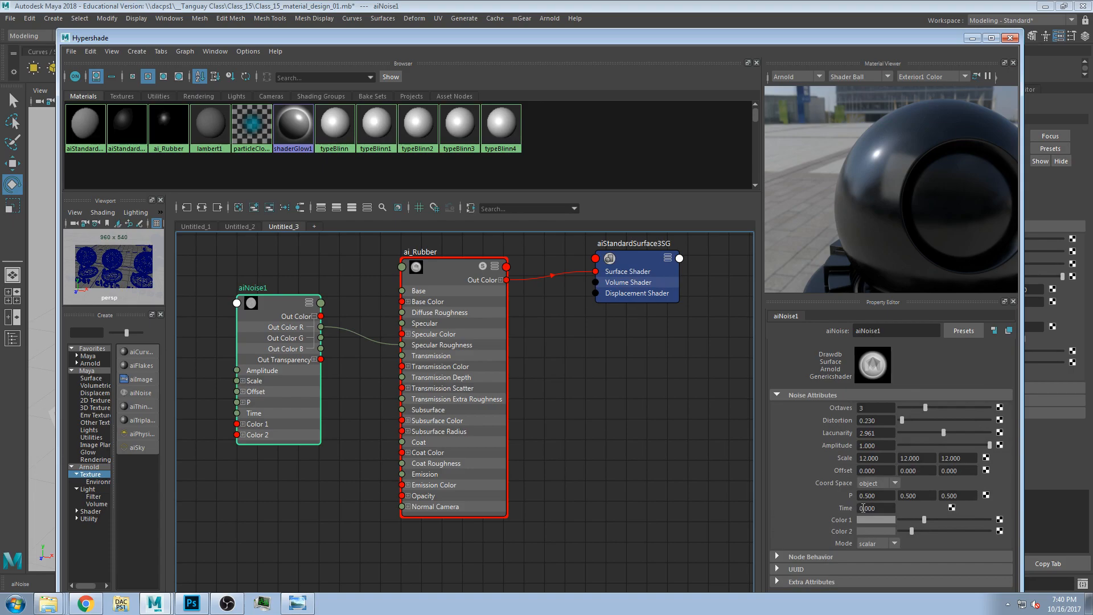
click(875, 482)
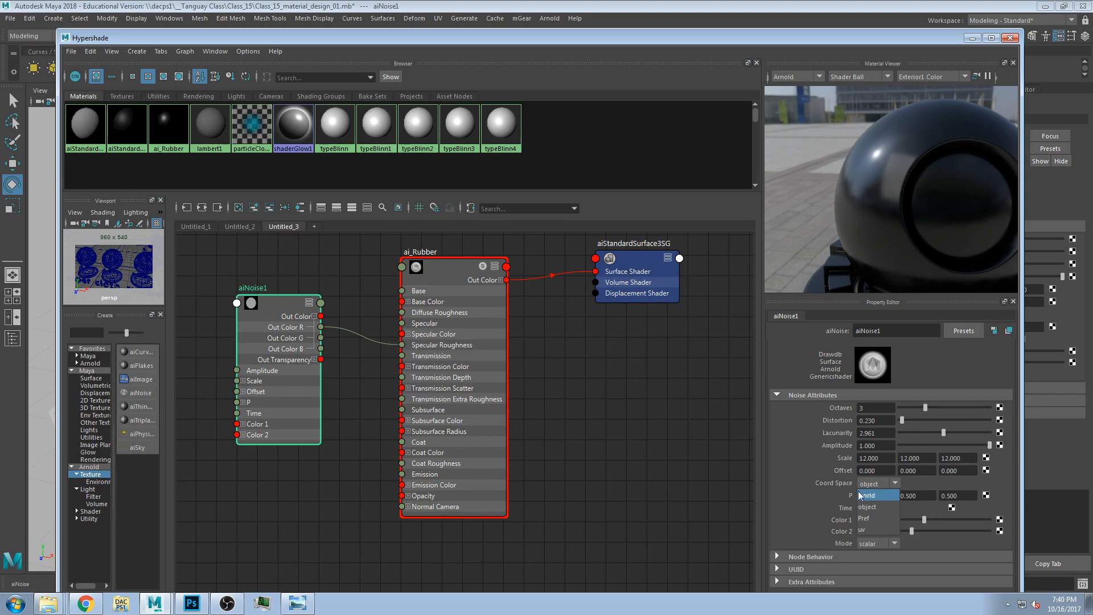
click(798, 487)
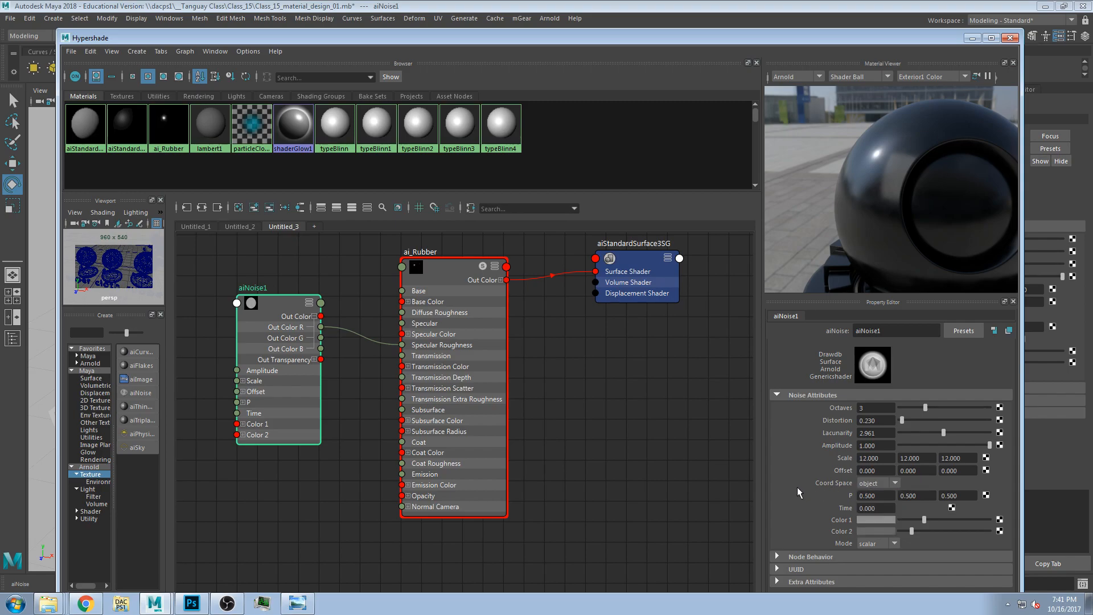
click(877, 483)
click(873, 504)
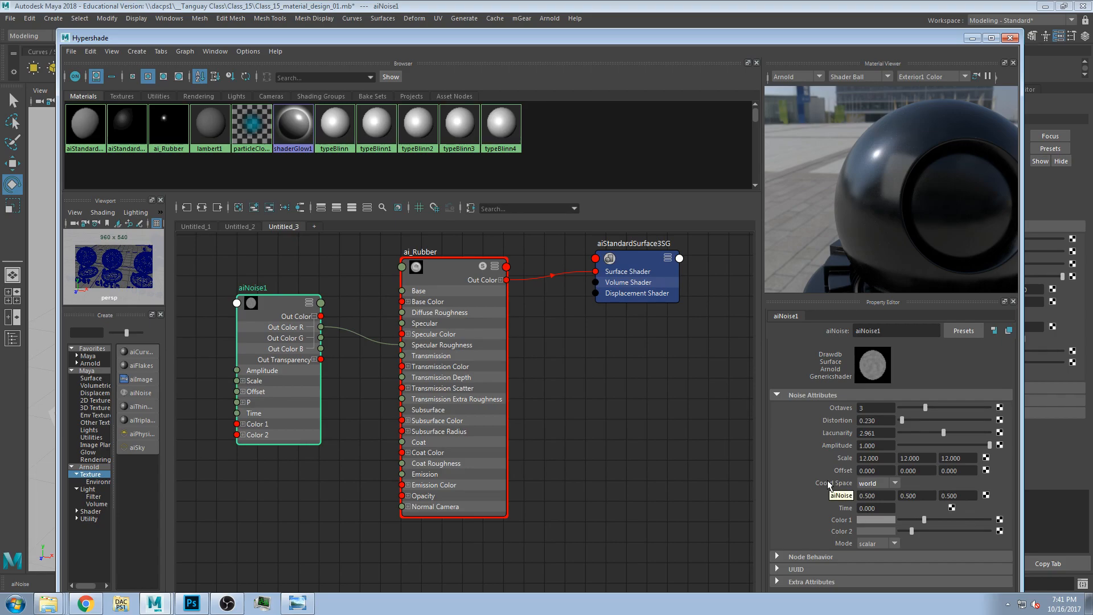
Step: Examine aiNoise1's Scale fields and the available Coord Space options
click(879, 482)
click(876, 458)
click(876, 457)
click(928, 458)
click(875, 459)
click(884, 458)
drag(884, 458, 824, 458)
click(874, 484)
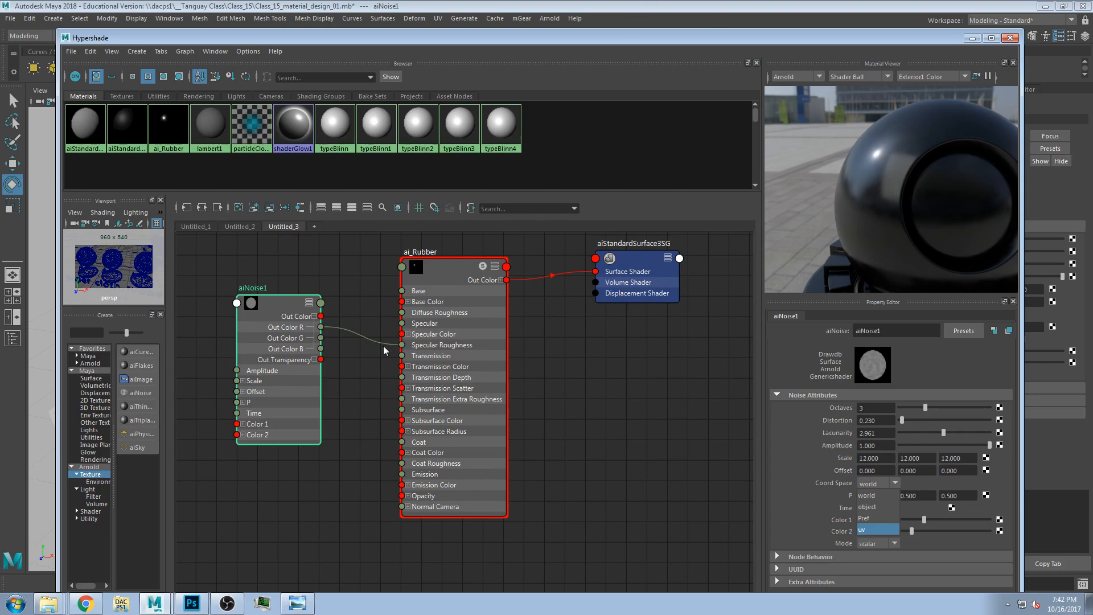
Step: Move Hypershade down to uncover the perspective view, select the plastic shader ball and frame the SHINE row around it
click(450, 269)
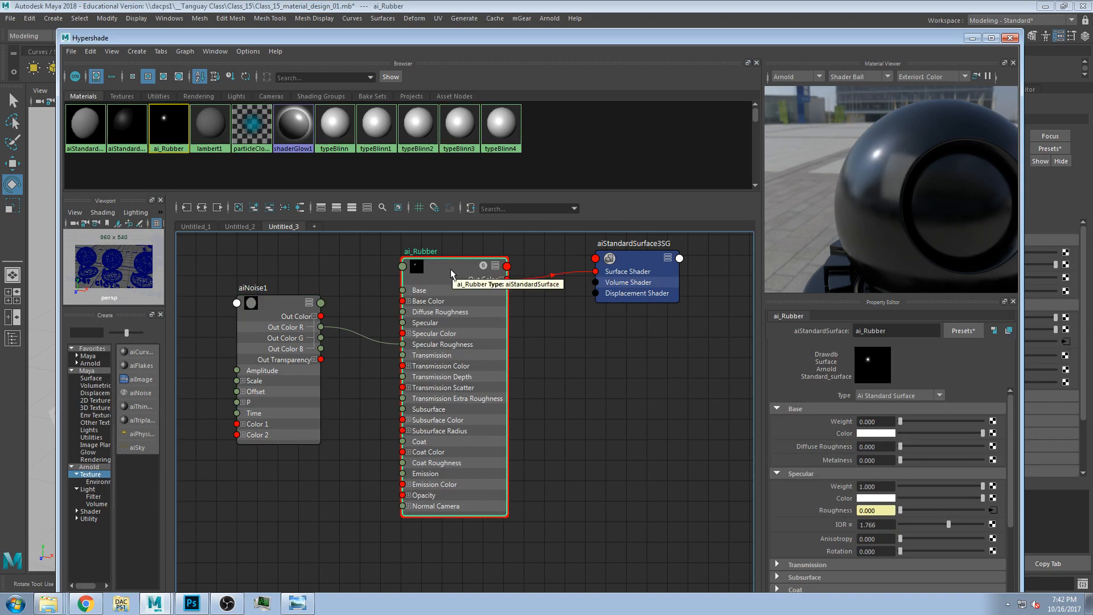
mouse_move(448, 281)
mouse_down()
mouse_move(470, 260)
mouse_move(446, 280)
mouse_up()
drag(968, 39, 923, 478)
alt+drag(592, 342, 620, 410)
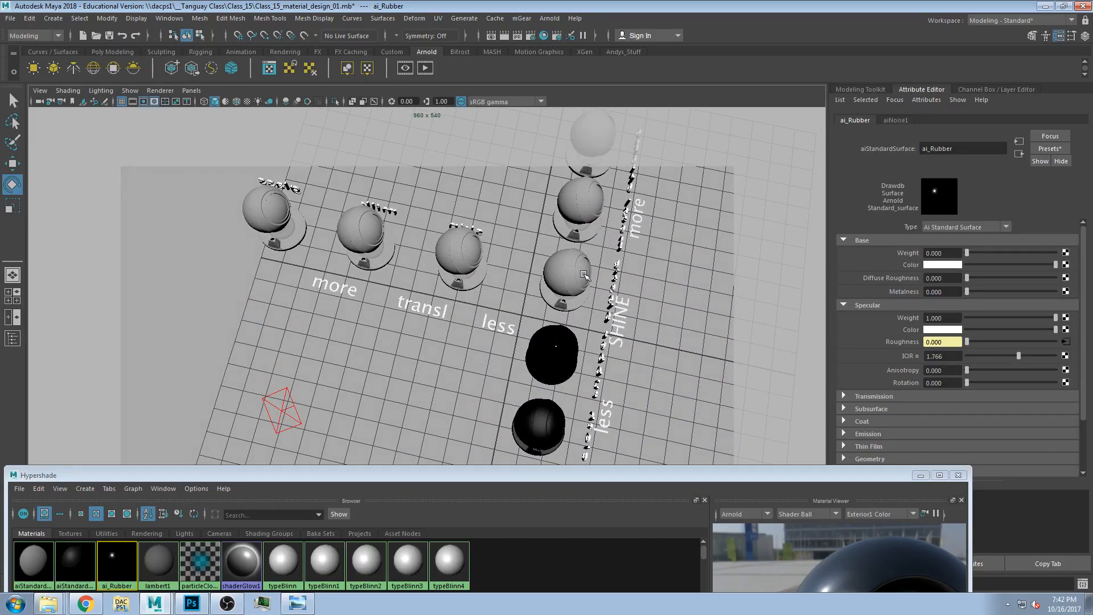
click(582, 273)
alt+drag(527, 293, 608, 375)
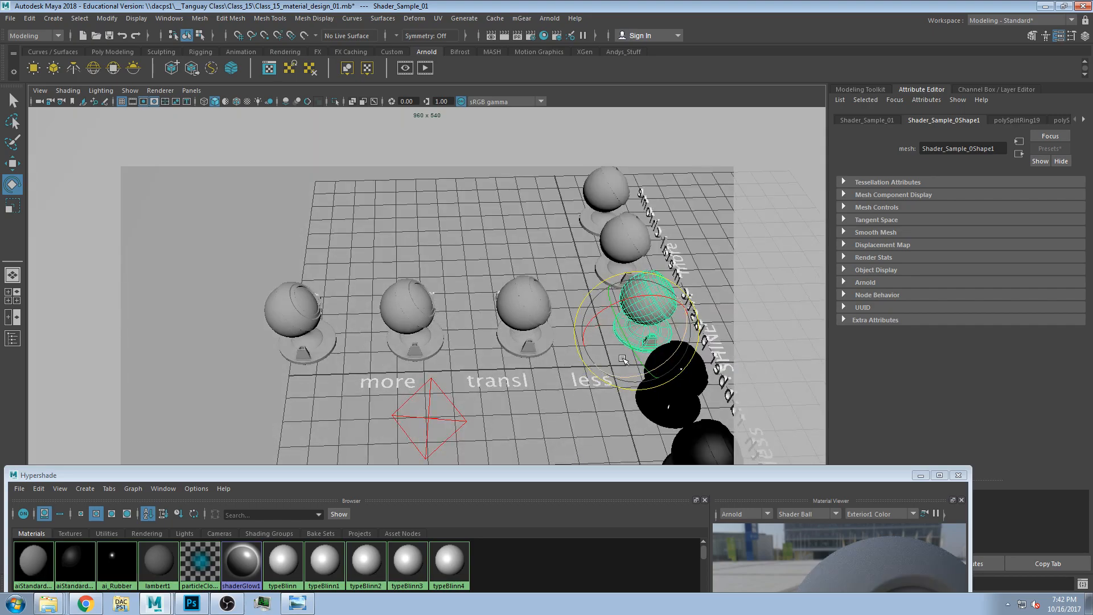
alt+drag(622, 358, 623, 360)
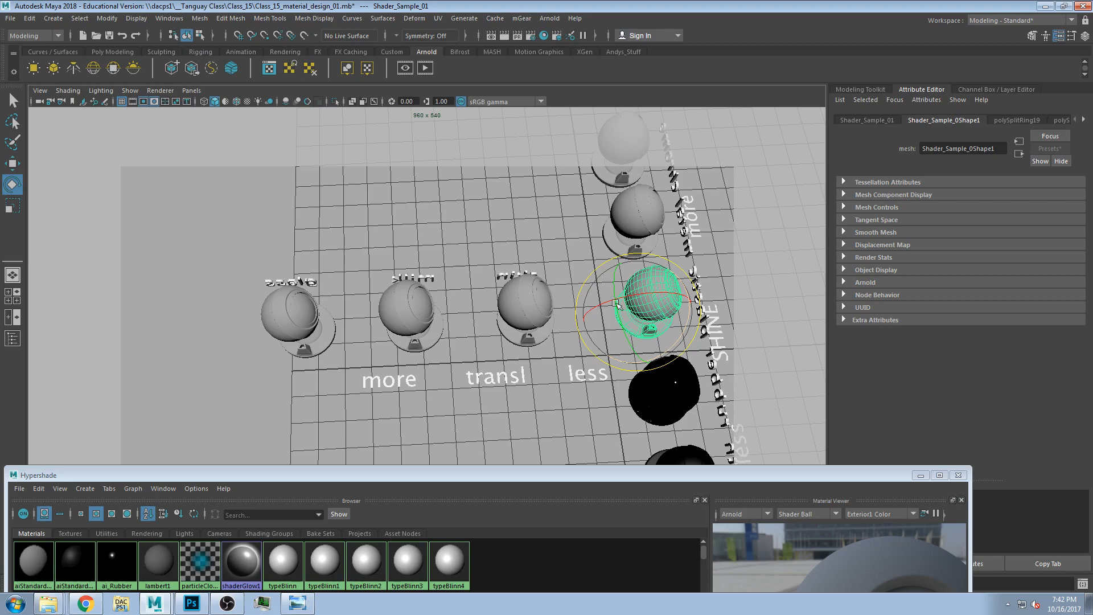
alt+drag(611, 389, 548, 354)
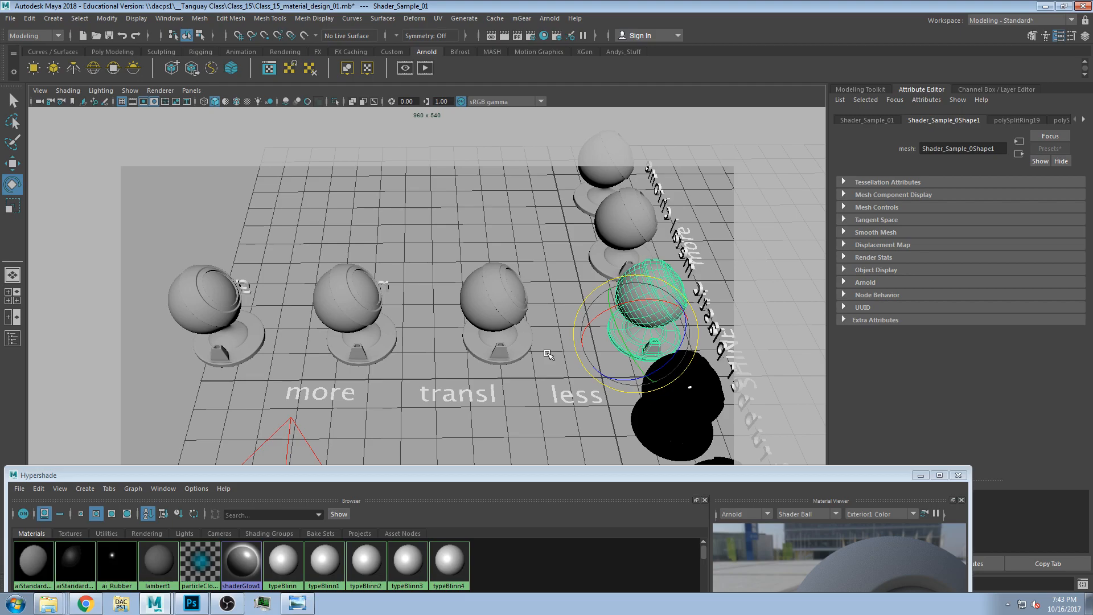
alt+drag(553, 313, 309, 306)
alt+drag(558, 333, 494, 317)
alt+drag(497, 322, 500, 381)
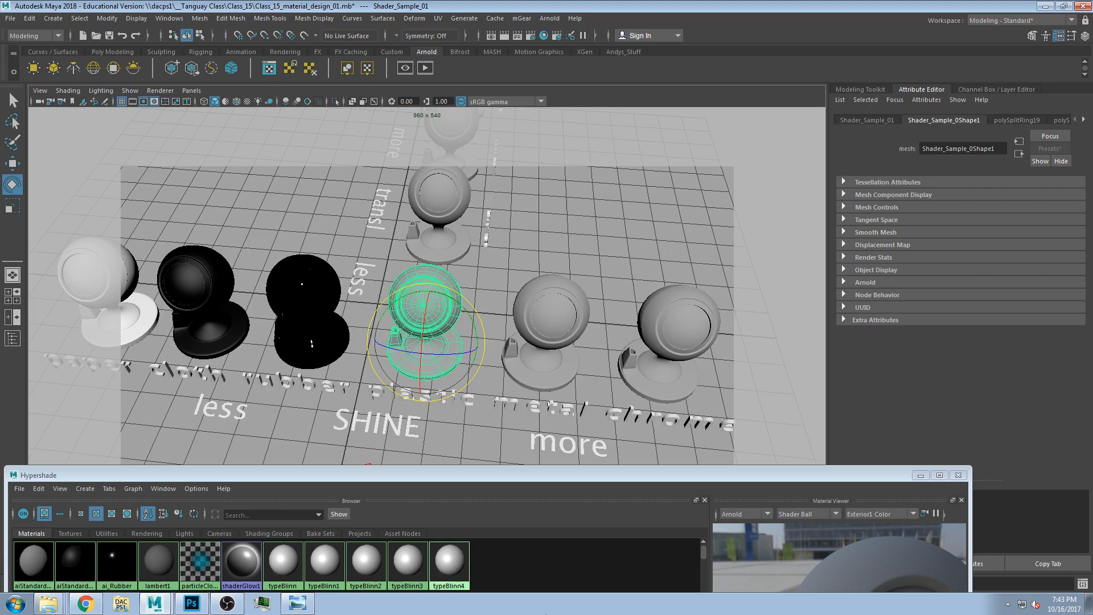
Step: Switch to Photoshop and create a new 2100 x 1500 px RGB document at 300 ppi with a white background
click(191, 604)
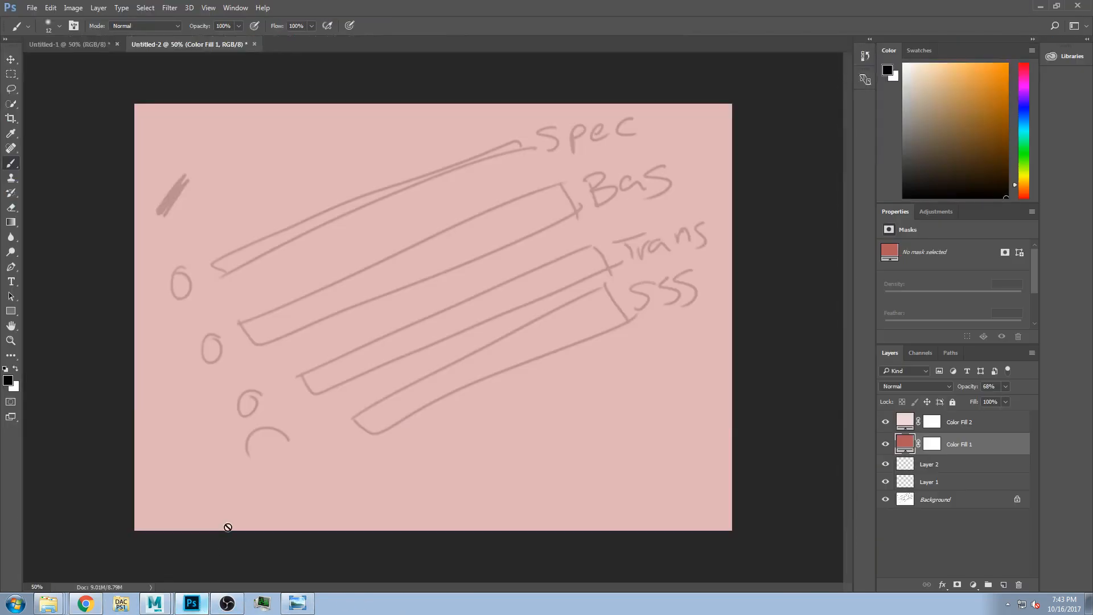
click(90, 46)
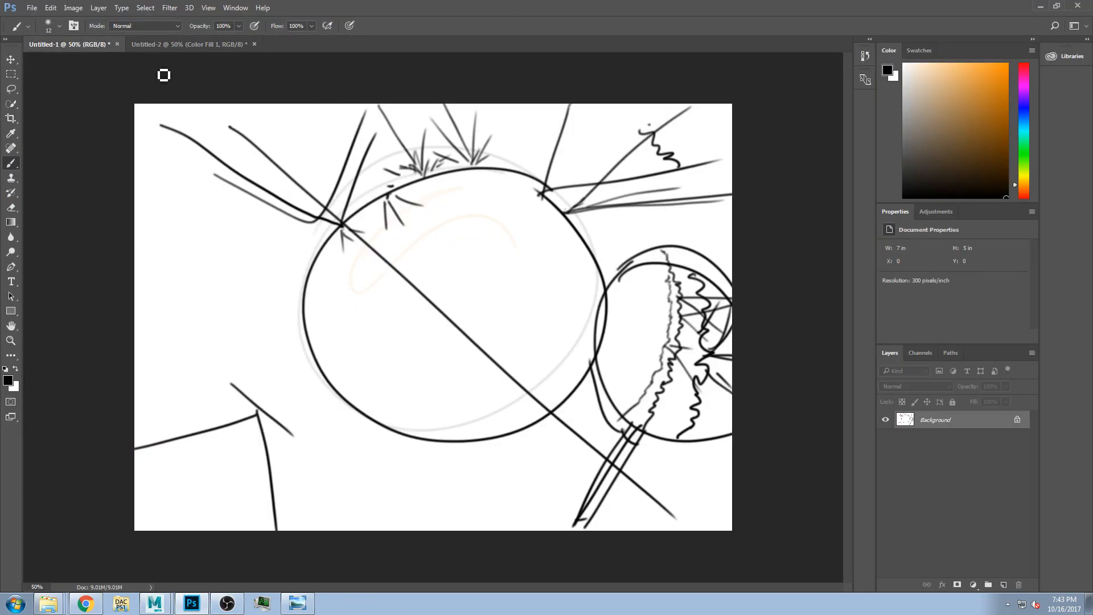
click(32, 7)
click(40, 19)
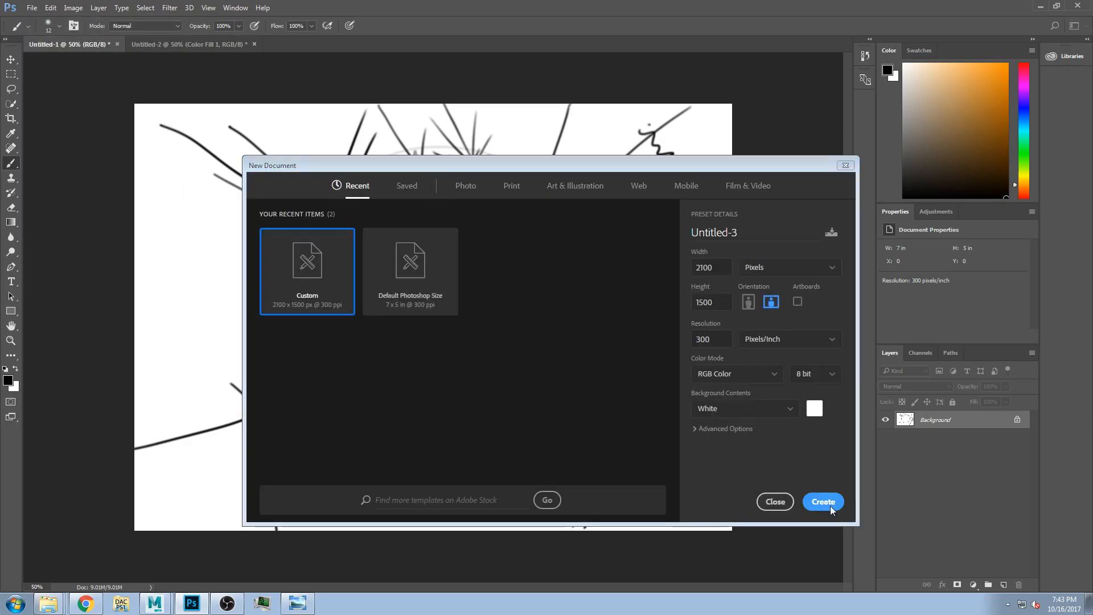
click(824, 501)
Step: Brush a large curved surface outline across the canvas and a straight incoming light ray that meets it
mouse_move(738, 152)
mouse_down()
mouse_move(715, 156)
mouse_move(359, 478)
mouse_move(367, 520)
mouse_up()
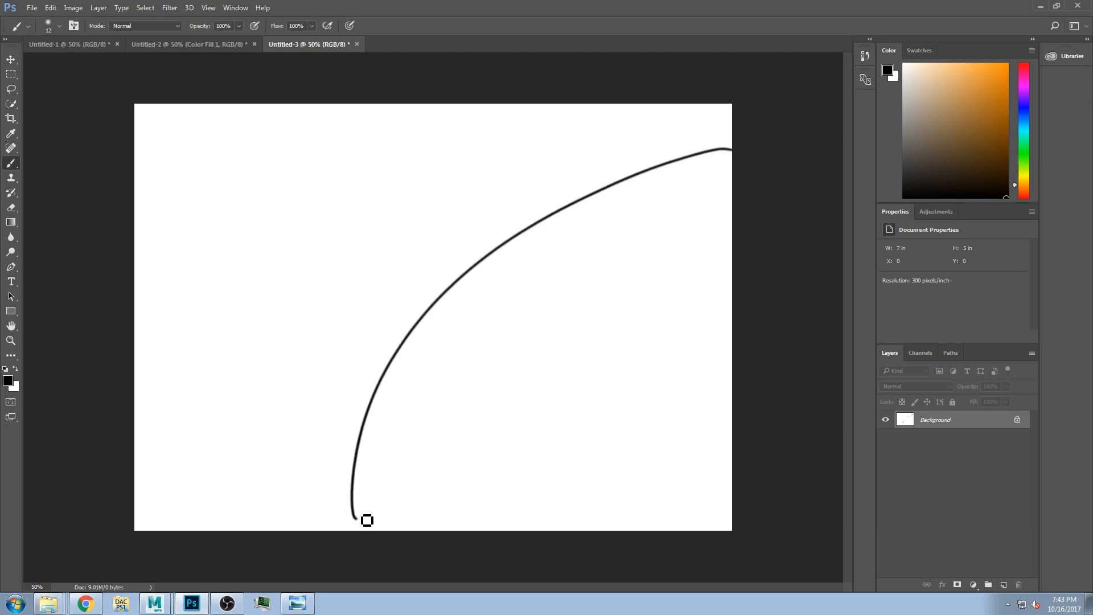
drag(178, 114, 224, 153)
drag(257, 186, 416, 319)
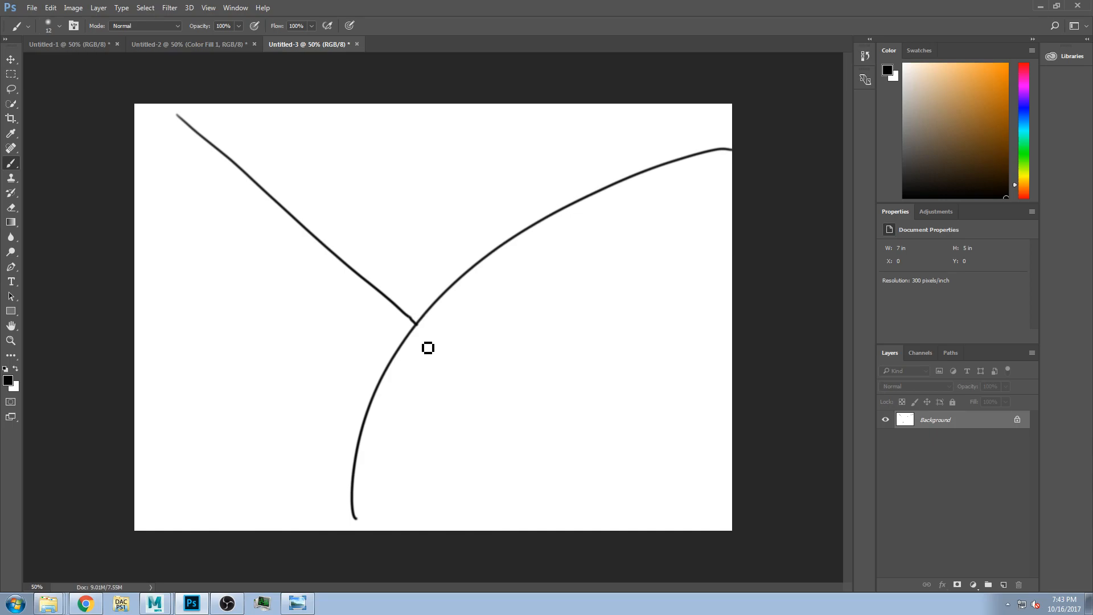
Step: Brush short scattering strokes fanning out beneath the surface from the point where the ray hits
drag(417, 334, 420, 348)
mouse_move(425, 339)
mouse_down()
mouse_move(443, 354)
mouse_move(472, 338)
mouse_move(462, 302)
mouse_up()
drag(409, 338, 393, 375)
mouse_move(423, 350)
mouse_down()
mouse_move(433, 381)
mouse_move(475, 360)
mouse_up()
drag(410, 357, 412, 396)
drag(480, 327, 509, 323)
mouse_move(476, 290)
mouse_down()
mouse_move(494, 272)
mouse_move(474, 285)
mouse_move(492, 317)
mouse_up()
click(463, 294)
Step: Add outgoing rays and extra scatter marks around the hit point, and brush a second line along the surface curve
drag(423, 317, 458, 159)
mouse_move(420, 321)
mouse_down()
mouse_move(312, 350)
mouse_move(415, 317)
mouse_move(397, 335)
mouse_up()
drag(446, 373, 454, 385)
click(480, 388)
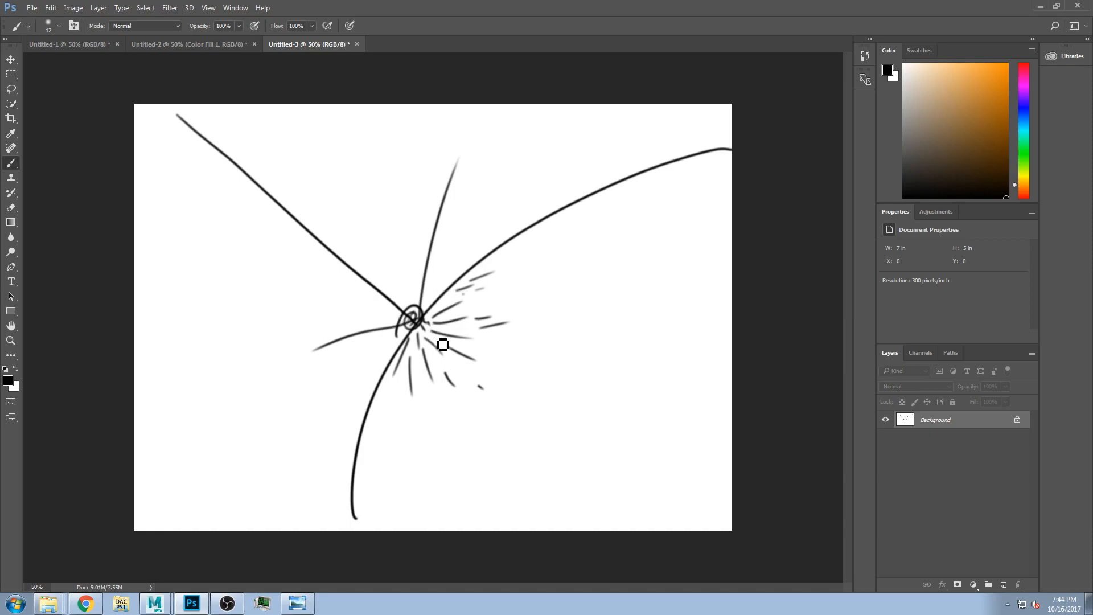
drag(438, 306, 463, 294)
mouse_move(354, 521)
mouse_down()
mouse_move(366, 415)
mouse_move(486, 266)
mouse_move(761, 145)
mouse_up()
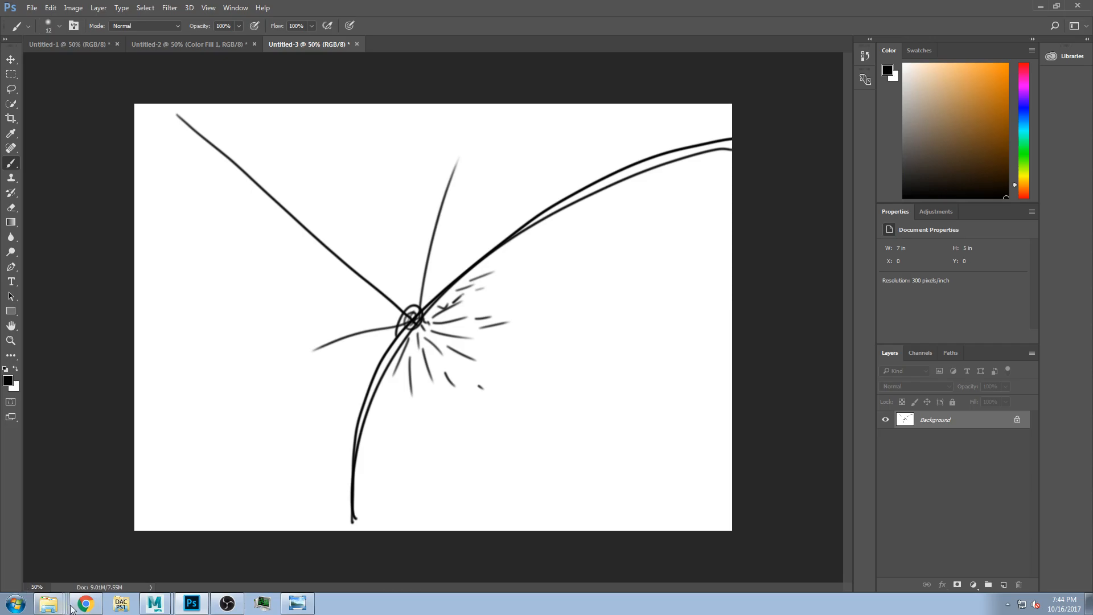
Step: Switch to Windows Photo Viewer and study the plastic reference photos from 04_Plastic_a_01.png to 04_Plastic_a_03.jpg, enlarging the toy bricks
click(90, 608)
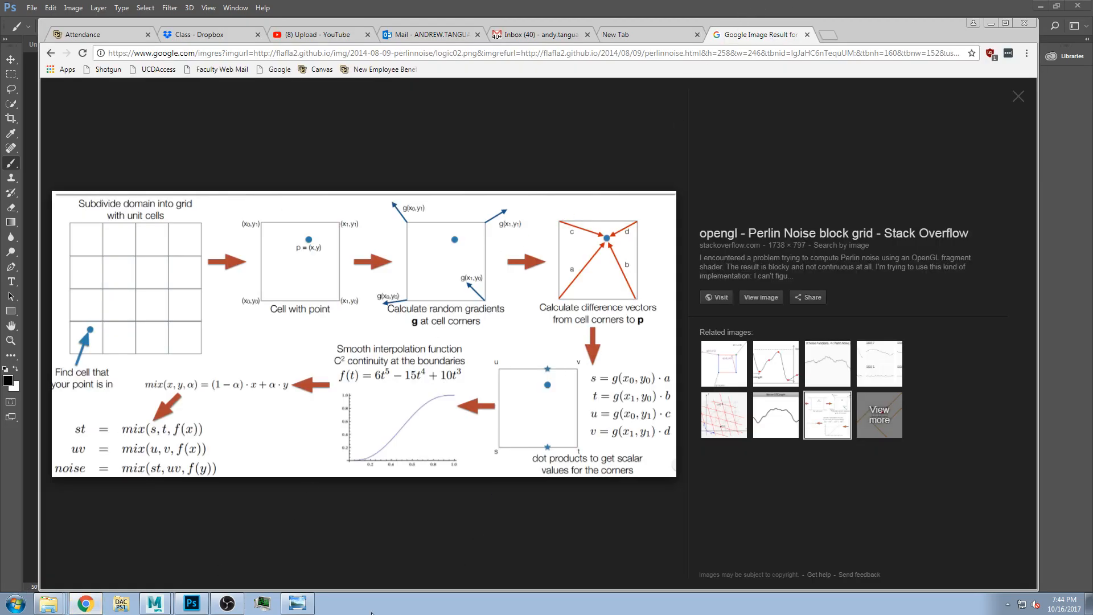
click(311, 607)
click(564, 583)
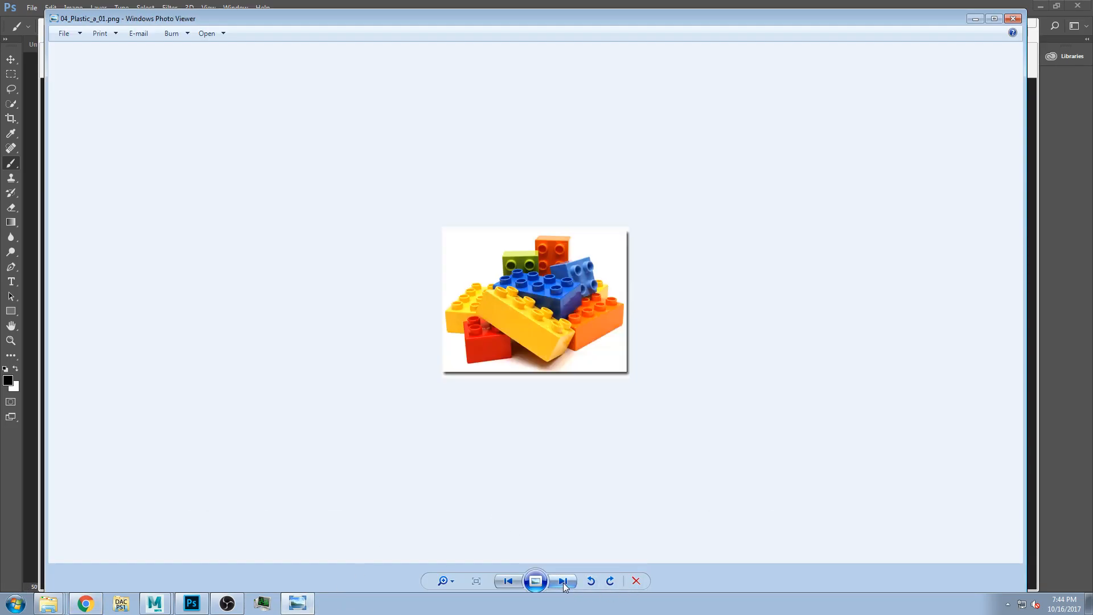
click(453, 582)
drag(452, 580, 458, 559)
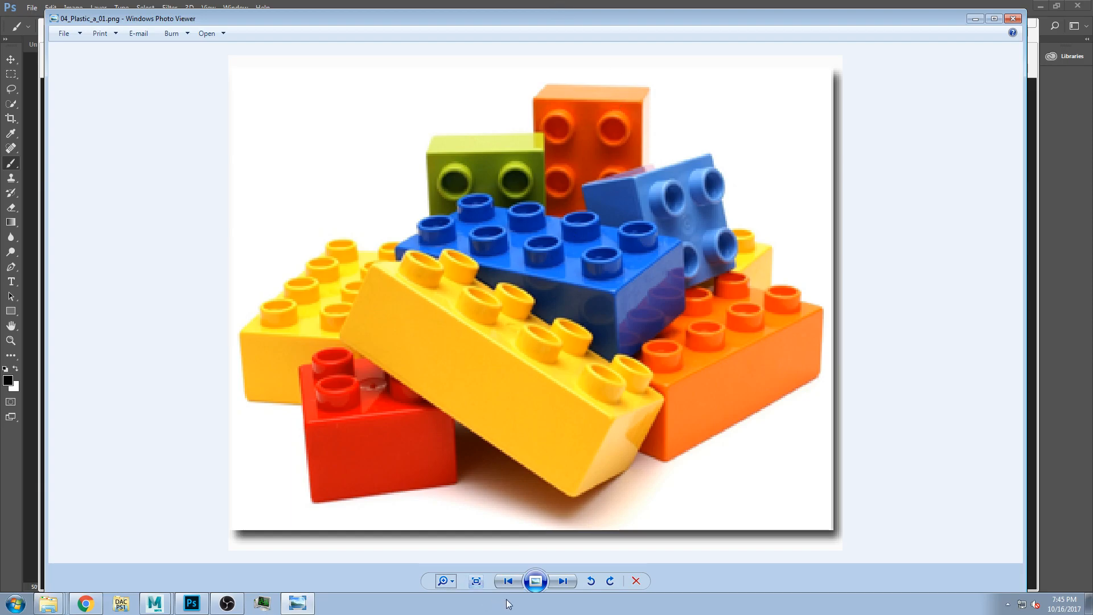
click(563, 582)
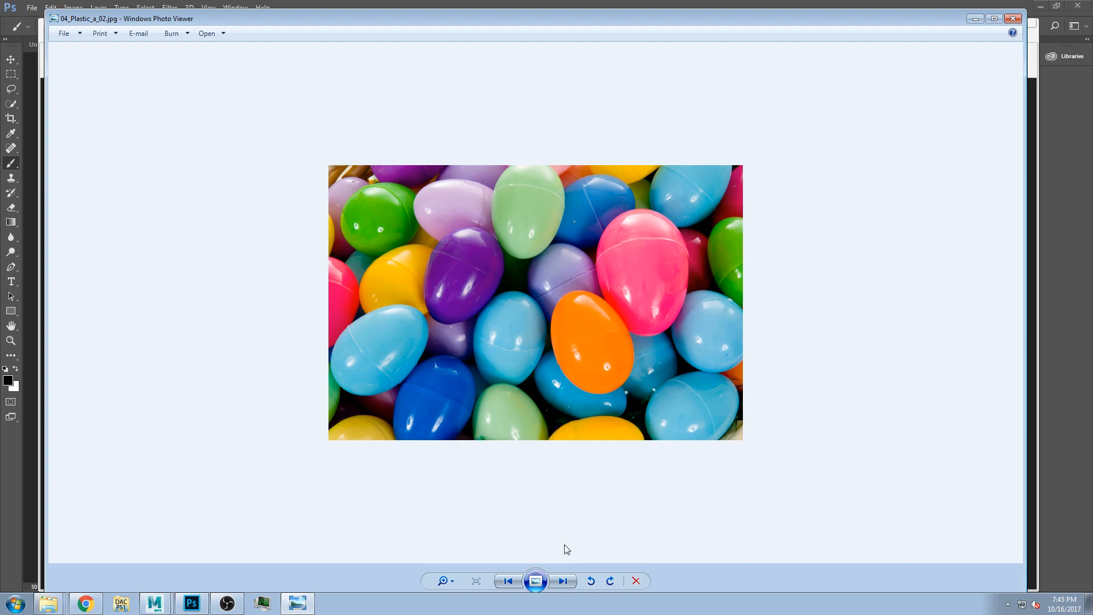
click(563, 581)
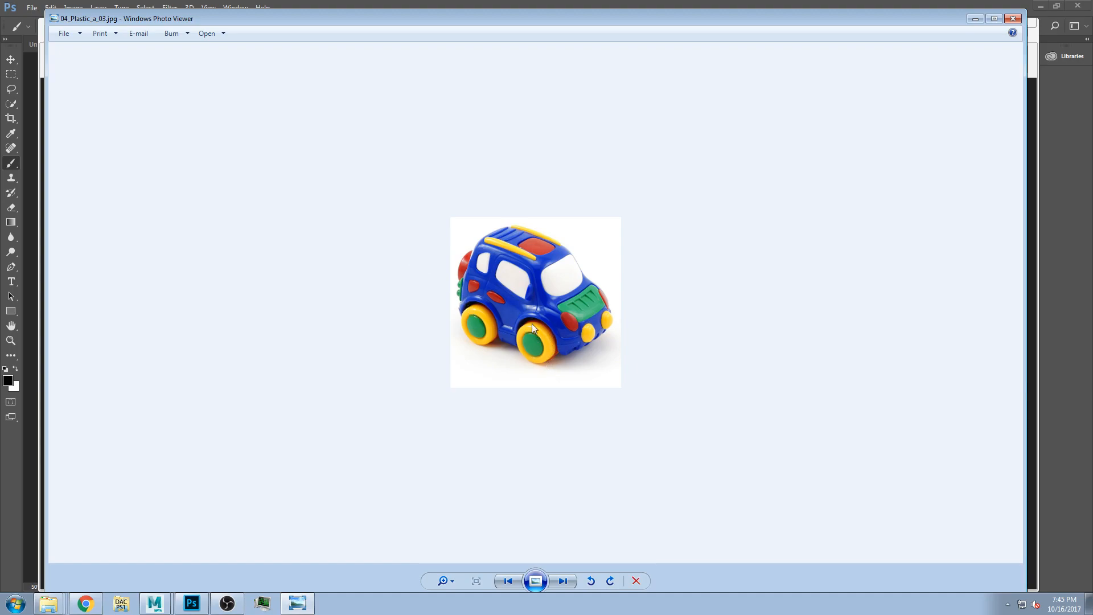
Step: Enlarge the toy car photo 04_Plastic_a_03.jpg and compare its surface with the plastic bottle, egg and brick references
click(443, 581)
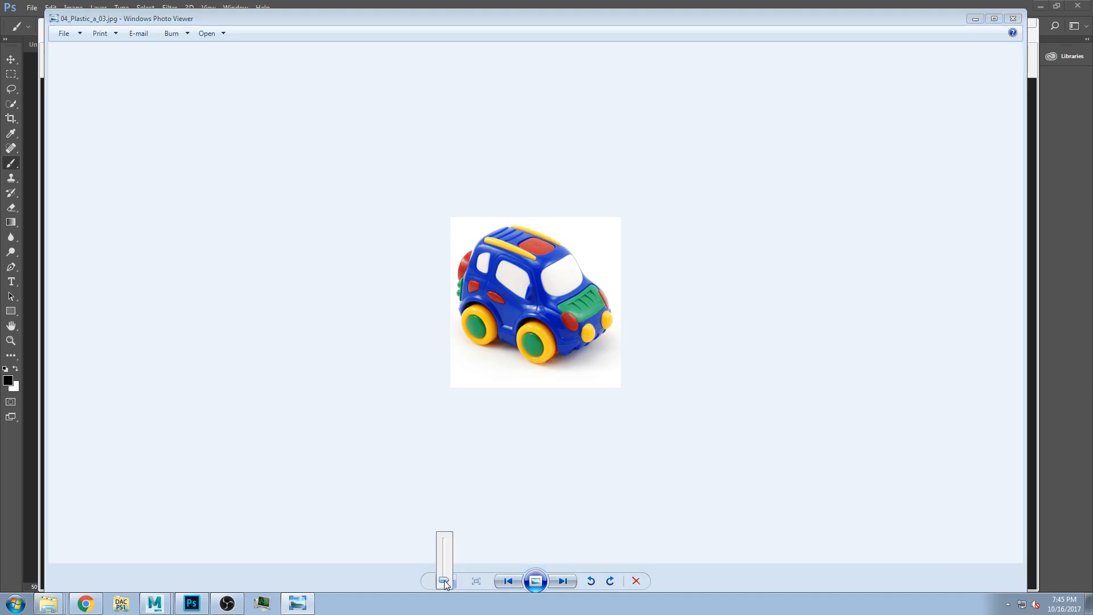
drag(445, 578, 443, 561)
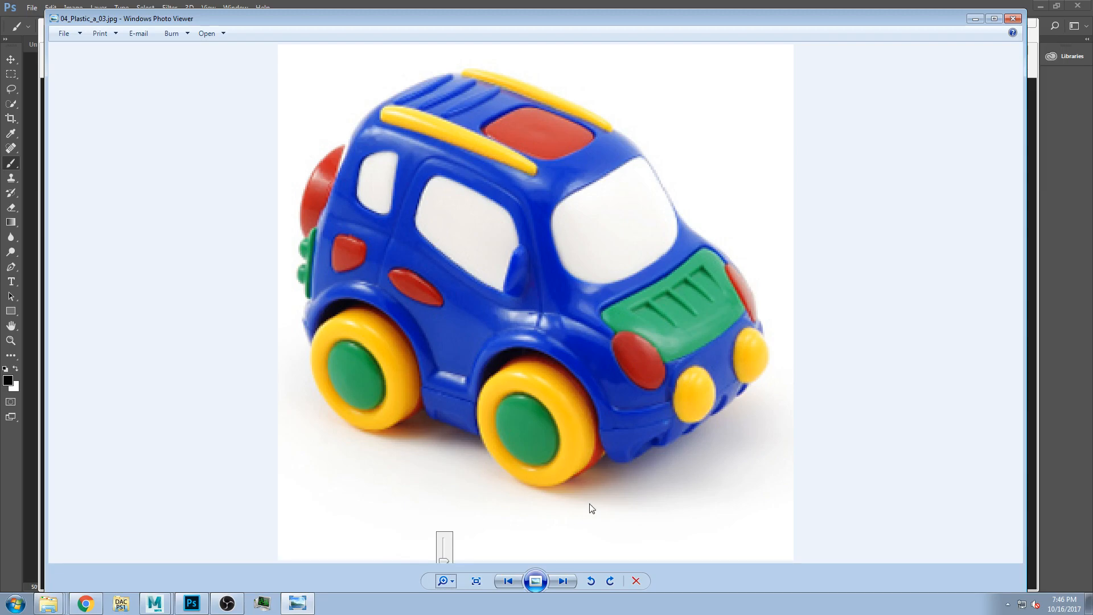
click(562, 580)
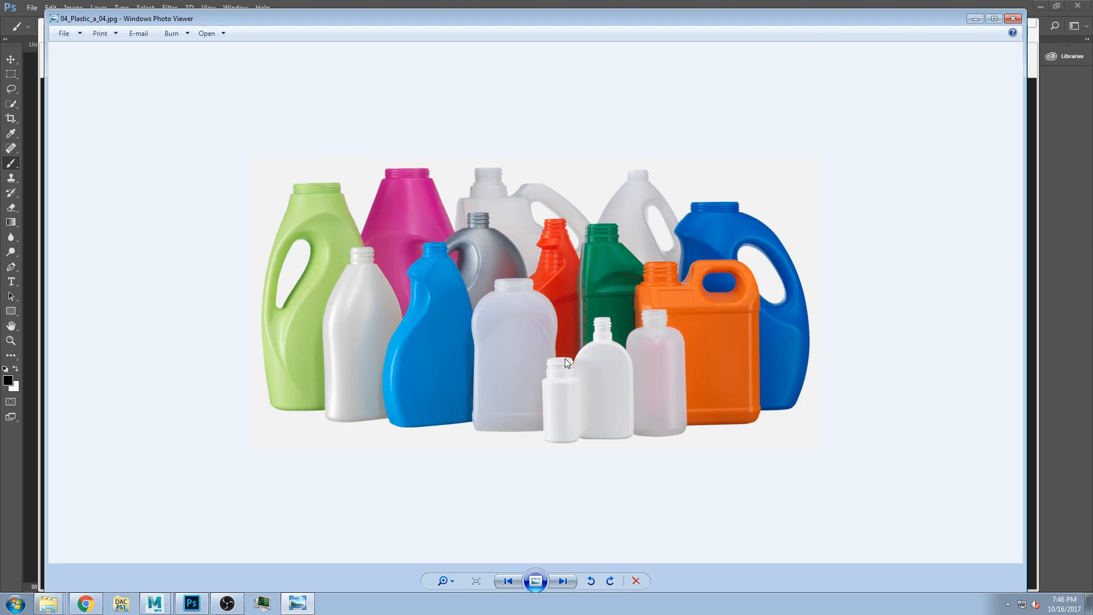
click(509, 581)
click(511, 580)
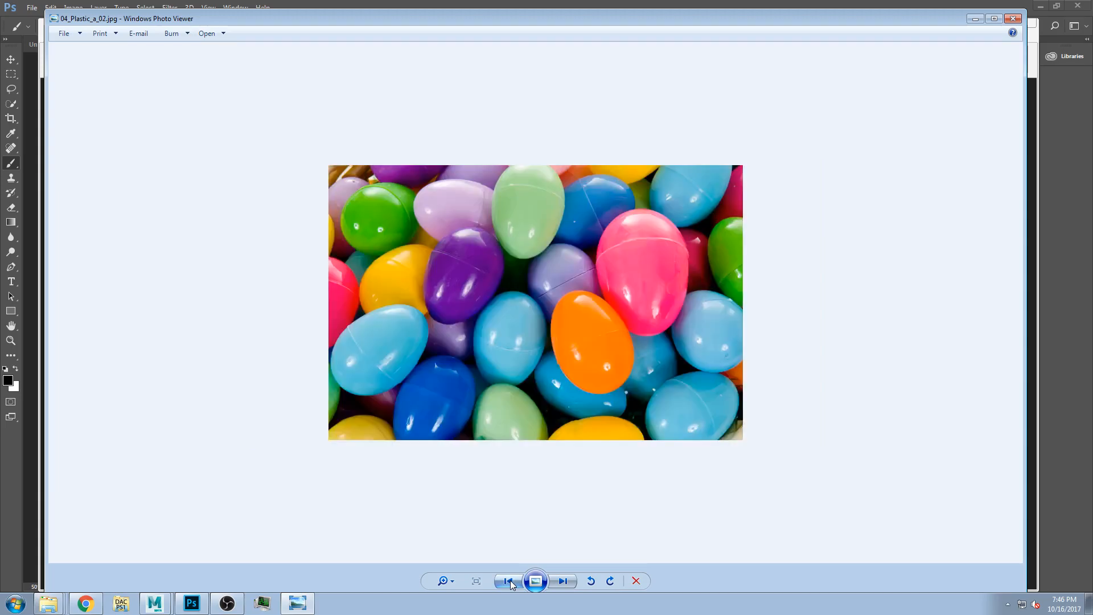
click(510, 580)
click(562, 582)
click(561, 581)
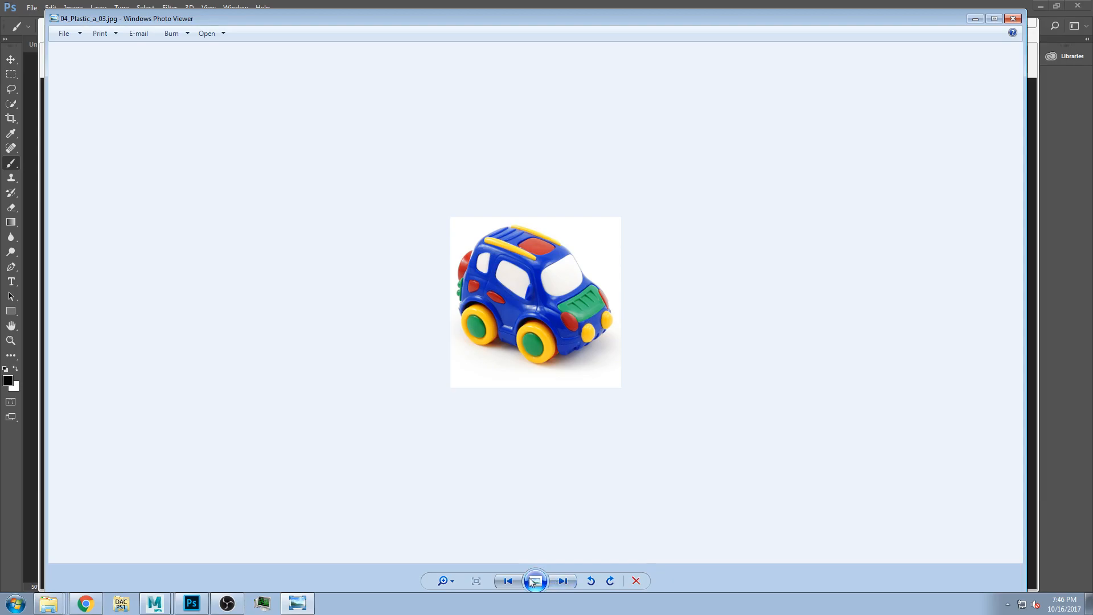
Step: Browse the plastic references from 04_Plastic_a_02.jpg through the beads in 04_Plastic_b_01.jpg and return to the bottles in 04_Plastic_a_04.jpg
click(509, 581)
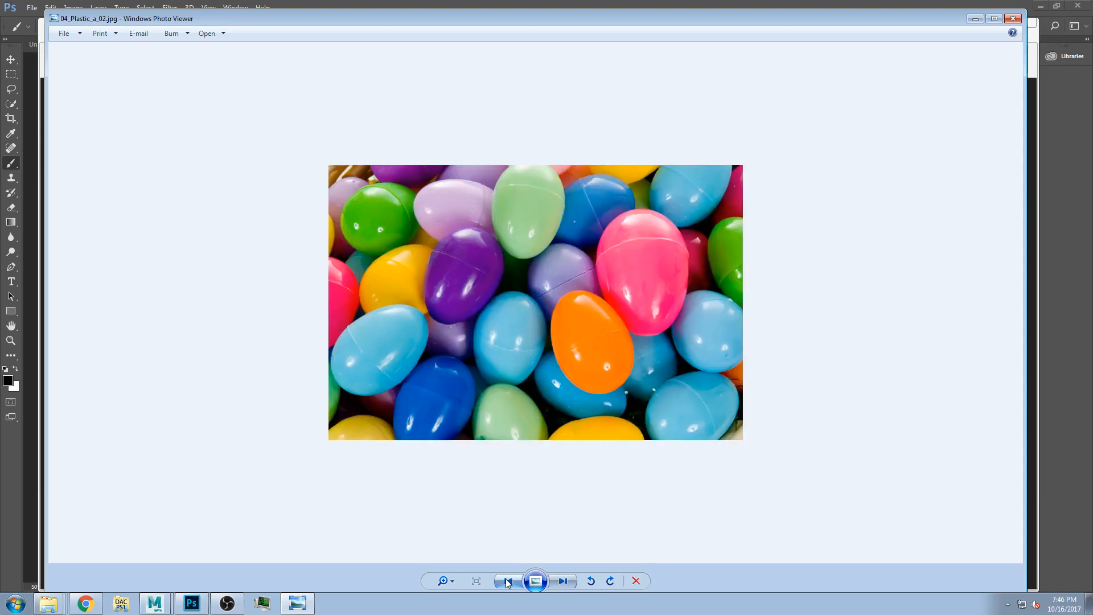
click(564, 581)
click(564, 581)
click(564, 581)
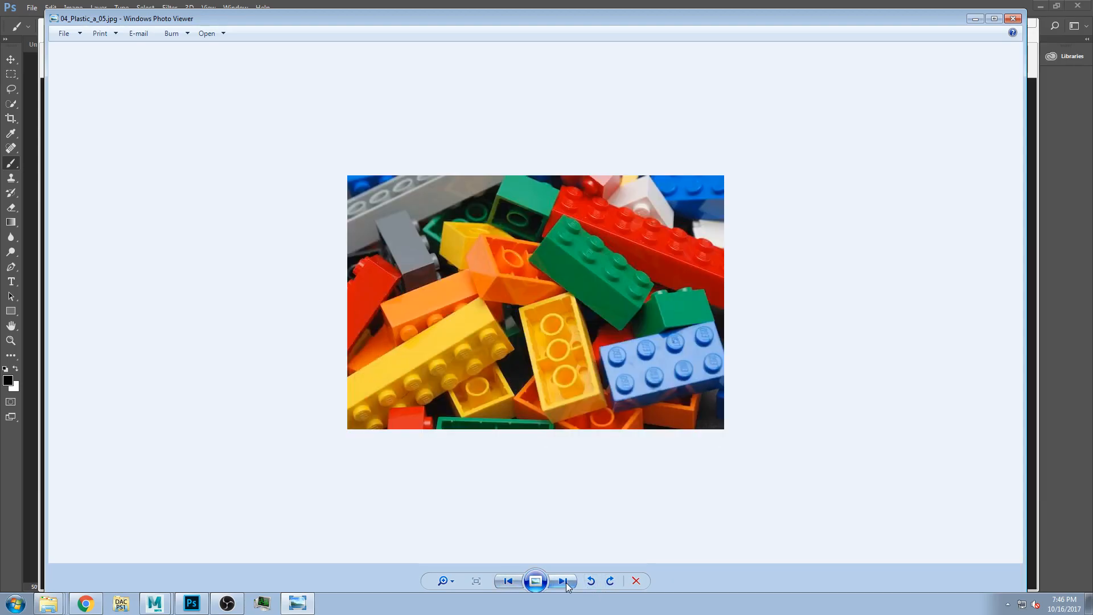
click(564, 582)
click(510, 581)
click(563, 582)
click(562, 582)
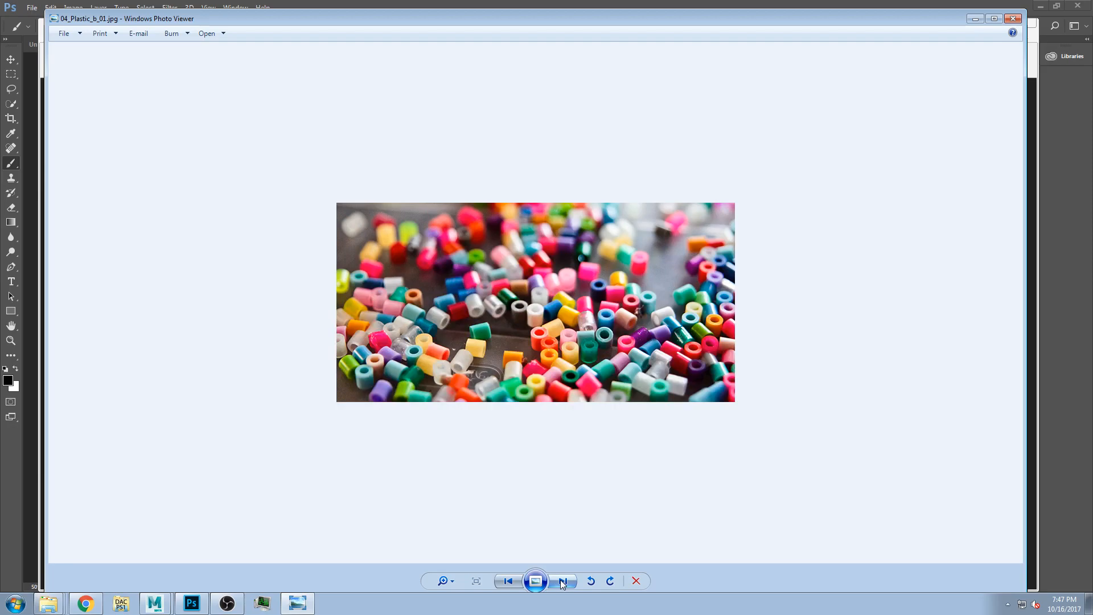
click(558, 582)
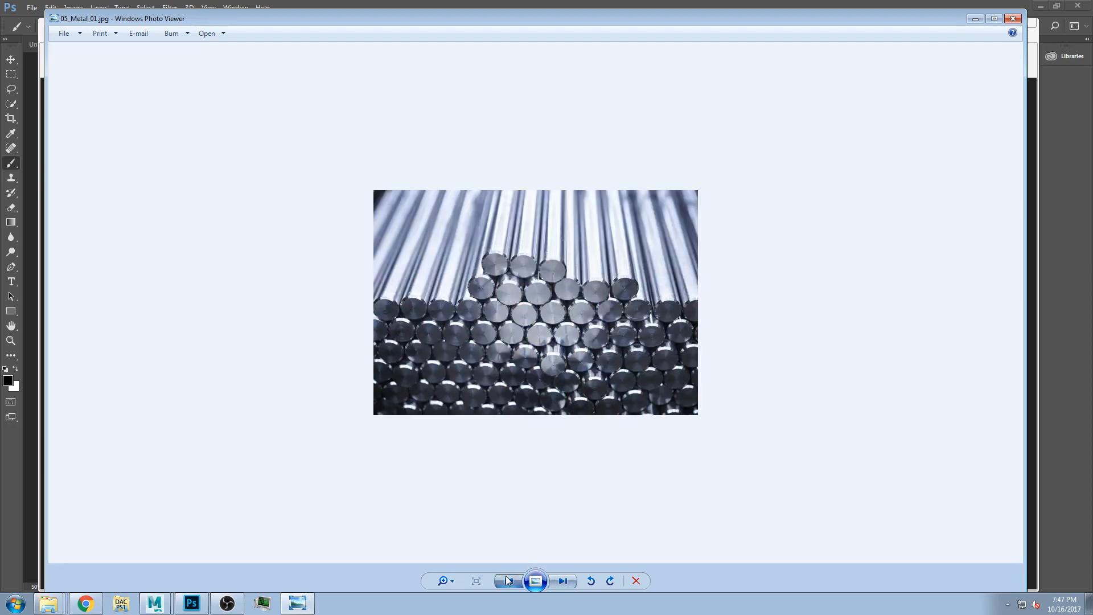
click(508, 581)
click(508, 580)
click(508, 581)
click(508, 581)
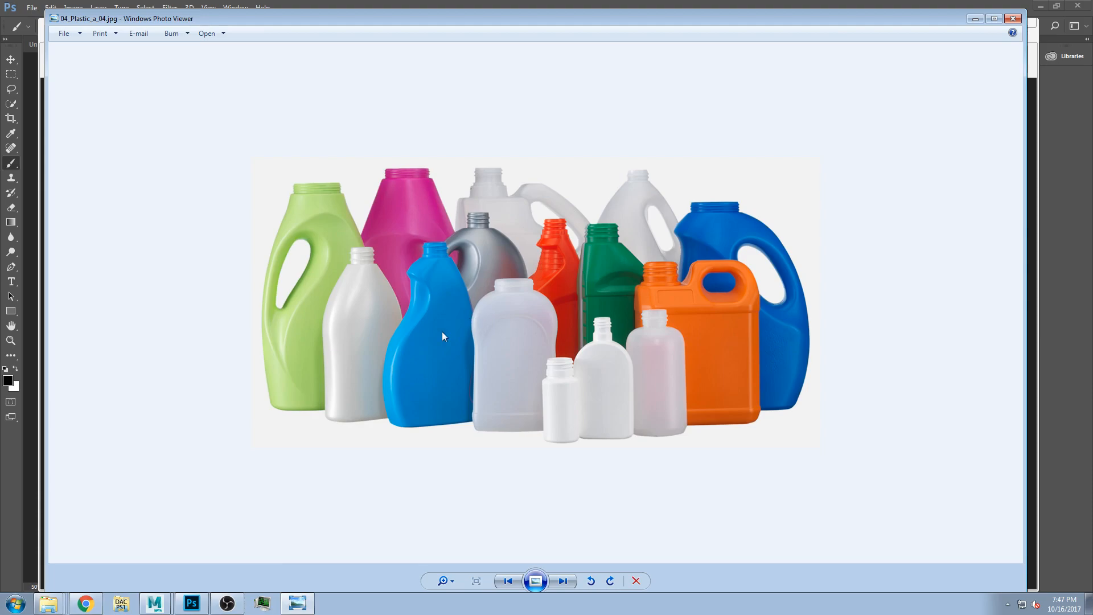
Step: Return to the toy car photo 04_Plastic_a_03.jpg and enlarge it to examine its highlights
click(503, 583)
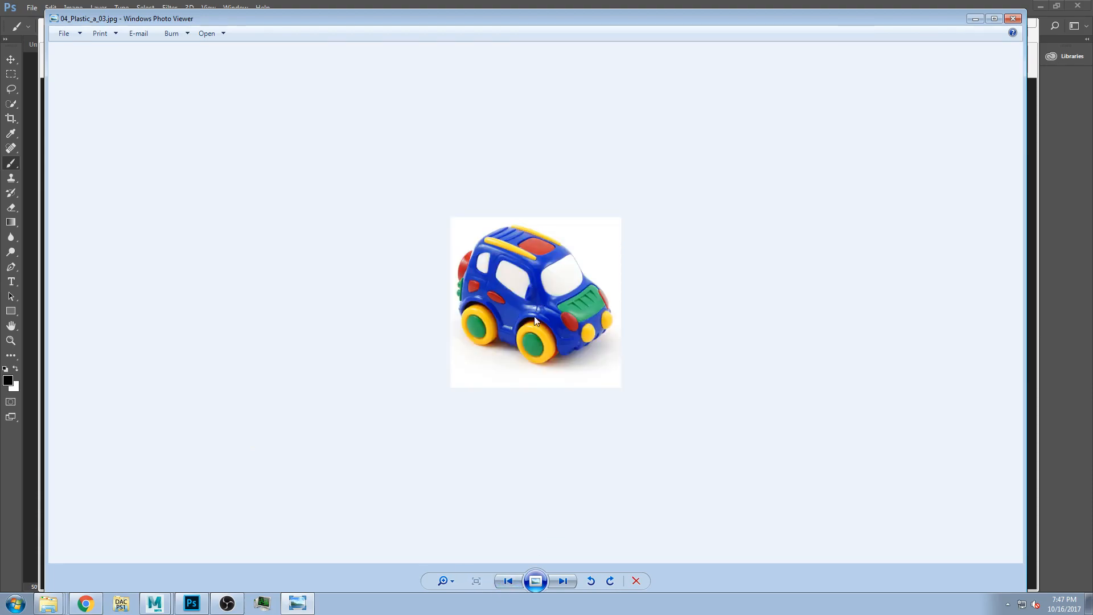
click(444, 580)
drag(446, 579, 448, 560)
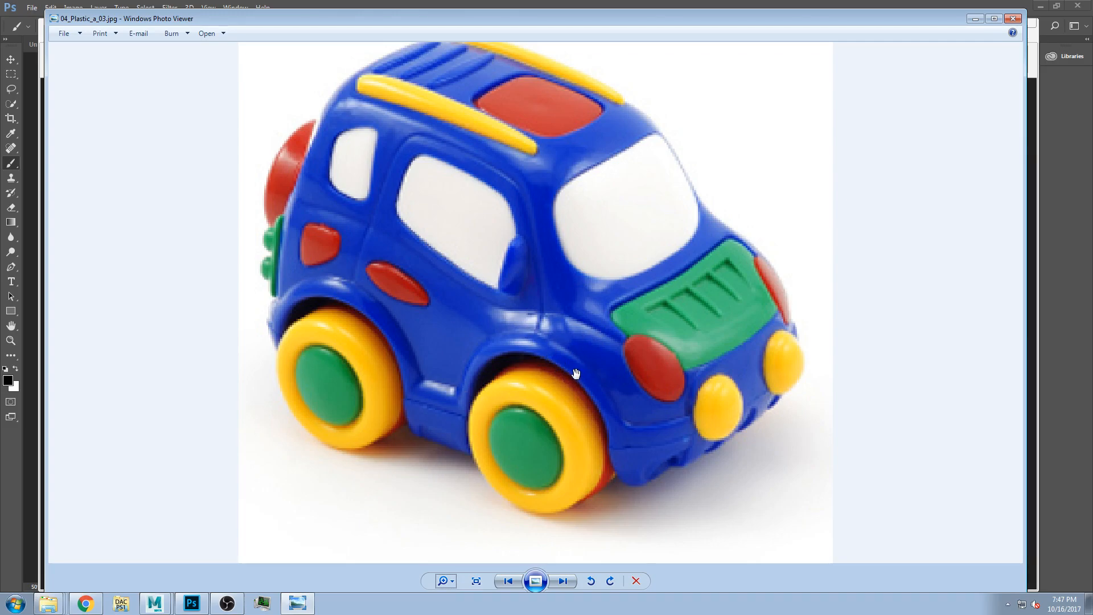
Step: Switch to Maya and create an aiStandardSurface shader in a new Hypershade graph tab
click(588, 2)
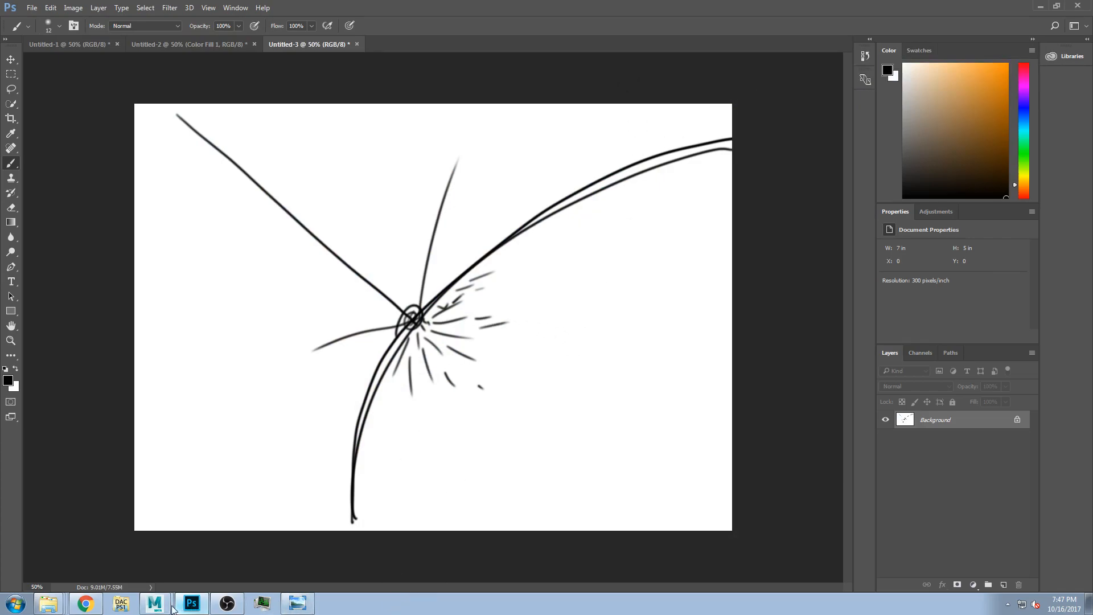
click(121, 604)
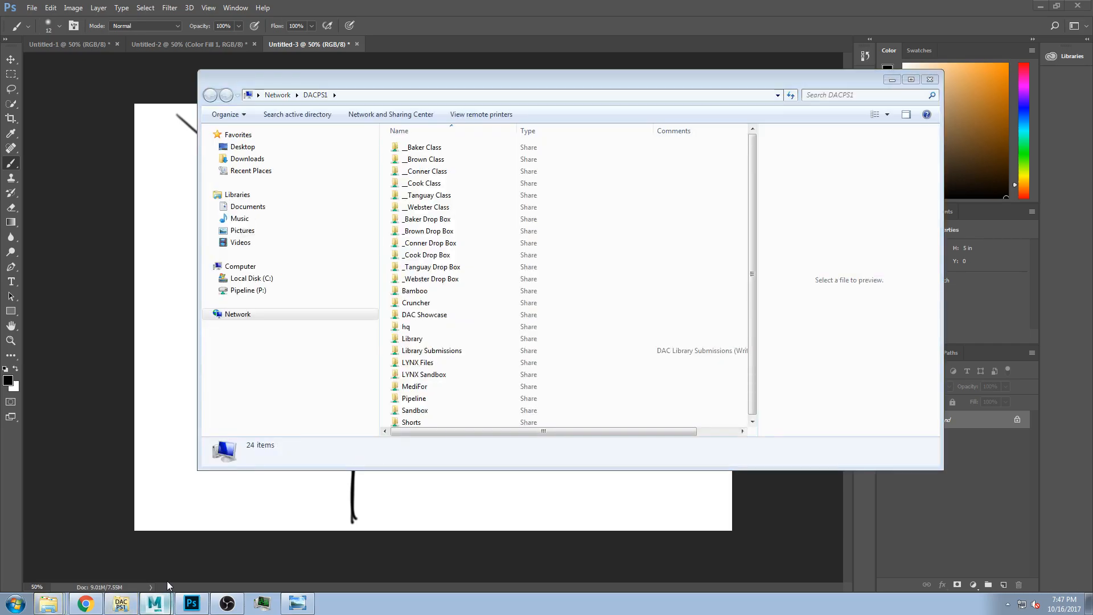
click(155, 603)
drag(519, 474, 1021, 94)
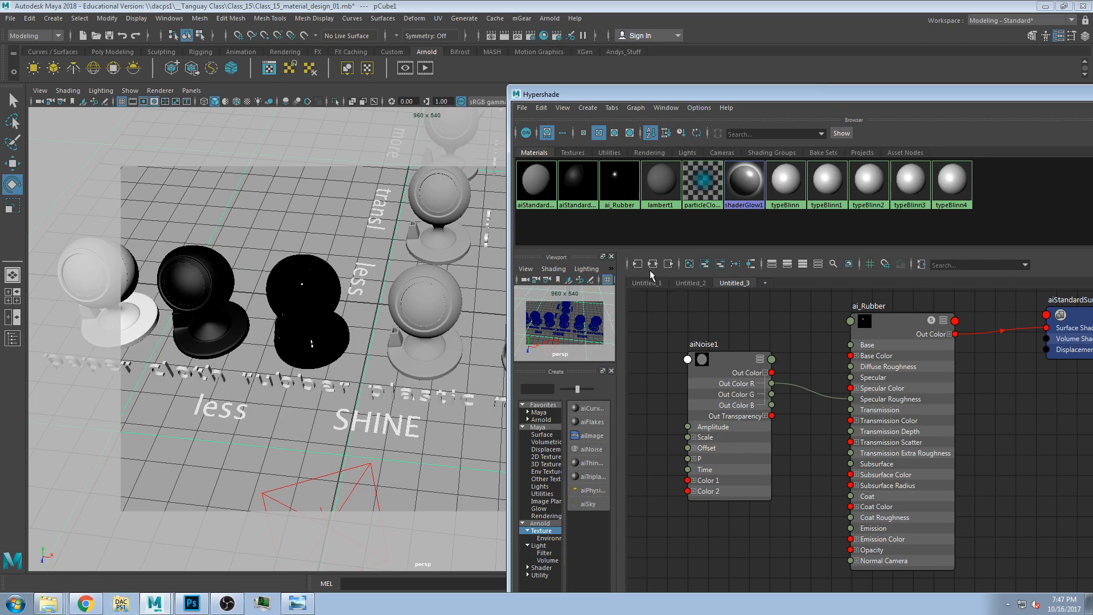
click(764, 284)
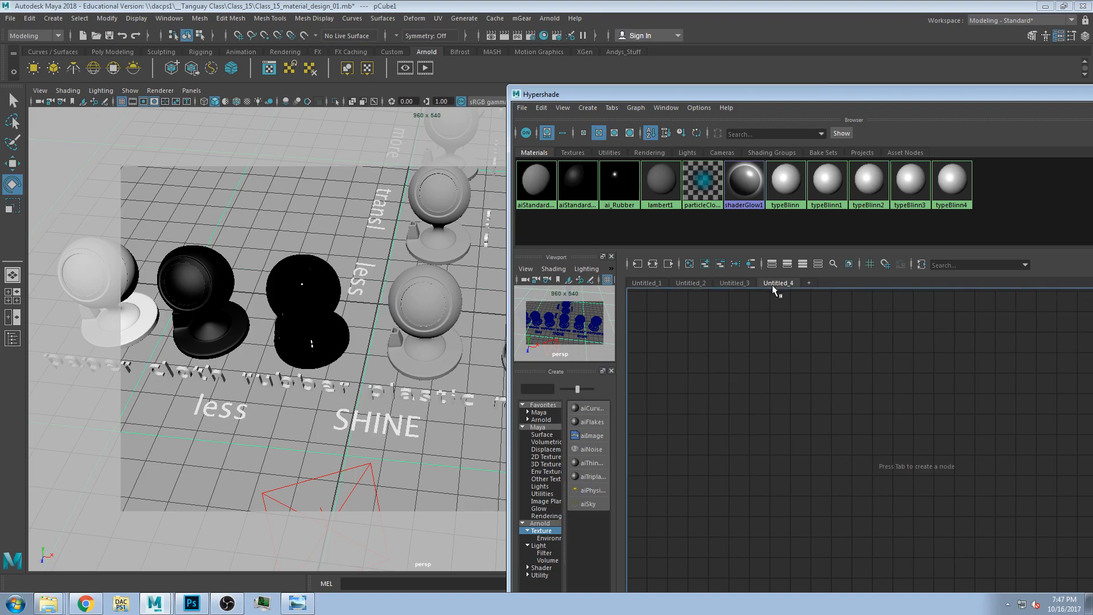
click(542, 568)
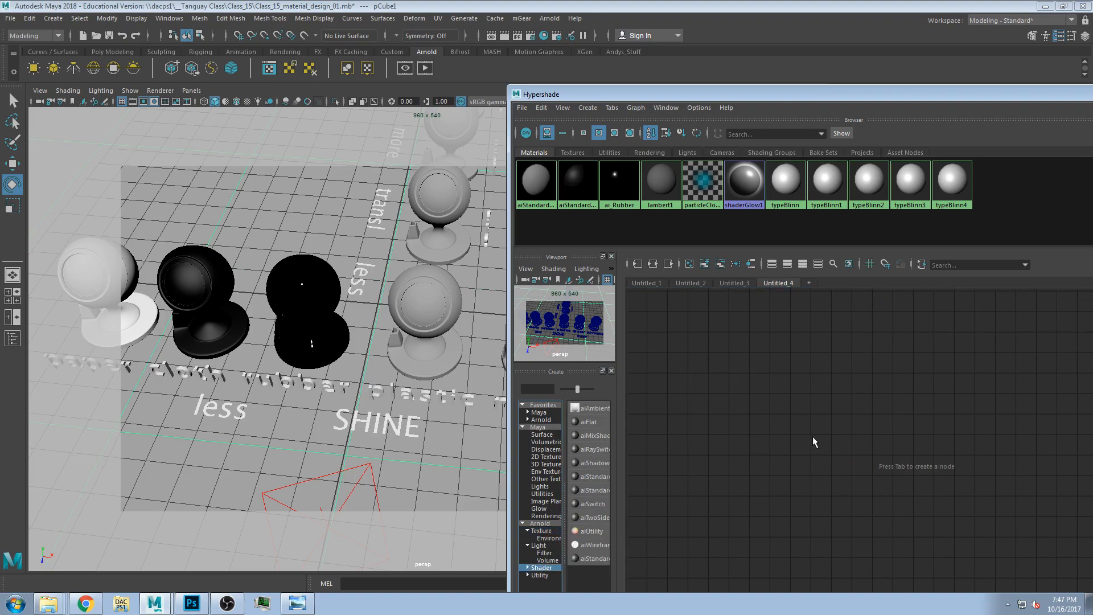
click(595, 490)
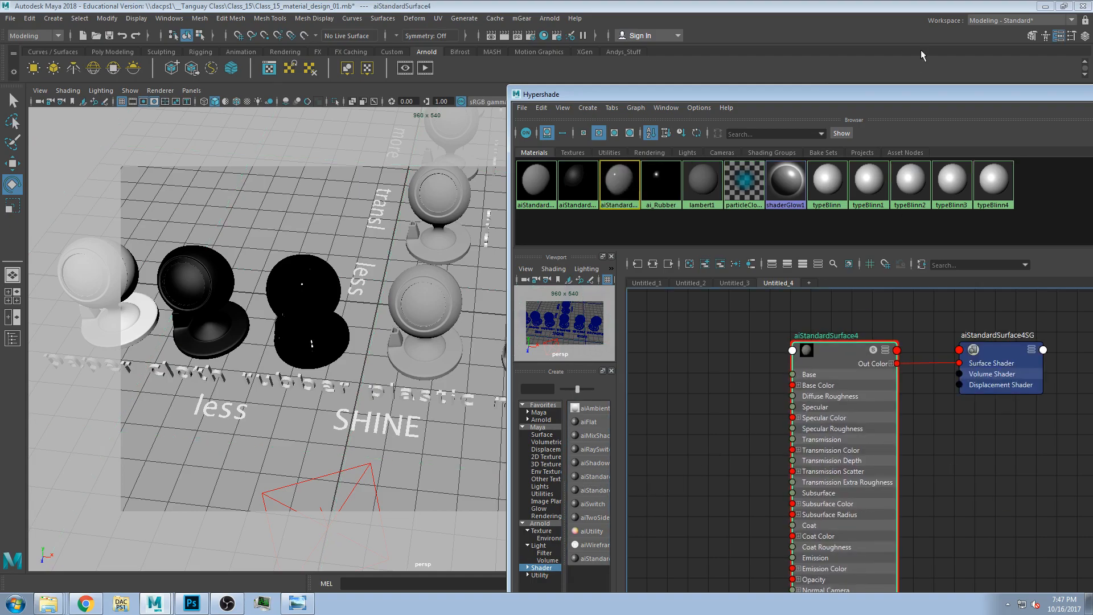
Step: Assign the new aiStandardSurface shader to the plastic shader ball and rename it ai_Plastic
middle_drag(835, 364, 446, 294)
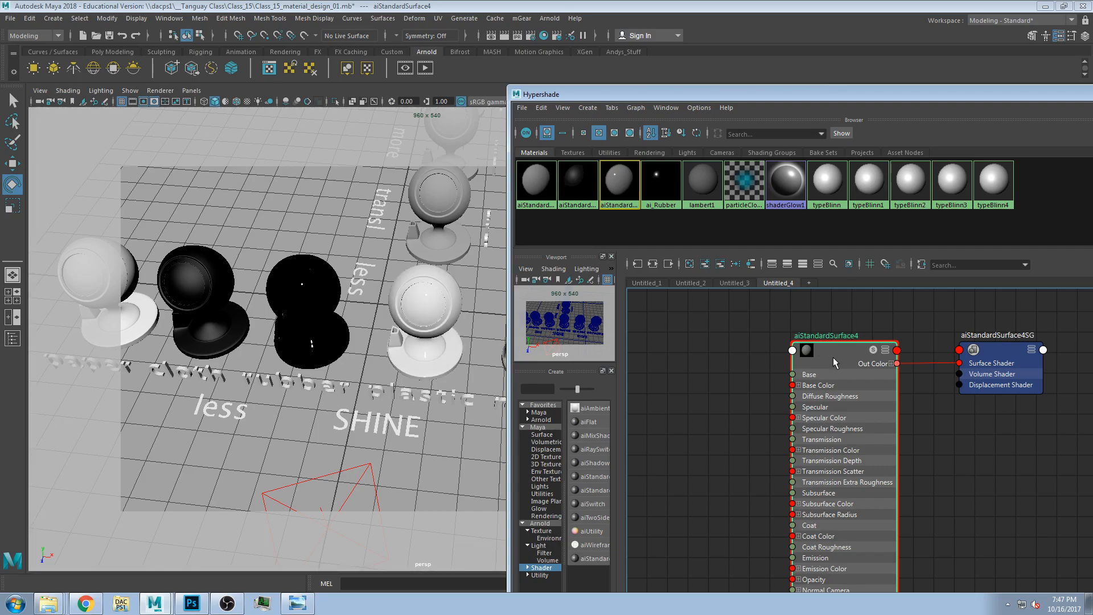
drag(995, 94, 557, 32)
drag(911, 329, 1034, 315)
key(BackSpace)
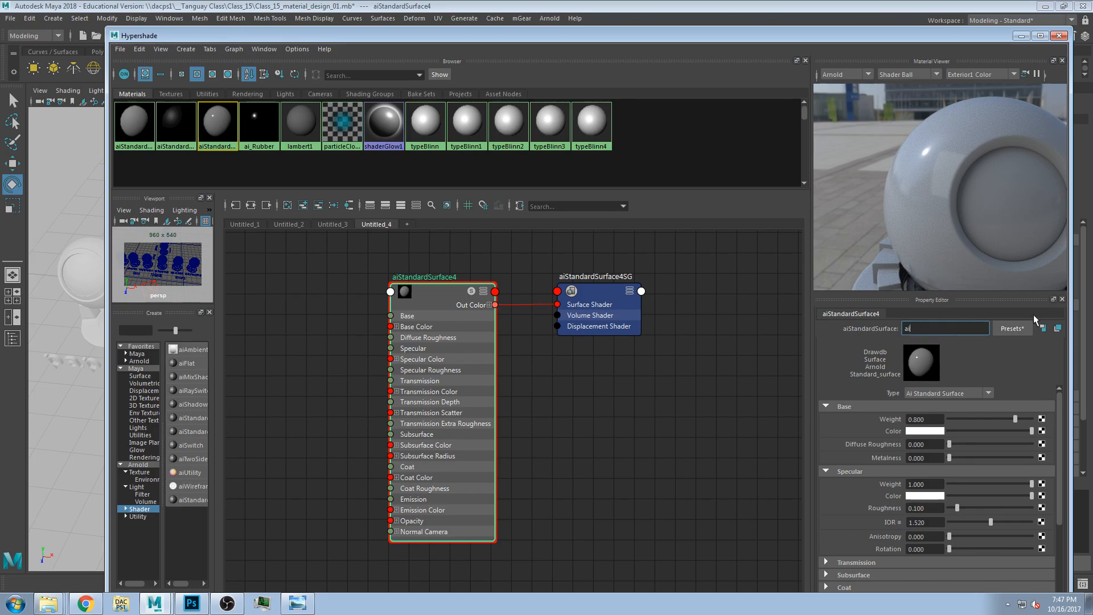
text(_Plastic)
key(Return)
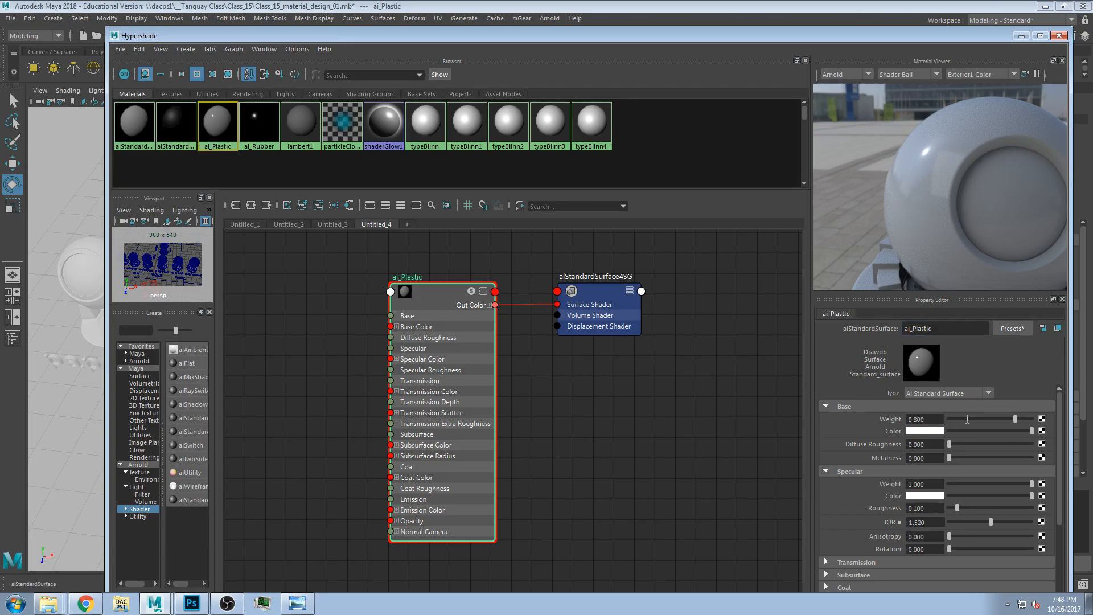
Step: Set the base weight of ai_Plastic to 0 and reset the Material Viewer camera to frame the whole preview ball
drag(967, 419, 949, 419)
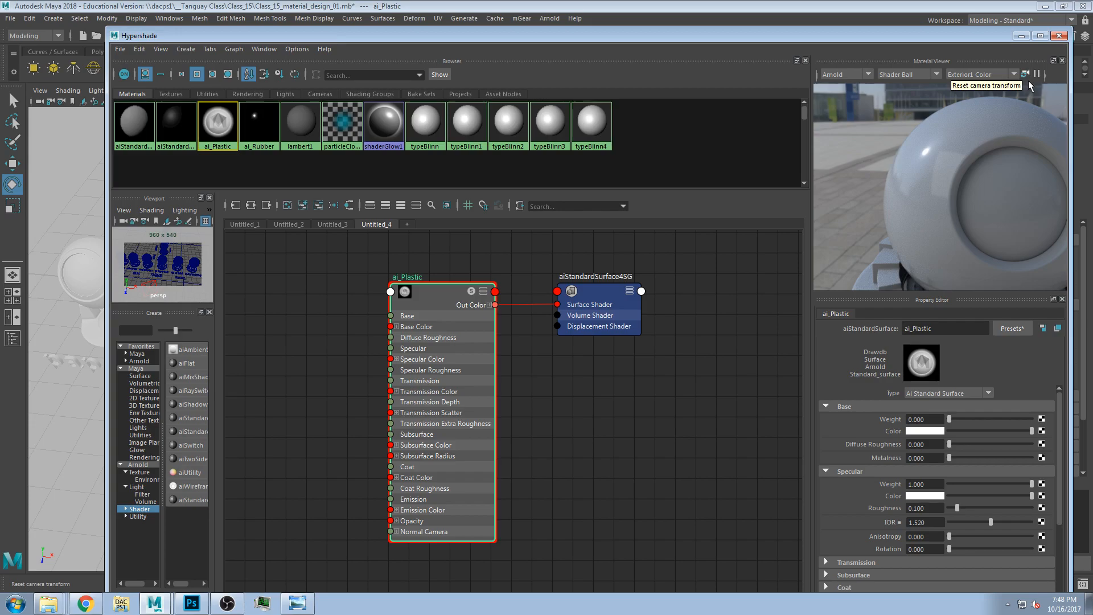
drag(953, 41, 937, 24)
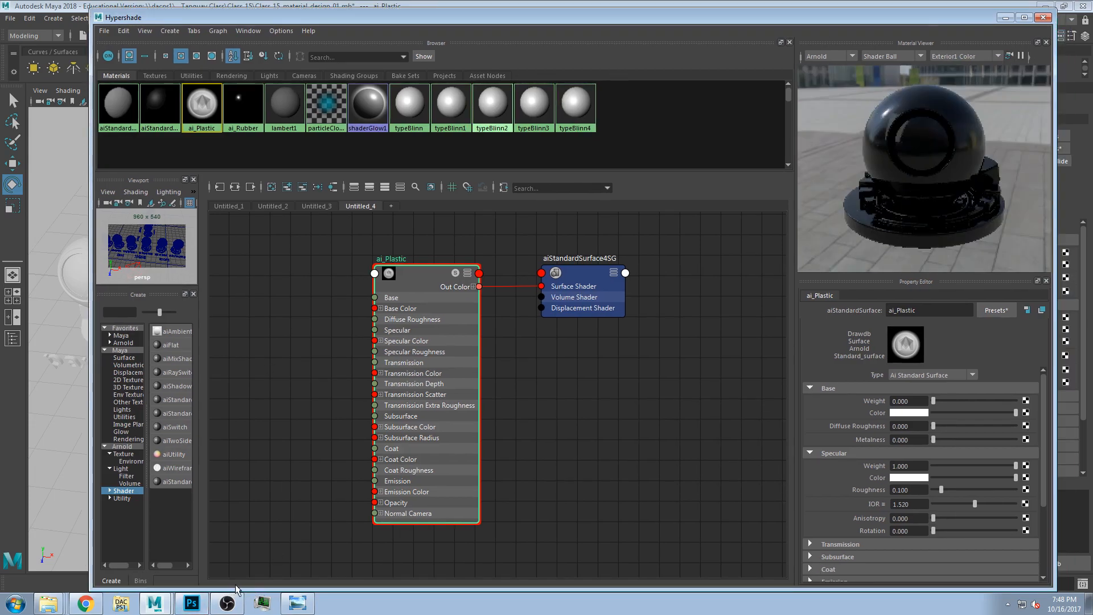
drag(239, 590, 242, 577)
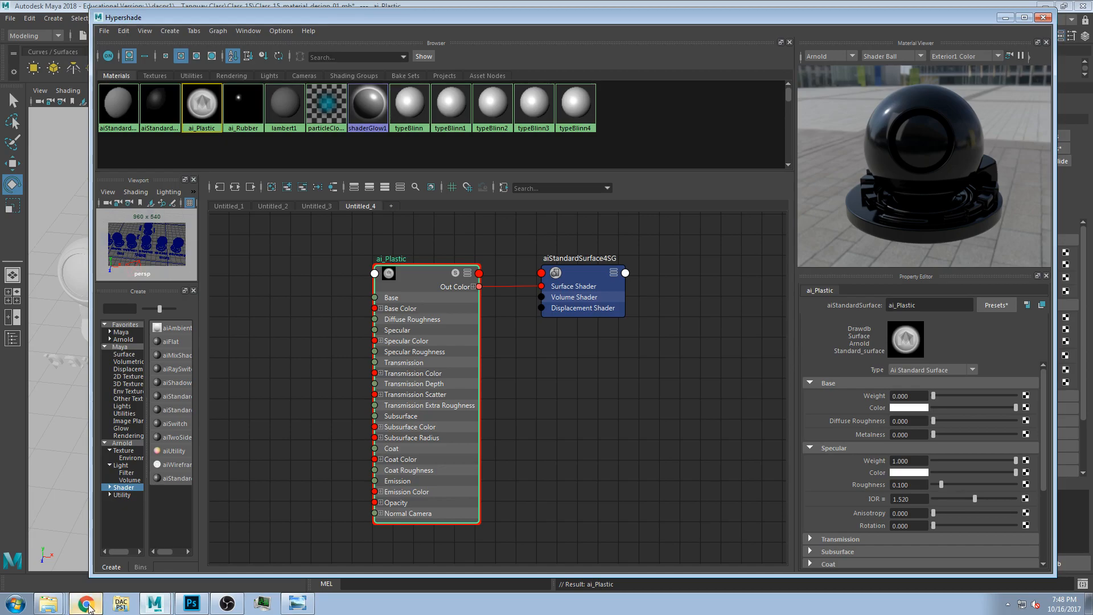
Step: Set the specular roughness of ai_Plastic to 0.210, comparing it with the enlarged toy car reference
drag(88, 609, 259, 604)
click(297, 603)
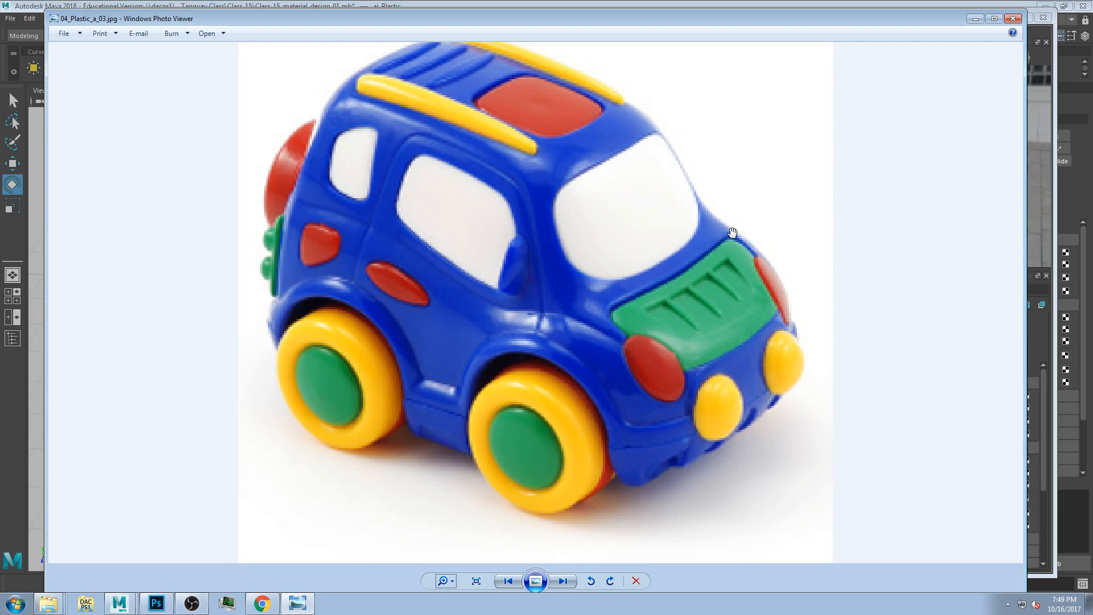
click(228, 8)
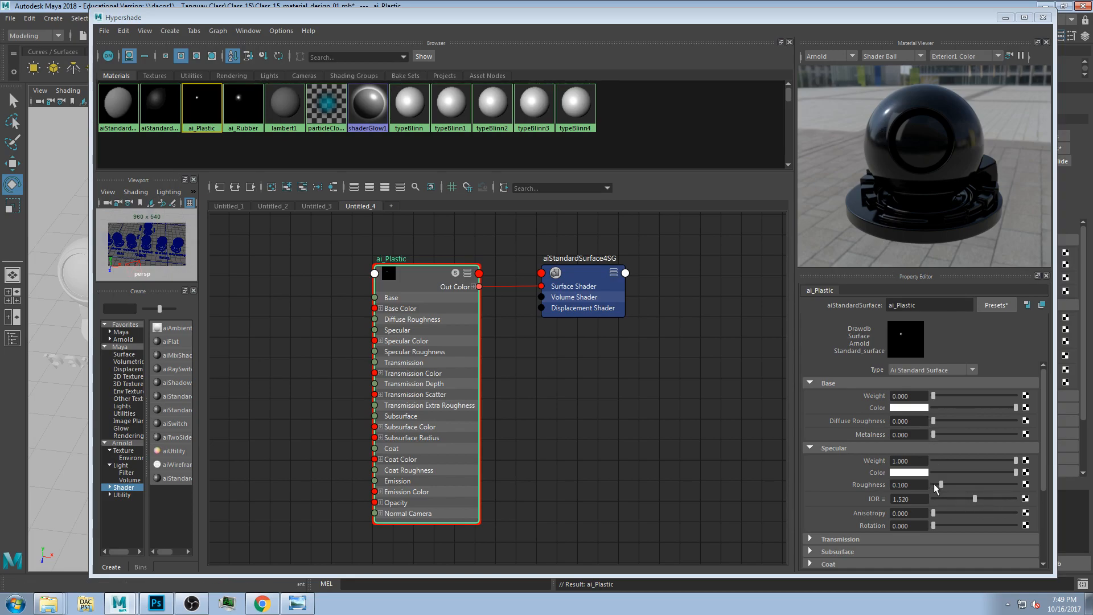
drag(941, 483, 950, 485)
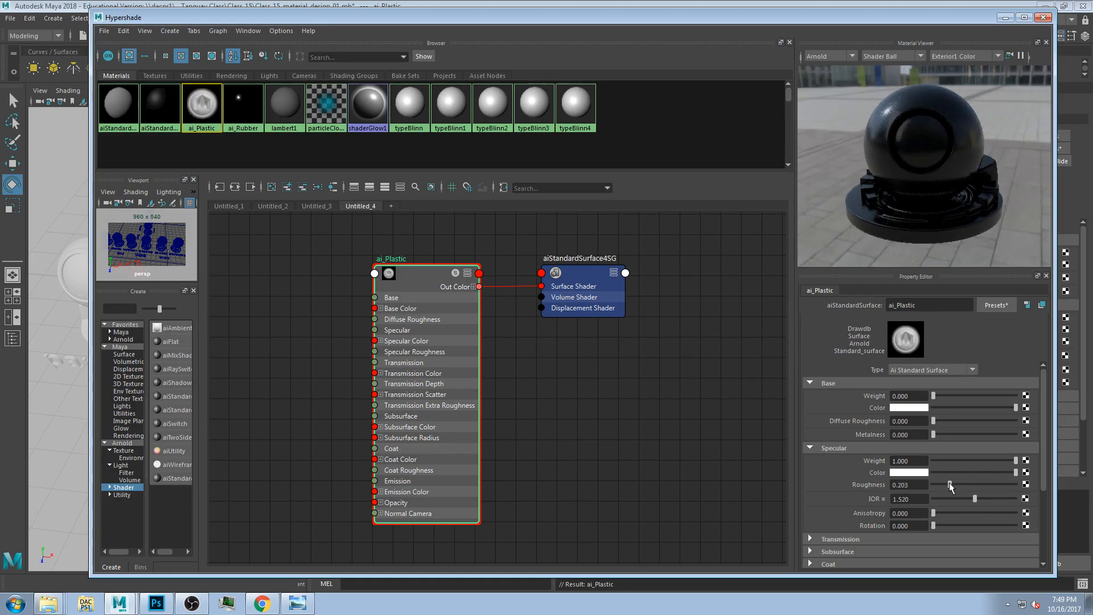
click(305, 601)
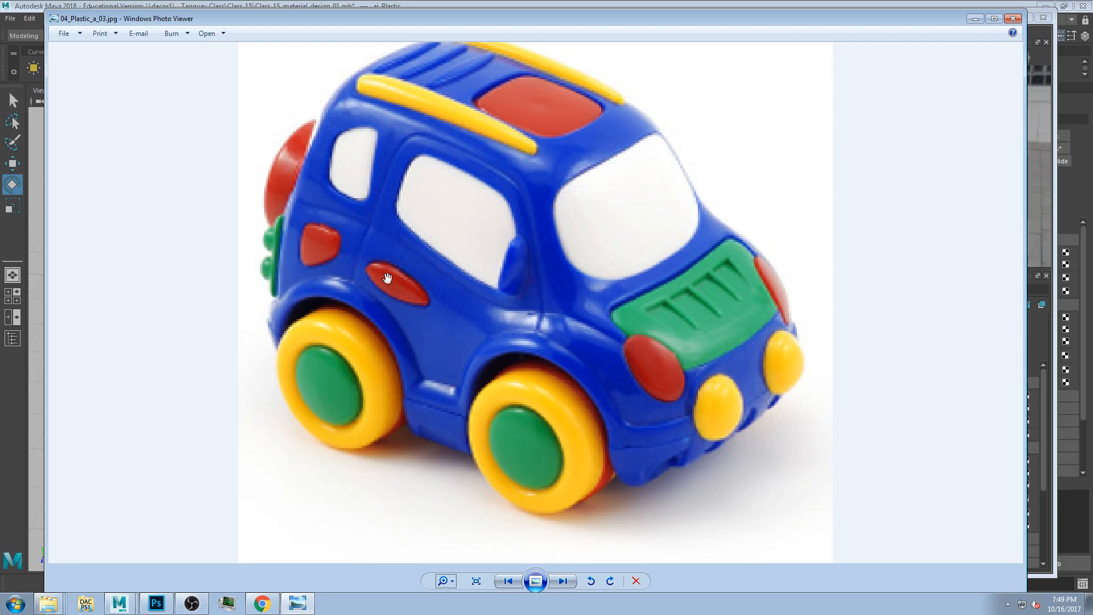
click(355, 6)
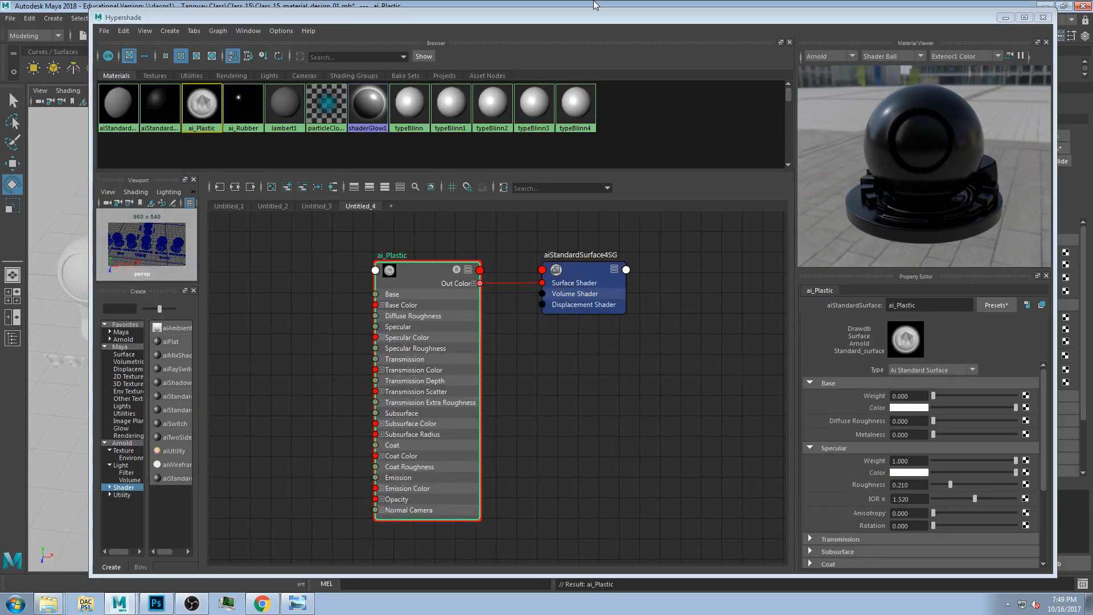
Step: Examine the paper-to-chrome shader ball lineup in the scene and compare its shine progression with the toy car reference
drag(580, 16, 849, 469)
scroll(542, 344, down, 10)
alt+drag(492, 353, 463, 358)
click(384, 381)
scroll(416, 348, up, 5)
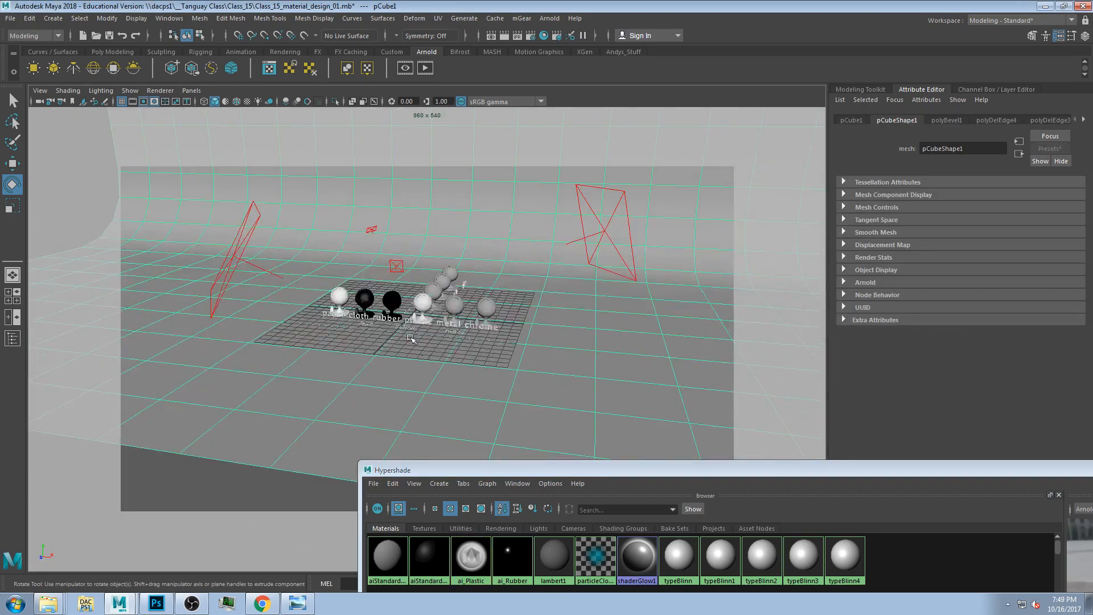
scroll(417, 348, up, 6)
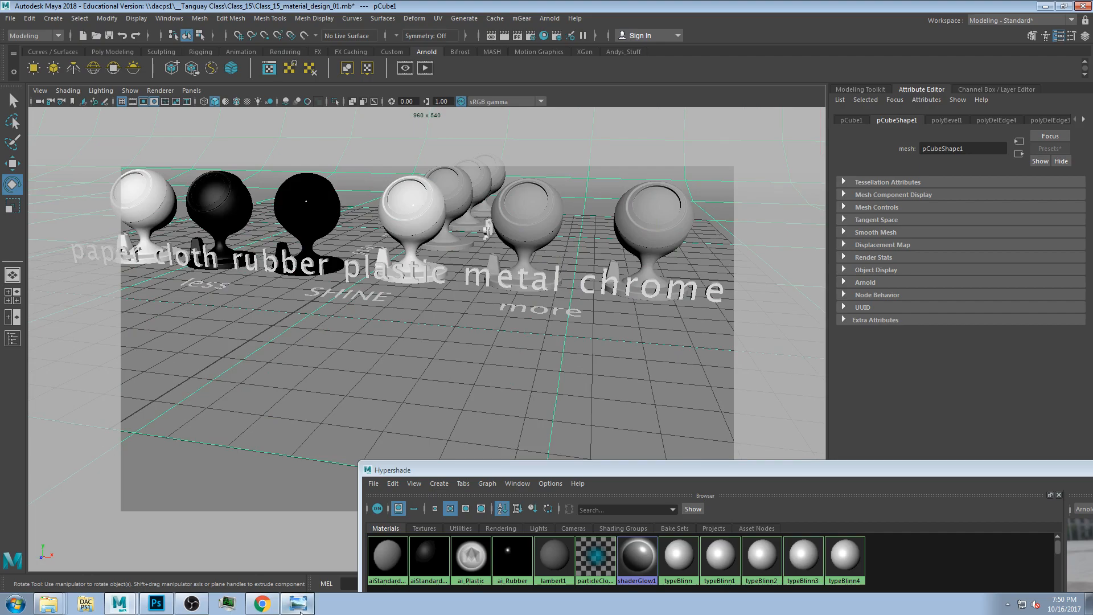
click(297, 603)
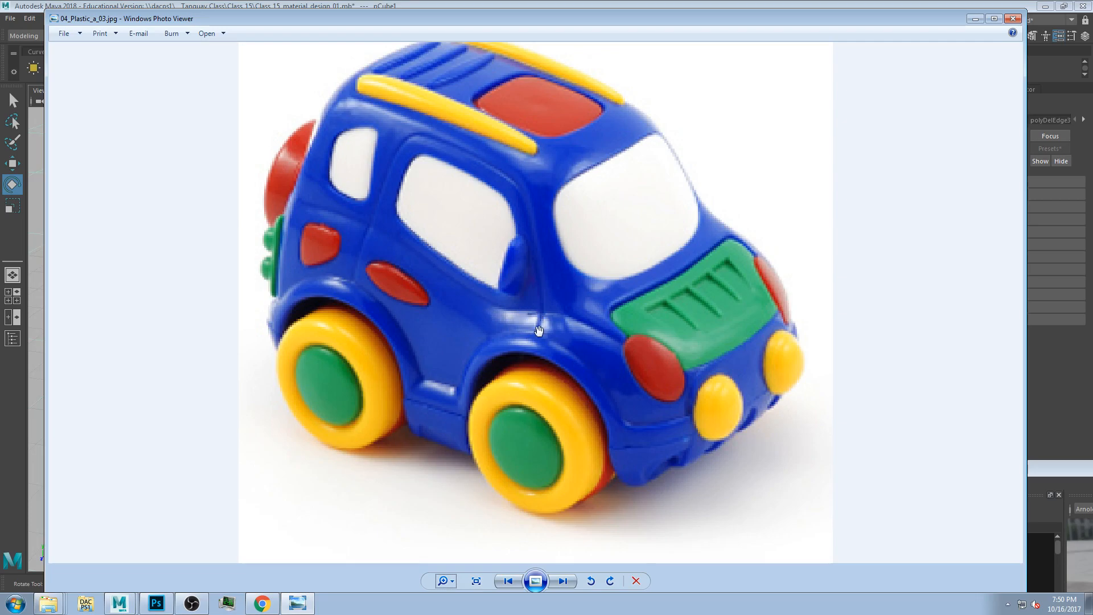
click(636, 5)
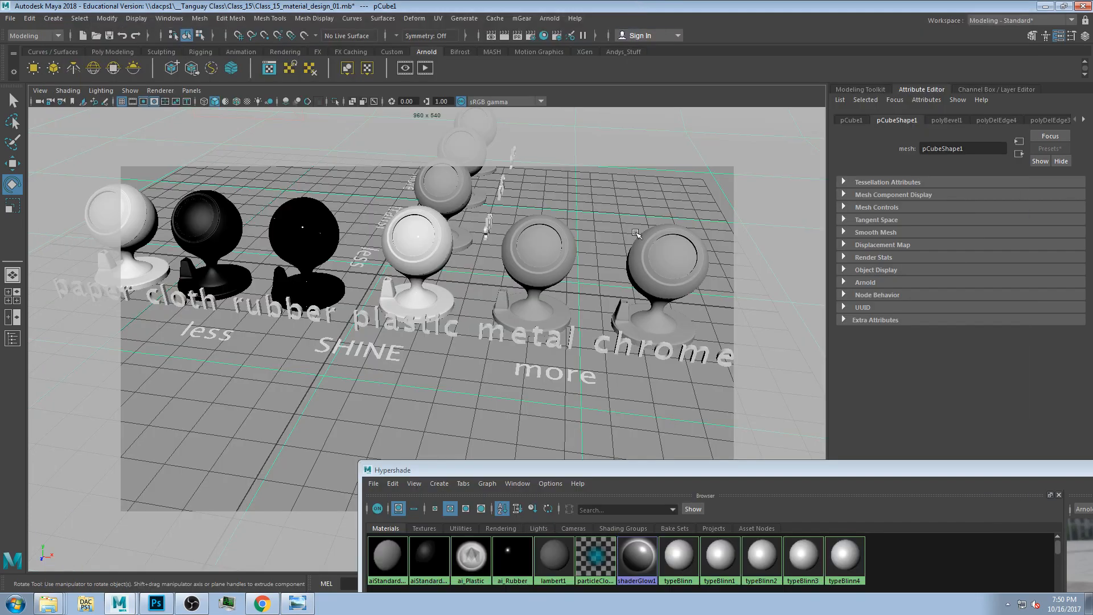
Step: Bring ai_Plastic back up in the Hypershade and set its specular roughness to 0.252, checking it against the toy car reference
drag(725, 470, 414, 63)
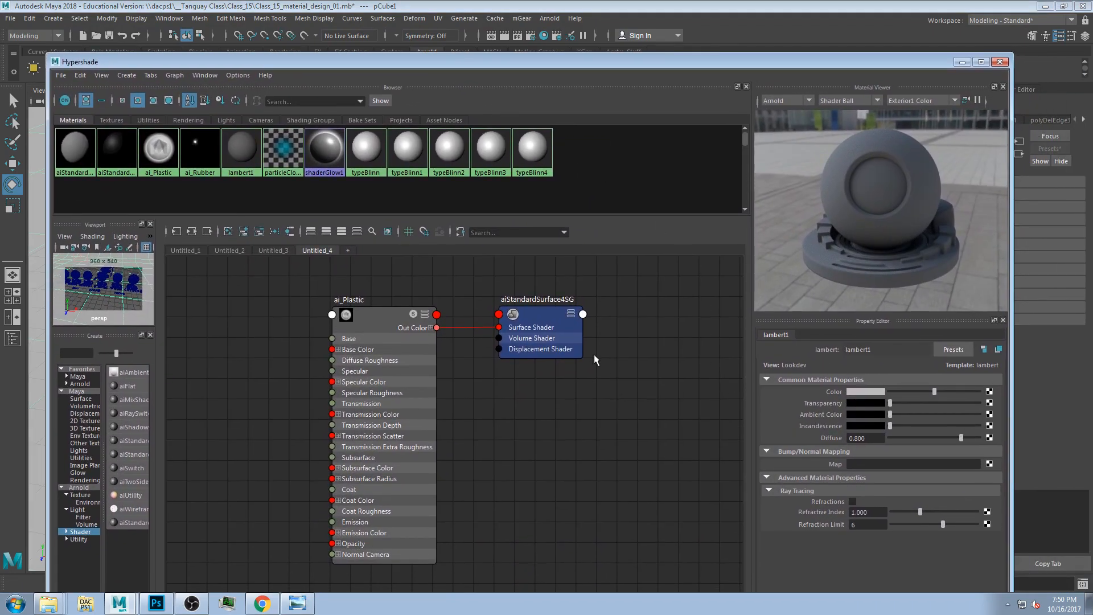
click(370, 320)
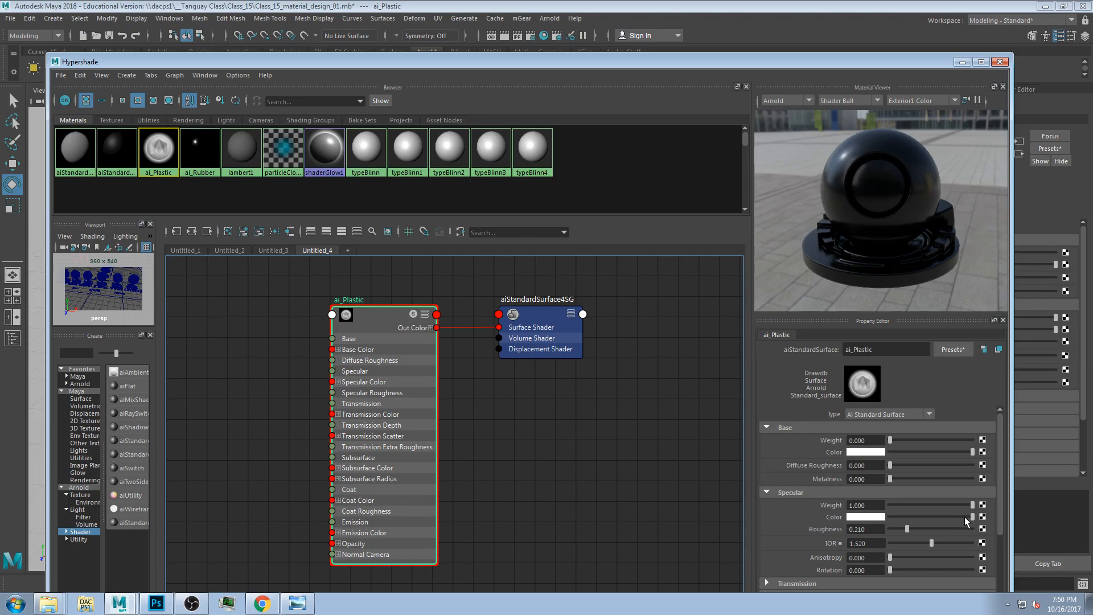
drag(908, 527, 910, 527)
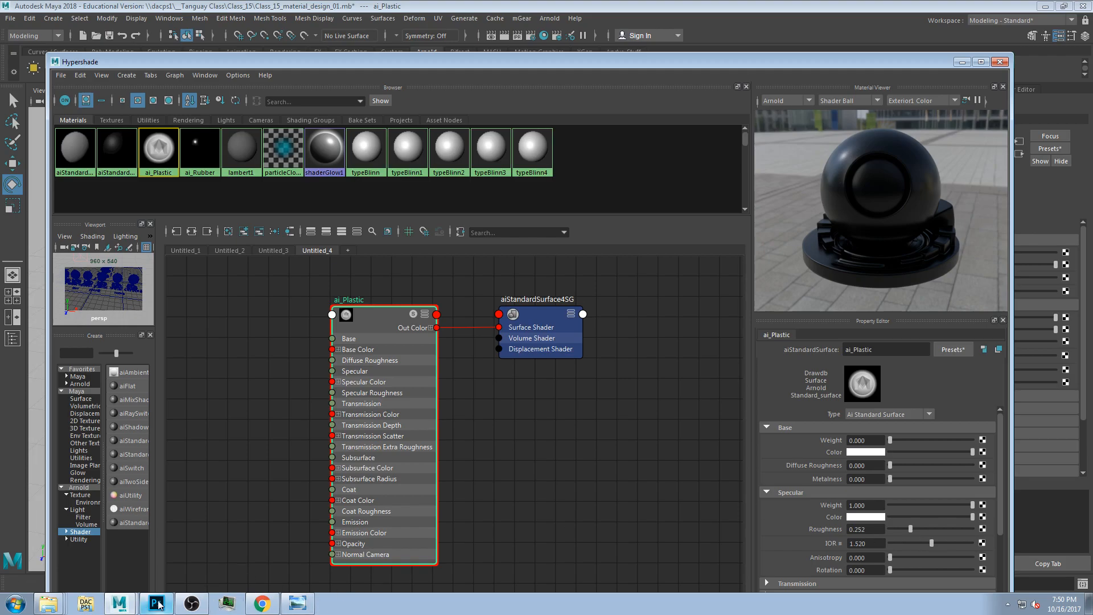
click(297, 603)
click(85, 603)
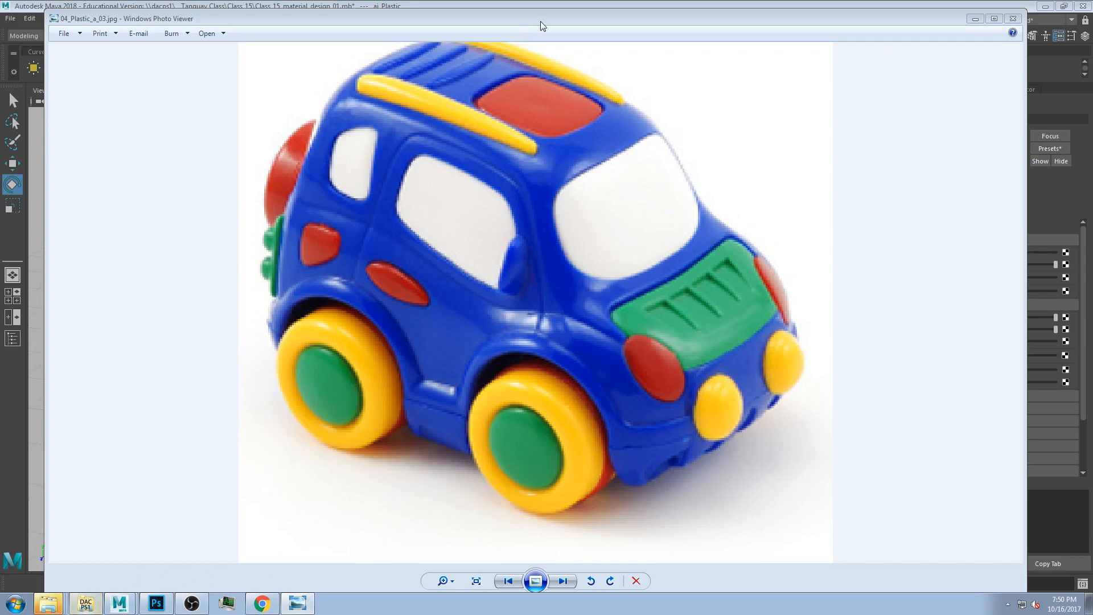
click(554, 7)
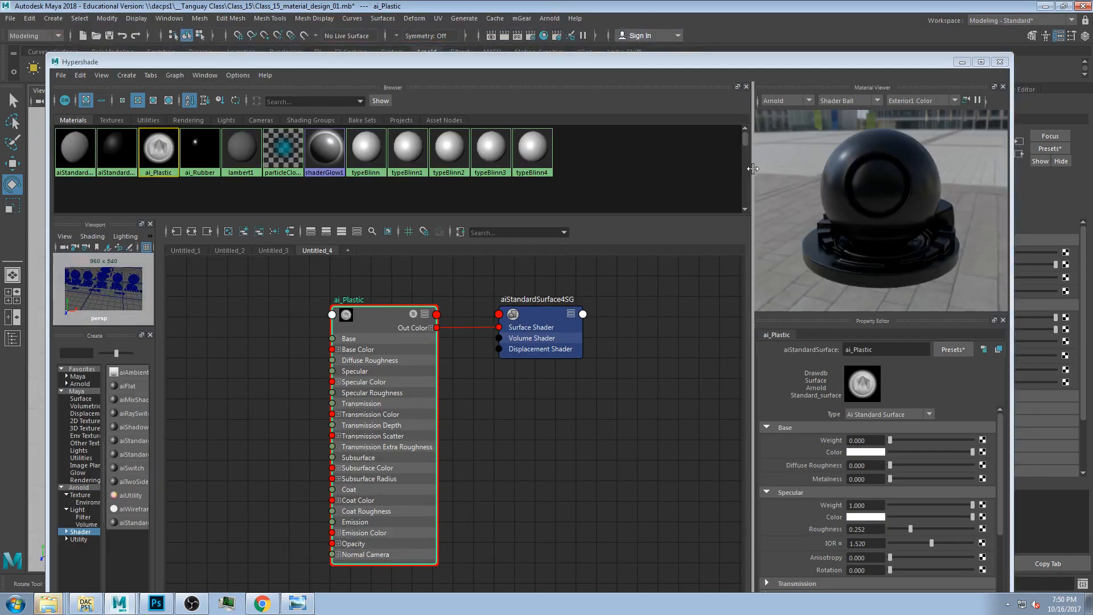
Step: Set the specular IOR of ai_Plastic to 1.35 and reduce its specular roughness to 0
drag(796, 59, 805, 32)
click(874, 515)
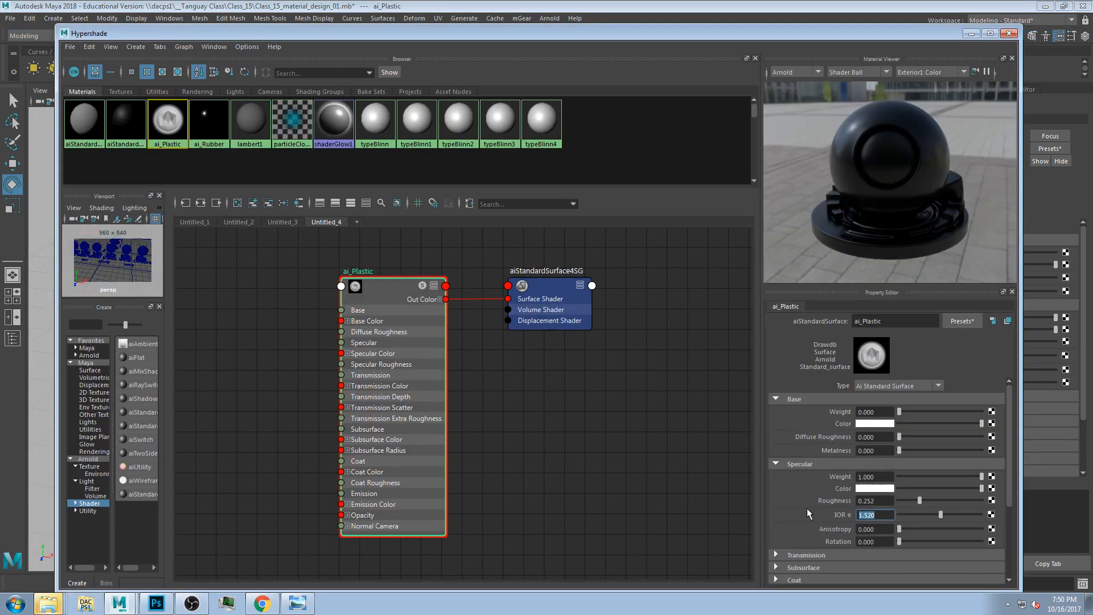
text(1.35)
key(Return)
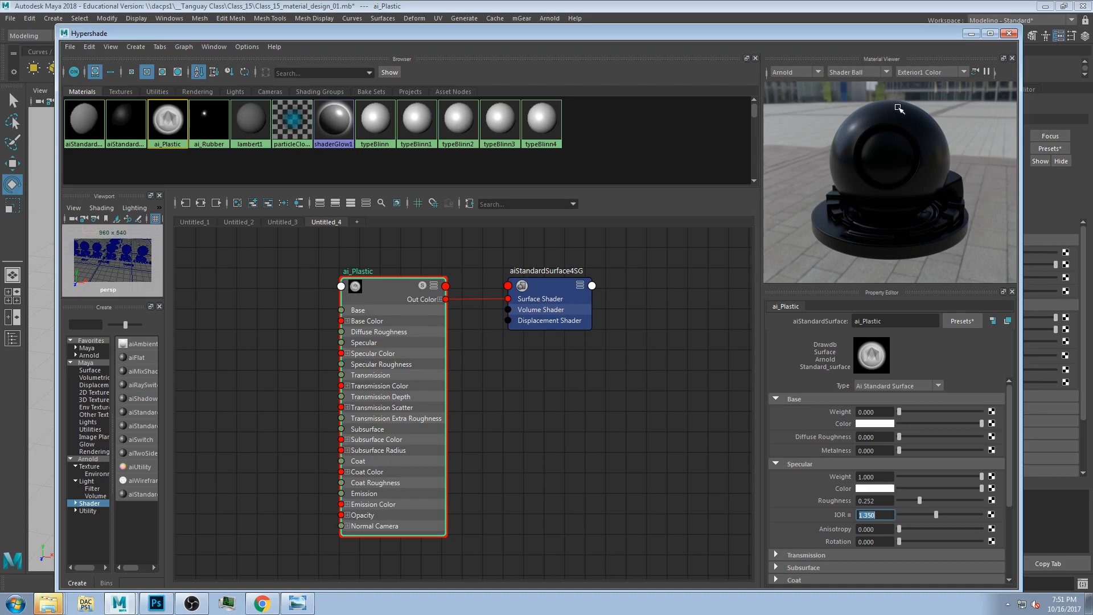
click(849, 116)
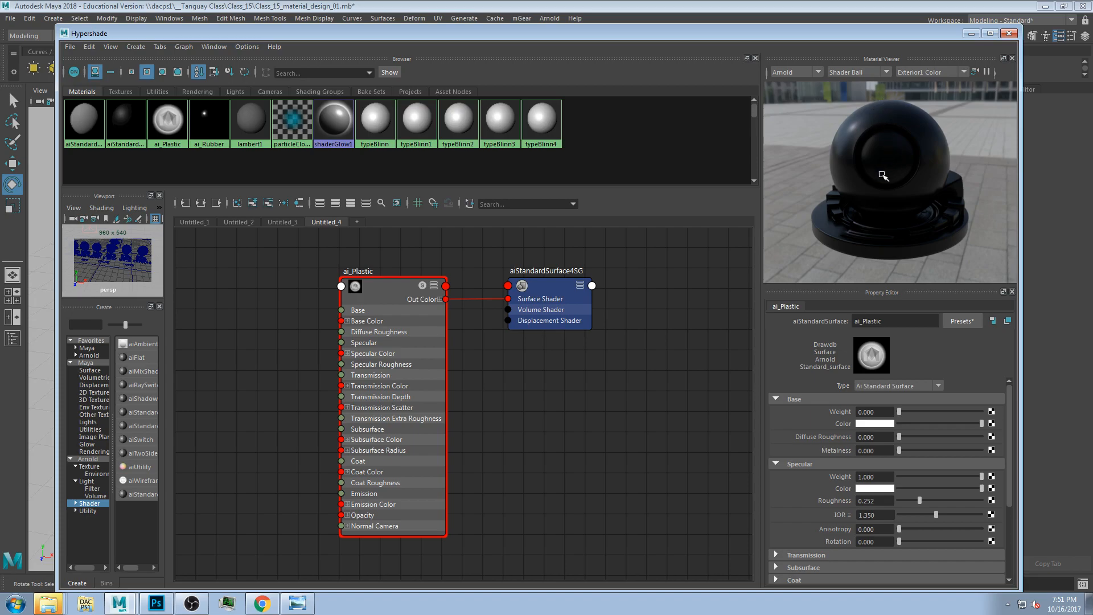
drag(911, 501, 895, 502)
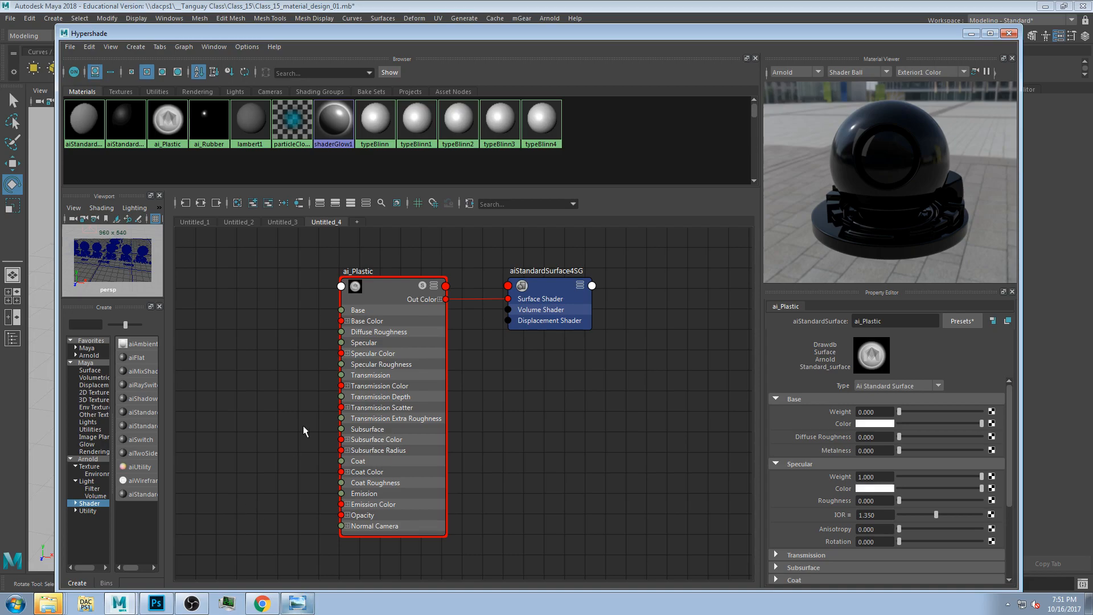
Step: Switch to Photoshop and, in the Untitled-1 sketch, outline the small sphere and brush a rising line with a squiggle below the large circle
click(173, 607)
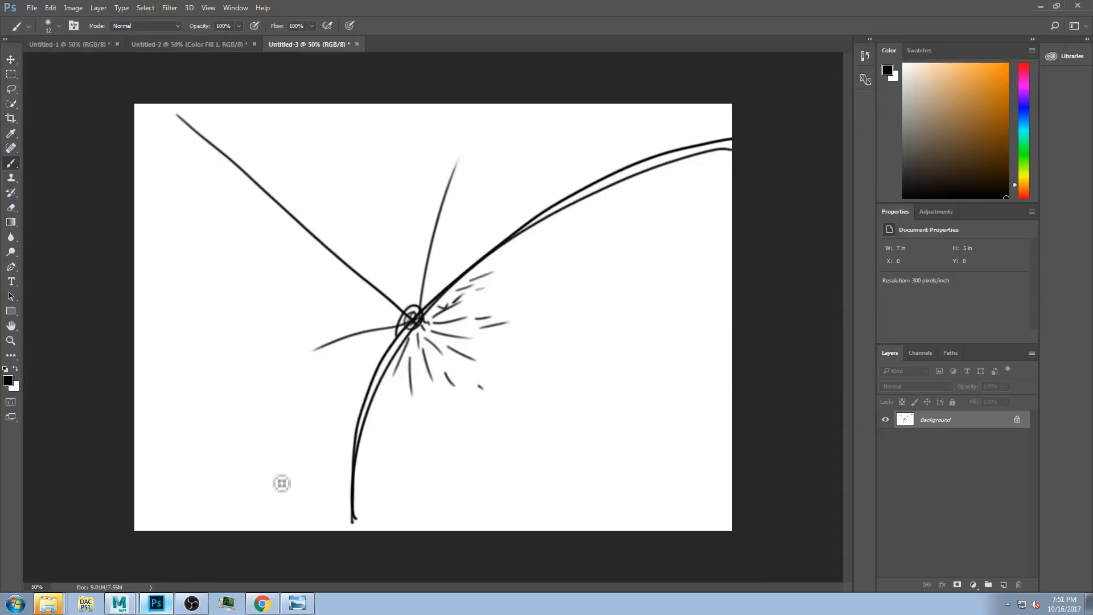
click(164, 46)
click(85, 43)
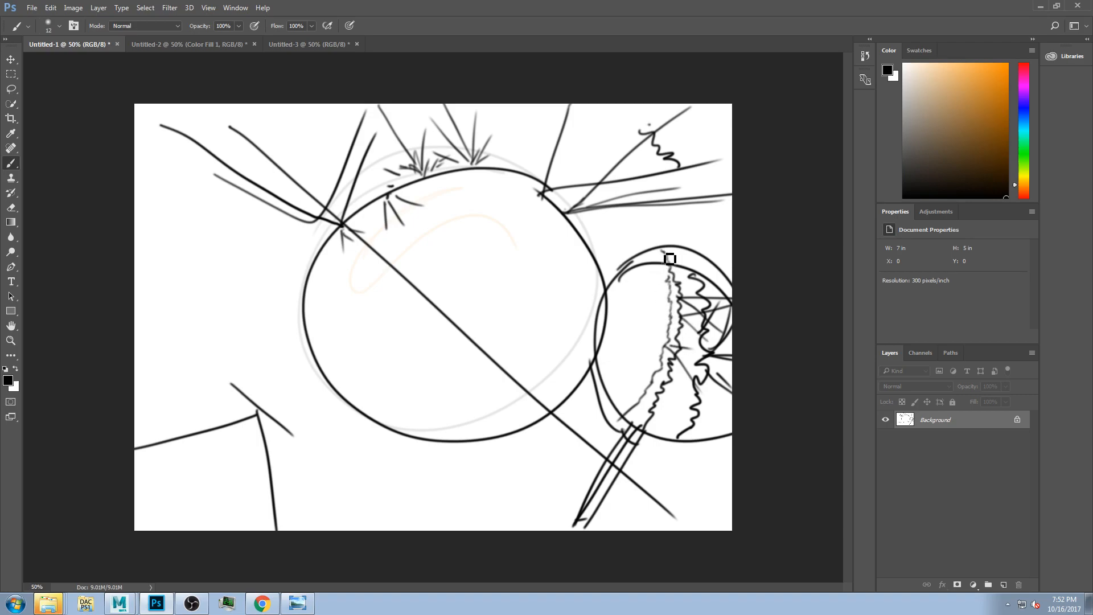
mouse_move(655, 259)
mouse_down()
mouse_move(627, 271)
mouse_move(589, 354)
mouse_move(769, 436)
mouse_up()
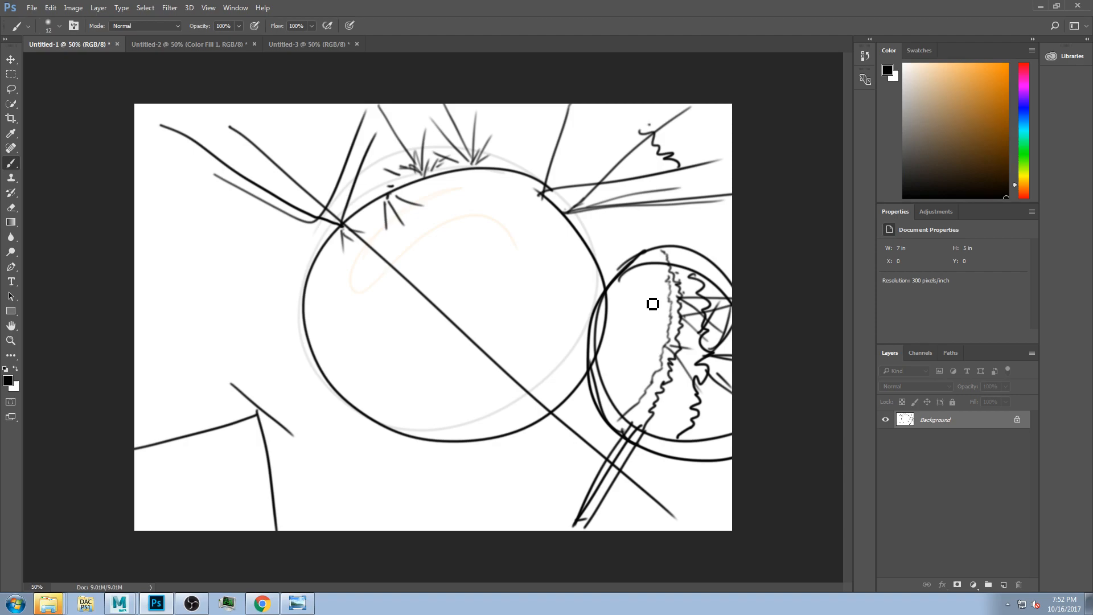
drag(389, 529, 582, 419)
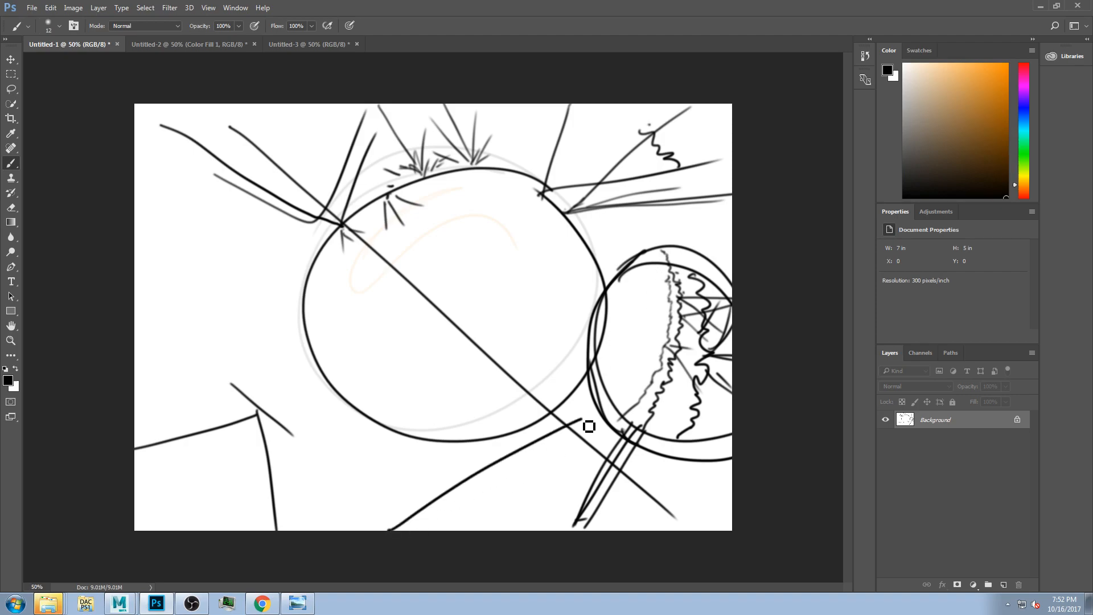
drag(433, 521, 475, 499)
Step: Sketch small concentric circles at the large circle's center and a row of tall rectangles that get narrower toward its edge
drag(471, 303, 440, 316)
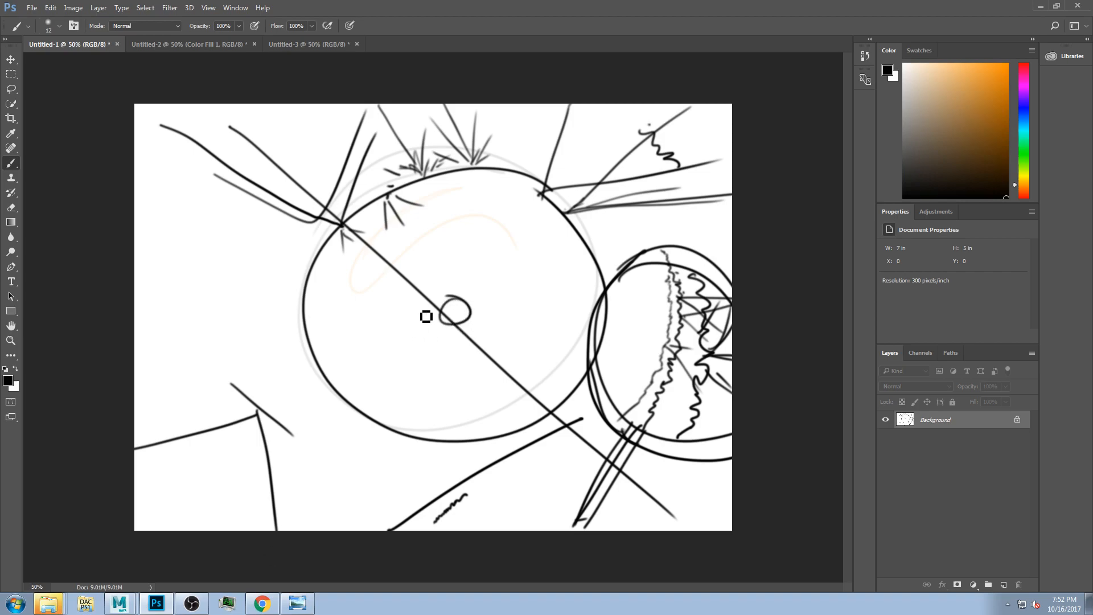
mouse_move(466, 281)
mouse_down()
mouse_move(488, 336)
mouse_move(468, 283)
mouse_move(445, 368)
mouse_up()
mouse_move(426, 265)
mouse_down()
mouse_move(463, 257)
mouse_move(449, 369)
mouse_up()
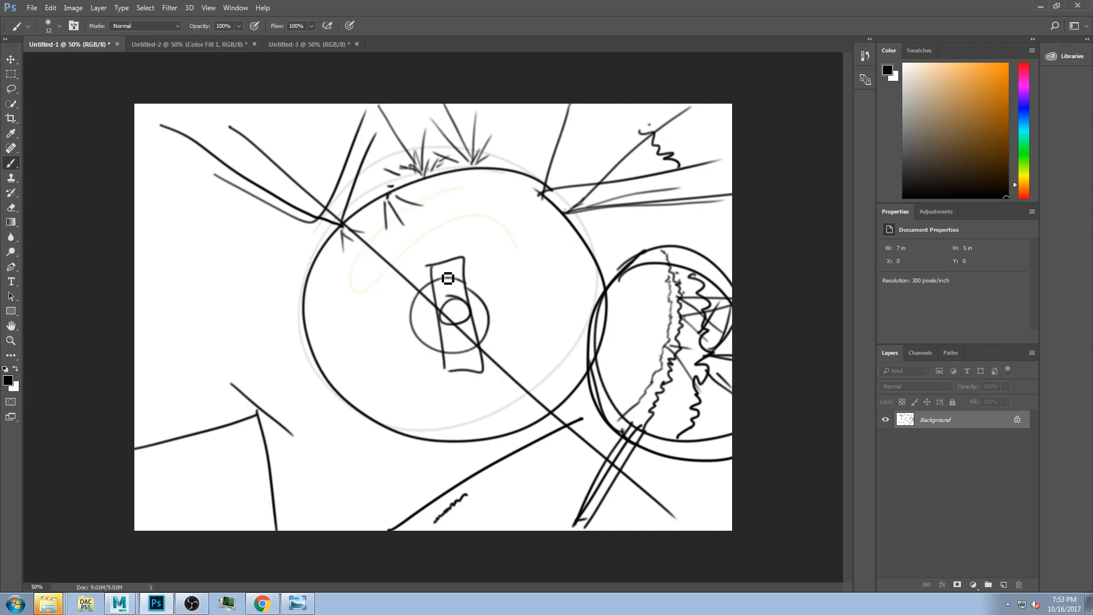
mouse_move(380, 266)
mouse_down()
mouse_move(397, 369)
mouse_move(391, 279)
mouse_move(410, 371)
mouse_up()
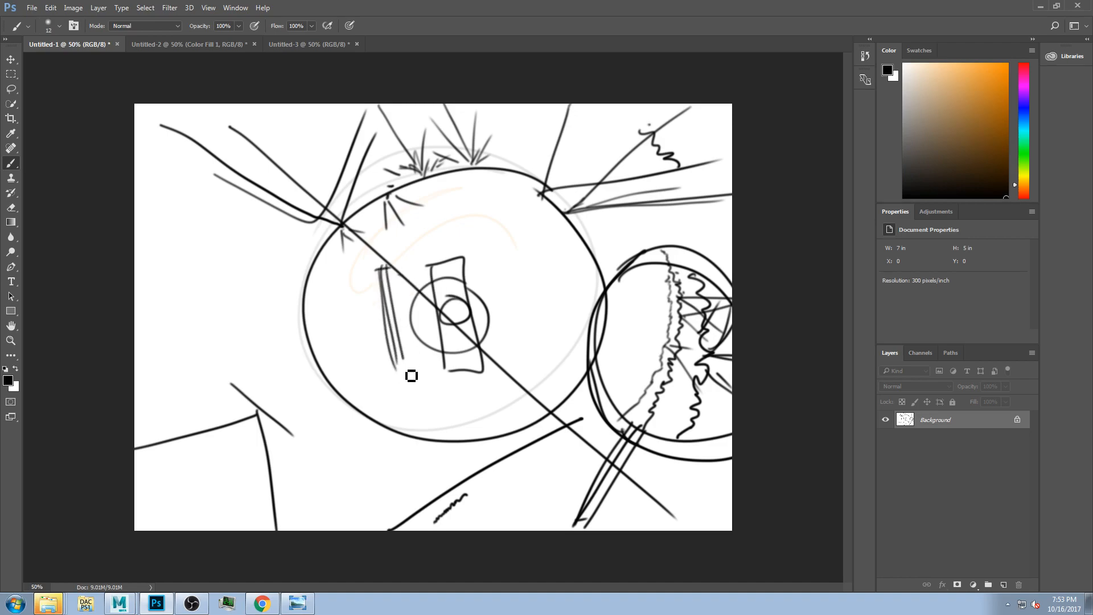
drag(335, 289, 355, 381)
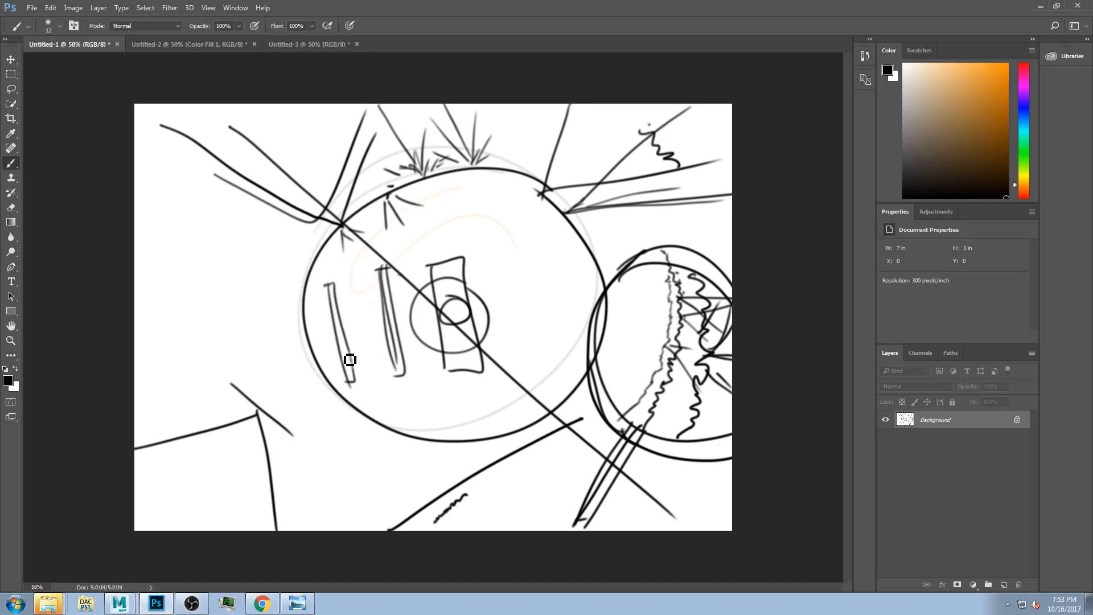
drag(316, 305, 332, 382)
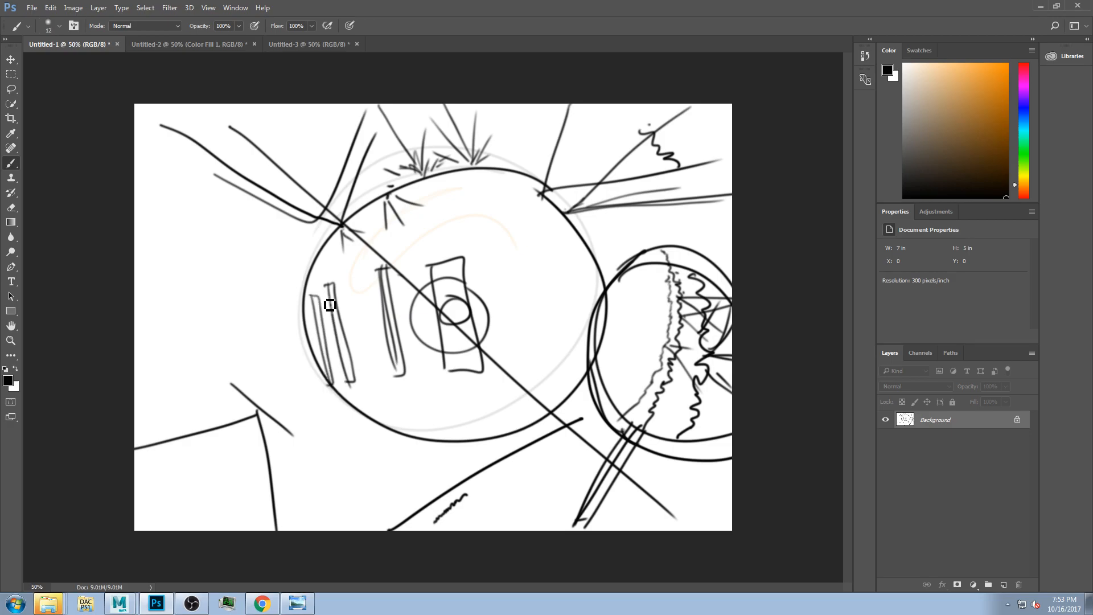
drag(439, 298, 463, 292)
drag(319, 309, 316, 315)
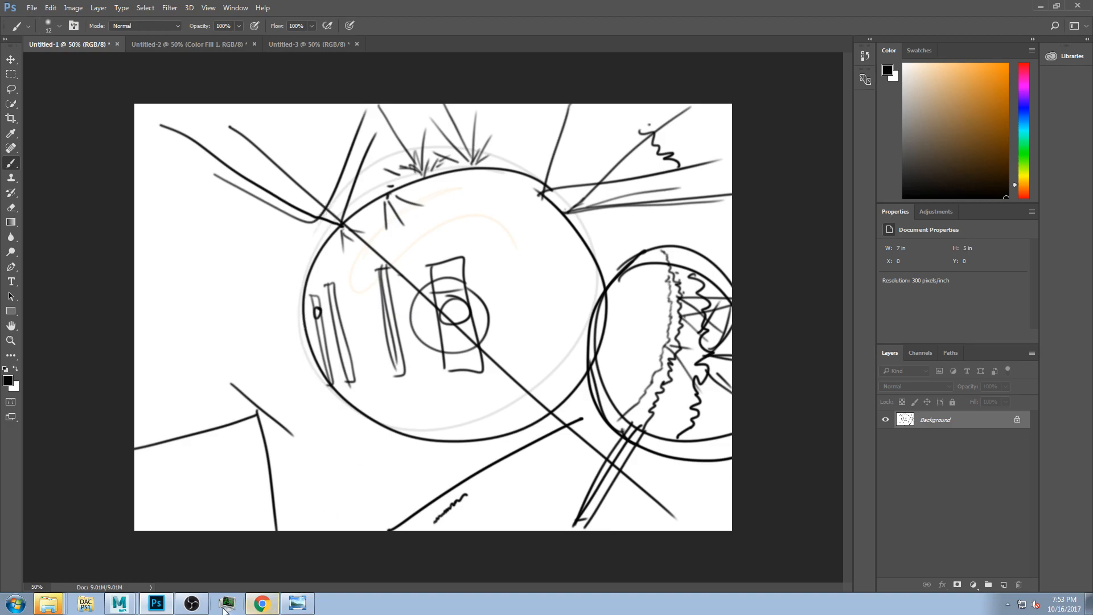
Step: Back in Maya, test specular IORs of 2.128, 0.936 and 1.170 on ai_Plastic, settle on 1.4, and set the roughness to 0.224
click(116, 606)
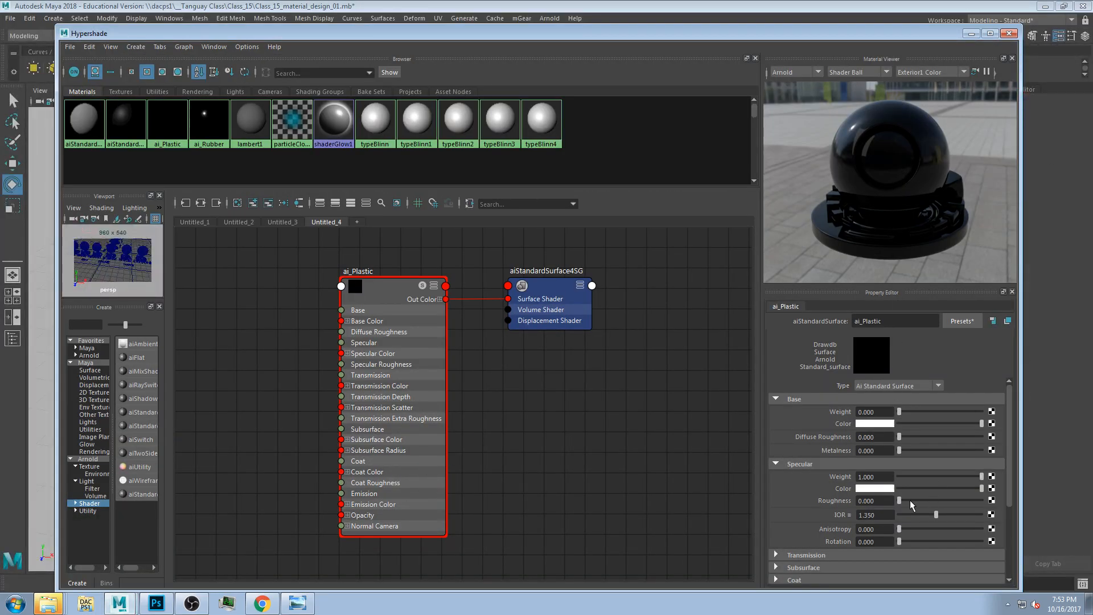
drag(935, 515, 957, 515)
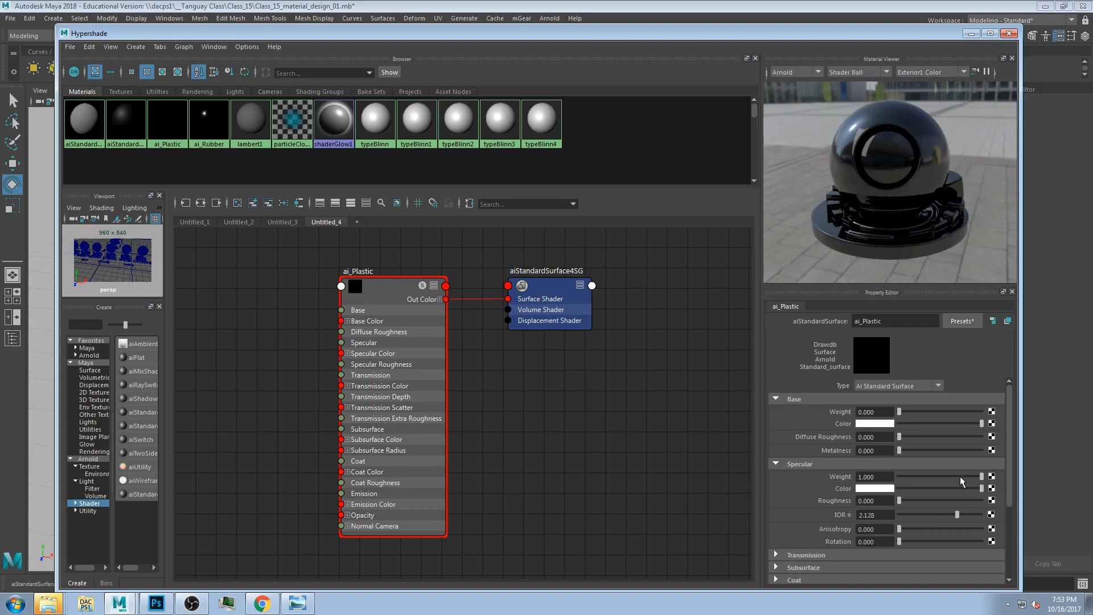
click(925, 515)
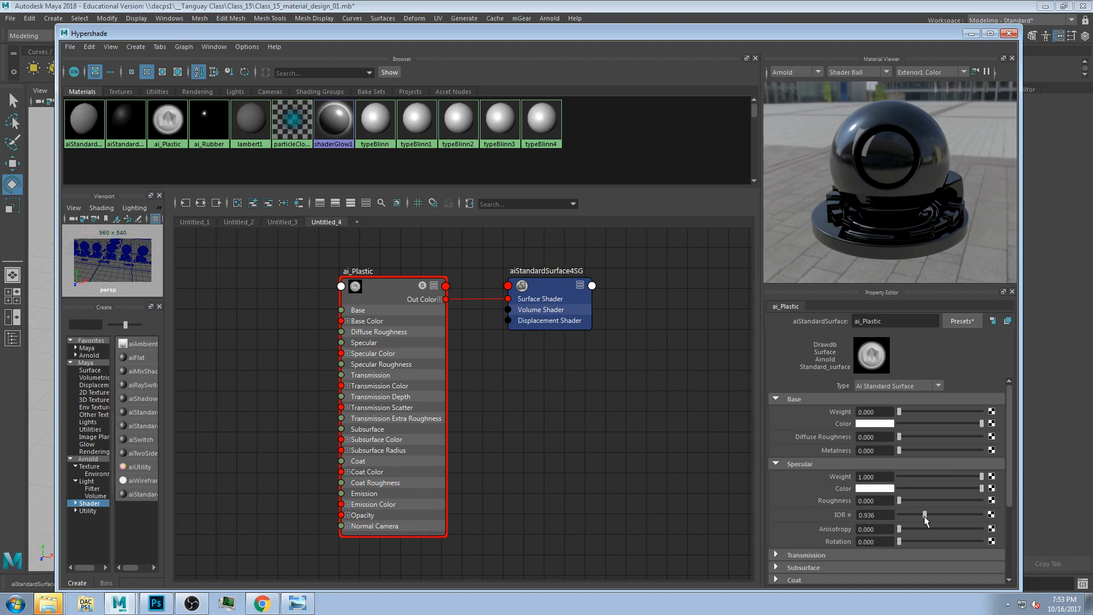
click(931, 514)
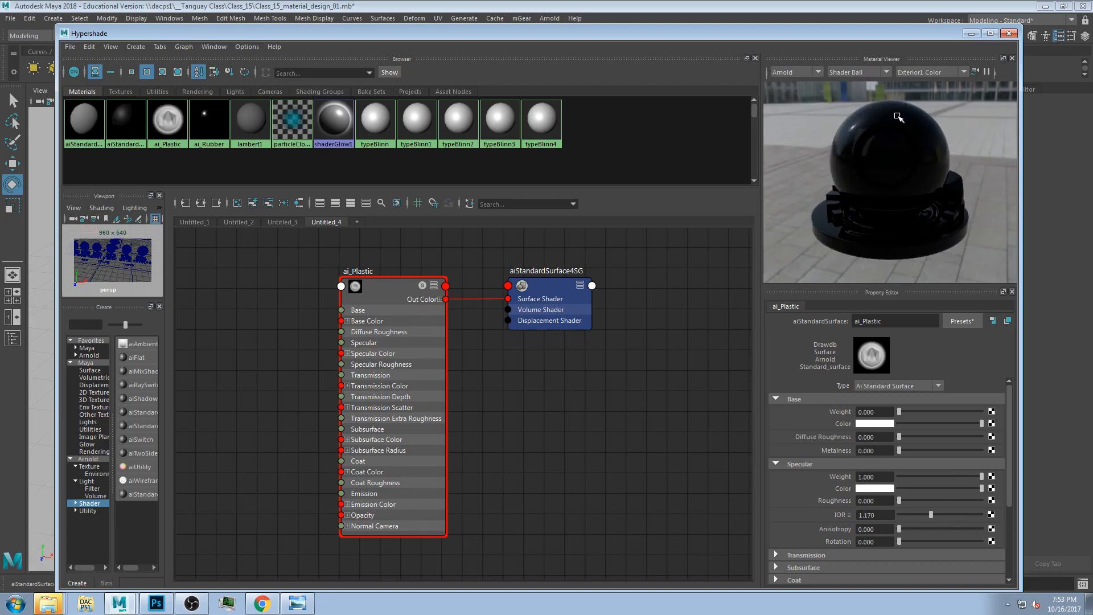
click(937, 515)
drag(881, 516, 840, 514)
text(1.4)
key(Return)
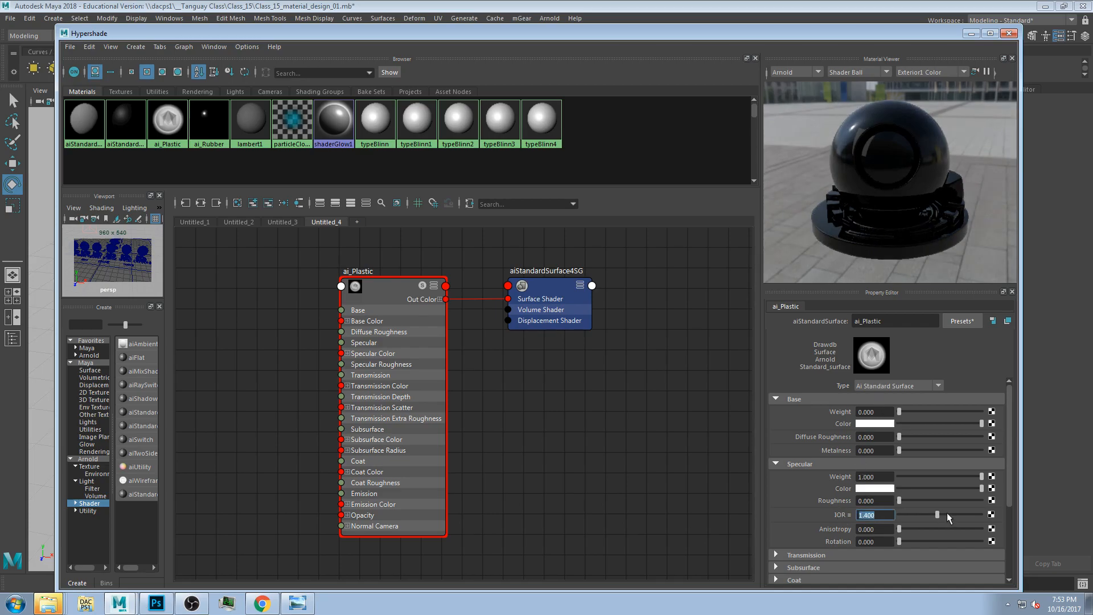
click(911, 500)
drag(912, 500, 917, 500)
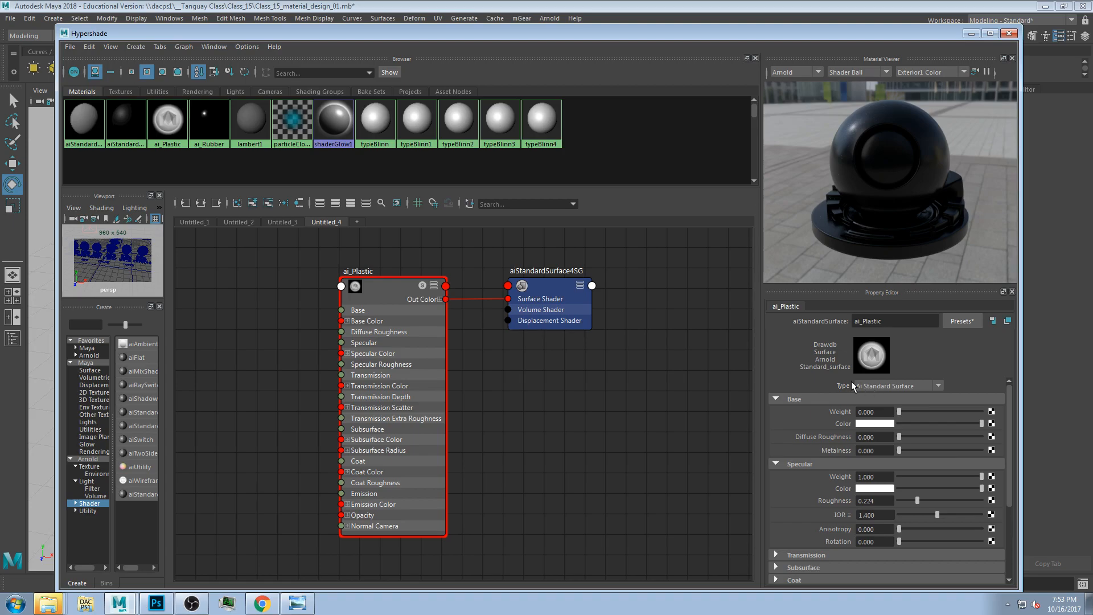
Step: Set the base color of ai_Plastic to a deep blue with hue 228.46, saturation 1.000 and value 0.324
click(877, 425)
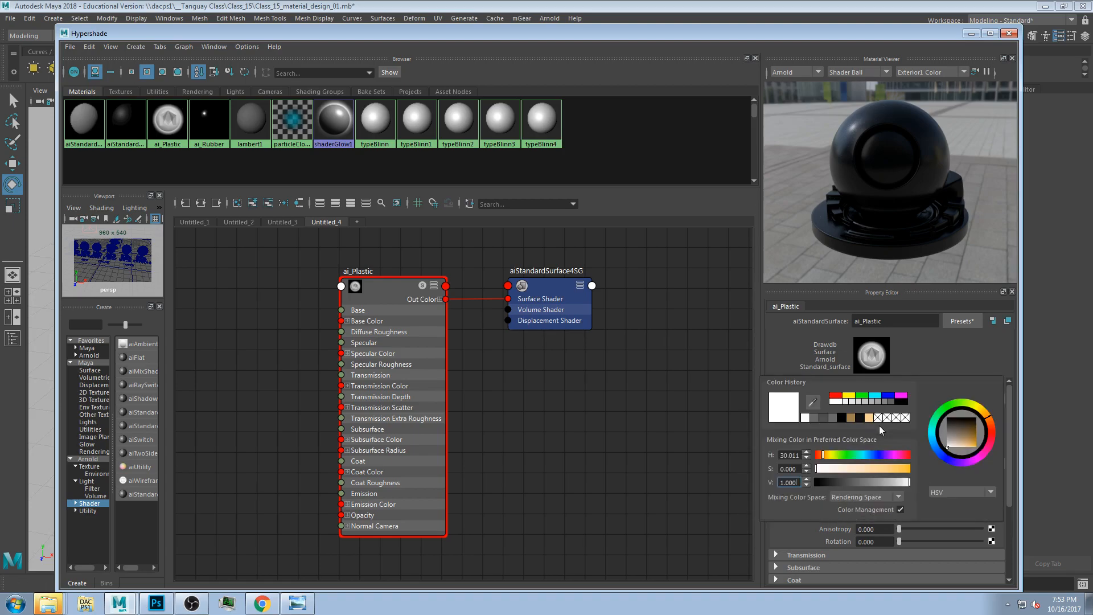
click(875, 455)
click(902, 468)
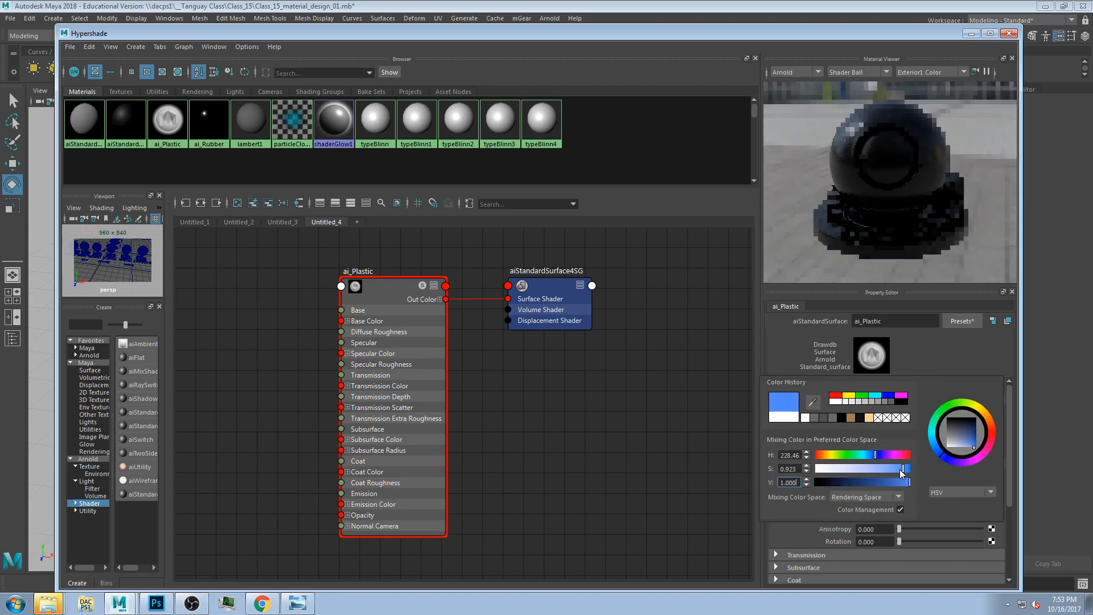
click(875, 483)
click(847, 483)
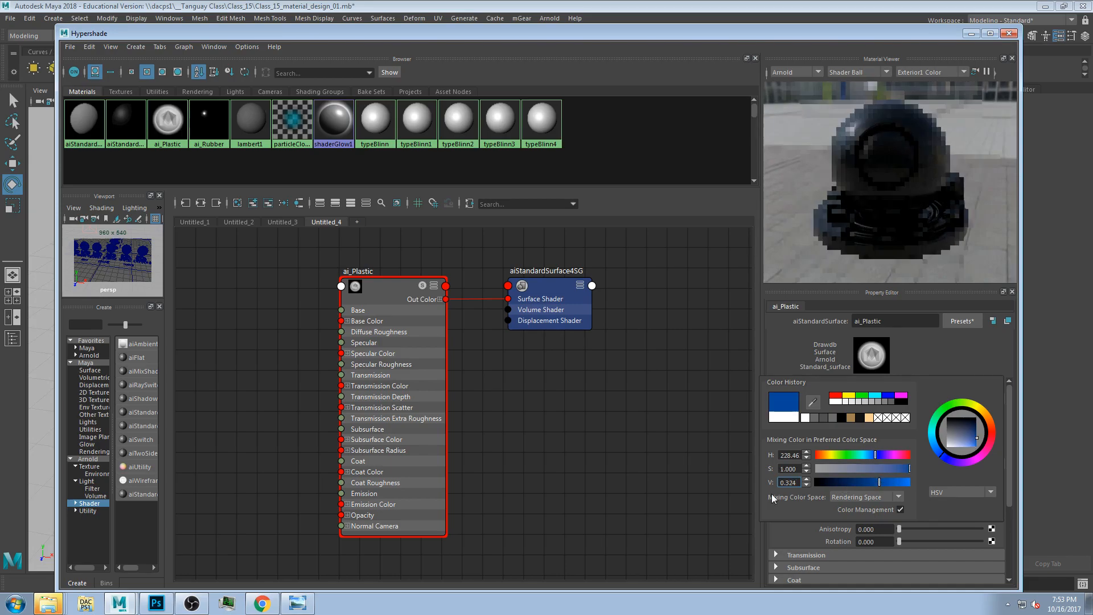
Step: Compare the blue with the toy car reference, raise the base weight to 0.965 and brighten the base color slightly
click(298, 603)
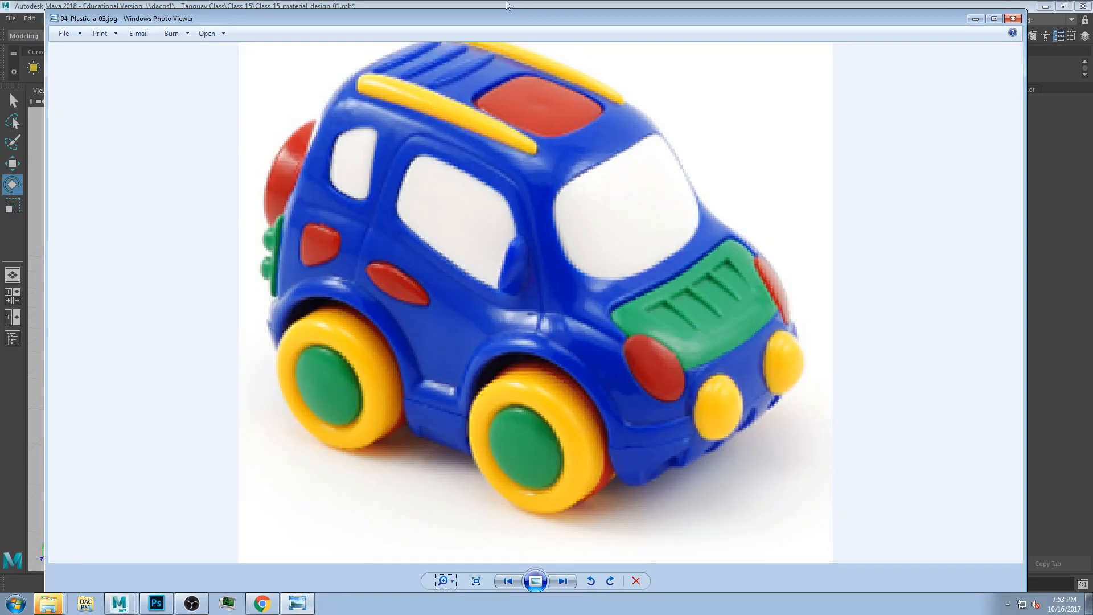
key(alt+Tab)
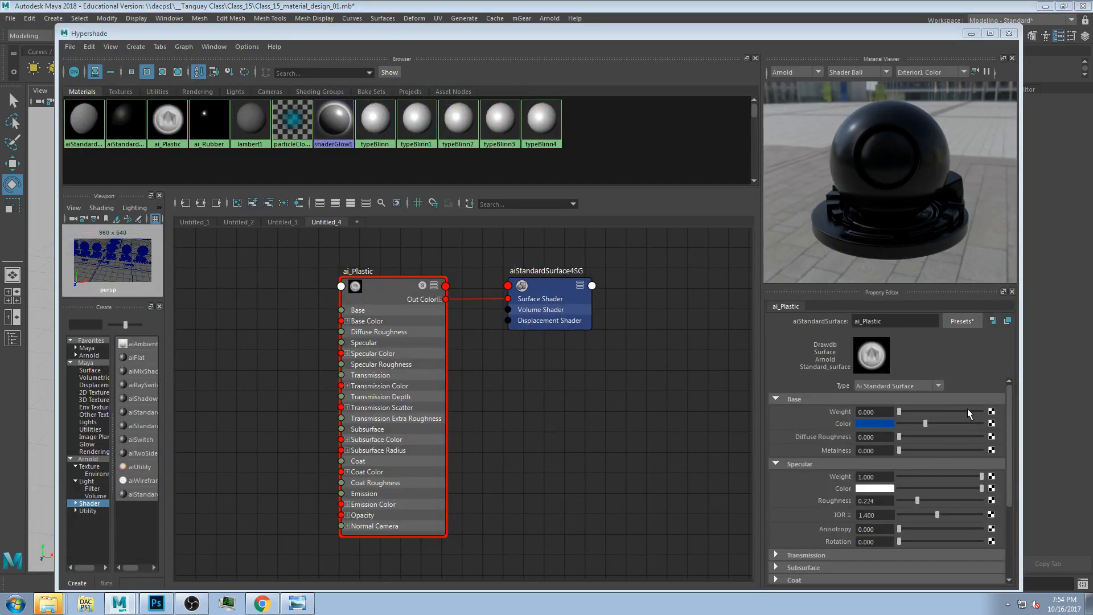
drag(970, 411, 932, 424)
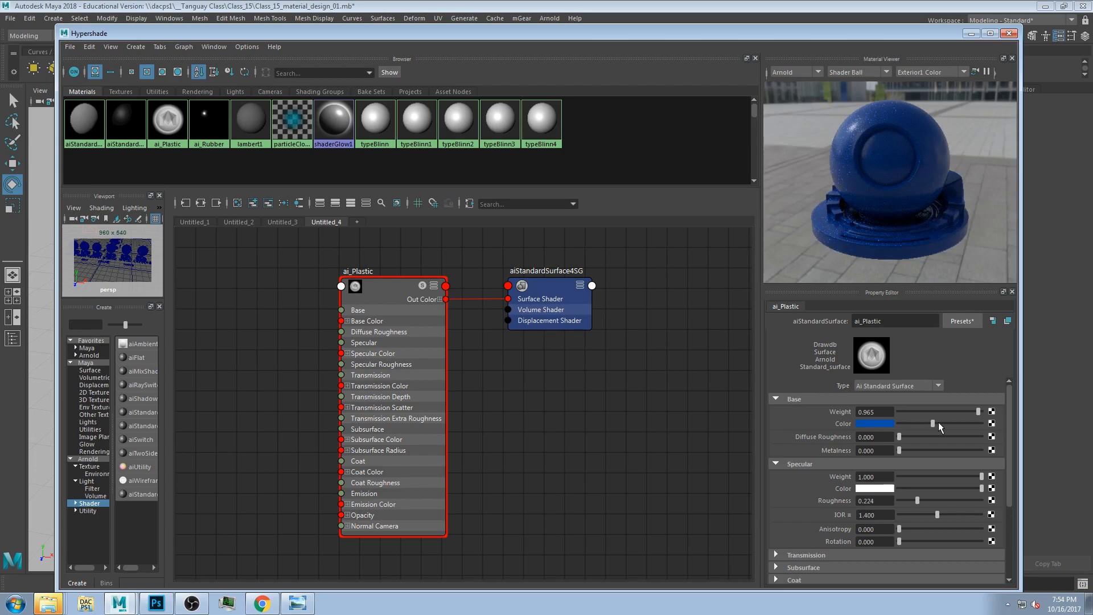
Step: Preview the blue plastic shader ball under the Interior1 Color environment
click(964, 75)
click(930, 97)
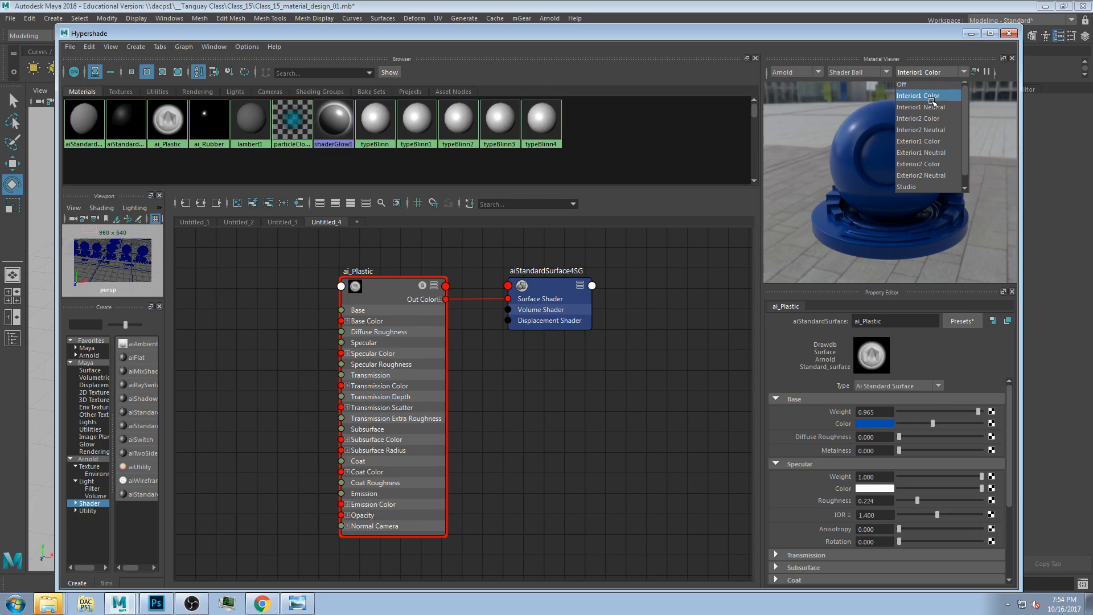
click(867, 158)
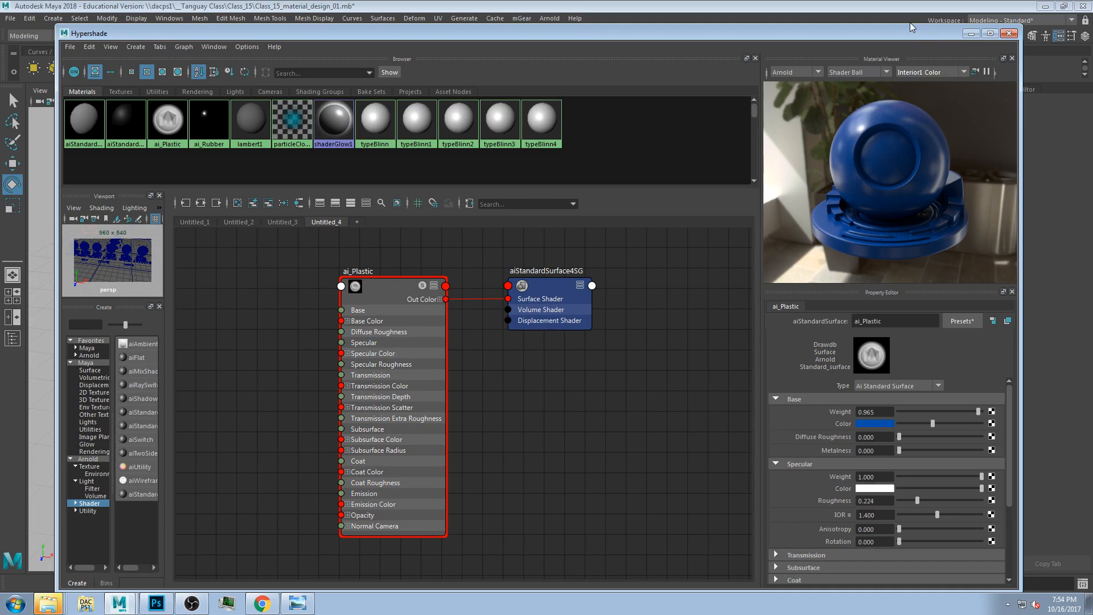
drag(917, 32, 910, 22)
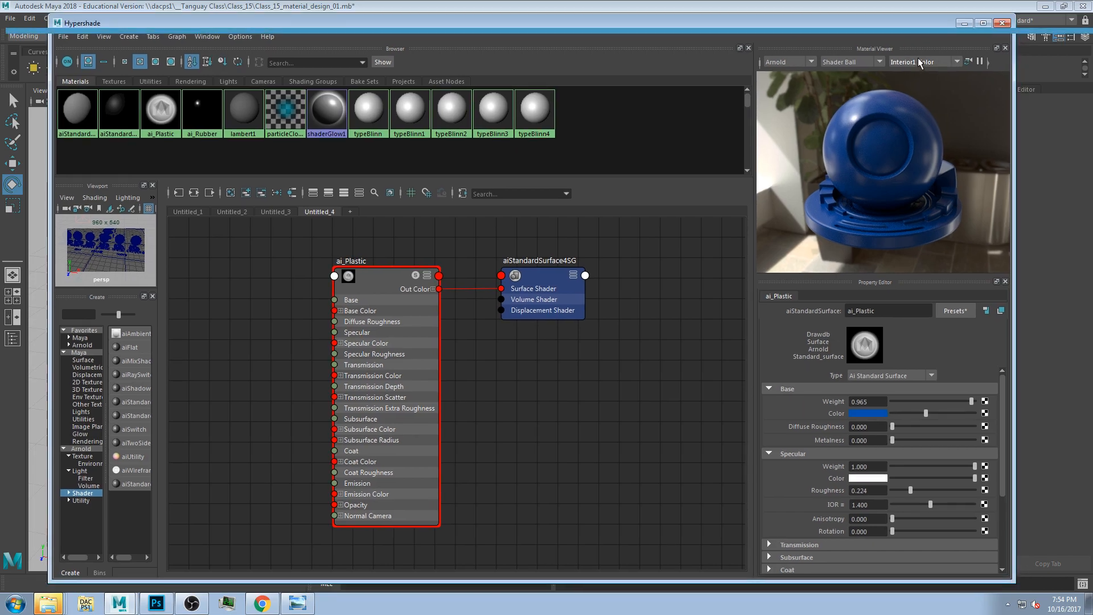
click(919, 60)
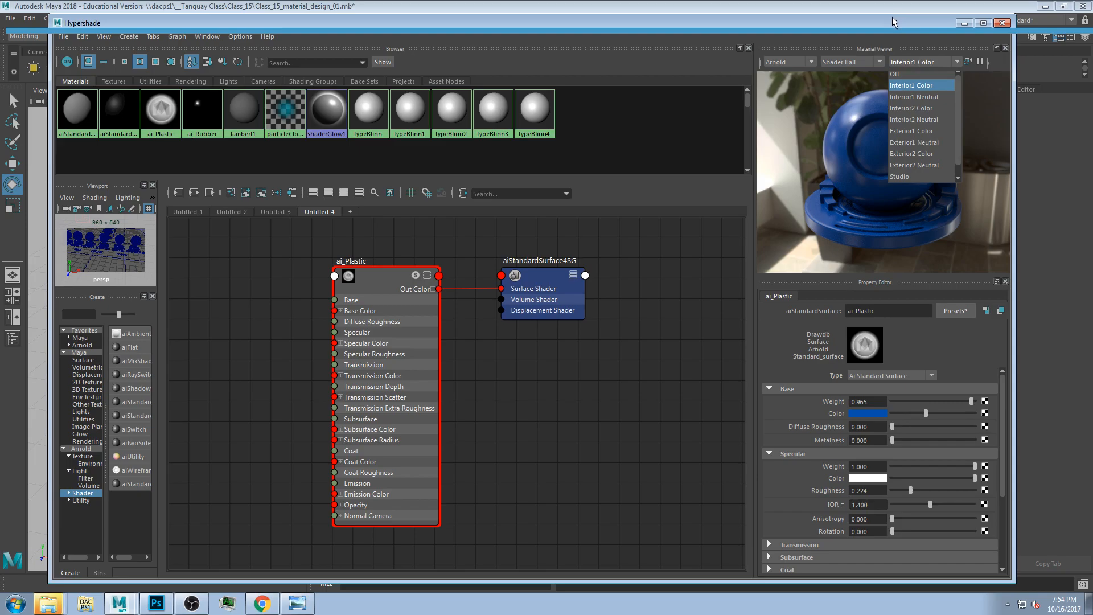
click(846, 25)
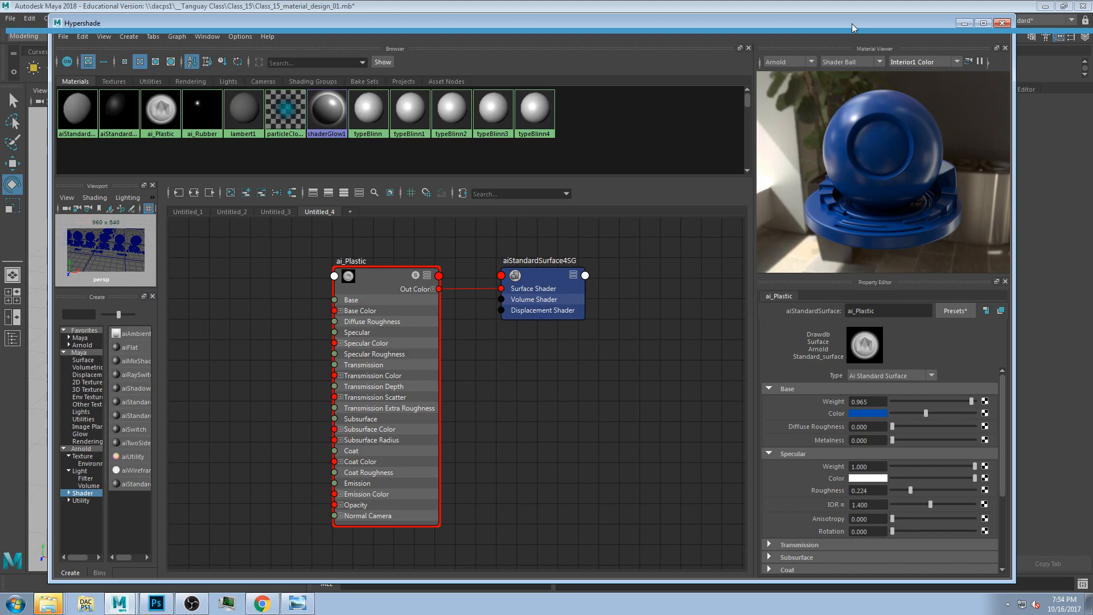
Step: Preview the shader ball under the Exterior1 Color environment and settle on Exterior2 Color
click(907, 60)
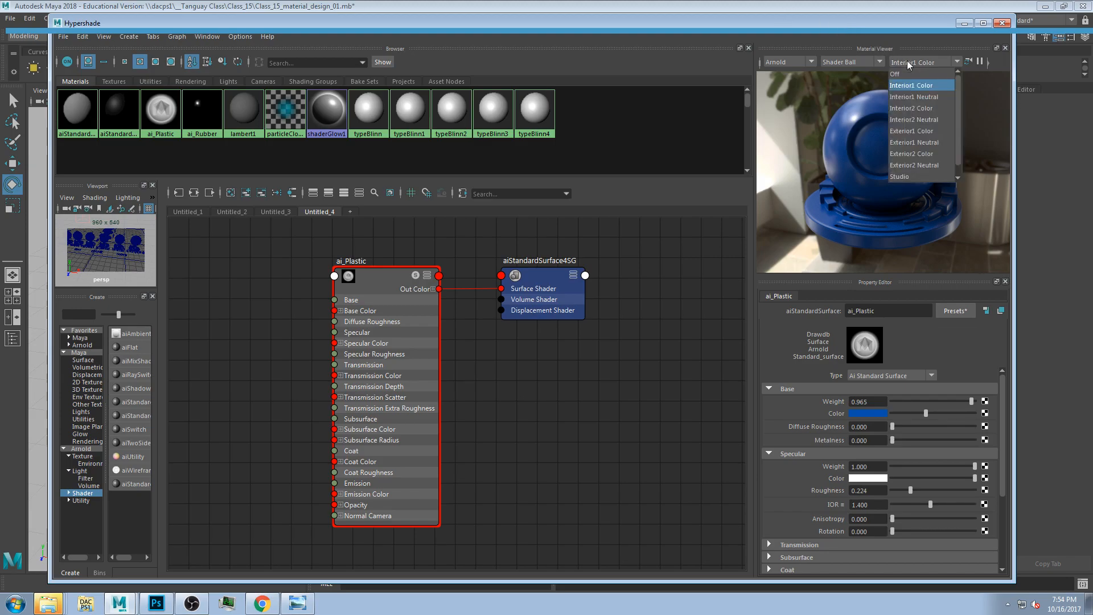
click(926, 133)
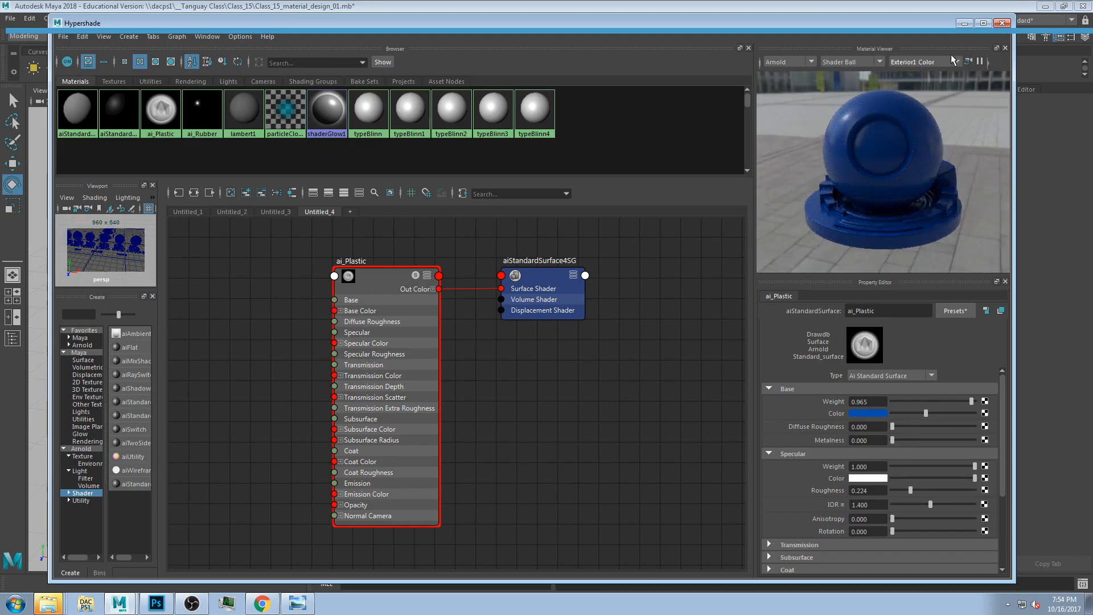
click(929, 63)
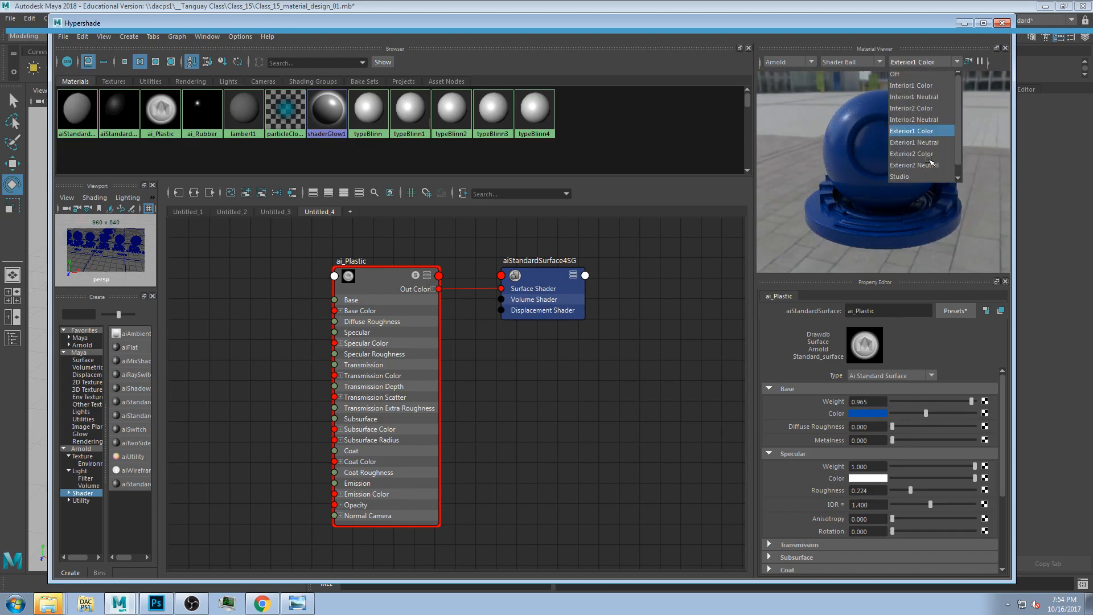
key(Escape)
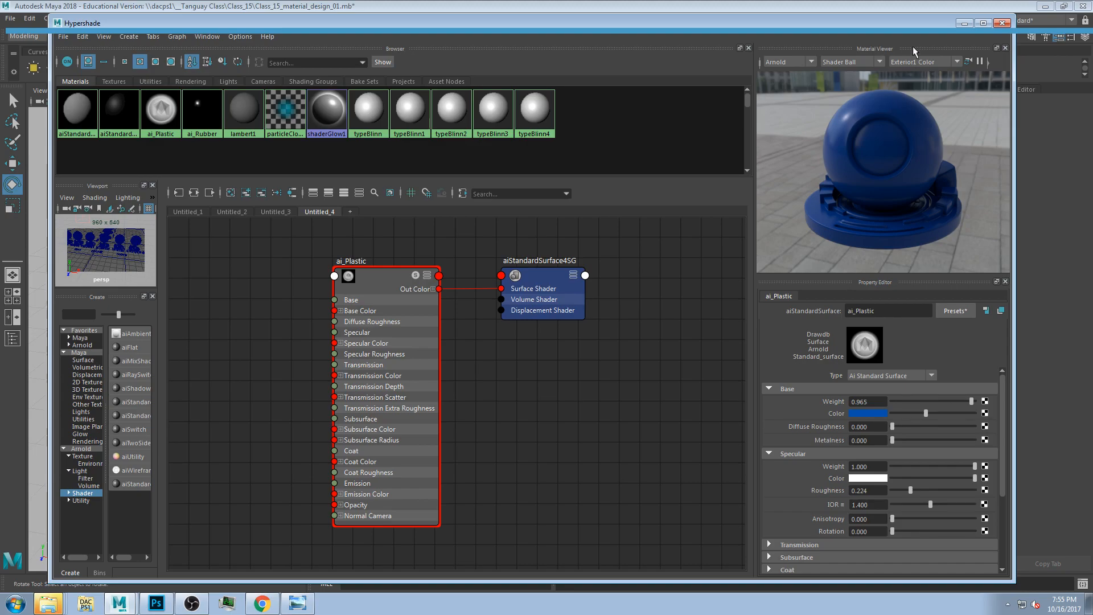
click(920, 63)
click(924, 153)
click(924, 58)
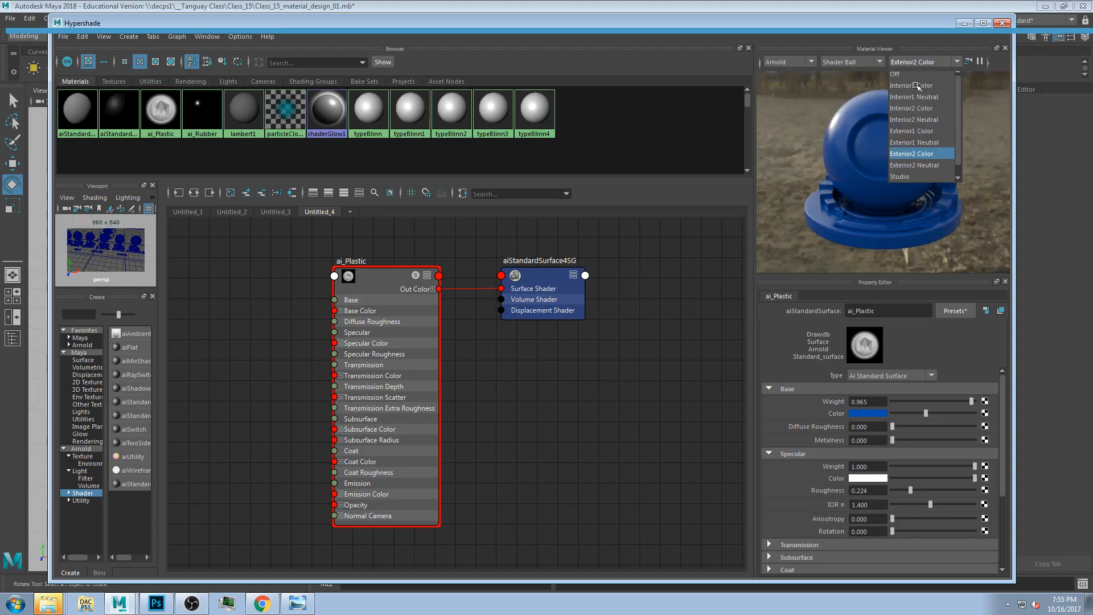
click(917, 86)
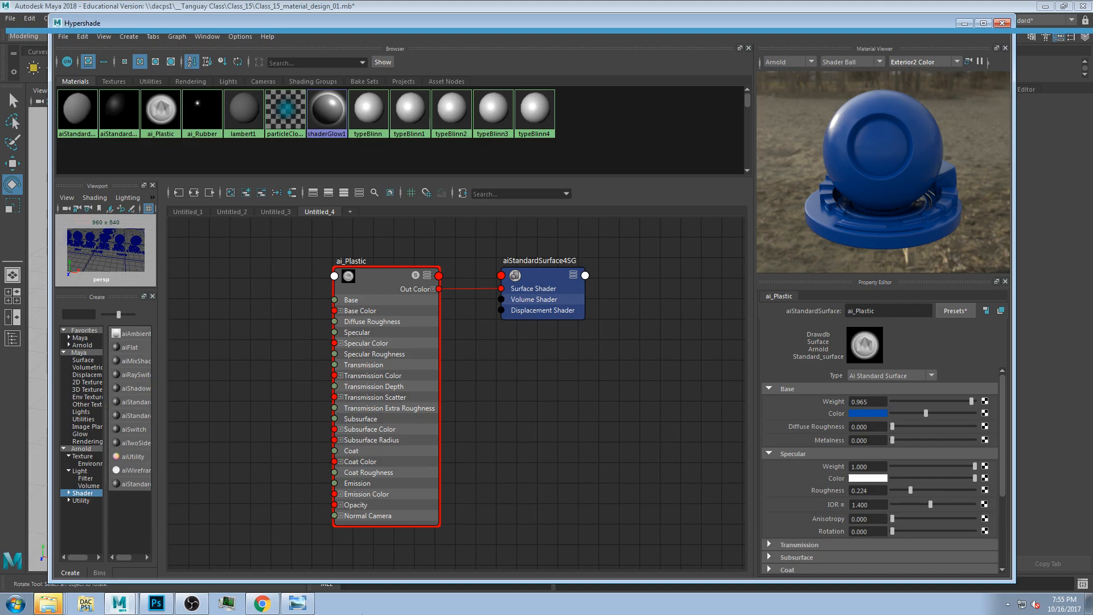
Step: Compare ai_Plastic with the toy car reference photo, and set its specular roughness to 0.2 and IOR to 1.3
click(297, 603)
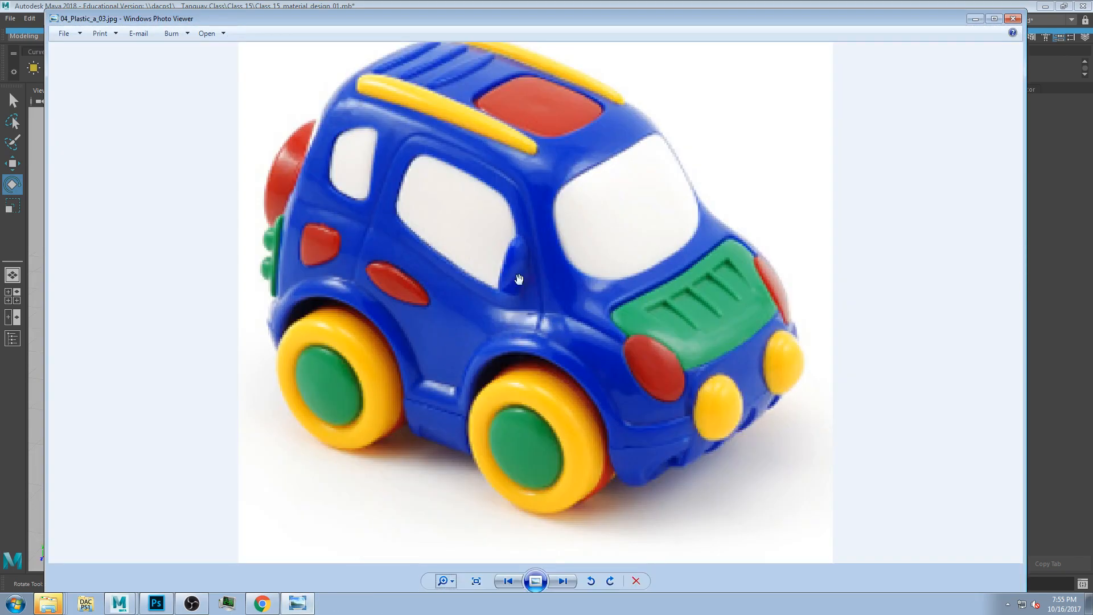
click(547, 3)
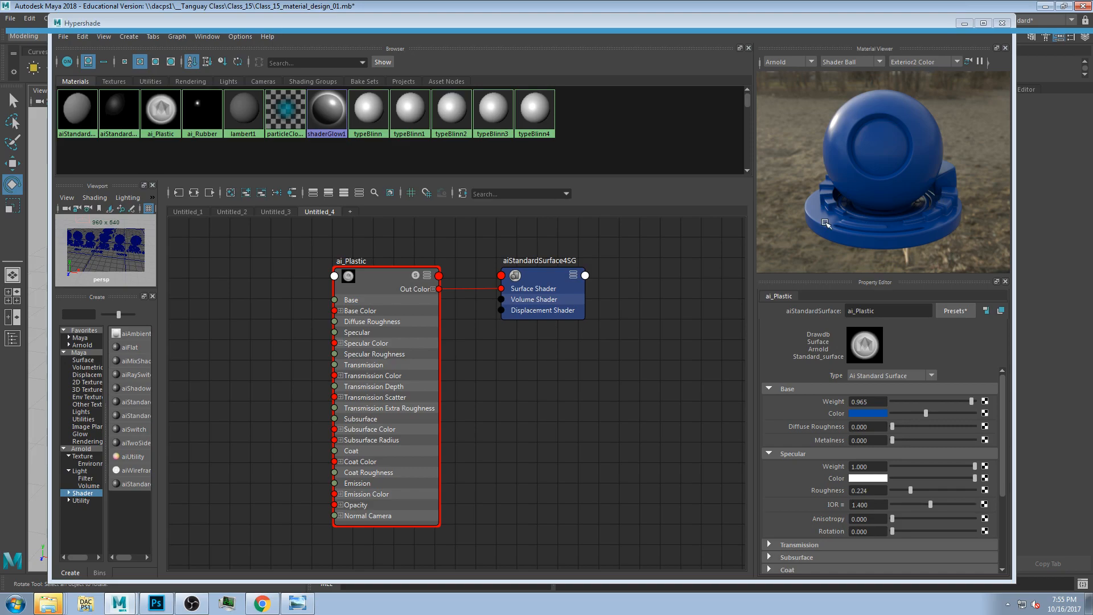
click(298, 603)
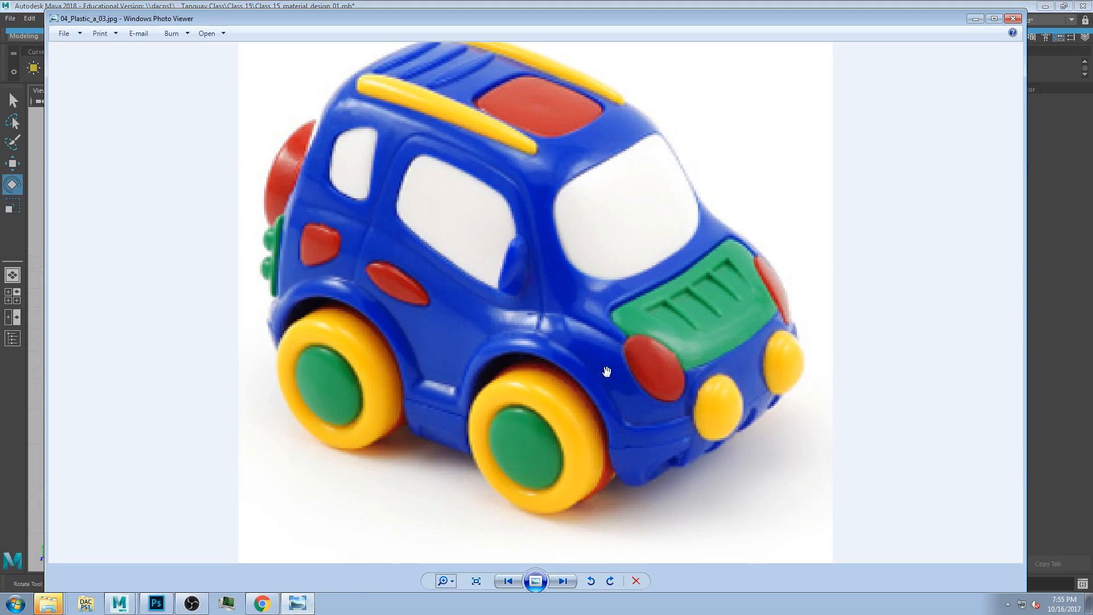
key(alt+Tab)
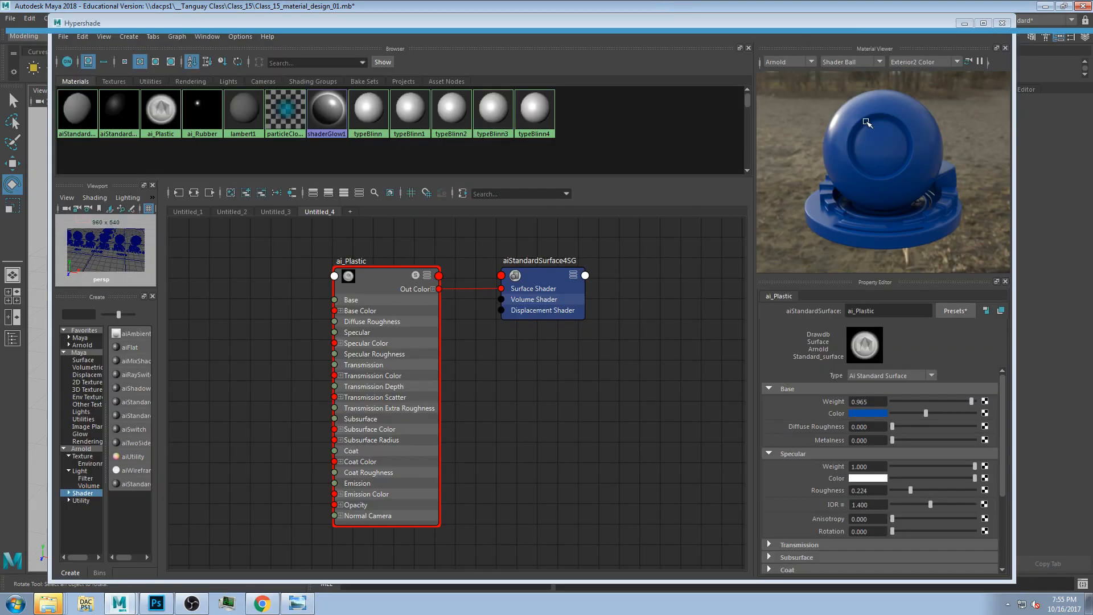
click(876, 491)
text(0.2)
key(Return)
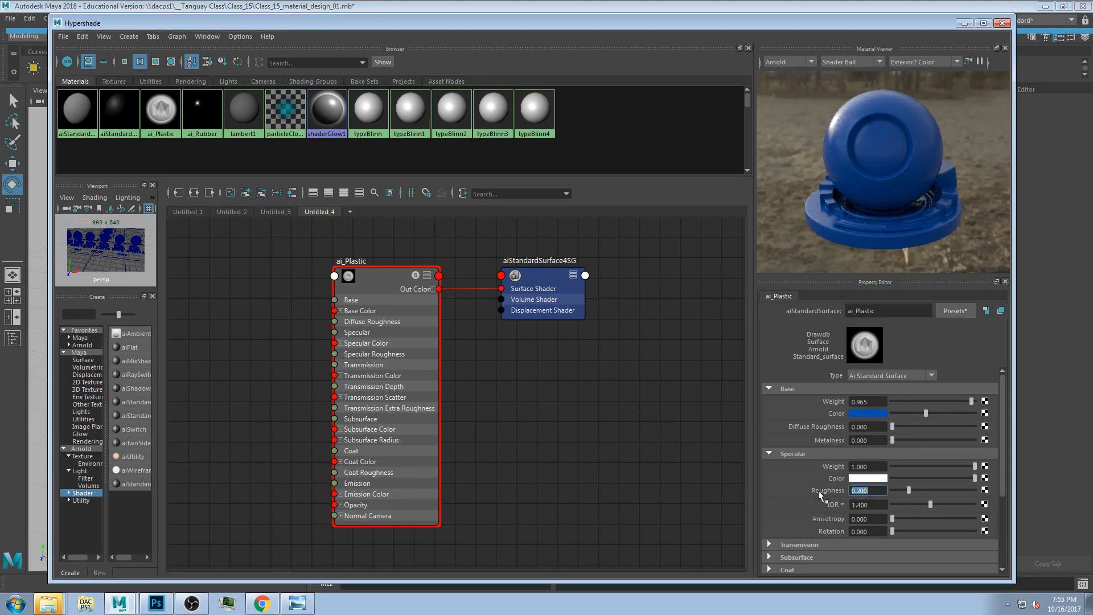
click(867, 505)
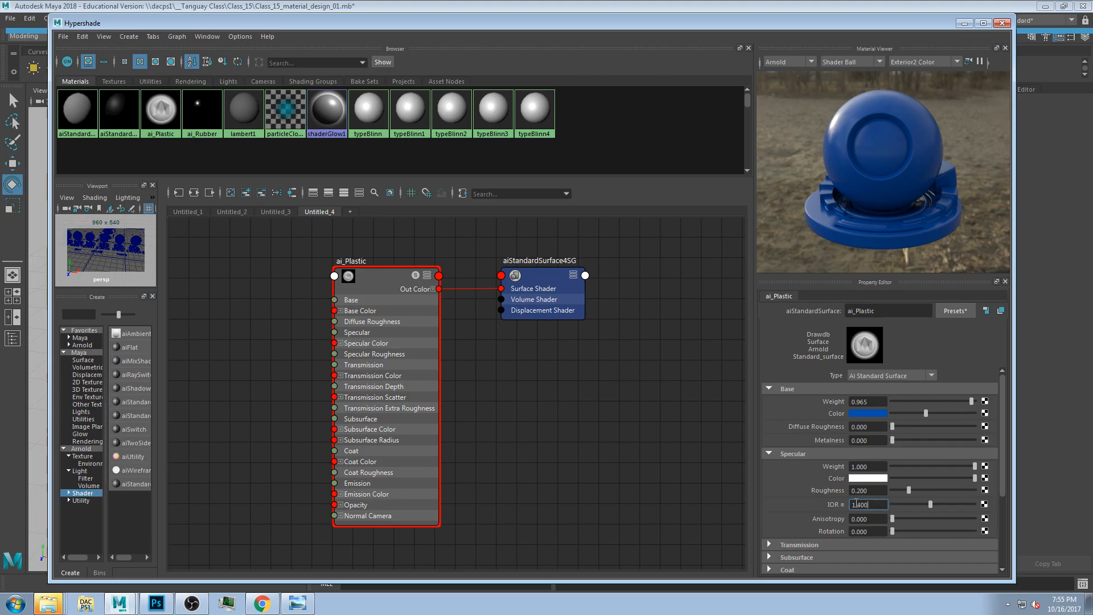
drag(866, 505, 815, 500)
text(1.3)
key(Return)
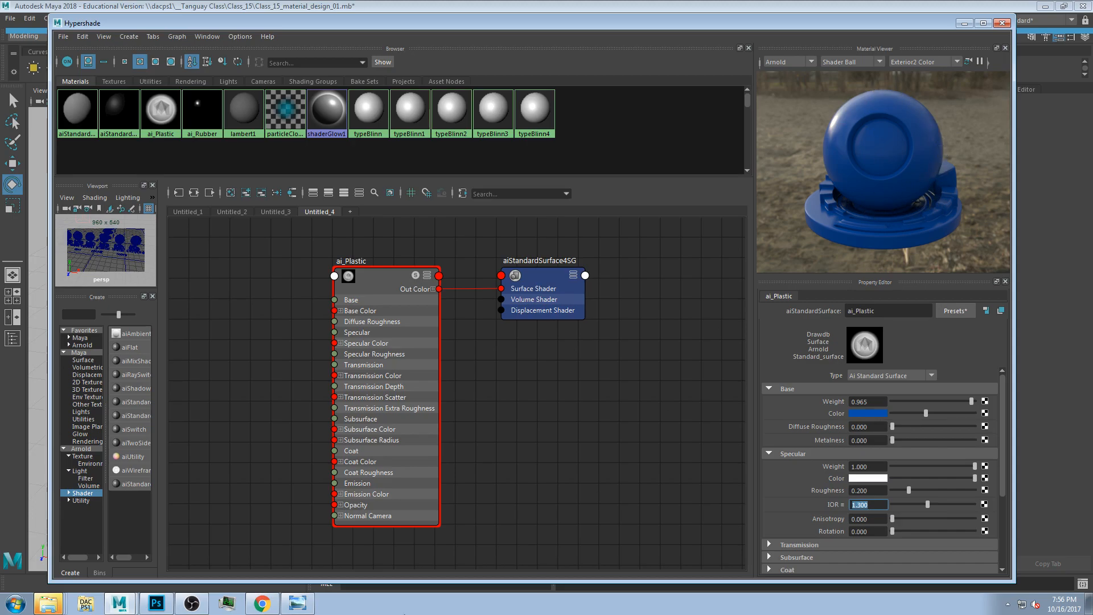
Step: Recheck the toy car photo, and back in Maya spread the ai_Plastic and aiStandardSurface4SG nodes farther apart in the graph
click(297, 603)
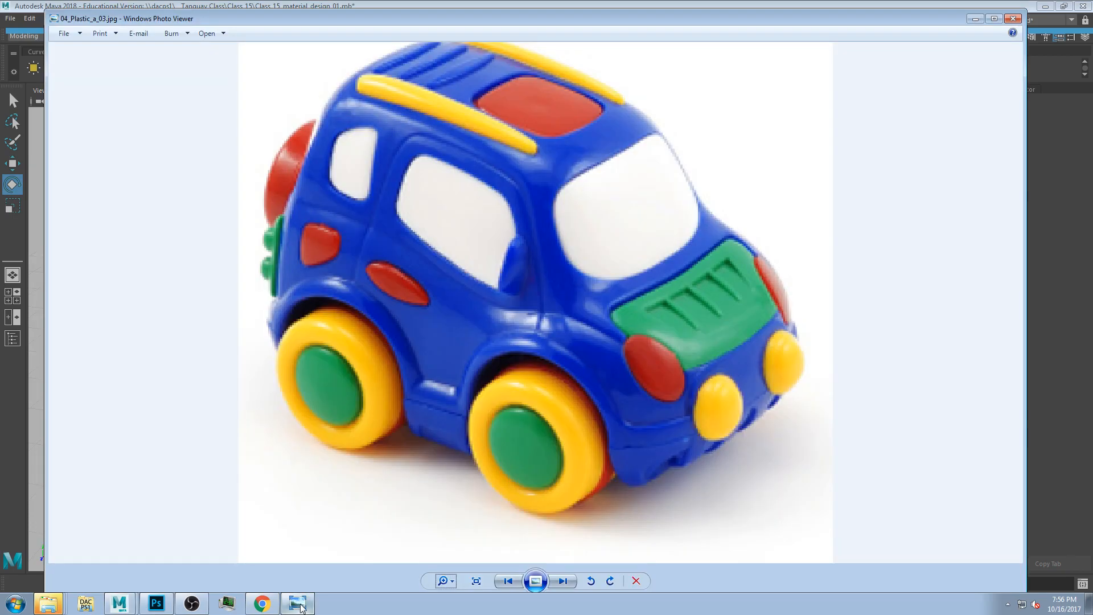
click(620, 6)
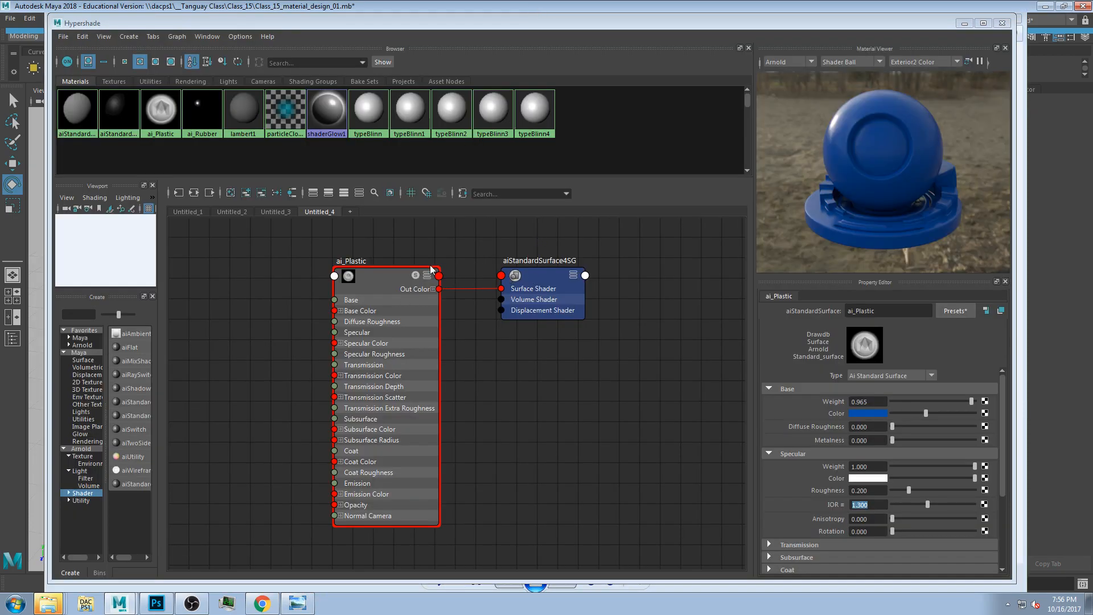
click(391, 286)
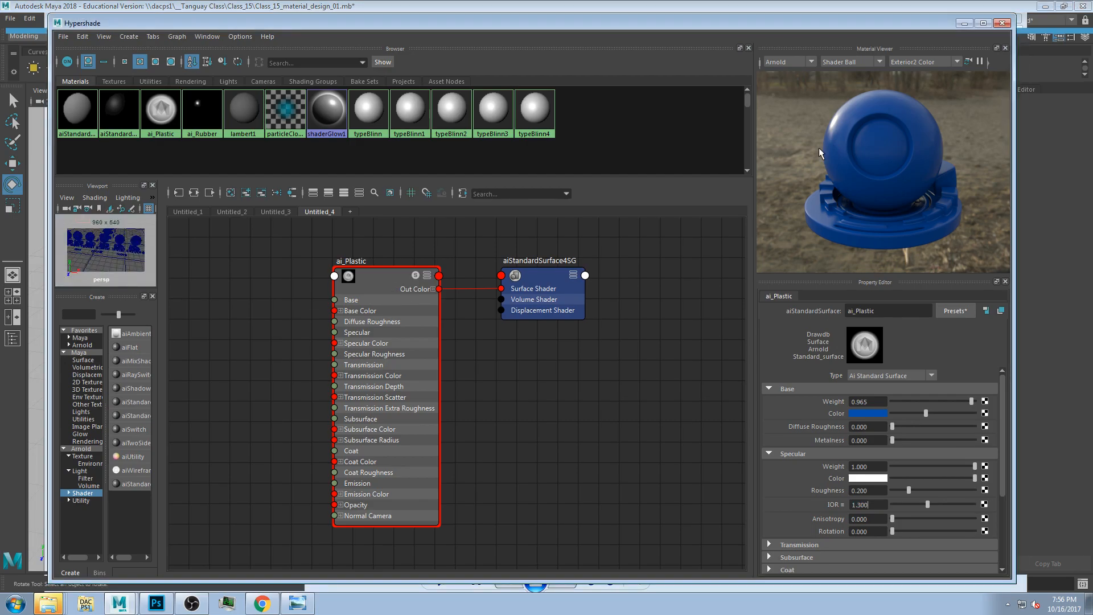
drag(541, 290, 549, 248)
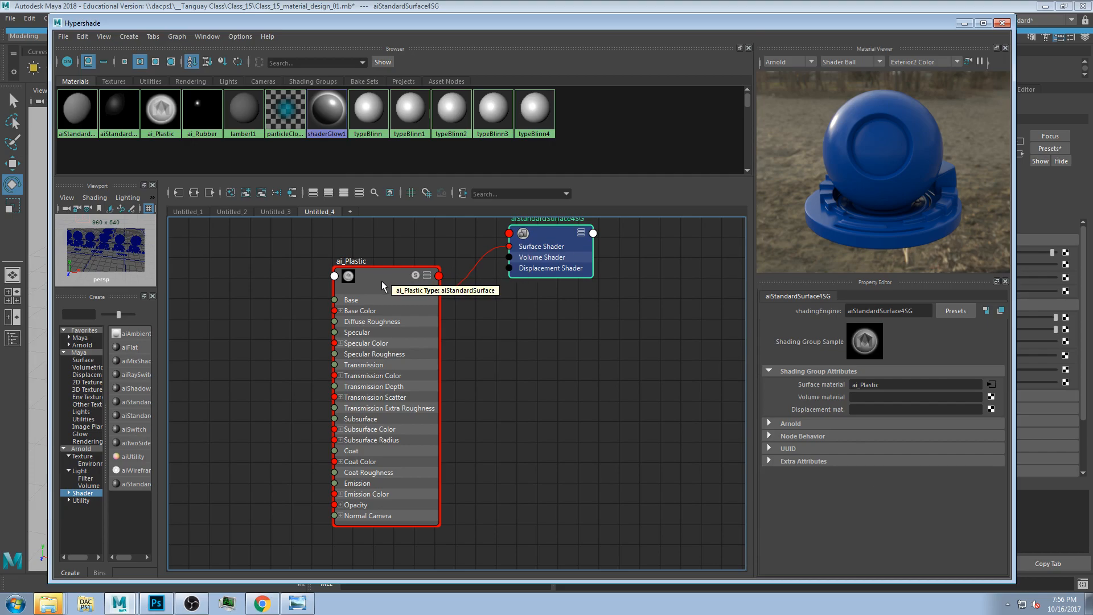
drag(381, 285, 368, 298)
mouse_move(548, 236)
mouse_down()
mouse_move(567, 263)
mouse_move(556, 249)
mouse_up()
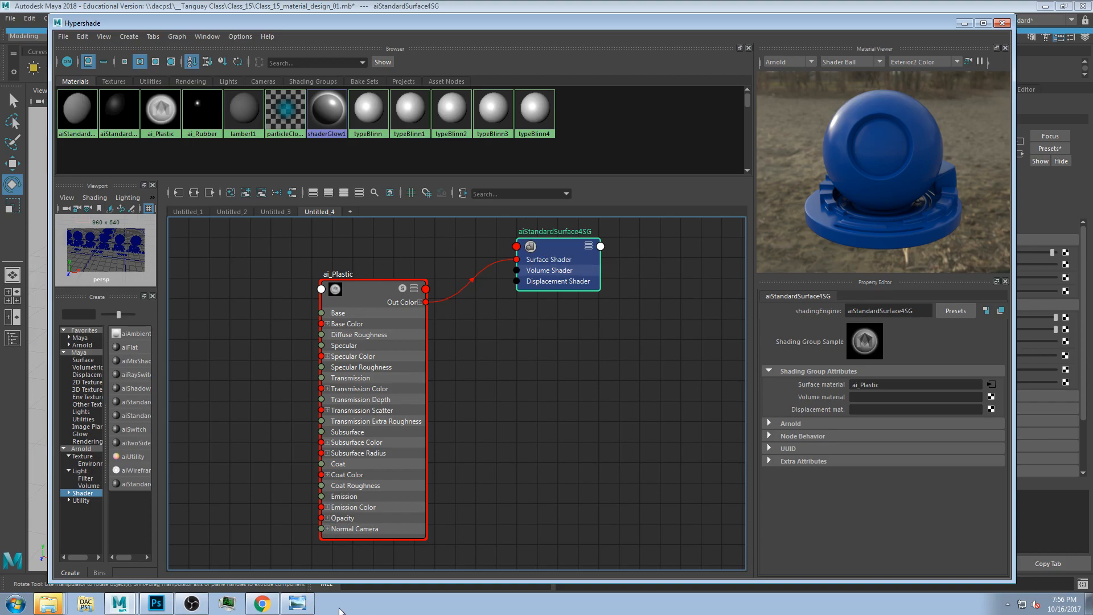
Step: Move the Hypershade window aside to frame the metal and chrome shader balls in the viewport, and add a new graph tab
drag(911, 18, 912, 452)
alt+right_drag(551, 371, 571, 387)
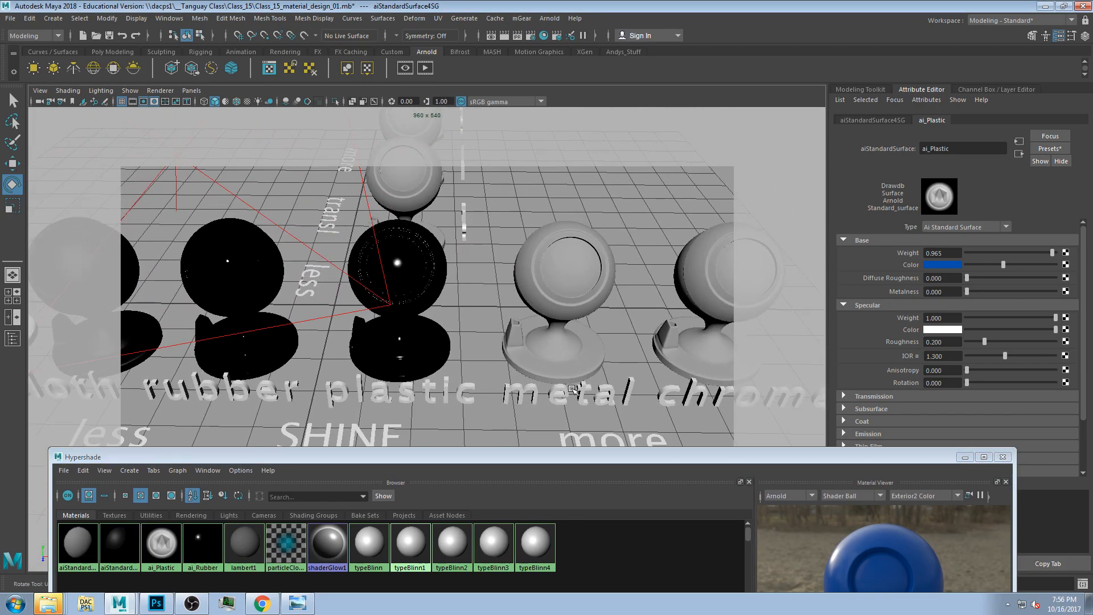
drag(515, 456, 701, 371)
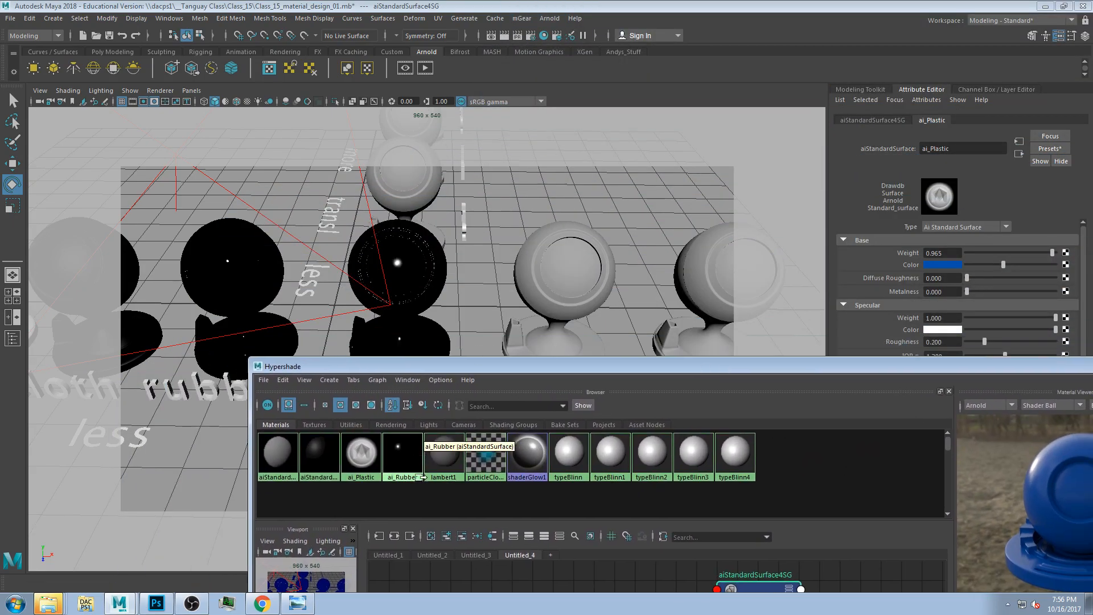
drag(737, 134, 775, 46)
alt+middle_drag(512, 325, 393, 326)
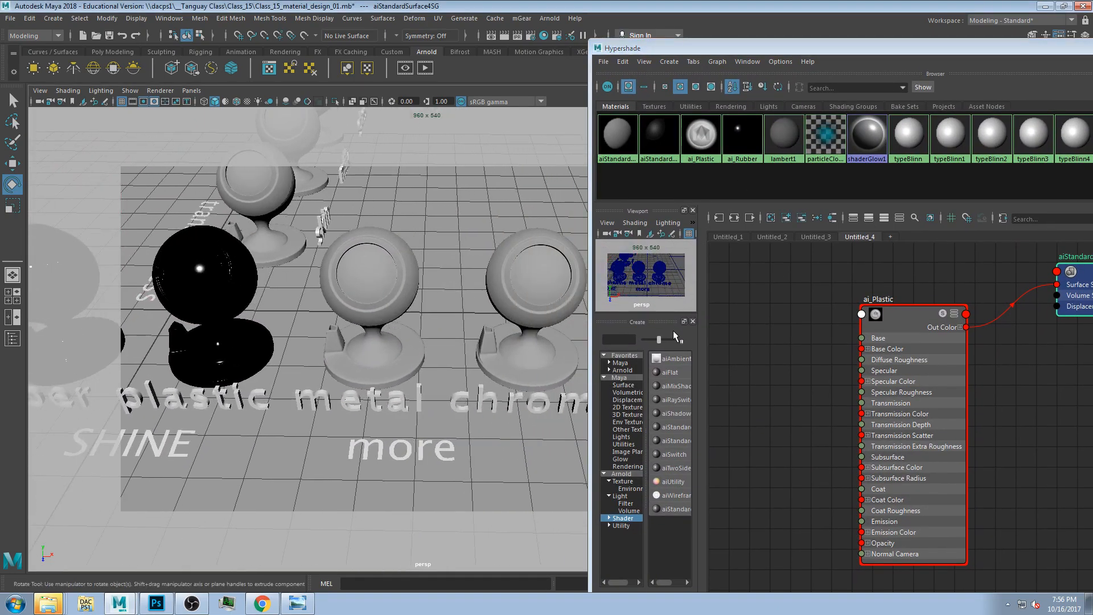
click(890, 237)
Step: Switch to Windows Photo Viewer and examine the metal references 05_Metal_01 to 05_Metal_06 for their shine and surface finish
click(302, 605)
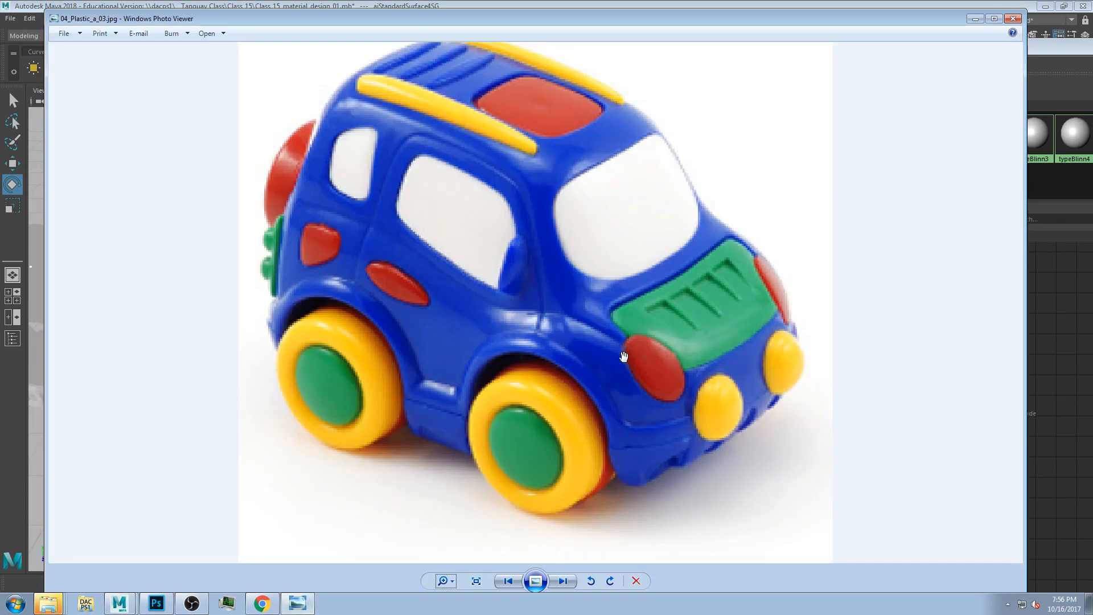
click(572, 581)
click(573, 581)
click(573, 581)
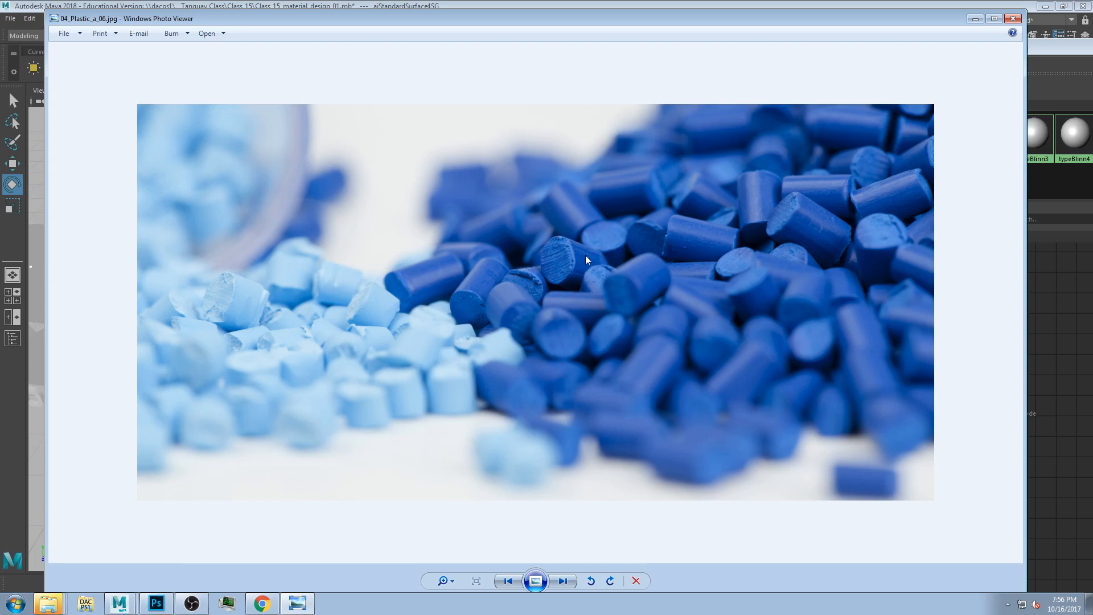
click(564, 580)
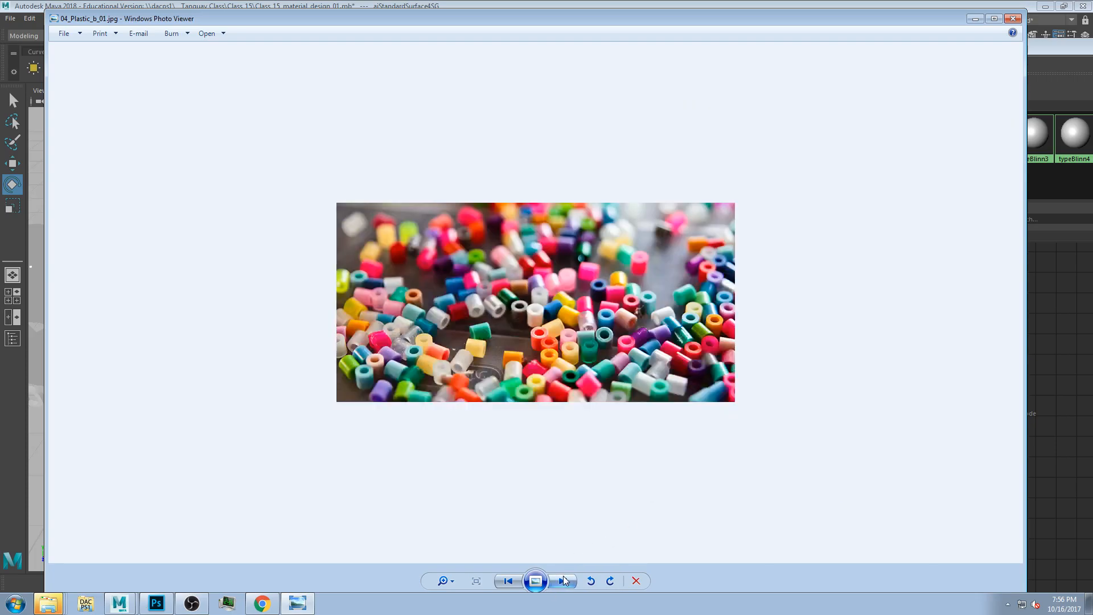
click(565, 581)
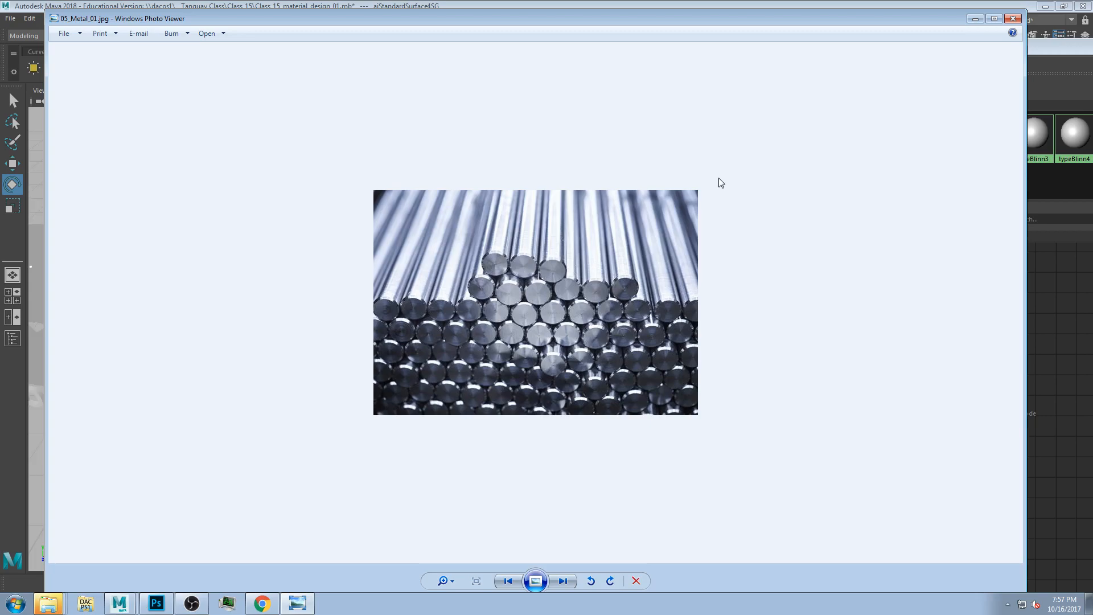
click(564, 582)
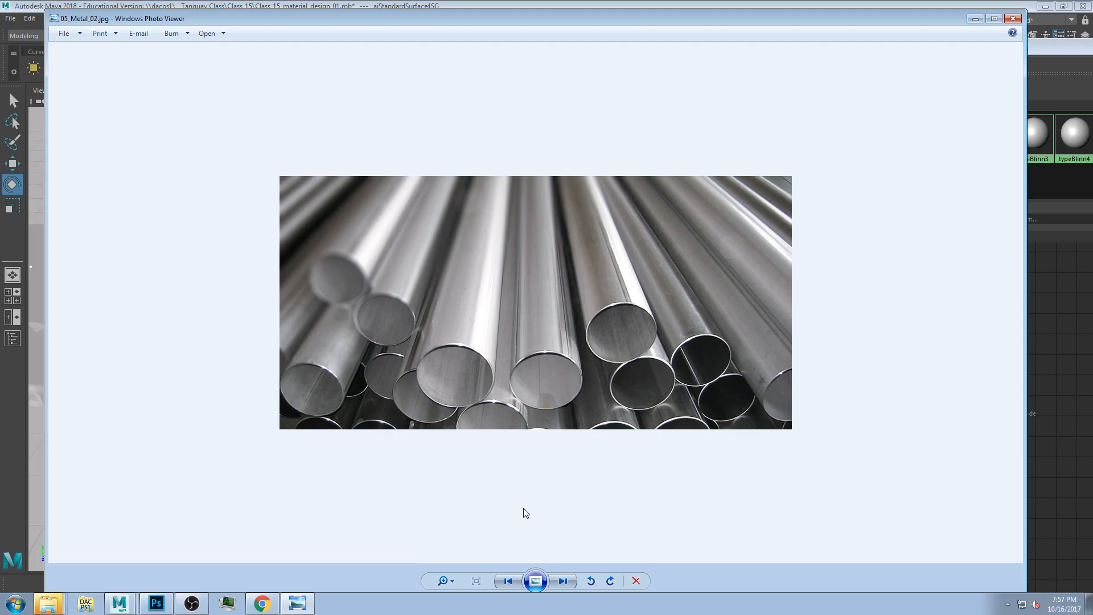
click(574, 584)
click(509, 581)
click(563, 581)
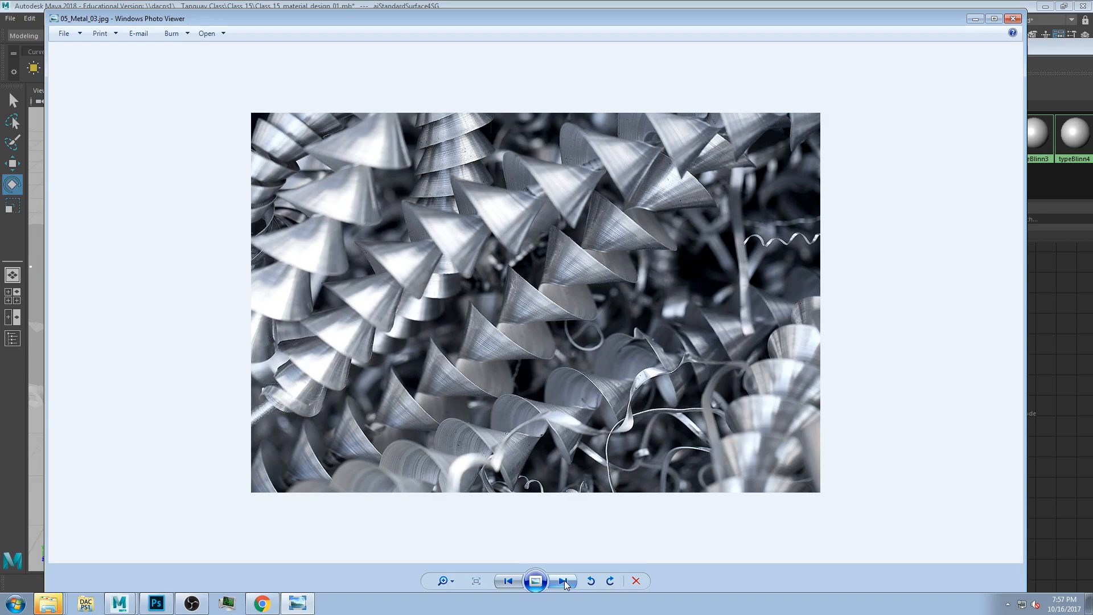
click(562, 582)
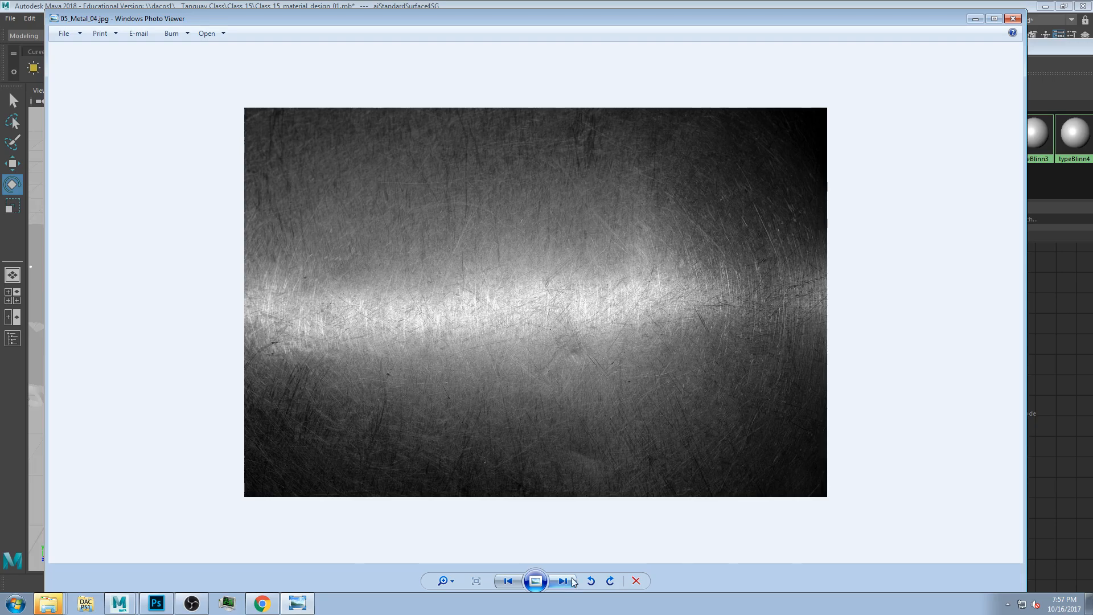
click(565, 581)
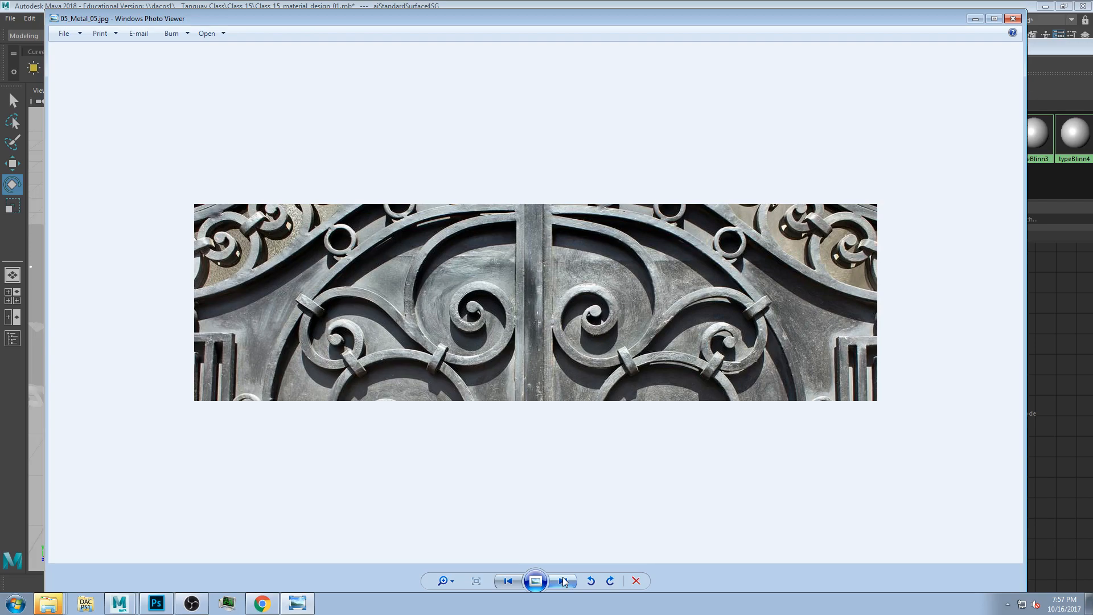
click(564, 581)
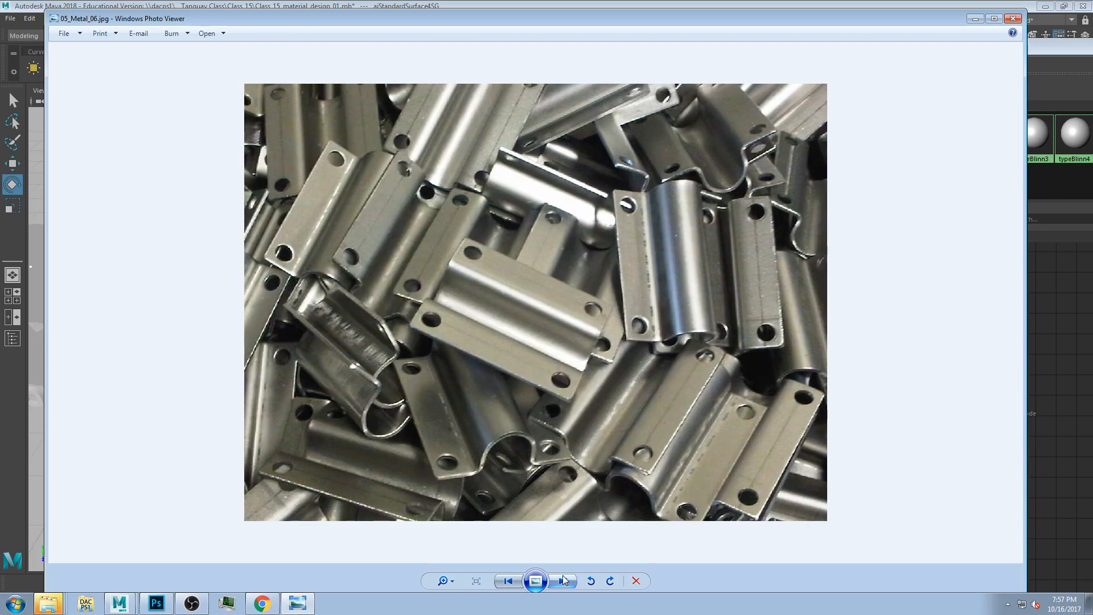
Step: Compare the metal references 05_Metal_06 and 05_Metal_07 for differences in surface finish
click(563, 581)
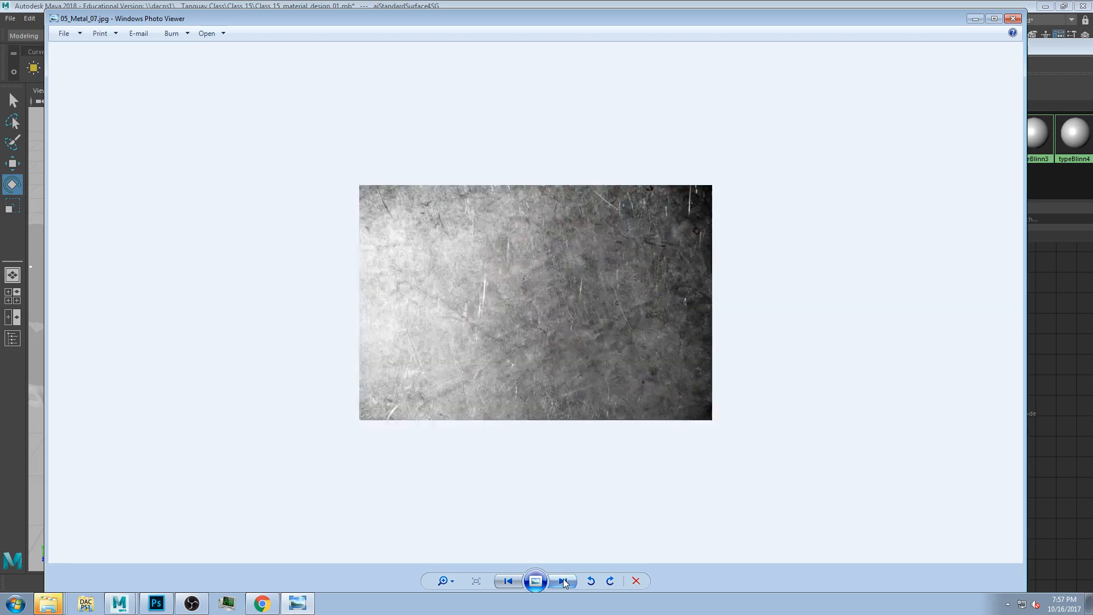
click(508, 580)
click(562, 581)
click(500, 583)
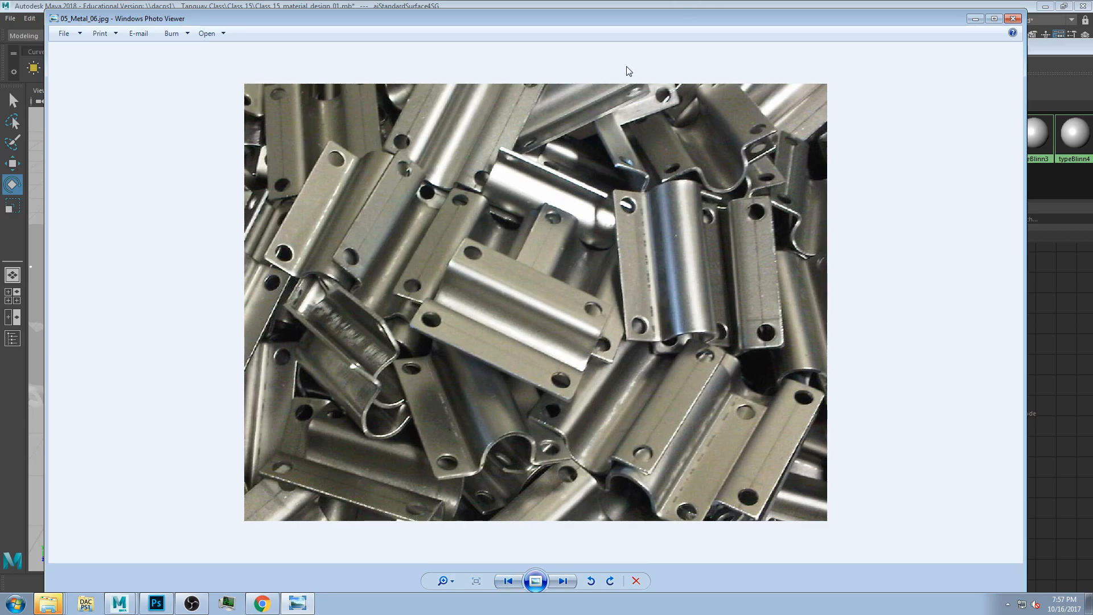
mouse_move(682, 17)
mouse_down()
mouse_move(709, 36)
mouse_move(702, 24)
mouse_up()
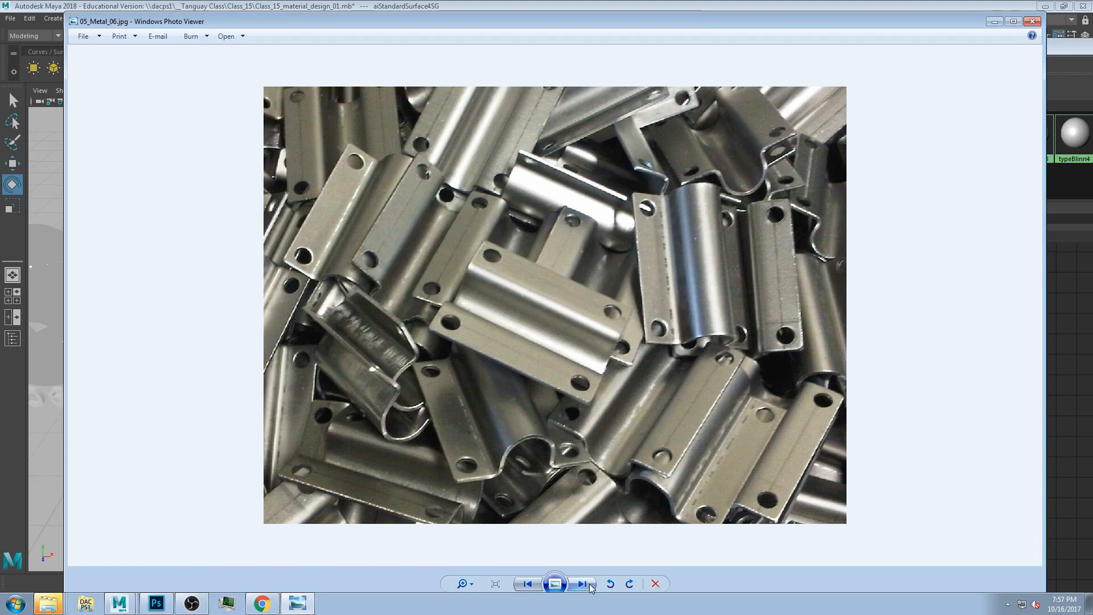
Step: Return to Maya and review the shader ball row from paper to chrome, checking the shine of the materials made so far
click(997, 22)
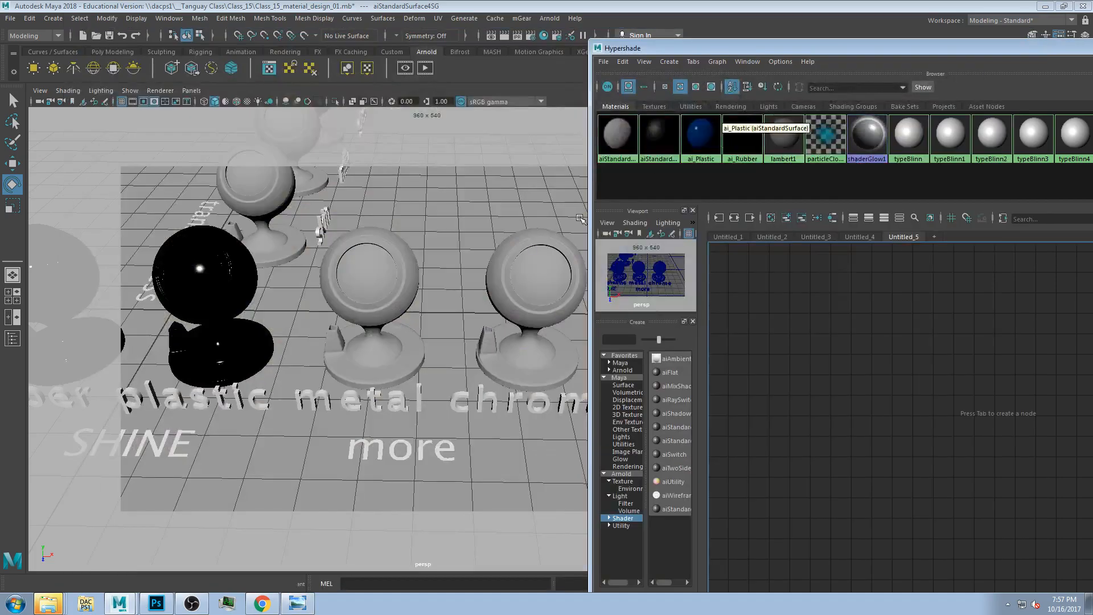
scroll(364, 338, down, 5)
alt+middle_drag(353, 310, 485, 329)
alt+middle_drag(342, 330, 445, 329)
click(293, 309)
click(330, 224)
alt+middle_drag(351, 301, 322, 305)
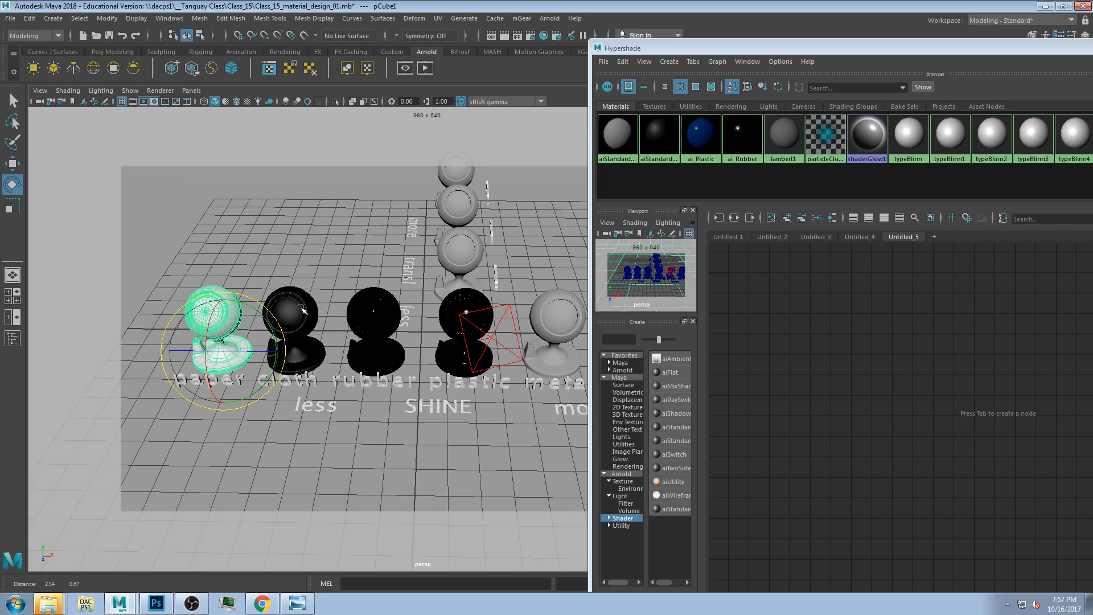
click(301, 308)
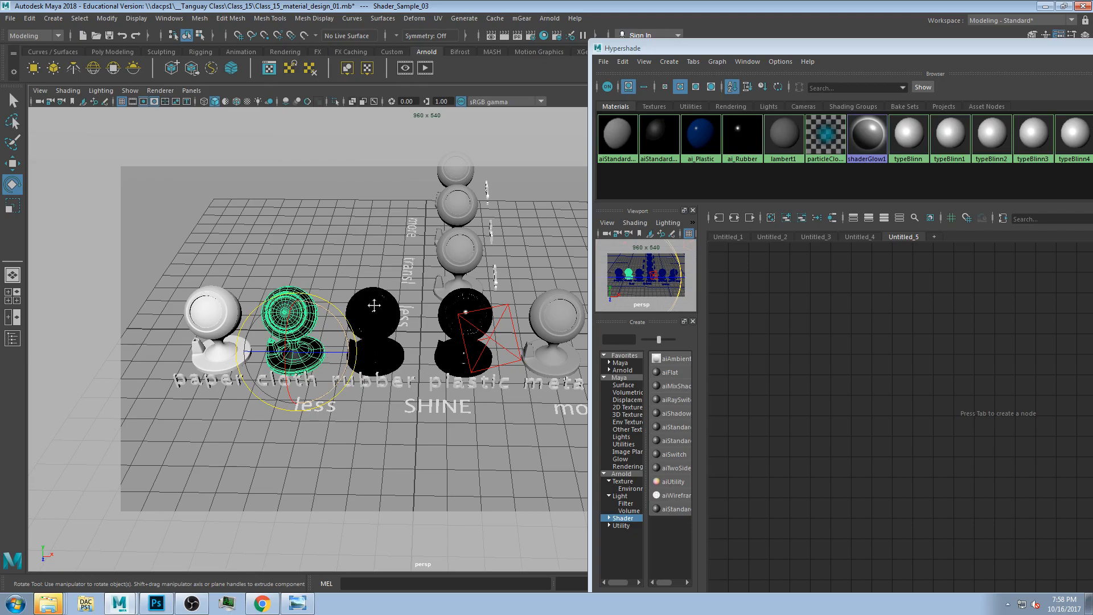
alt+drag(490, 307, 407, 340)
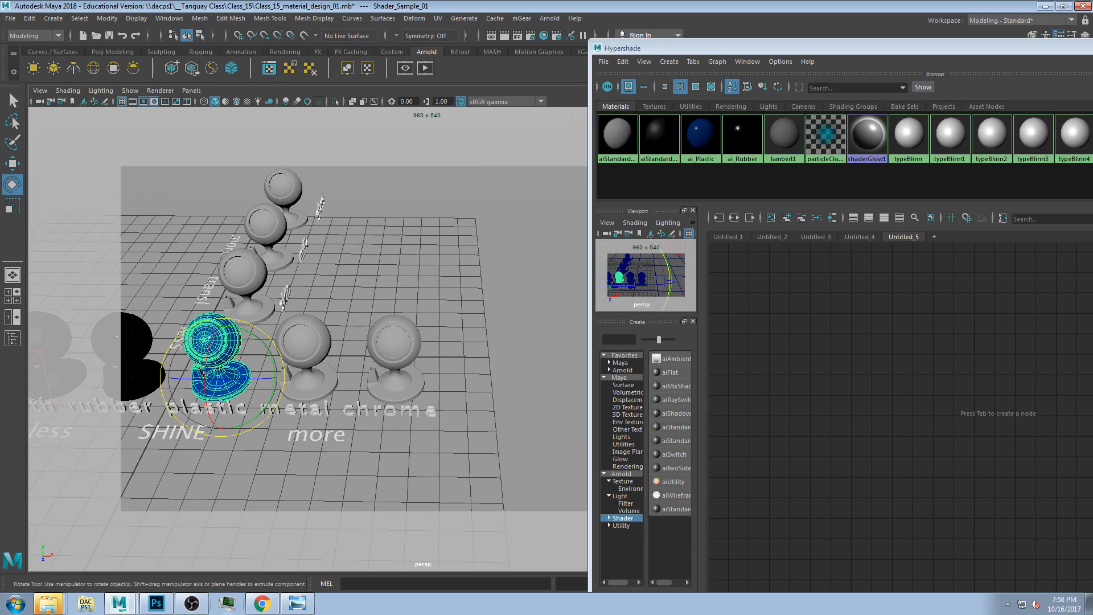
click(407, 340)
Step: Switch to Windows Photo Viewer and compare the 06_Chrome_Metal_01 and 06_Chrome_Metal_02 references with the brushed tanks in 05_Metal_08
click(301, 603)
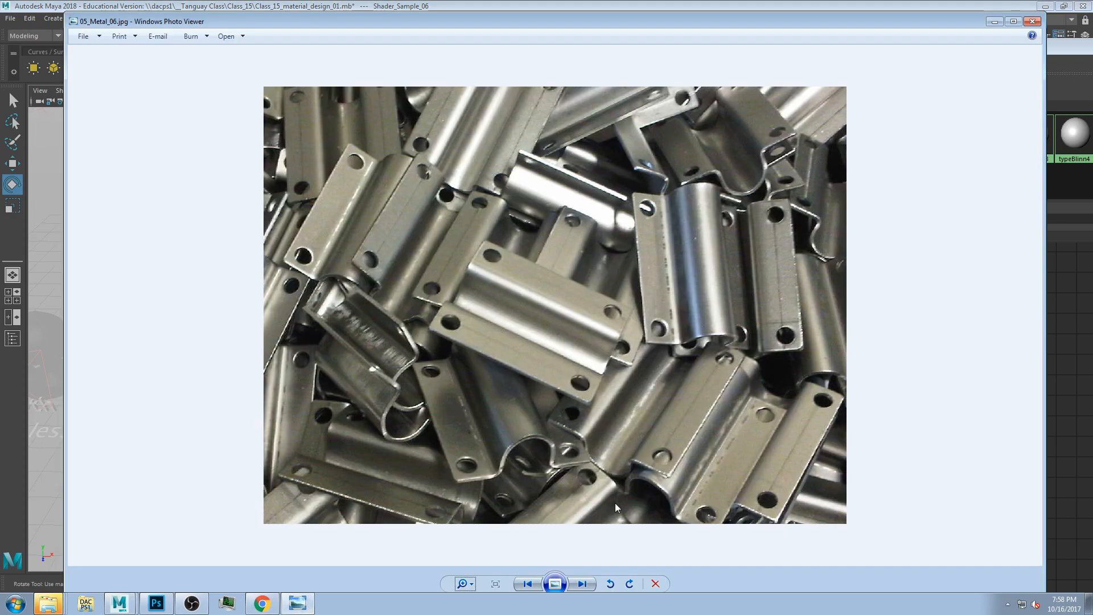
click(590, 586)
click(586, 586)
click(584, 586)
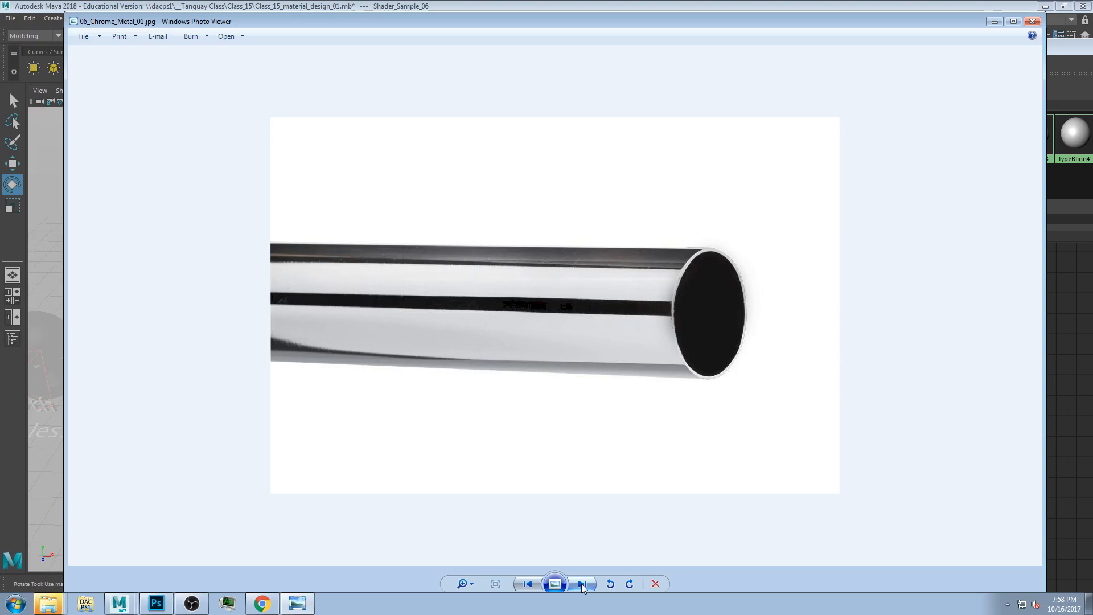
click(583, 586)
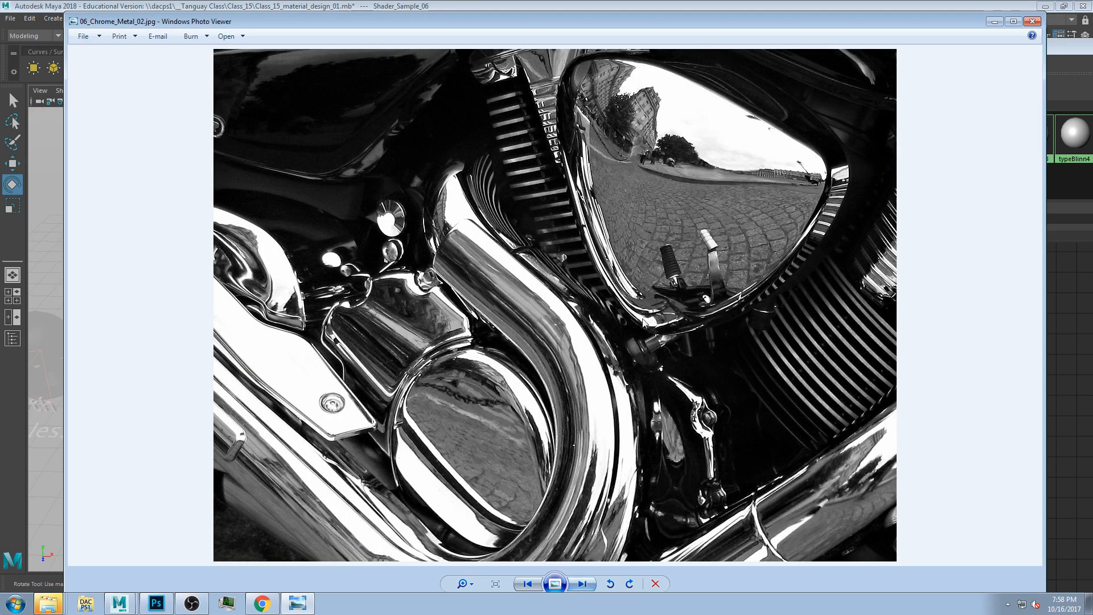
click(527, 585)
click(528, 585)
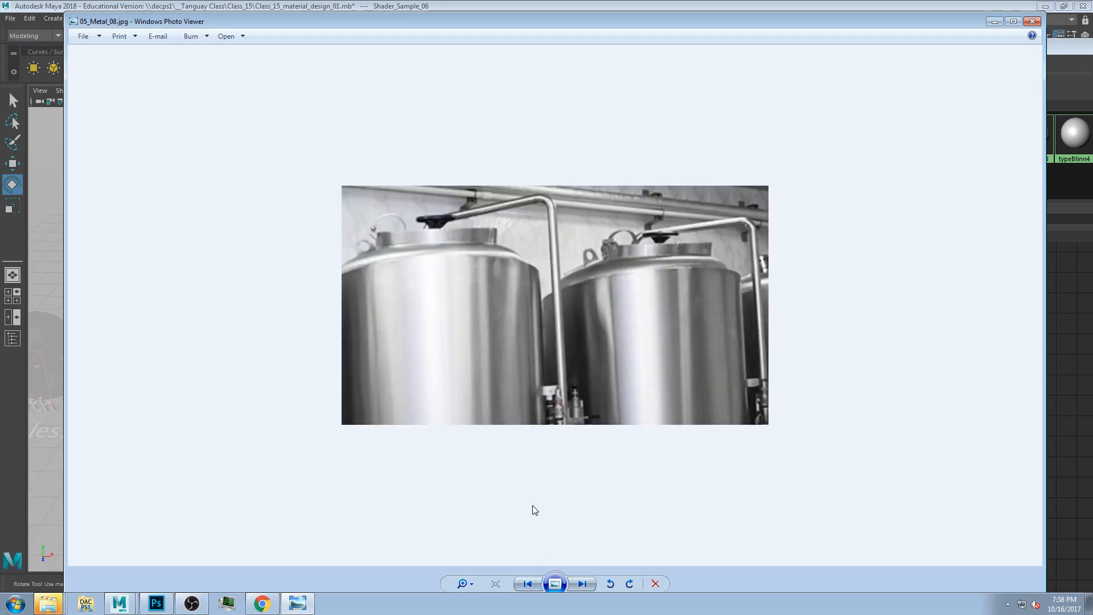
Step: Back in Maya, examine the highlights on the blue plastic shader ball from several angles, and select the metal shader ball
click(357, 5)
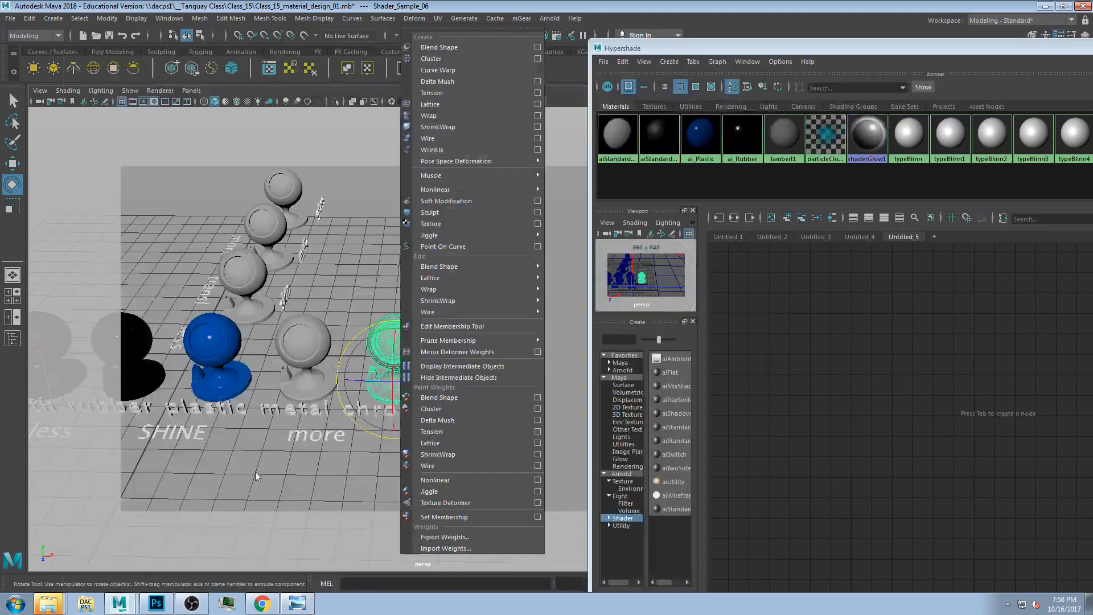
click(223, 330)
click(222, 329)
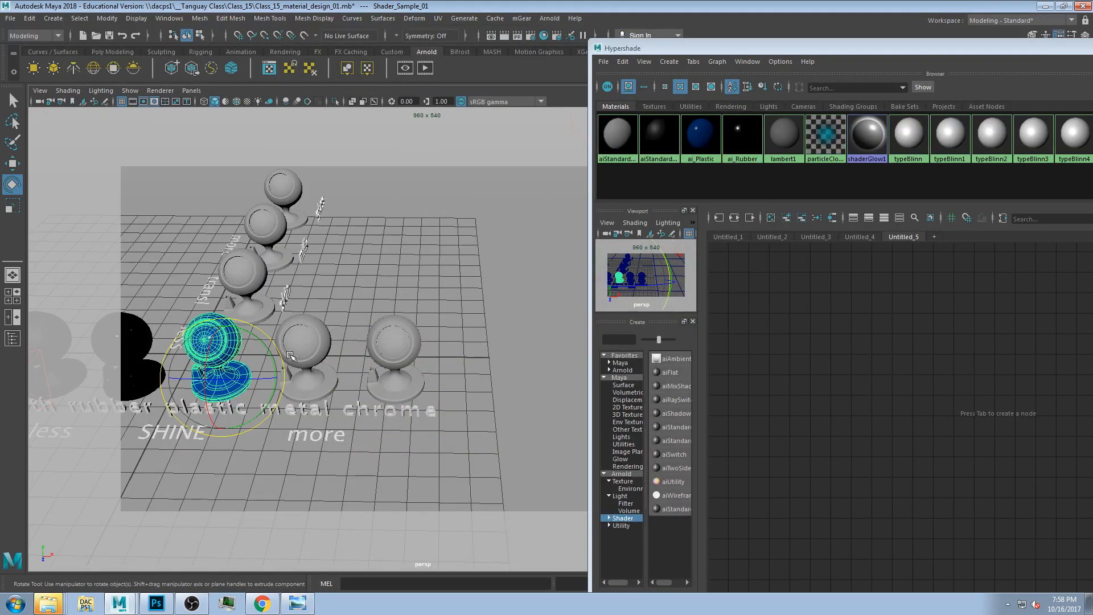
key(f)
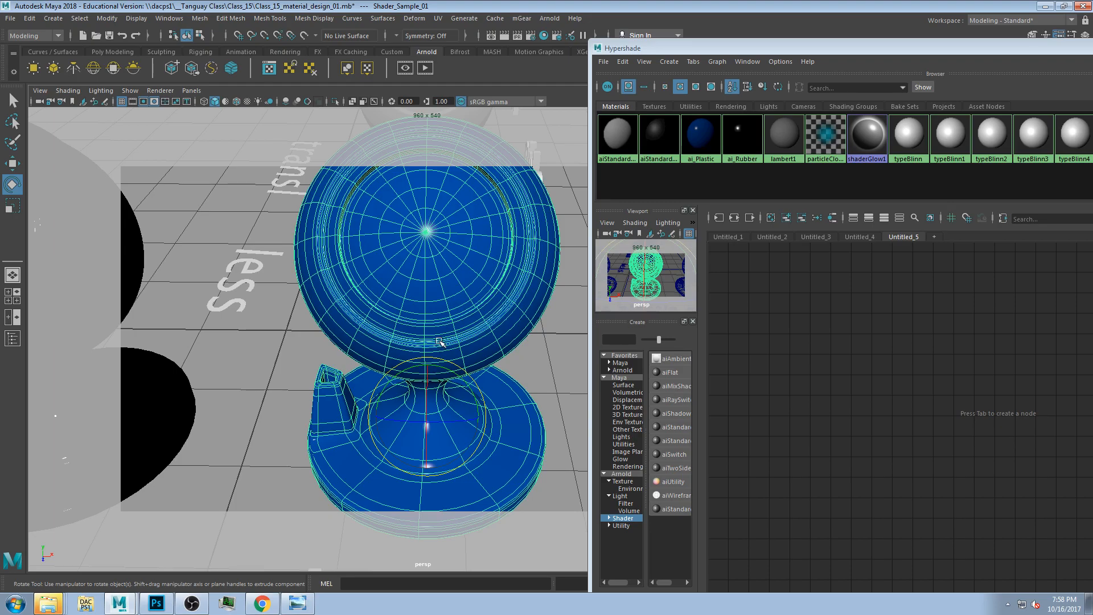
alt+drag(440, 342, 400, 352)
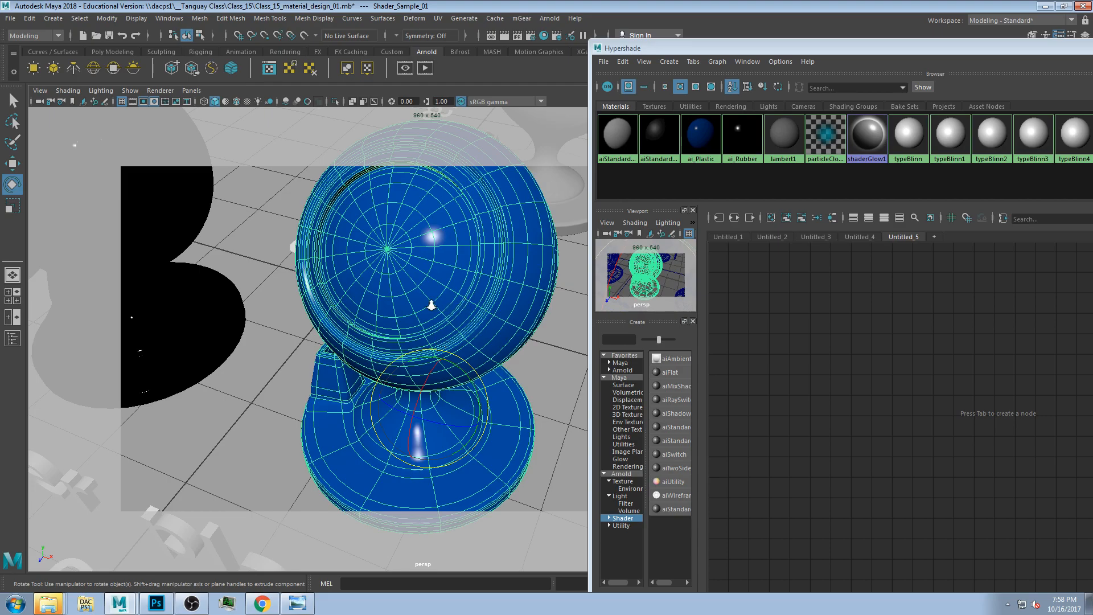
scroll(526, 260, down, 3)
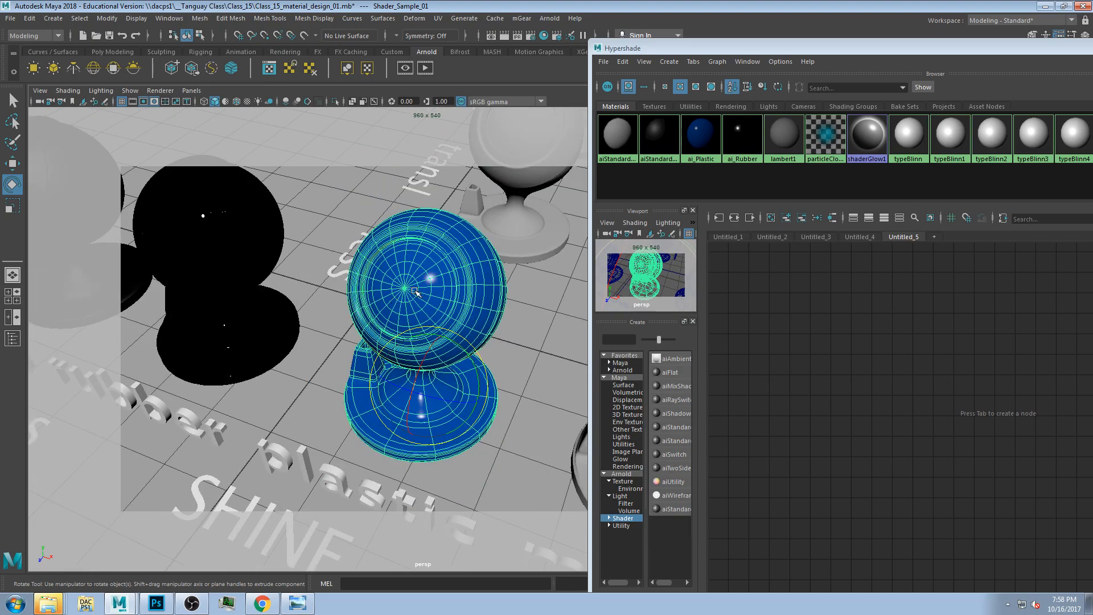
alt+drag(415, 291, 495, 295)
scroll(494, 294, down, 3)
alt+middle_drag(494, 294, 439, 296)
click(492, 328)
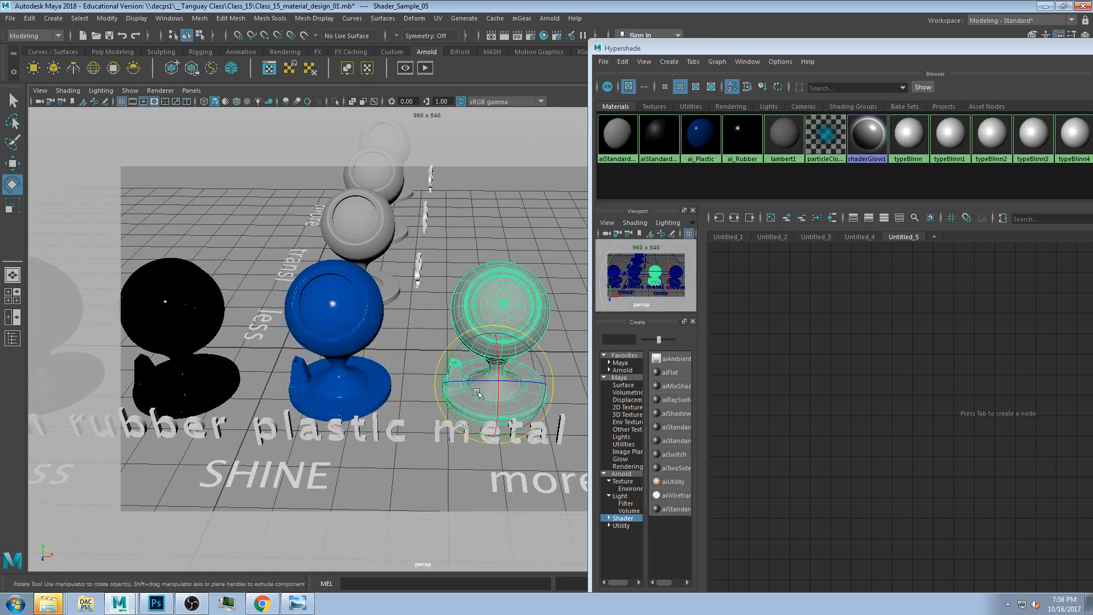
Step: Recheck the 05_Metal_08 and 05_Metal_06 photos, and in Photoshop create a new 2100 x 1500 px document at 300 ppi with a white background
click(297, 603)
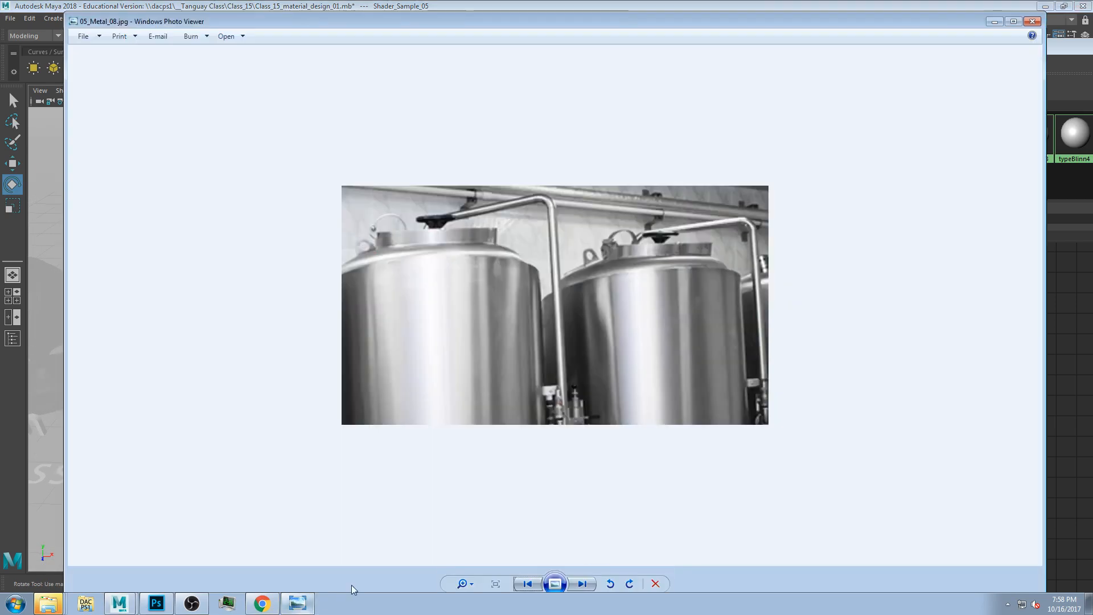
click(527, 587)
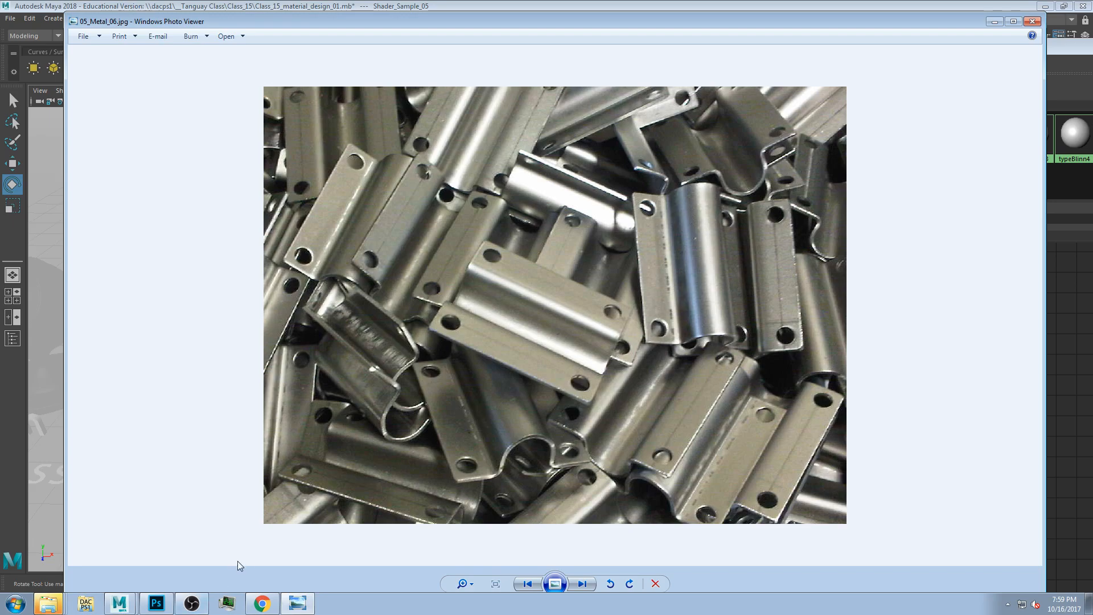
click(167, 605)
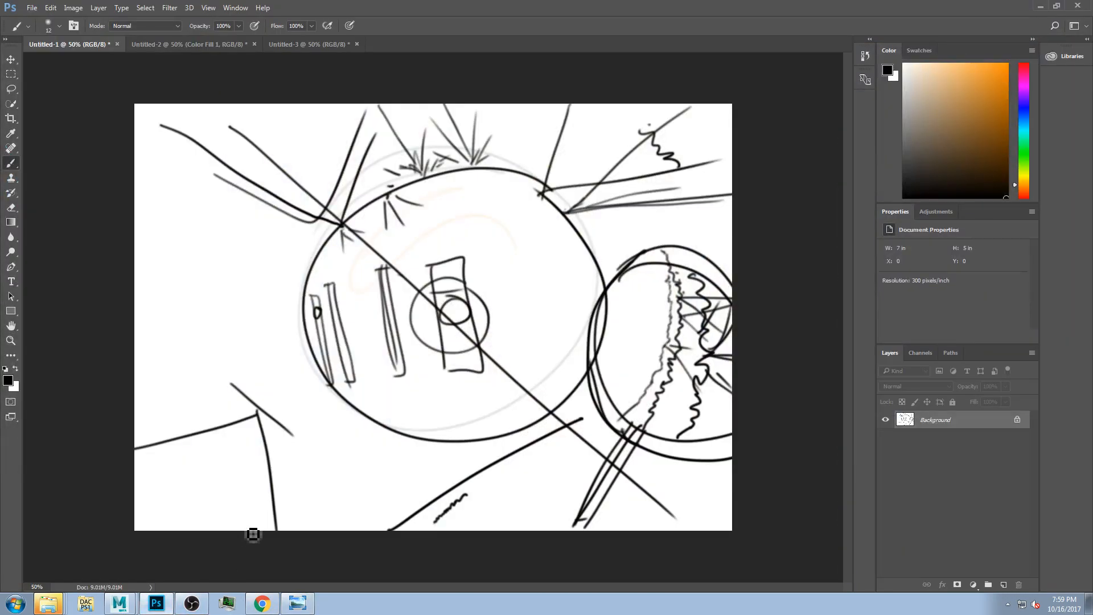
click(32, 8)
click(203, 75)
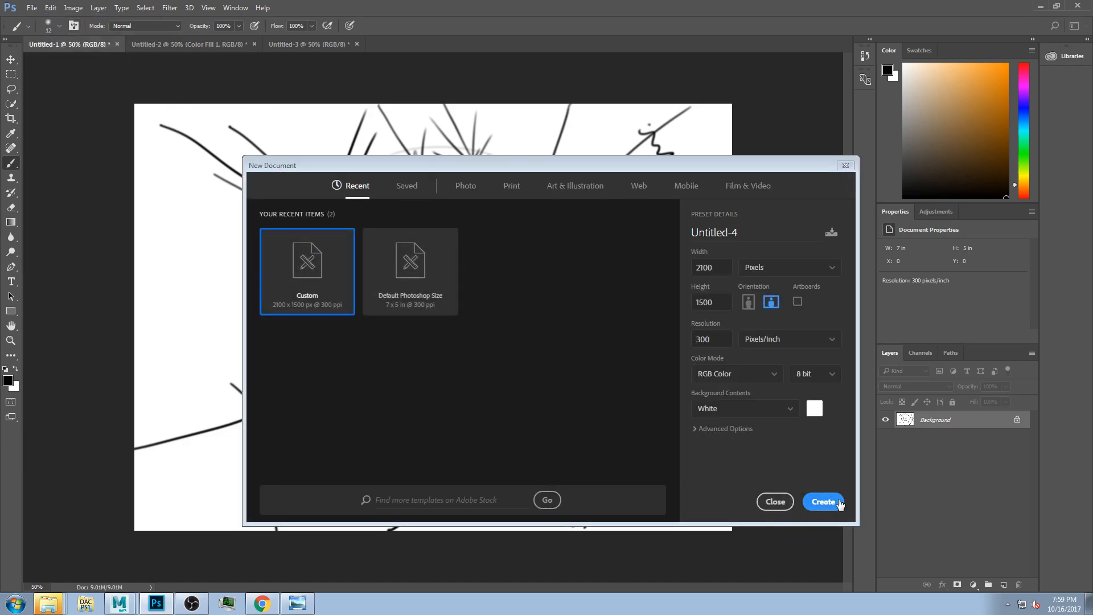
click(824, 502)
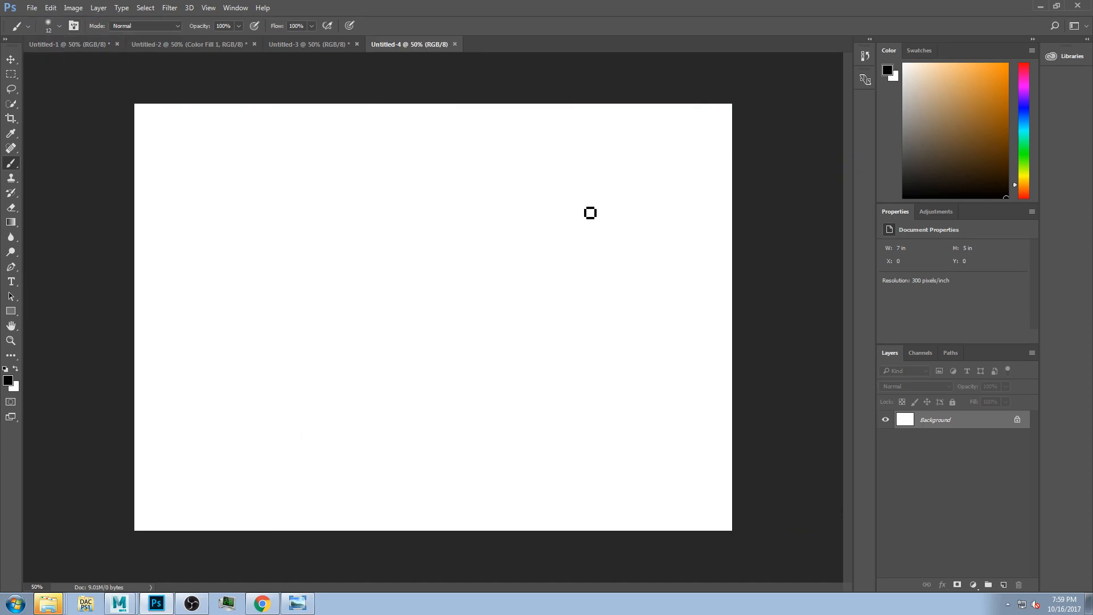
Step: Sketch a large curved surface with the brush in black, with light rays striking and bouncing off one rough spot on its edge
drag(574, 195, 354, 515)
mouse_move(206, 129)
mouse_down()
mouse_move(386, 280)
mouse_move(406, 276)
mouse_move(288, 324)
mouse_up()
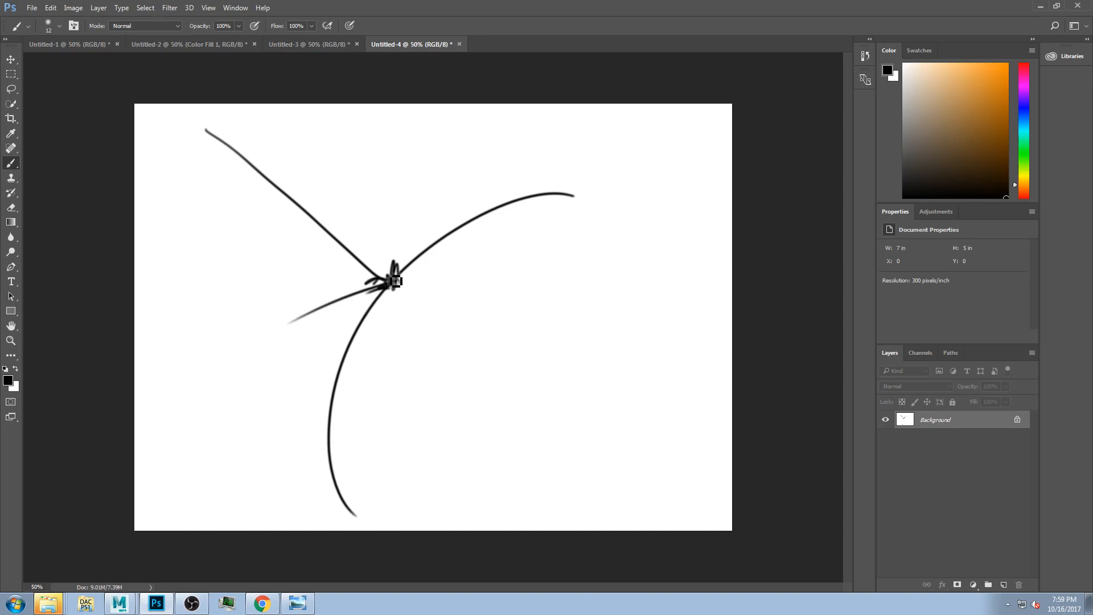
mouse_move(313, 106)
mouse_down()
mouse_move(405, 267)
mouse_move(146, 285)
mouse_up()
right_click(350, 283)
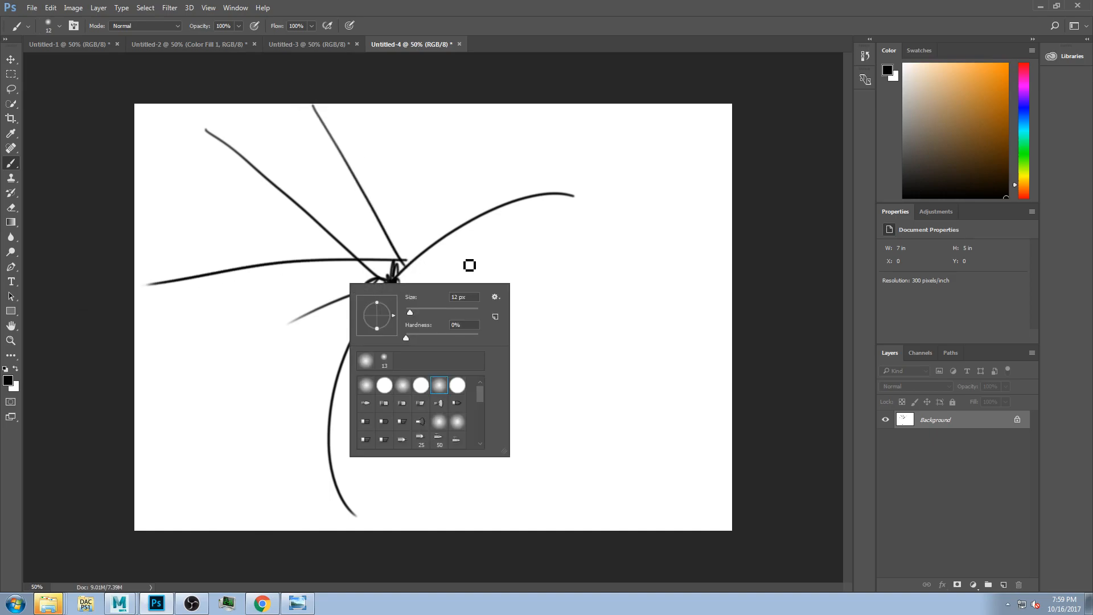
click(603, 268)
mouse_move(634, 181)
mouse_down()
mouse_move(541, 212)
mouse_move(329, 505)
mouse_move(327, 531)
mouse_up()
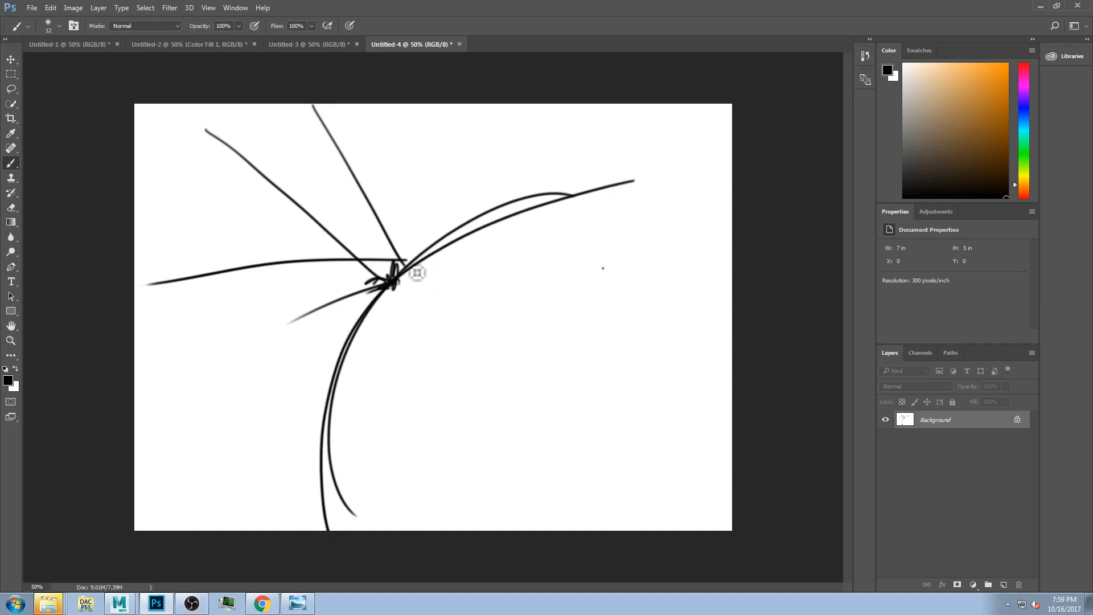
mouse_move(418, 278)
mouse_down()
mouse_move(391, 288)
mouse_move(402, 288)
mouse_up()
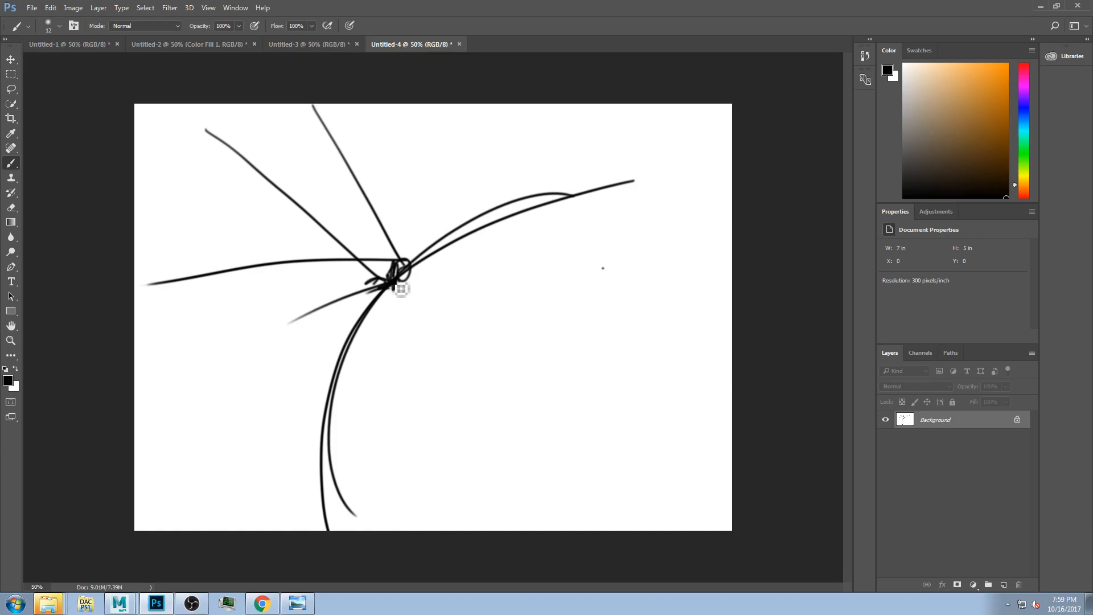
drag(464, 221, 673, 190)
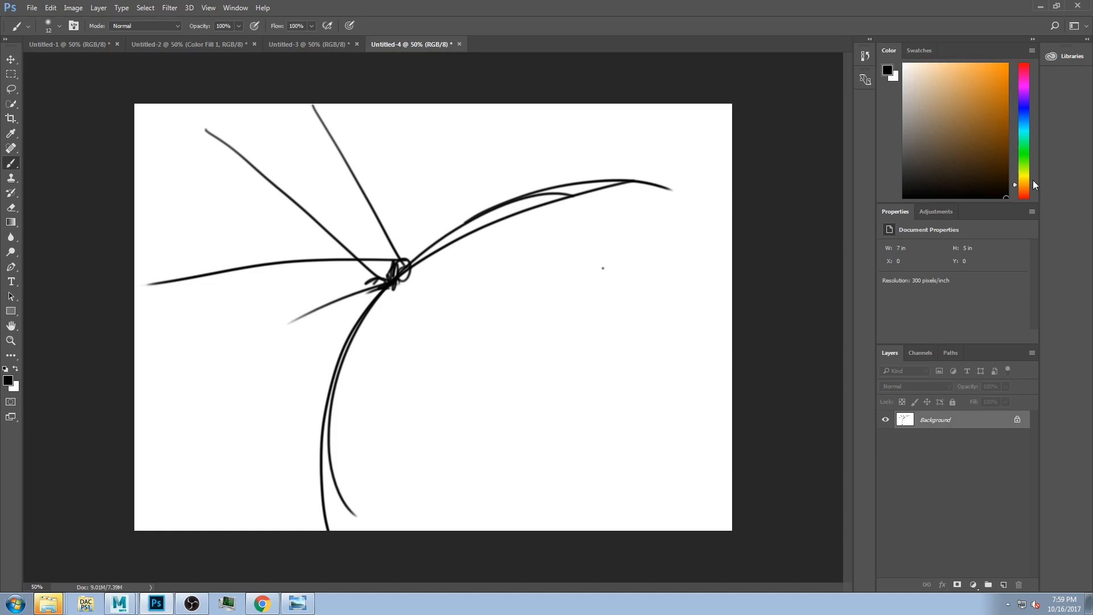
Step: Add more light rays at the curve's contact spot in black, dark brown, orange and white to illustrate coloured versus white reflections
drag(324, 275, 259, 283)
click(987, 151)
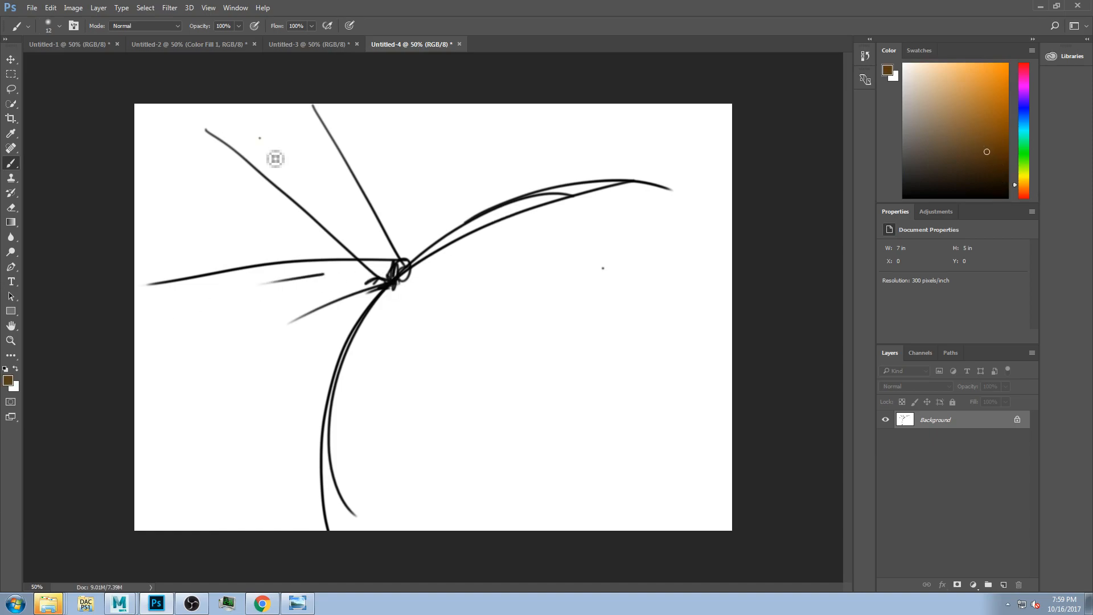
drag(260, 138, 135, 360)
click(928, 86)
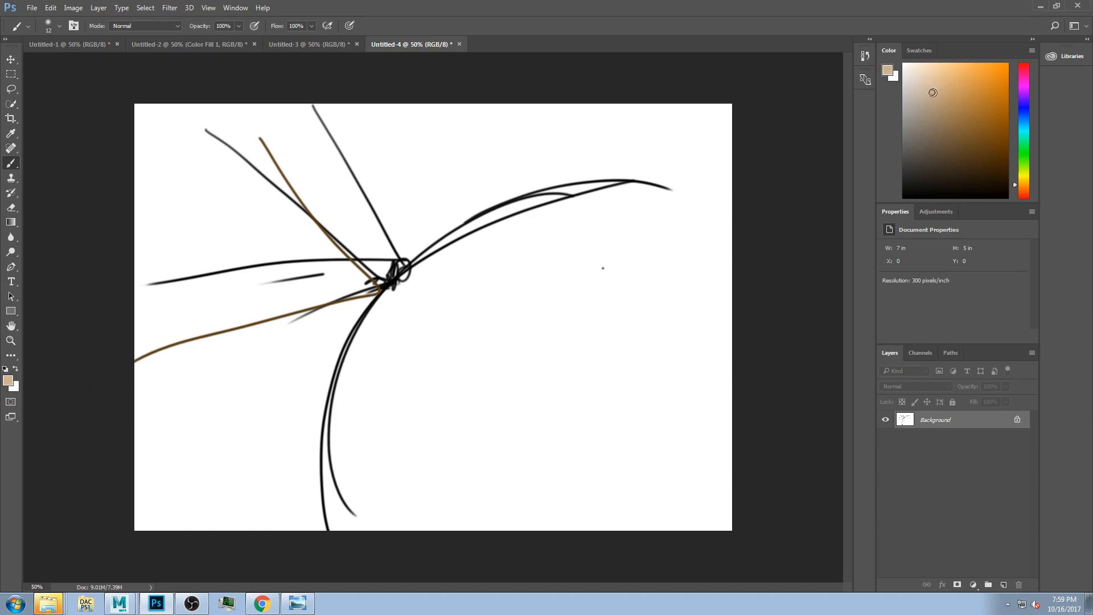
click(994, 77)
drag(390, 277, 69, 397)
drag(390, 278, 66, 416)
click(903, 64)
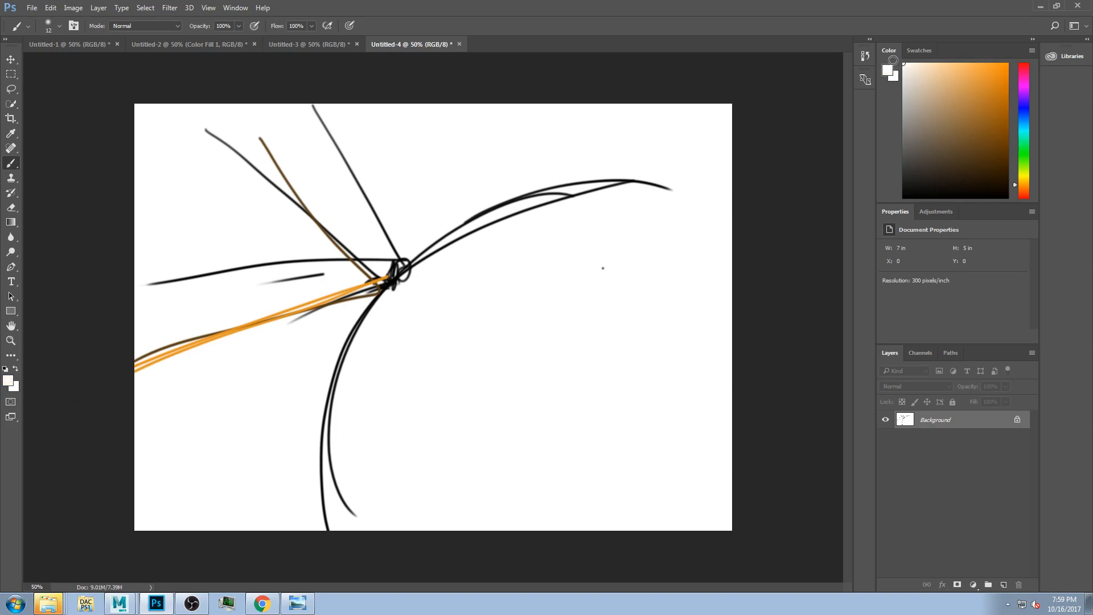
mouse_move(240, 133)
mouse_down()
mouse_move(369, 297)
mouse_move(93, 305)
mouse_up()
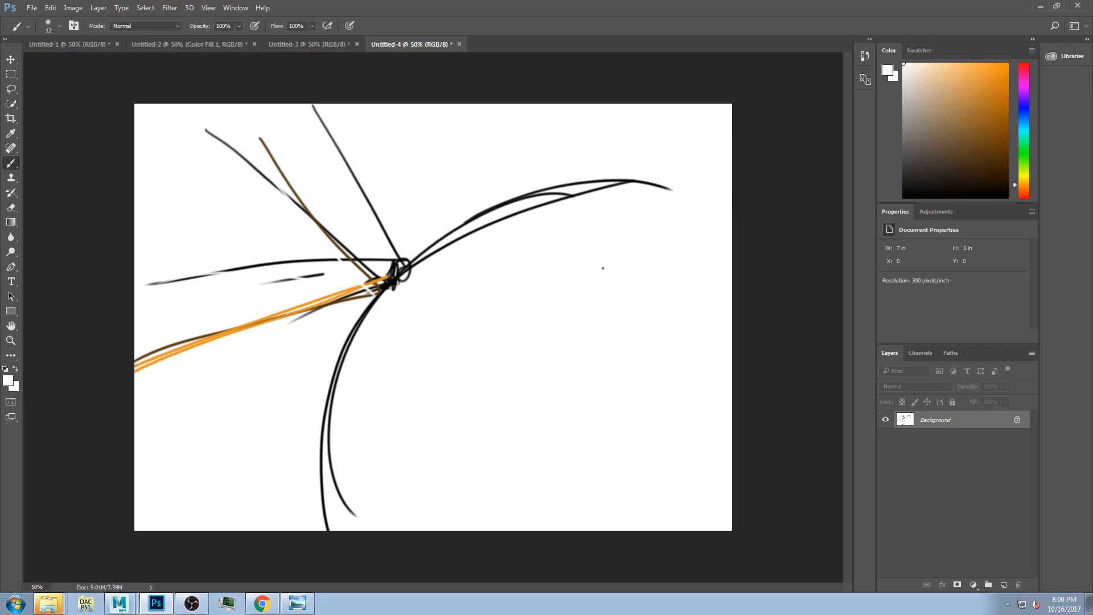
Step: Back in Maya, move the Hypershade fully into view, create an aiStandardSurface material in the empty graph, and recheck the 05_Metal_06 photo
click(117, 605)
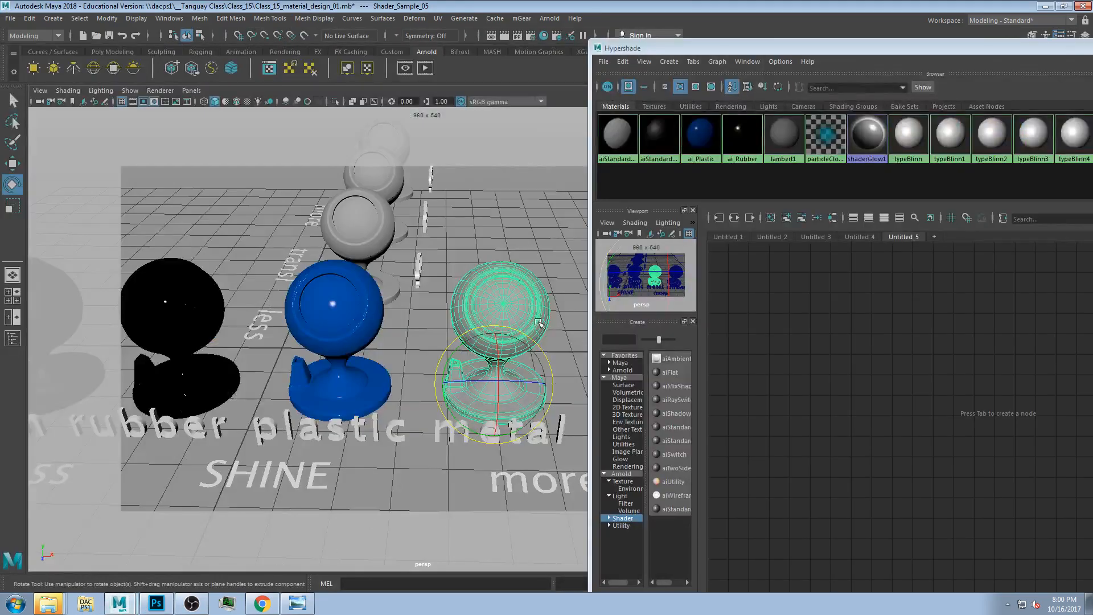
drag(760, 48, 237, 13)
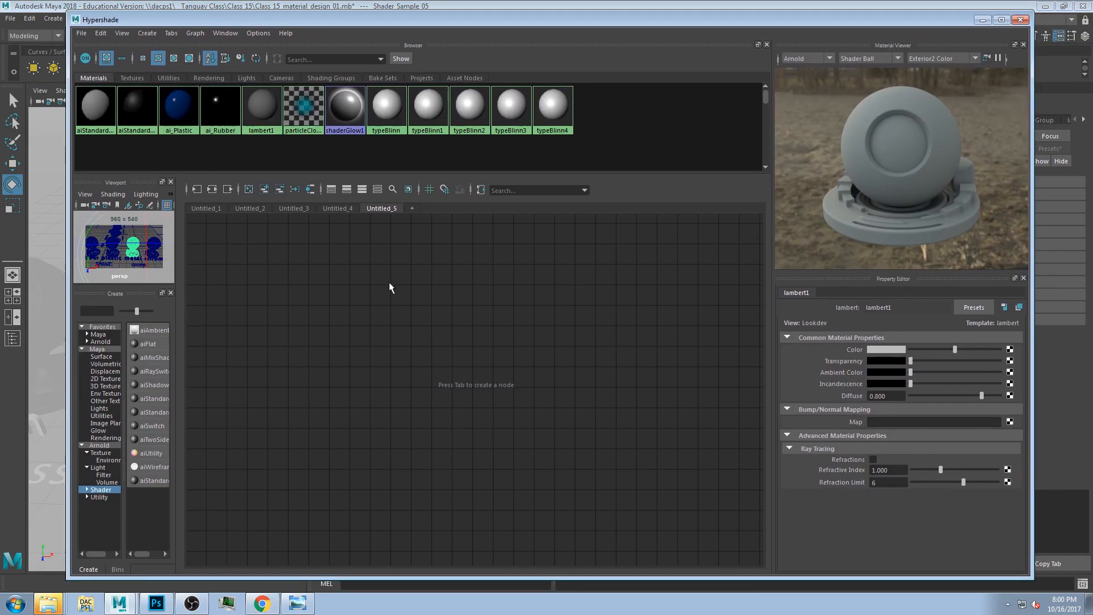
click(155, 412)
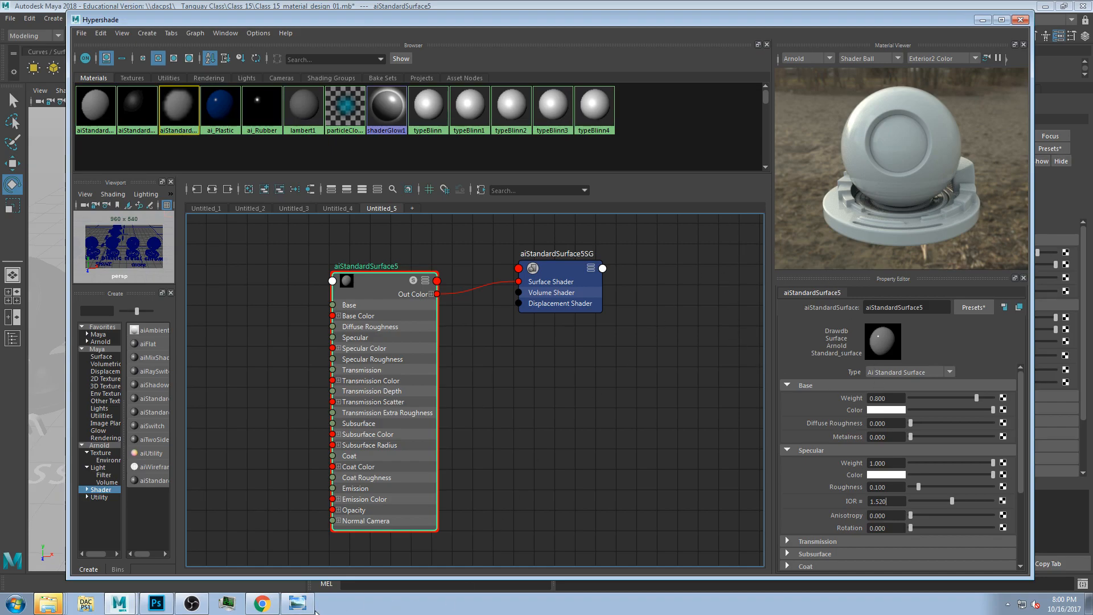
click(297, 603)
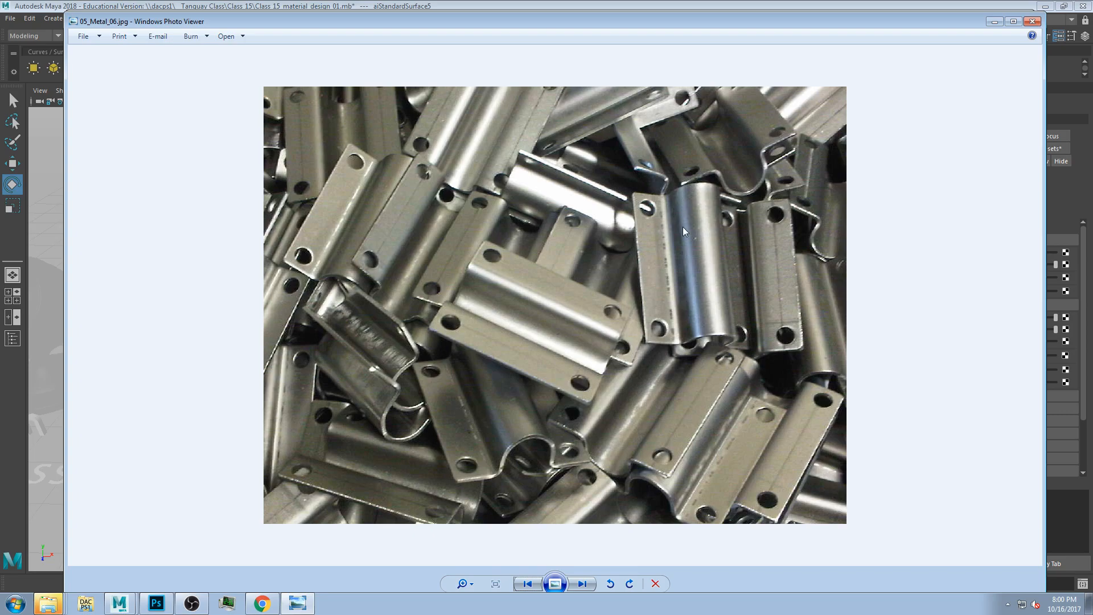
Step: Back in the Maya Hypershade, set aiStandardSurface5's base weight to 0, specular IOR to about 2.447 and specular roughness to 0.25
click(614, 2)
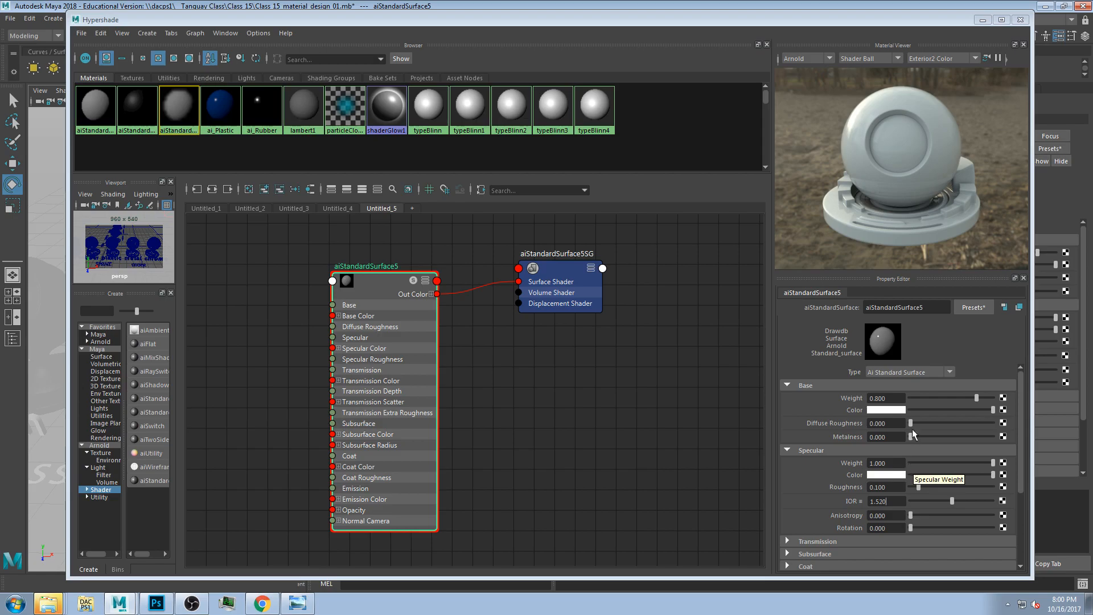
click(915, 398)
drag(893, 398, 895, 400)
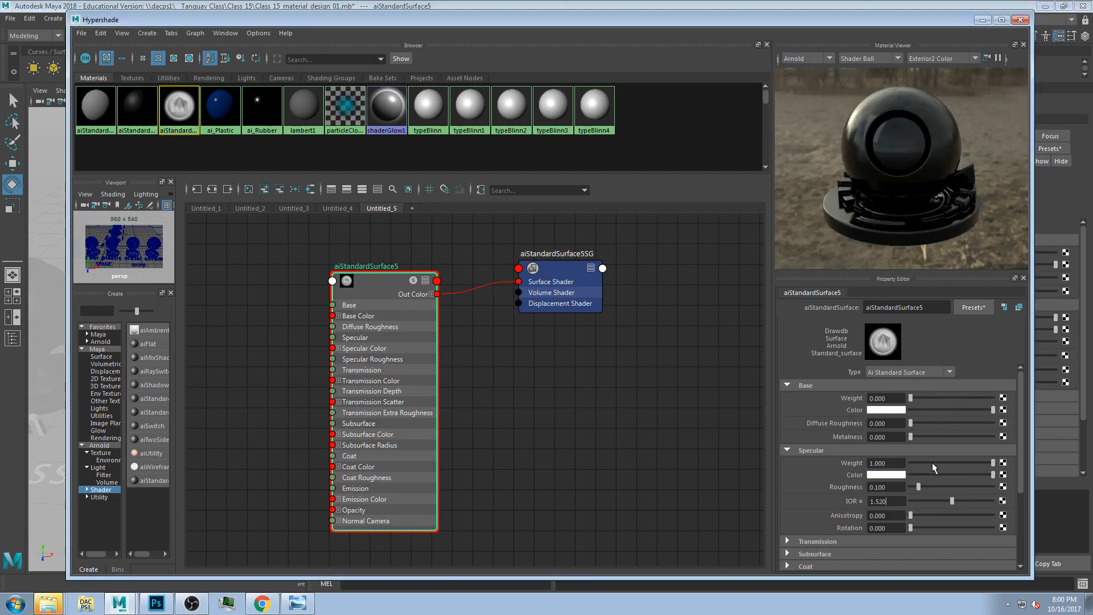
drag(963, 500, 977, 500)
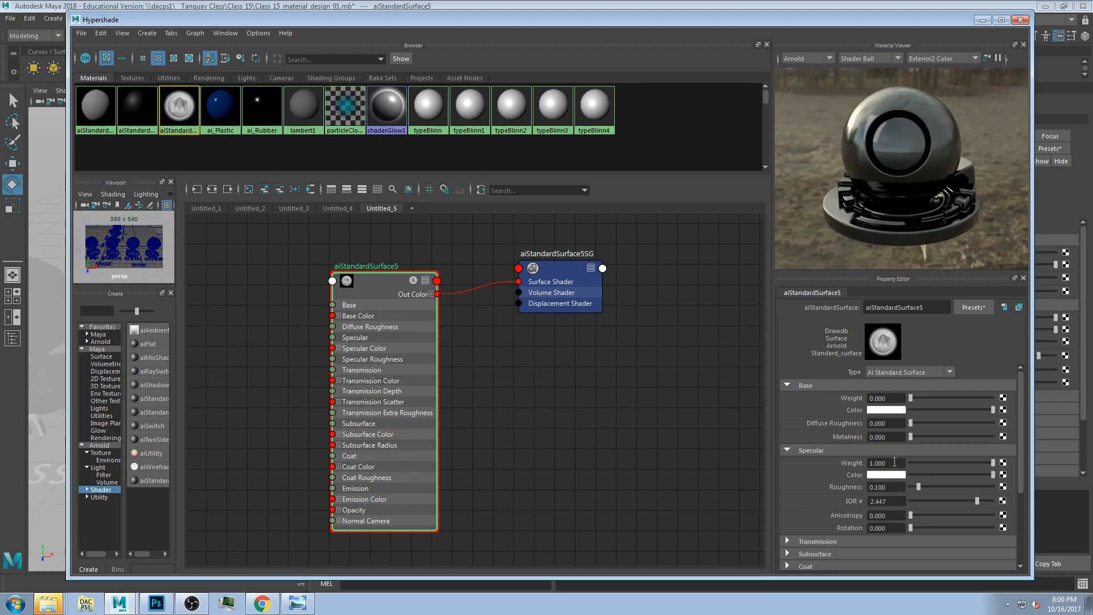
click(885, 487)
text(.25)
key(Return)
click(689, 398)
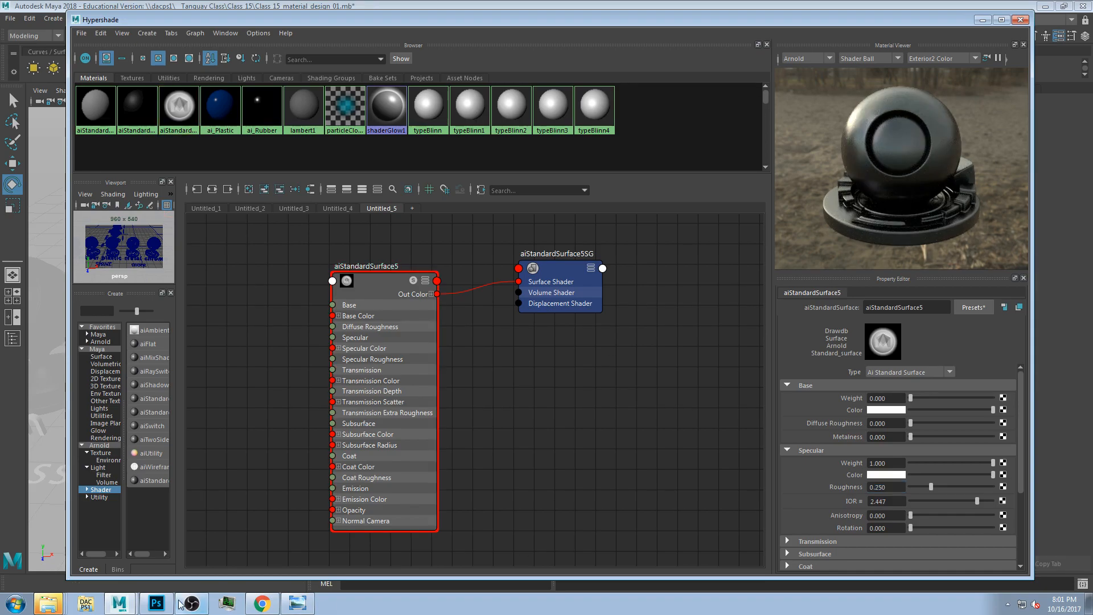
Step: Compare the material preview with the 05_Metal_06 photo, try specular roughness 0.3, and settle on roughness 0.27 with IOR about 2.915
click(297, 603)
drag(853, 23, 872, 287)
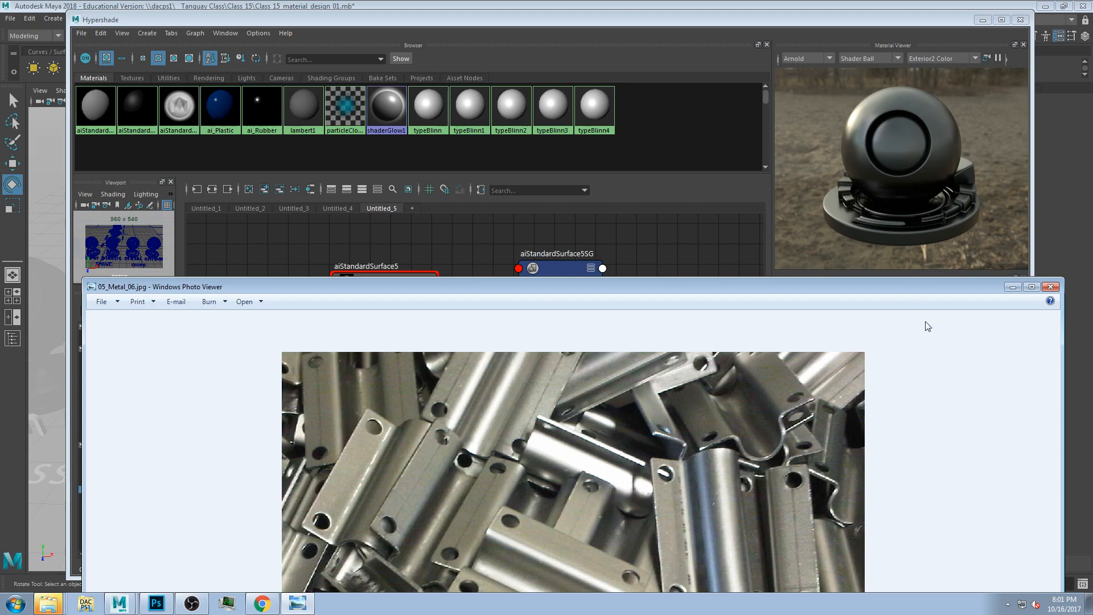
click(1013, 287)
click(887, 487)
text(.3)
key(Return)
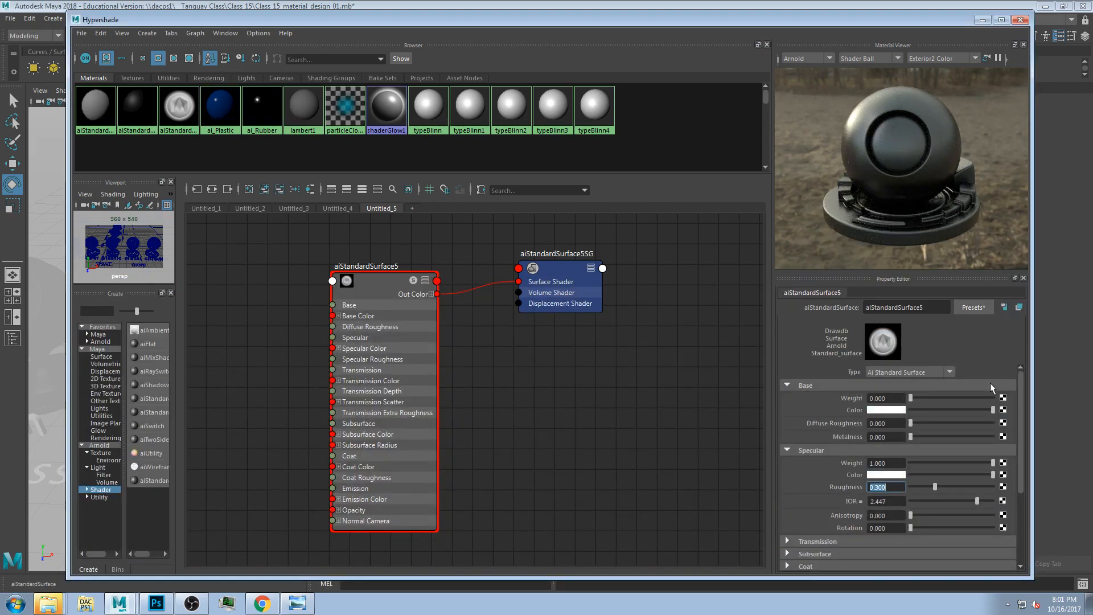
click(988, 500)
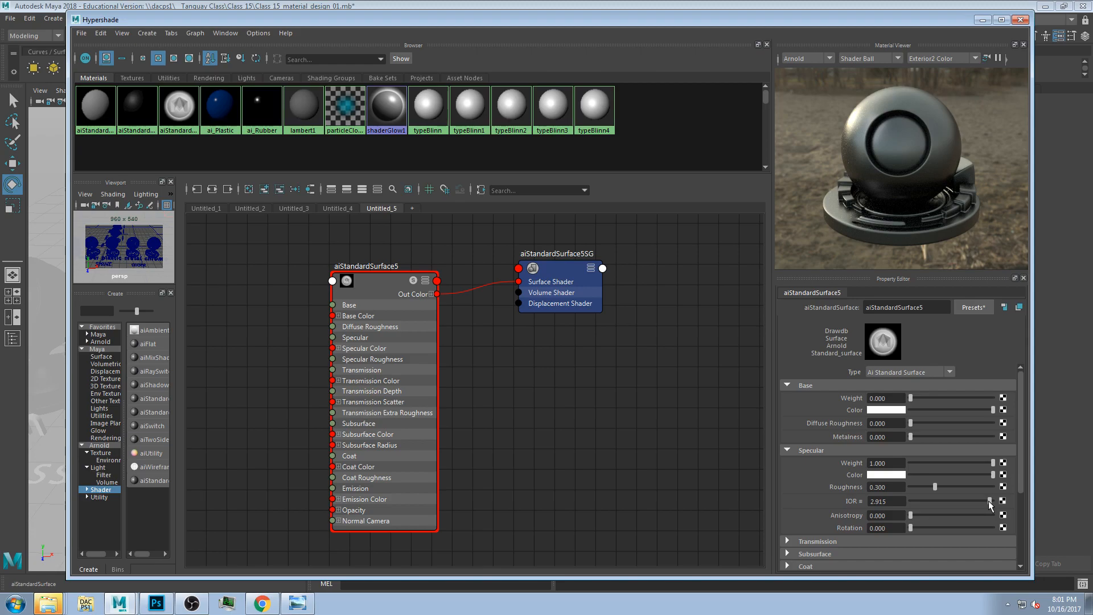
text(.27)
key(Return)
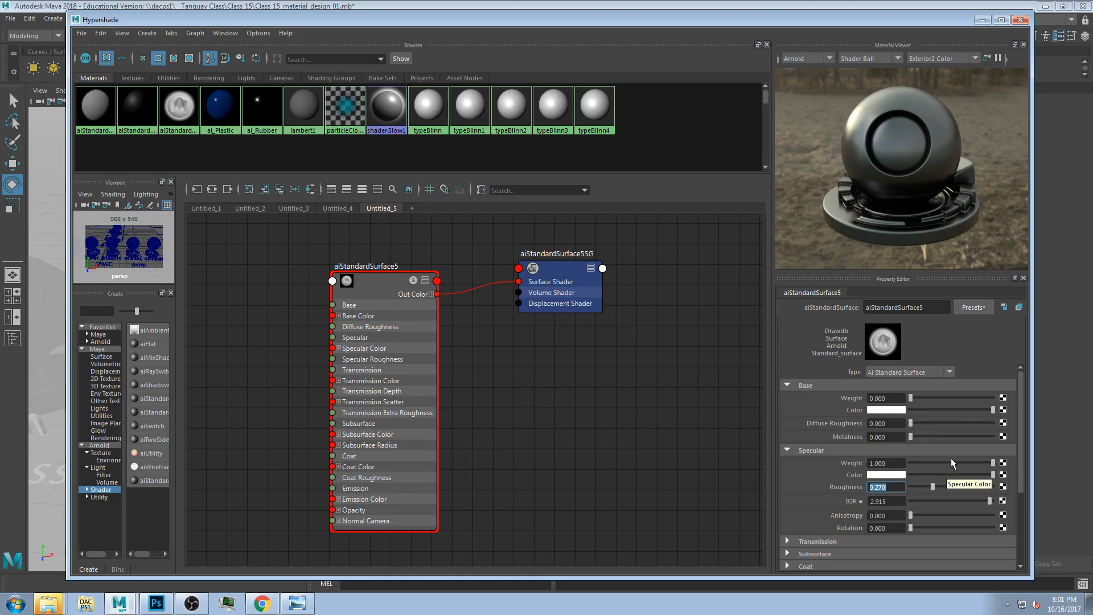
Step: Set the specular weight to 0 and the base weight to about 0.427, and recheck the 05_Metal_06 photo for its base color
drag(993, 463, 899, 467)
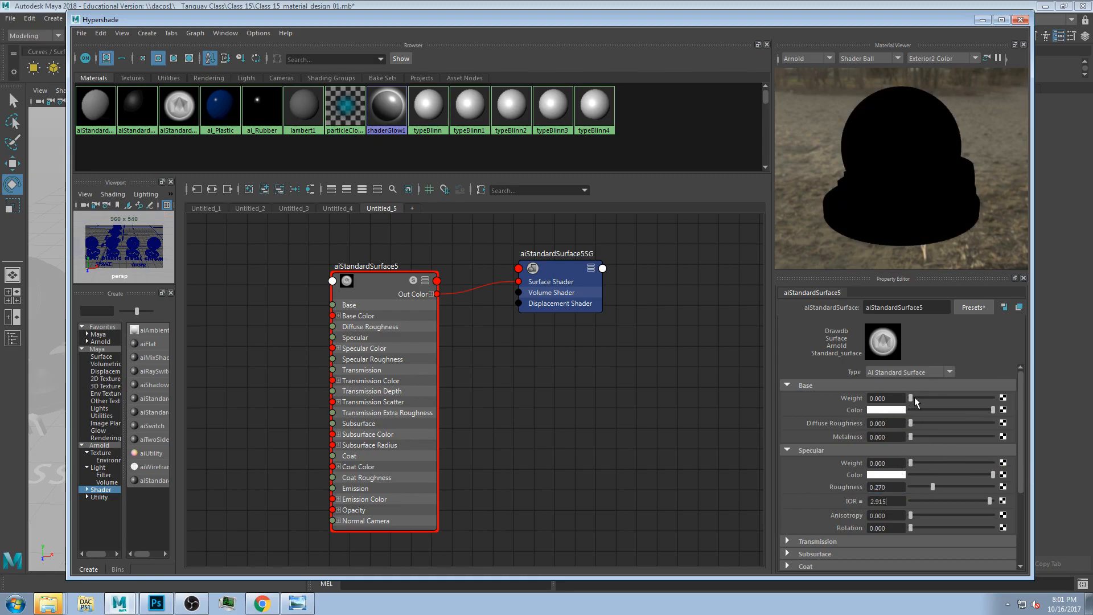
drag(913, 398, 945, 395)
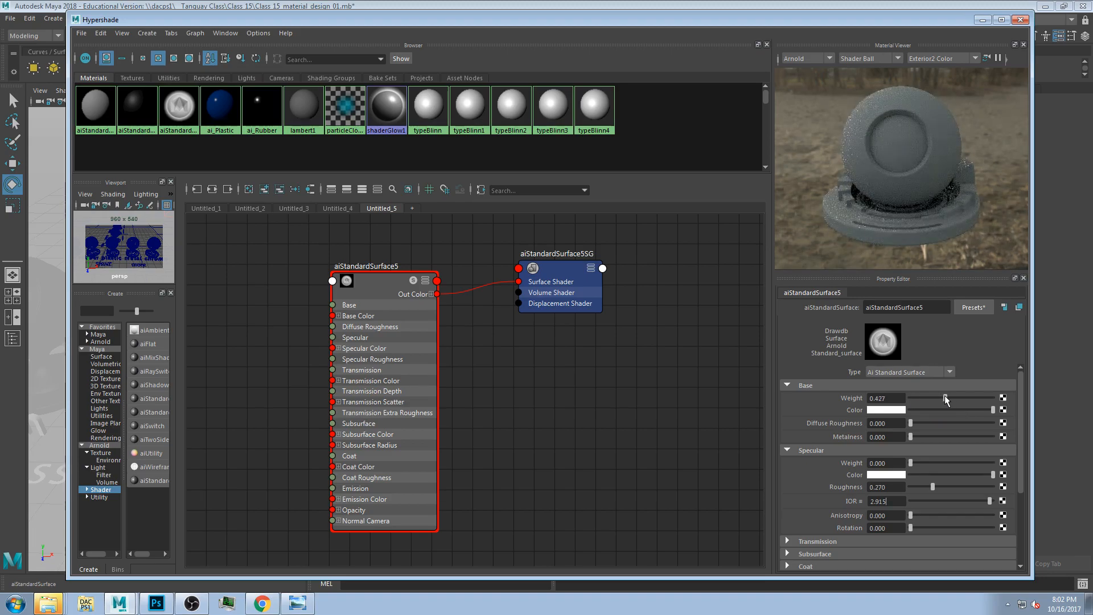
click(896, 410)
click(296, 605)
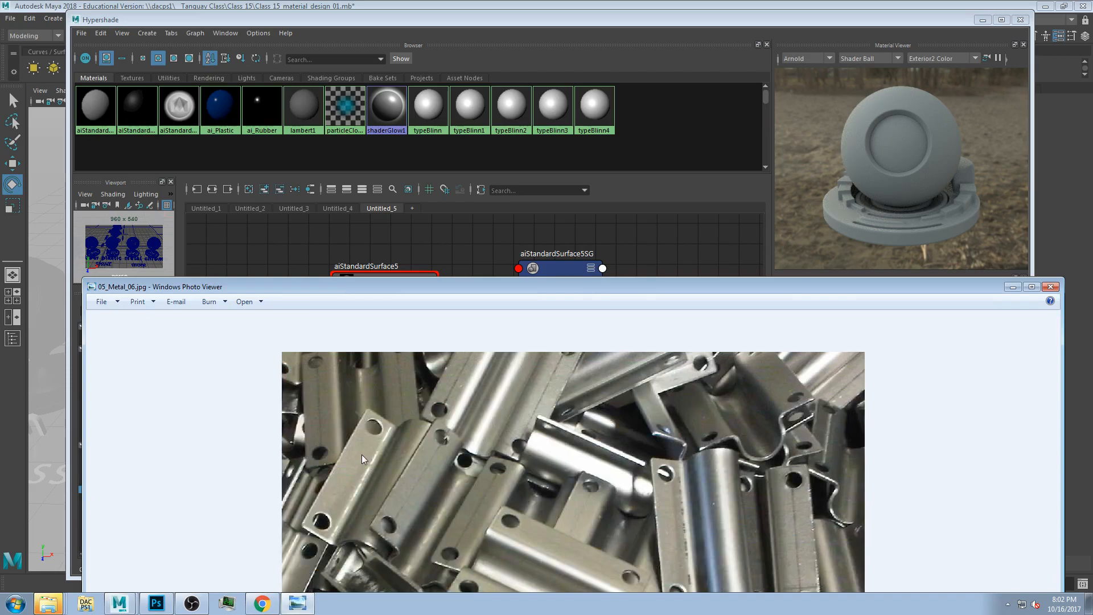
drag(449, 286, 454, 144)
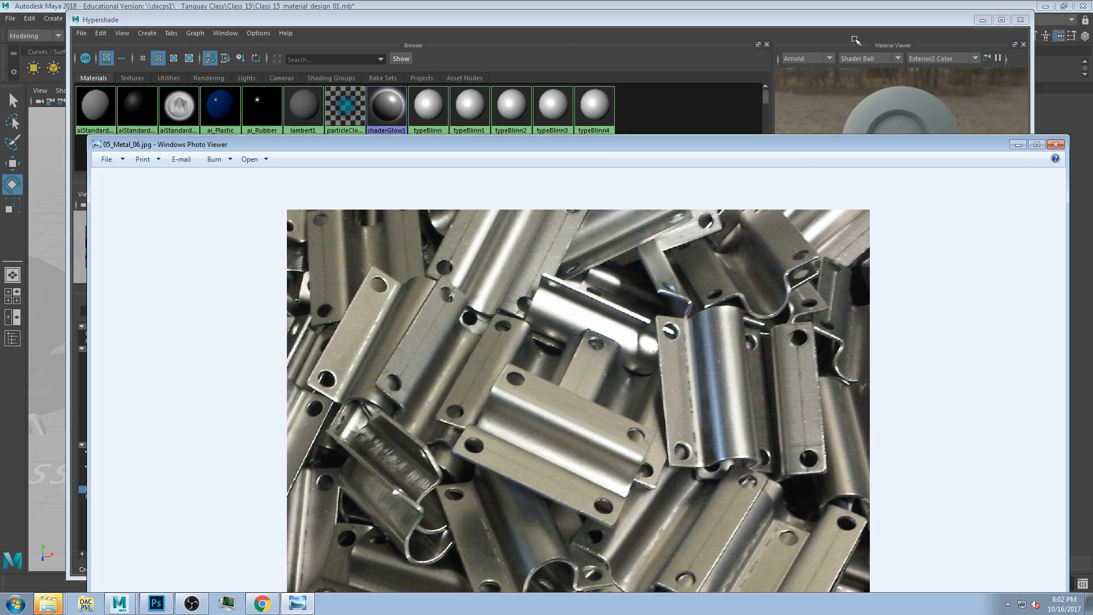
drag(879, 147, 875, 198)
click(874, 21)
Step: Set the base color to a neutral grey with value 0.187, the base weight to about 0.664 and the metalness to about 0.853
click(899, 412)
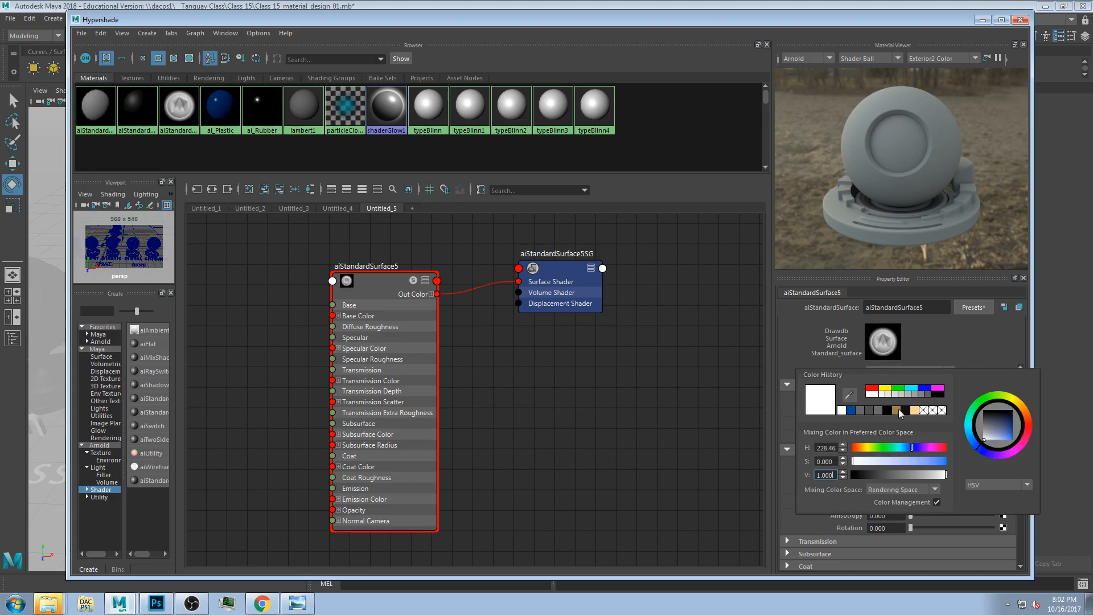
click(897, 473)
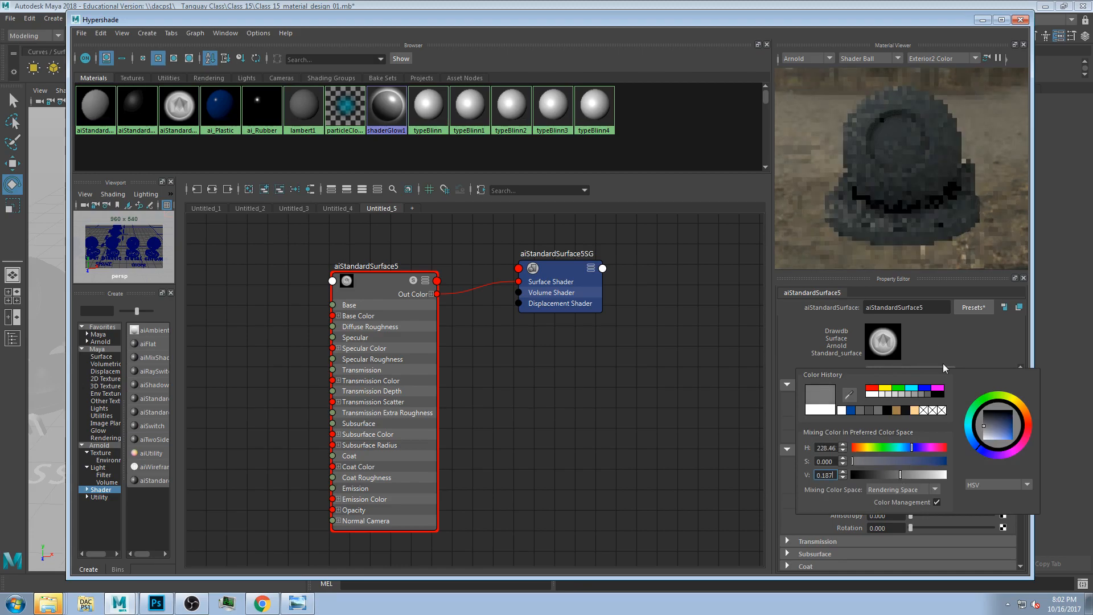
drag(954, 398, 965, 398)
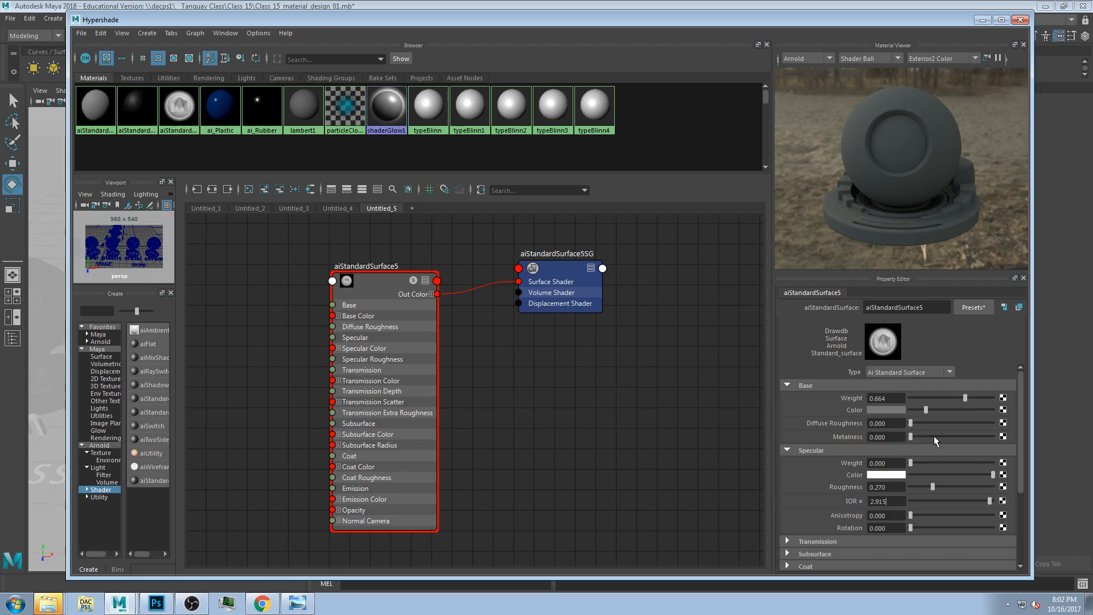
drag(911, 437, 979, 435)
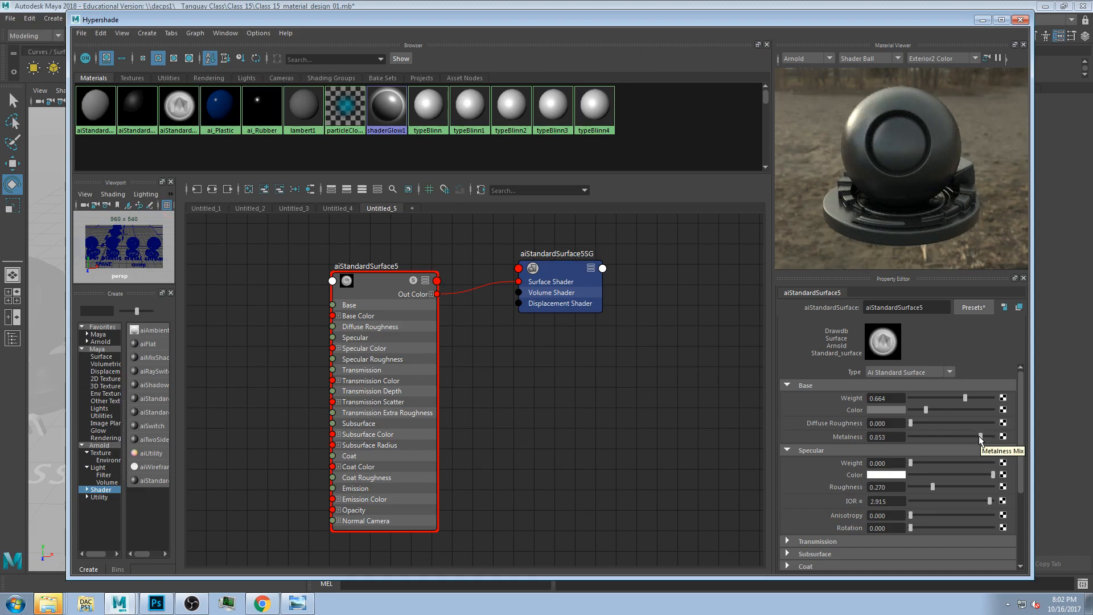
Step: In the Photoshop sketch, brush a white stroke over the curve, add black rays meeting at its contact spot, and circle that spot
click(298, 605)
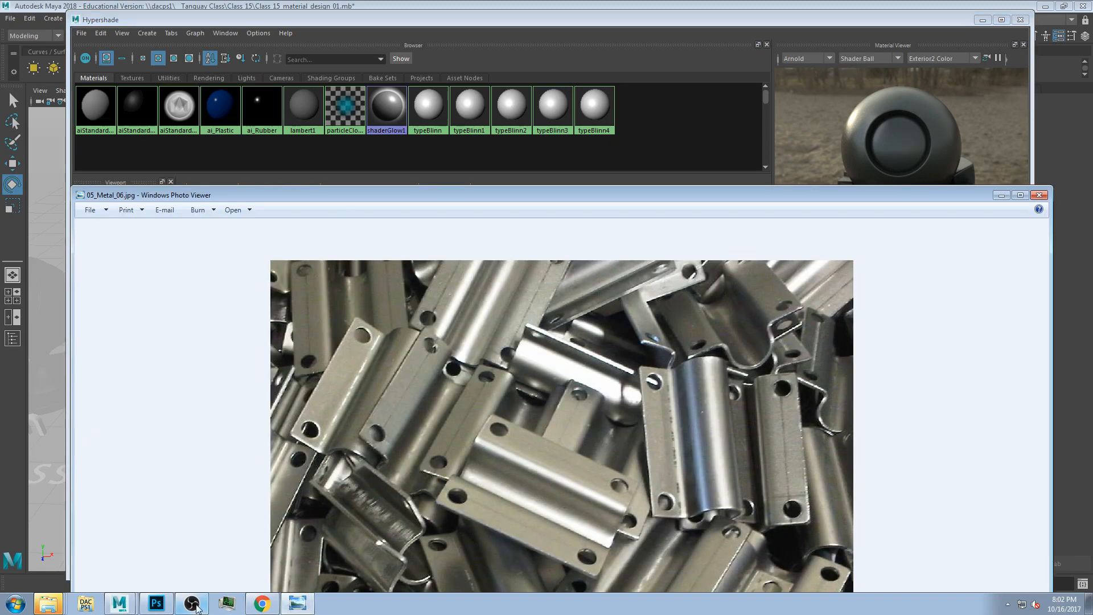
click(155, 604)
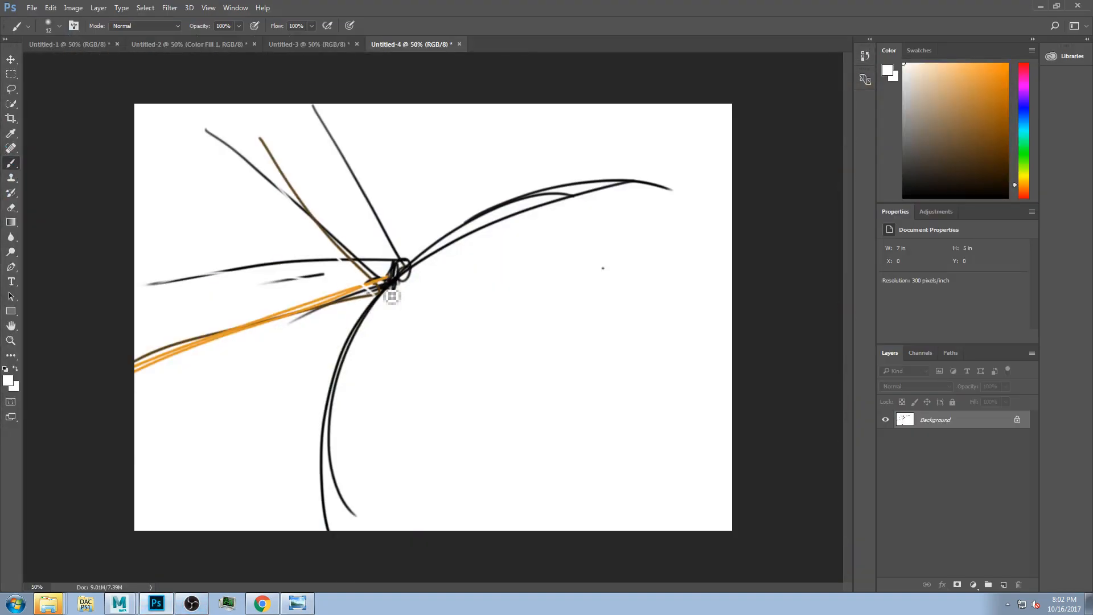
drag(653, 178, 385, 293)
key(d)
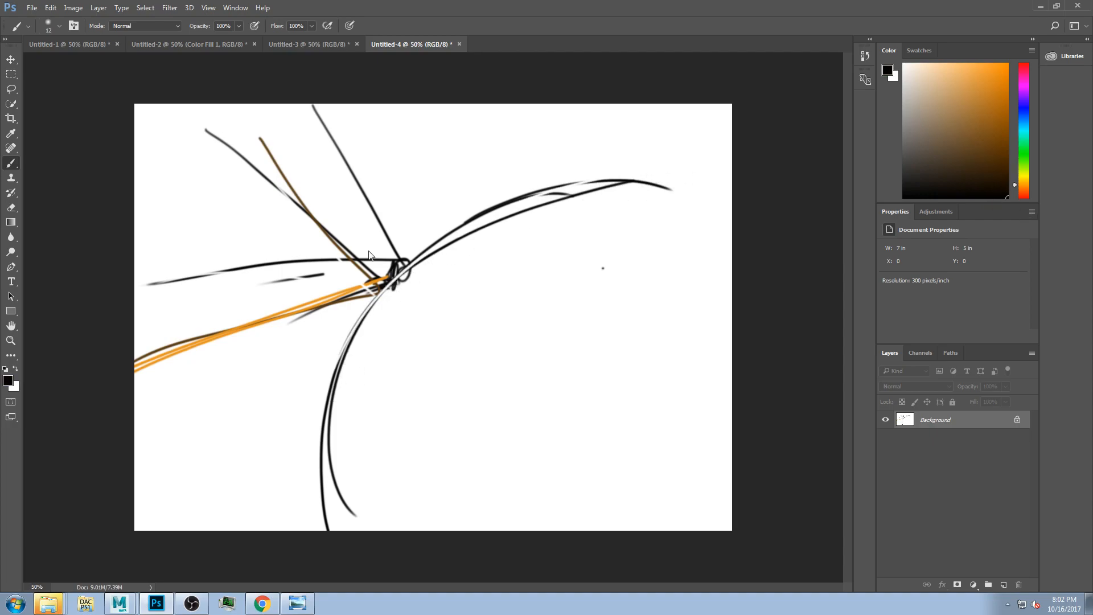
drag(239, 109, 393, 268)
mouse_move(222, 240)
mouse_down()
mouse_move(285, 261)
mouse_move(398, 264)
mouse_up()
mouse_move(278, 124)
mouse_down()
mouse_move(401, 284)
mouse_move(230, 407)
mouse_up()
drag(392, 284, 413, 307)
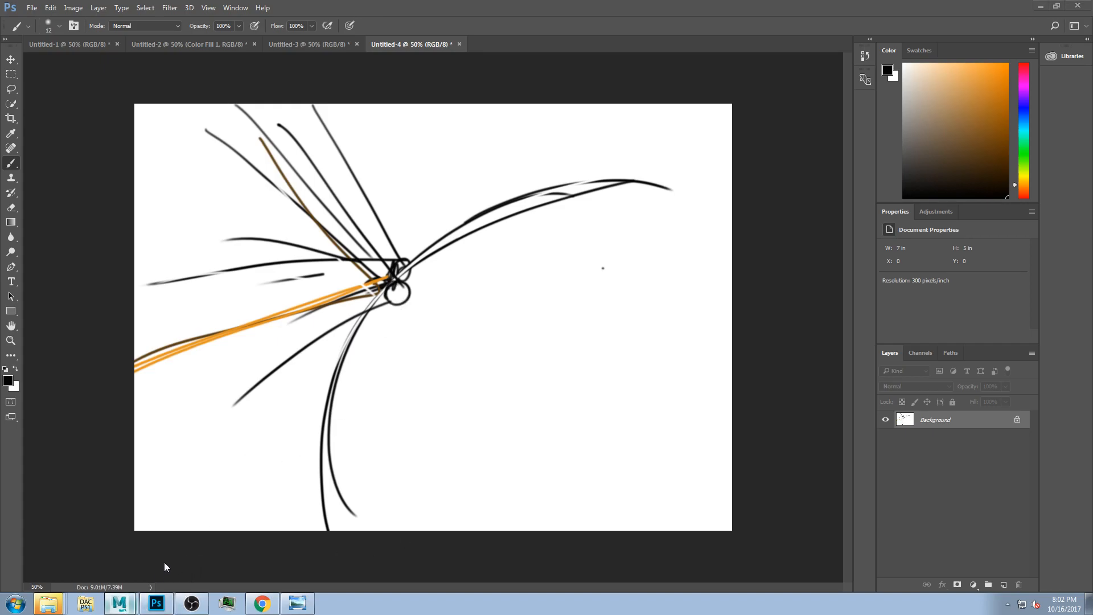
Step: Back in Maya, test the metalness at about 0.902, 0 and 0.916, and set it to about 0.657
click(119, 603)
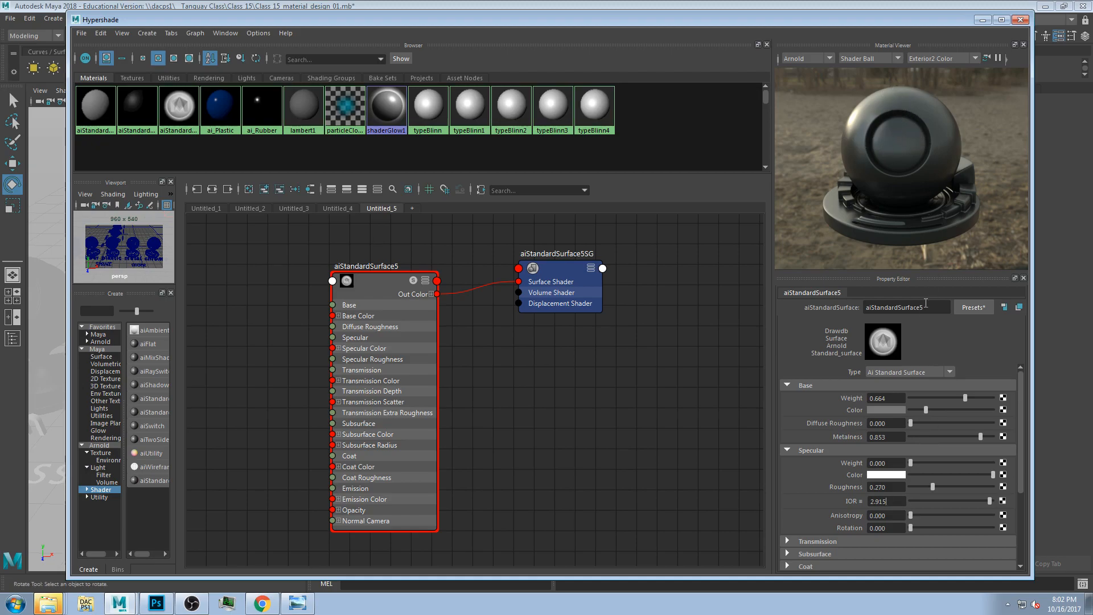
drag(981, 437, 984, 437)
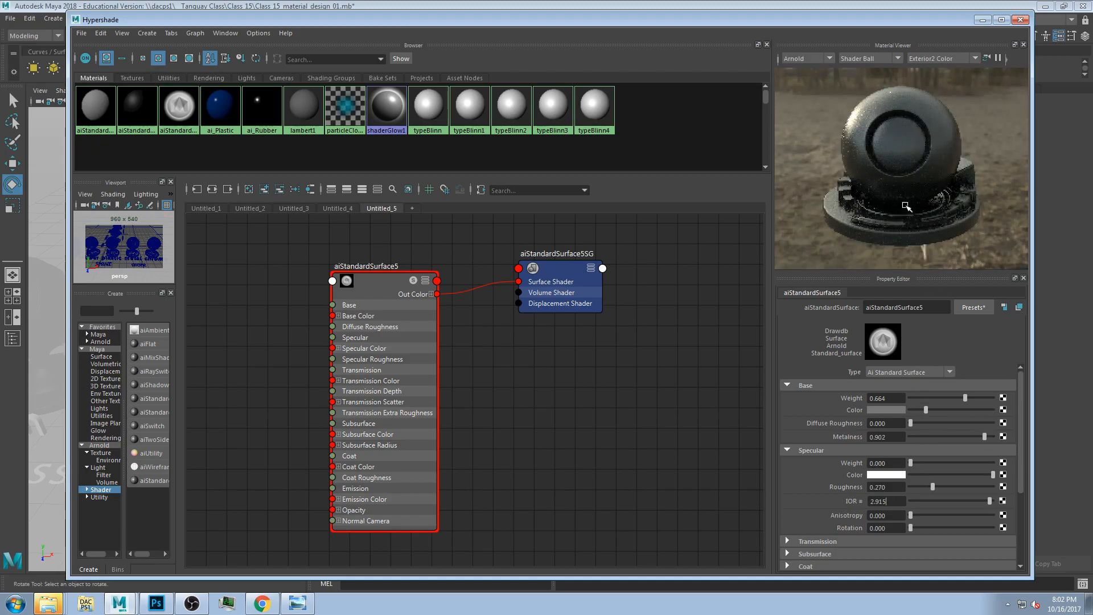
drag(914, 438, 901, 439)
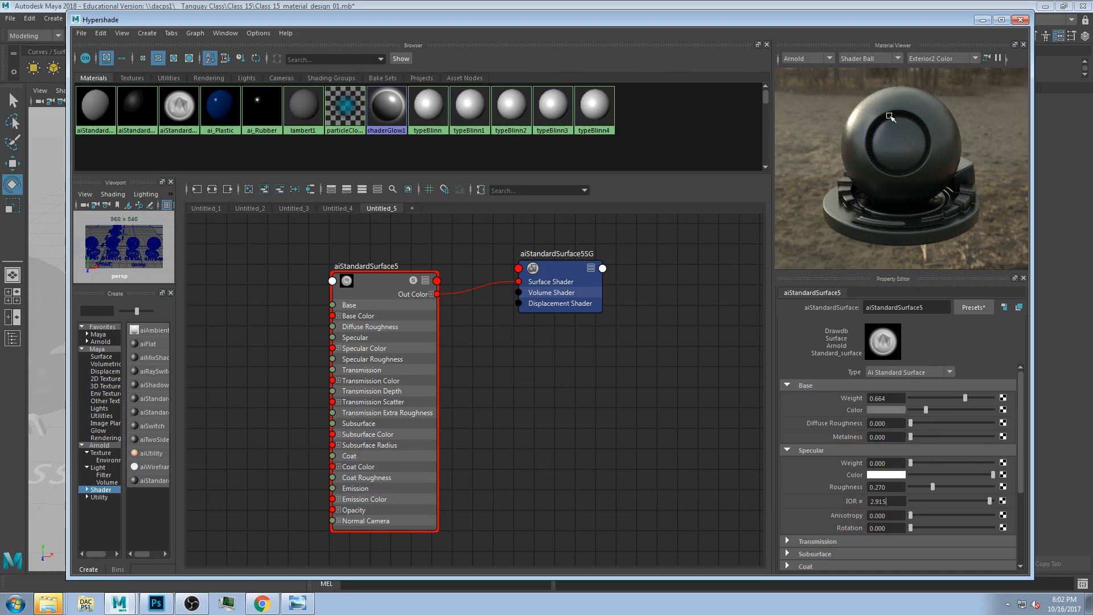
click(985, 437)
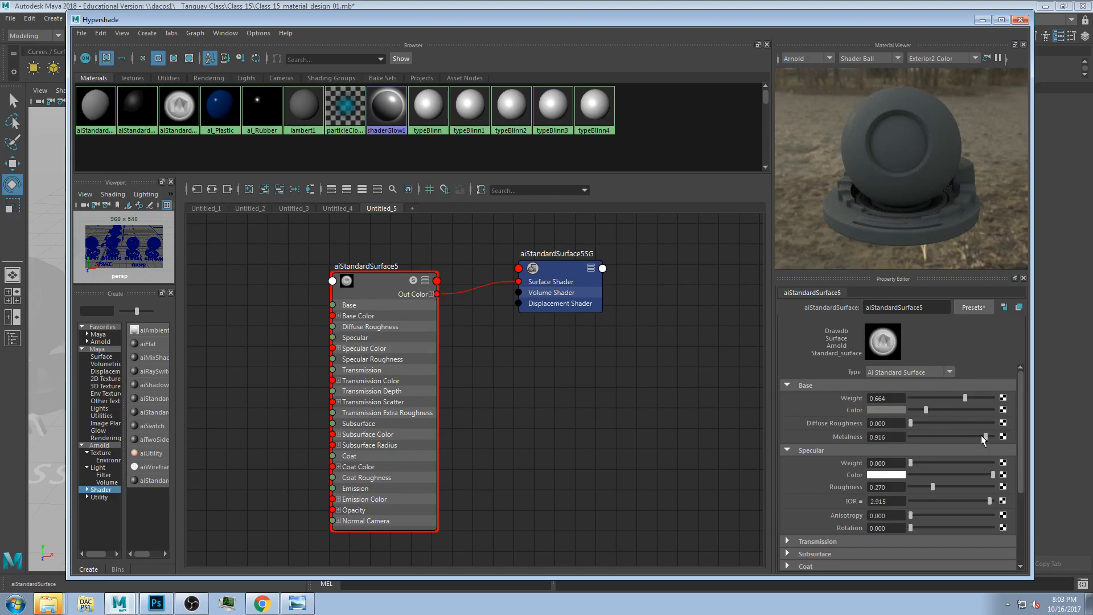
click(974, 437)
click(964, 436)
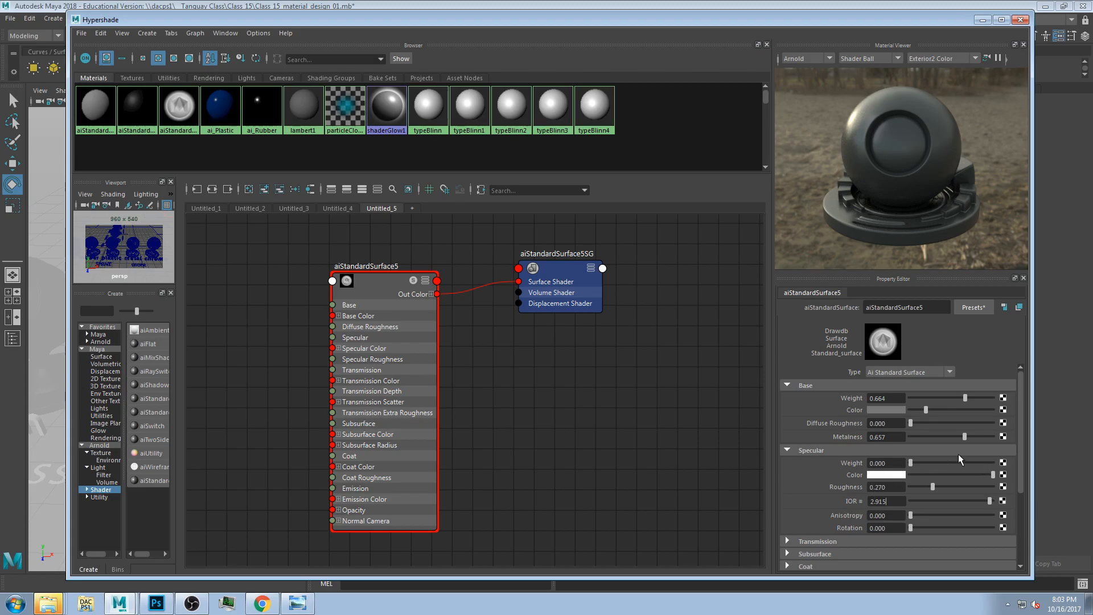
Step: Set the specular weight to about 0.972 and base weight to about 0.825, and switch the Material Viewer environment to Interior1 Color
click(983, 463)
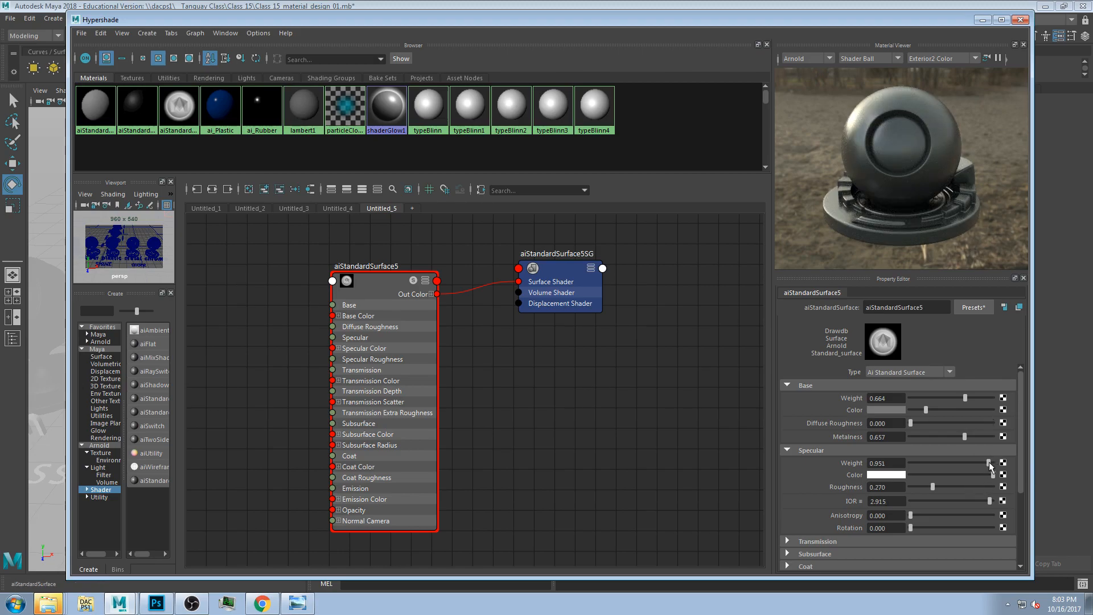
click(977, 397)
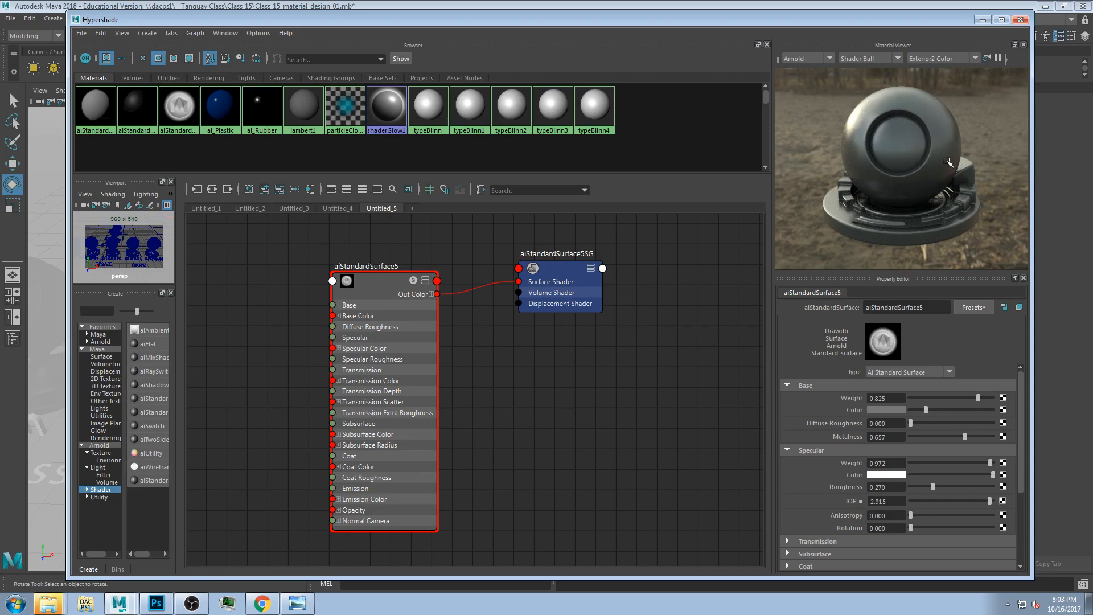
click(975, 59)
click(978, 60)
click(978, 59)
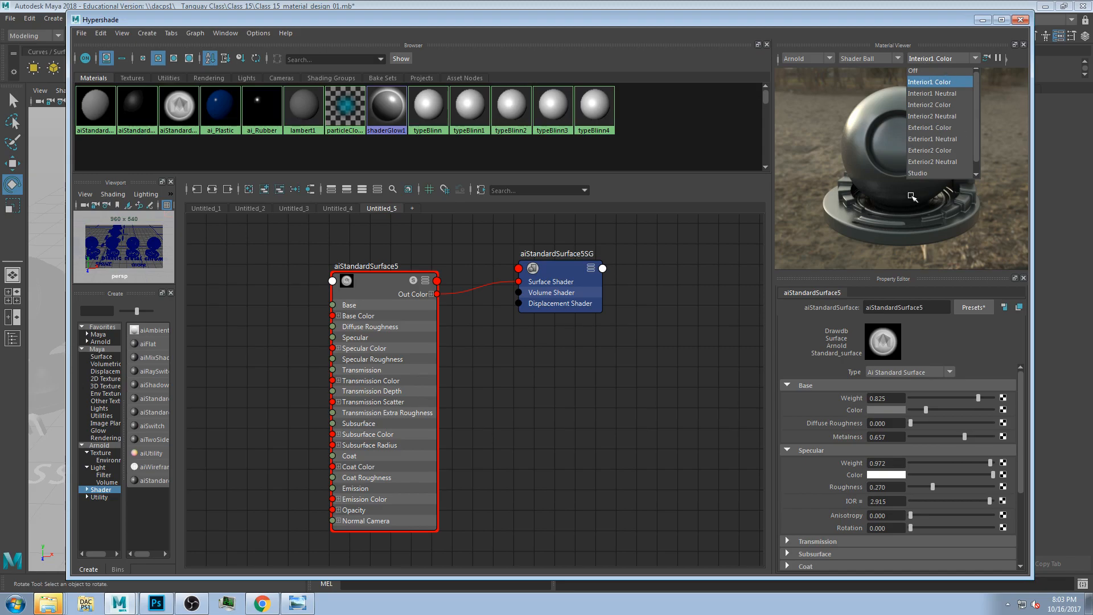
click(961, 221)
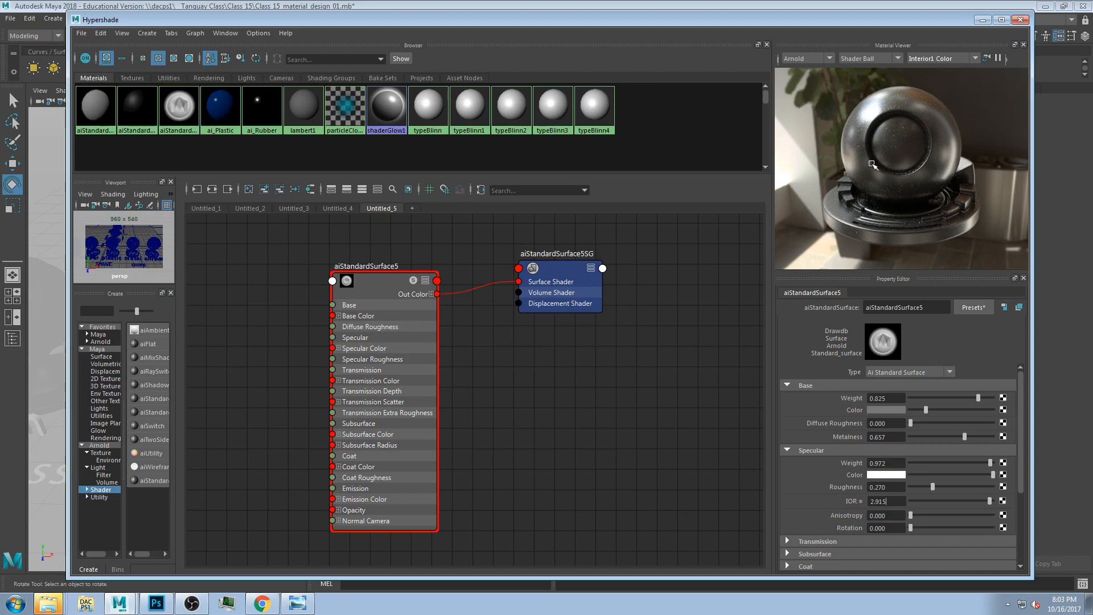
Step: Lighten the base color to a brighter grey, and compare the preview with the whole 05_Metal_06 photo
click(888, 410)
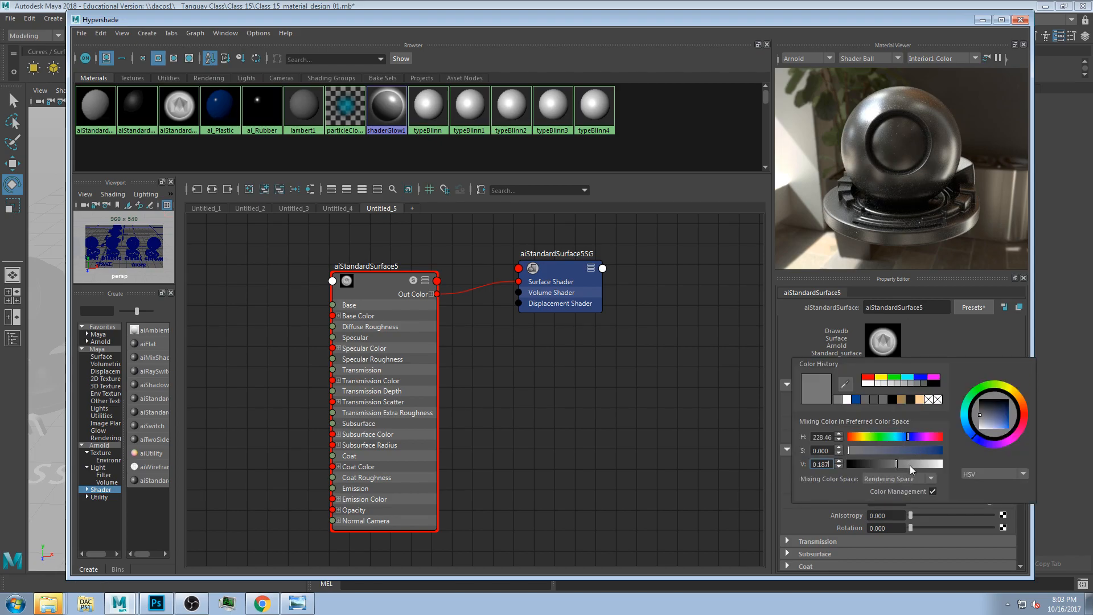
click(980, 424)
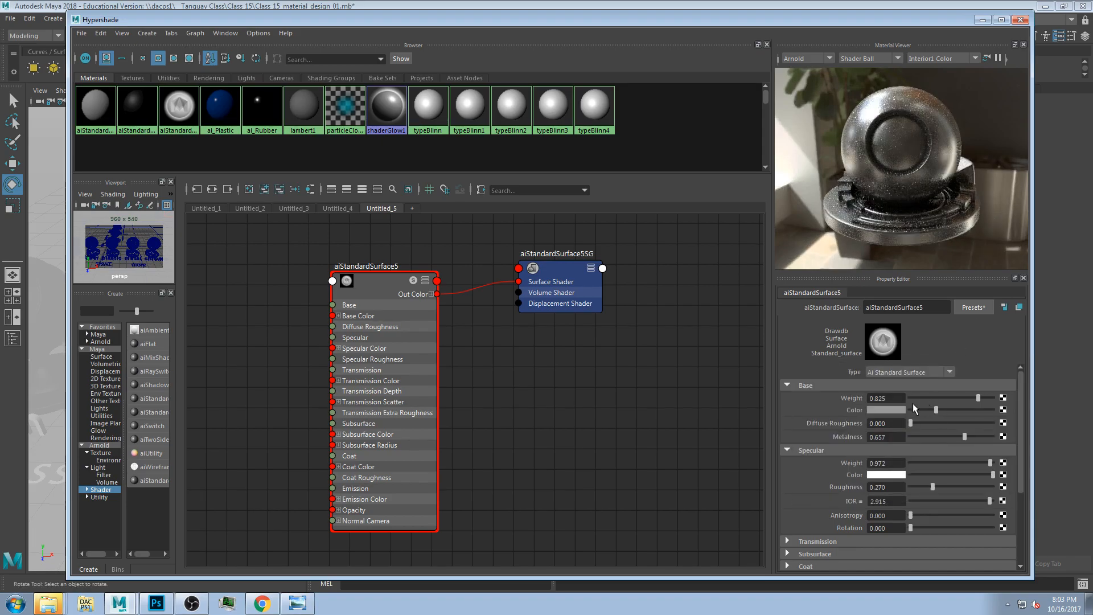
click(297, 604)
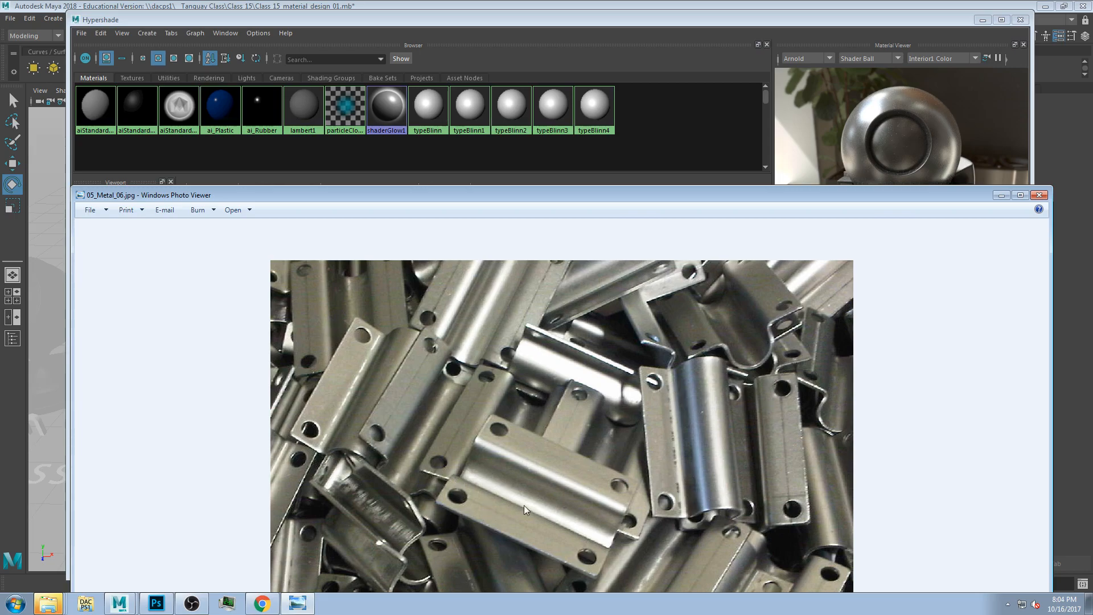
click(609, 18)
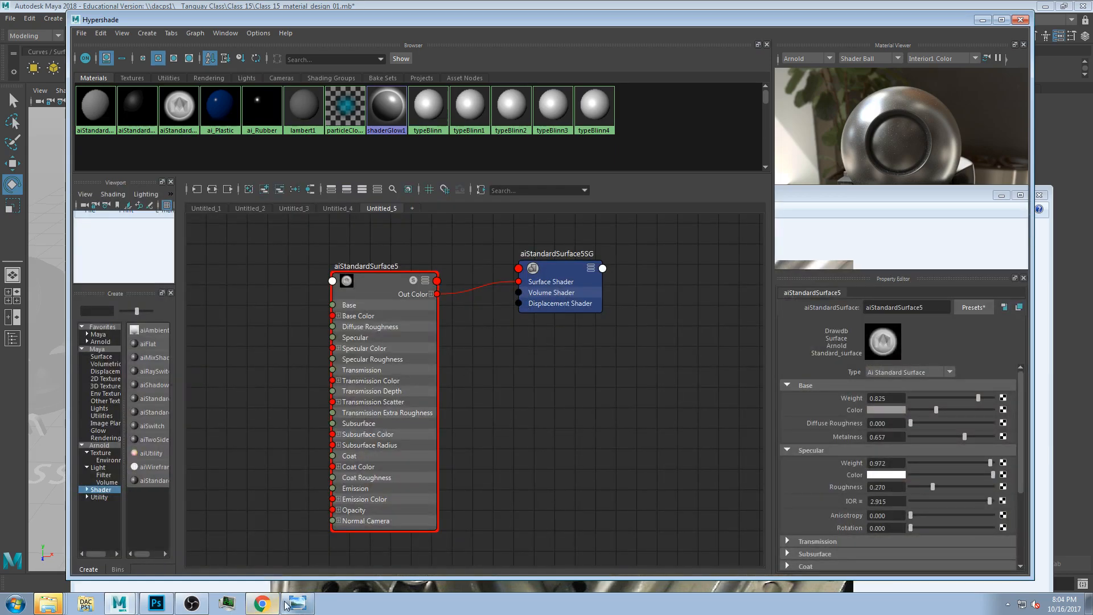
click(287, 604)
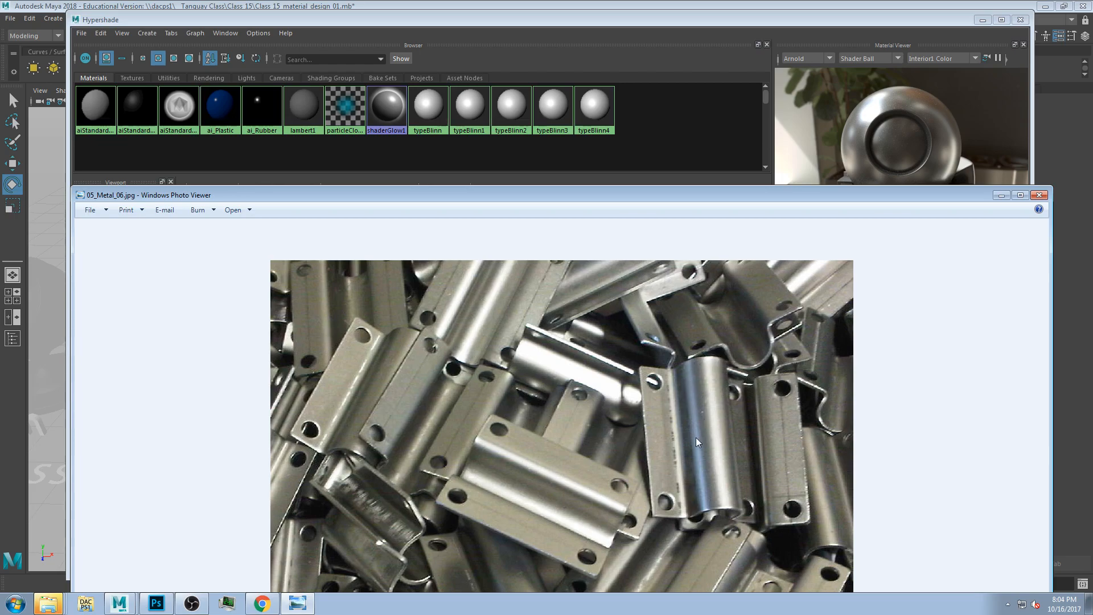
drag(510, 215, 517, 58)
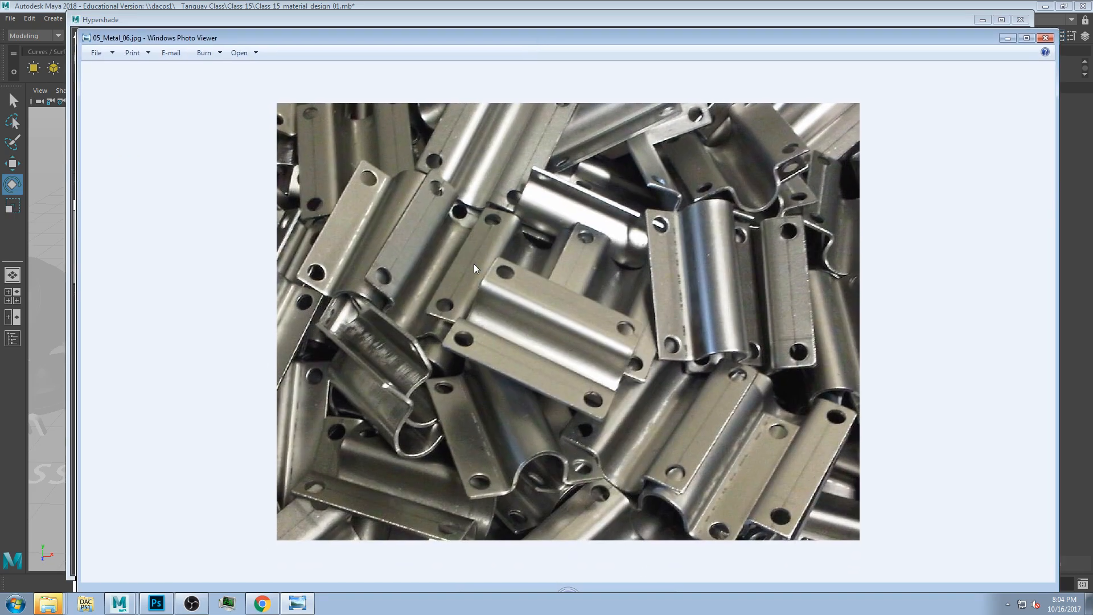
Step: Enlarge the 05_Metal_06 photo and examine the highlights on its curved brackets and the scratched piece
drag(284, 33, 274, 17)
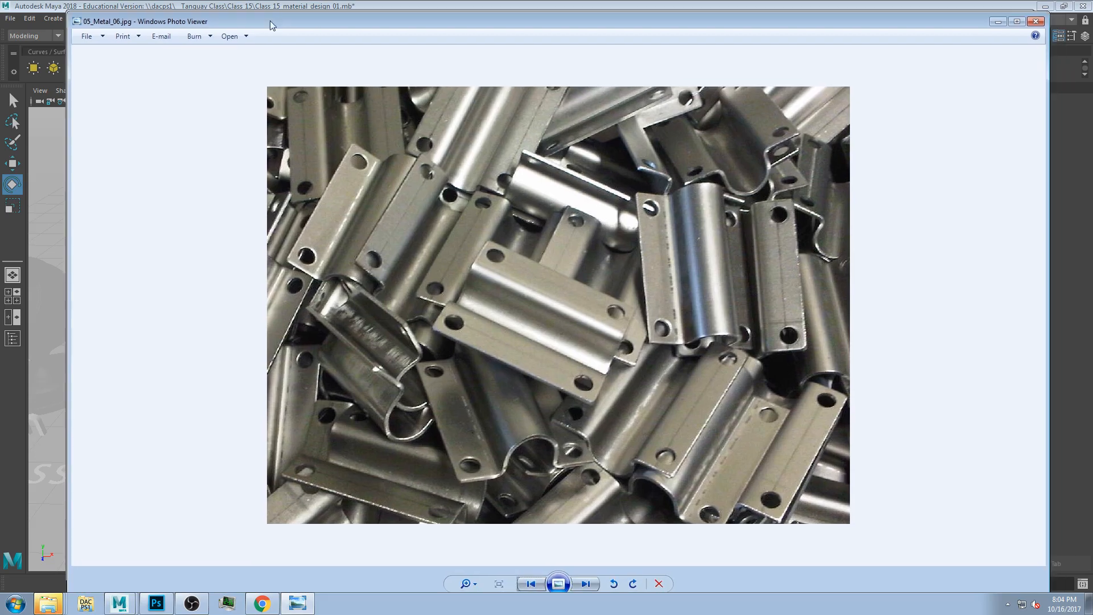
click(465, 584)
drag(477, 582, 479, 555)
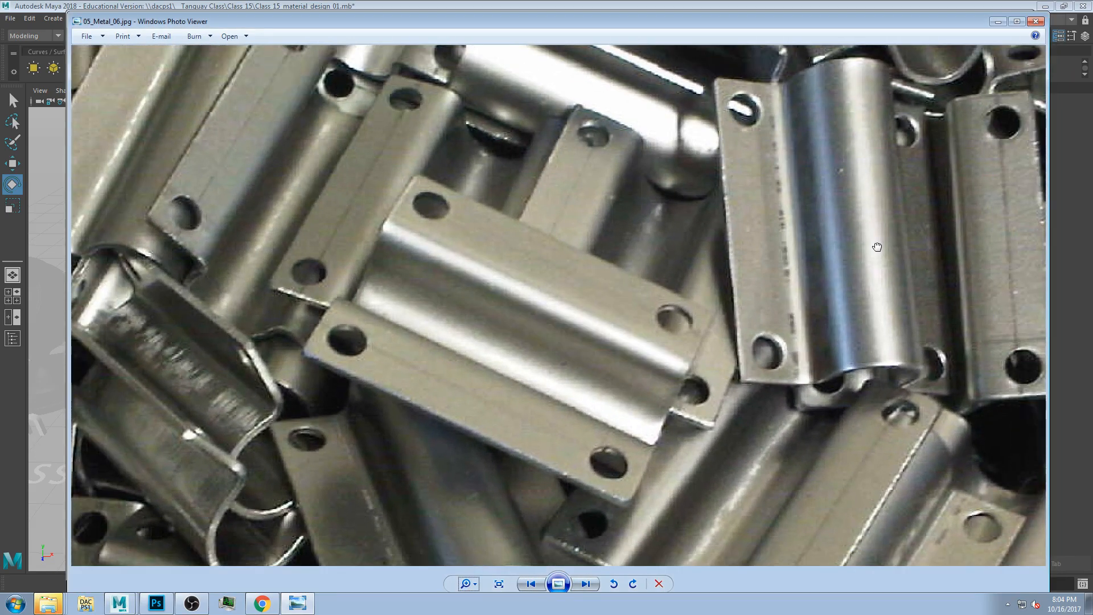
drag(642, 245, 540, 371)
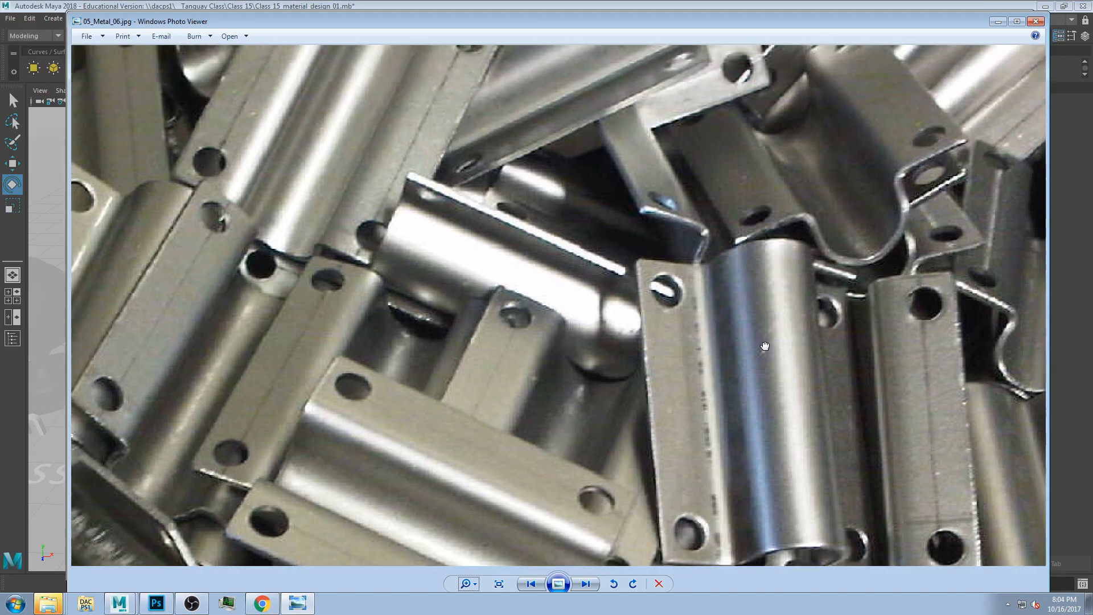
drag(738, 244, 762, 302)
drag(556, 306, 734, 140)
drag(604, 307, 624, 231)
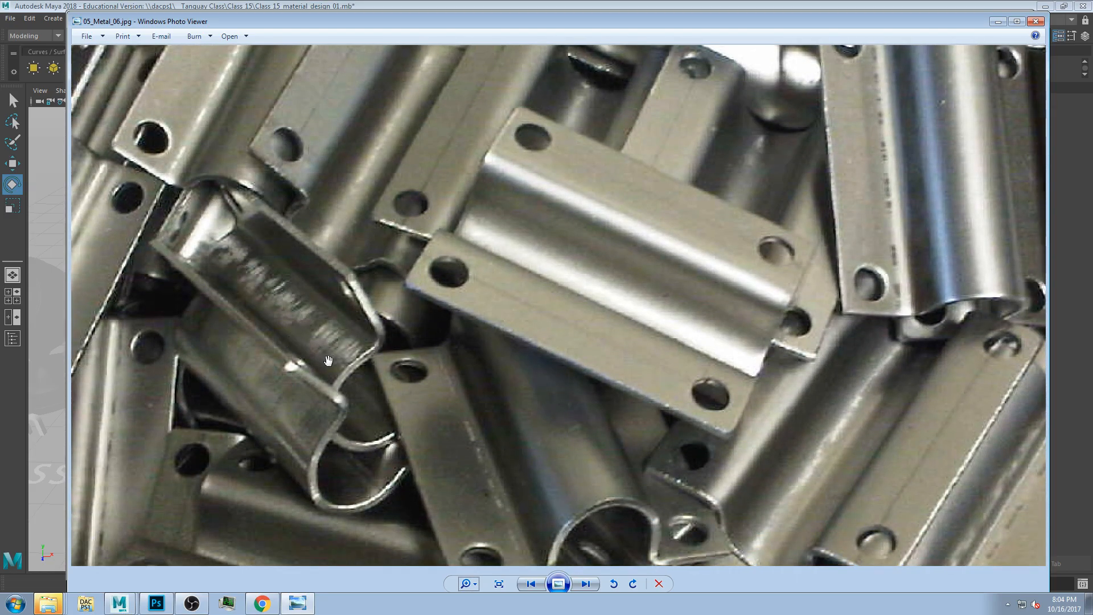
drag(350, 351, 379, 309)
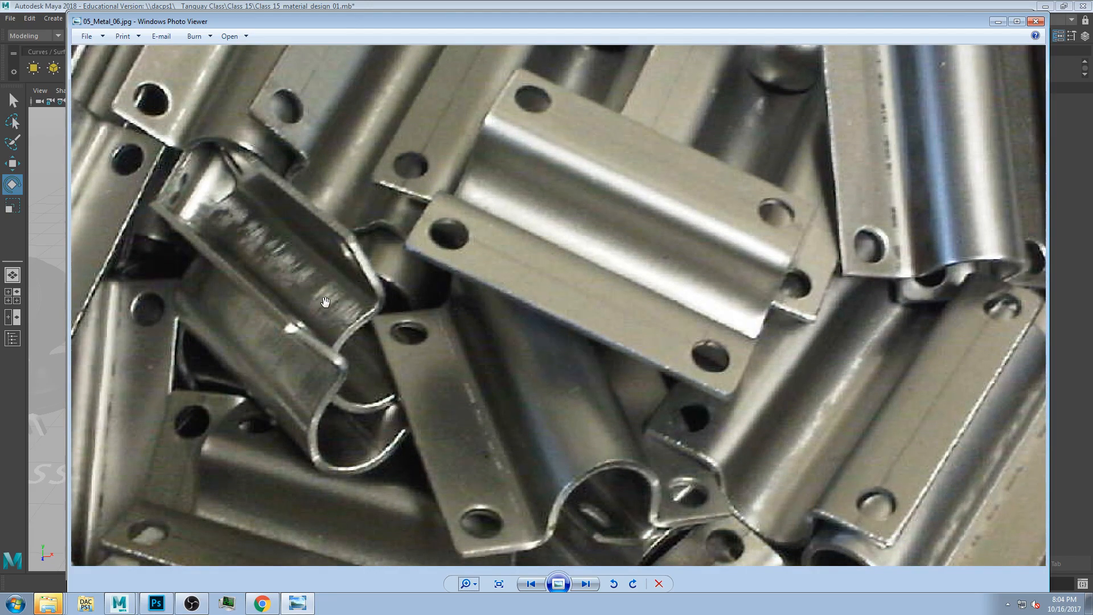
drag(421, 273, 508, 474)
drag(268, 243, 371, 293)
Step: Move the 05_Metal_06 photo beside the Material Viewer and compare its metal with the shader ball preview
drag(968, 22, 969, 225)
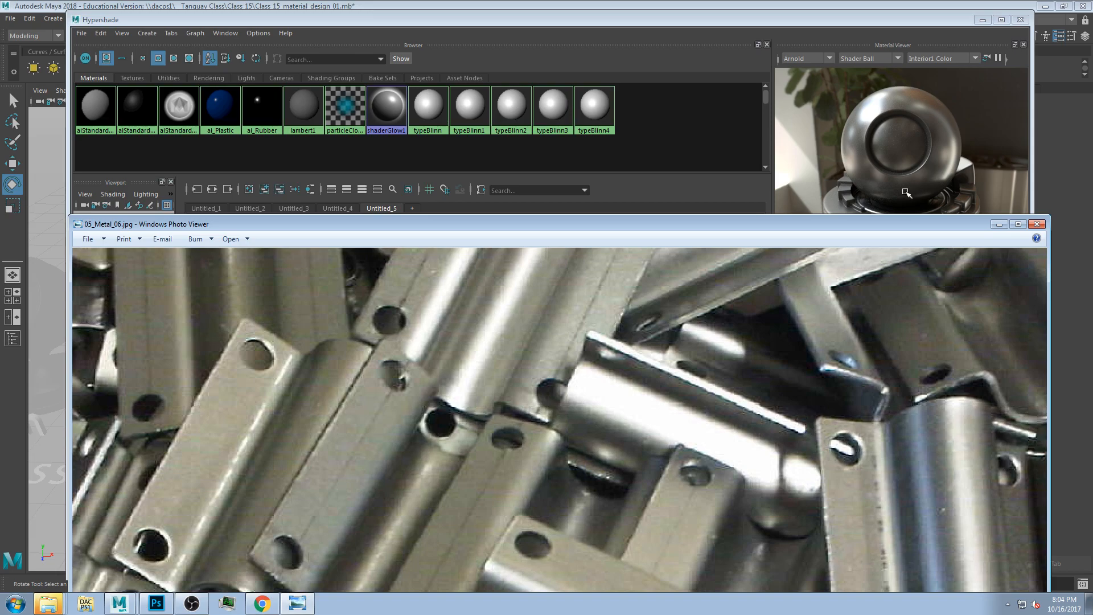
mouse_move(893, 221)
mouse_down()
mouse_move(885, 296)
mouse_move(897, 233)
mouse_up()
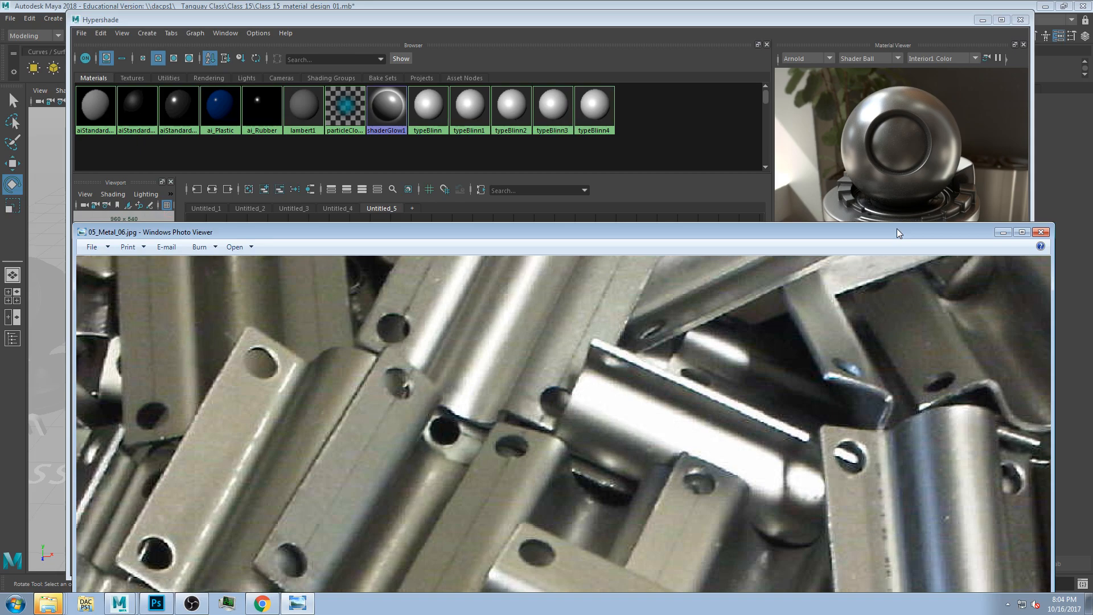
drag(898, 233, 935, 358)
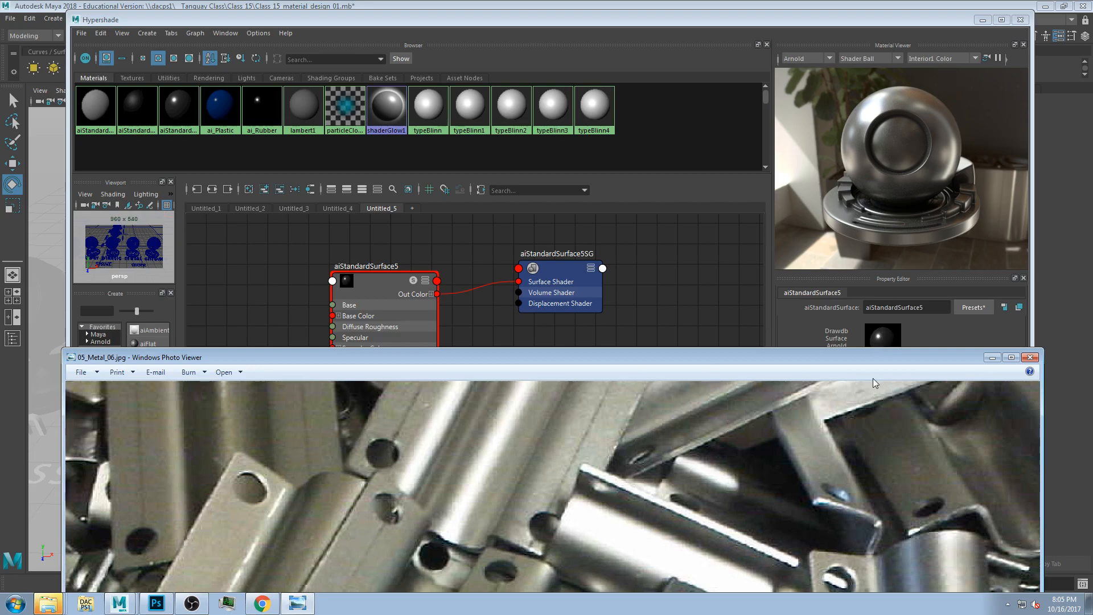
drag(882, 357, 508, 258)
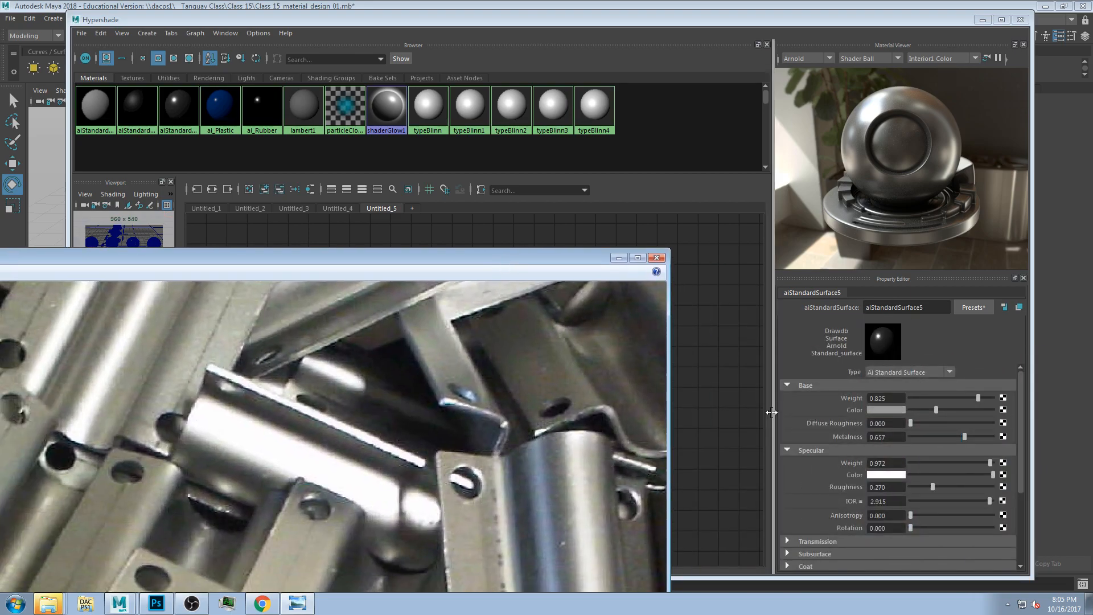
Step: Test a specular roughness of 0.25 on aiStandardSurface5 against the photo, and set it to 0.26
double_click(886, 487)
text(.25)
key(Return)
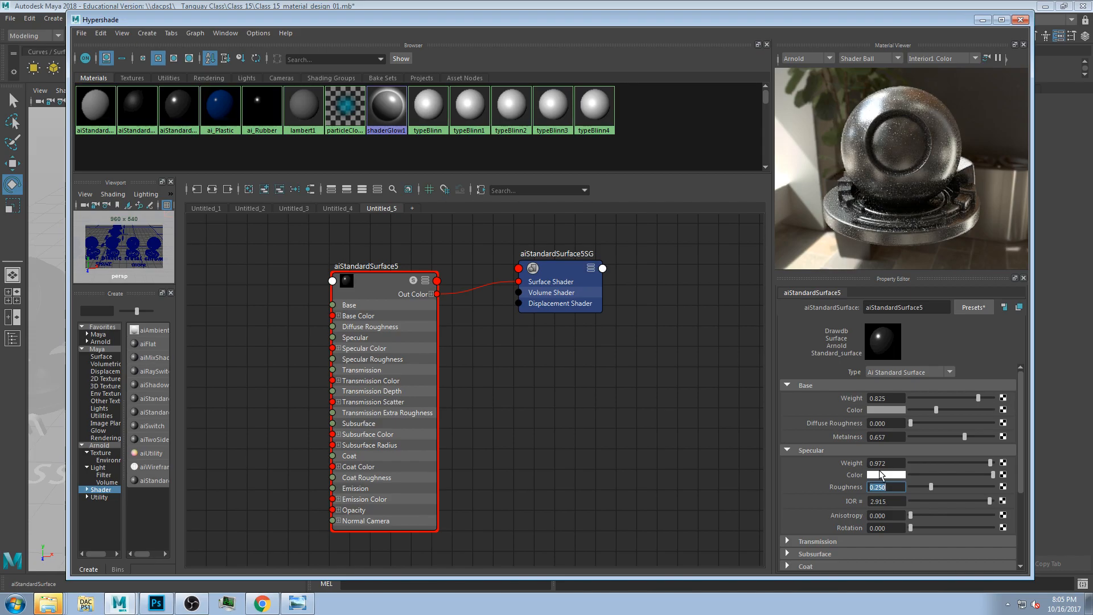
click(894, 502)
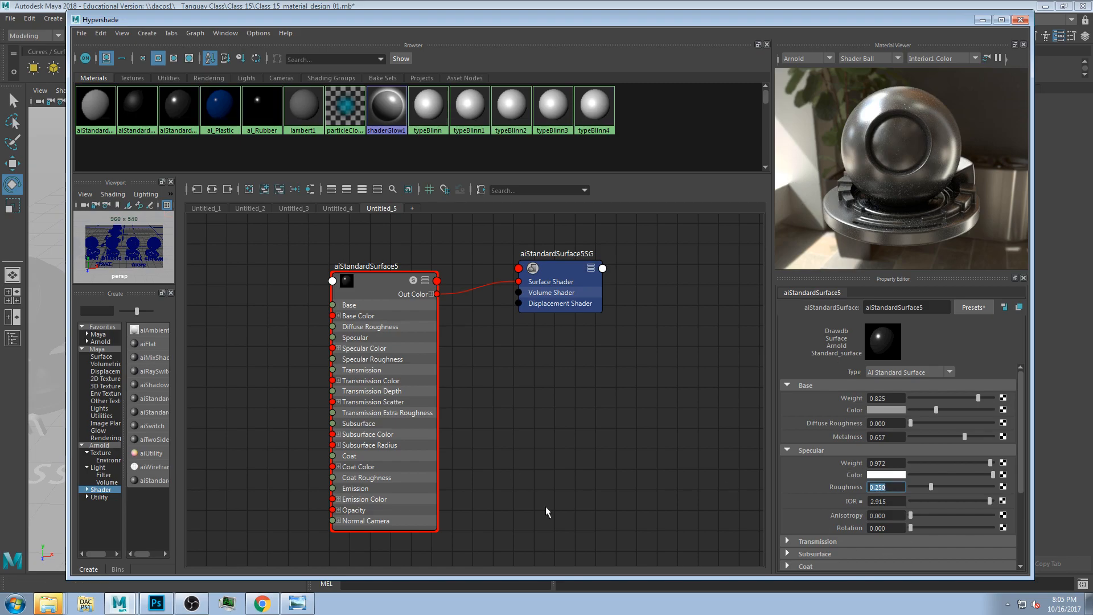
click(308, 606)
drag(446, 252, 542, 49)
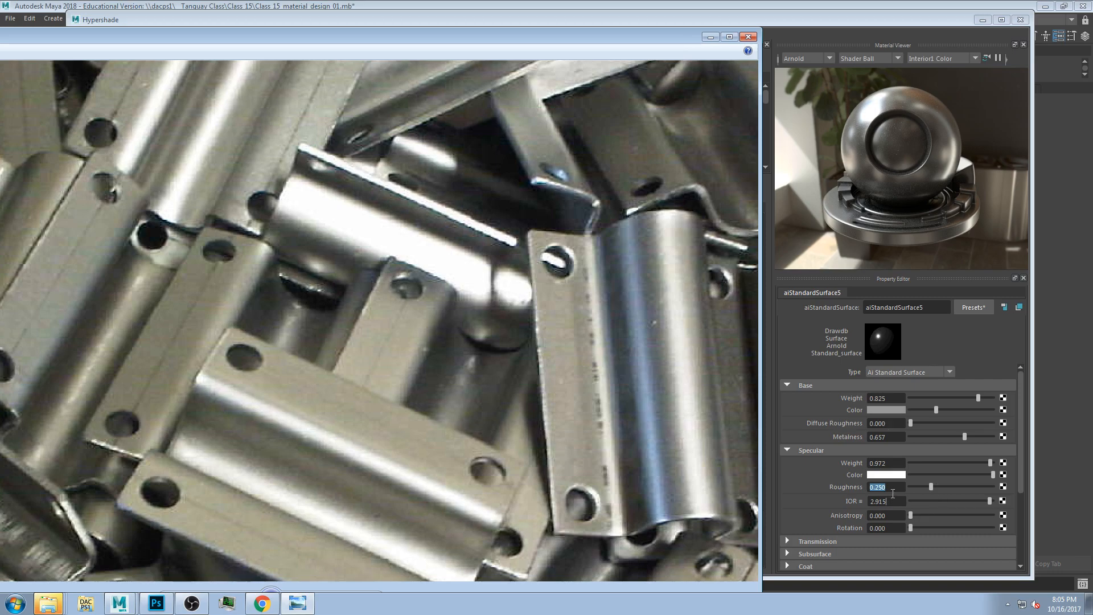
click(873, 488)
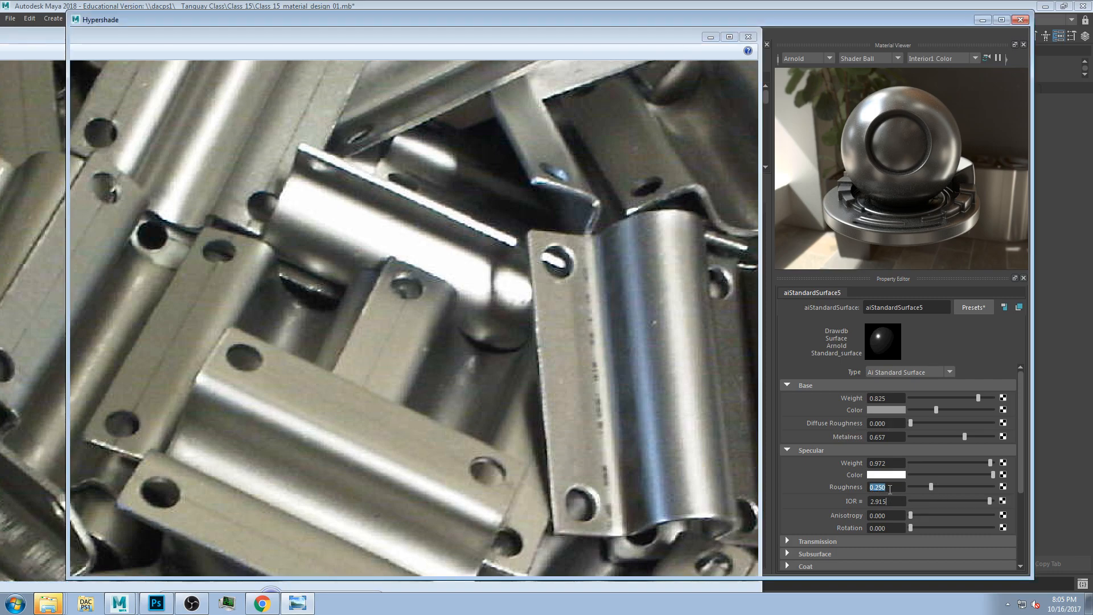
click(891, 488)
text(6)
key(Return)
text(.2)
key(Return)
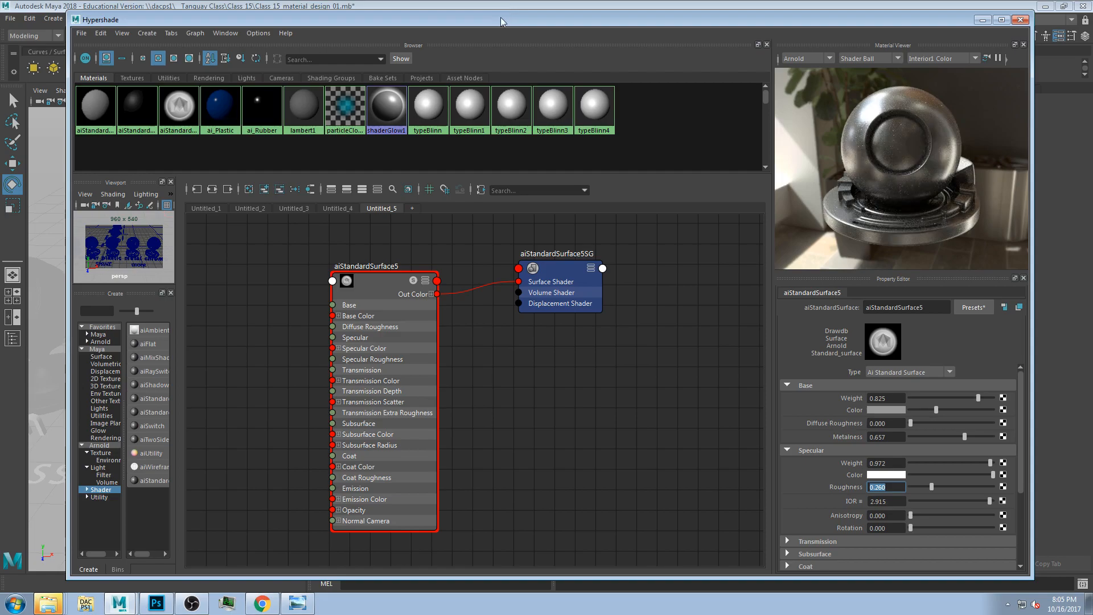
Step: Move the Hypershade clear of the shader balls, and review the metal reference photos from 05_Metal_06 back to 05_Metal_01
drag(505, 19, 617, 52)
drag(431, 126, 428, 306)
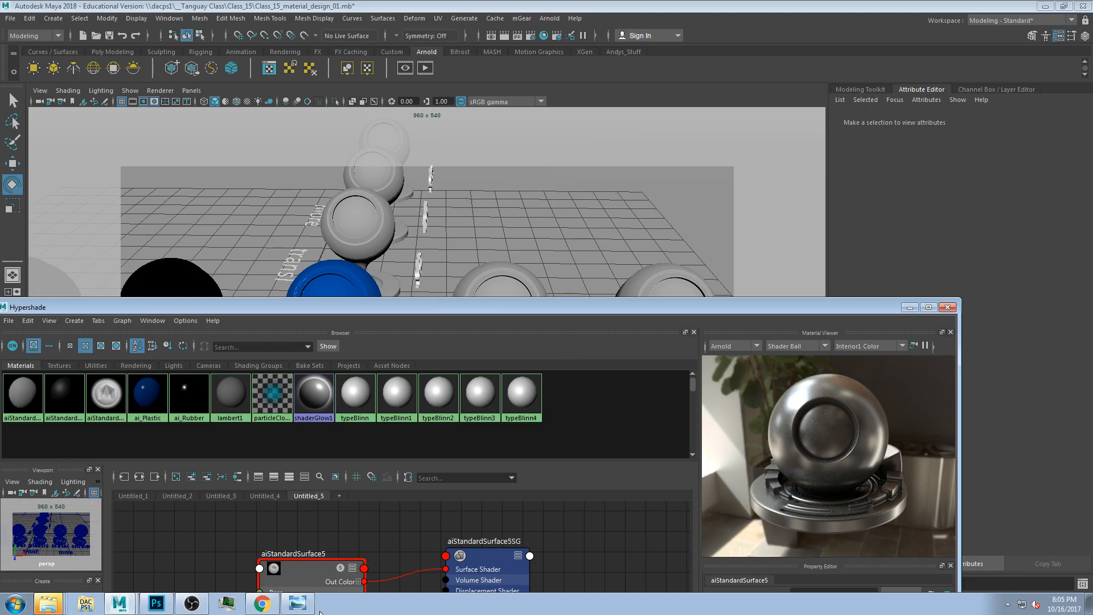
click(297, 604)
drag(450, 33, 744, 28)
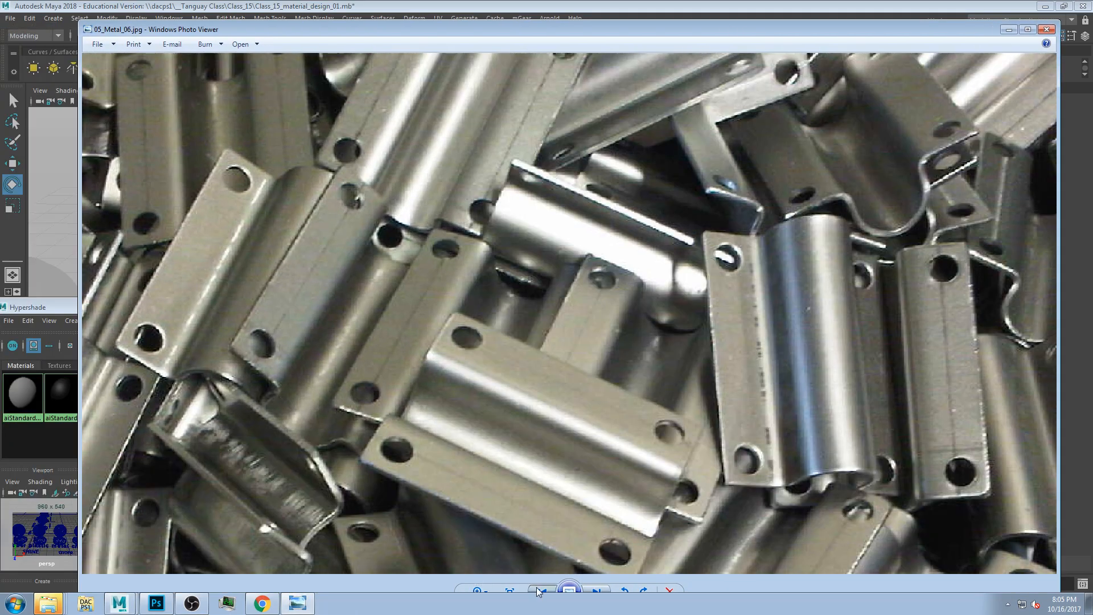
click(542, 590)
click(542, 591)
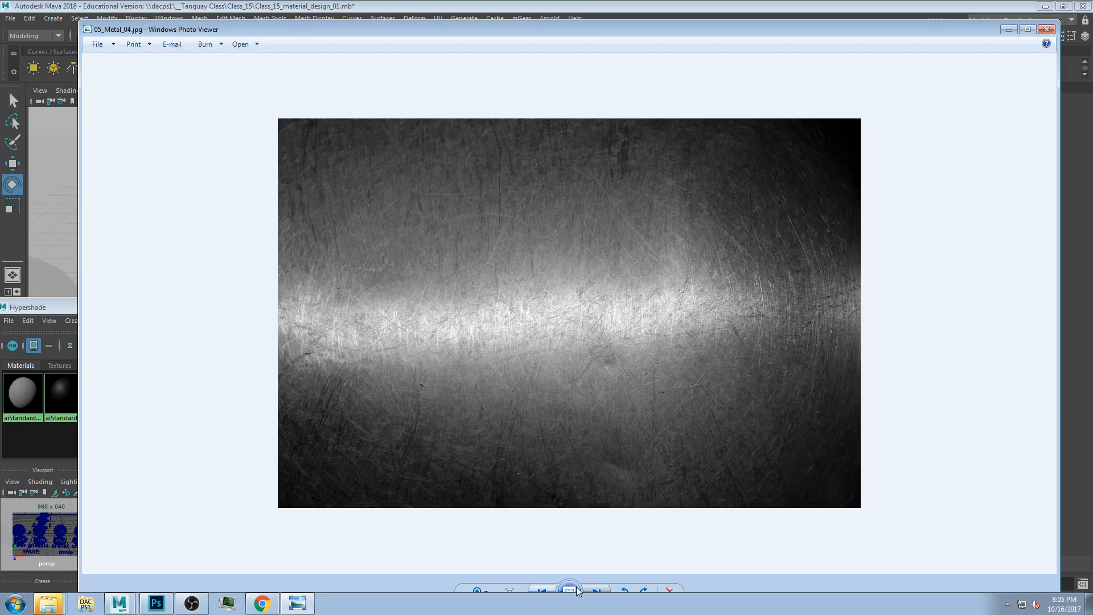
click(597, 591)
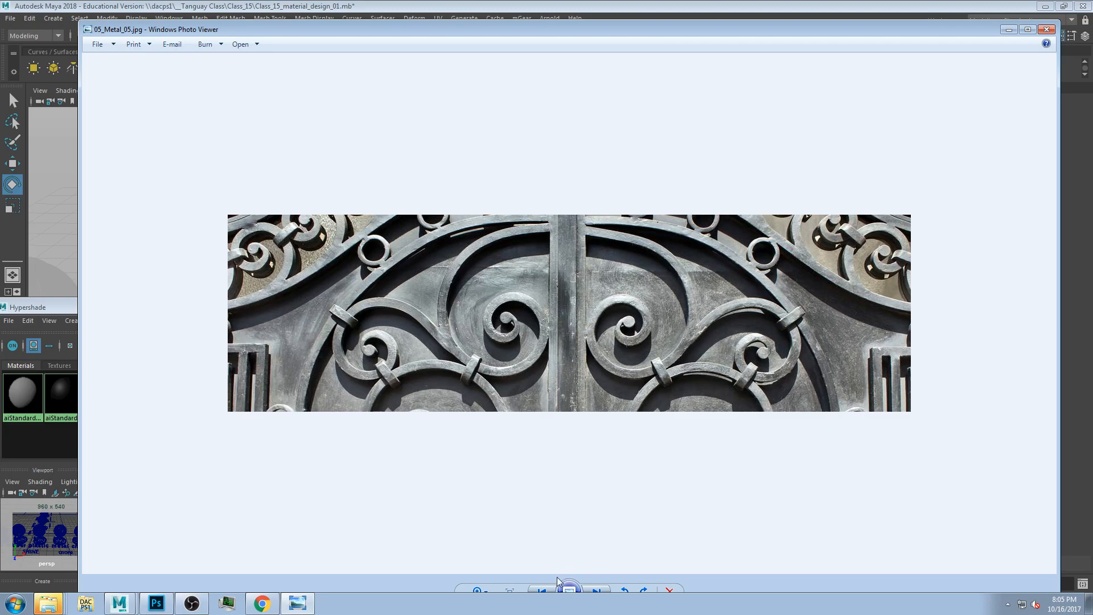
click(543, 591)
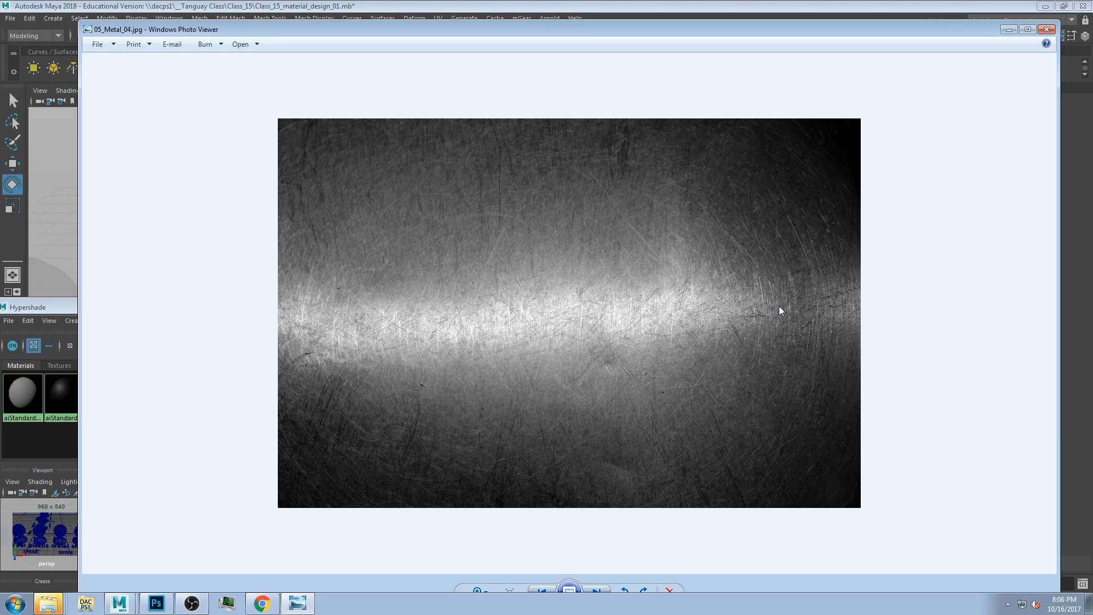
click(542, 590)
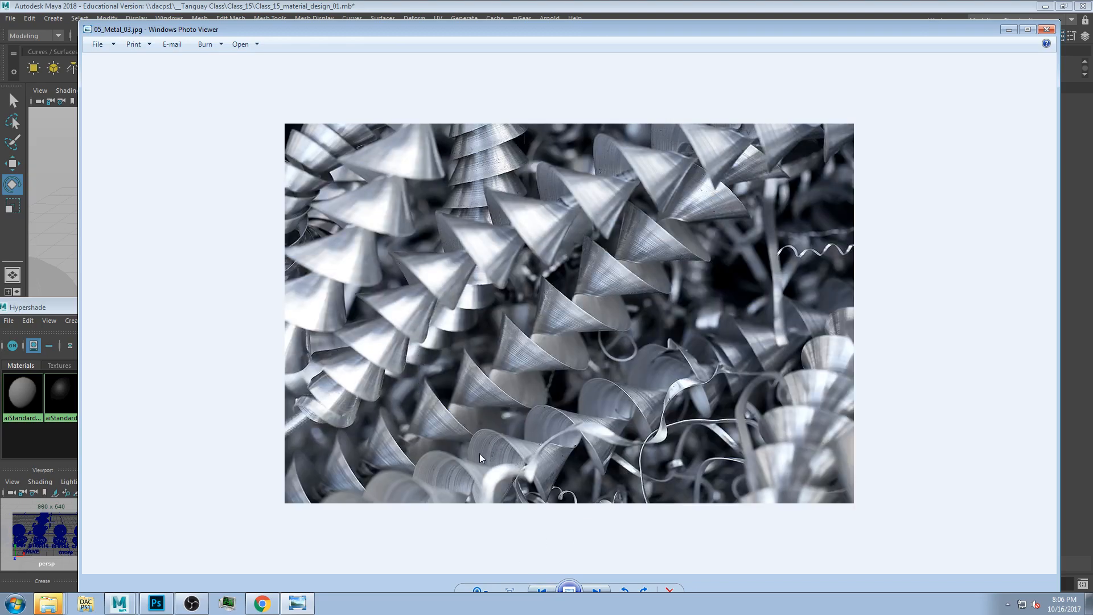
click(542, 590)
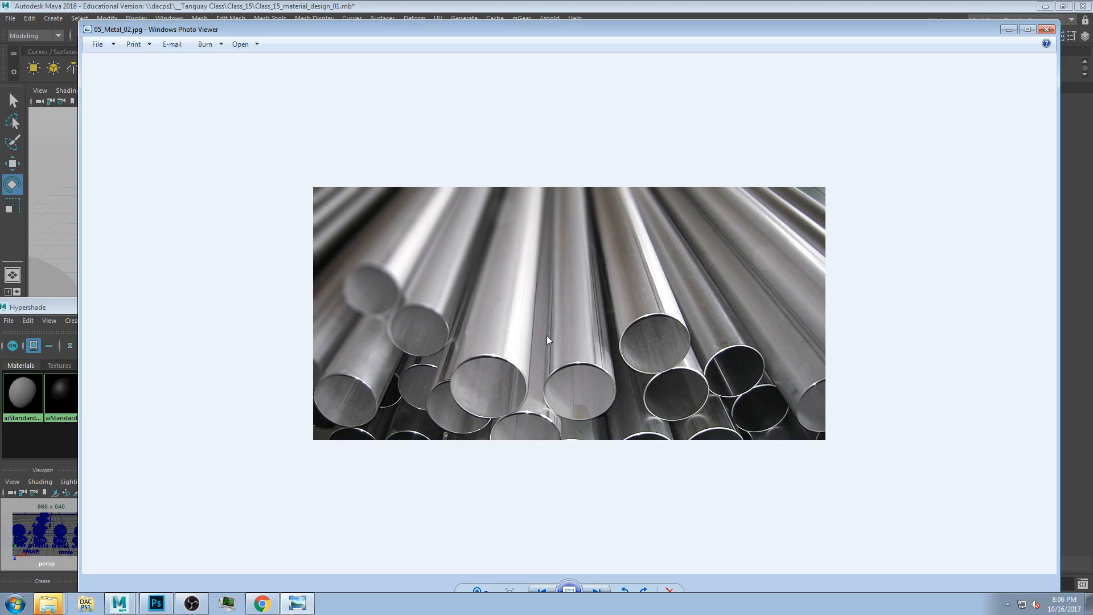
click(544, 587)
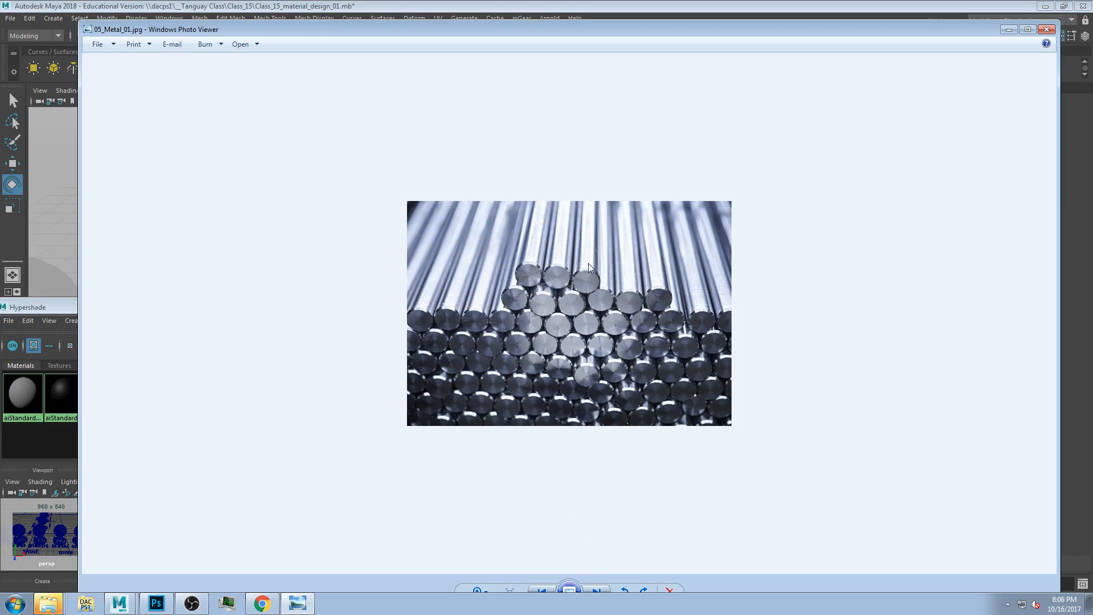
Step: Go forward to the 05_Metal_08 photo of steel tanks, and compare it with the Material Viewer preview
click(597, 591)
click(597, 591)
click(597, 591)
click(597, 591)
click(597, 591)
click(596, 591)
click(597, 590)
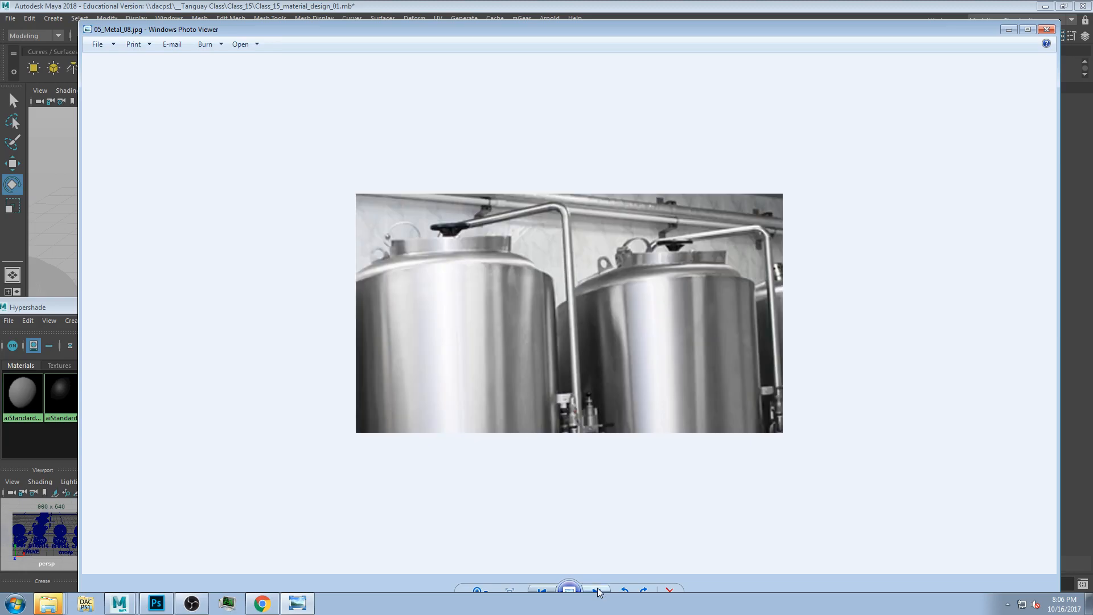
mouse_move(689, 28)
mouse_down()
mouse_move(657, 27)
mouse_move(693, 187)
mouse_move(699, 320)
mouse_move(680, 161)
mouse_move(386, 123)
mouse_up()
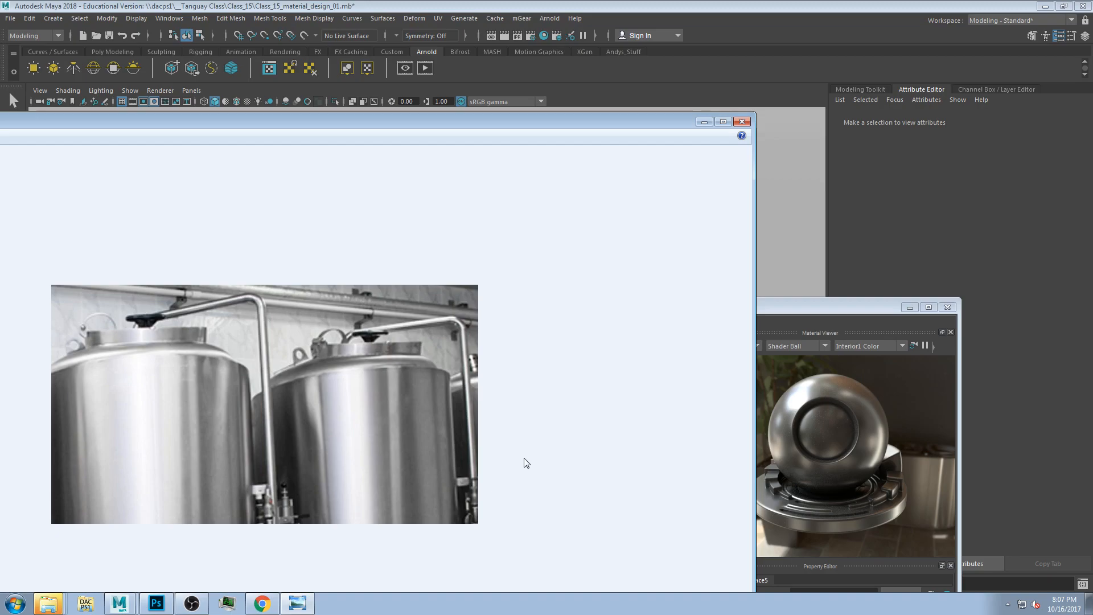
drag(502, 123, 574, 40)
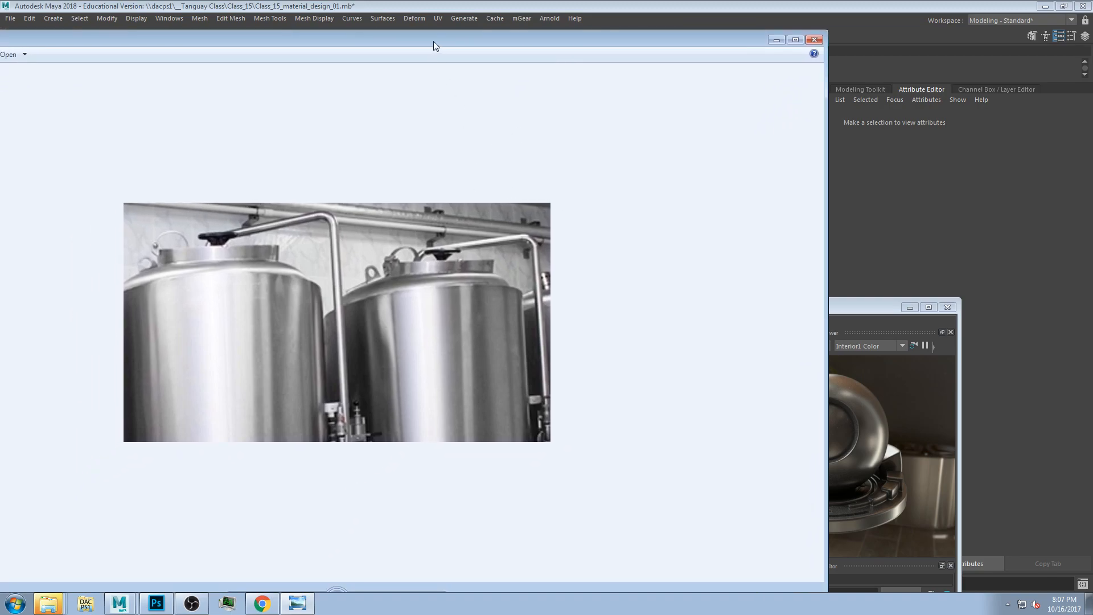
drag(434, 40, 415, 39)
Step: Bring the Hypershade back to the front, look over the presets of aiStandardSurface5, and close the list without applying any
click(856, 296)
drag(850, 299, 842, 247)
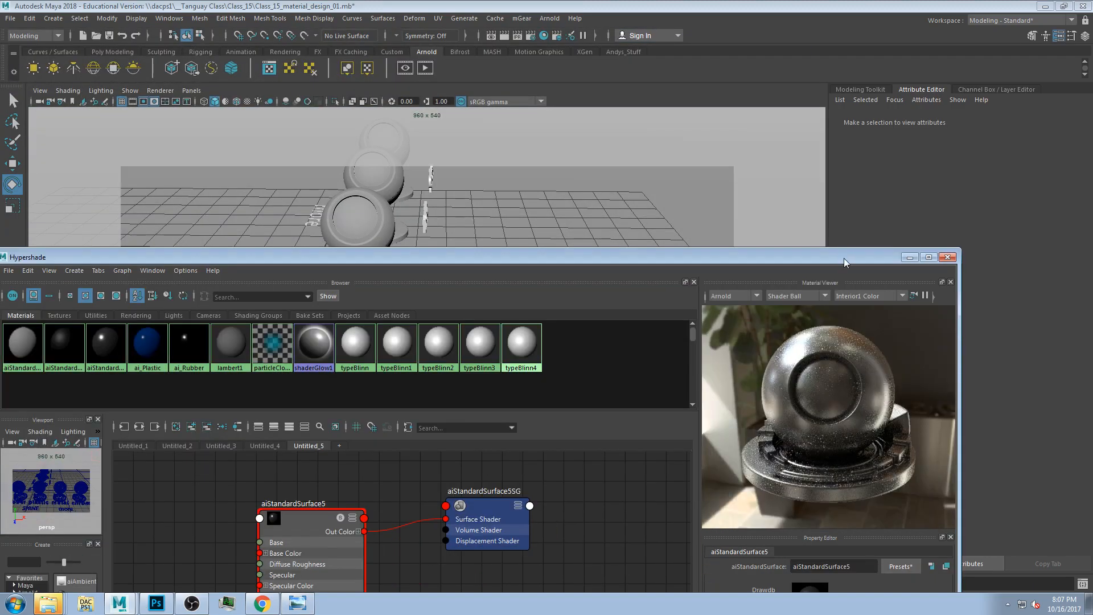
drag(844, 258, 891, 67)
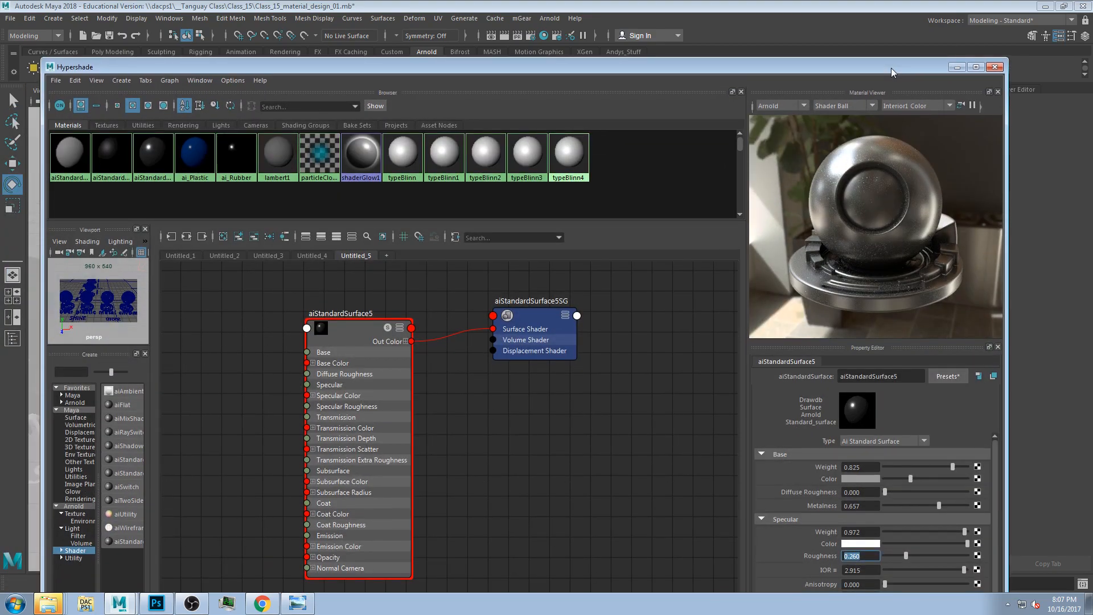
click(949, 389)
click(959, 375)
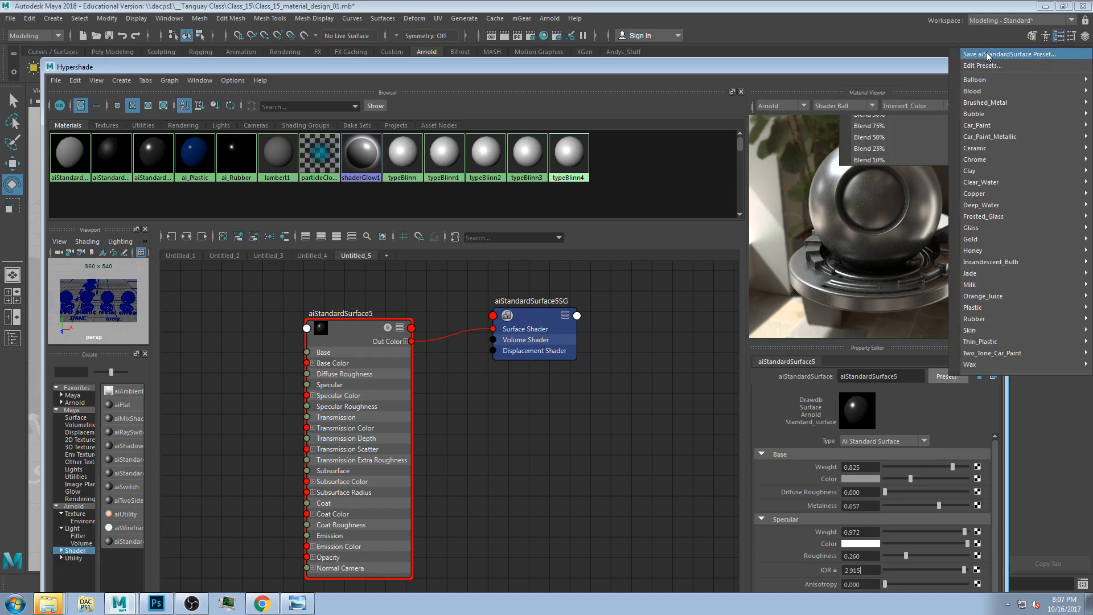
click(870, 64)
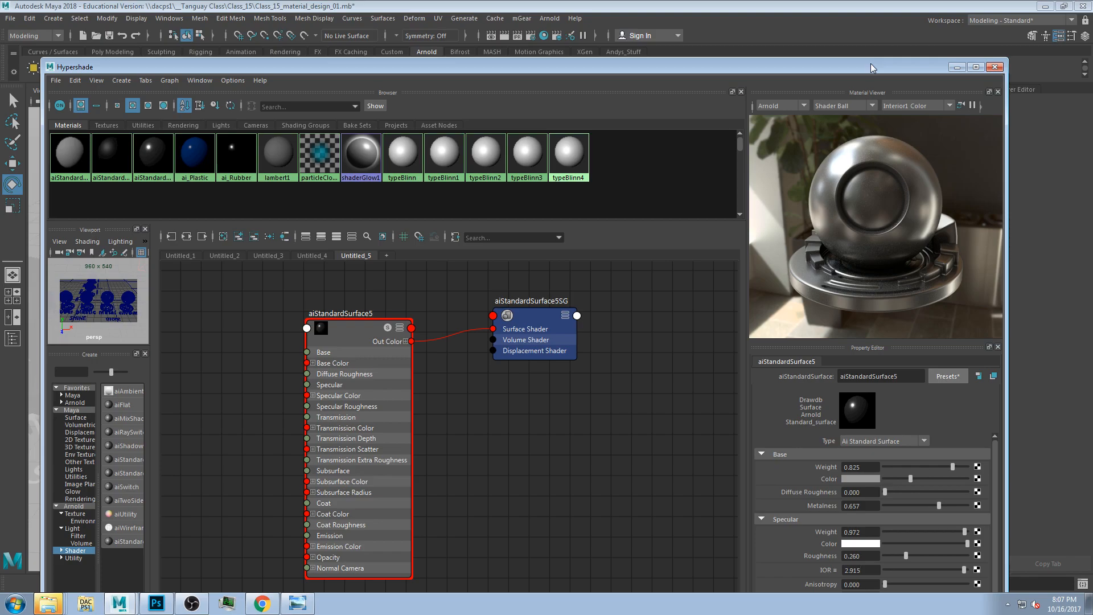
drag(835, 31, 828, 32)
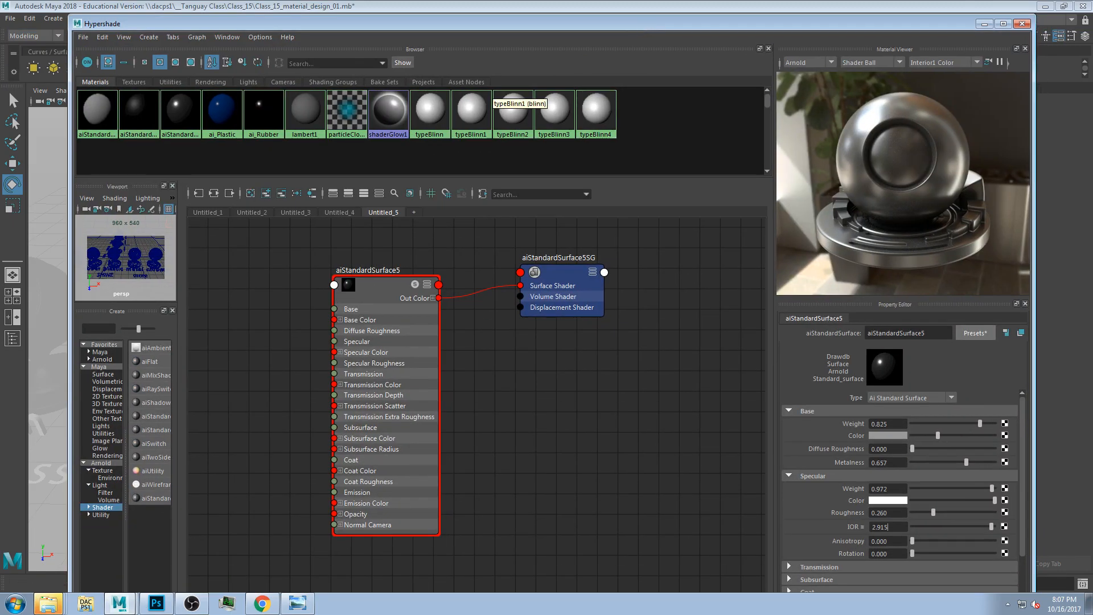
Step: View the Chrome_Metal_01 and Chrome_Metal_02 reference photos, and minimize the photo viewer and the Hypershade
click(298, 604)
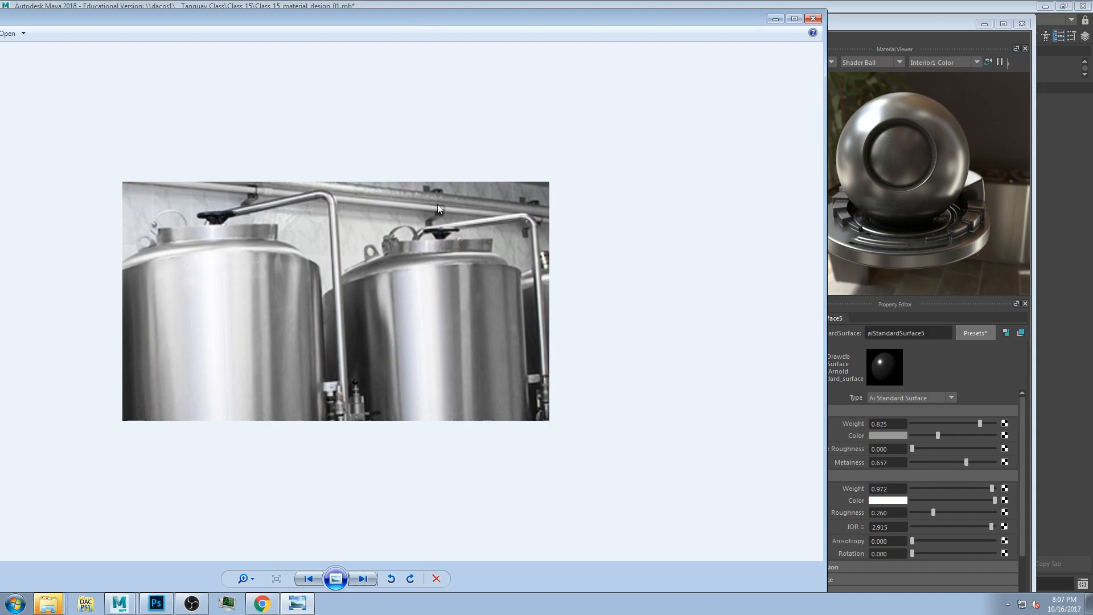
click(372, 579)
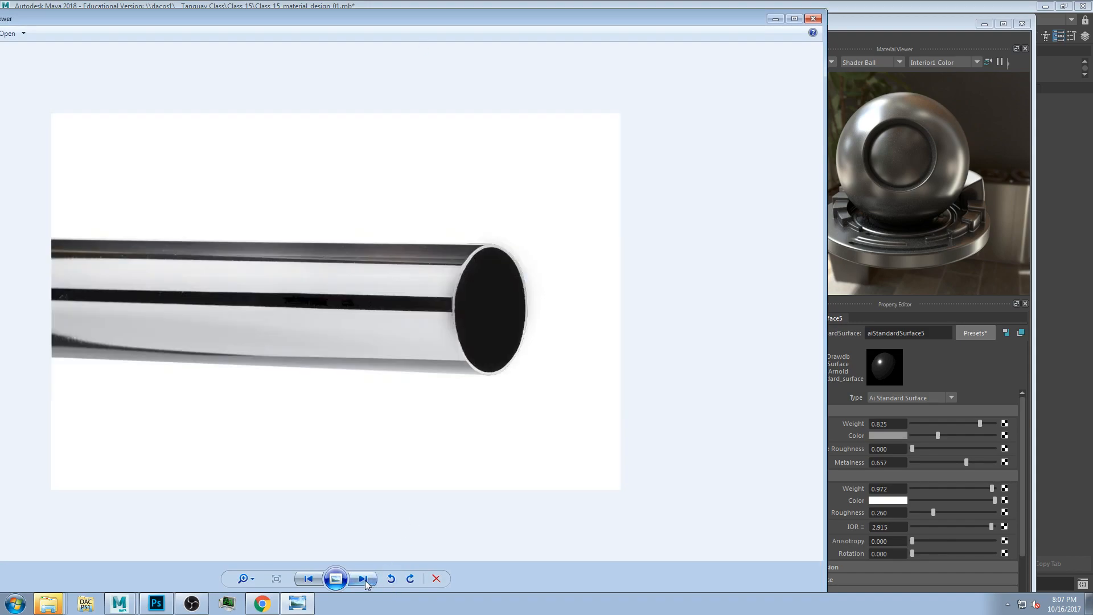
drag(564, 19, 691, 24)
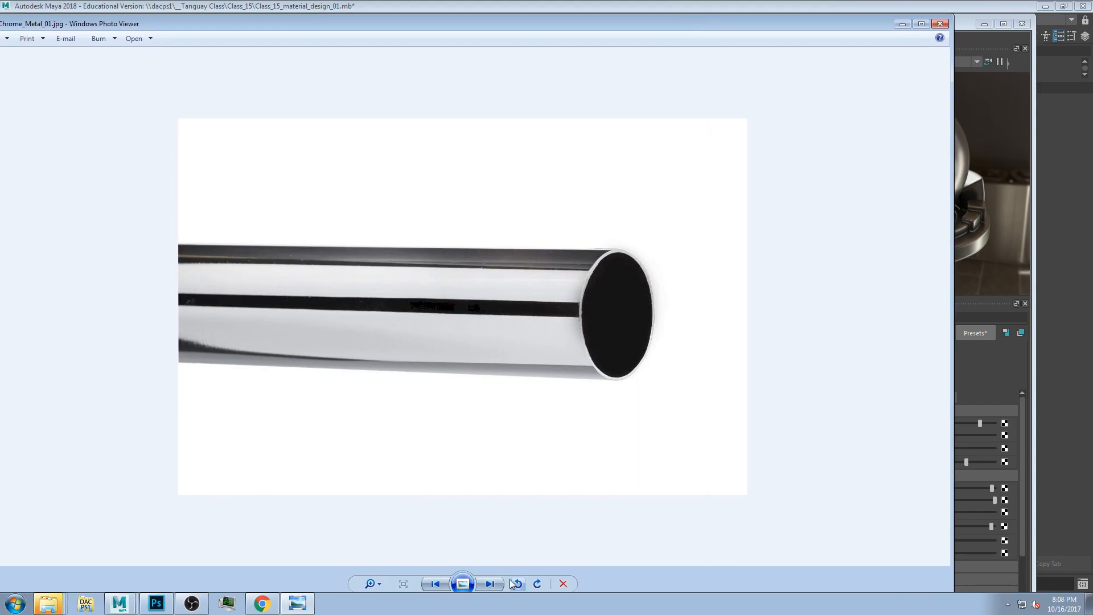
click(491, 583)
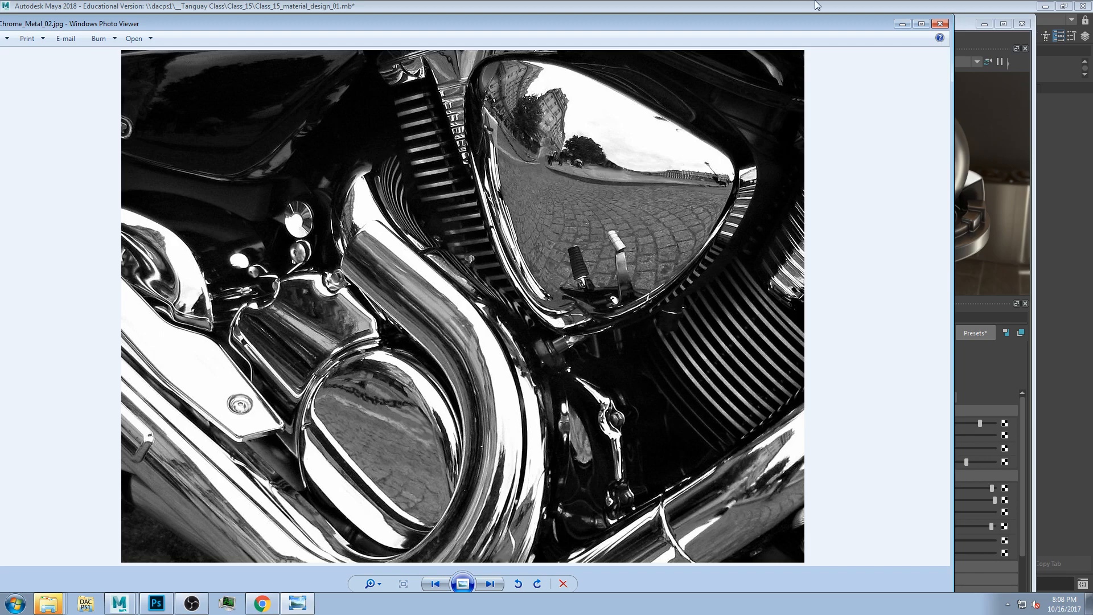
click(903, 23)
click(984, 25)
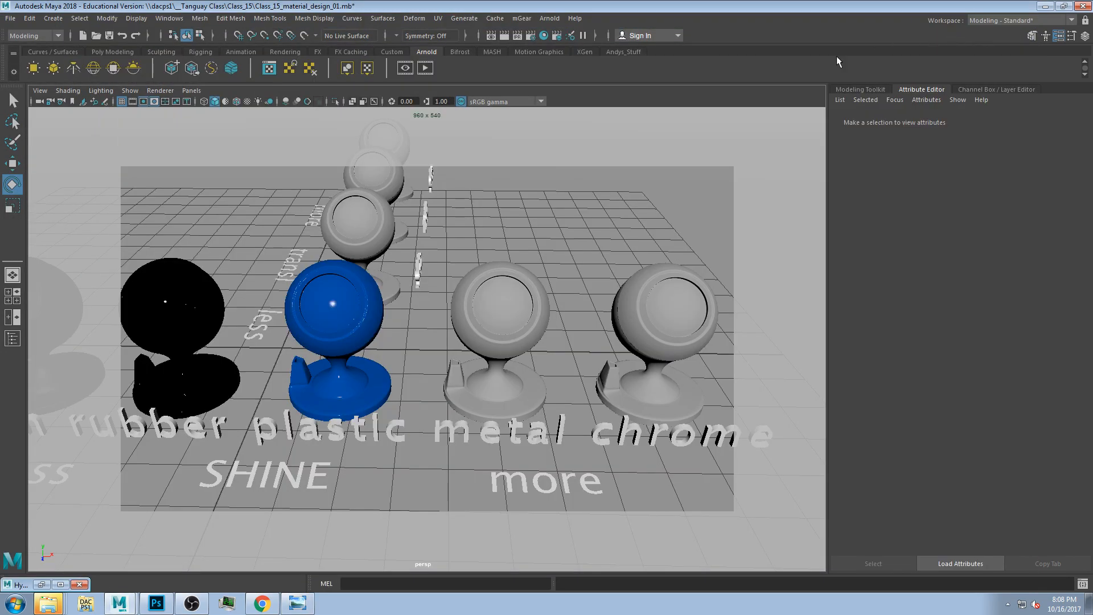
Step: Bring back the Hypershade and open a new empty graph tab for the chrome material
click(41, 585)
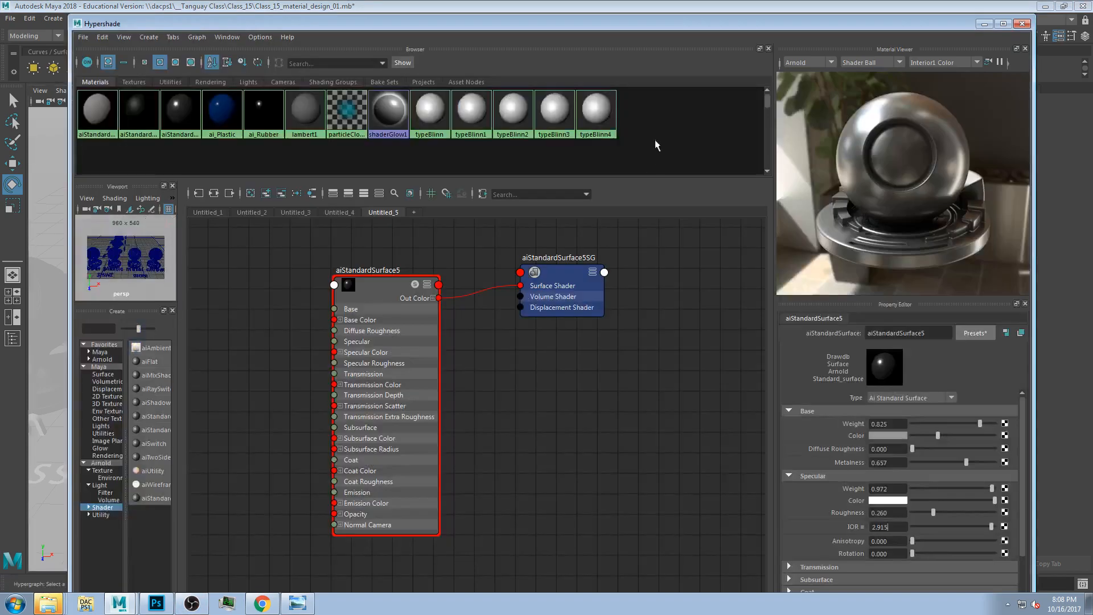
click(414, 212)
drag(574, 24, 590, 19)
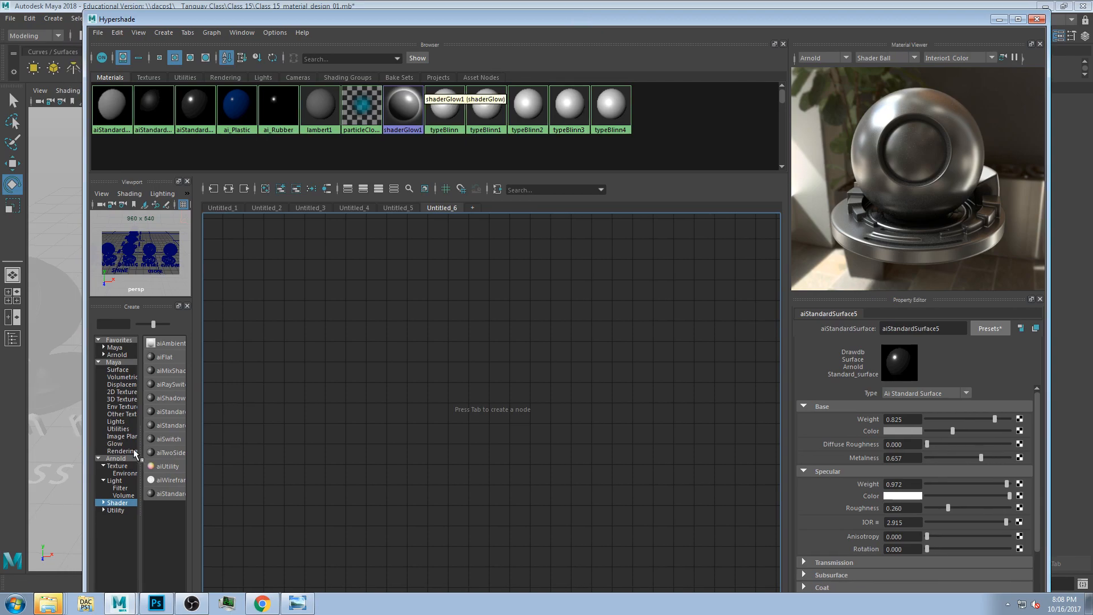
click(173, 416)
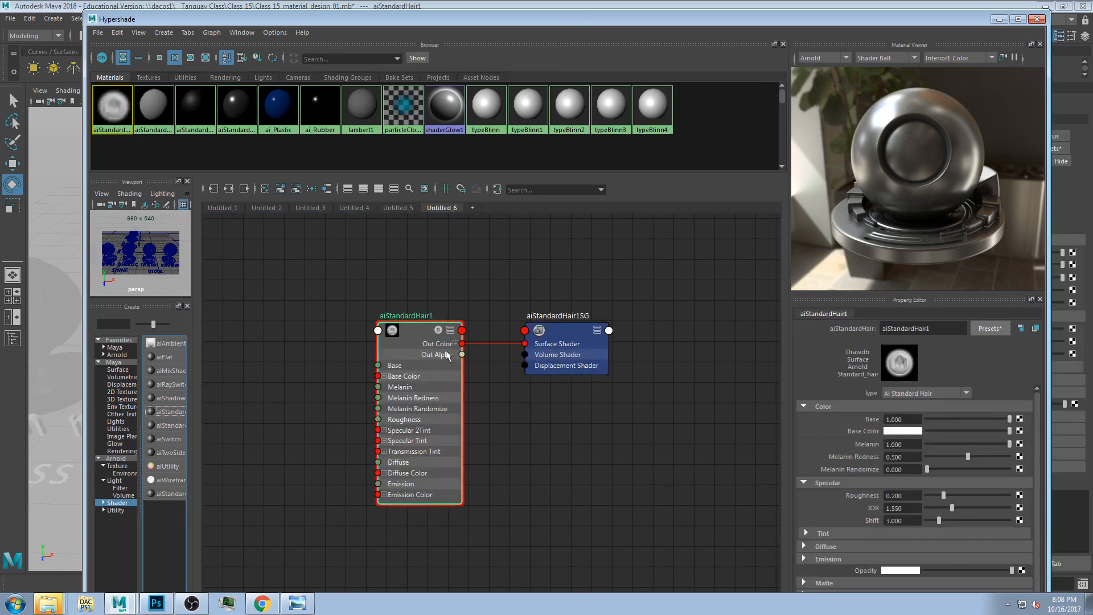
drag(417, 331, 388, 317)
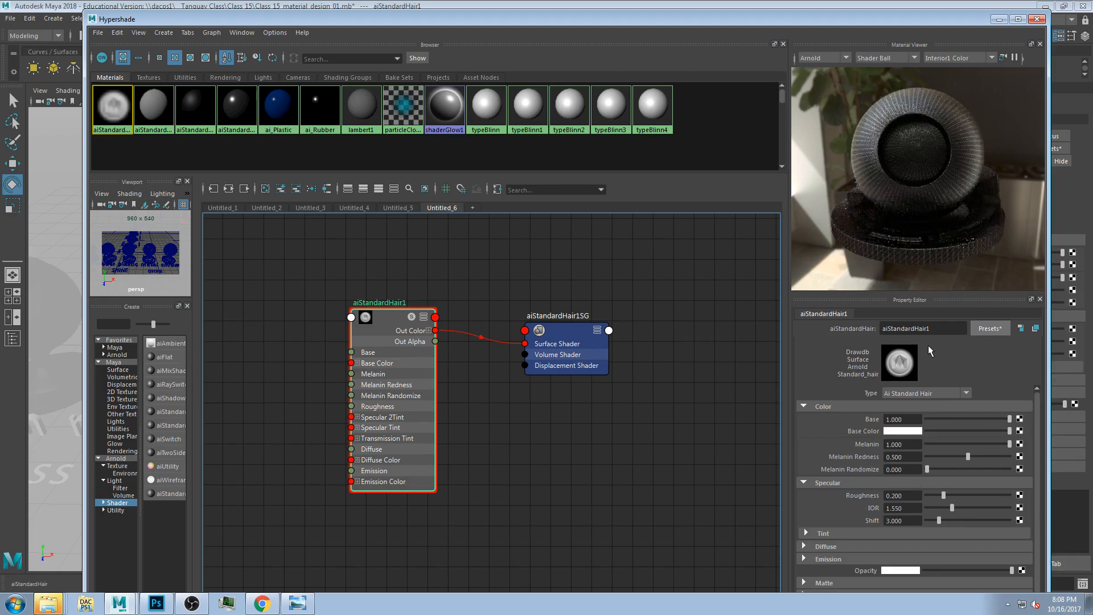
drag(401, 328, 418, 318)
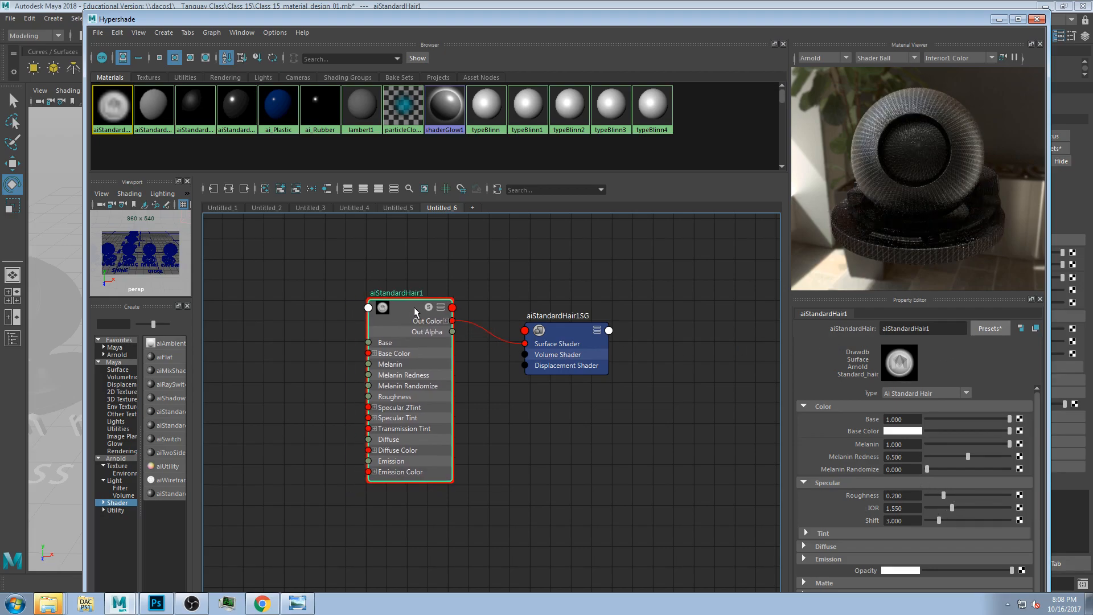
key(Delete)
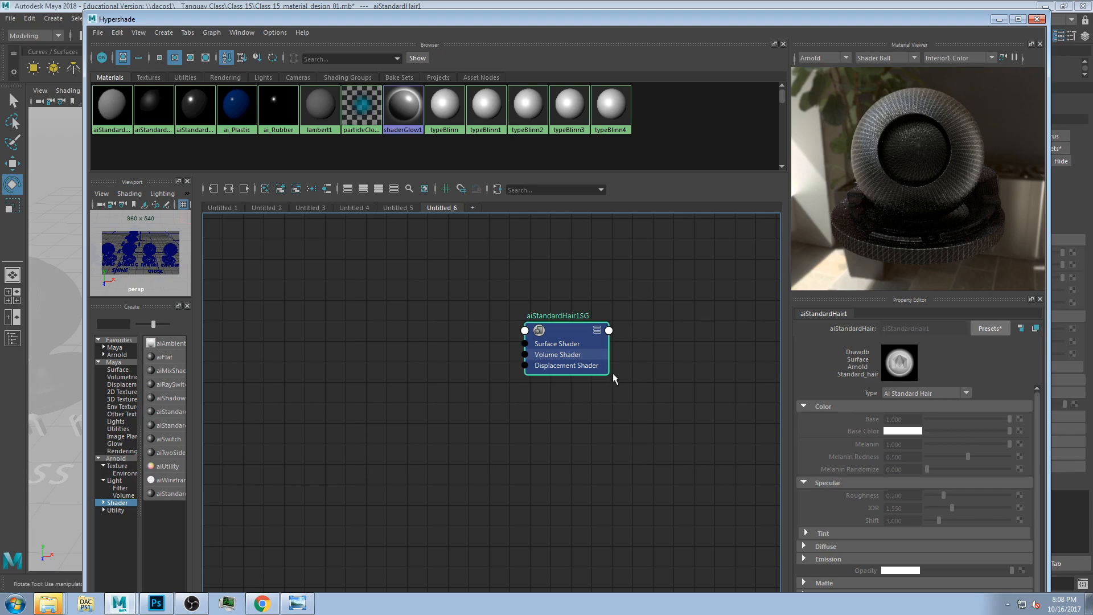
key(Delete)
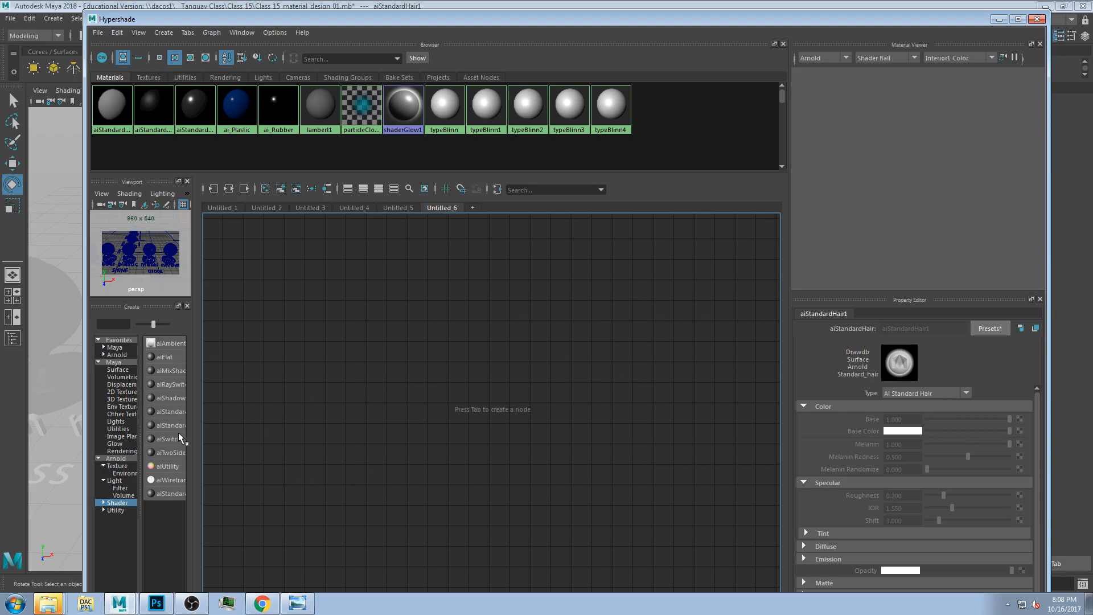
Step: Widen the list of Arnold shaders and create a new Ai Standard Surface material in the empty graph
drag(197, 427, 209, 427)
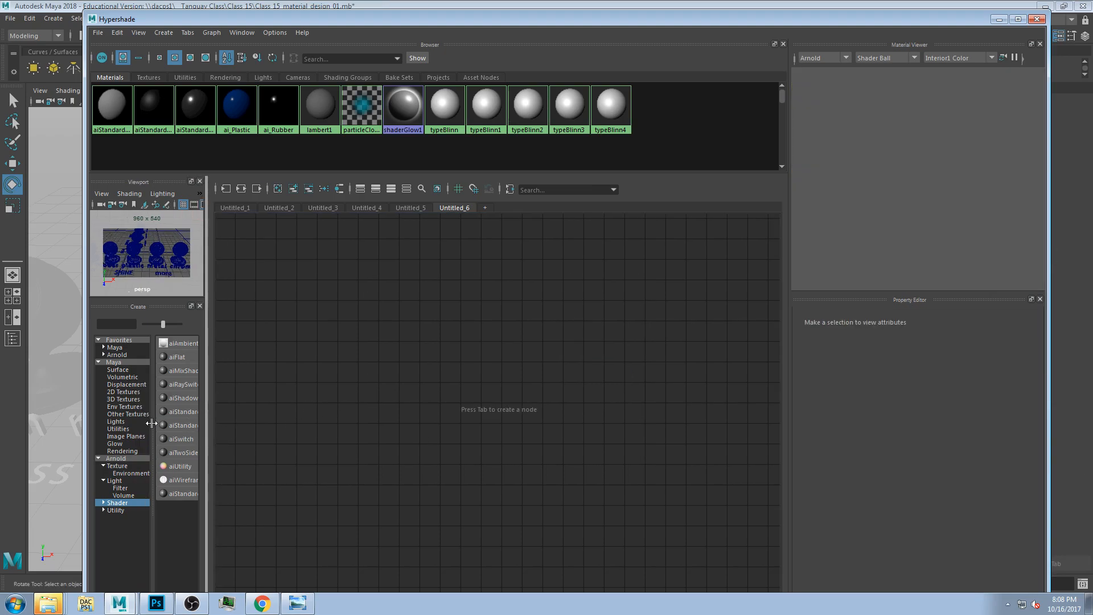
click(183, 426)
click(415, 291)
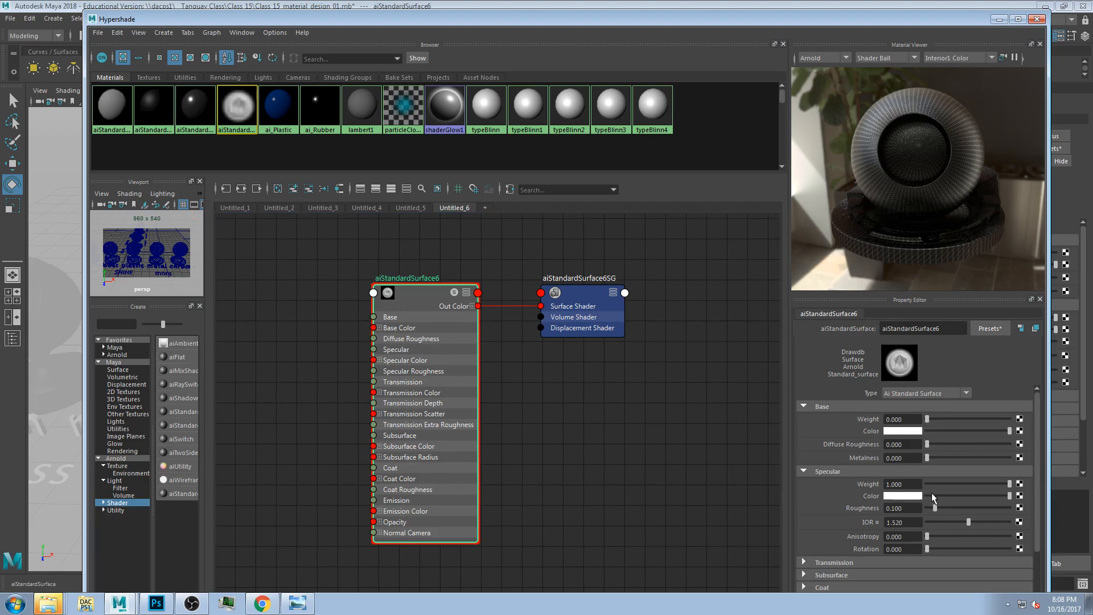
Step: Set the new material's specular IOR to 10 and lower its specular roughness to about 0.028
click(917, 521)
key(ctrl+a)
text(10)
key(Return)
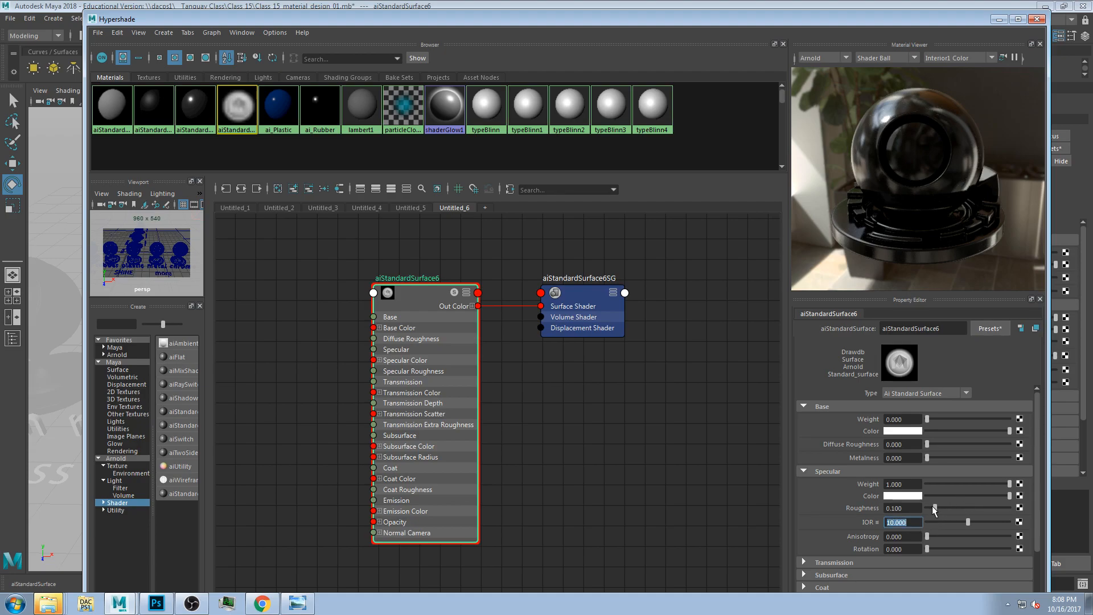
drag(928, 508, 932, 508)
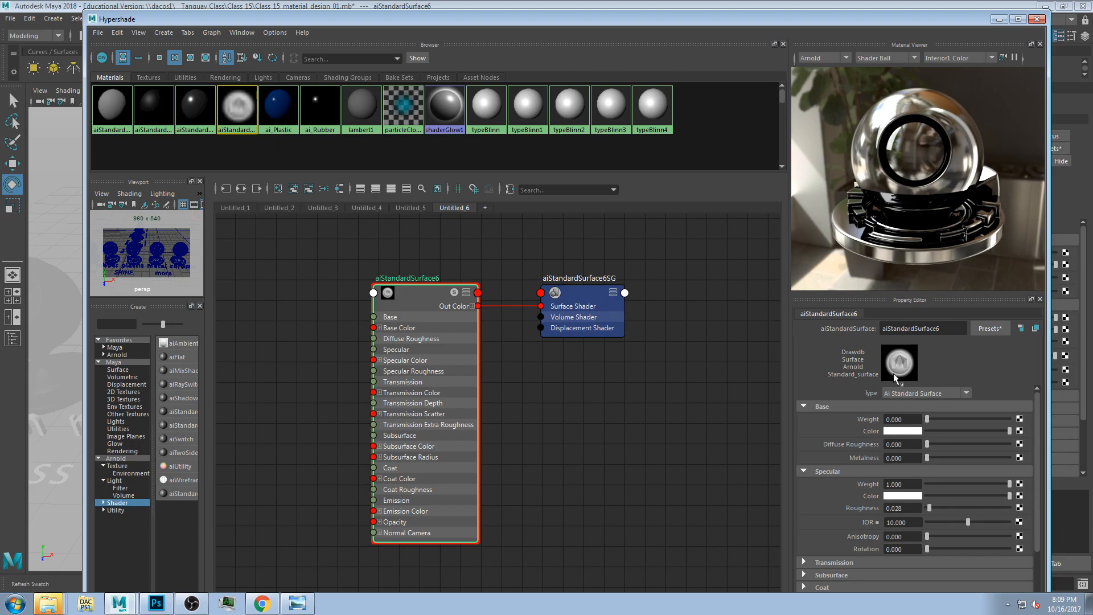
Step: Lower the specular weight to about 0.93 and set the specular IOR to 3
drag(1011, 484, 1003, 484)
drag(912, 523, 727, 487)
text(3)
key(Return)
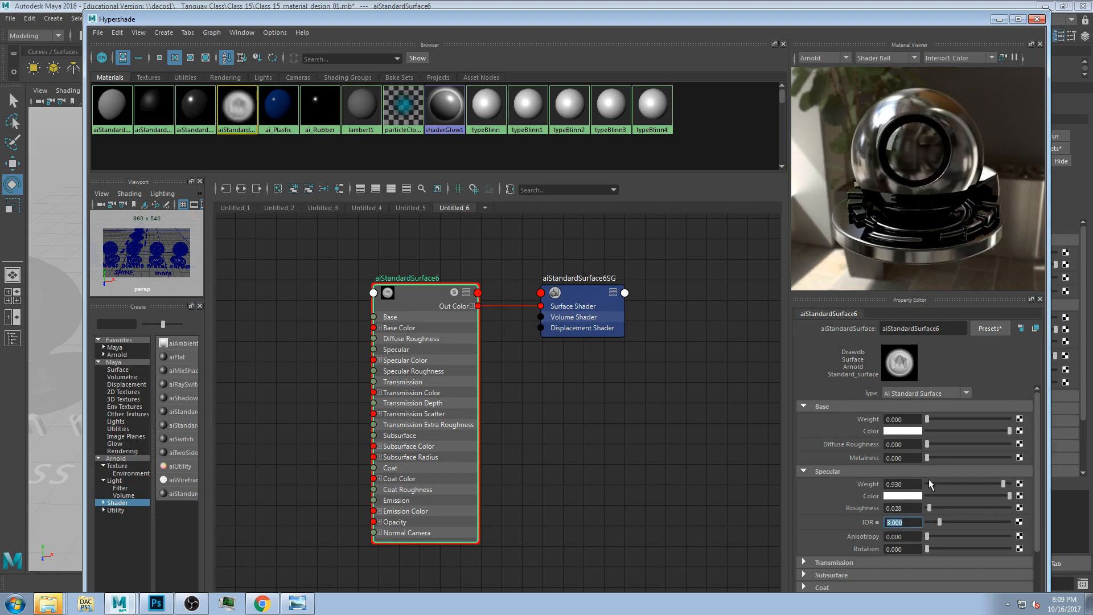
Step: Make the base color nearly black, with a base weight of about 0.049 and a metalness of about 0.692
click(913, 419)
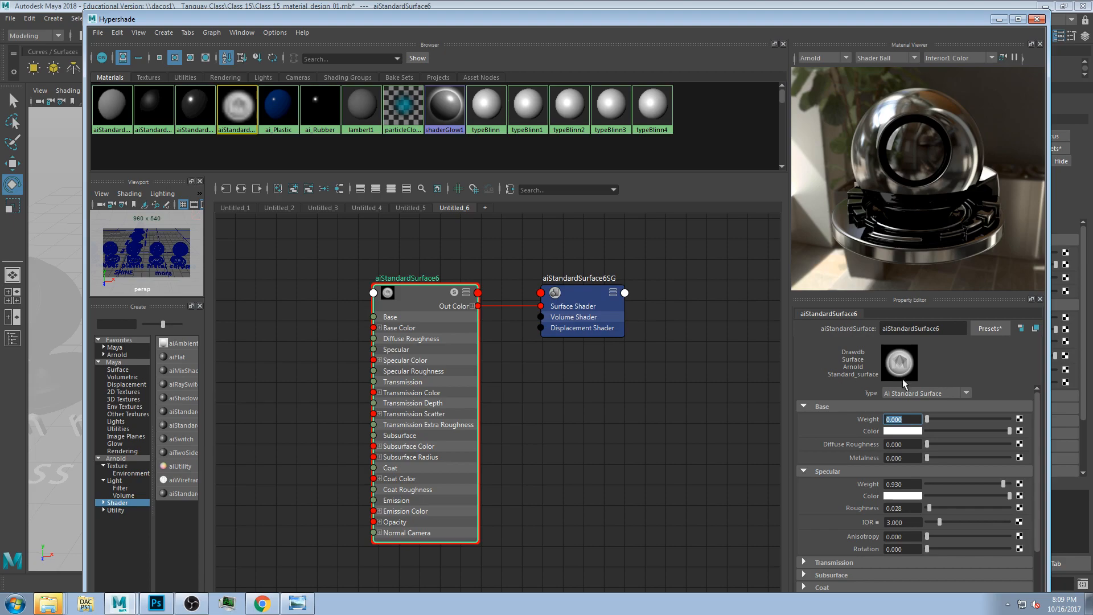
click(903, 431)
click(614, 360)
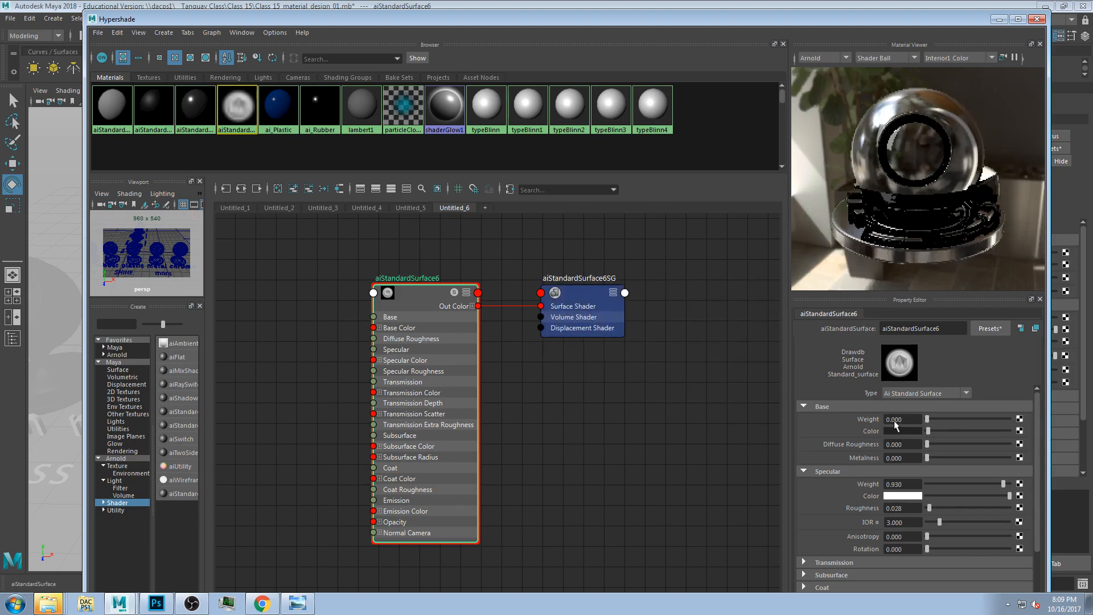
click(931, 419)
drag(930, 419, 932, 419)
drag(929, 458, 983, 458)
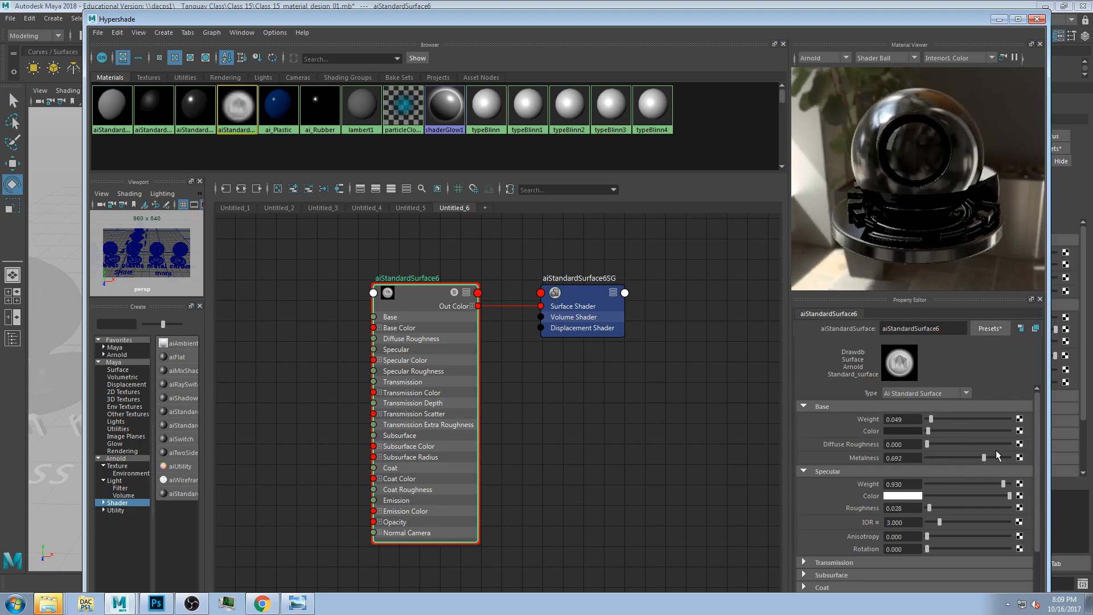
Step: Raise the specular weight to about 0.965, and try specular roughness values of 0.1 and 0.05
drag(1004, 484, 1007, 484)
ctrl+drag(909, 510, 835, 505)
text(.1)
key(Return)
text(.05)
key(Return)
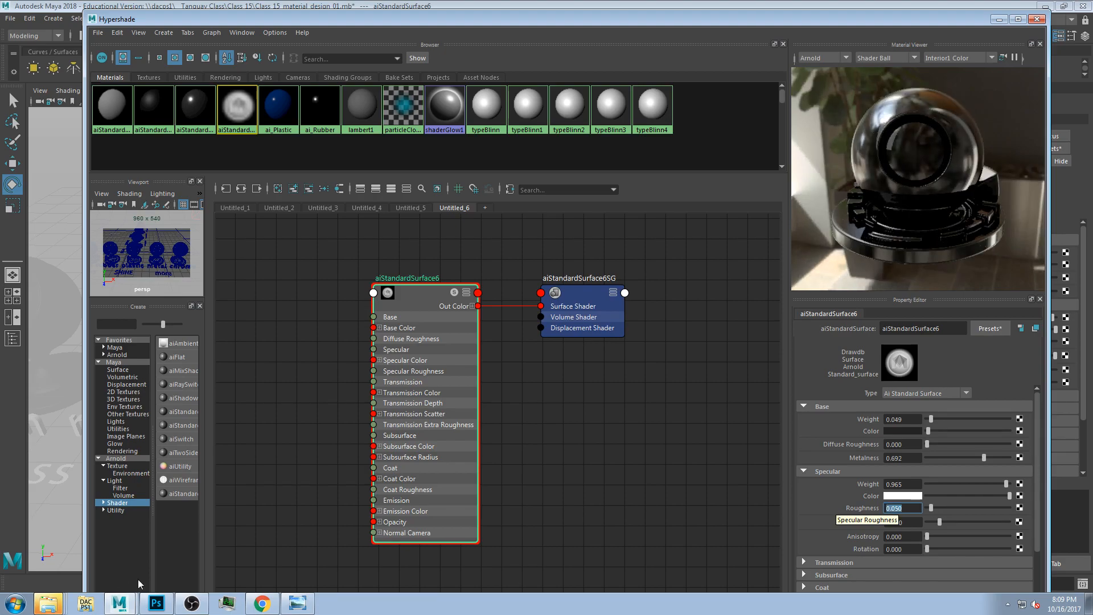
Step: Check the Chrome_Metal_02 reference photo, and set the specular roughness to 0.02 and the IOR to 4, ending at 5
click(297, 604)
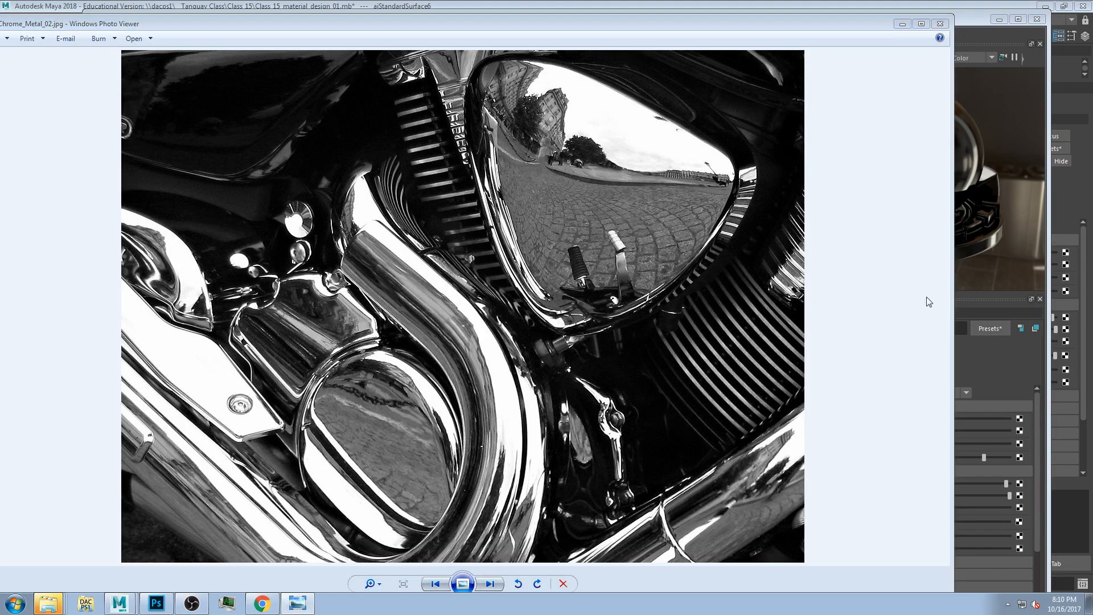
click(901, 26)
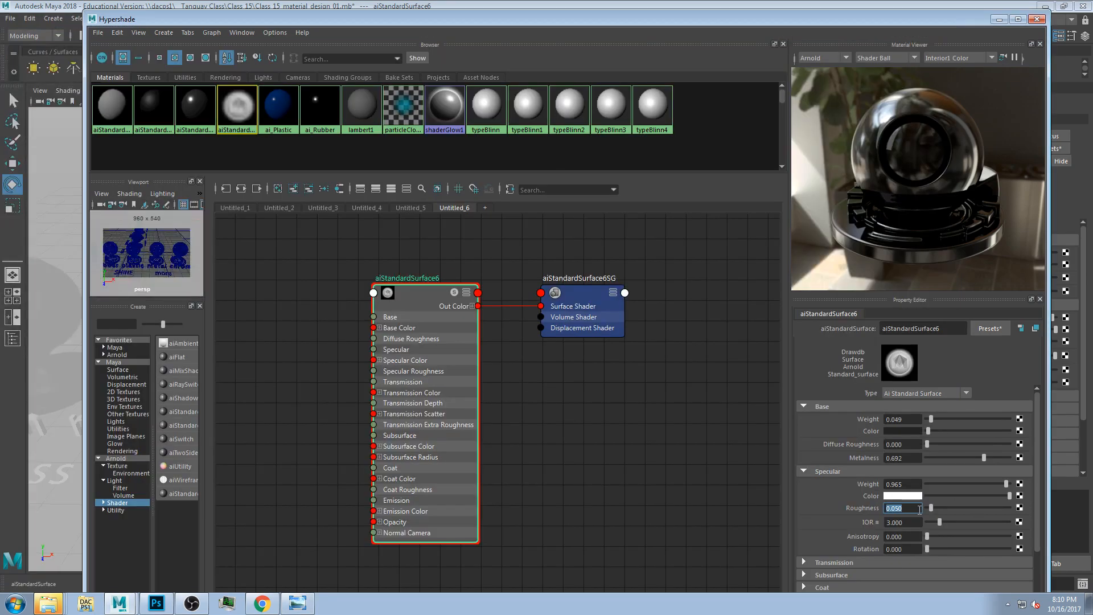
click(895, 509)
drag(895, 509, 900, 510)
text(2)
key(Return)
key(Tab)
text(4)
key(Return)
text(5)
key(Return)
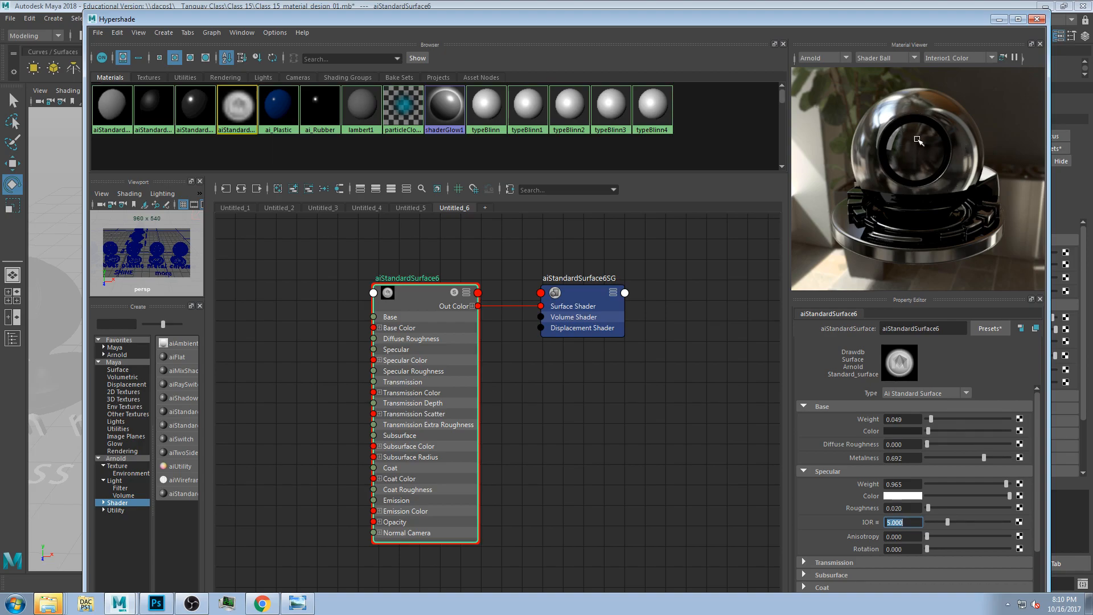
Step: Preview the chrome material in the Material Viewer with the Exterior1 Color environment
click(962, 60)
click(963, 59)
click(963, 60)
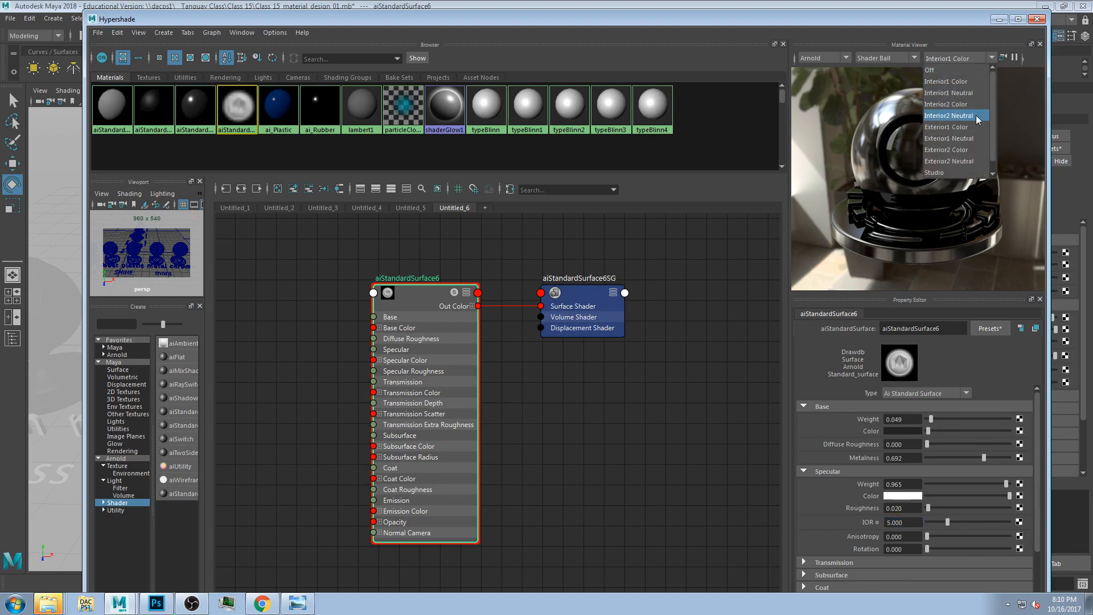
click(959, 131)
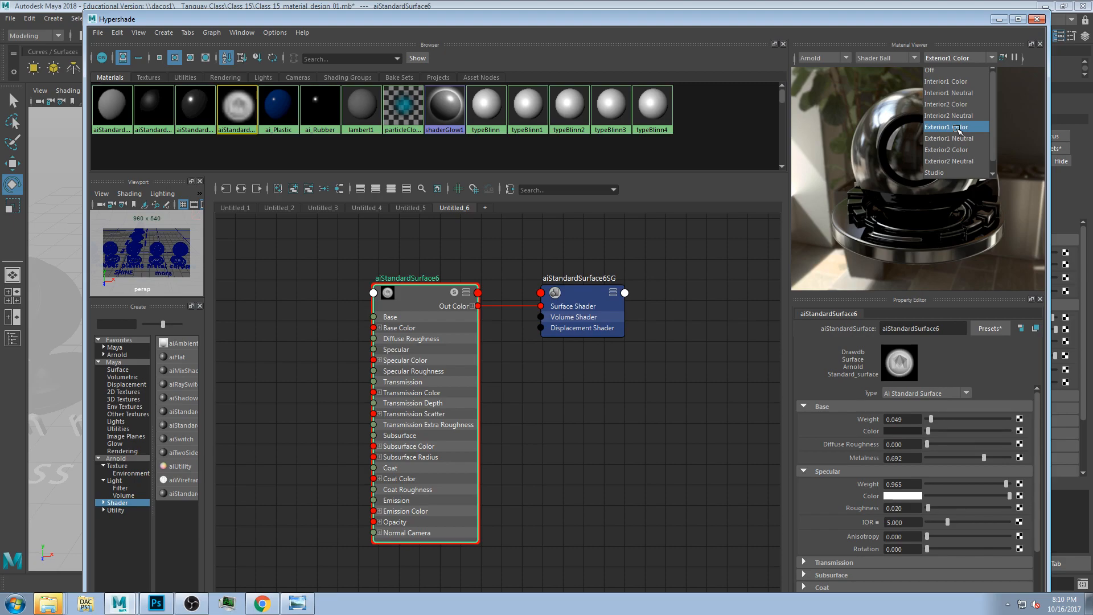
click(960, 129)
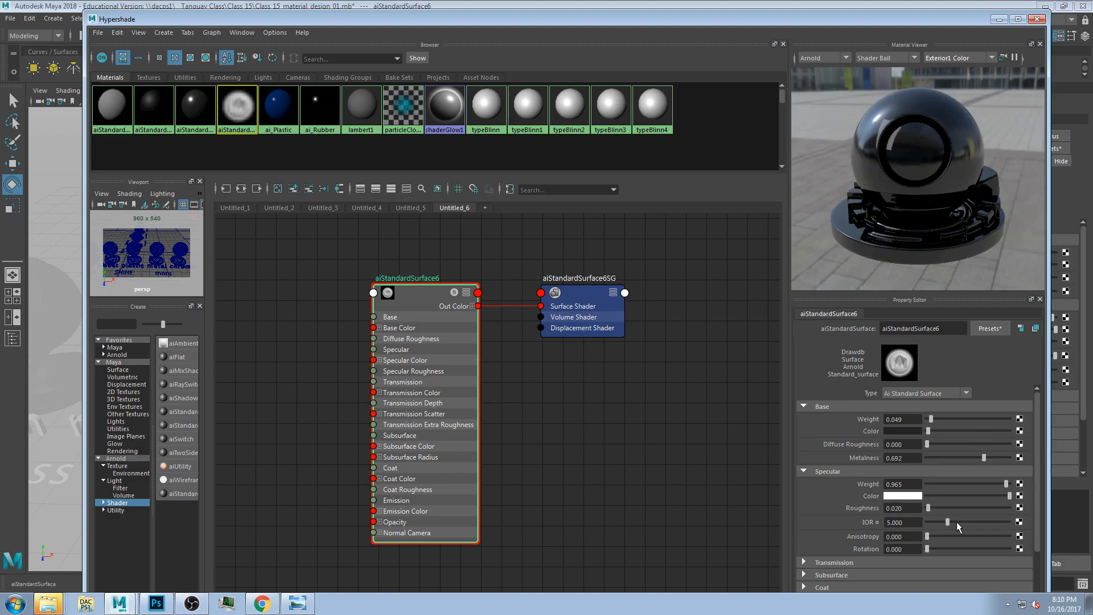
Step: Raise the specular IOR to 6 and on to 8
click(903, 522)
click(890, 484)
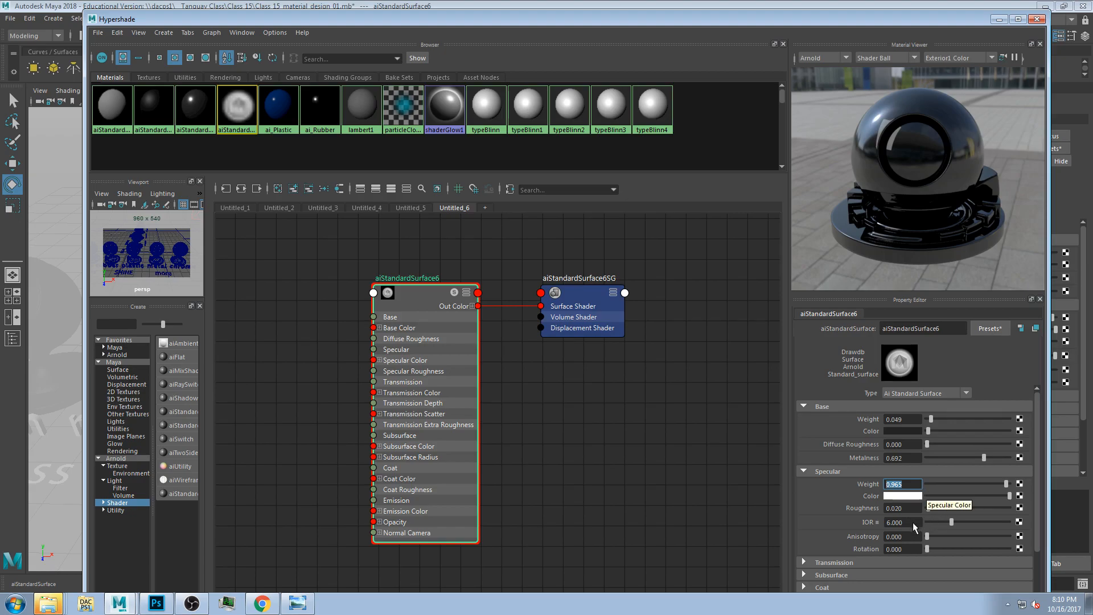
click(897, 522)
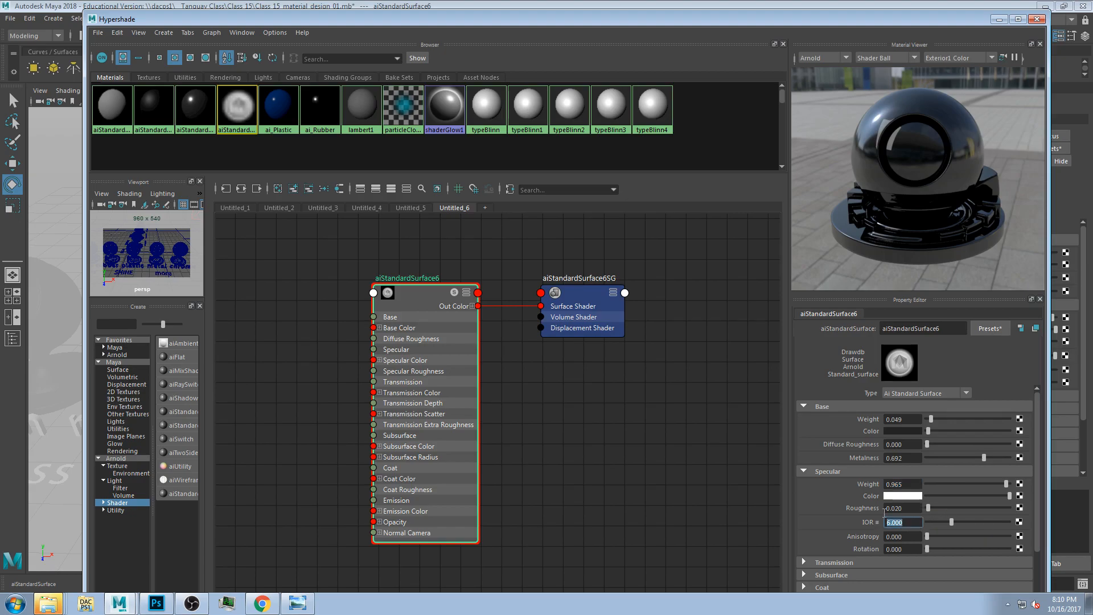
text(8)
key(Return)
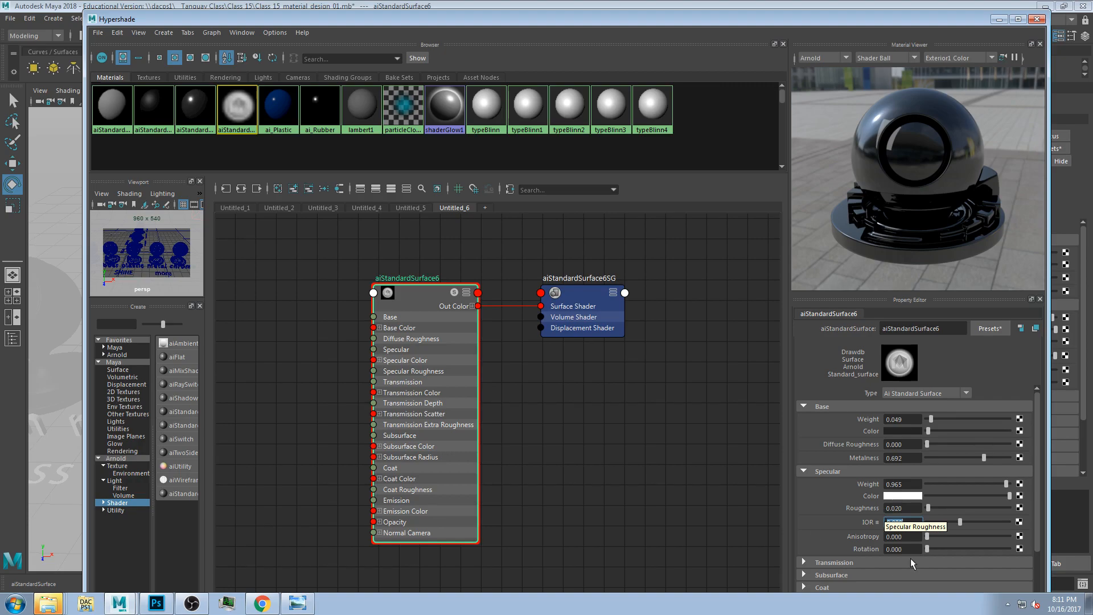
key(Return)
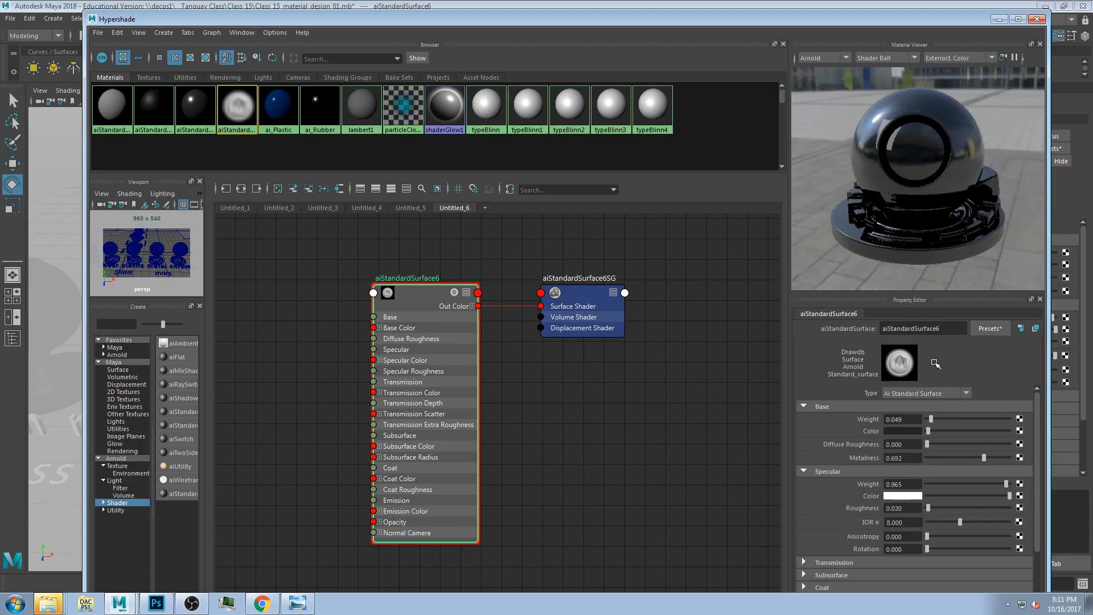
Step: Raise the base weight to about 0.434 and preview the material in the Exterior2 Color environment
click(948, 418)
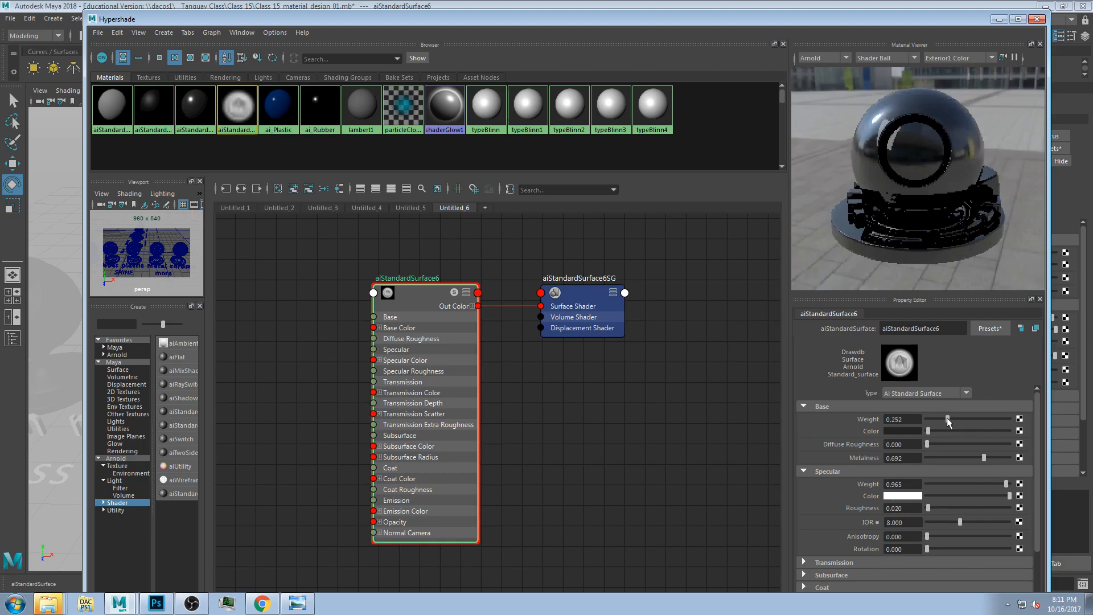
click(962, 419)
click(958, 58)
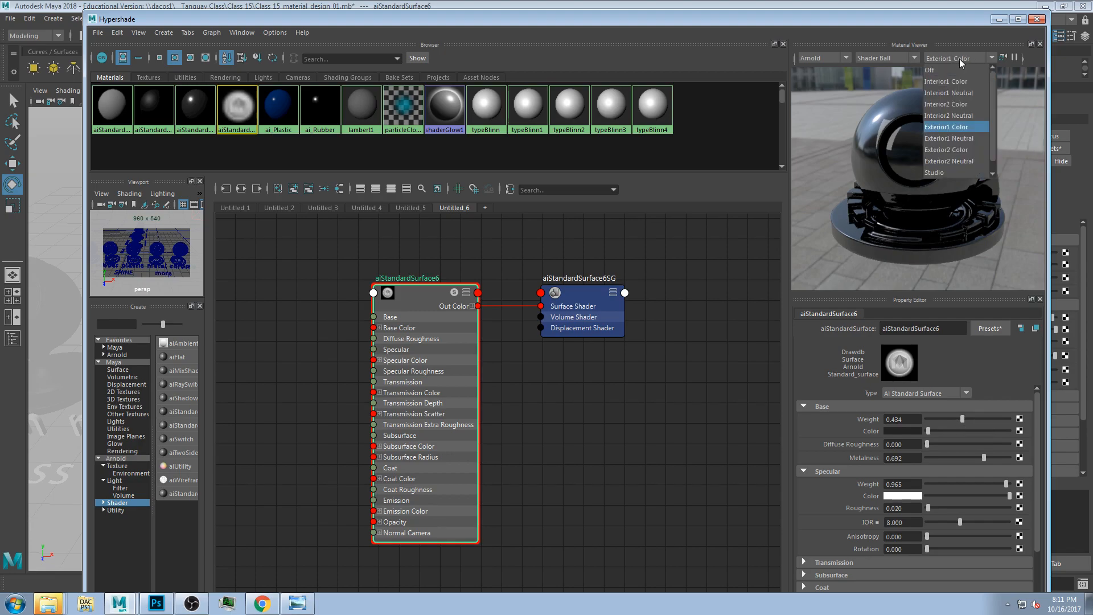
click(958, 149)
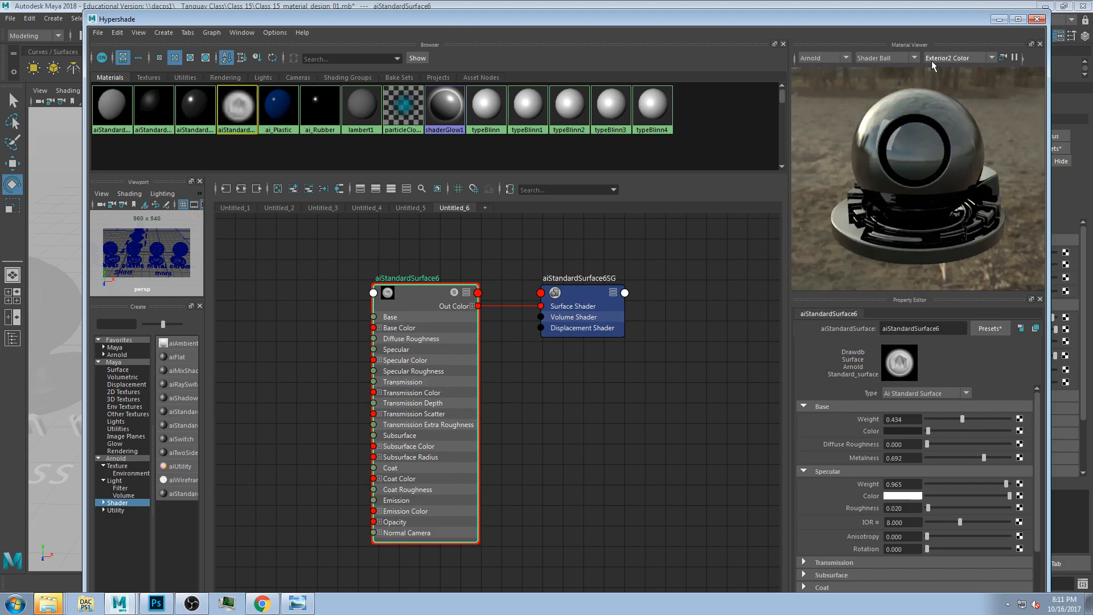
Step: Set the base weight to about 0.692 and lower the metalness to about 0.657
click(983, 419)
drag(1000, 457, 974, 457)
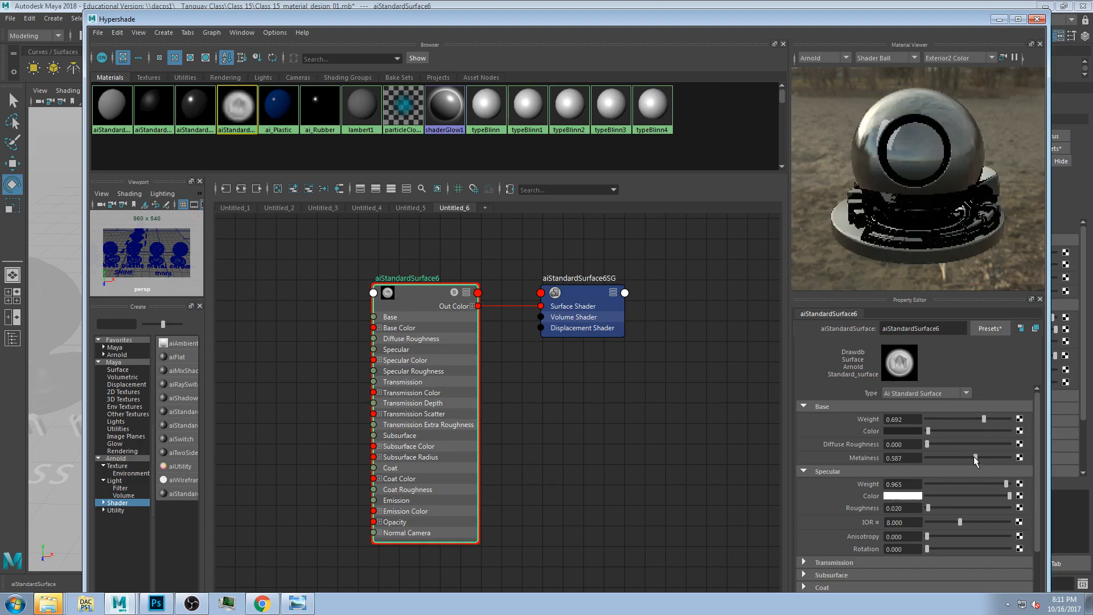
drag(975, 457, 980, 455)
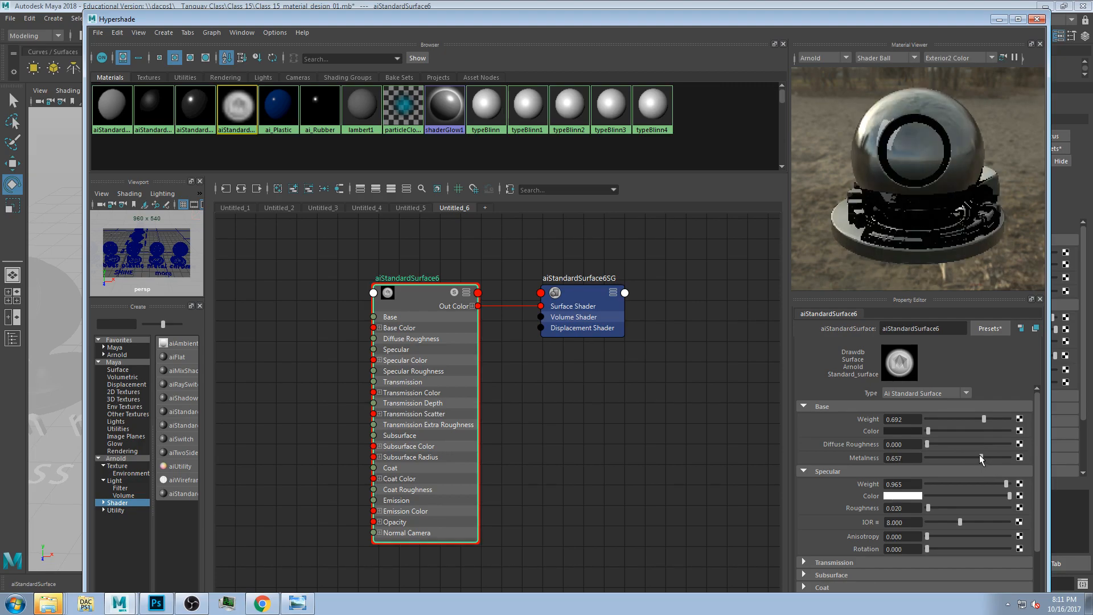
Step: Set the specular IOR to 10 and switch the Material Viewer environment to Exterior1 Color
drag(907, 523, 878, 528)
text(10)
key(Return)
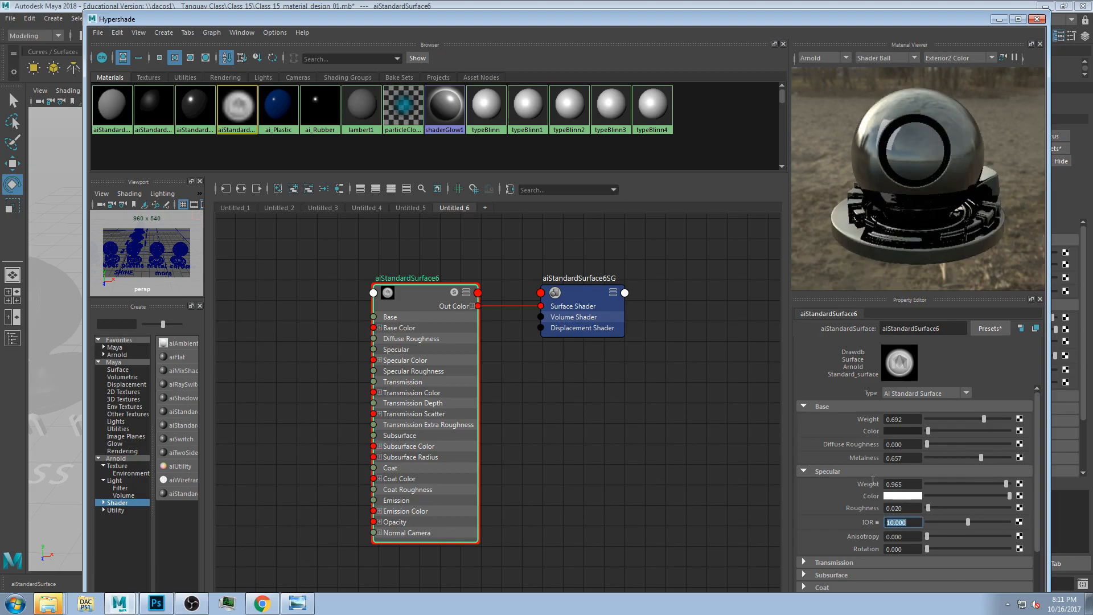
drag(886, 484, 922, 484)
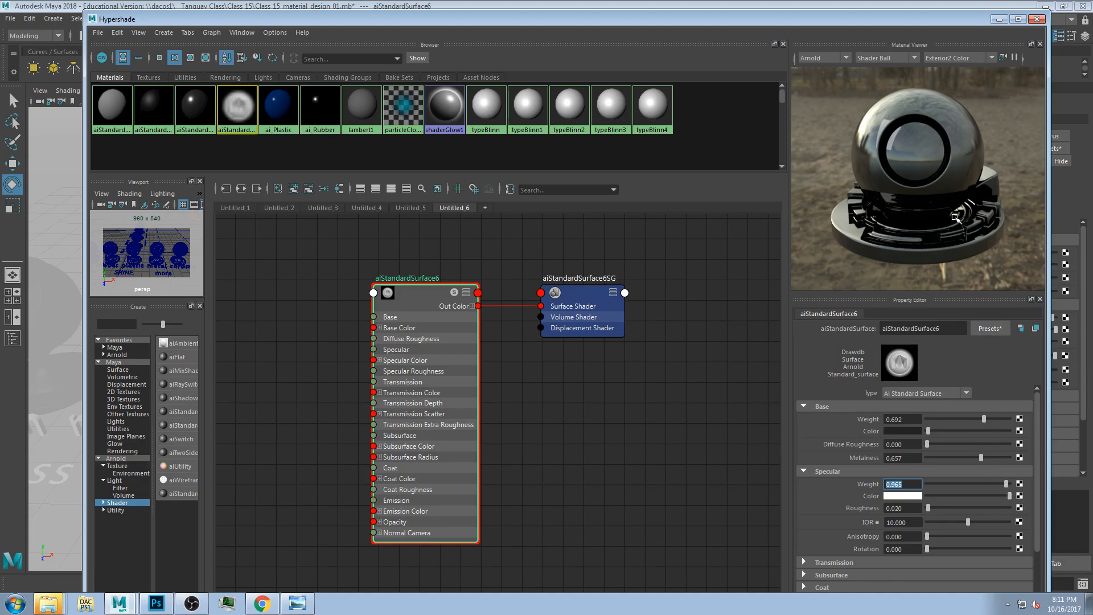
click(957, 58)
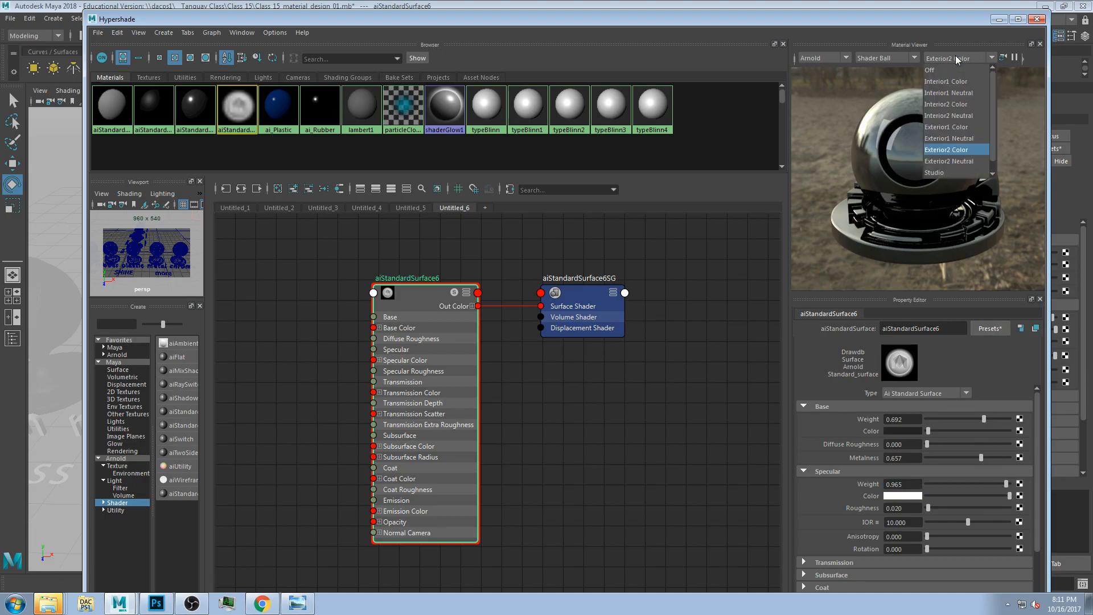
click(958, 127)
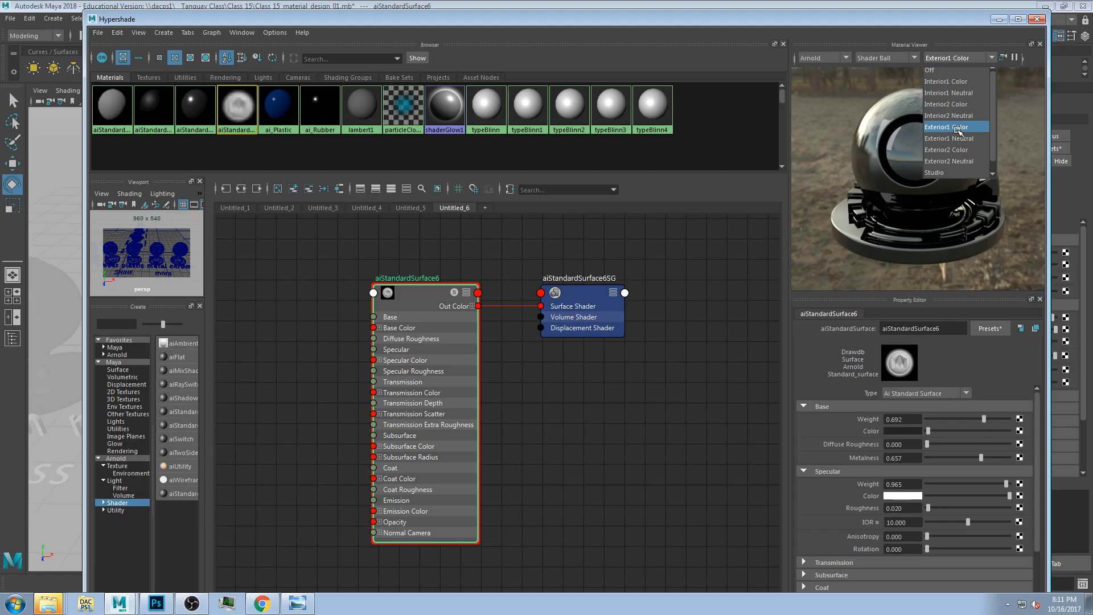
Step: Preview the chrome material in the Exterior1 Color environment and move the Hypershade window aside to uncover the shader balls
click(960, 127)
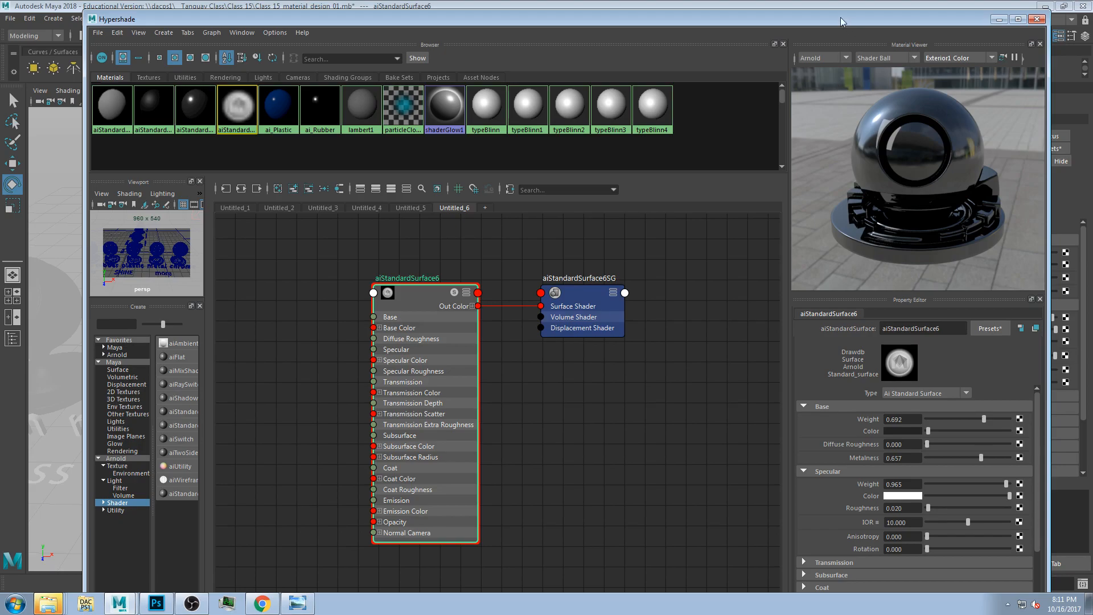
drag(484, 19, 482, 456)
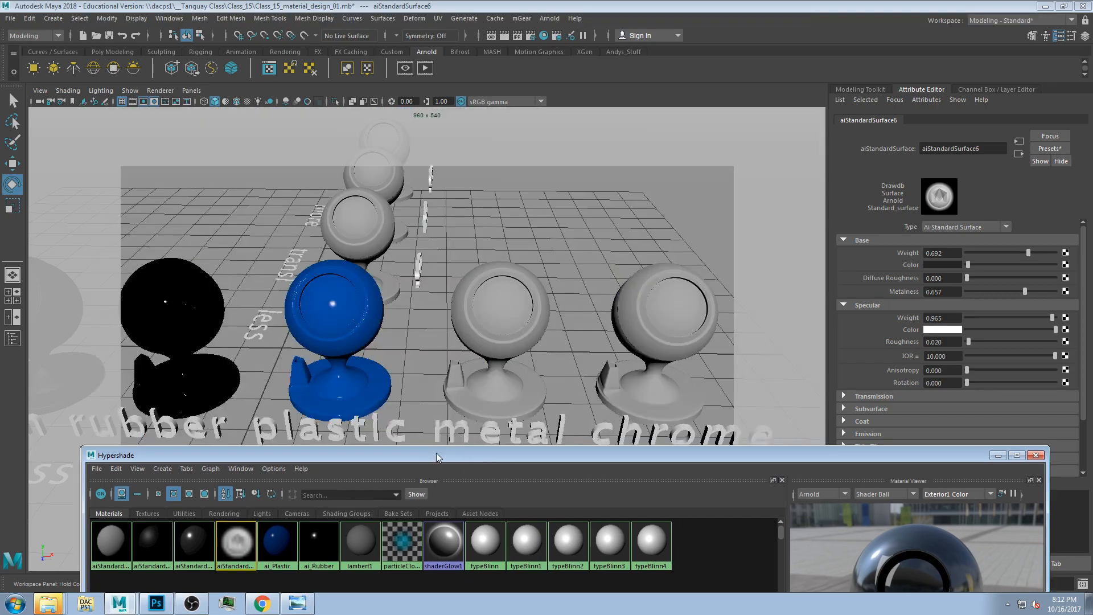
drag(436, 452, 1092, 38)
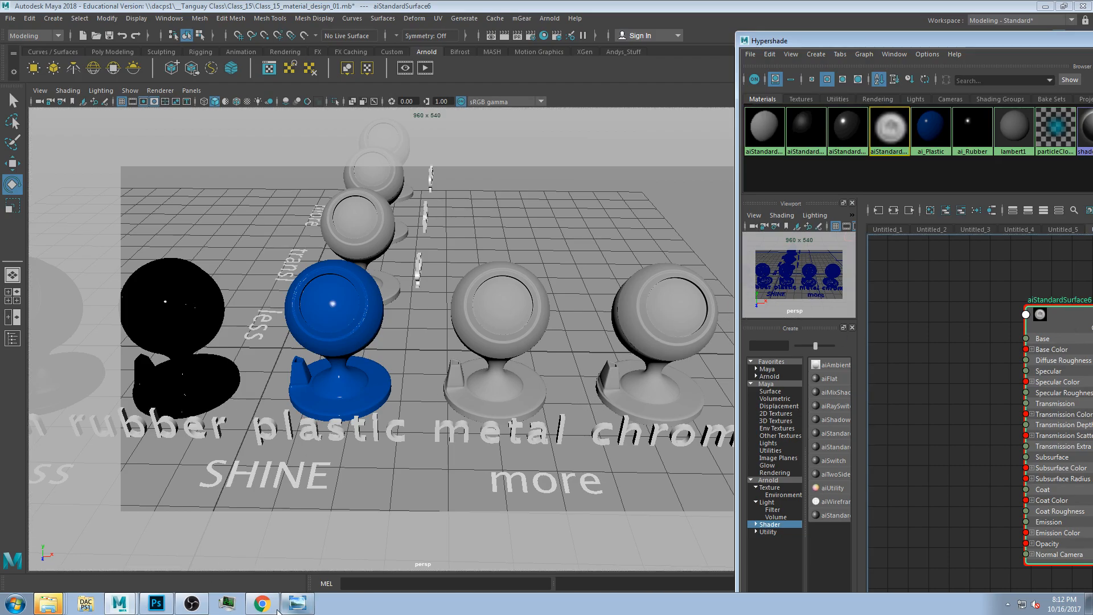
Step: Browse the chrome references in Windows Photo Viewer to the gold bars photo Chrome_Metal_04.jpg, then return to Maya's Hypershade
click(297, 603)
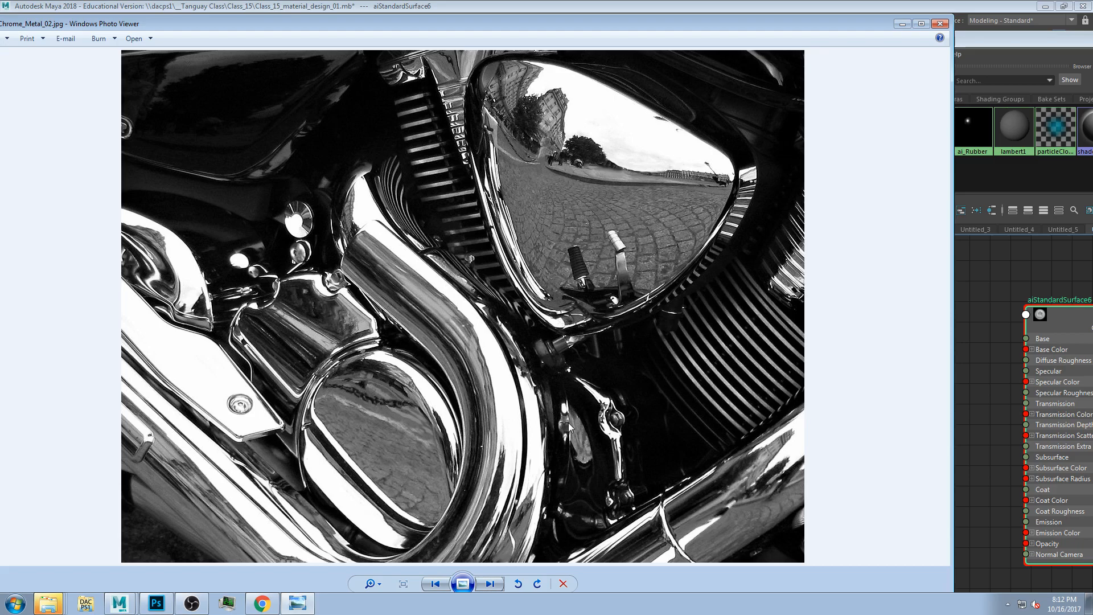
click(491, 585)
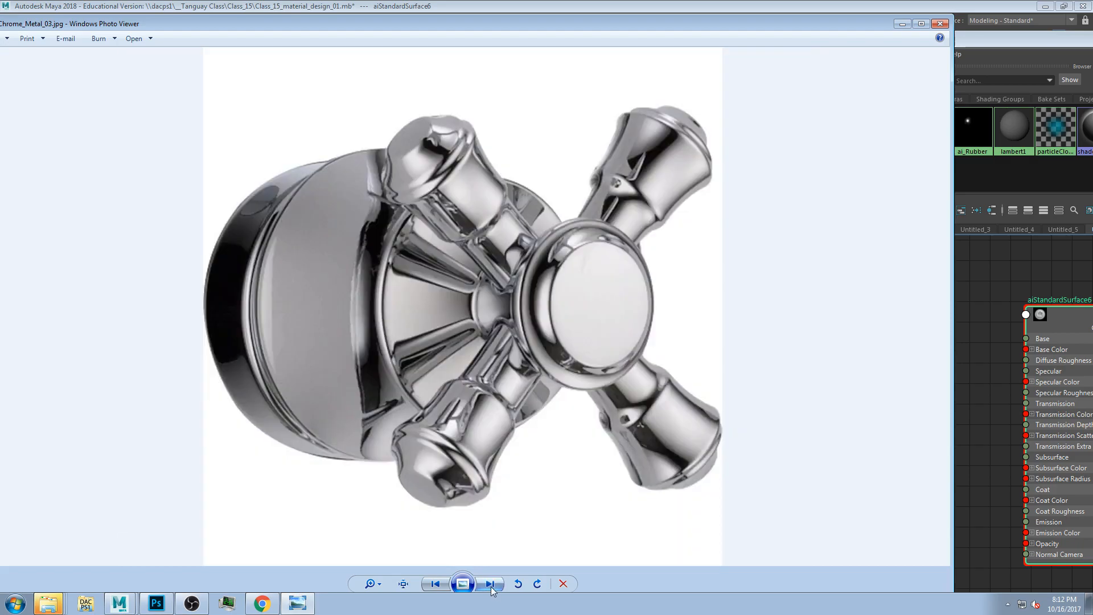
click(491, 585)
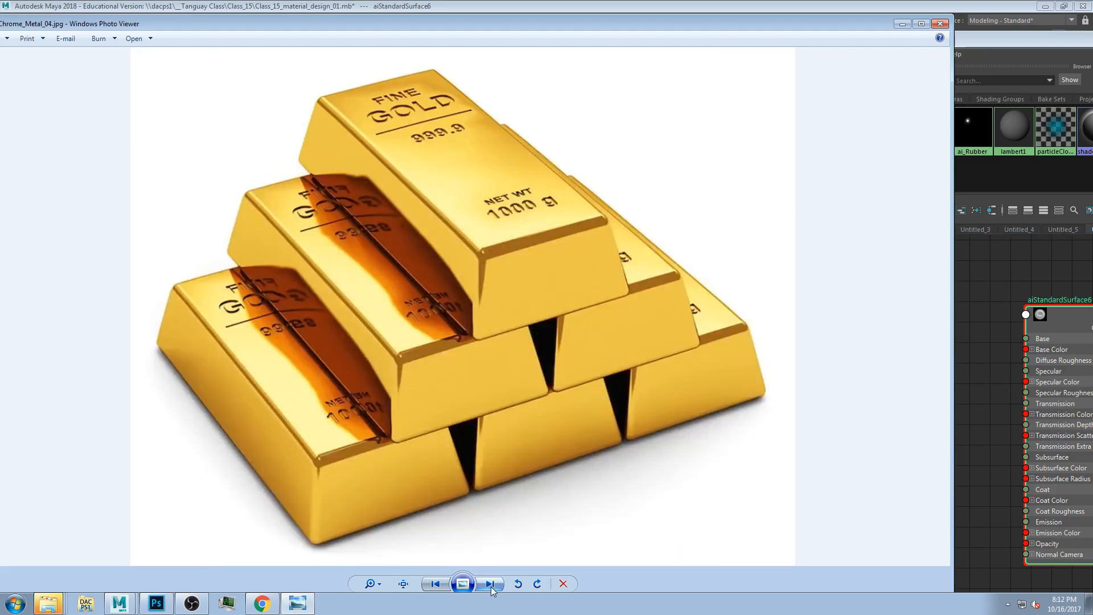
click(907, 25)
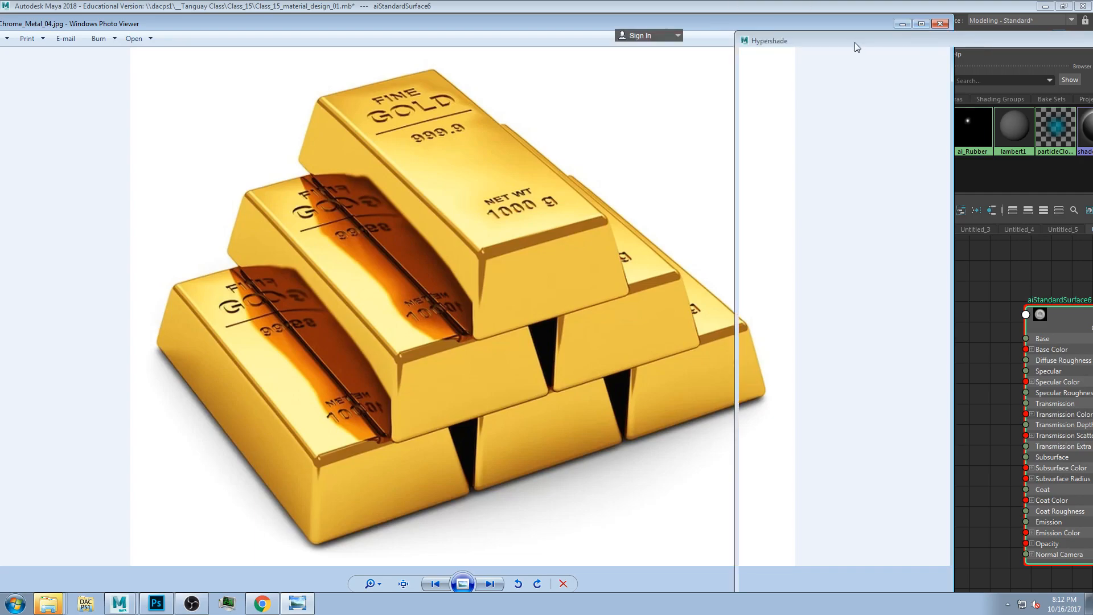
click(977, 9)
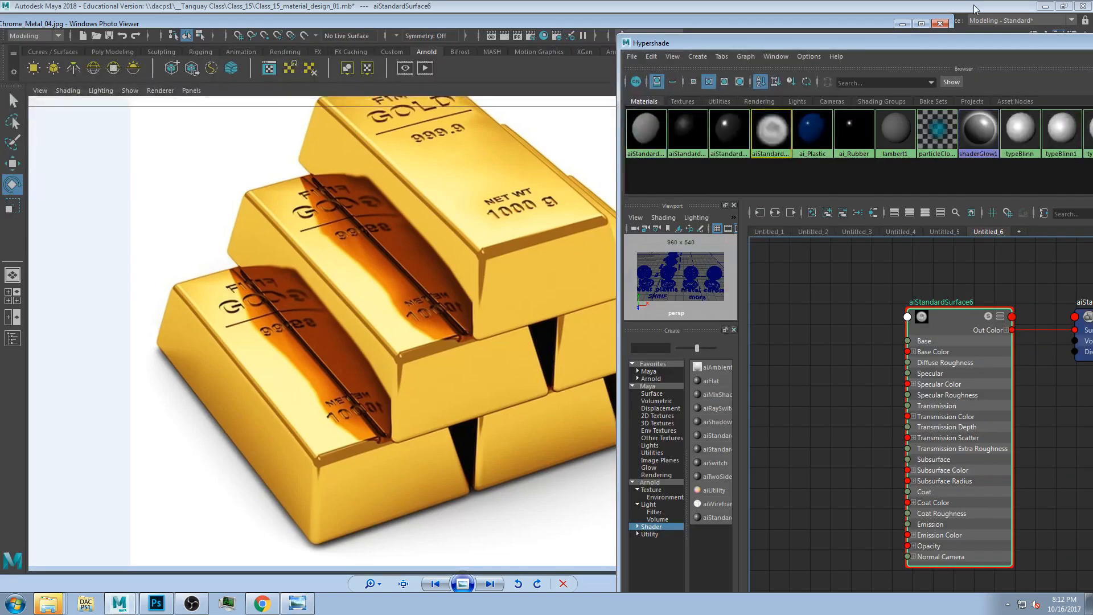
drag(933, 46, 453, 68)
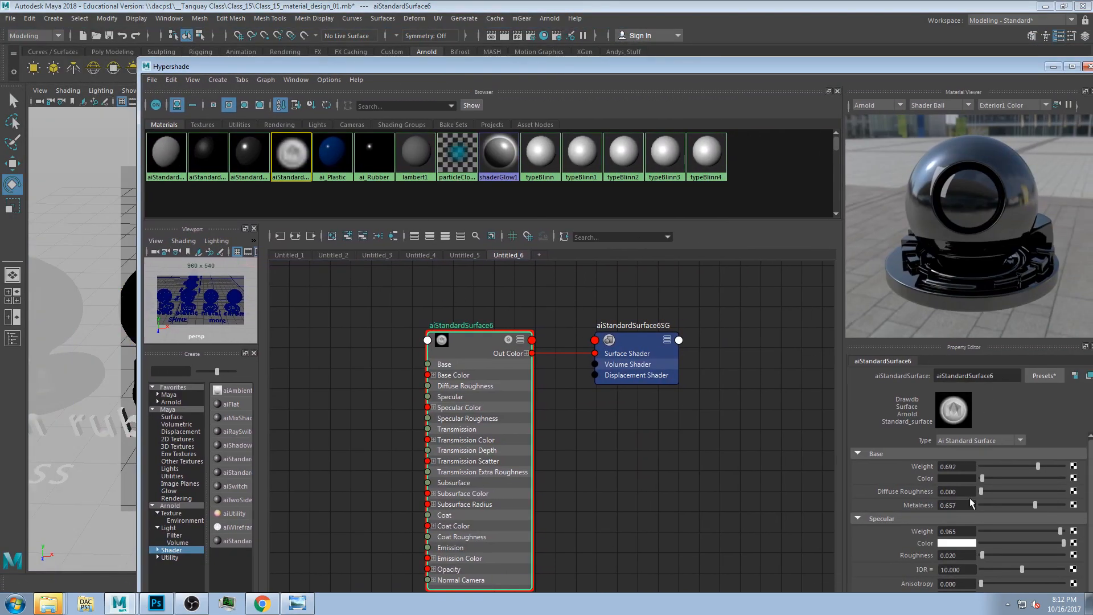
Step: Set the specular color of aiStandardSurface6 to a saturated gold with hue 34.615, saturation 1 and value 1
click(962, 544)
drag(937, 573, 994, 586)
click(941, 587)
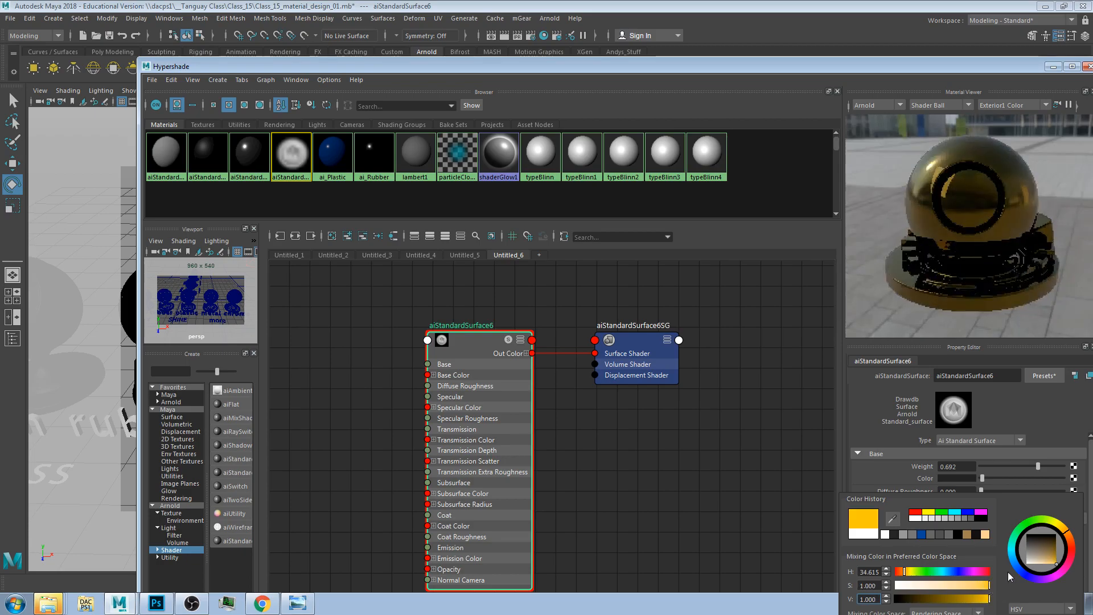
Step: Set the base color to the same gold as the specular color and darken it slightly by lowering its value
click(955, 477)
click(894, 473)
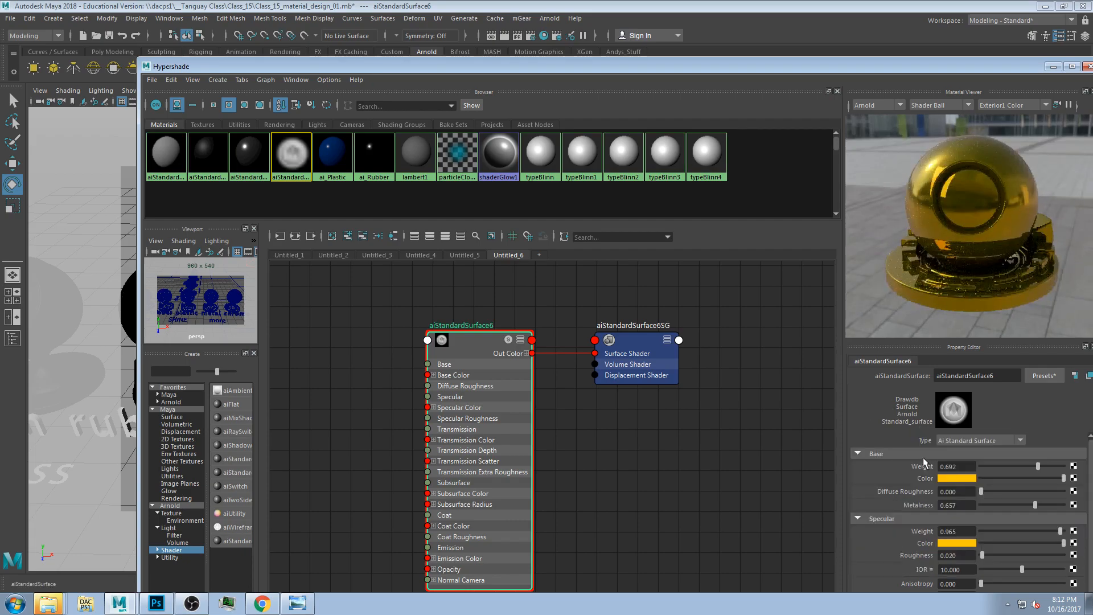
click(956, 479)
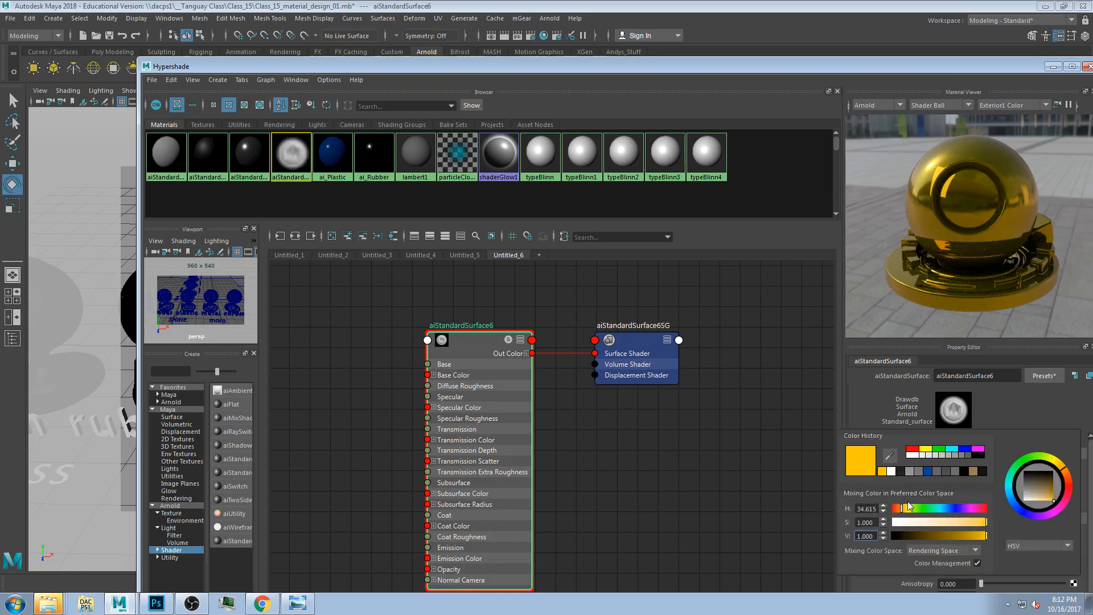
click(972, 536)
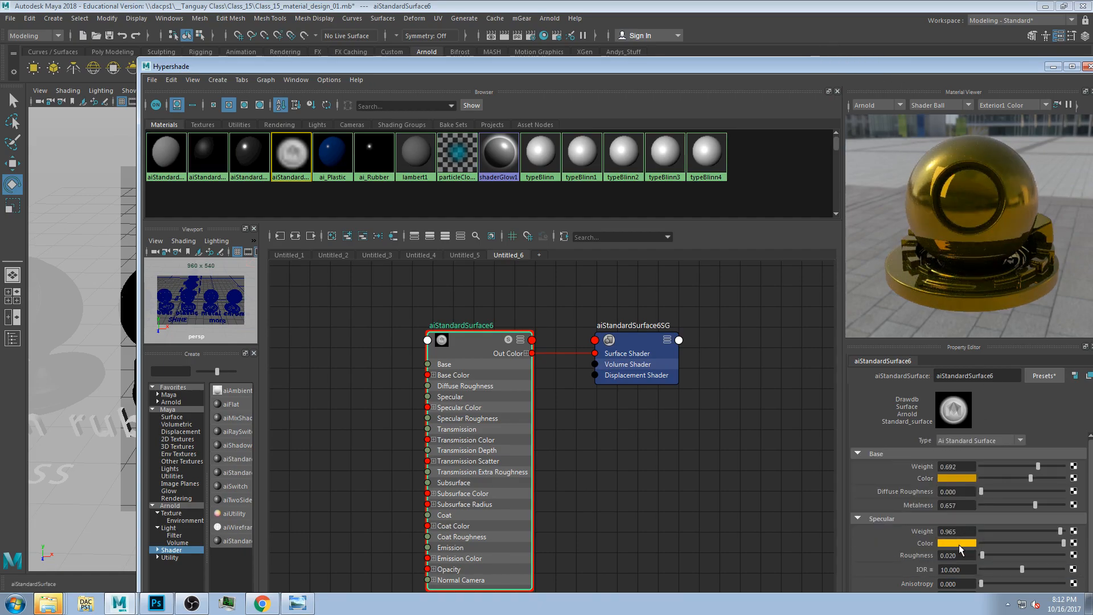
Step: Reposition the Hypershade so its properties are accessible and shift the specular color of aiStandardSurface6 to a deeper orange
click(952, 479)
drag(838, 66, 770, 20)
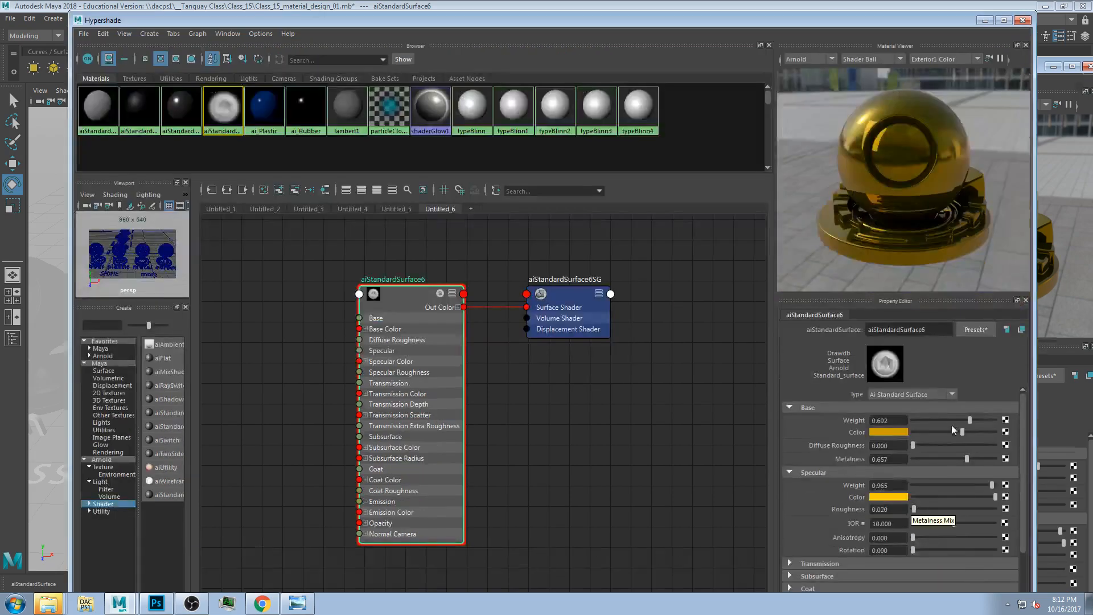
click(887, 498)
drag(804, 586, 798, 592)
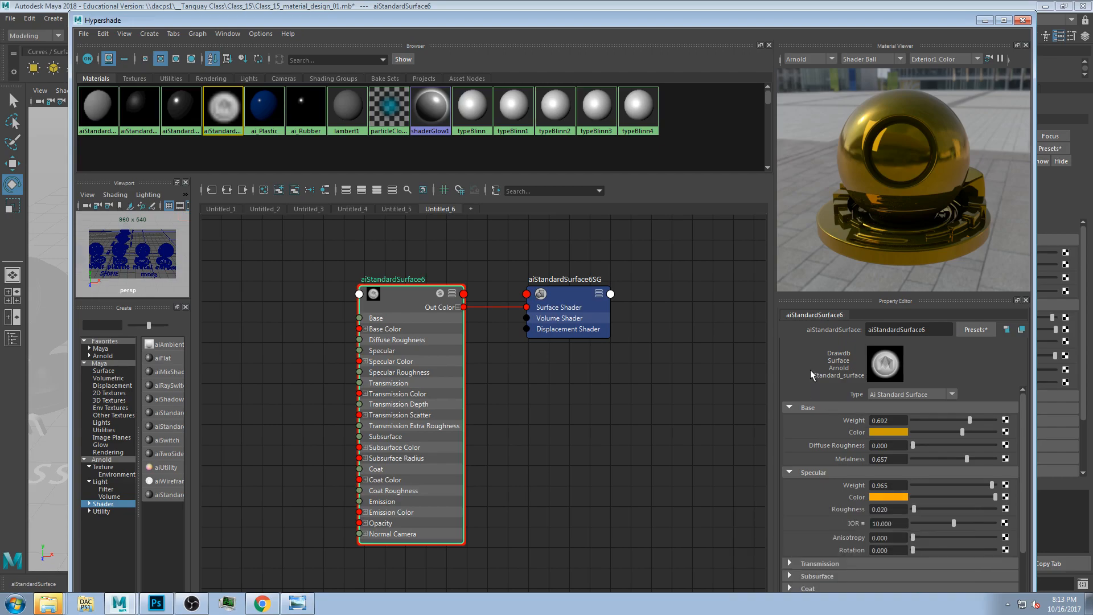
Step: Change the base color of aiStandardSurface6 to a darker orange-brown with a hue of 23.077
click(891, 432)
click(887, 432)
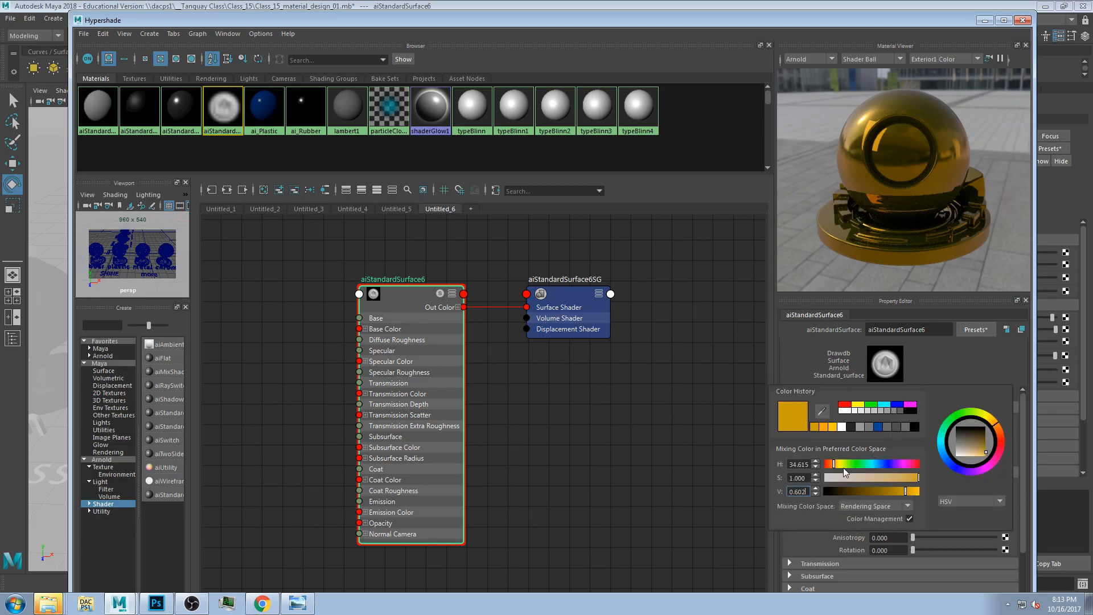
click(832, 466)
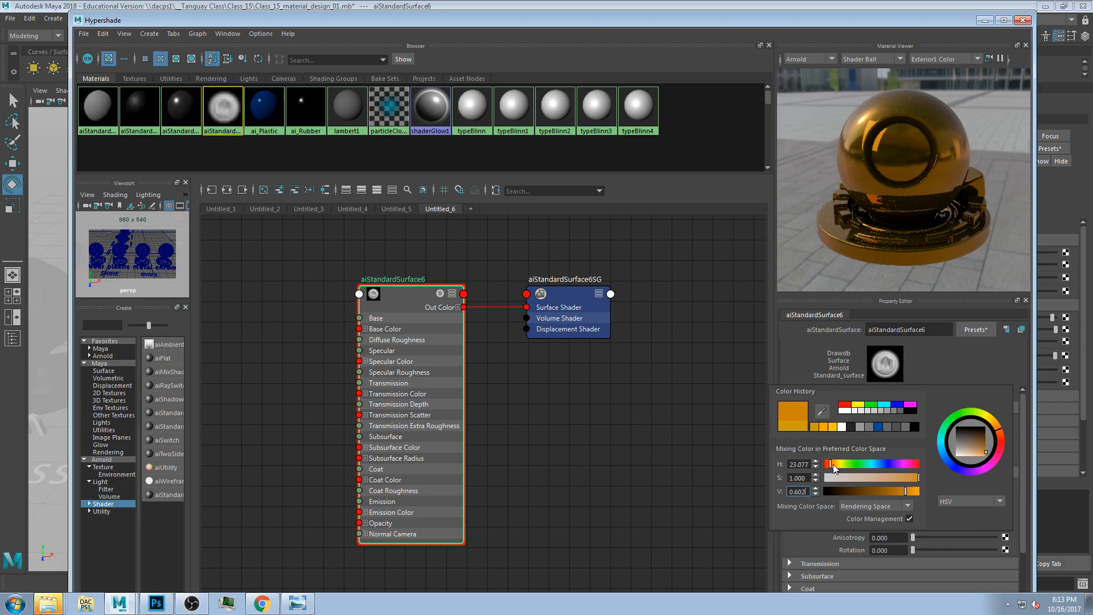
drag(906, 491, 894, 497)
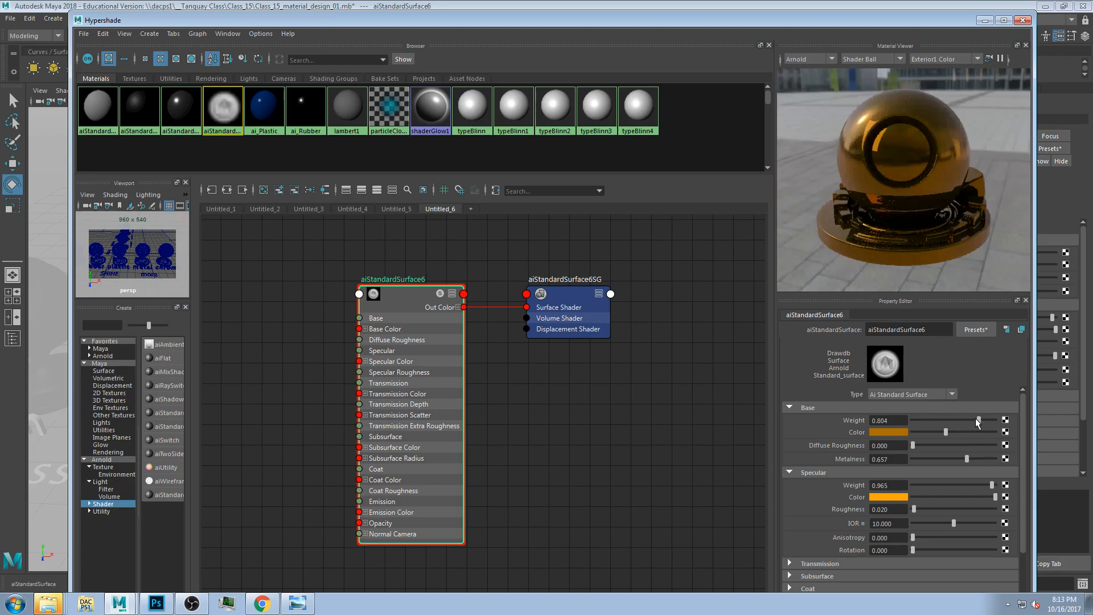
Step: Set the base weight of aiStandardSurface6 to 0.615 and its specular weight to 1.000
drag(974, 421, 964, 421)
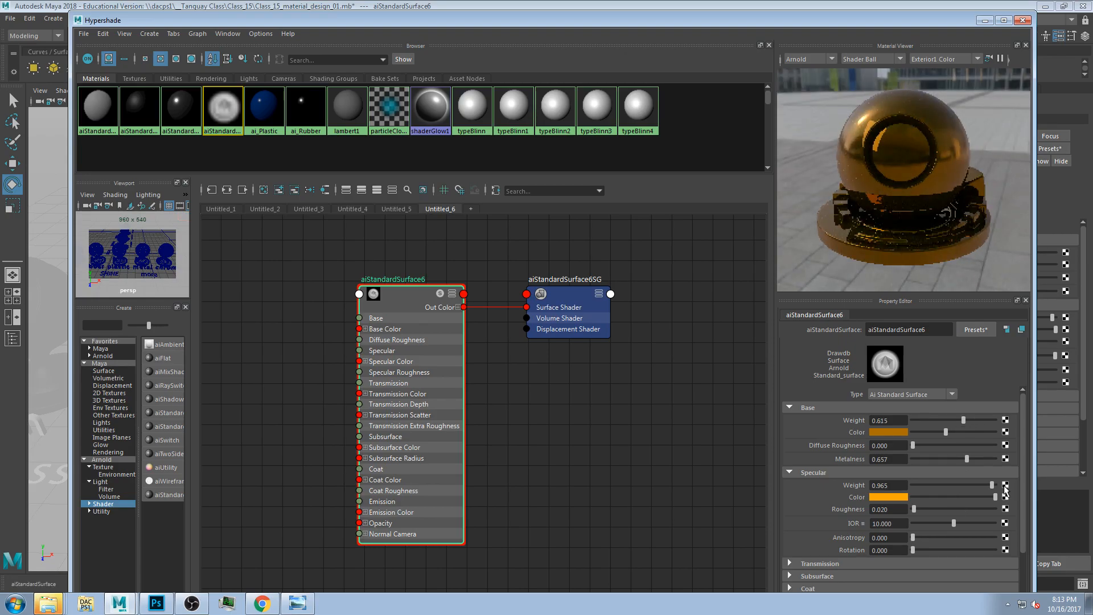
drag(993, 486, 999, 484)
Step: Clear the Hypershade away from the scene and examine the full row of shader balls, selecting the paper and cloth samples
drag(383, 19, 403, 568)
alt+middle_drag(562, 362, 746, 366)
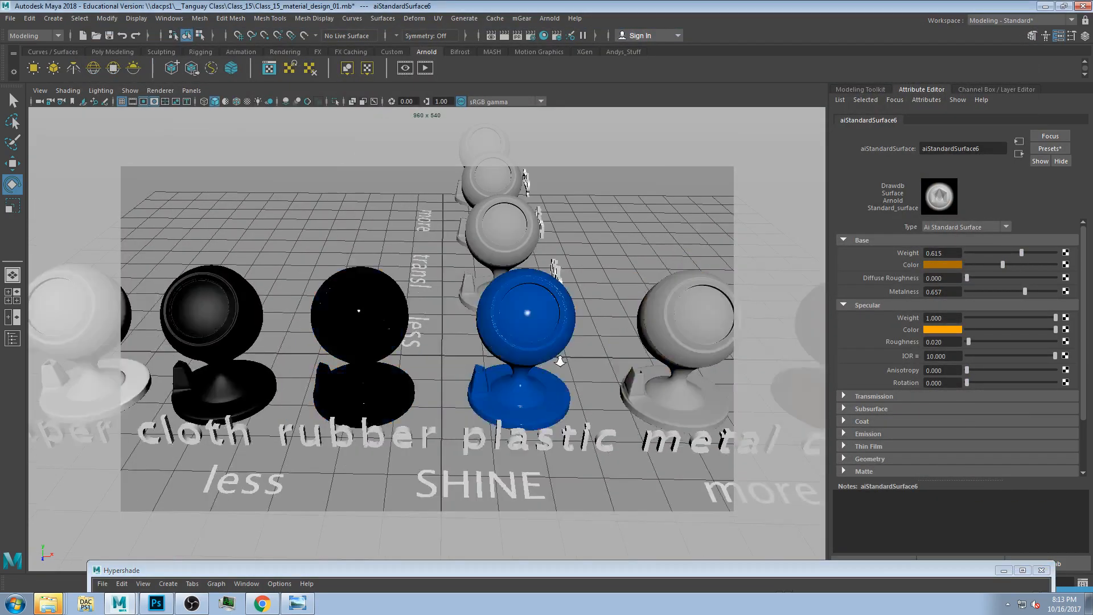
alt+right_drag(746, 365, 452, 363)
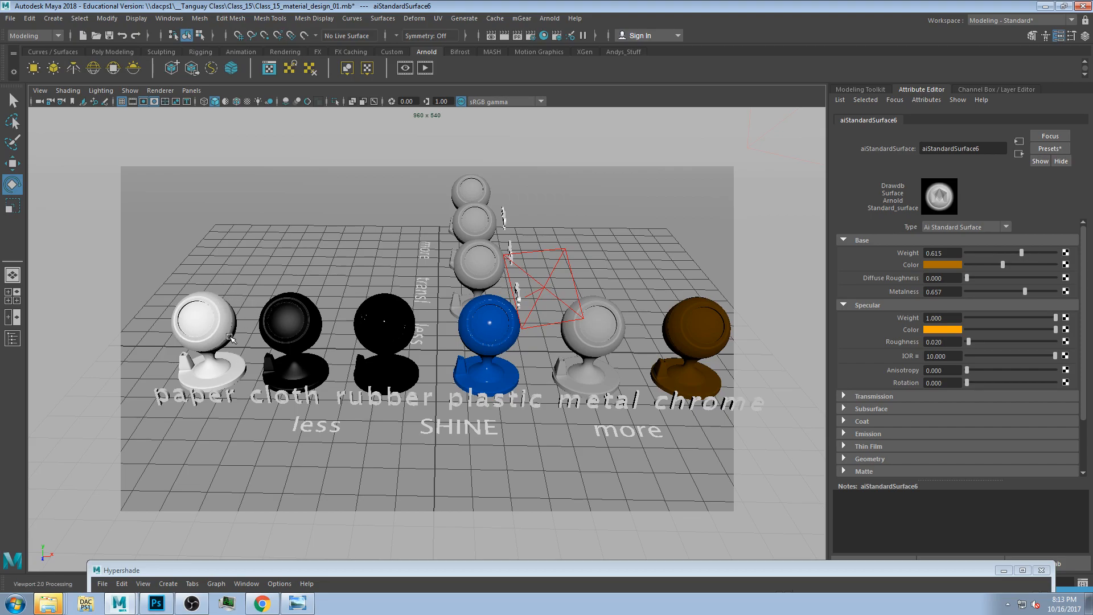
click(185, 319)
shift+click(289, 321)
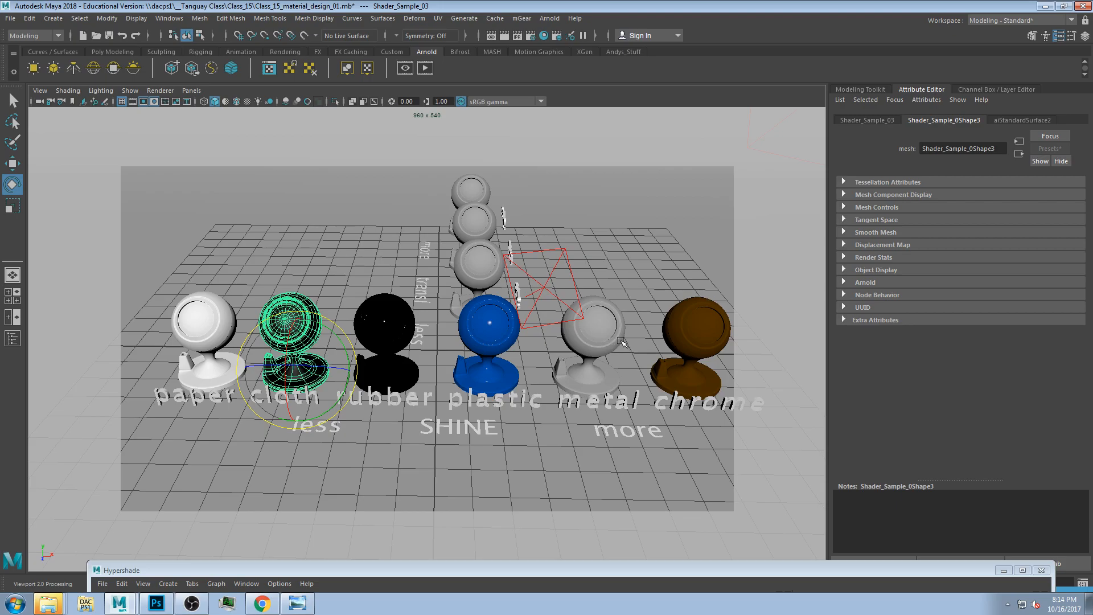
Step: Bring back the Hypershade, show the Untitled_5 shader graph, and assign the dark shiny standard-surface material to the metal shader ball
drag(277, 572, 234, 96)
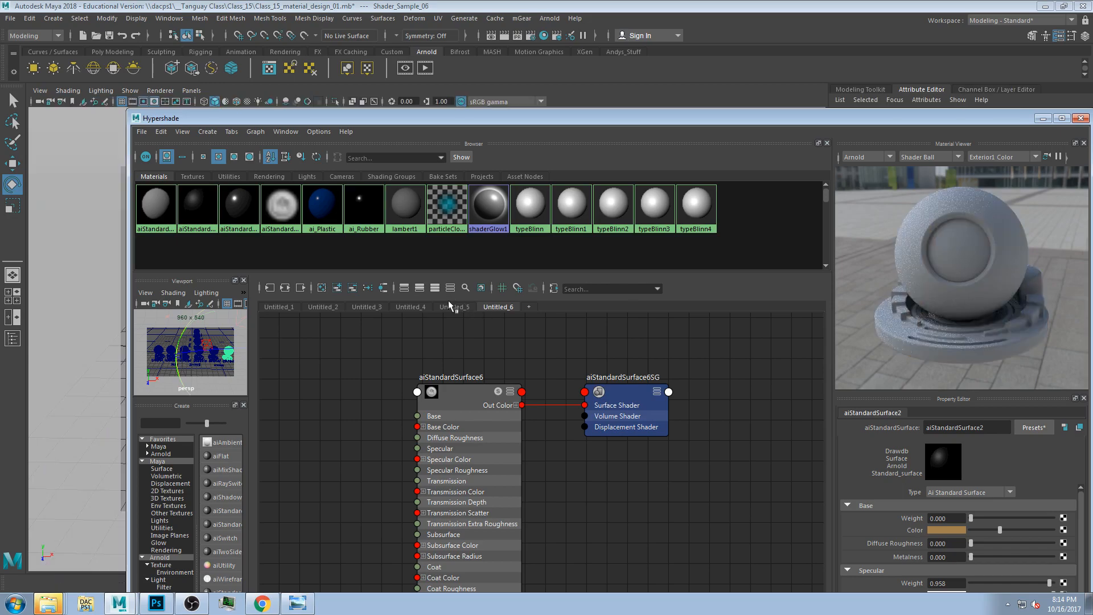
click(453, 306)
drag(490, 119, 877, 260)
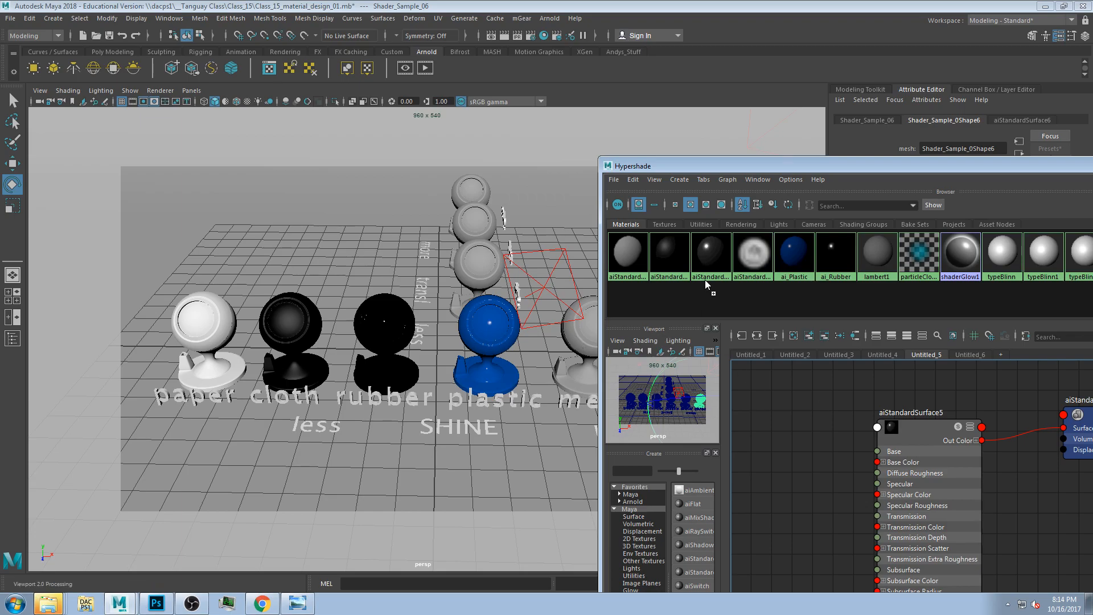
middle_drag(658, 187, 677, 172)
drag(688, 166, 430, 106)
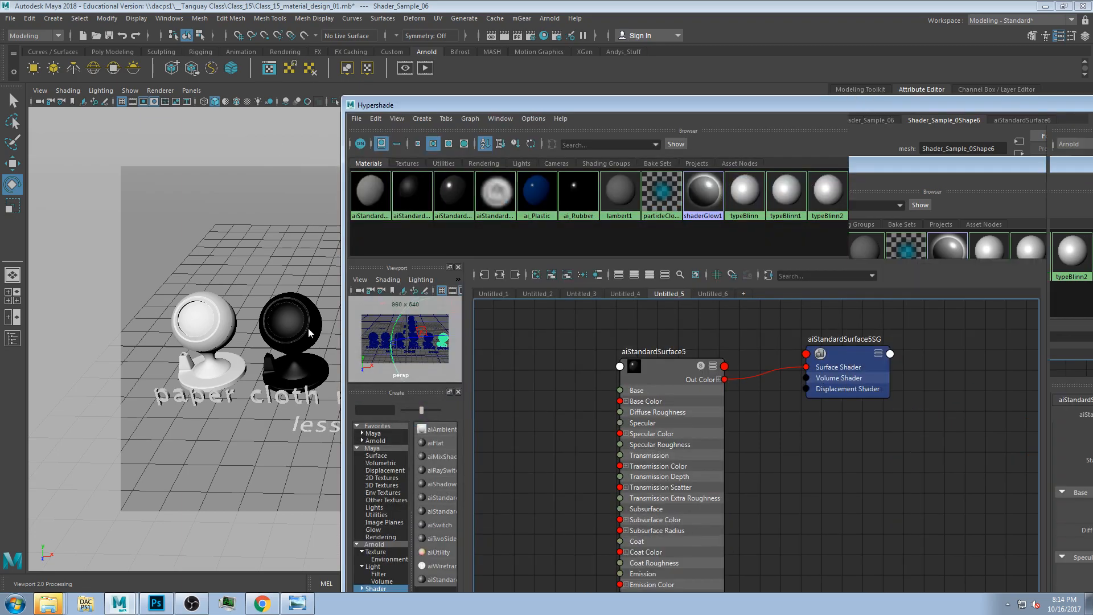
drag(308, 328, 328, 417)
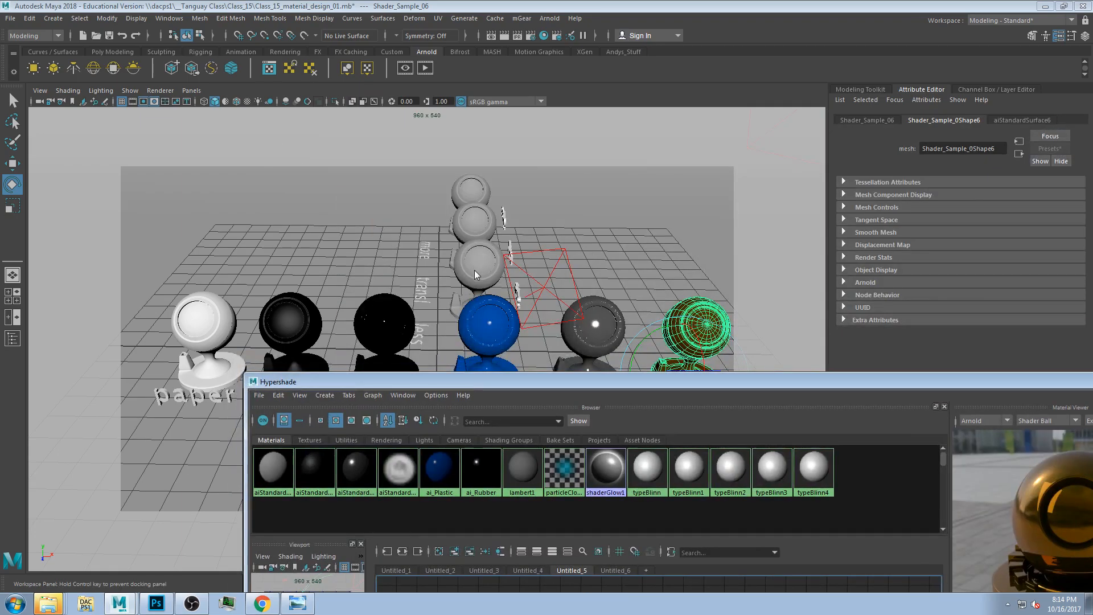
drag(473, 270, 470, 280)
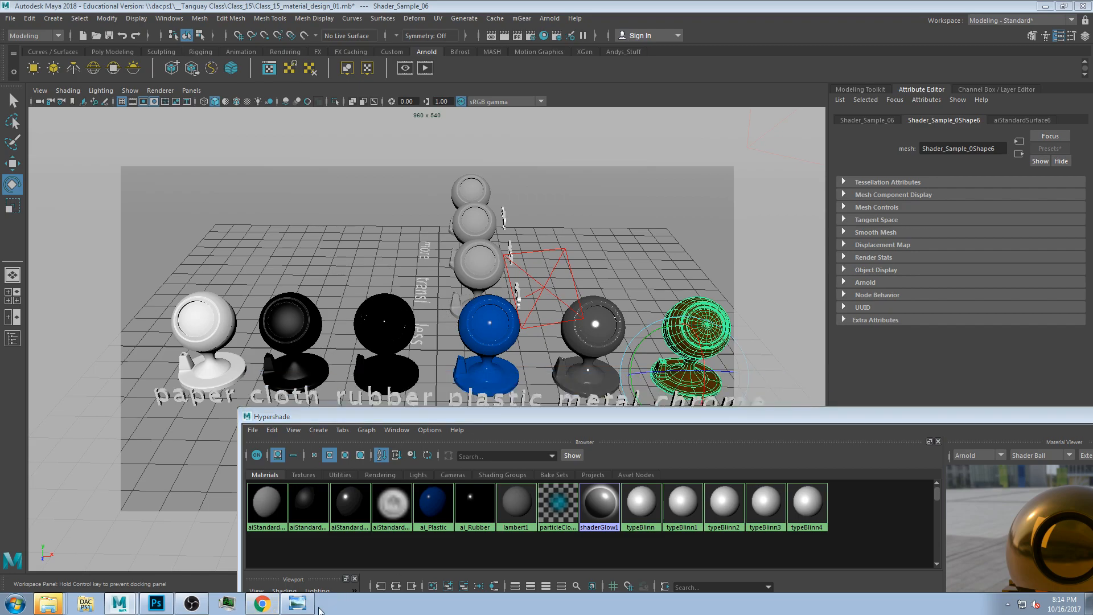
Step: Switch to Photoshop and paint more black rays converging on the curve in the Untitled-4 sketch
click(227, 603)
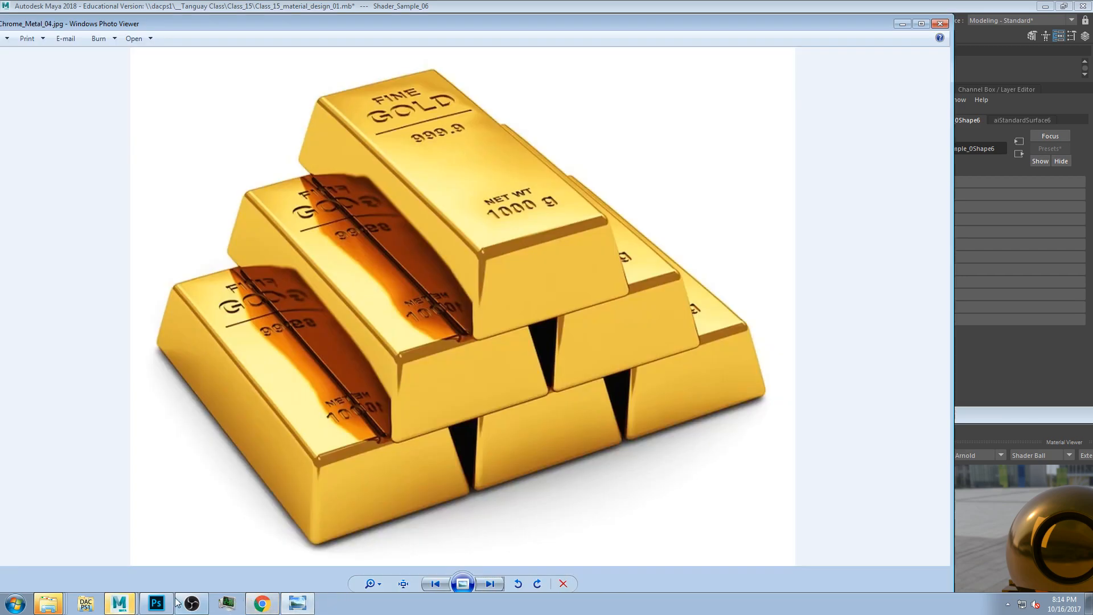
click(155, 604)
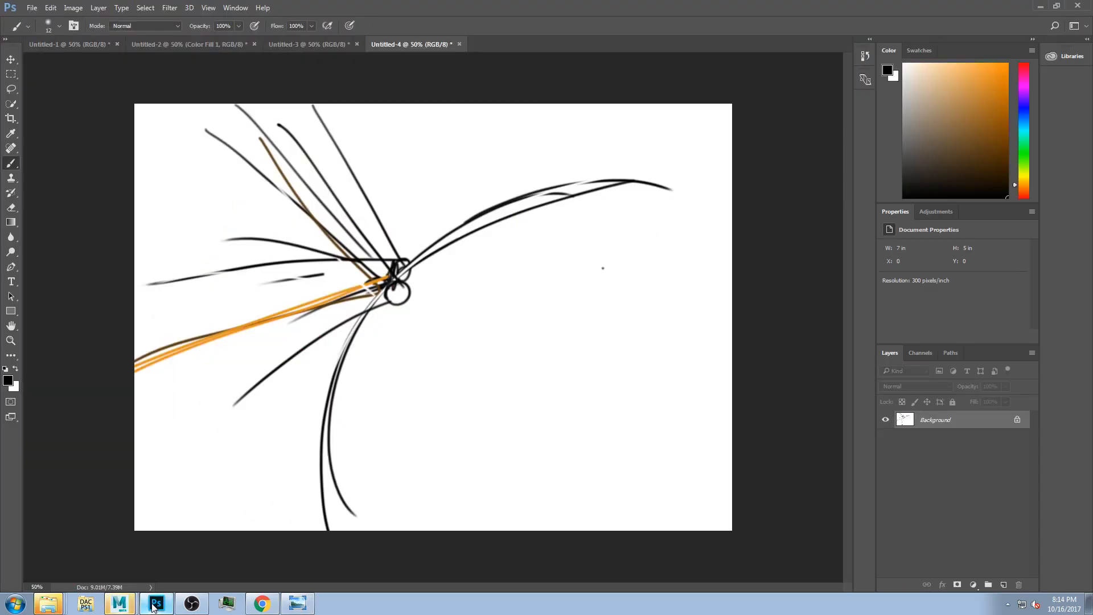
click(357, 125)
drag(337, 105, 426, 255)
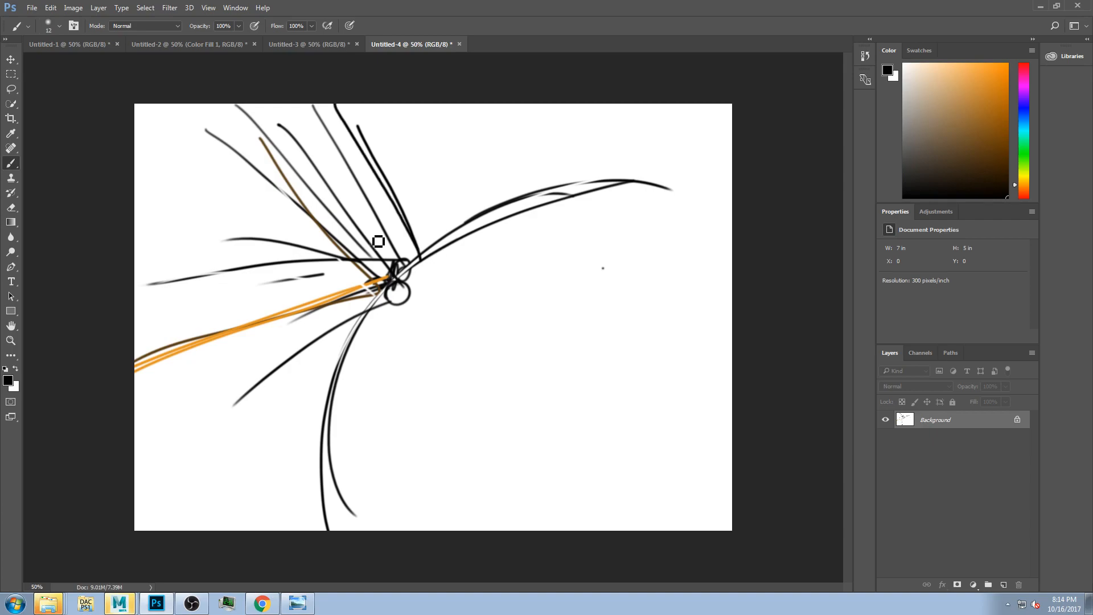
mouse_move(323, 226)
mouse_down()
mouse_move(421, 252)
mouse_move(433, 269)
mouse_move(182, 297)
mouse_up()
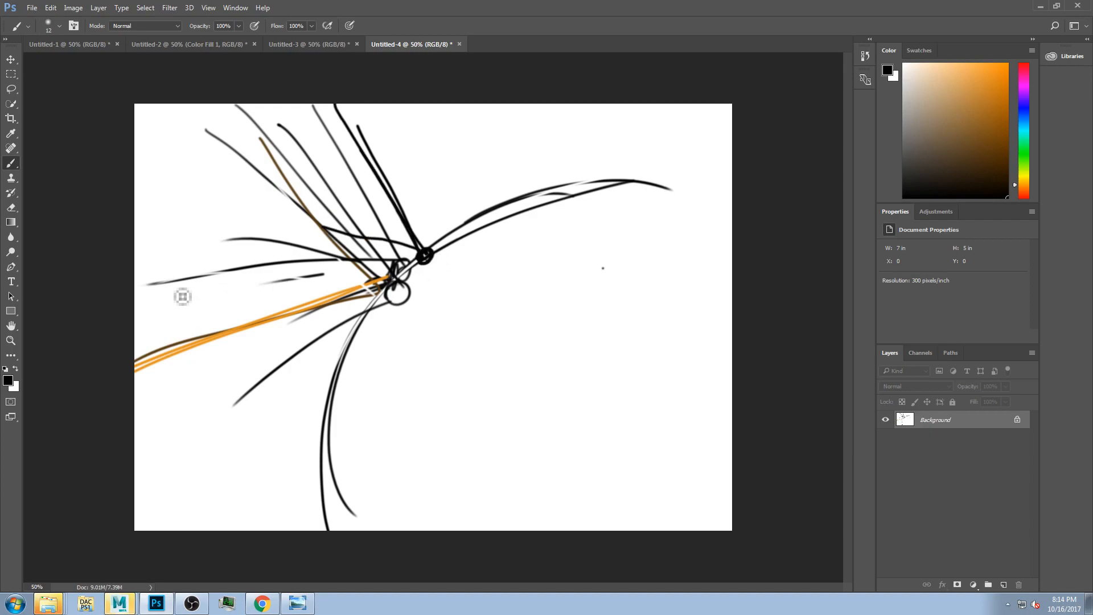
Step: Create a new 2100 × 1500 pixel RGB document at 300 pixels/inch with a white background
click(984, 138)
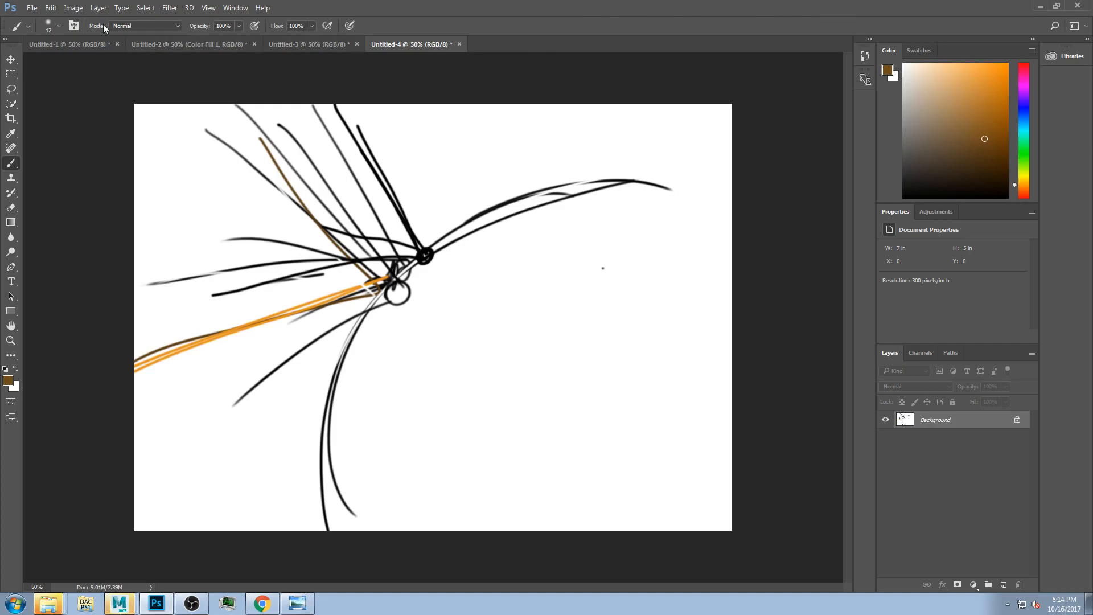
click(32, 8)
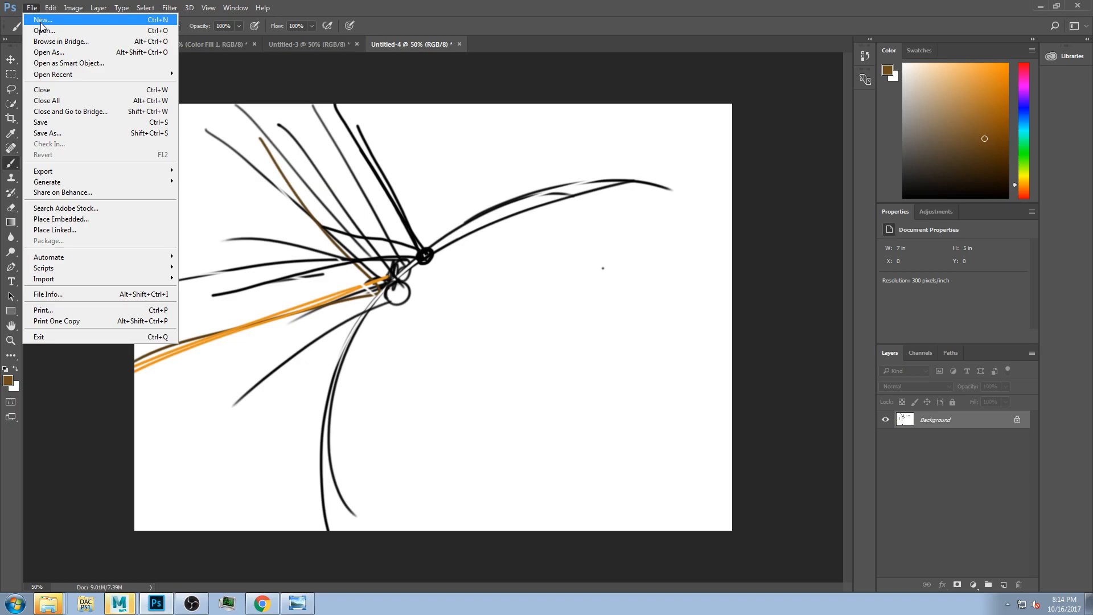
click(42, 20)
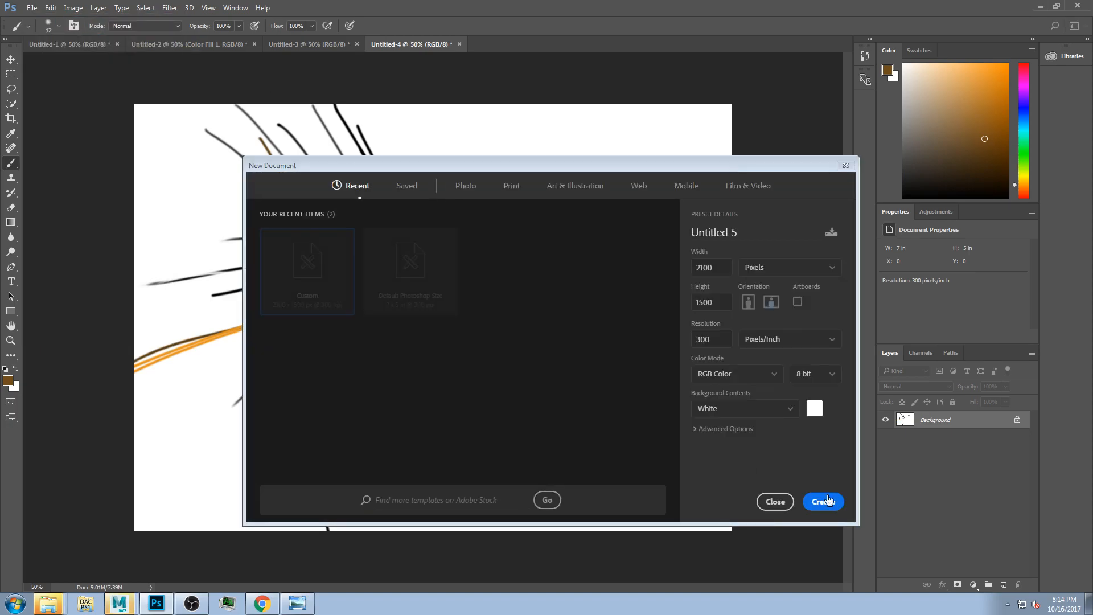
click(828, 500)
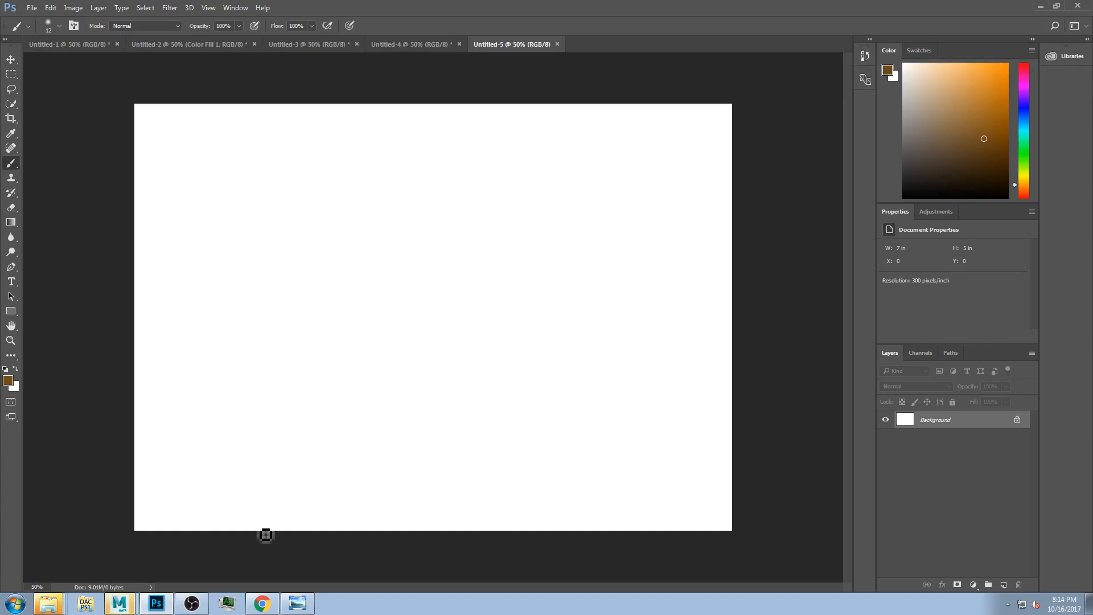
Step: Choose a very dark brown and paint a large arc across the canvas with one ray bending as it passes through
click(989, 173)
mouse_move(267, 537)
mouse_down()
mouse_move(286, 507)
mouse_move(681, 186)
mouse_move(791, 177)
mouse_up()
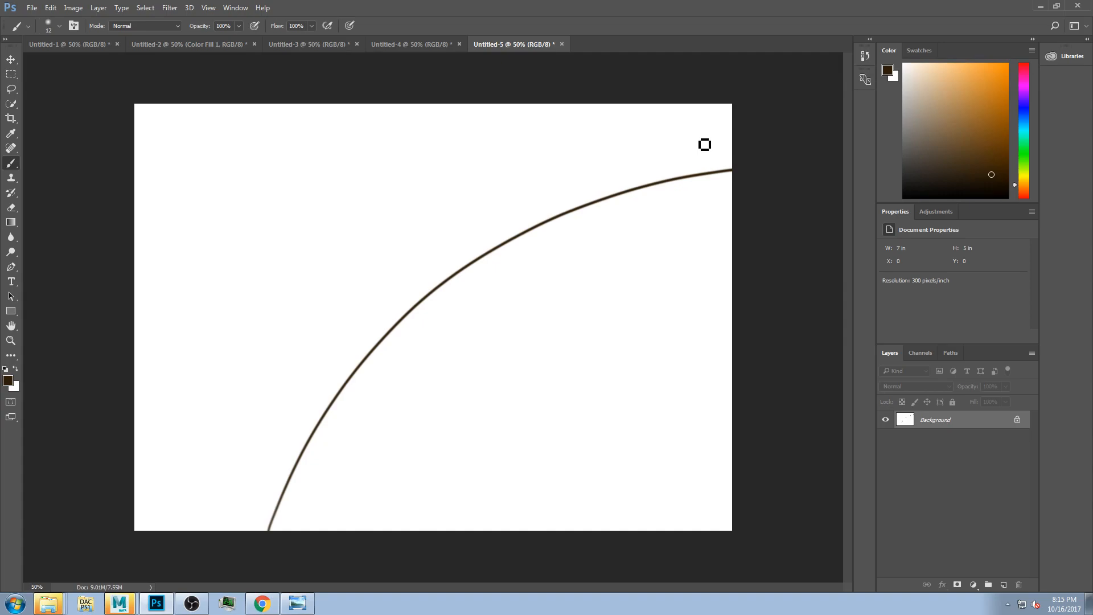
drag(241, 119, 401, 316)
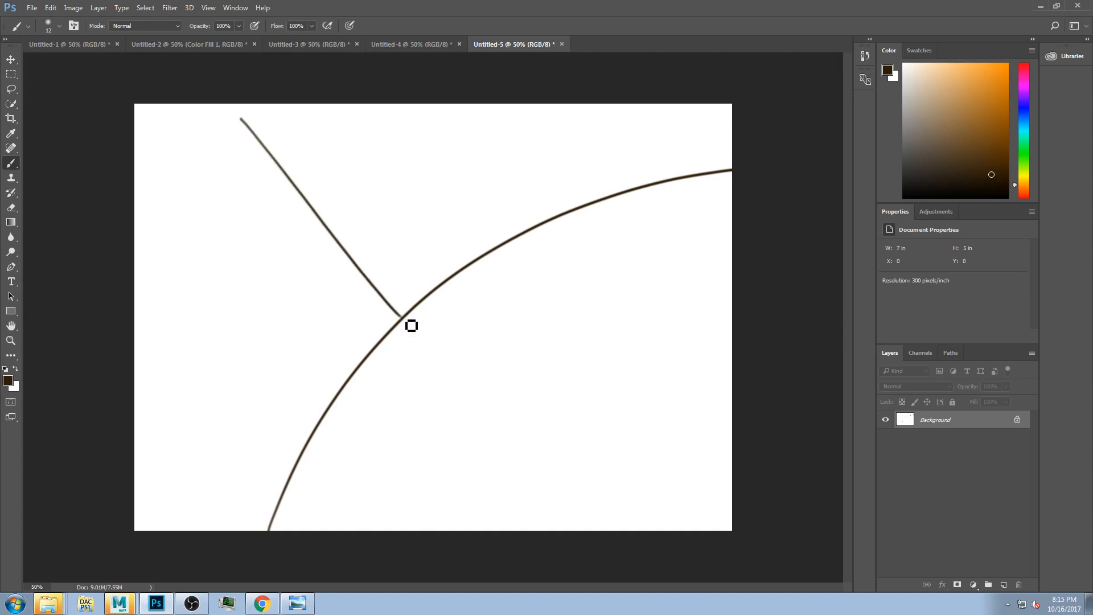
shift+click(439, 519)
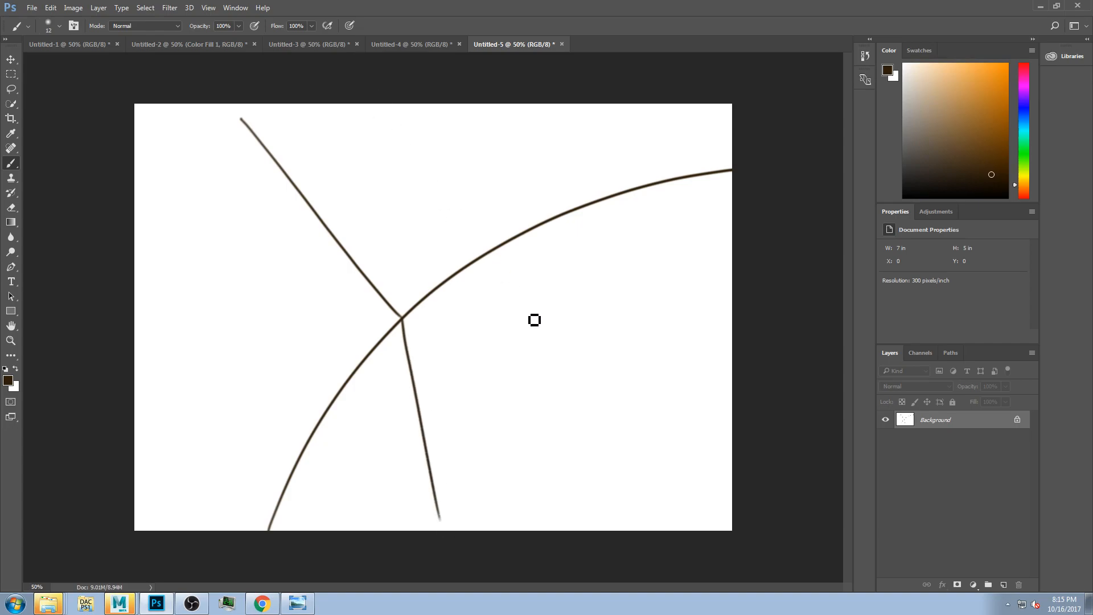
Step: Paint loose squiggles inside the arc along its inner edge and on either side of the bent ray
mouse_move(431, 340)
mouse_down()
mouse_move(459, 351)
mouse_move(481, 325)
mouse_up()
mouse_move(487, 279)
mouse_down()
mouse_move(703, 193)
mouse_move(649, 237)
mouse_up()
drag(410, 346, 401, 350)
mouse_move(368, 383)
mouse_down()
mouse_move(349, 420)
mouse_move(387, 516)
mouse_up()
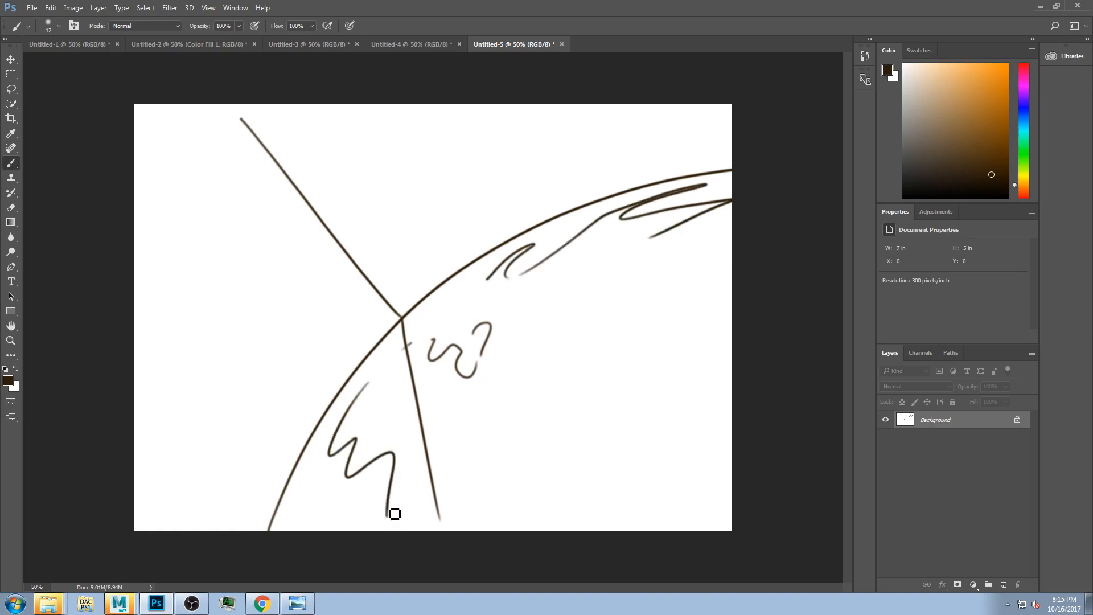
Step: Paint a second ray refracting through the arc and a row of four circles above it, one with a line entering it
mouse_move(292, 106)
mouse_down()
mouse_move(444, 273)
mouse_move(689, 351)
mouse_up()
drag(550, 137, 539, 132)
drag(598, 105, 545, 142)
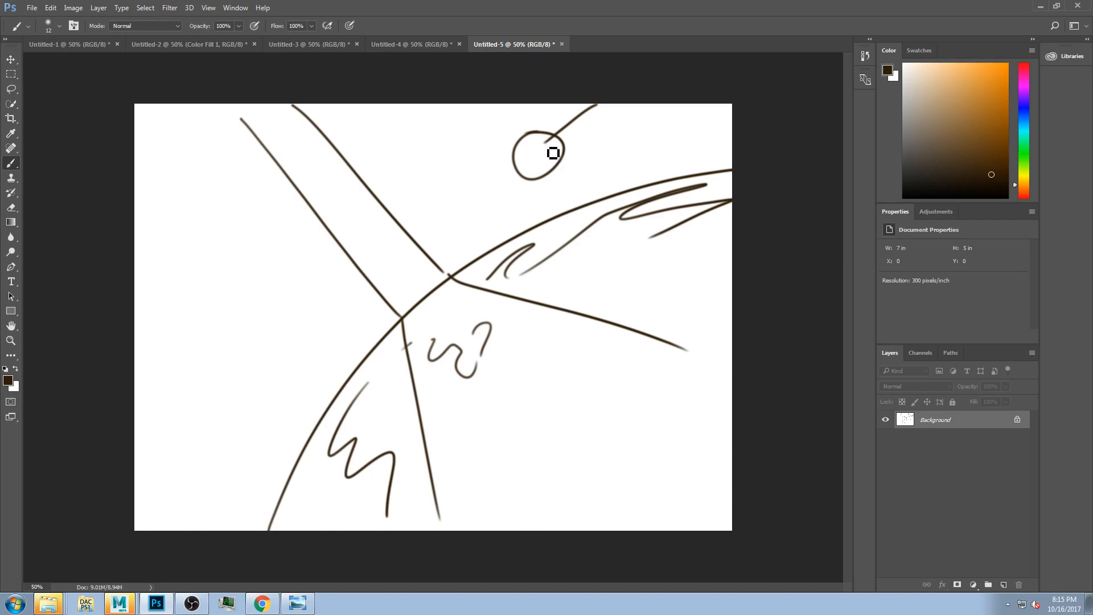
mouse_move(626, 134)
mouse_down()
mouse_move(630, 162)
mouse_move(616, 124)
mouse_up()
mouse_move(683, 136)
mouse_down()
mouse_move(660, 124)
mouse_move(679, 118)
mouse_up()
mouse_move(470, 134)
mouse_down()
mouse_move(499, 159)
mouse_move(447, 129)
mouse_up()
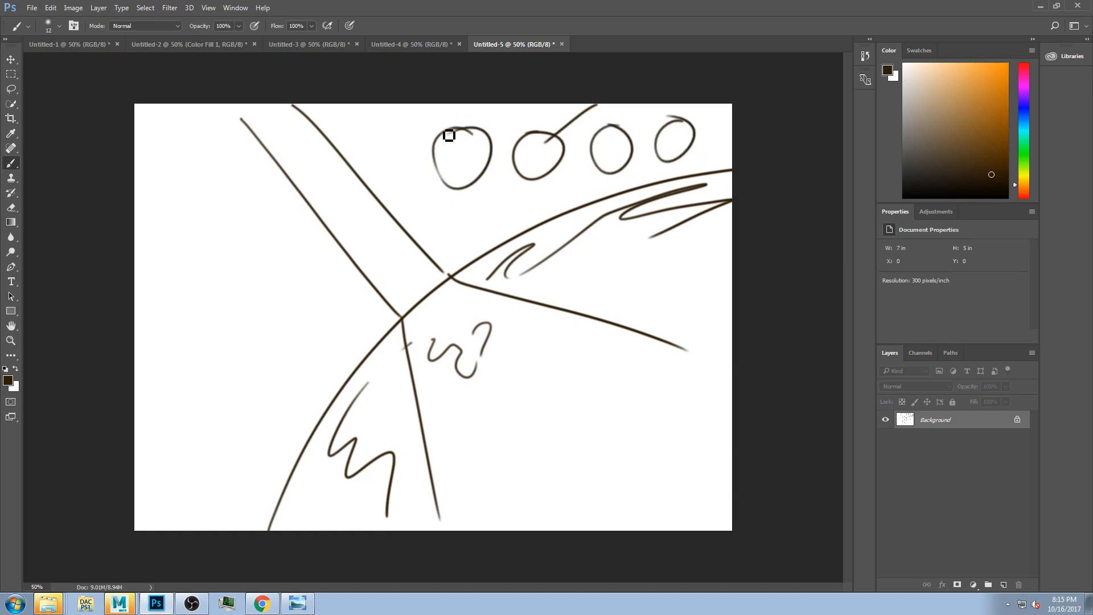
Step: Switch to Windows Photo Viewer, examine the Index of Refraction Values chart among the reference images, and return to the Photoshop sketch
click(297, 603)
click(491, 586)
click(490, 585)
click(491, 584)
click(491, 585)
click(491, 584)
click(491, 585)
click(491, 585)
click(491, 584)
click(491, 585)
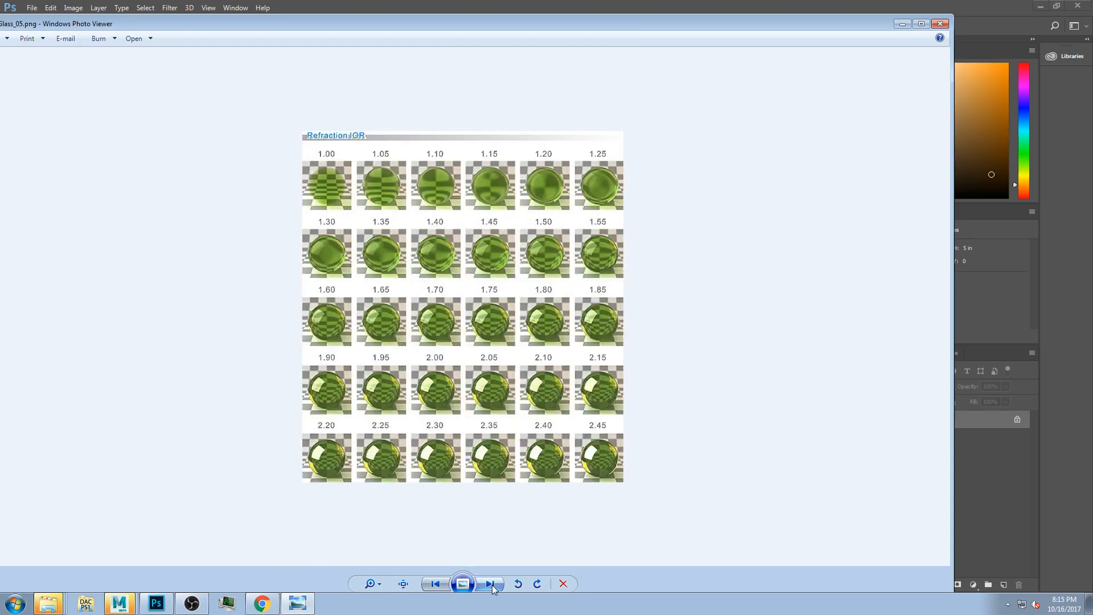
click(491, 585)
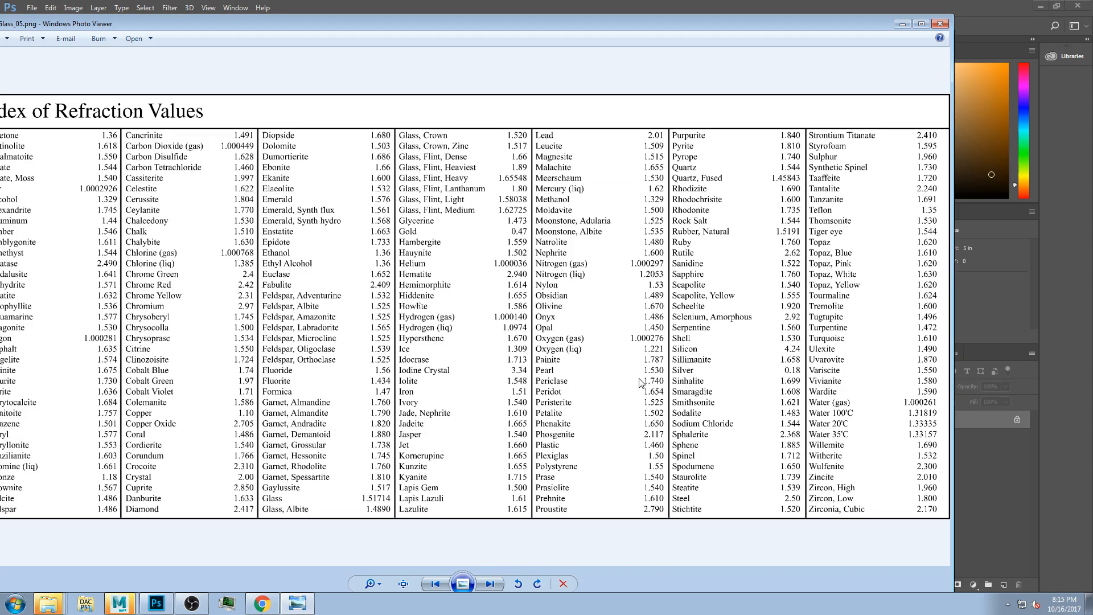
drag(682, 24, 760, 21)
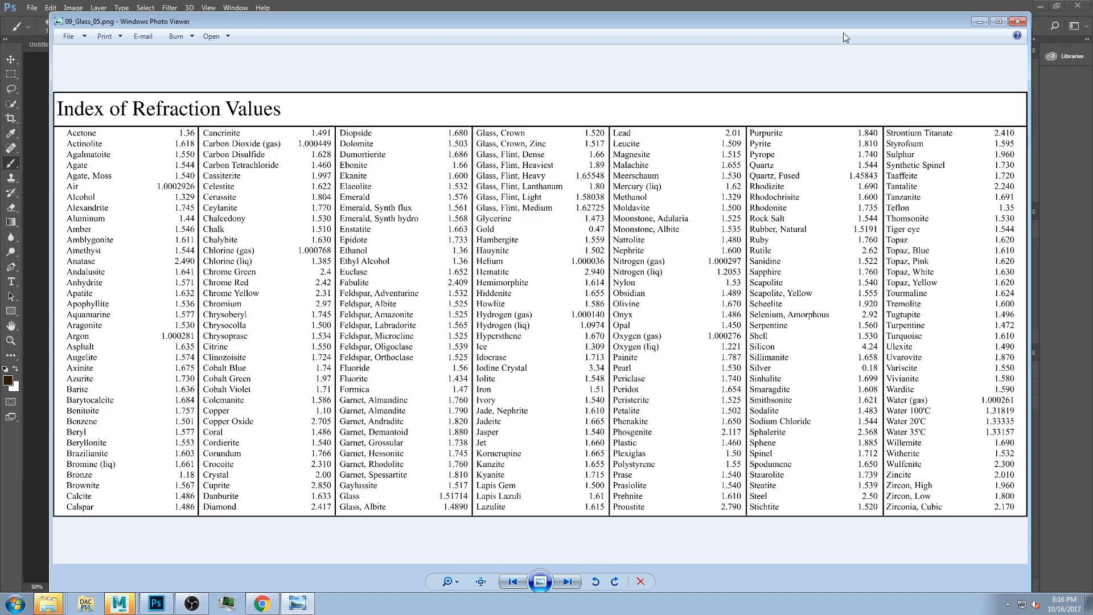
mouse_move(760, 27)
mouse_down()
mouse_move(761, 85)
mouse_move(764, 32)
mouse_up()
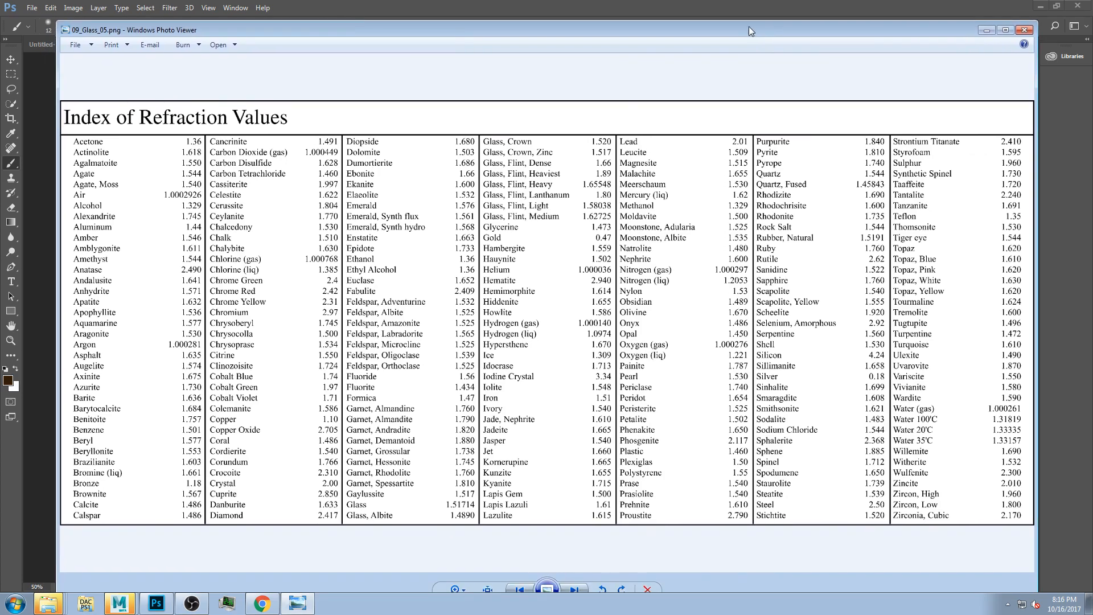
click(504, 16)
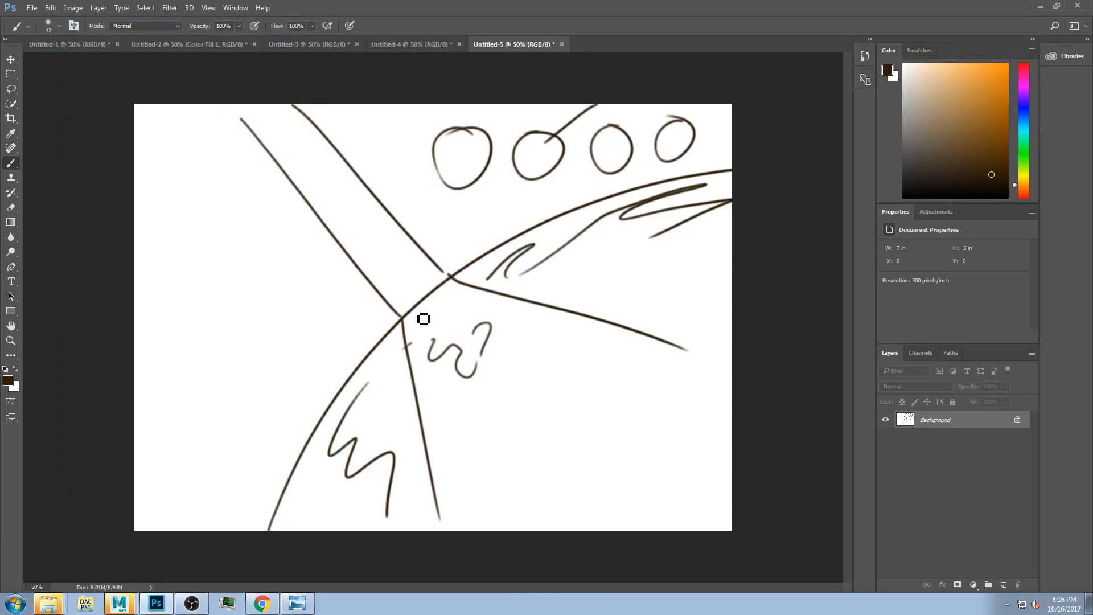
Step: Paint two more incoming rays that cross the arc and bend in different directions inside it
mouse_move(160, 114)
mouse_down()
mouse_move(378, 364)
mouse_move(336, 531)
mouse_up()
mouse_move(251, 105)
mouse_down()
mouse_move(436, 319)
mouse_move(702, 418)
mouse_up()
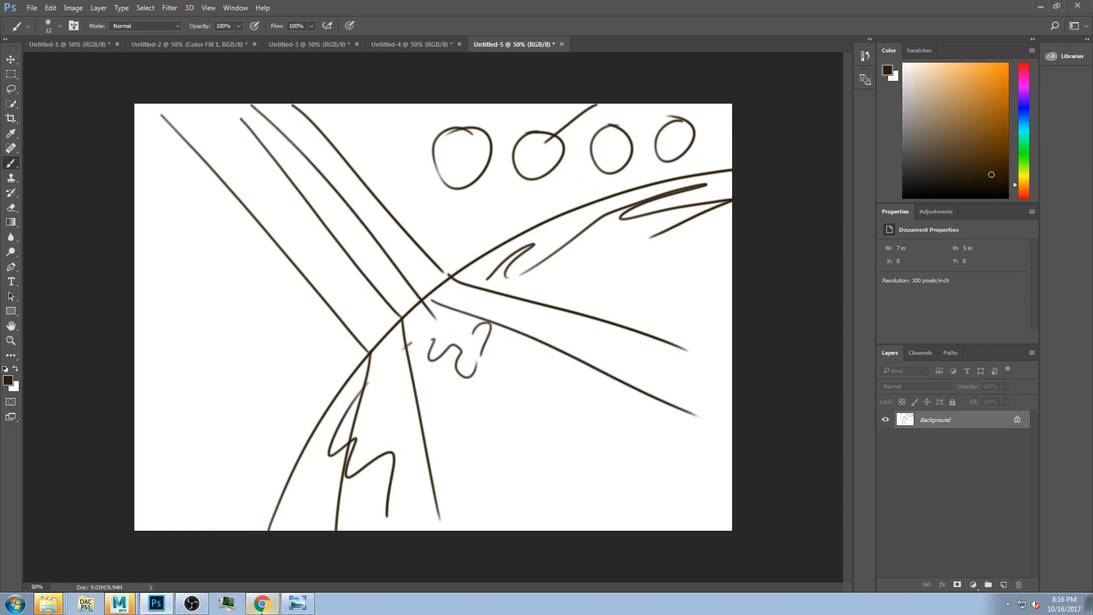
Step: Switch from the Photoshop sketch to the Chrome browser window
click(296, 610)
click(264, 609)
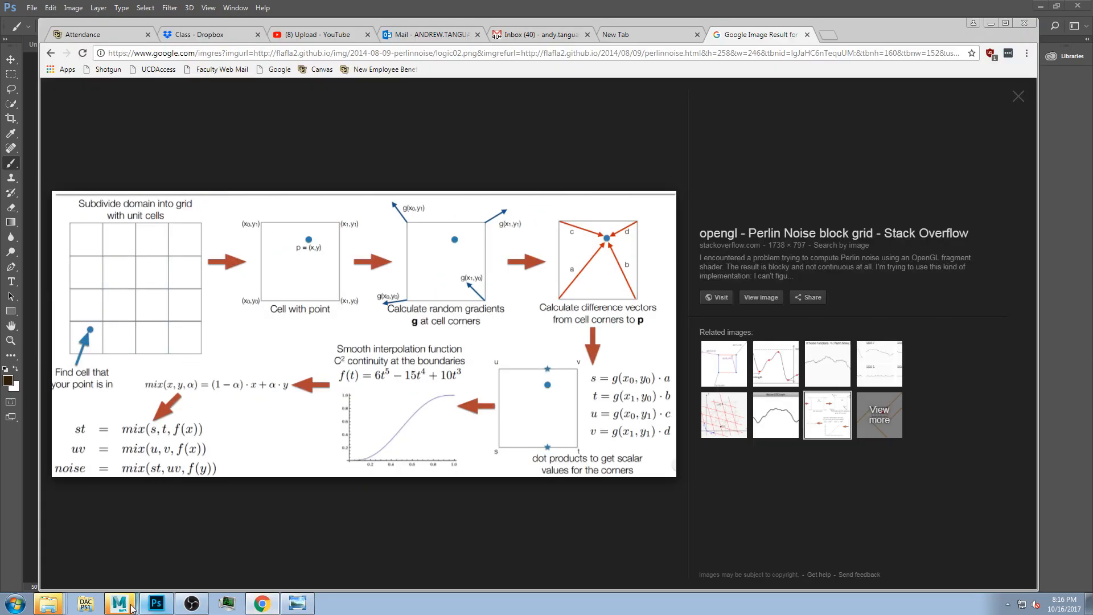
Step: Switch to Maya, bring the whole Hypershade into view, and collapse the Base and Specular settings of aiStandardSurface6
click(119, 603)
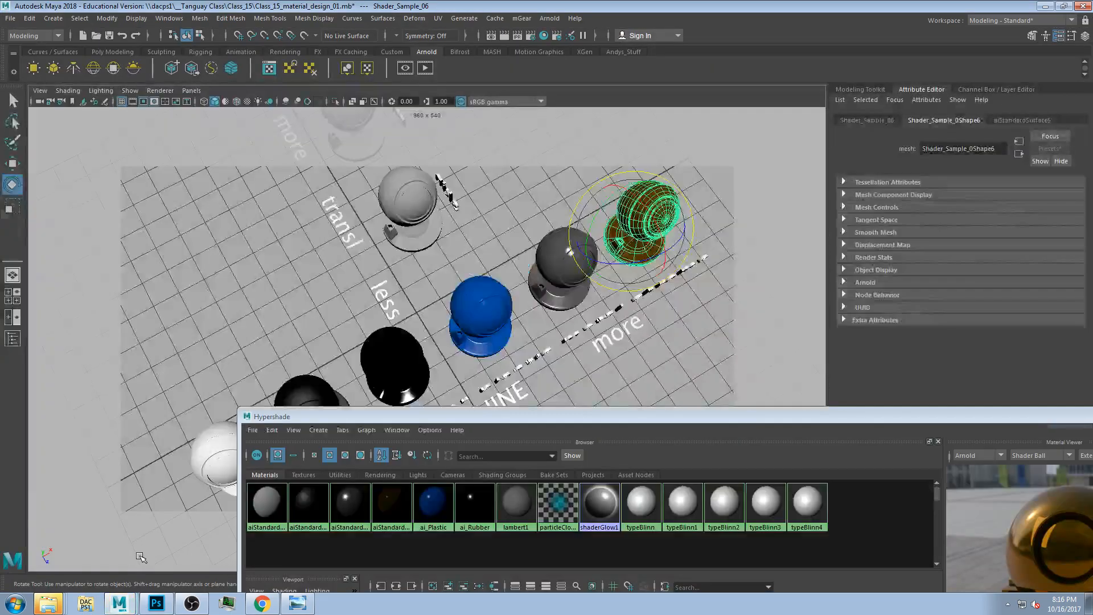
drag(517, 422, 294, 36)
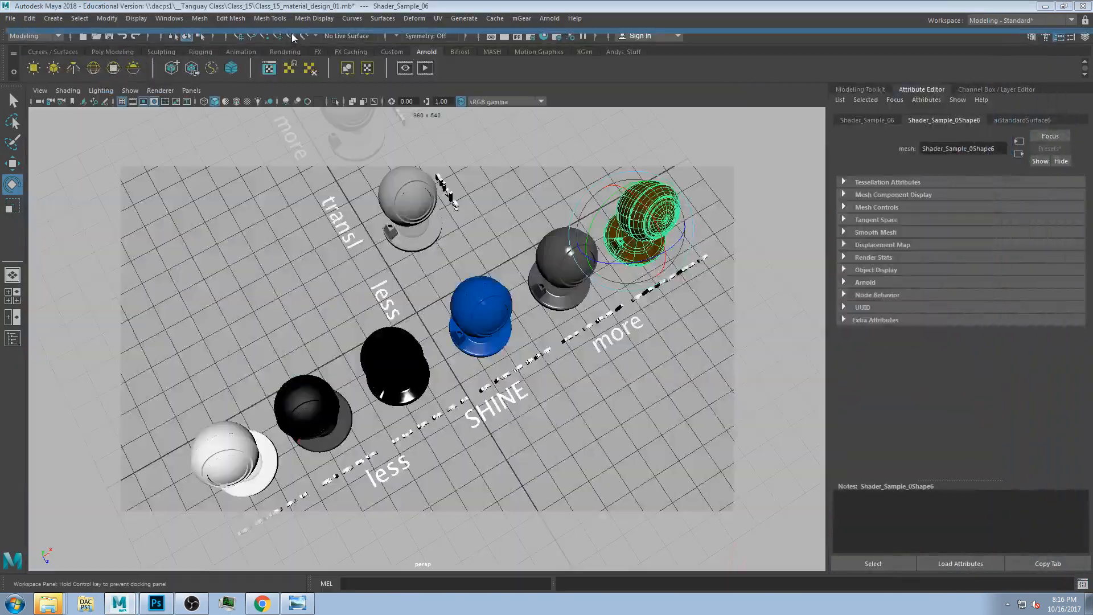
drag(364, 21, 360, 14)
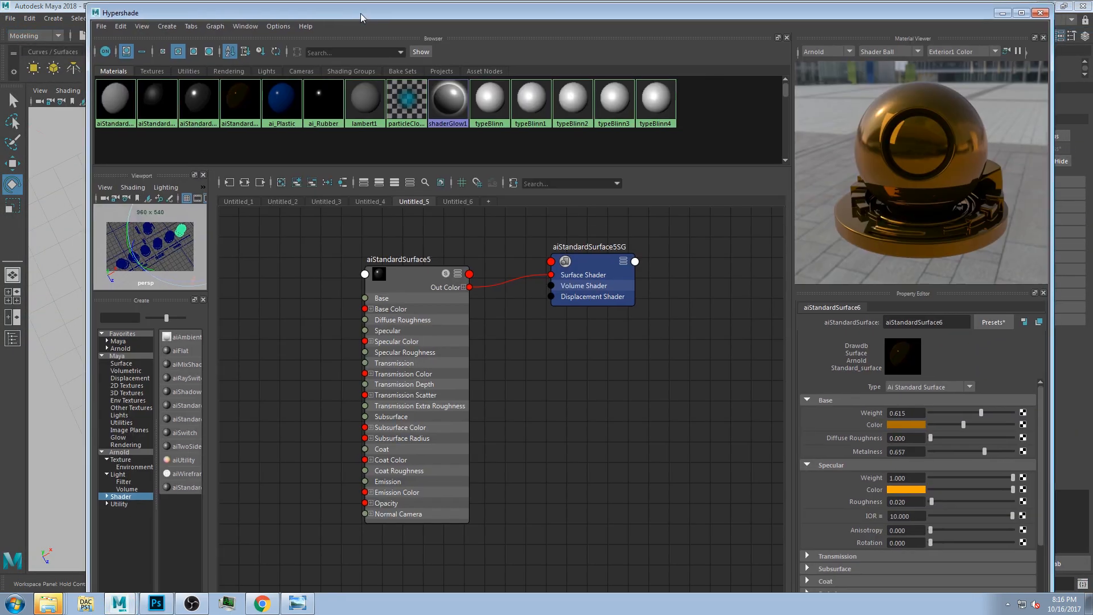
scroll(451, 335, up, 2)
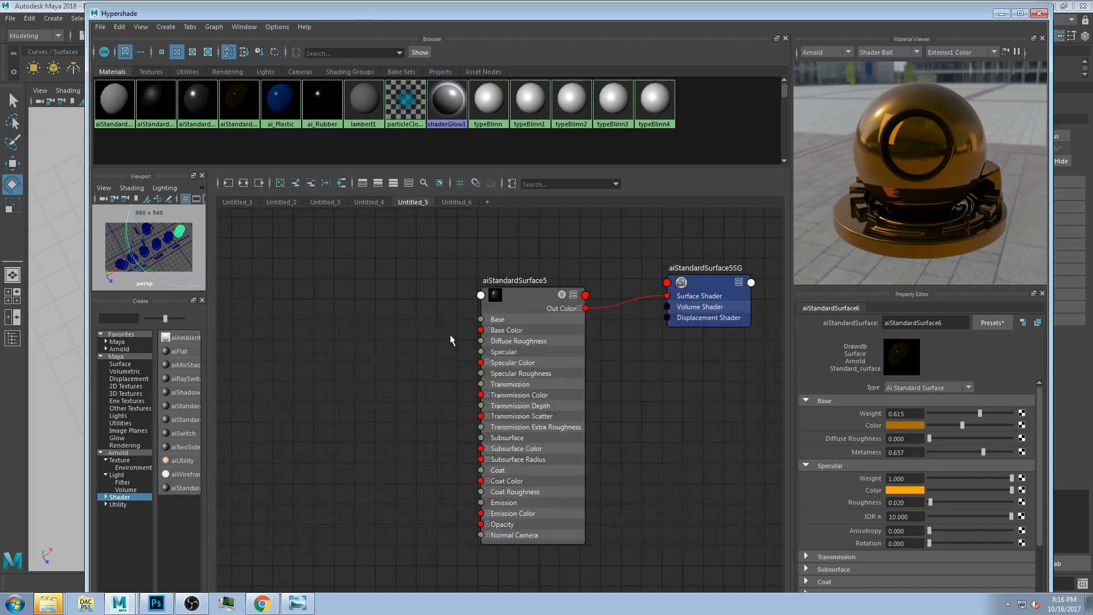
click(807, 466)
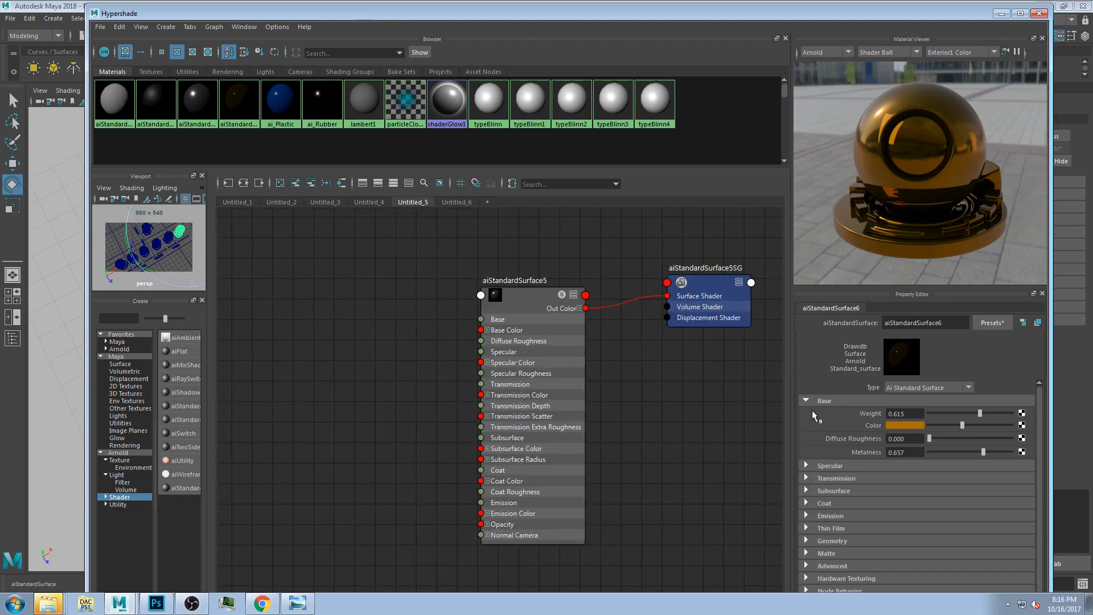
click(807, 401)
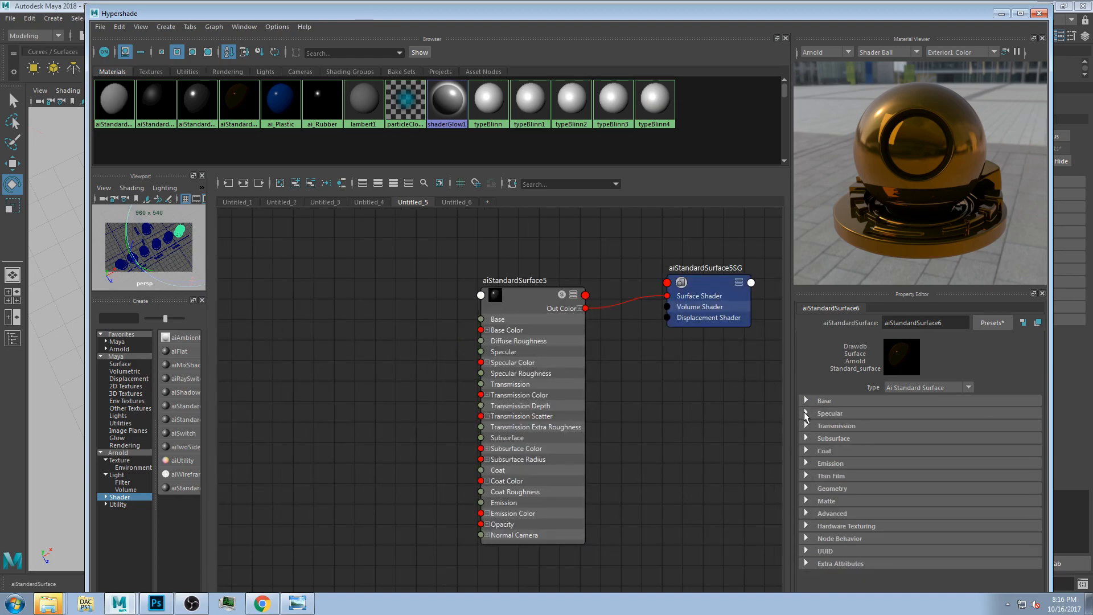
Step: Add a new Hypershade graph and create an Arnold aiStandardSurface material in it, with the Transmission settings expanded
click(488, 203)
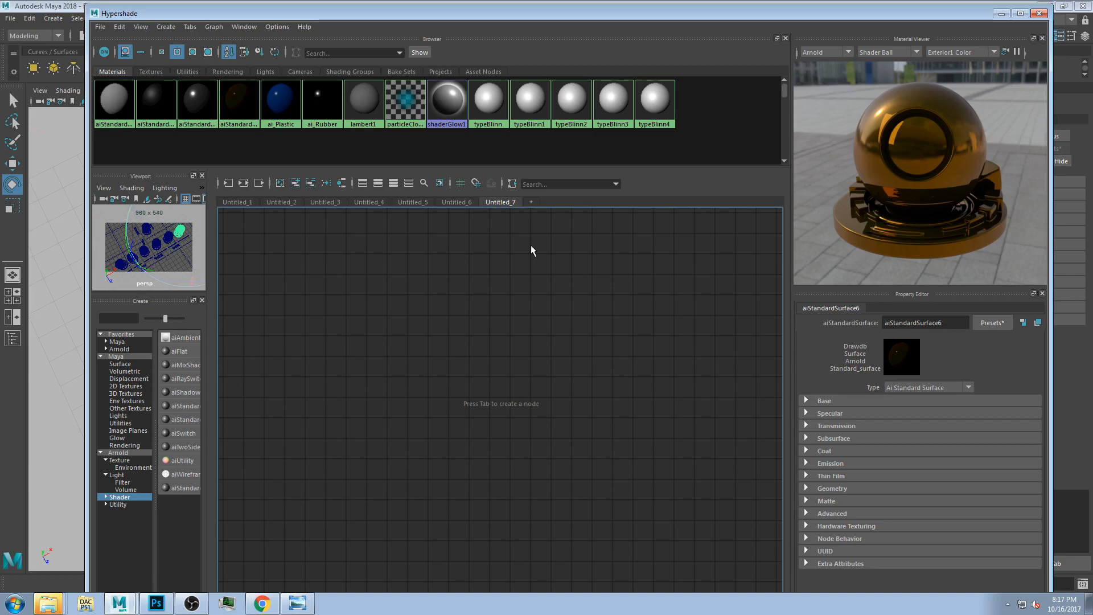
click(823, 427)
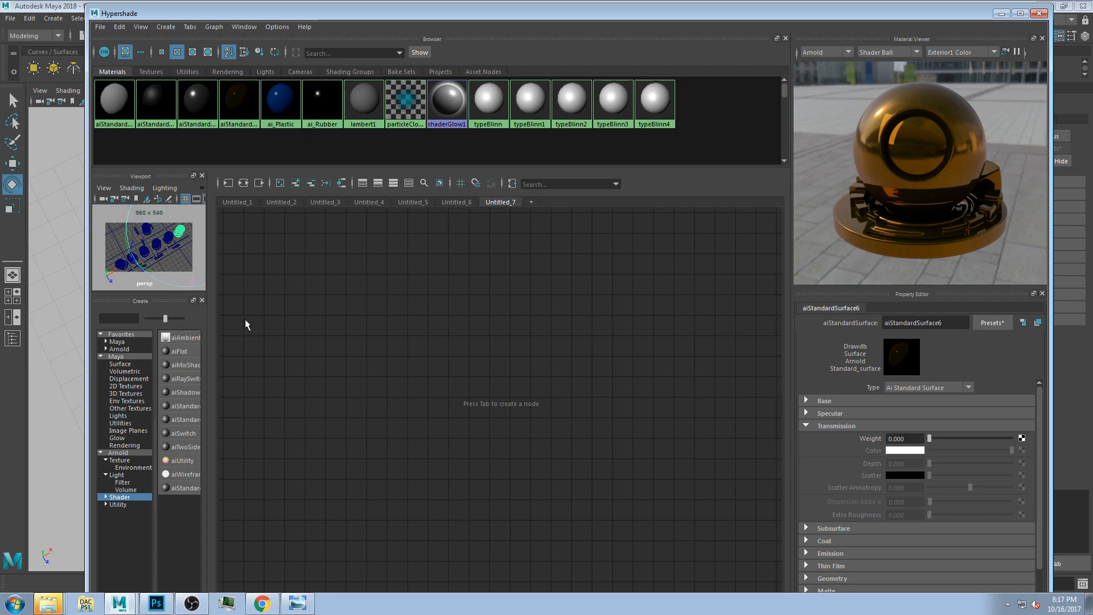
drag(209, 448, 308, 448)
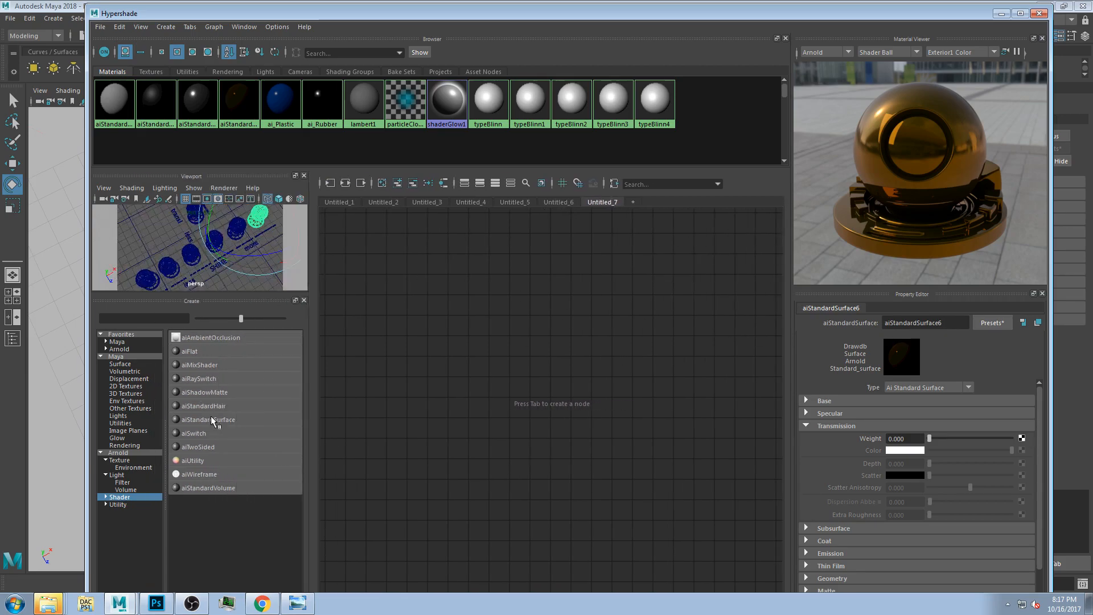
click(212, 419)
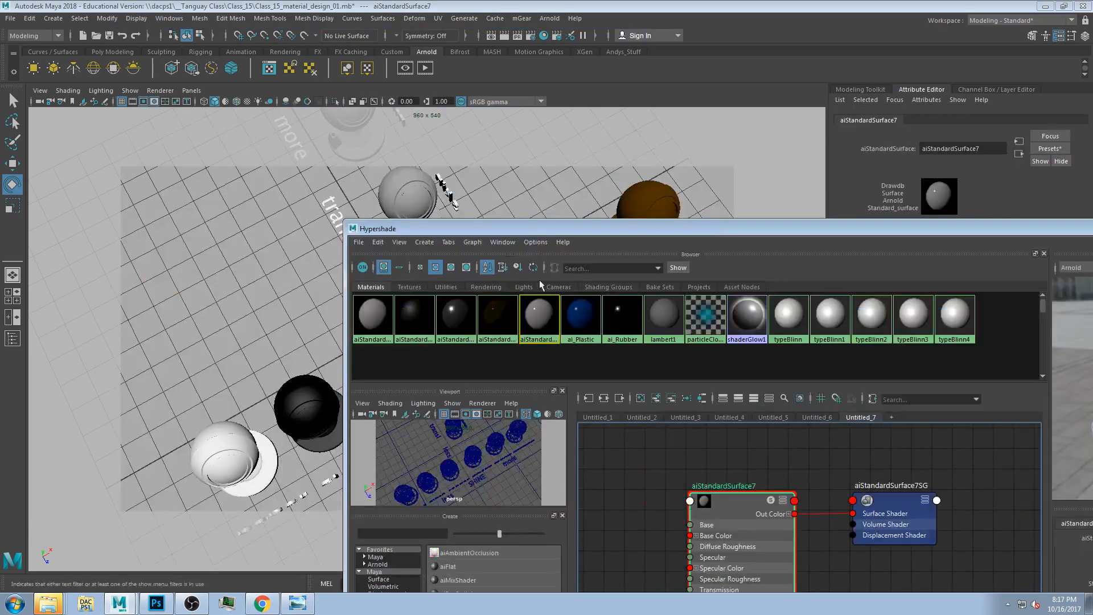
drag(477, 229, 707, 198)
drag(443, 138, 233, 17)
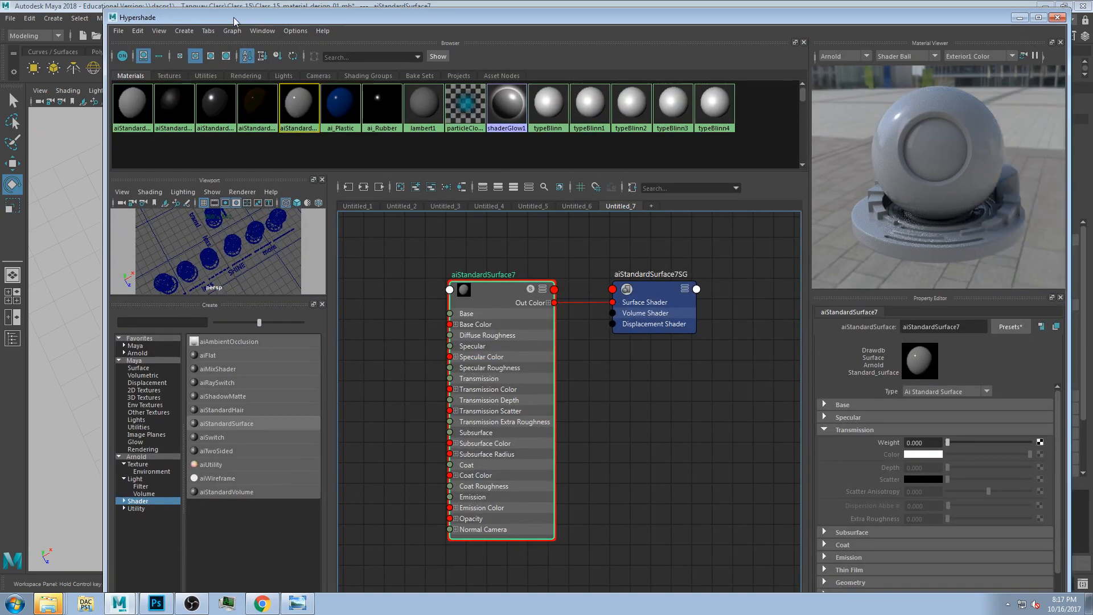
Step: Switch to Windows Photo Viewer and go back through the reference images from the glass charts to the plastic toy car
click(297, 603)
click(520, 589)
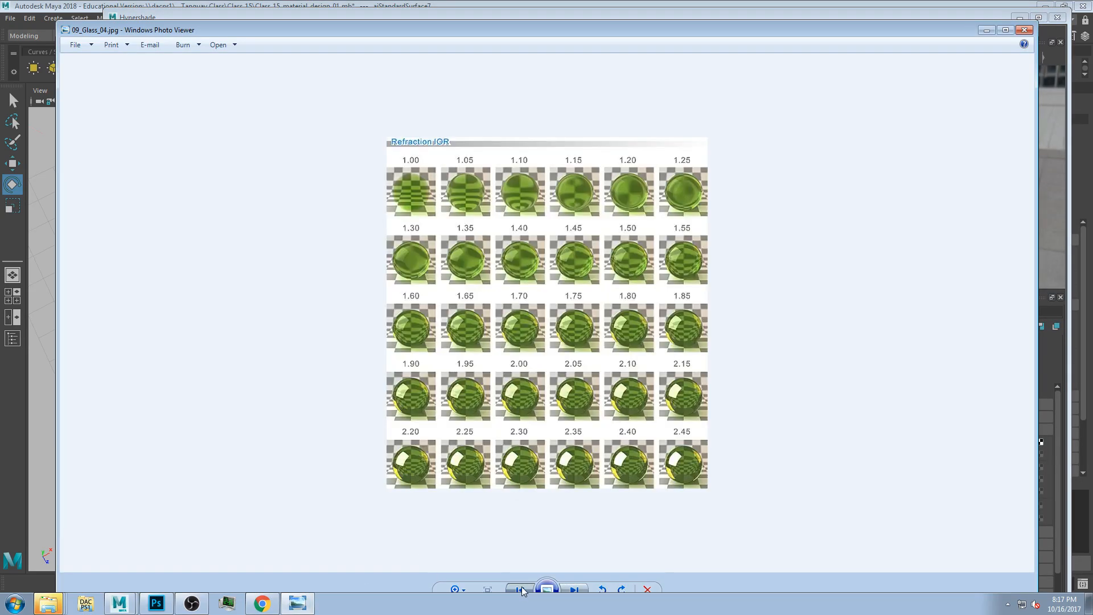
click(520, 590)
click(520, 589)
click(521, 590)
click(521, 590)
click(522, 590)
click(521, 590)
click(521, 590)
click(521, 590)
click(521, 590)
click(521, 590)
click(521, 590)
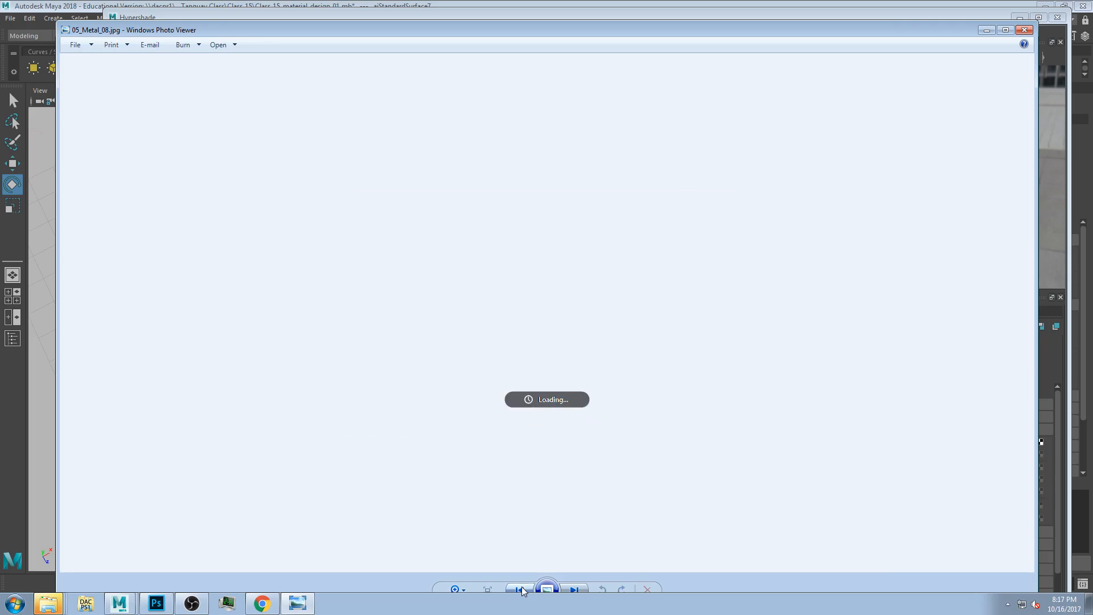
click(521, 590)
click(522, 590)
click(521, 590)
click(521, 590)
click(521, 590)
click(521, 590)
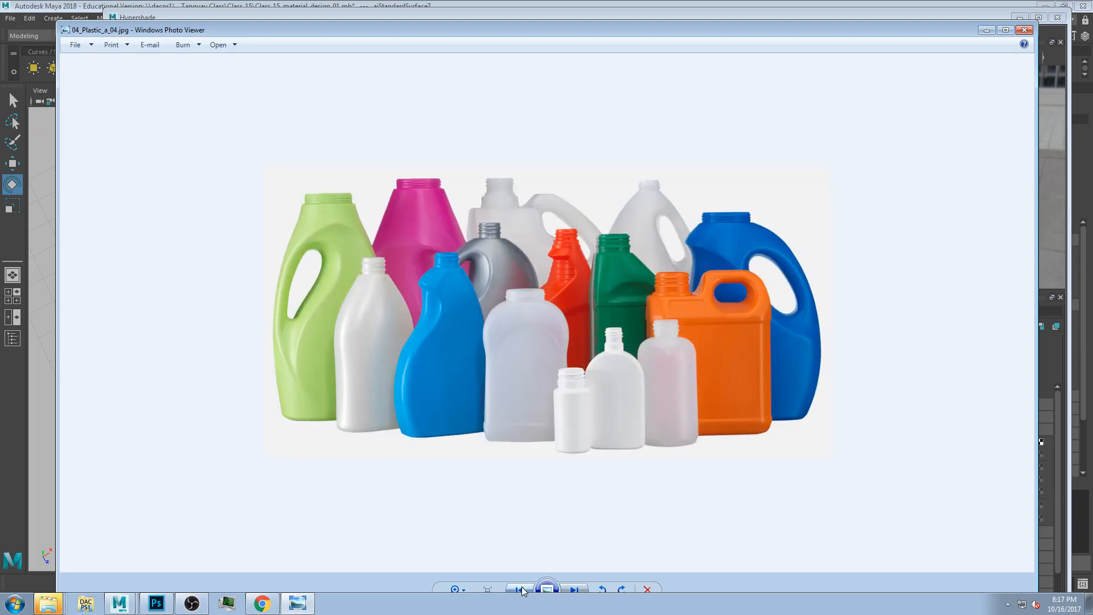
click(521, 590)
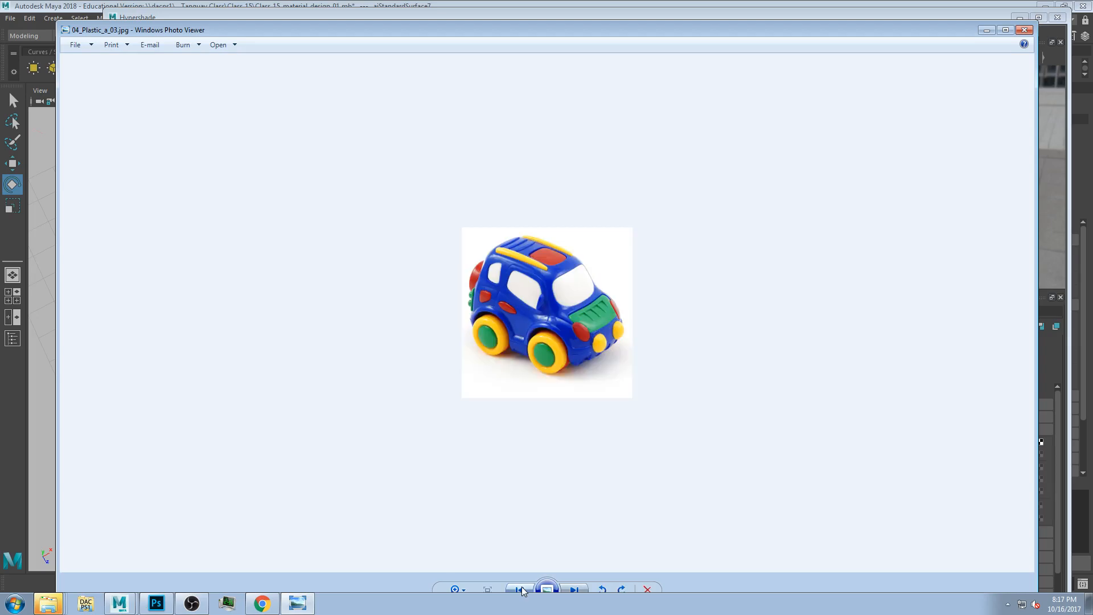
Step: Enlarge the plastic toy car image to examine its opaque and shiny surfaces, and return to Maya
click(461, 590)
drag(462, 572, 465, 562)
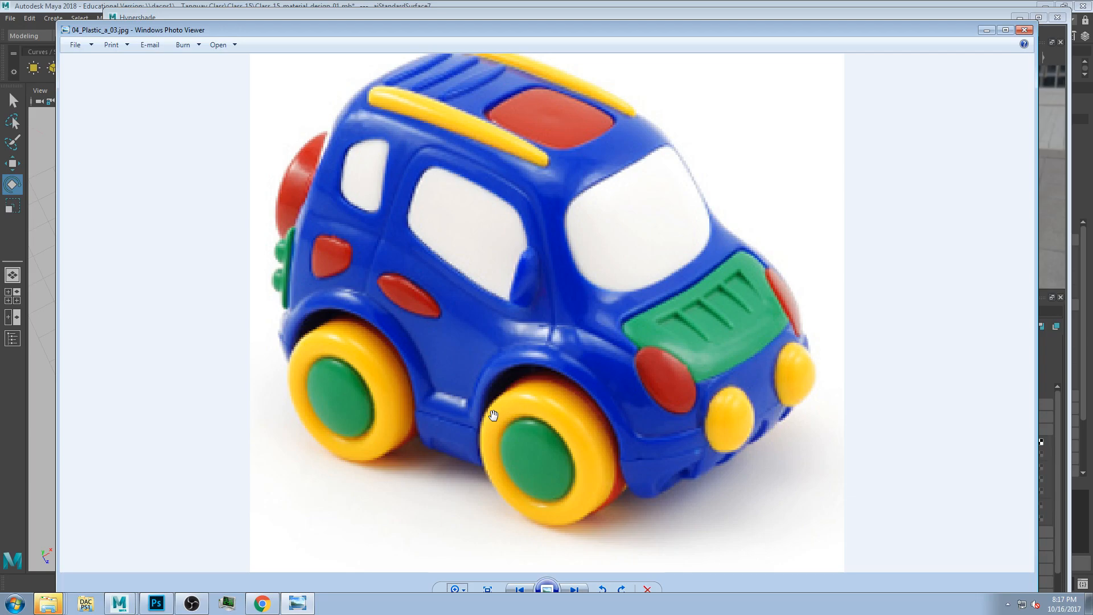
drag(424, 27, 421, 60)
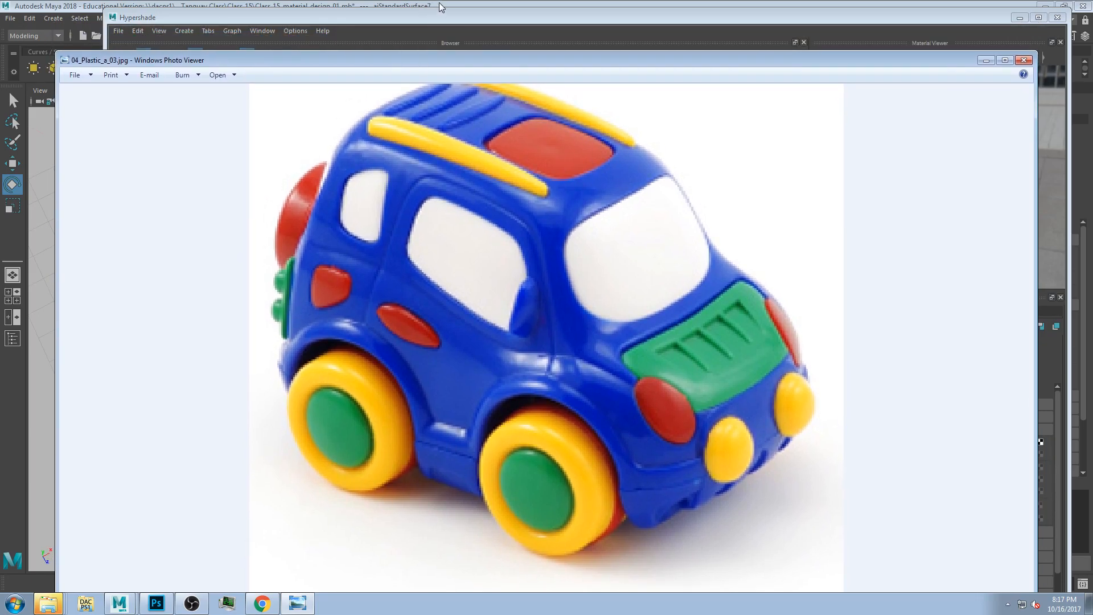
drag(490, 59, 486, 48)
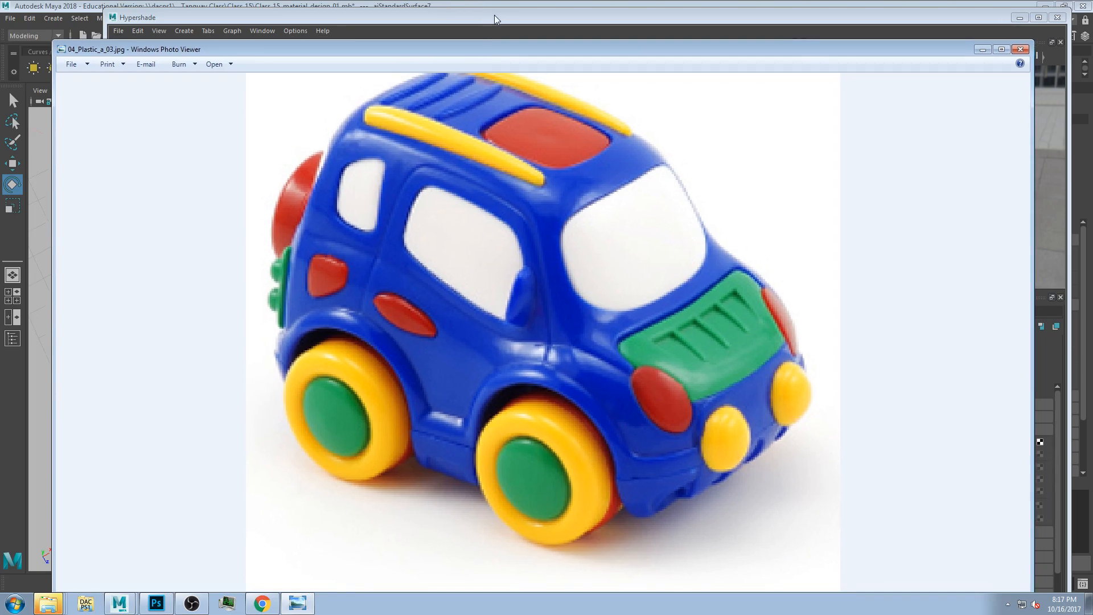
click(504, 3)
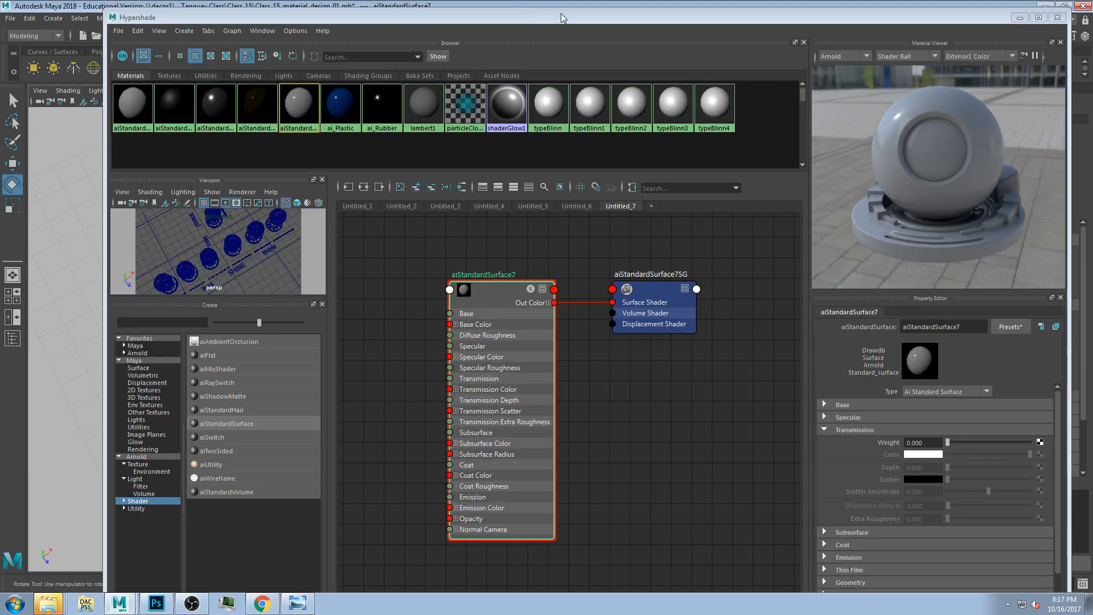
Step: Move the Hypershade aside and select the shader ball labelled glass in the perspective view
drag(604, 17, 753, 54)
alt+drag(200, 454, 197, 408)
drag(315, 55, 621, 122)
alt+drag(341, 256, 91, 242)
alt+middle_drag(550, 337, 413, 327)
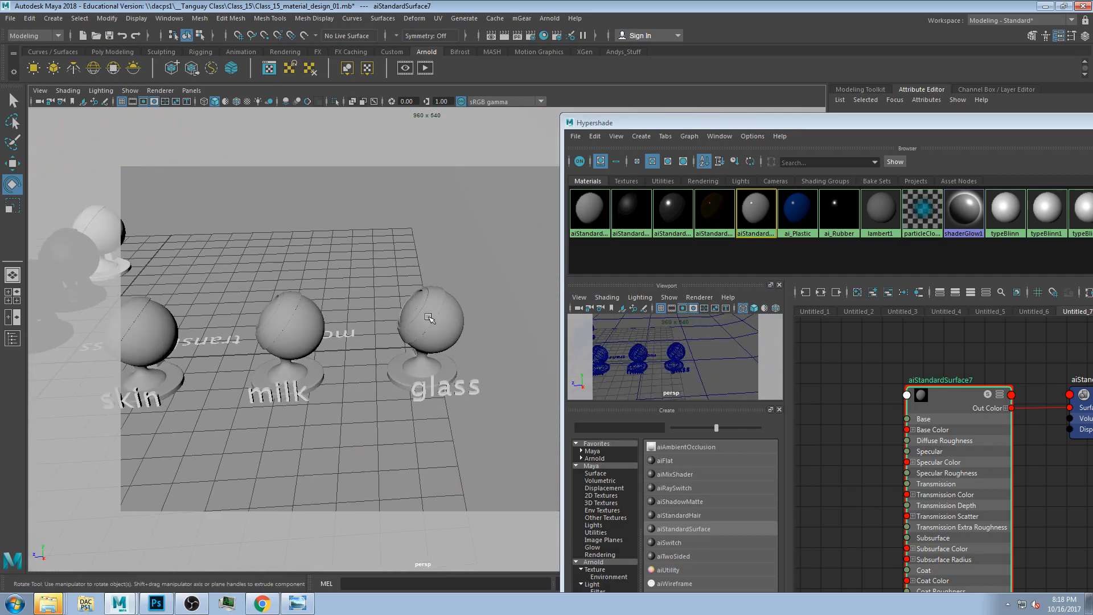
click(431, 319)
alt+drag(424, 358, 447, 377)
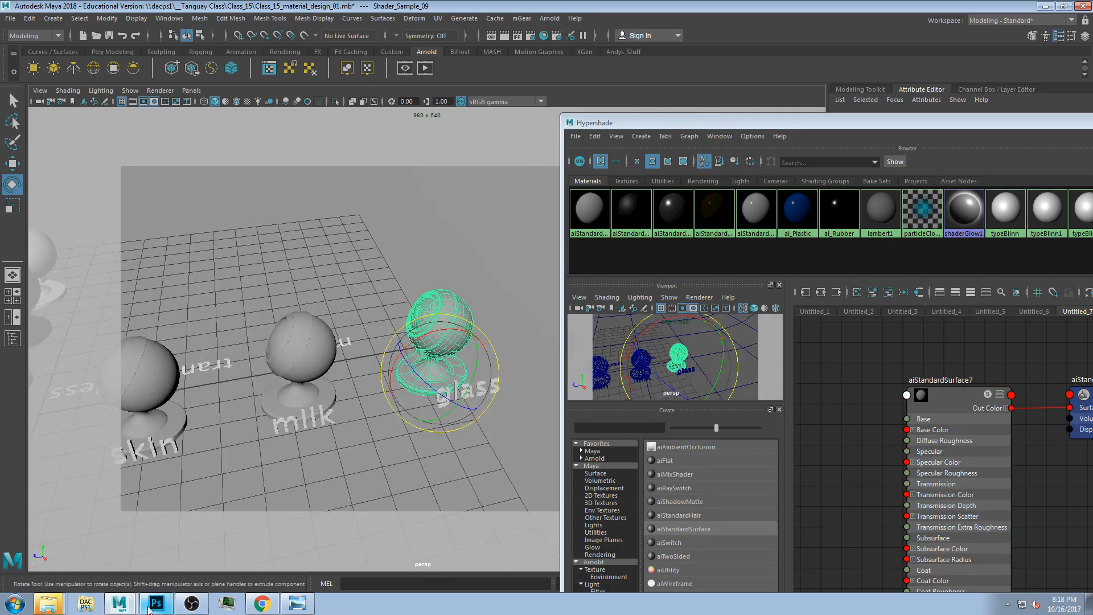
Step: In the Photoshop sketch, paint another incoming ray that bends nearly horizontal inside the arc, and return to Maya
click(170, 607)
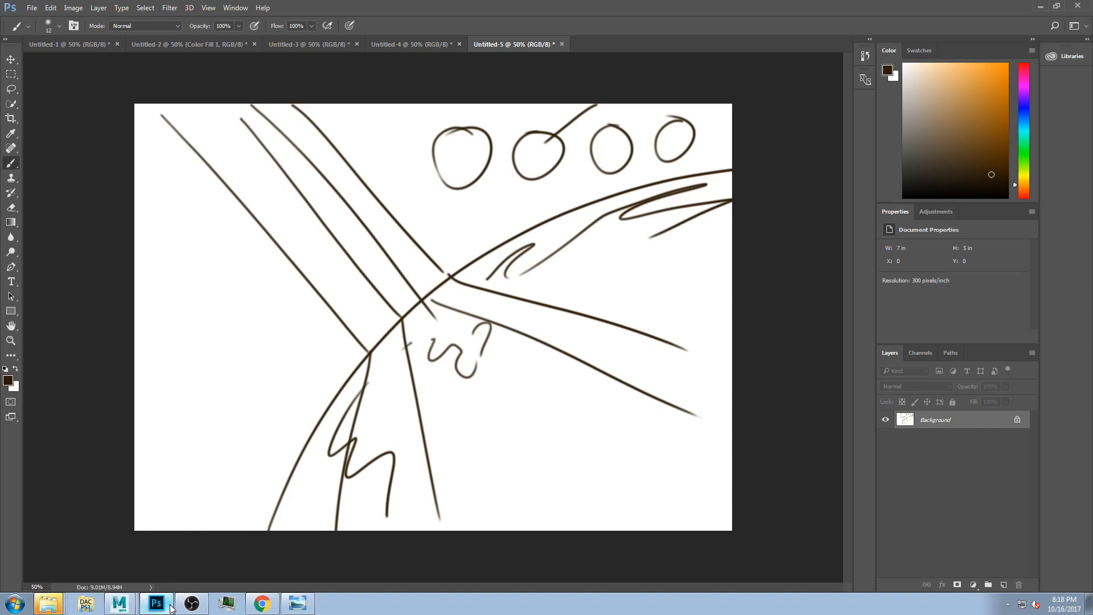
mouse_move(342, 105)
mouse_down()
mouse_move(429, 239)
mouse_move(462, 263)
mouse_move(786, 298)
mouse_up()
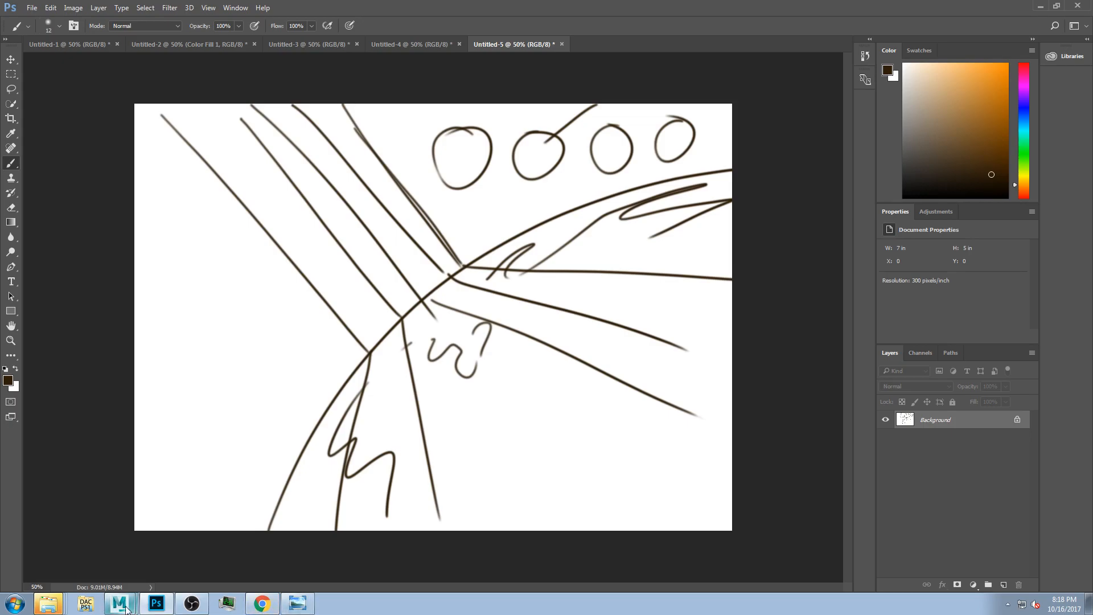
click(121, 559)
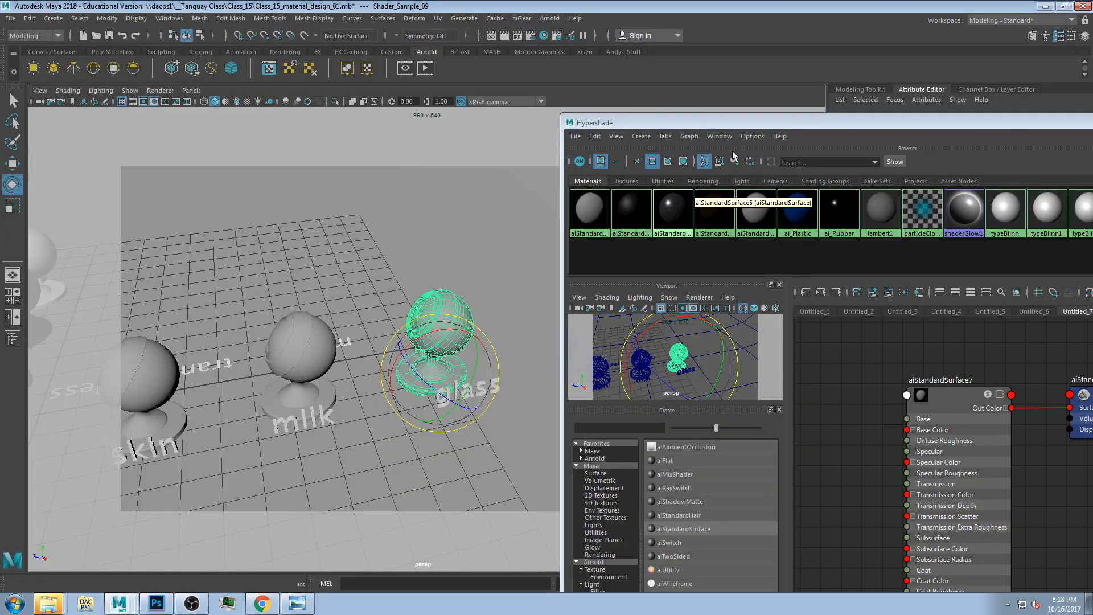
Step: Bring the Hypershade back into full view and rename the new aiStandardSurface7 material as ai_Glass
drag(684, 123, 199, 19)
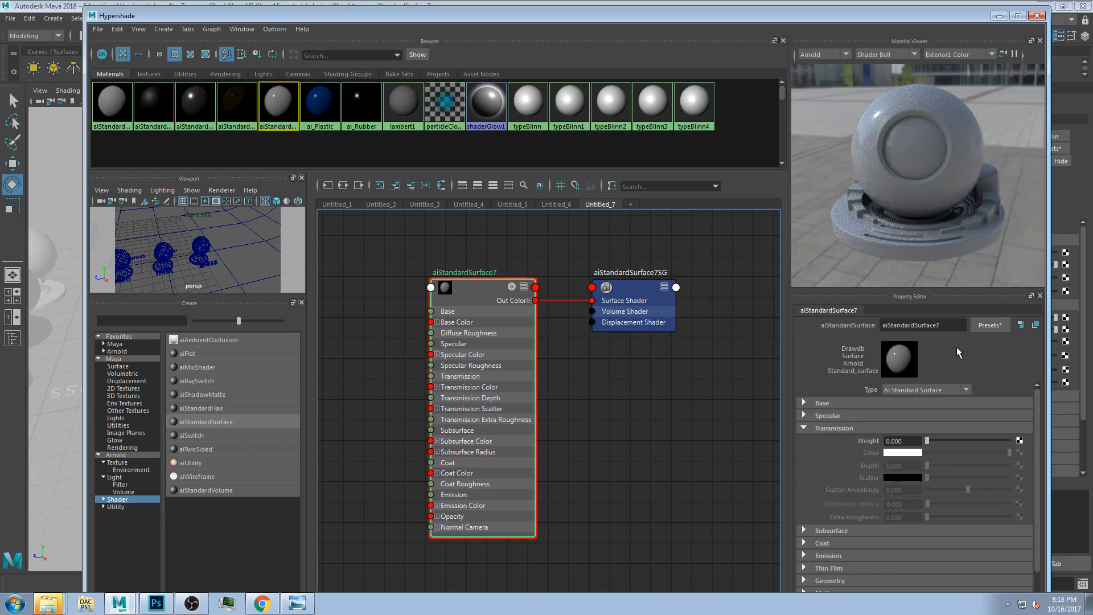
click(891, 325)
drag(888, 325, 952, 325)
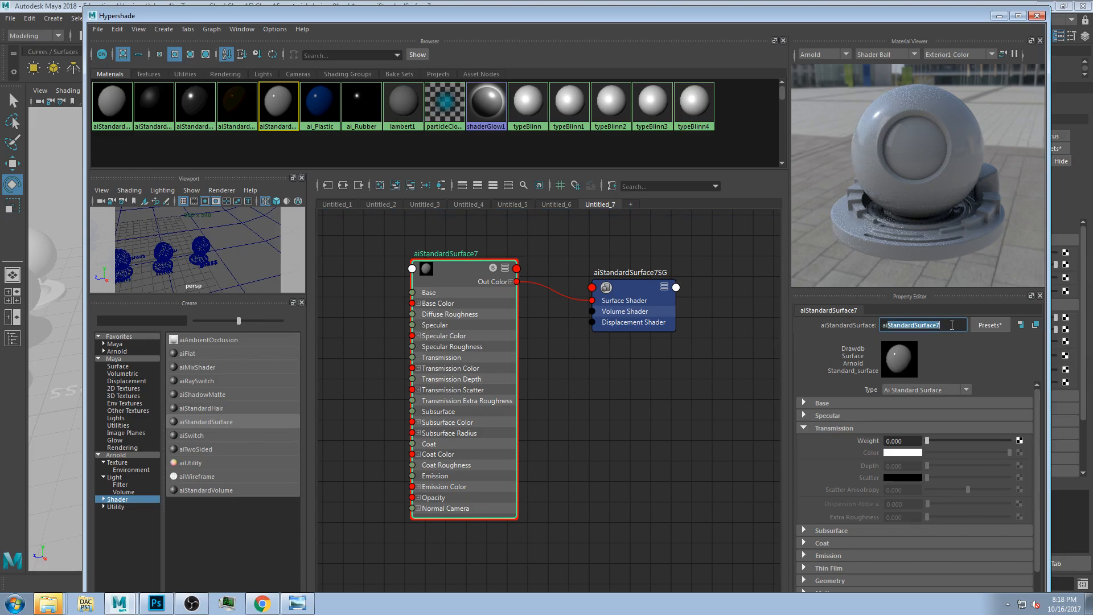
key(BackSpace)
text(_Glass)
key(Return)
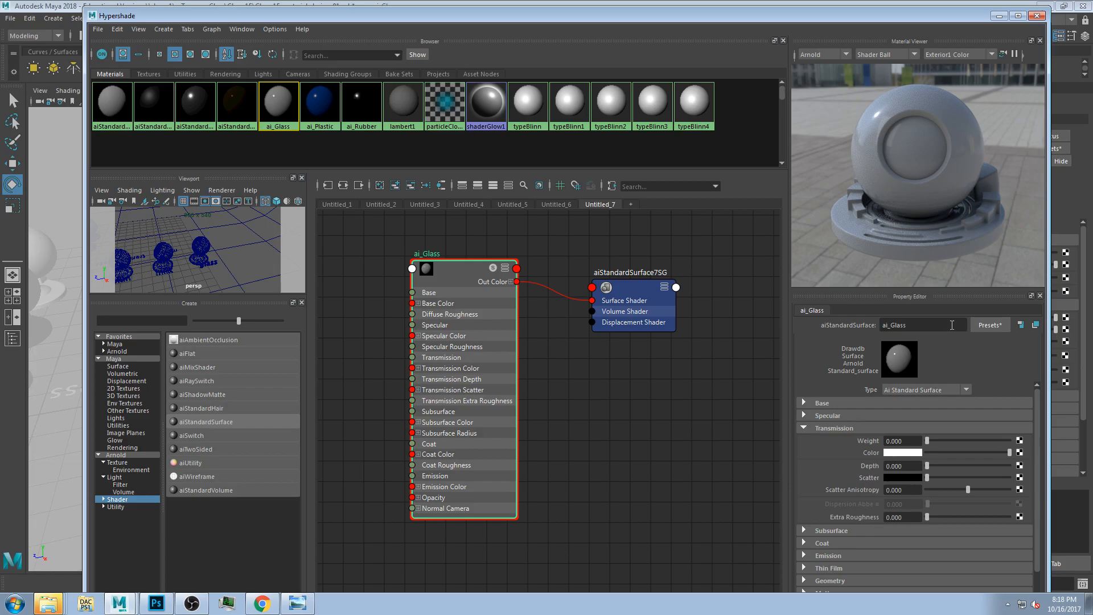
Step: Collapse the Transmission settings, lower the Hypershade clear of the scene, and select the shader ball labelled glass
click(805, 428)
drag(624, 20, 602, 414)
alt+middle_drag(521, 299, 628, 259)
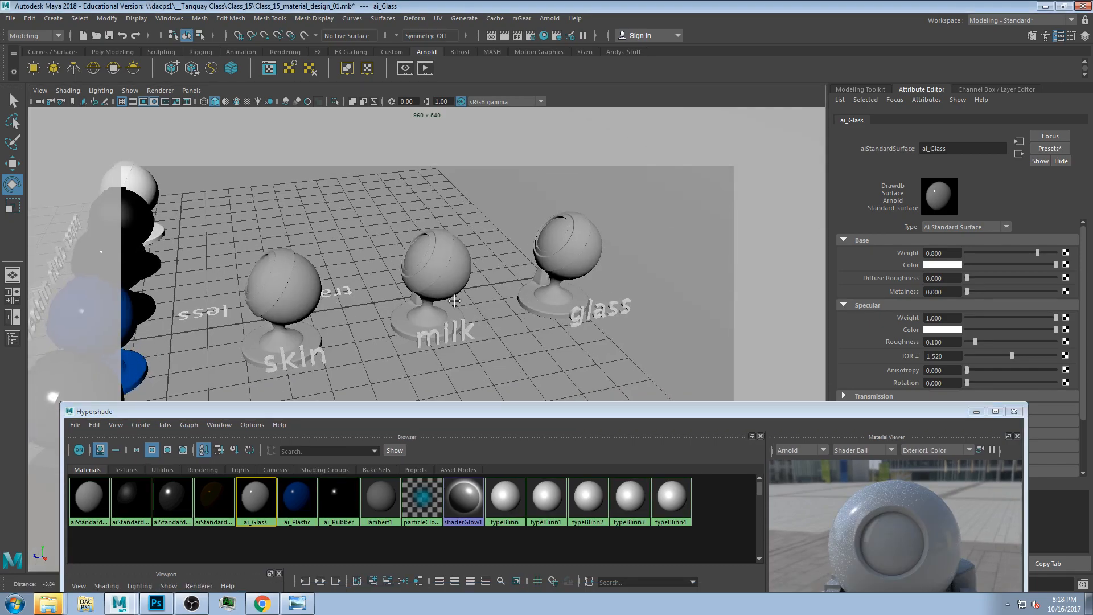
alt+middle_drag(455, 301, 455, 302)
scroll(454, 301, down, 3)
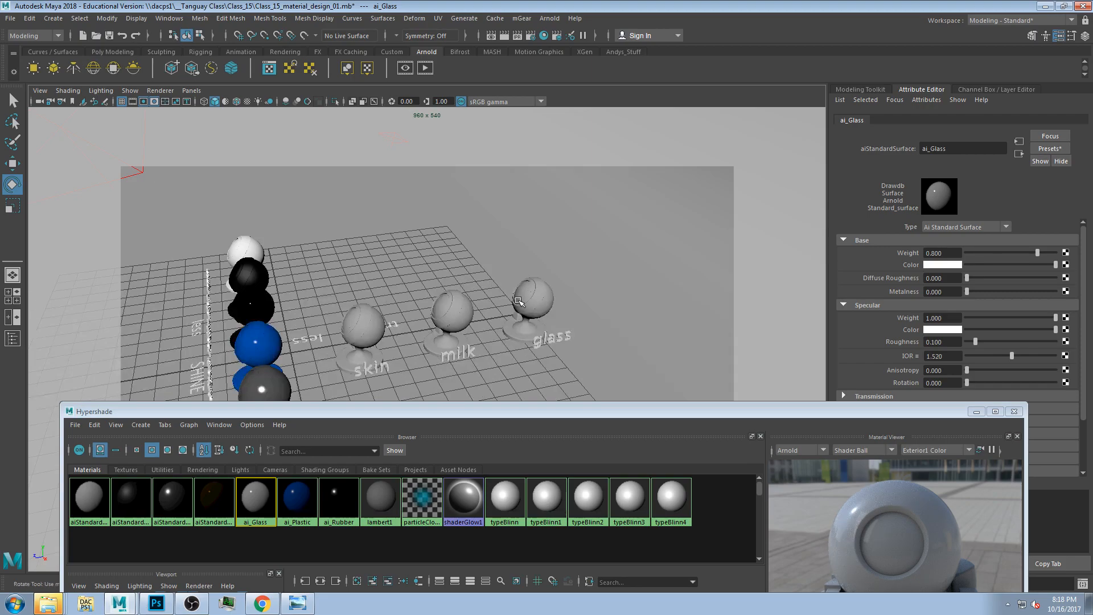
scroll(527, 297, up, 2)
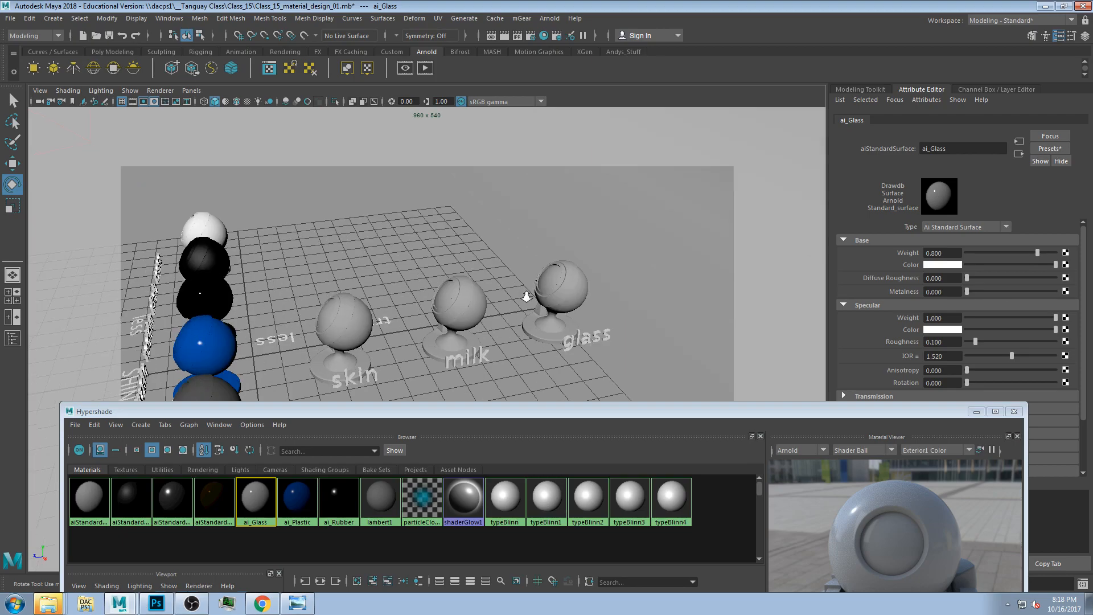
scroll(557, 295, up, 2)
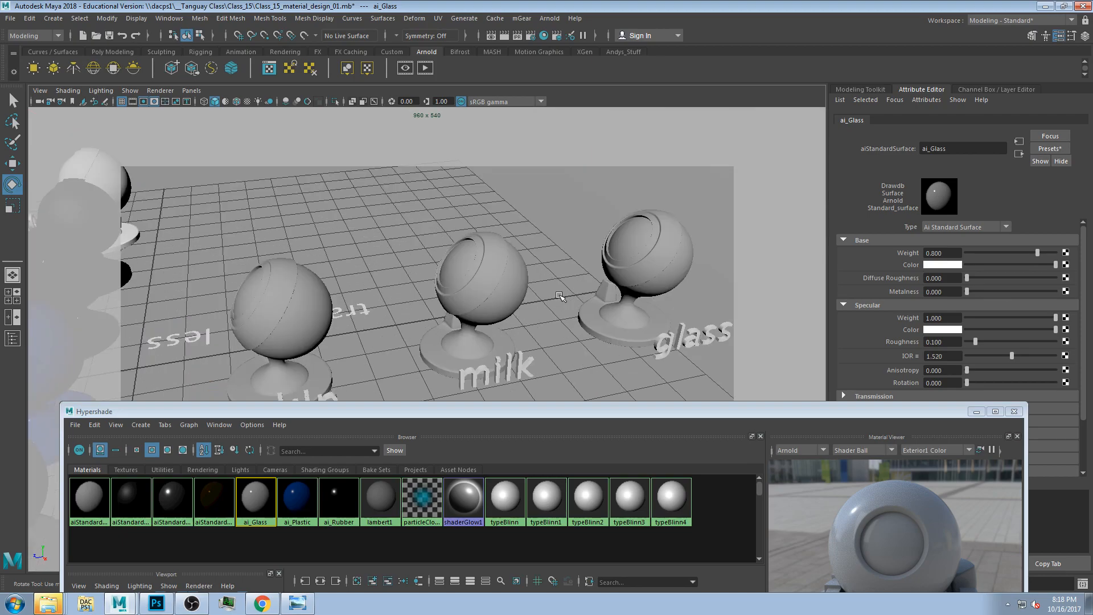
click(630, 277)
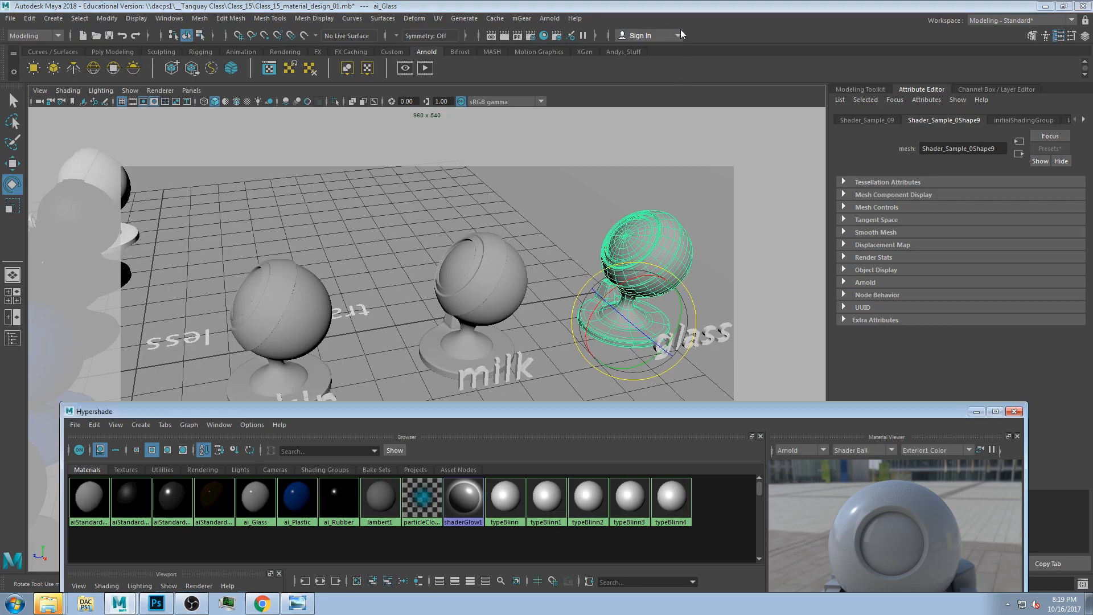
Step: Bring the Hypershade back into full view and set the ai_Glass Transmission weight to 1.000
drag(684, 410, 646, 301)
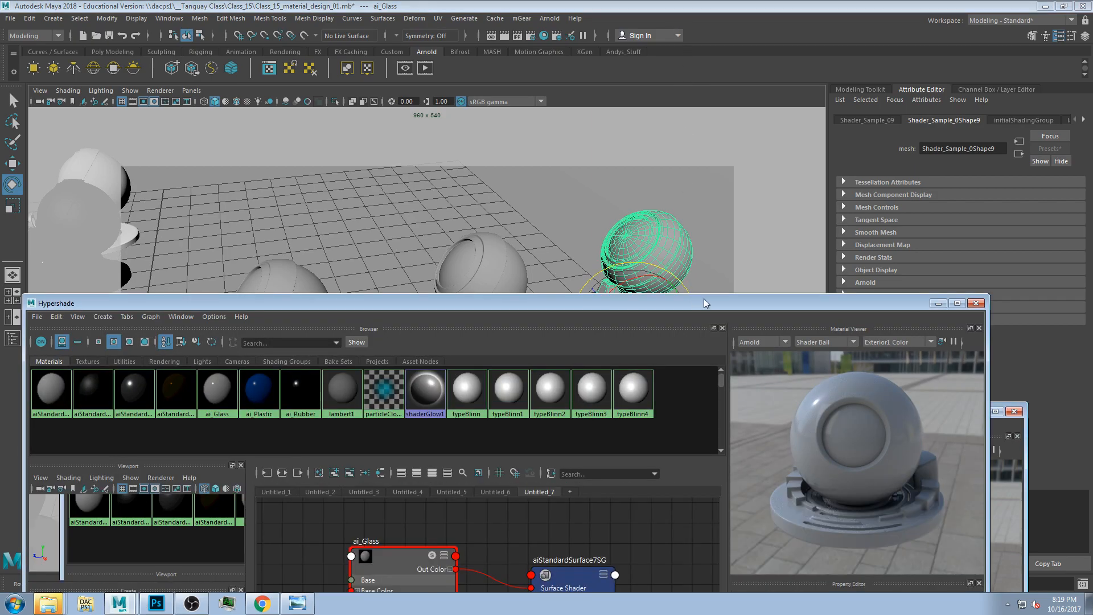
drag(705, 302, 738, 19)
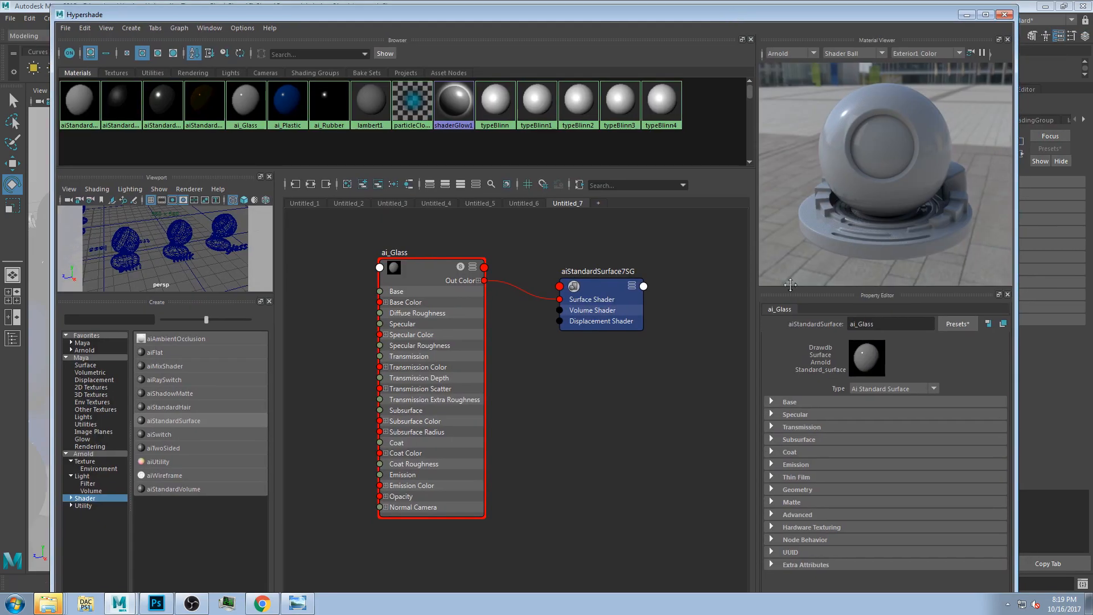
click(772, 427)
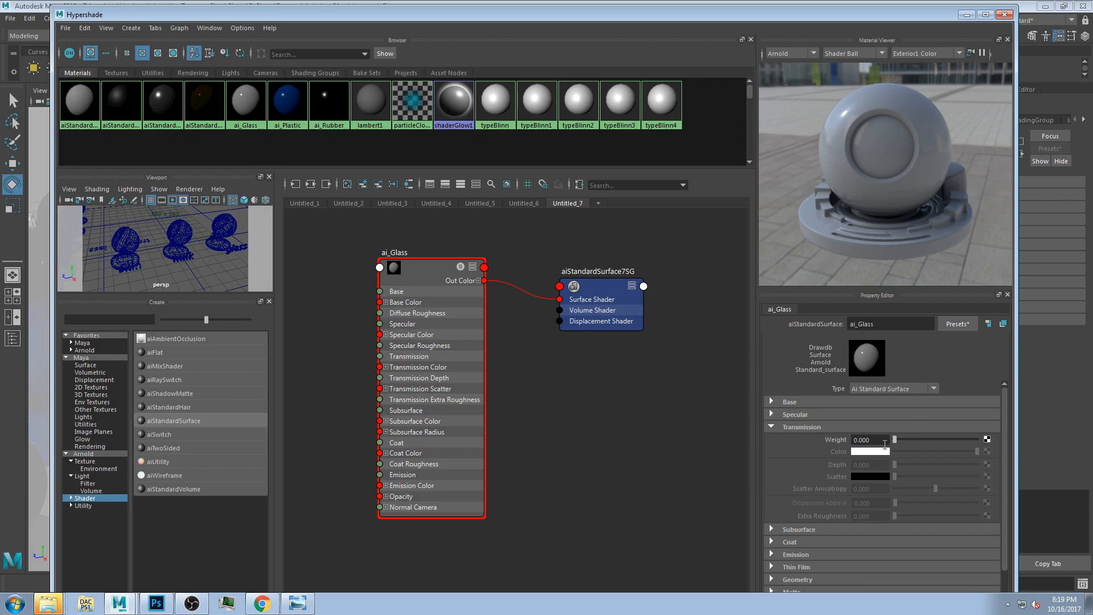
drag(894, 440, 975, 436)
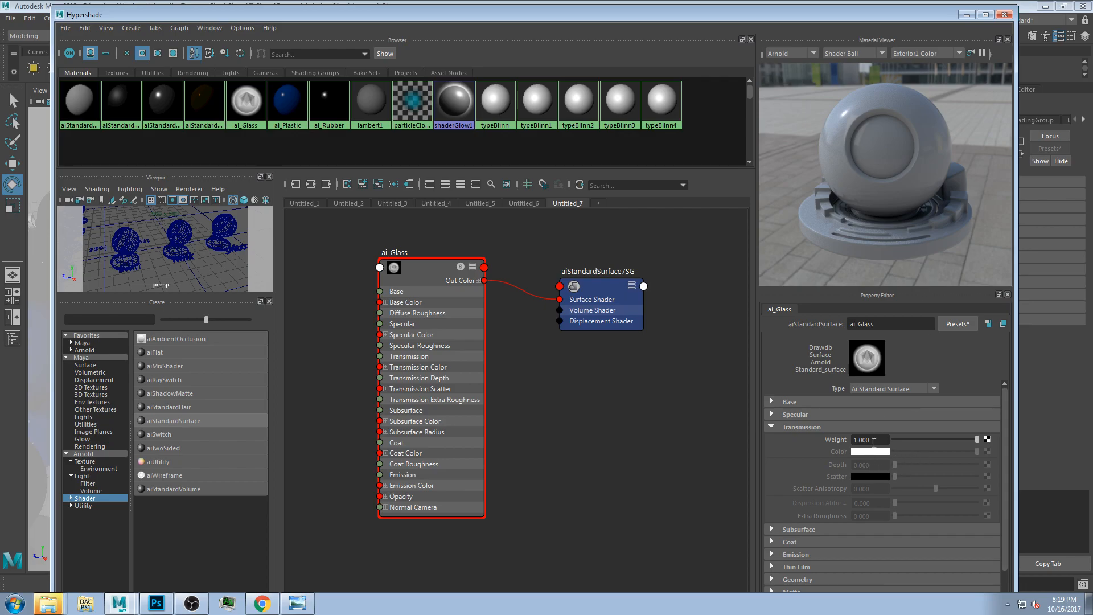
click(771, 414)
click(772, 402)
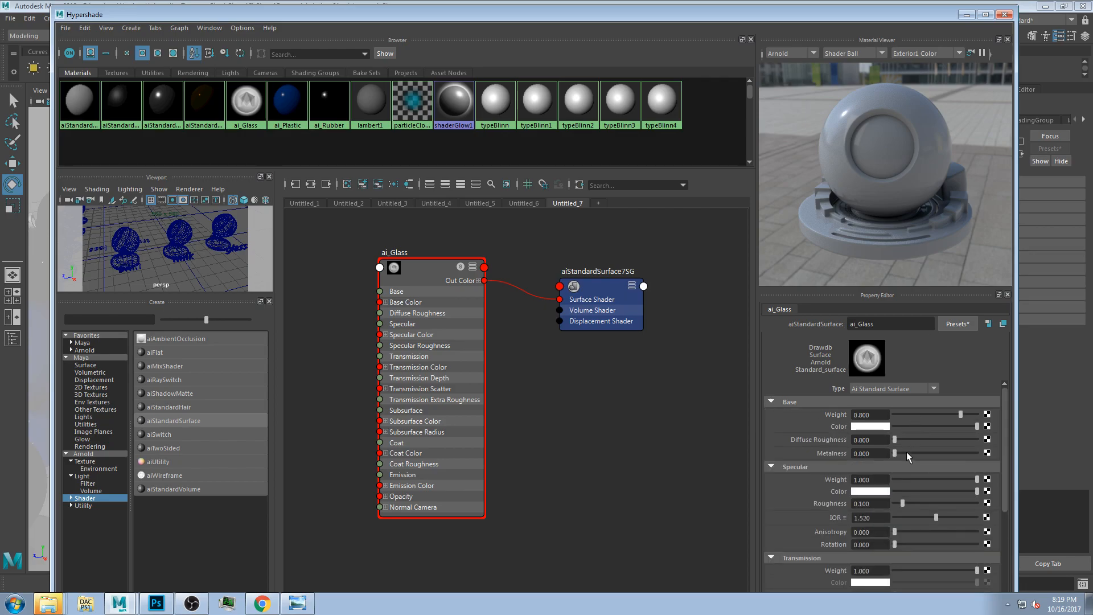
click(771, 467)
click(784, 403)
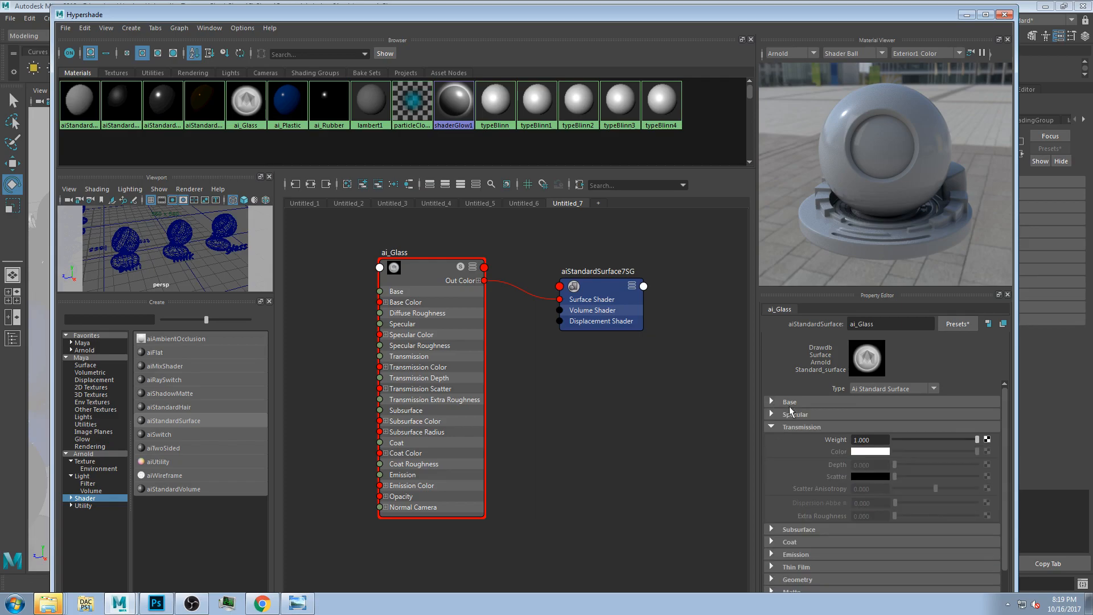
Step: Lower the ai_Glass Transmission weight to 0.895 and switch the Material Viewer environment to Interior1 Color
drag(977, 440, 971, 442)
click(771, 415)
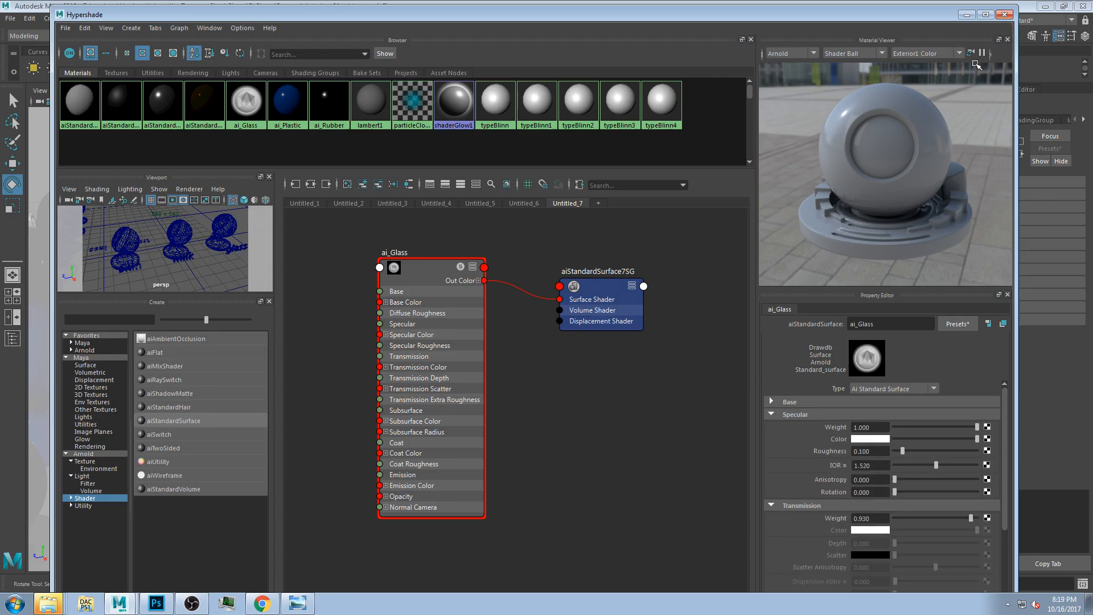
click(441, 278)
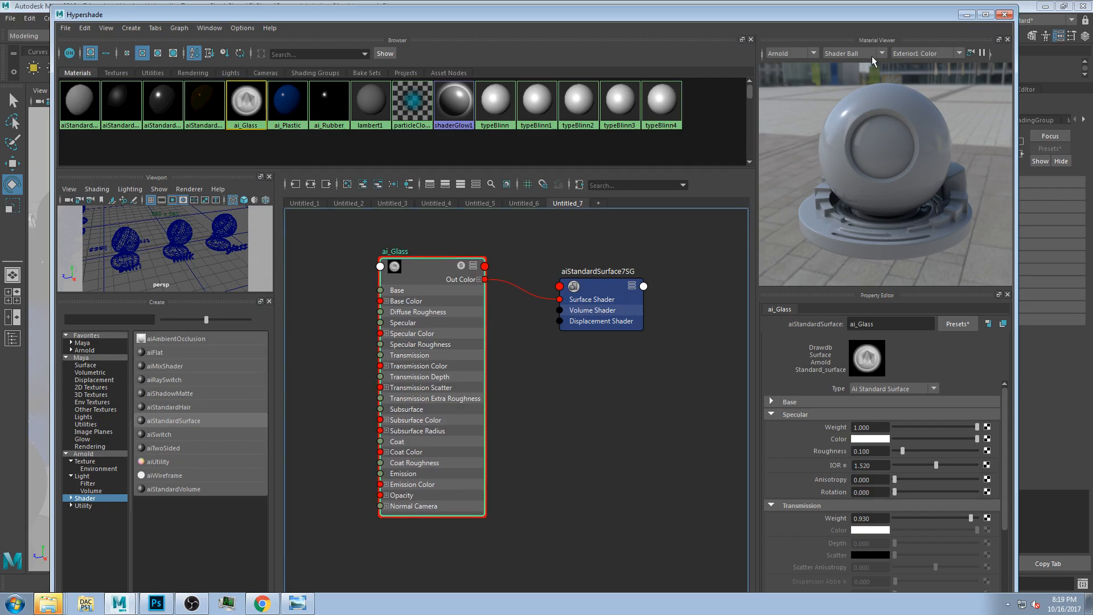
click(903, 54)
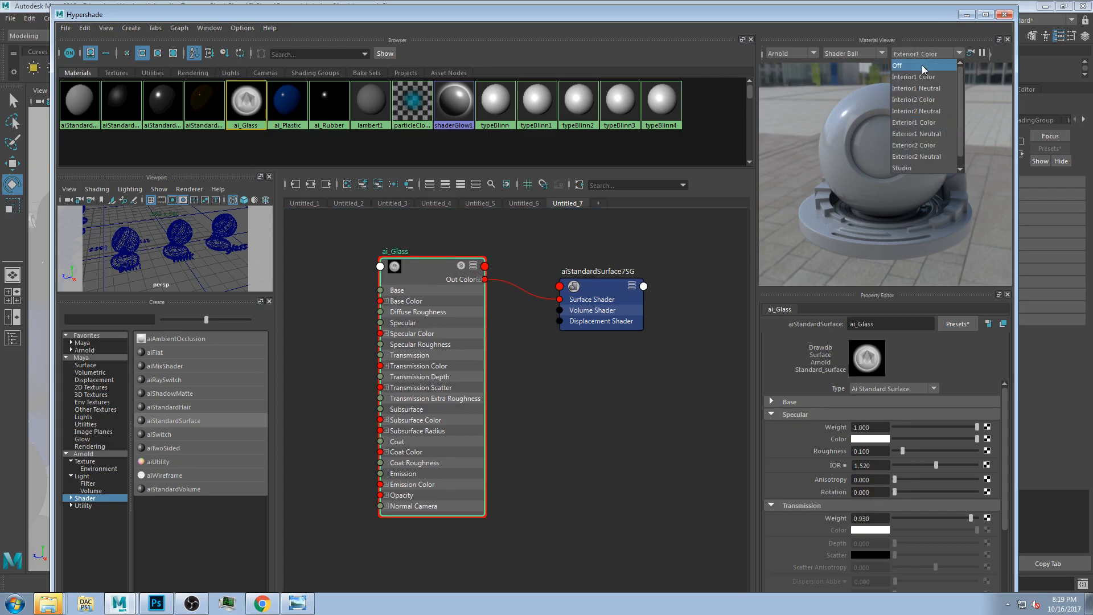
click(921, 76)
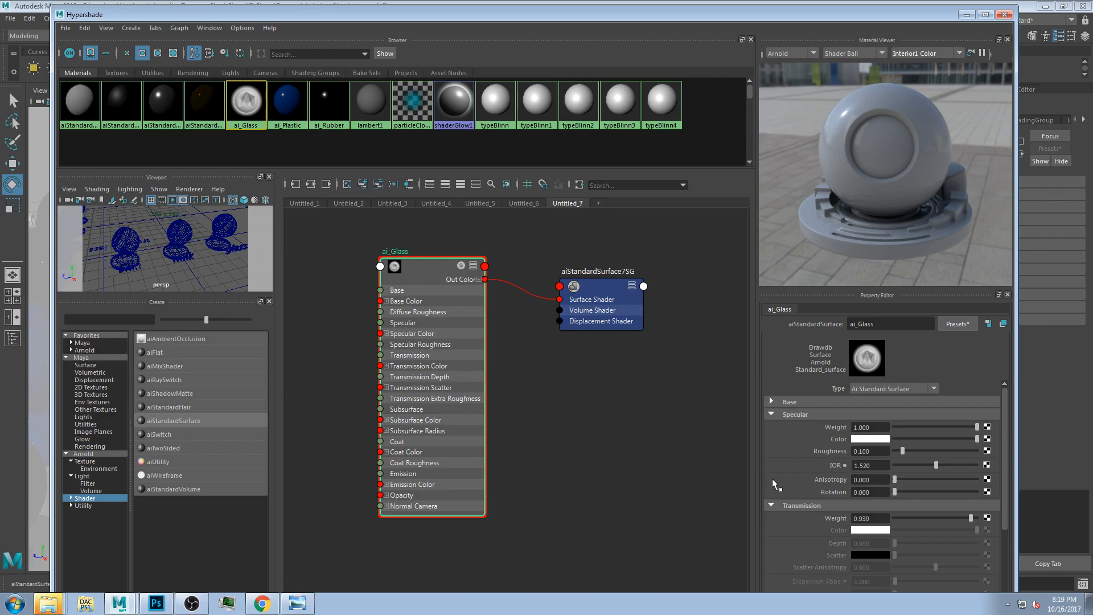
drag(971, 518, 968, 518)
scroll(897, 493, down, 3)
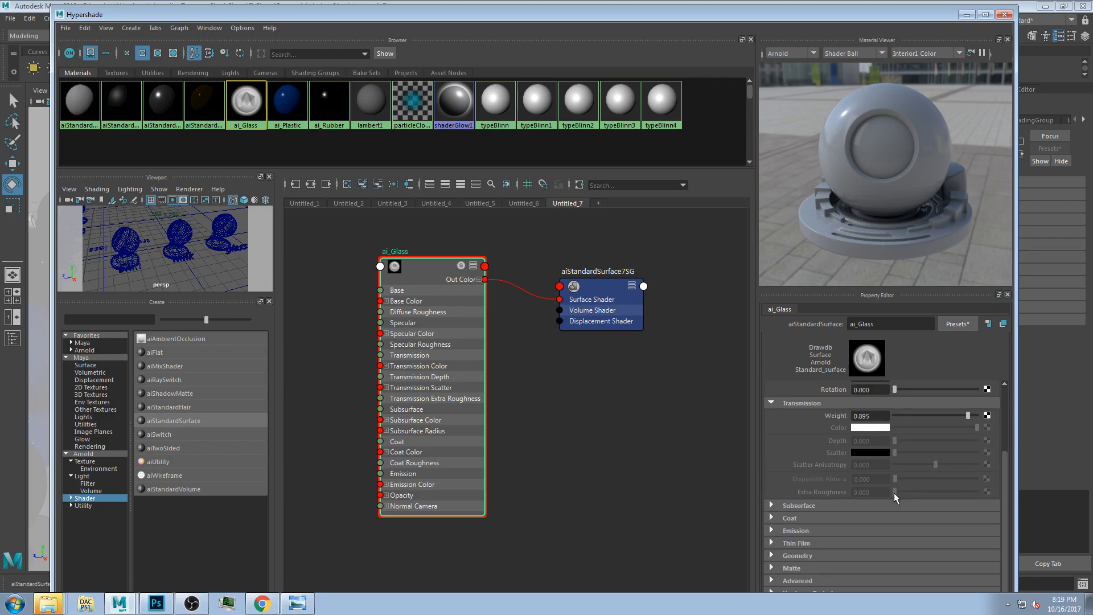
scroll(894, 493, up, 2)
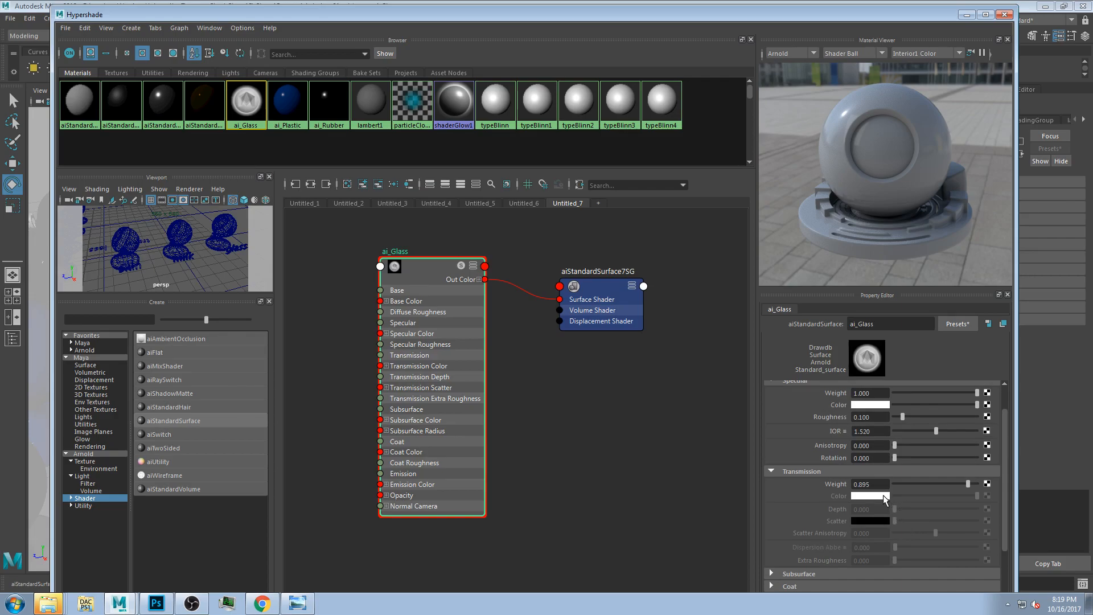
Step: Delete the ai_Glass material with its shading group and create a new aiStandardSurface material in the graph
drag(352, 225, 715, 553)
key(Delete)
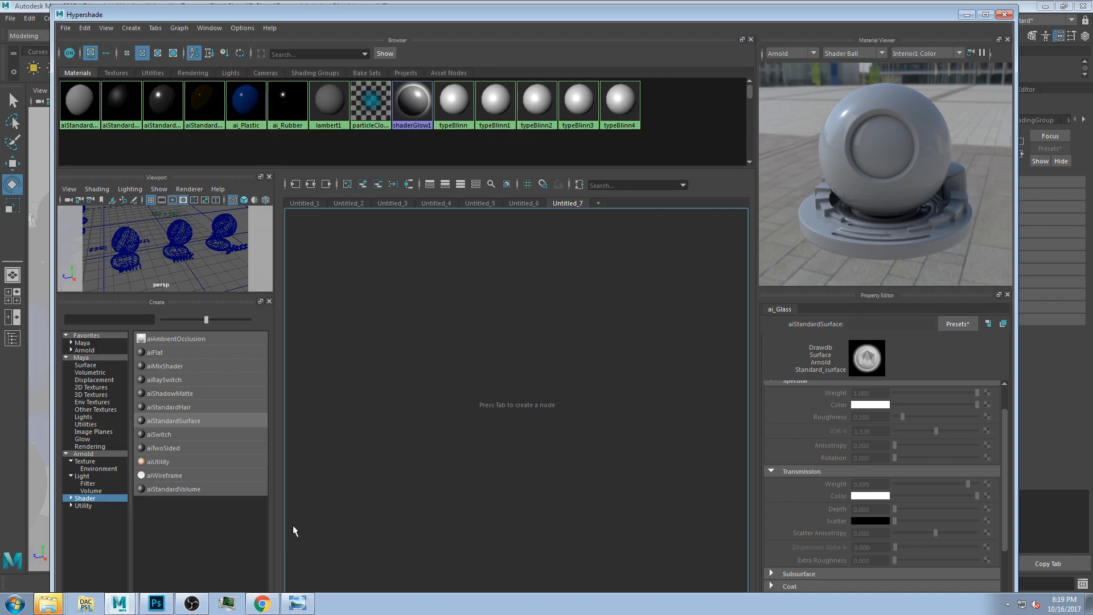
click(192, 420)
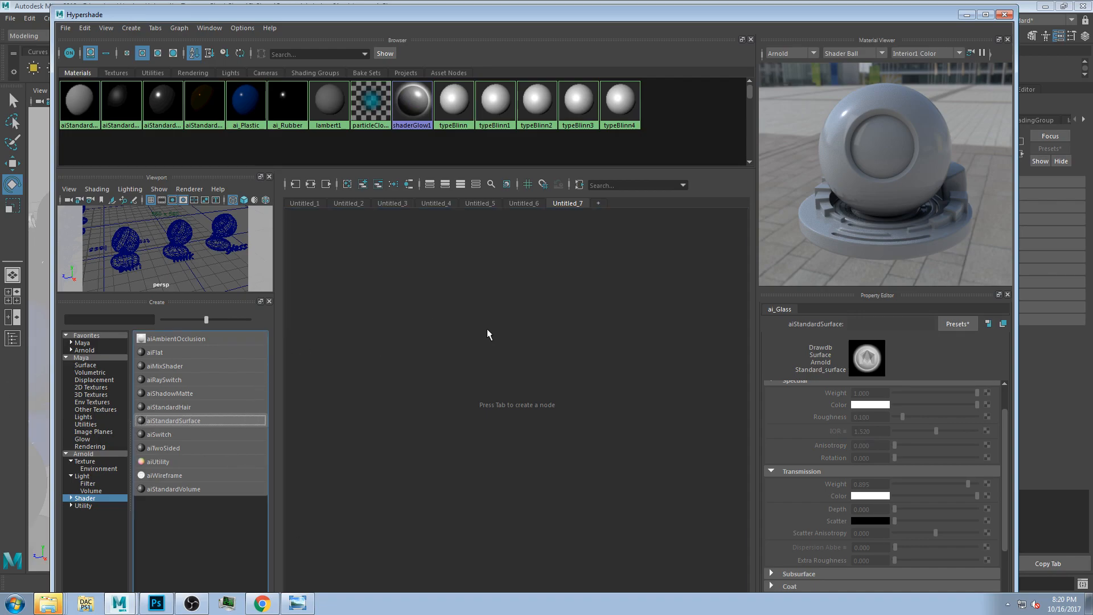
click(200, 419)
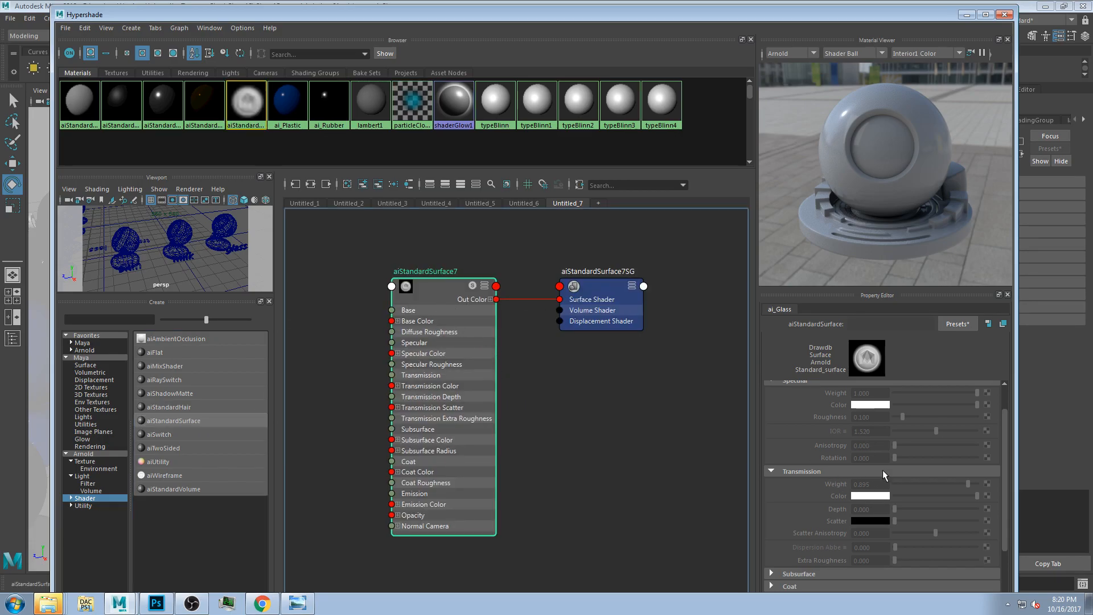
drag(439, 295, 448, 263)
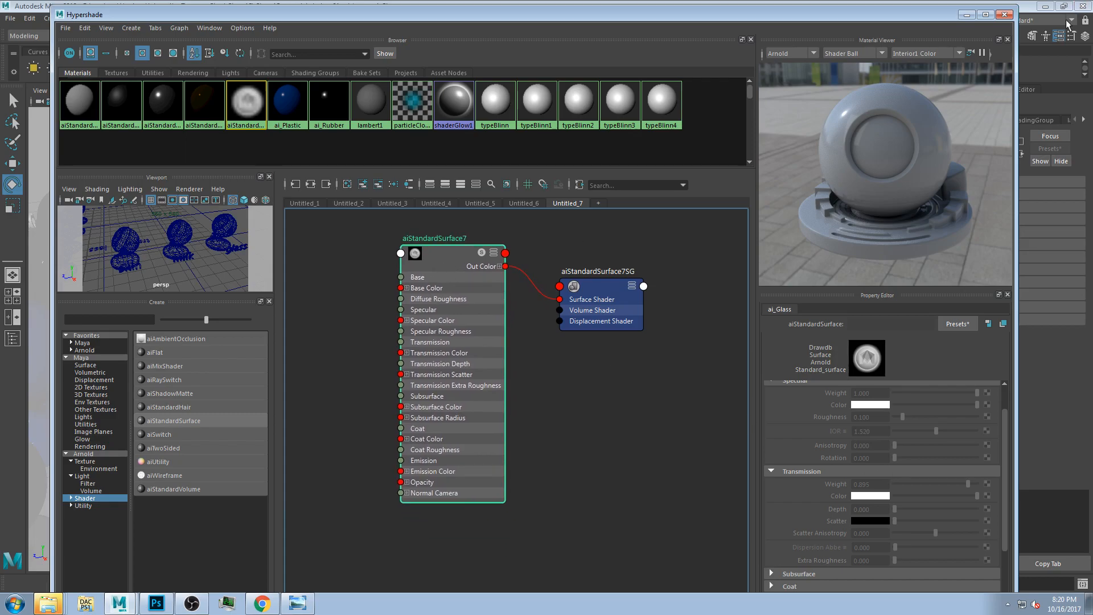
Step: Try to refresh the Material Viewer preview of the new material, closing and reopening the Hypershade
click(972, 54)
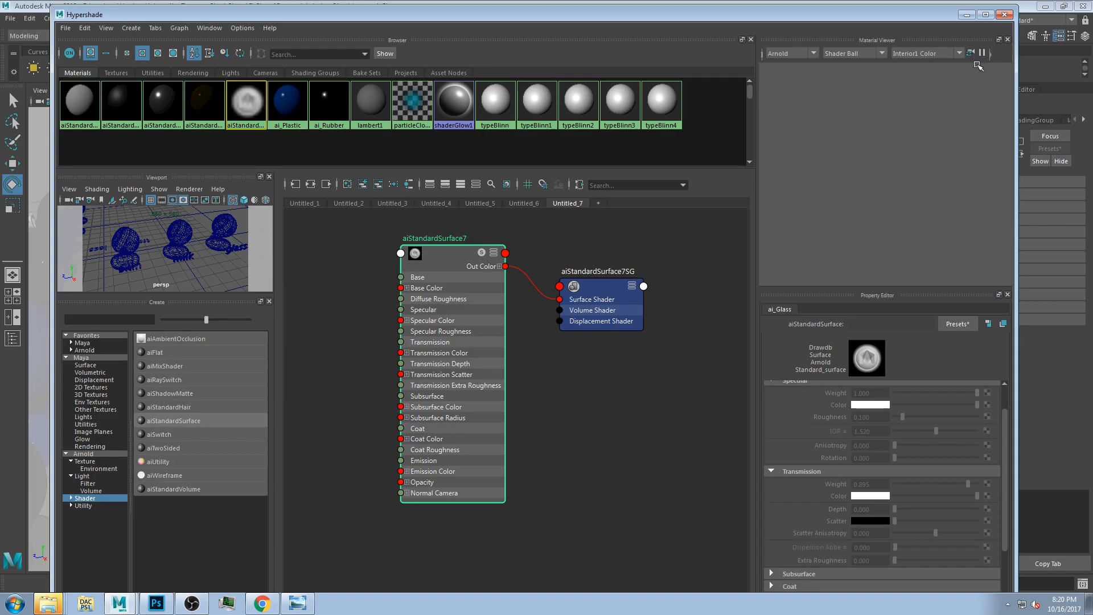
click(852, 138)
click(464, 273)
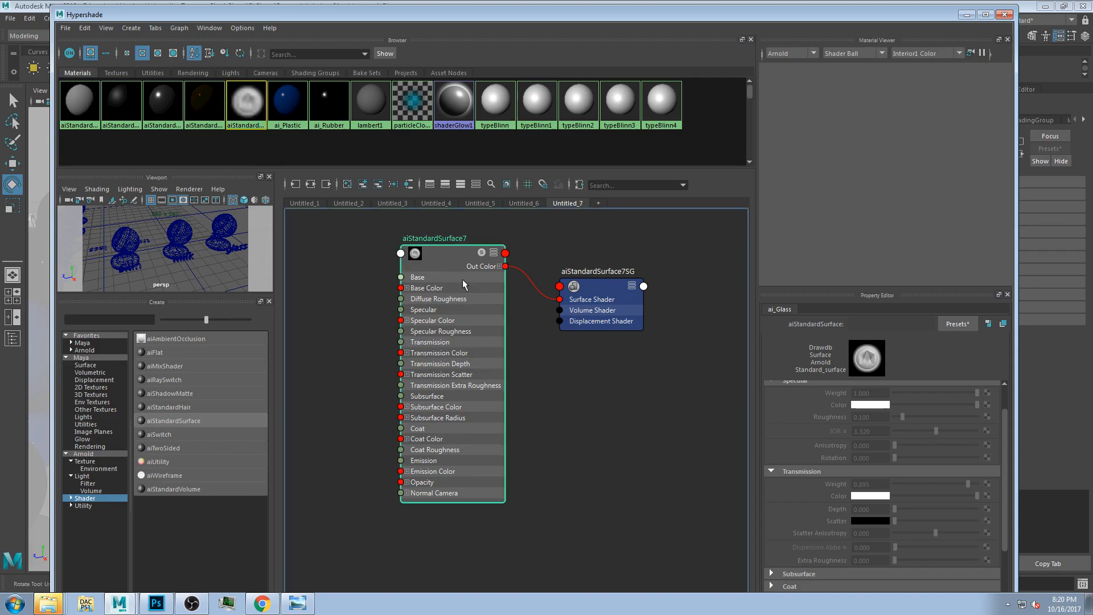
mouse_move(538, 14)
mouse_down()
mouse_move(623, 567)
mouse_move(577, 50)
mouse_move(545, 15)
mouse_up()
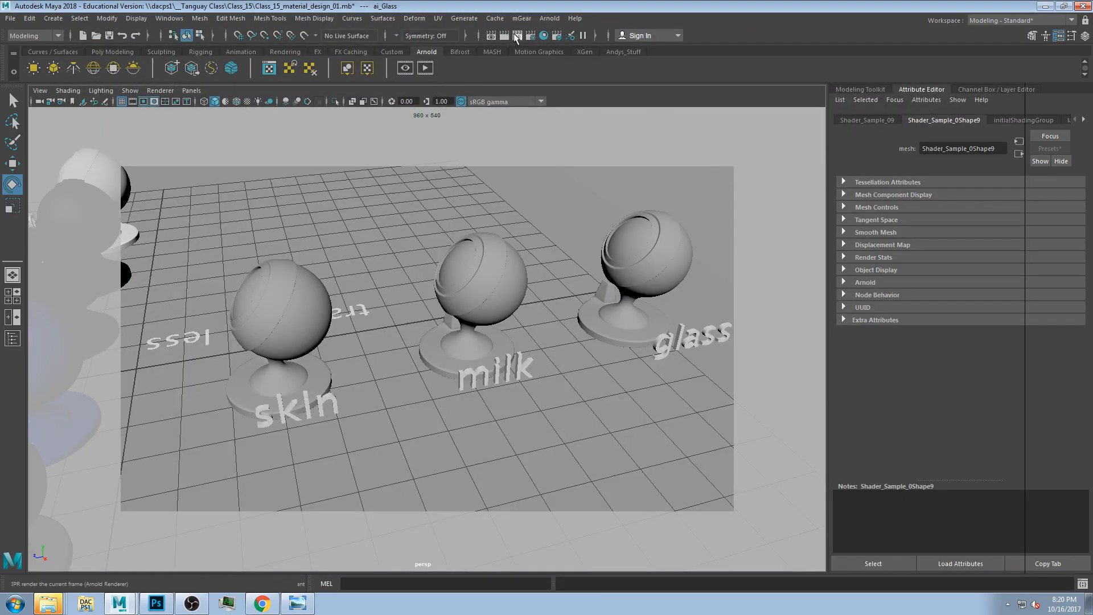
click(543, 36)
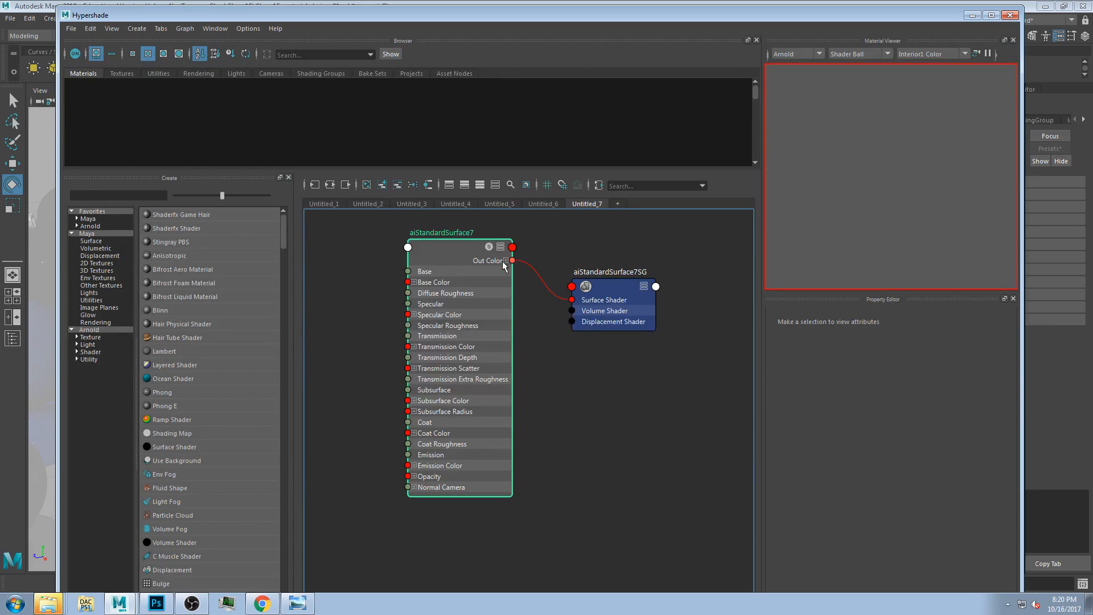
drag(620, 293, 646, 298)
click(516, 276)
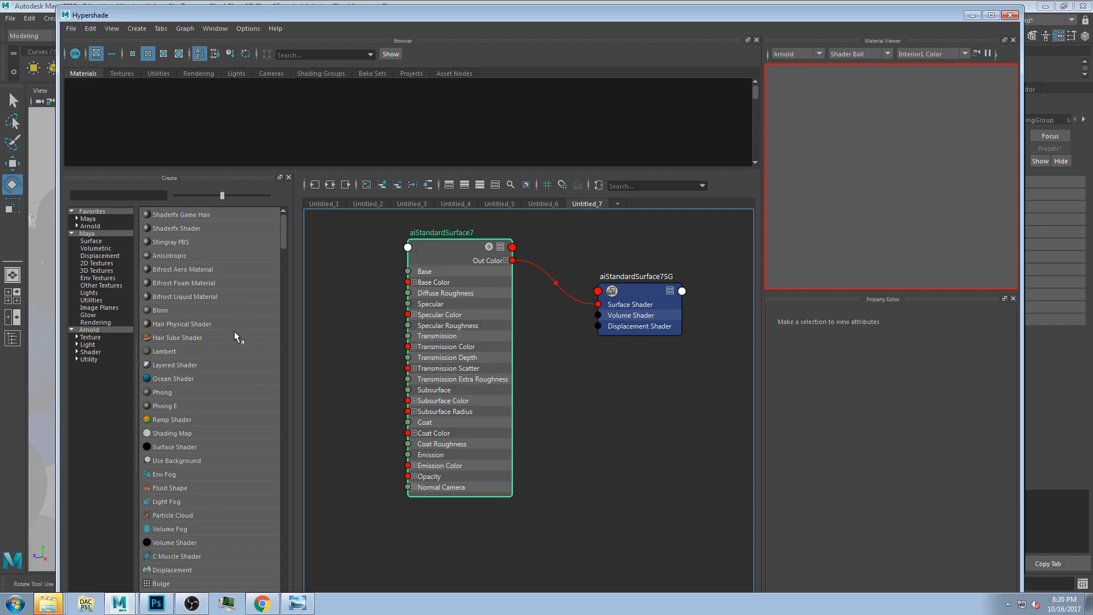
Step: Toggle the Material Viewer's pause state and set its environment to Interior2 Color
click(989, 55)
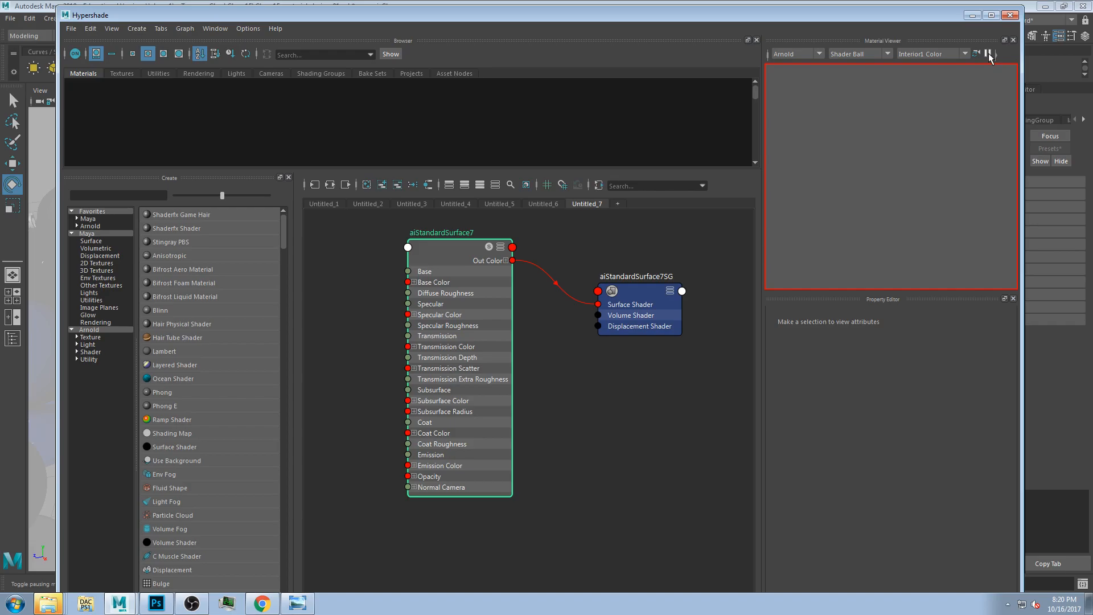
click(926, 54)
click(923, 56)
click(923, 55)
click(940, 112)
click(927, 54)
click(942, 103)
Step: Clear the Hypershade away, render the scene in the Arnold RenderView, and return to the Hypershade
mouse_move(921, 18)
mouse_down()
mouse_move(883, 411)
mouse_move(894, 609)
mouse_move(910, 20)
mouse_move(919, 20)
mouse_up()
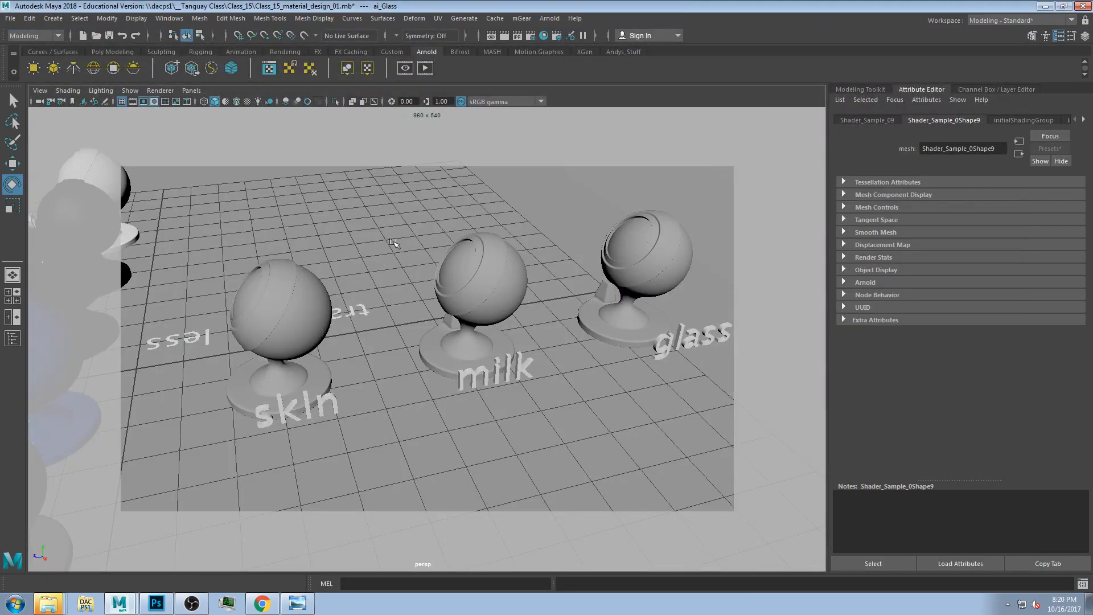
click(425, 68)
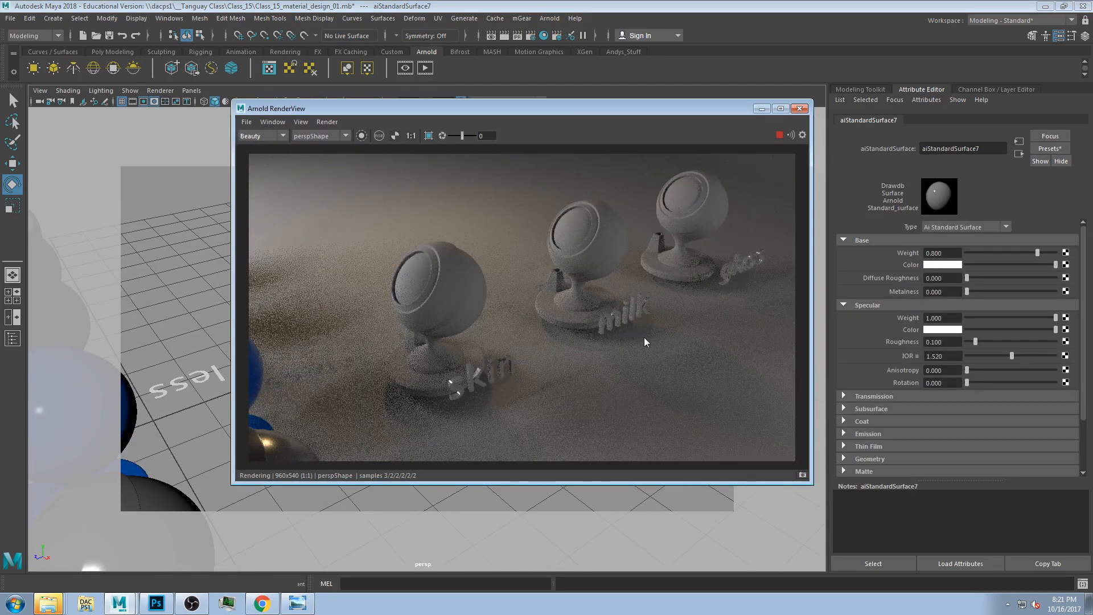
click(799, 109)
click(544, 35)
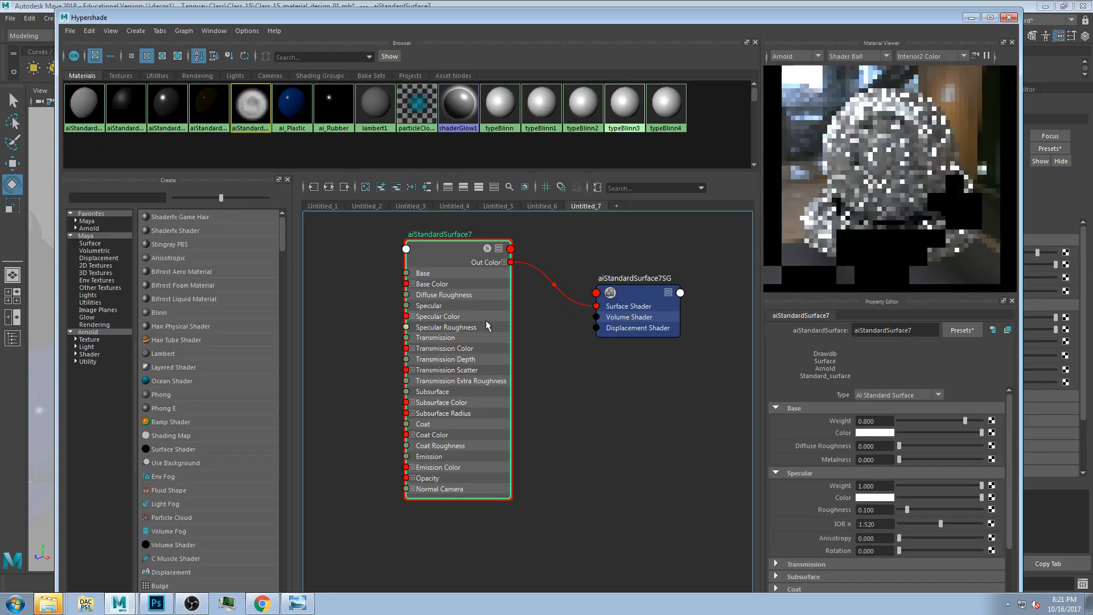
Step: Set the aiStandardSurface7 Transmission weight to 1.000 and its Specular roughness to 0.000
scroll(839, 497, down, 3)
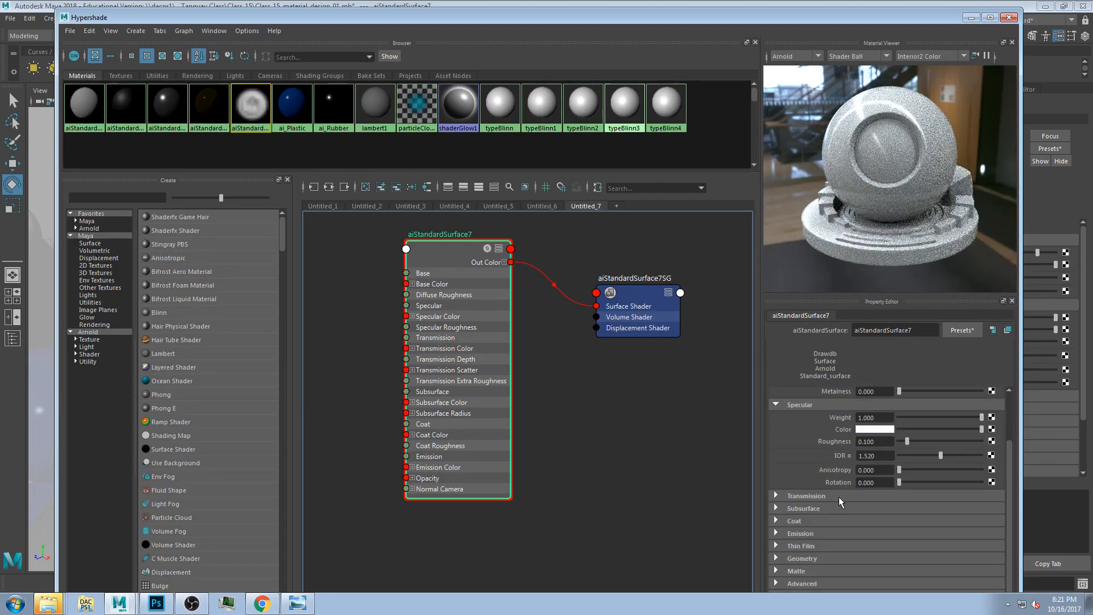
click(843, 497)
drag(904, 508, 927, 508)
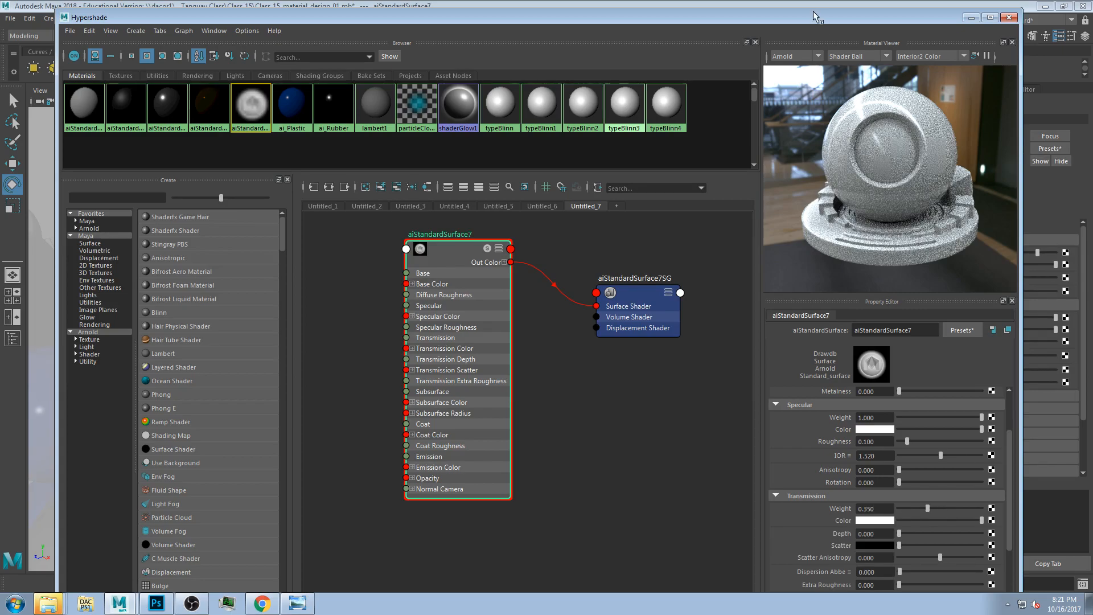
drag(927, 508, 984, 509)
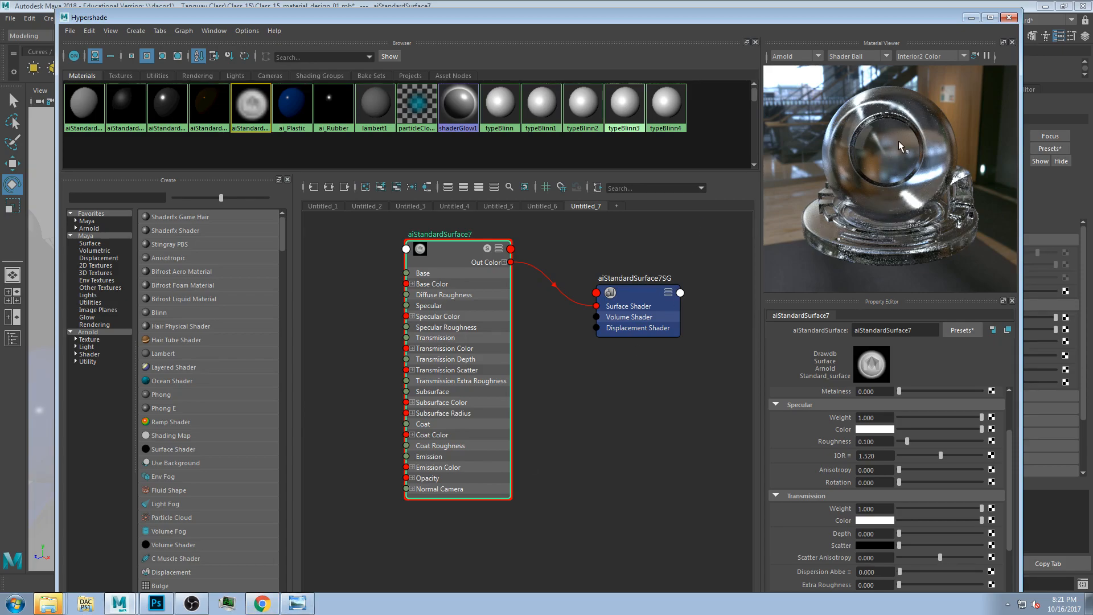
drag(901, 446, 890, 448)
click(898, 443)
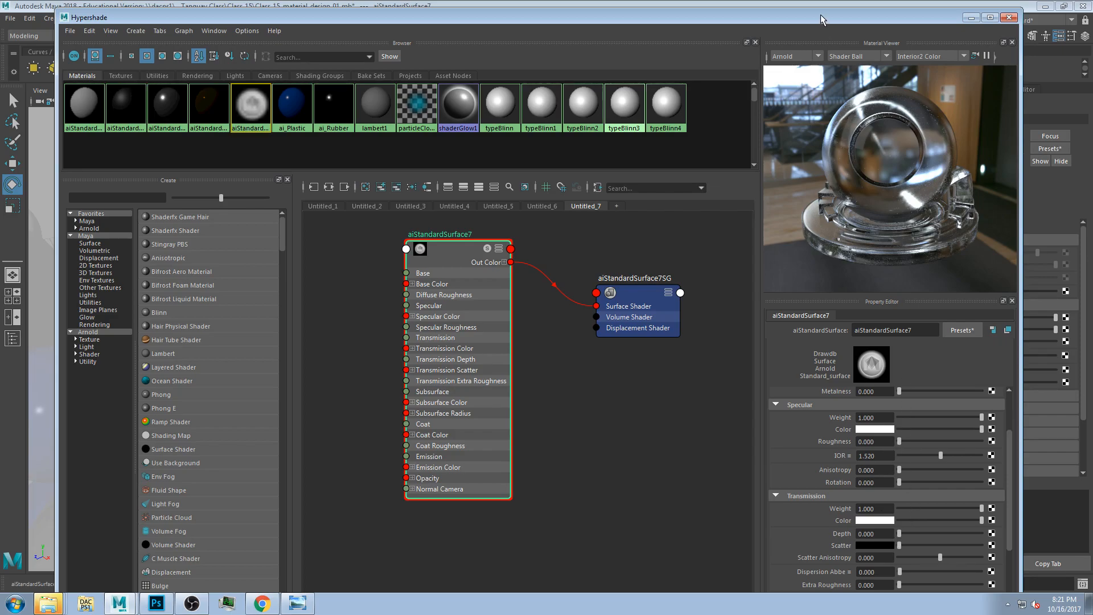
mouse_move(821, 16)
mouse_down()
mouse_move(821, 44)
mouse_move(821, 25)
mouse_up()
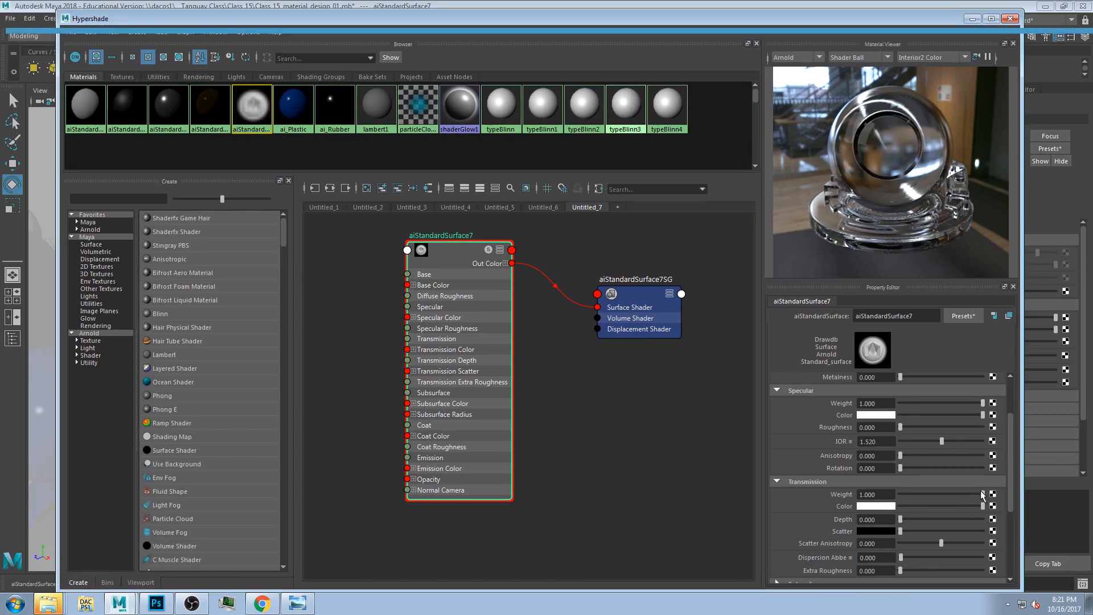
Step: Try a Transmission weight of 0.95 on aiStandardSurface7, and settle on 0.978
click(877, 493)
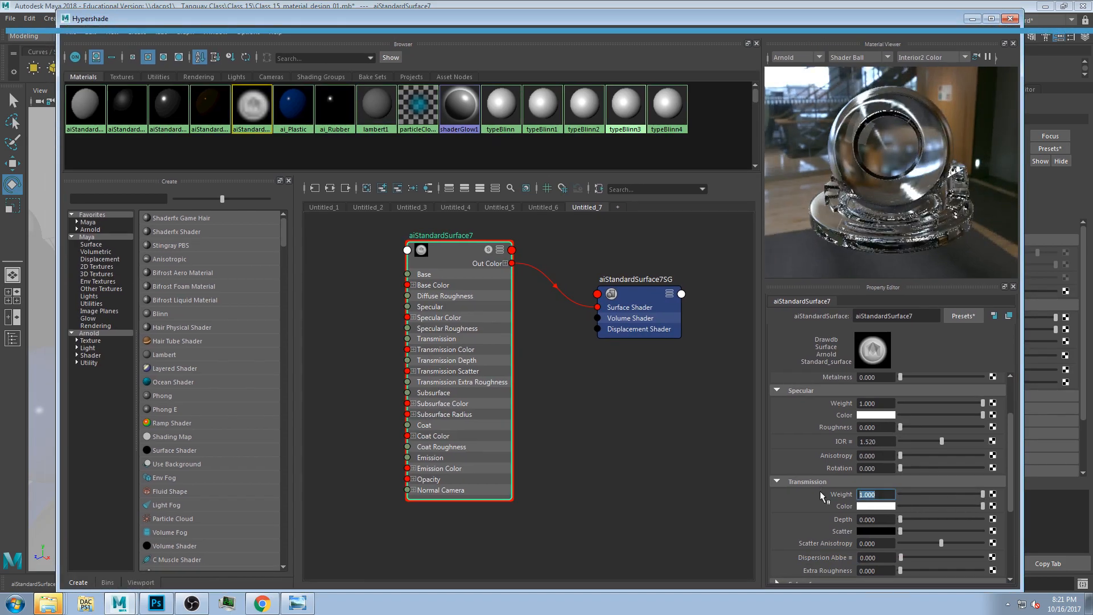
text(.95)
key(Return)
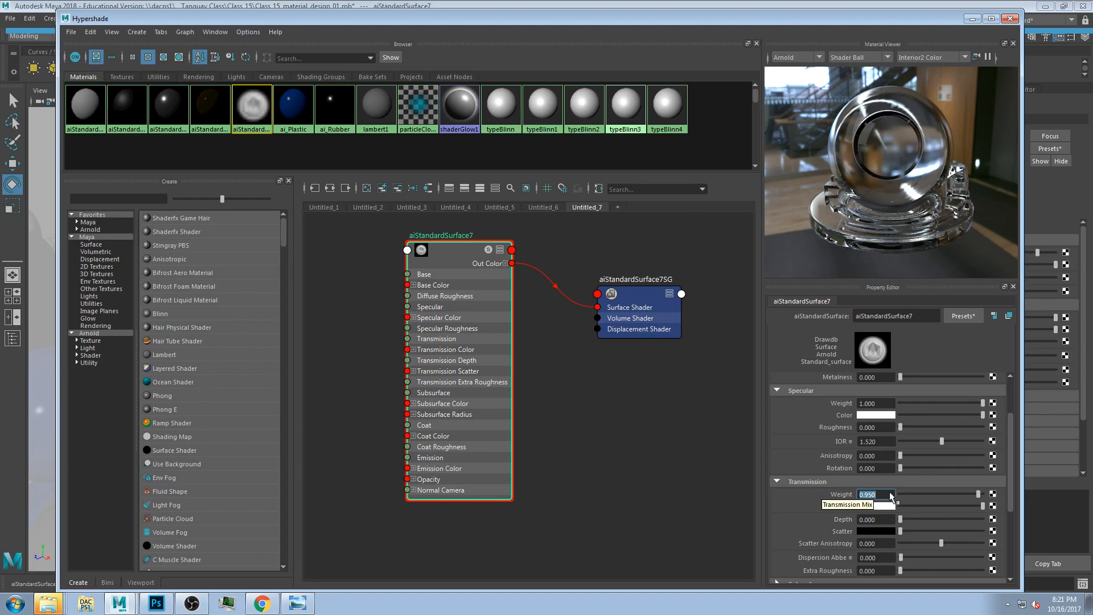
text(.)
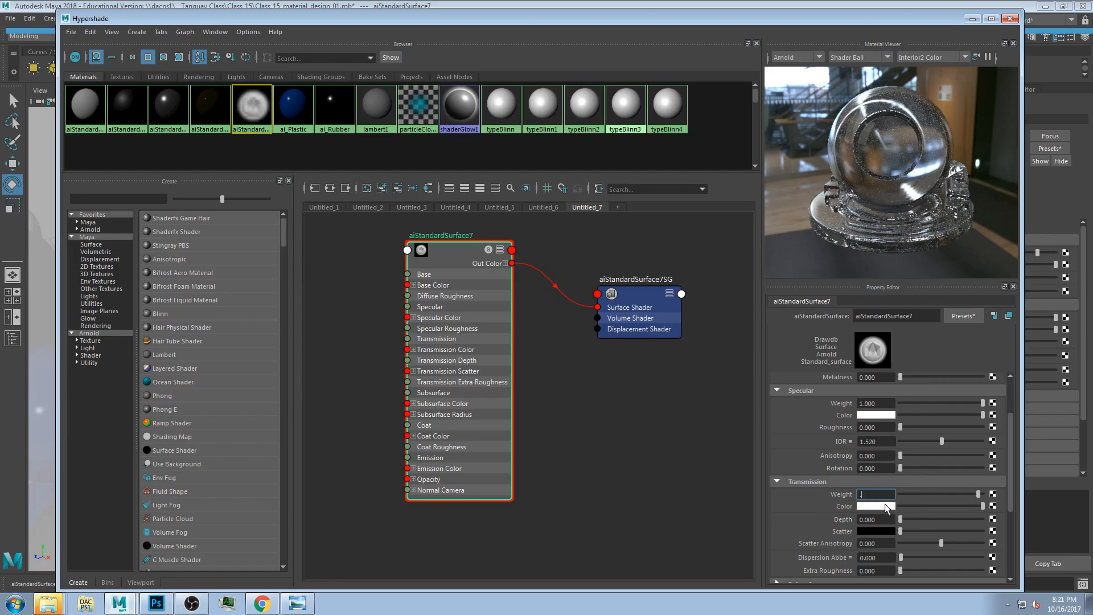
text(978)
key(Return)
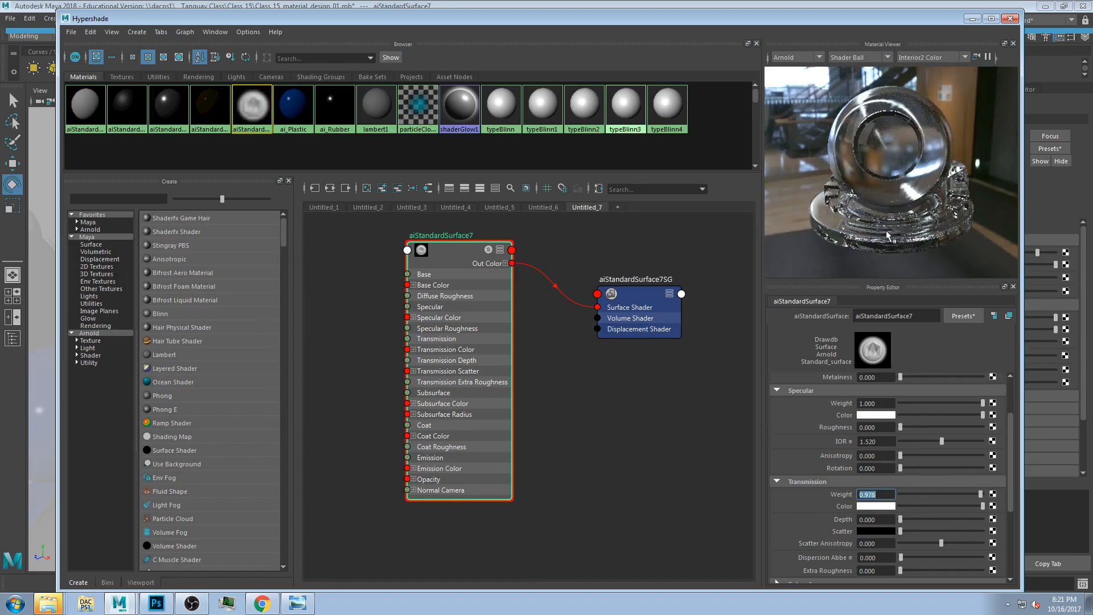
Step: Browse the reference photos from the plastic car past the metal, chrome and skin images to the glass image 09_Glass_01.jpg
click(298, 604)
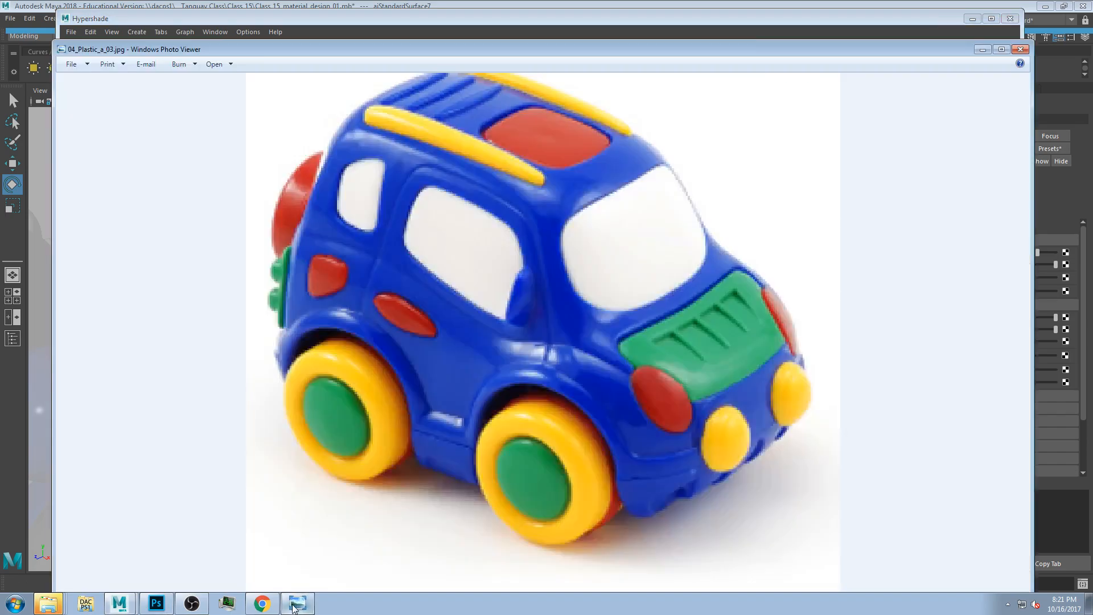
drag(401, 50, 397, 29)
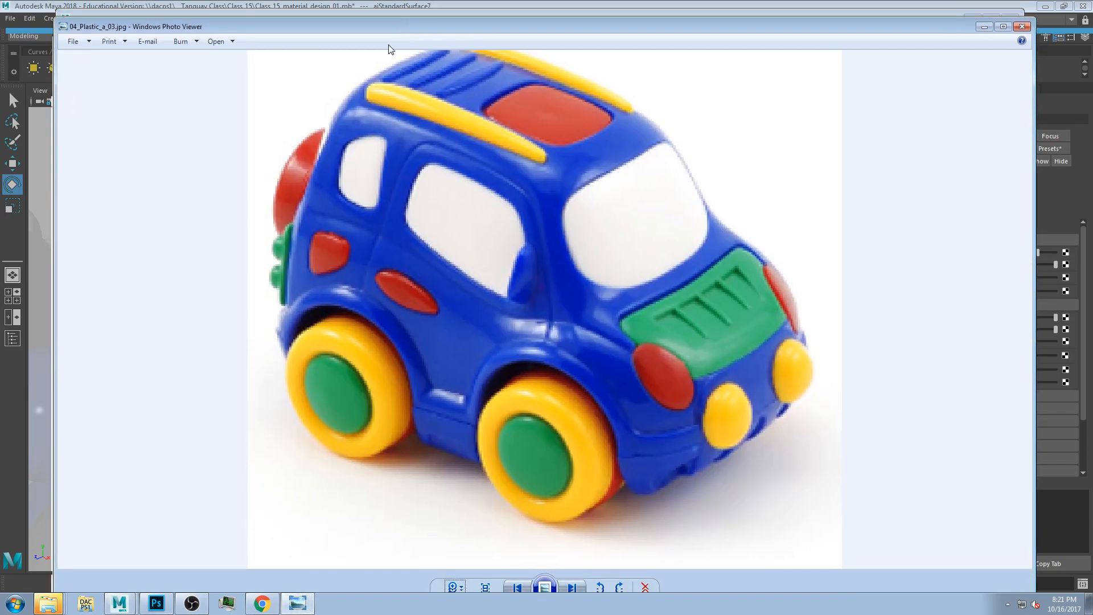
click(572, 587)
click(572, 587)
click(572, 588)
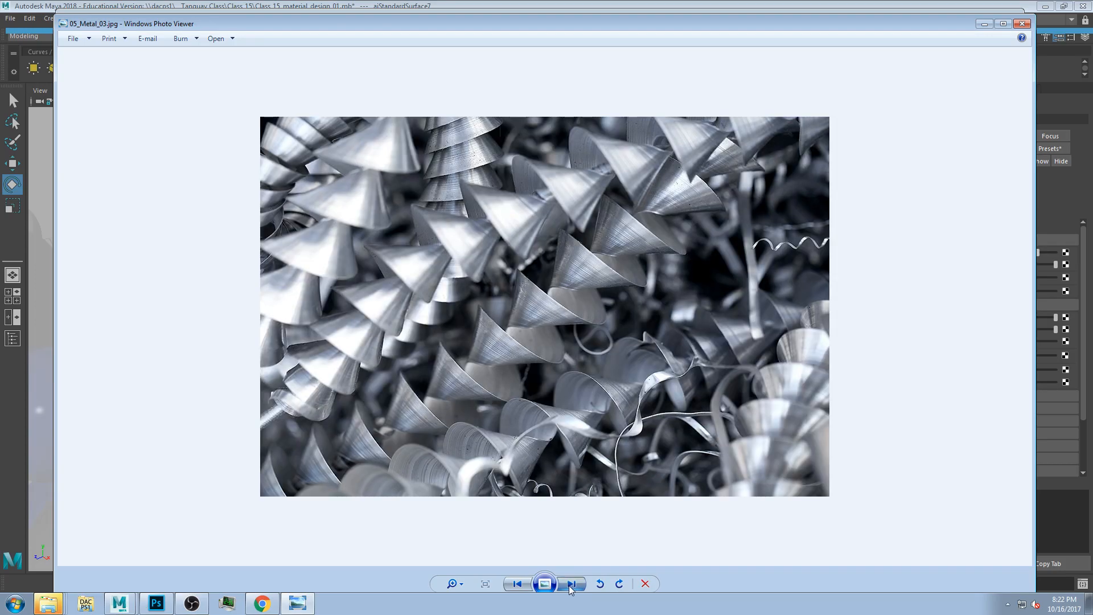
click(572, 584)
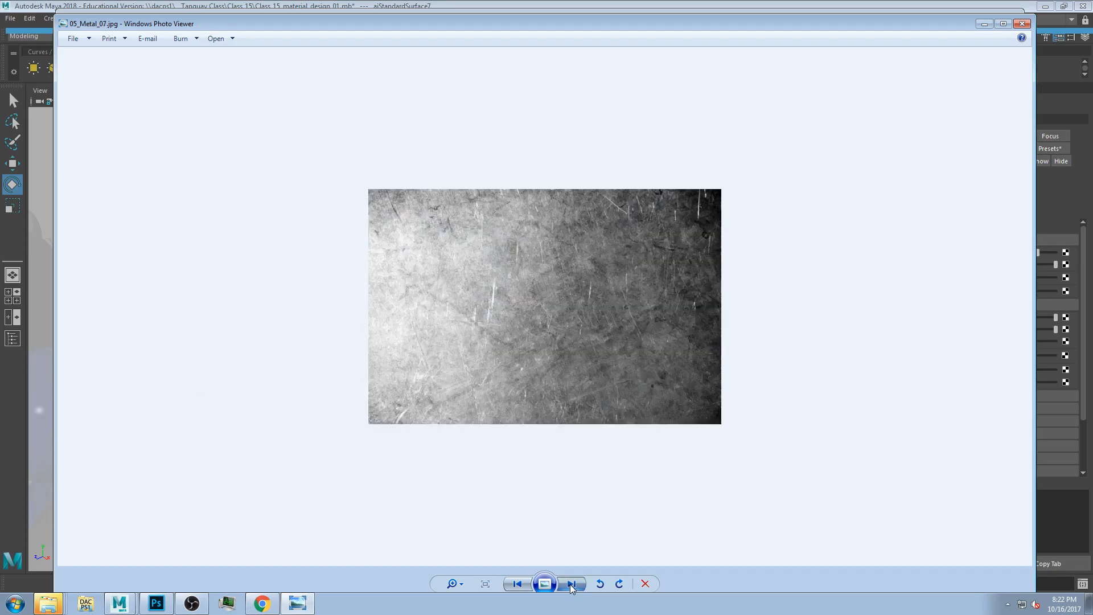
click(572, 584)
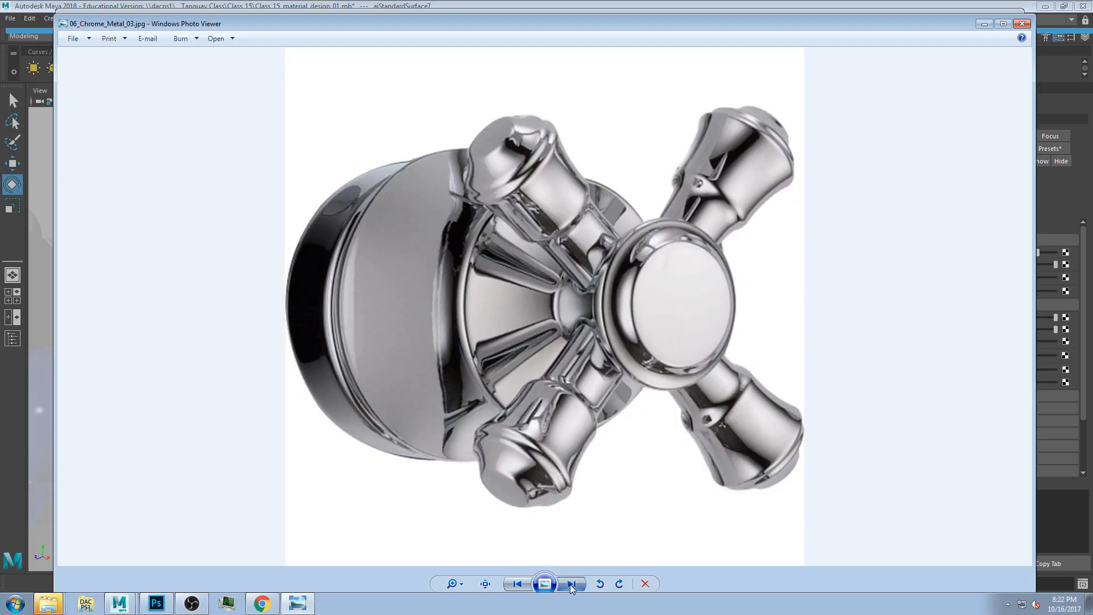
click(572, 585)
click(571, 585)
click(572, 584)
click(570, 584)
click(570, 585)
click(570, 585)
click(570, 585)
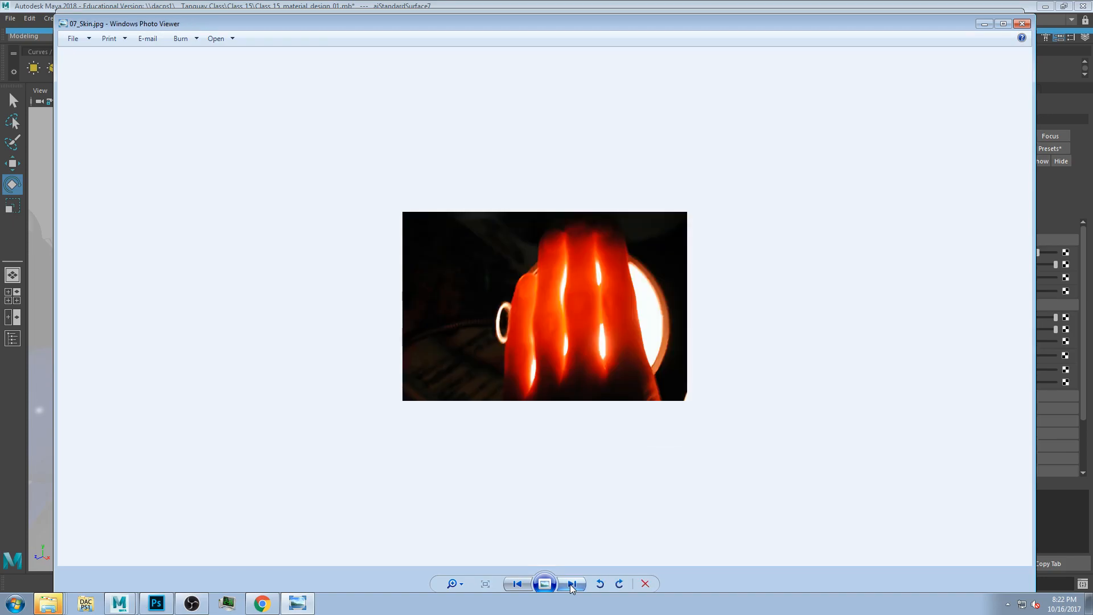
click(570, 584)
click(570, 584)
click(570, 584)
click(523, 584)
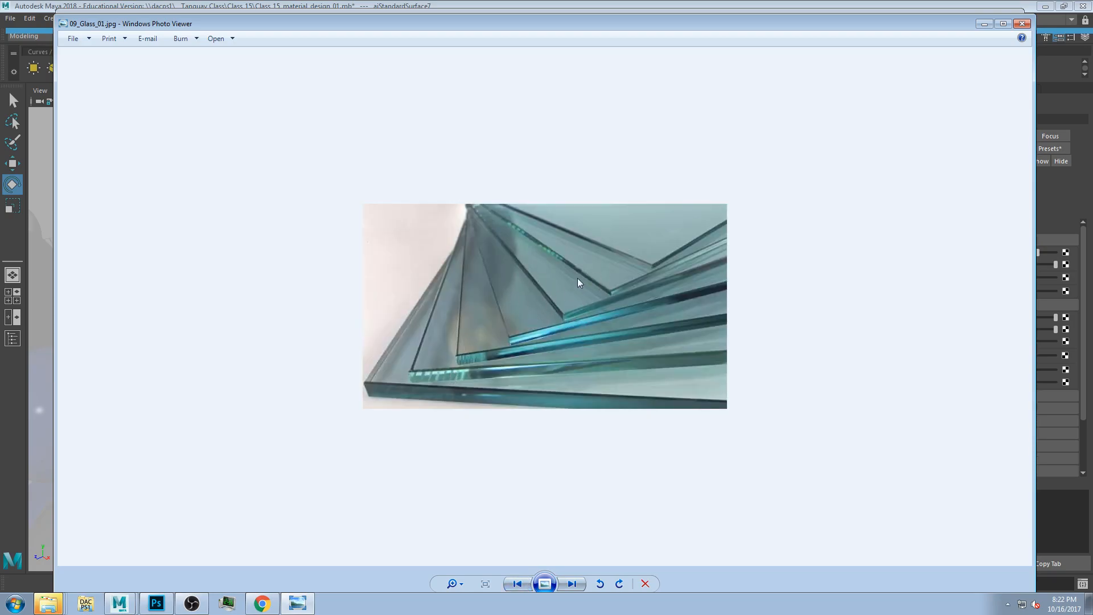
Step: Examine the glass reference images 09_Glass_02 through 09_Glass_04, including the refraction IOR chart, and put the image viewer away
click(570, 584)
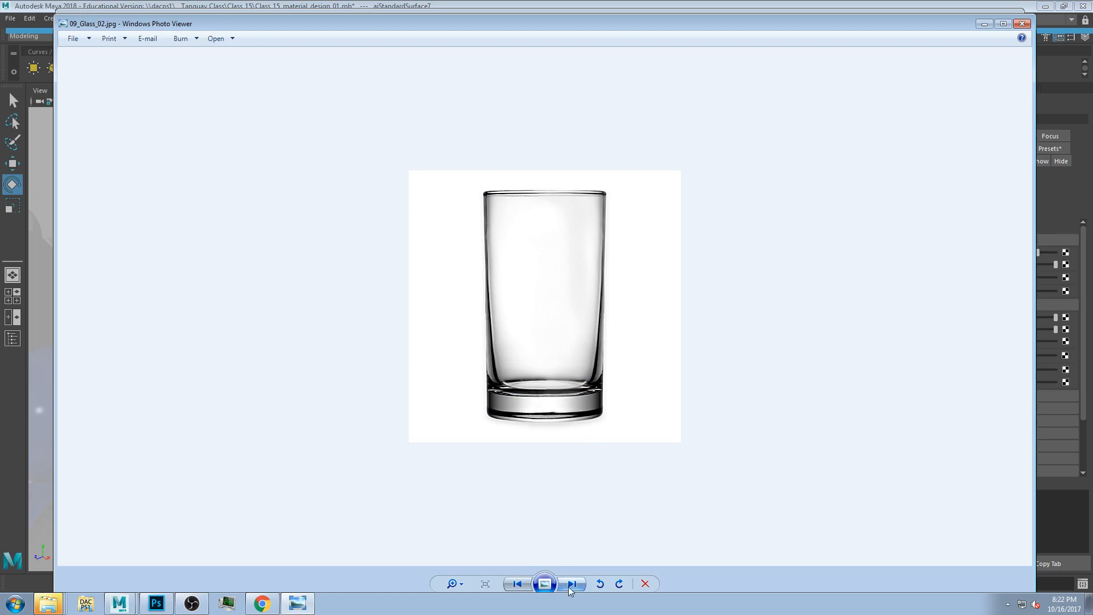
click(571, 585)
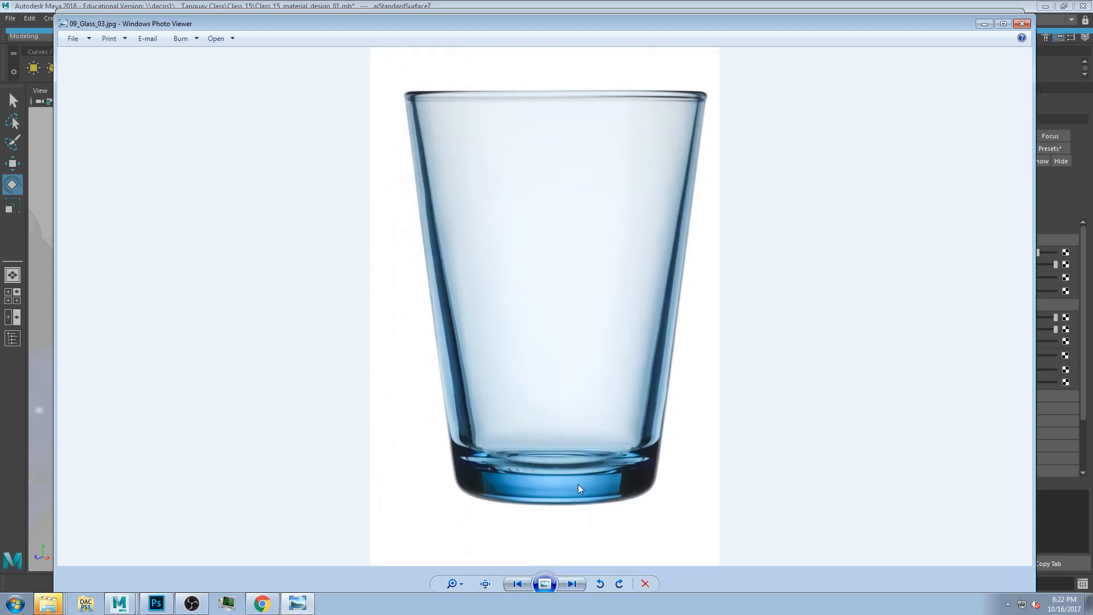
click(572, 583)
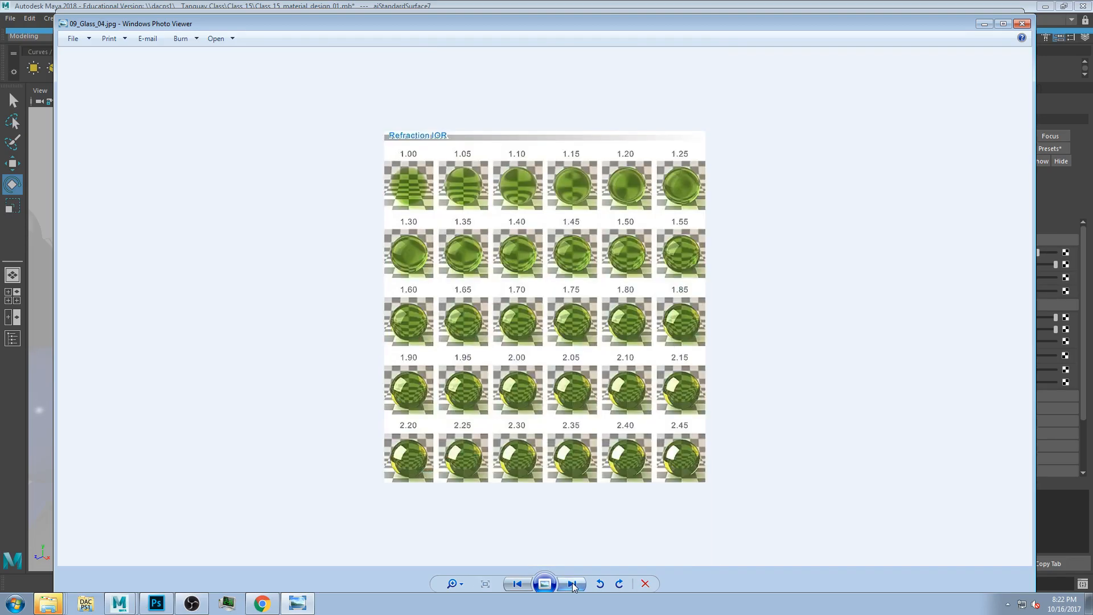
click(984, 24)
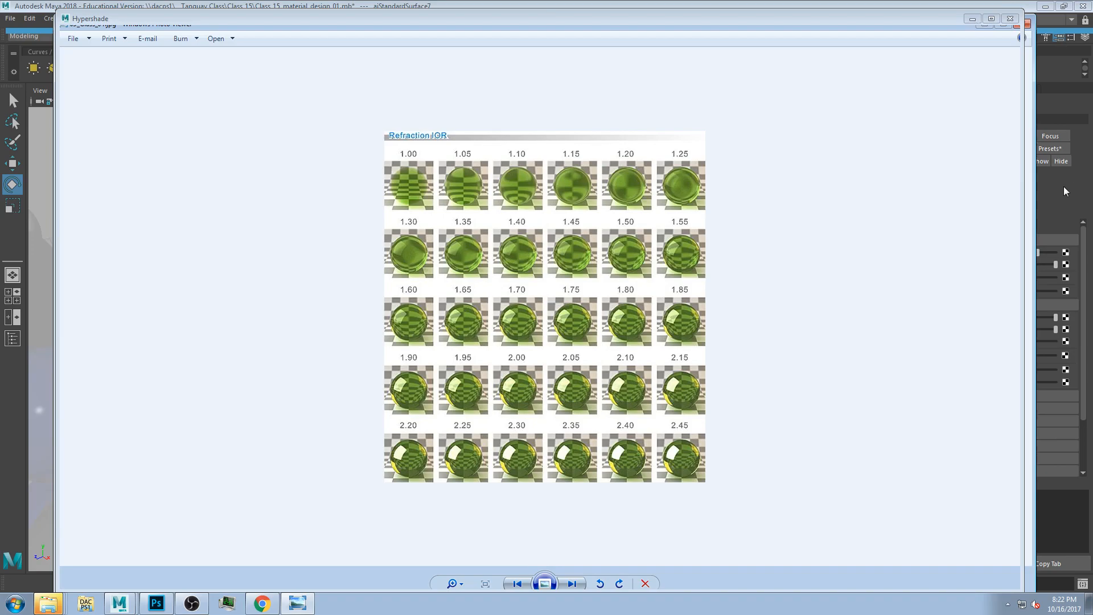
Step: Set the Base weight and Specular weight of aiStandardSurface7 to 0.000 in the main window, and return to the Hypershade
click(1046, 200)
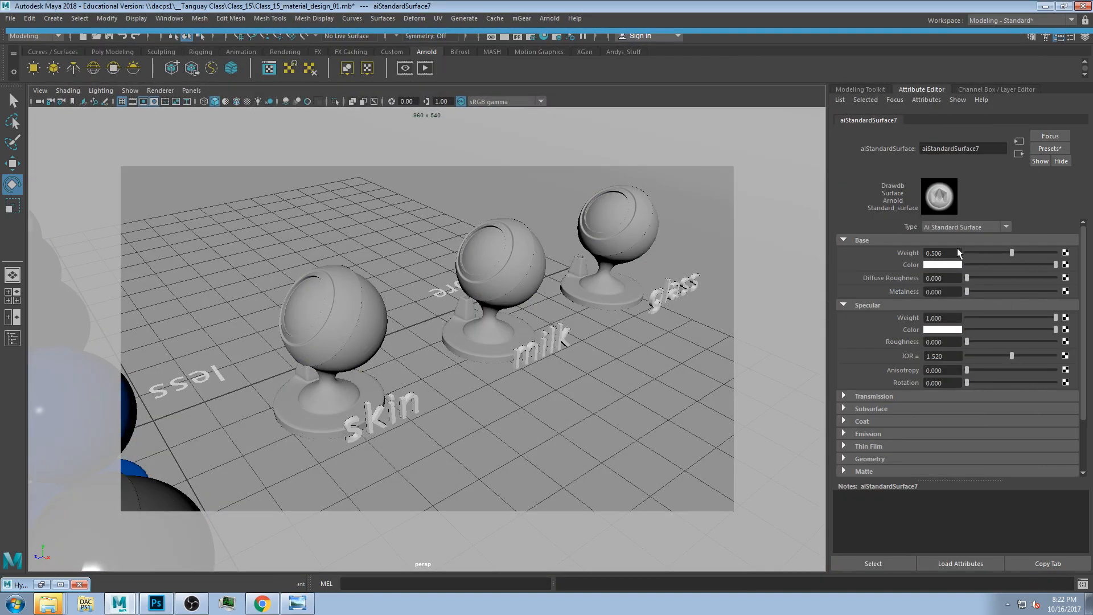
click(966, 318)
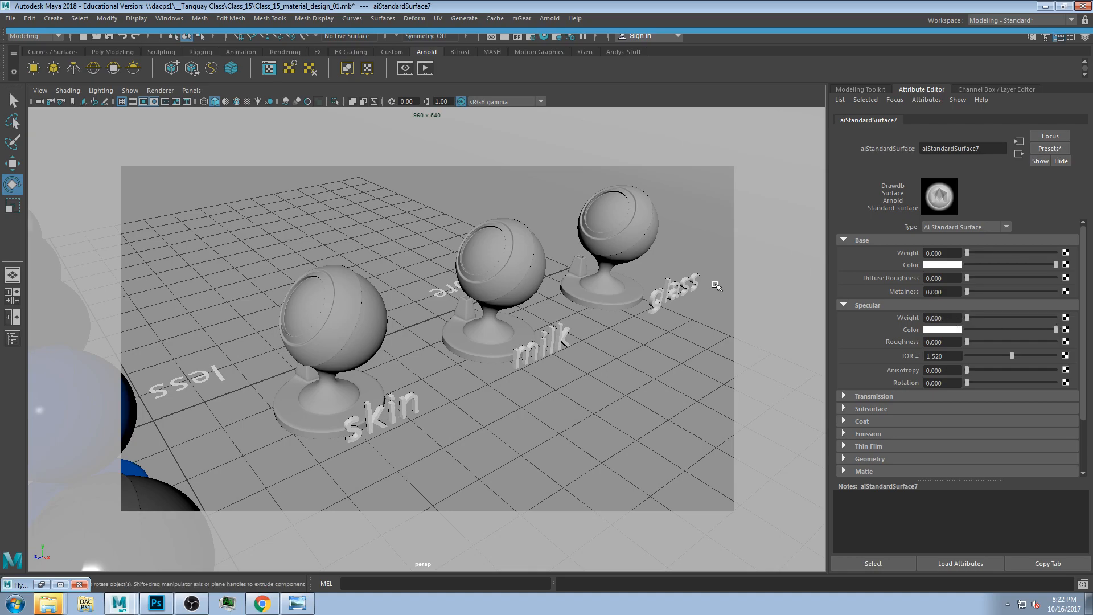
click(40, 585)
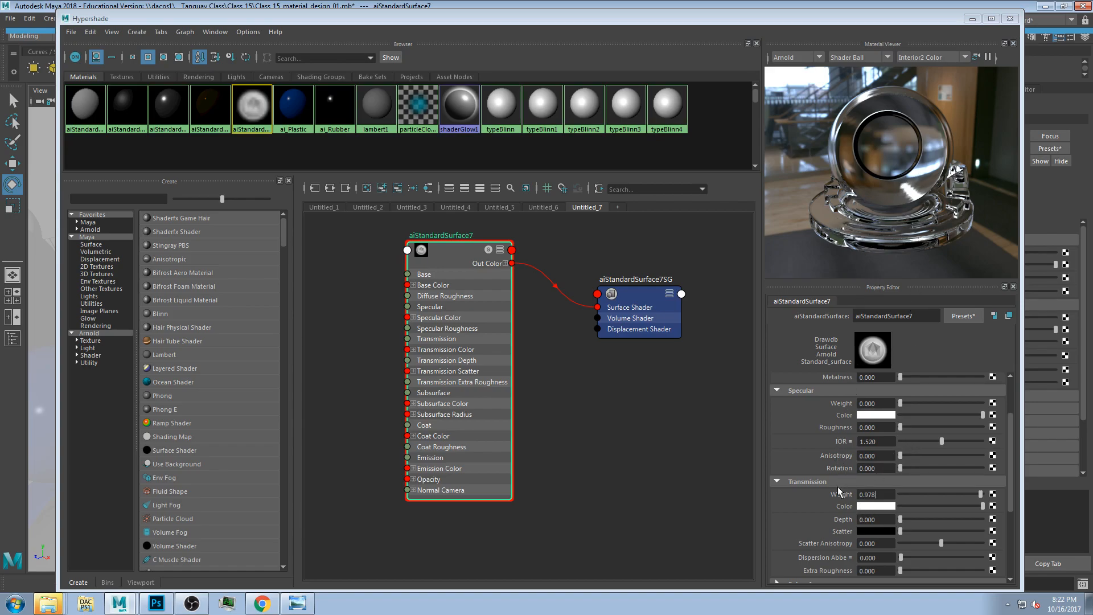
Step: Set the Specular IOR of aiStandardSurface7 to 1.520, consulting the refraction chart and the Index of Refraction Values table
mouse_move(1013, 417)
mouse_down()
mouse_move(1011, 439)
mouse_move(1011, 422)
mouse_up()
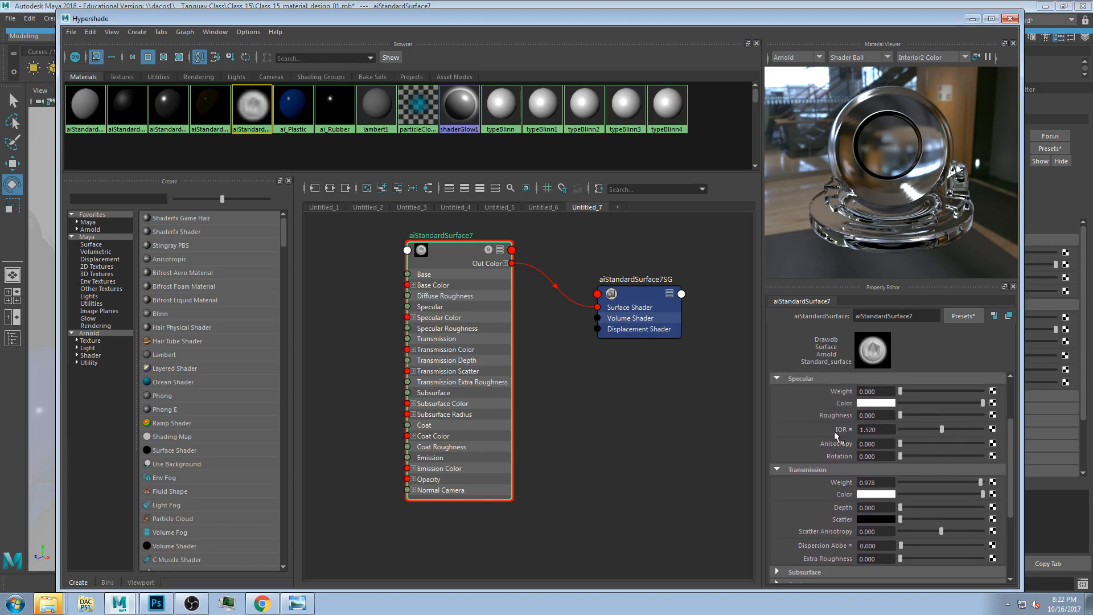
click(901, 428)
click(872, 429)
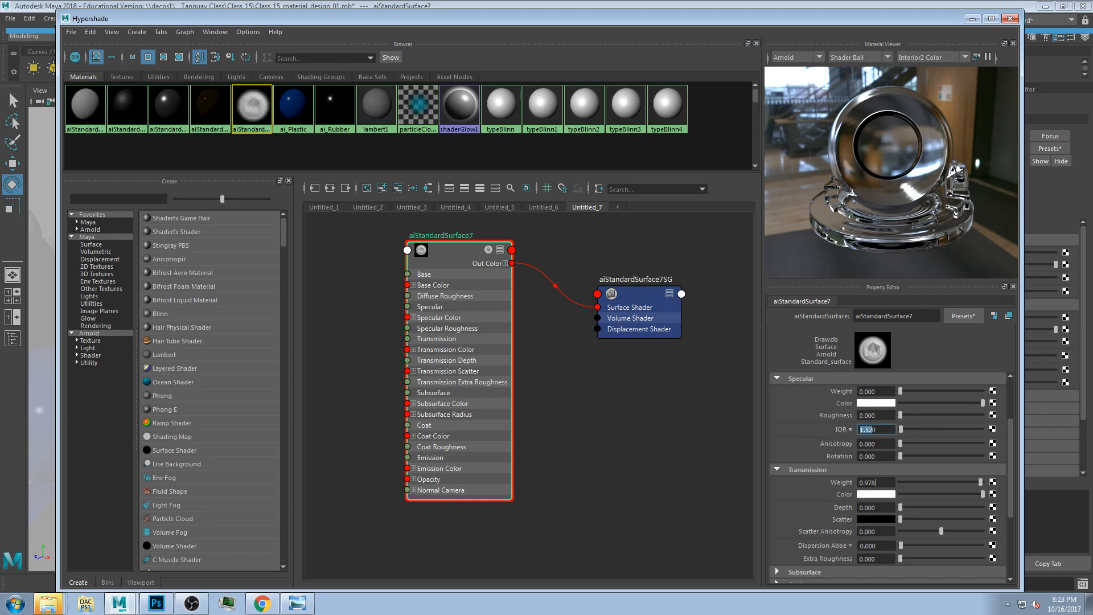
click(297, 603)
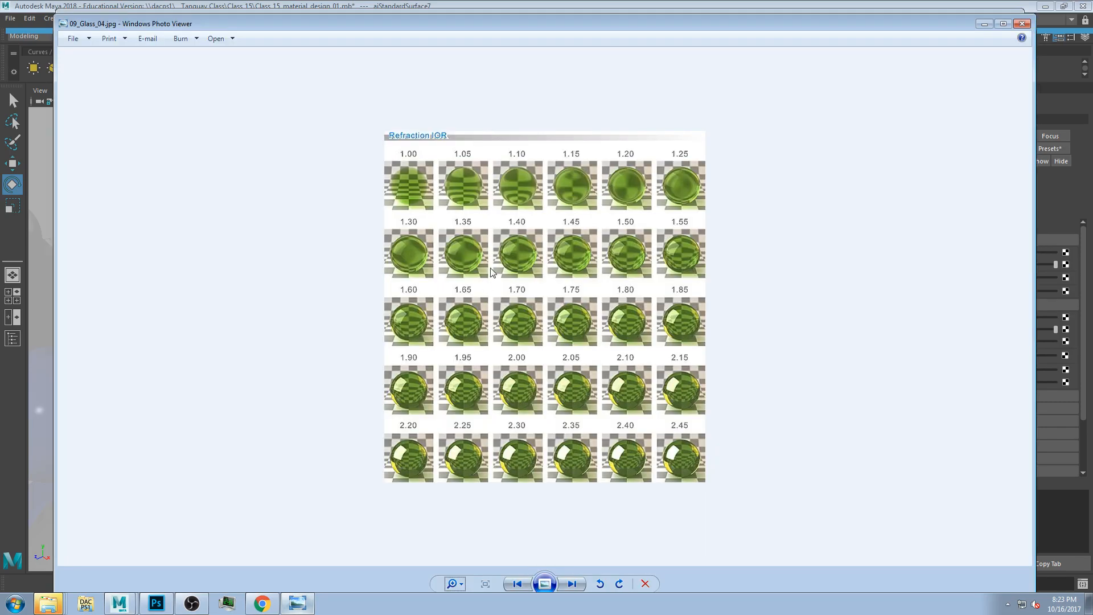
click(572, 583)
click(572, 583)
click(519, 584)
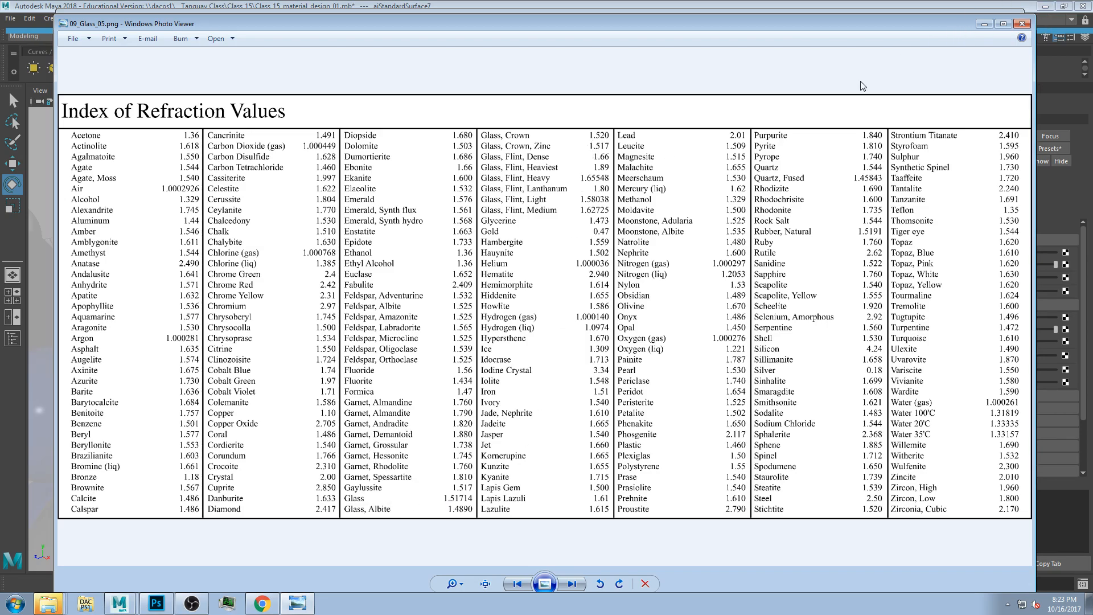
click(1038, 71)
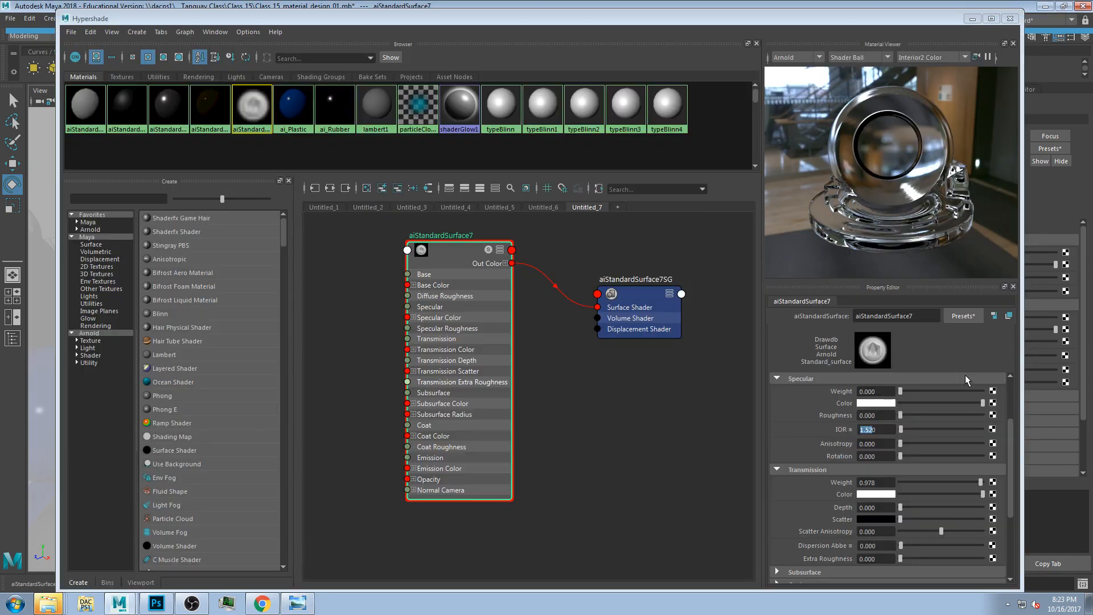
click(884, 430)
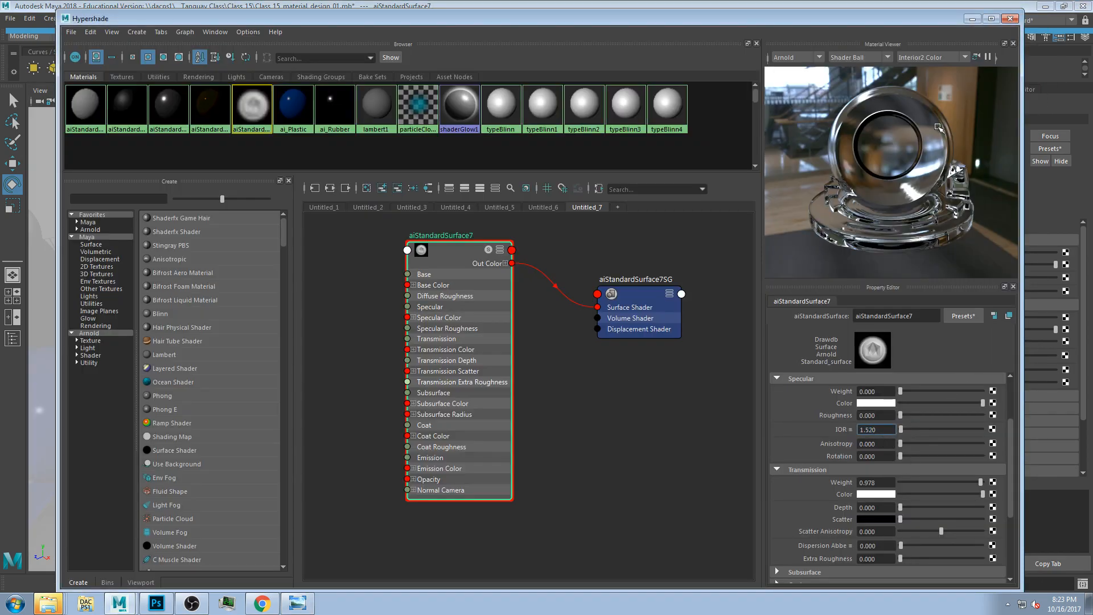
Step: Review the blue drinking glass in 09_Glass_03.jpg, and set the Material Viewer's environment to Exterior2 Color
click(297, 603)
click(517, 585)
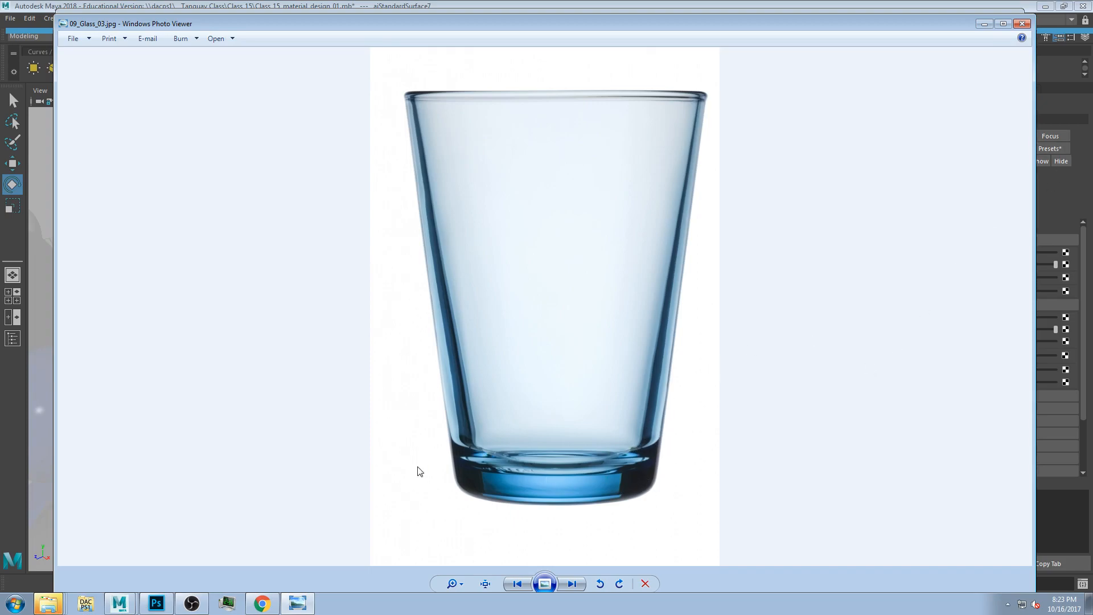
click(1022, 23)
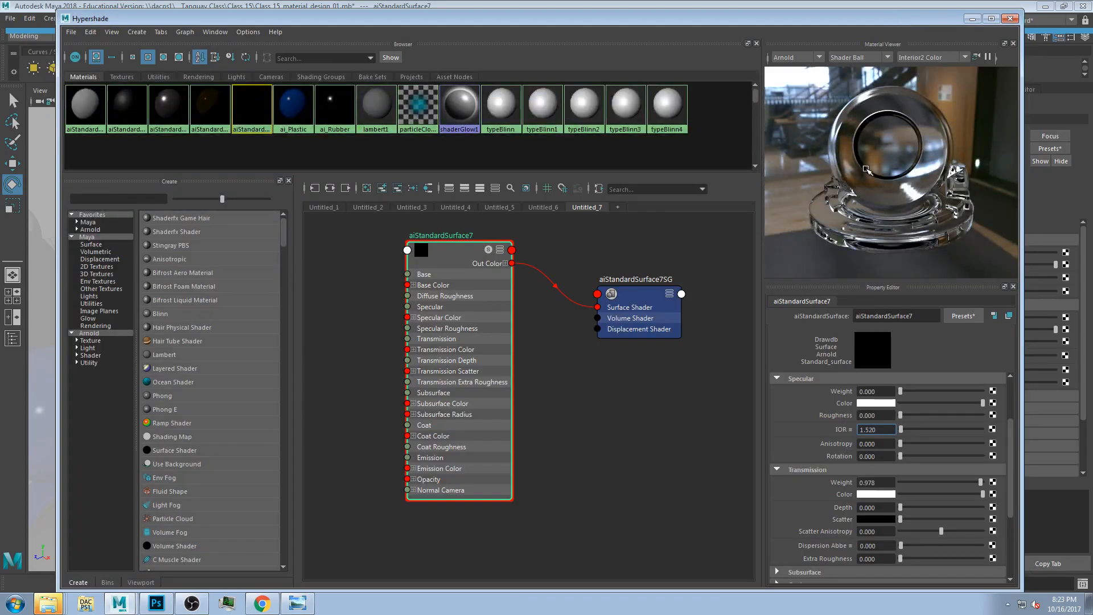
click(931, 57)
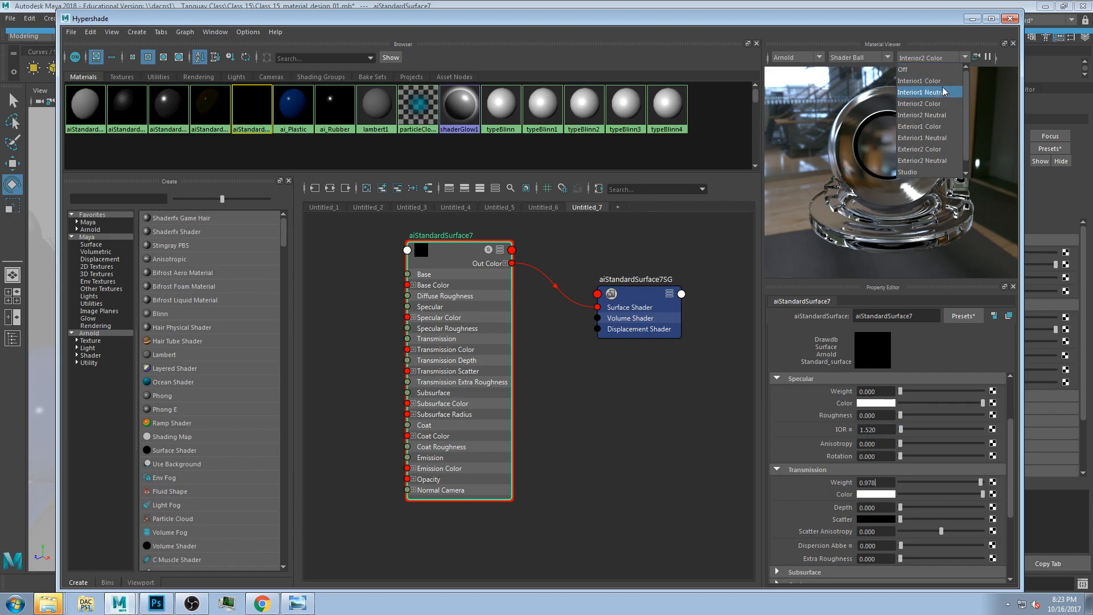
click(938, 151)
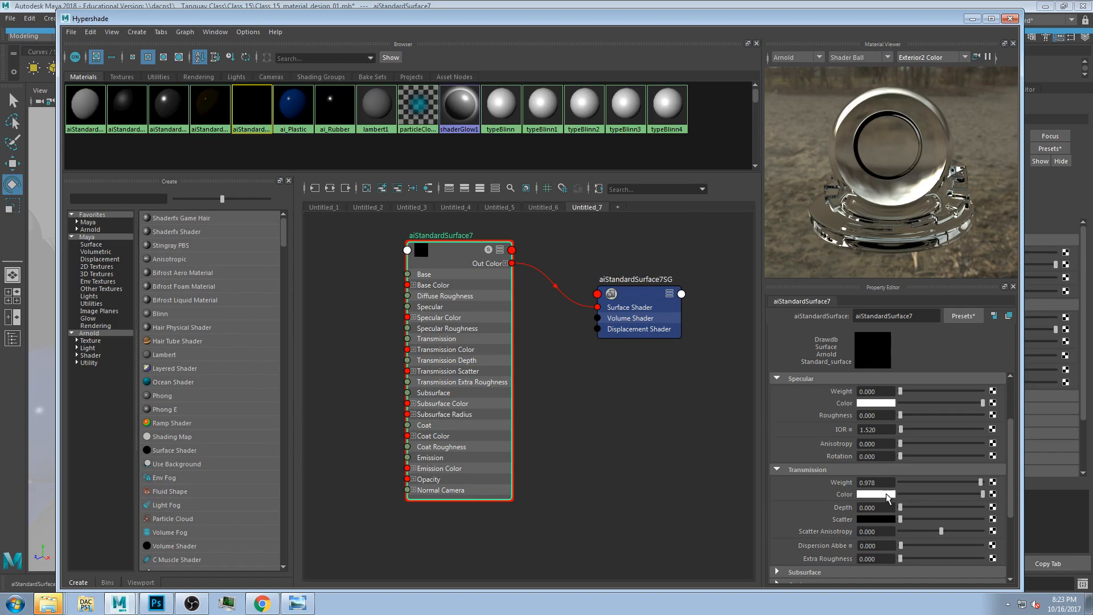
Step: Tint the Transmission color of aiStandardSurface7 pale green with hue 156.92, after consulting the stacked glass sheets in 09_Glass_01.jpg
click(915, 492)
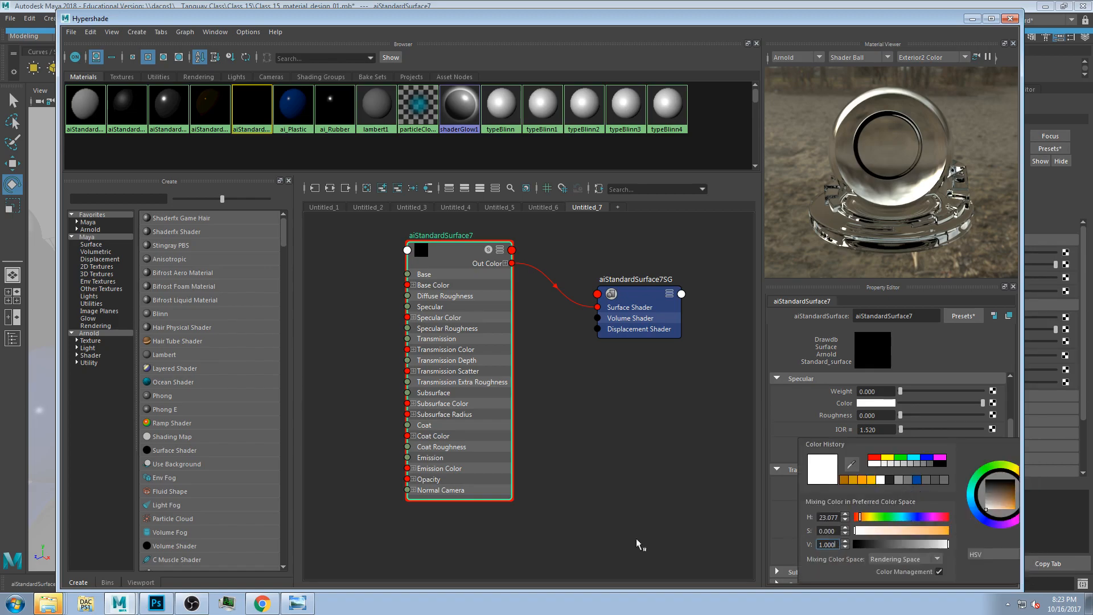
click(297, 603)
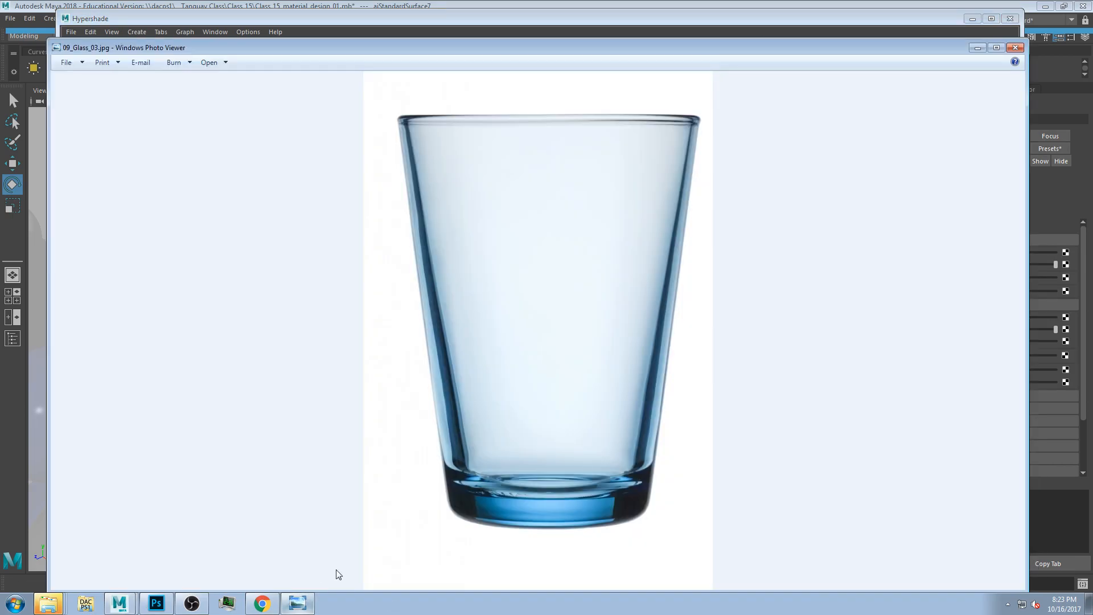
drag(383, 49, 390, 38)
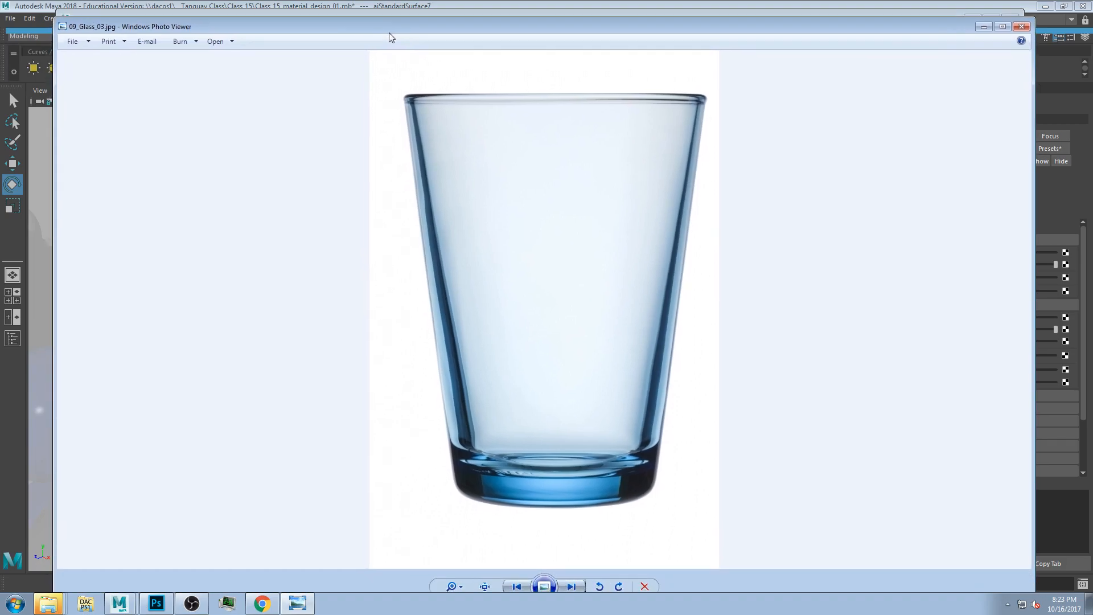
click(517, 587)
click(517, 588)
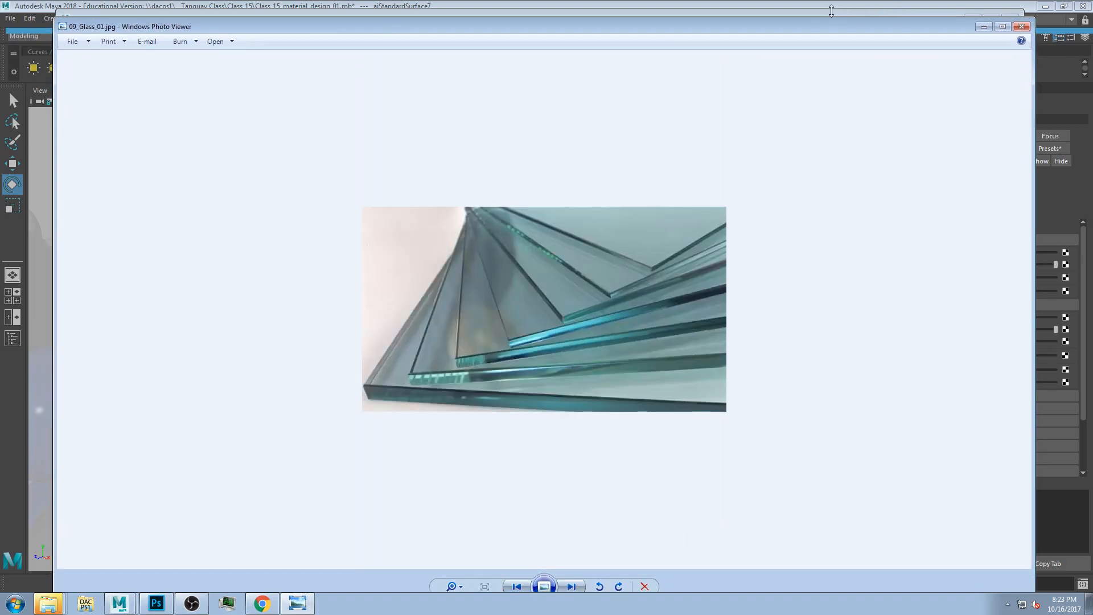
drag(812, 25, 765, 94)
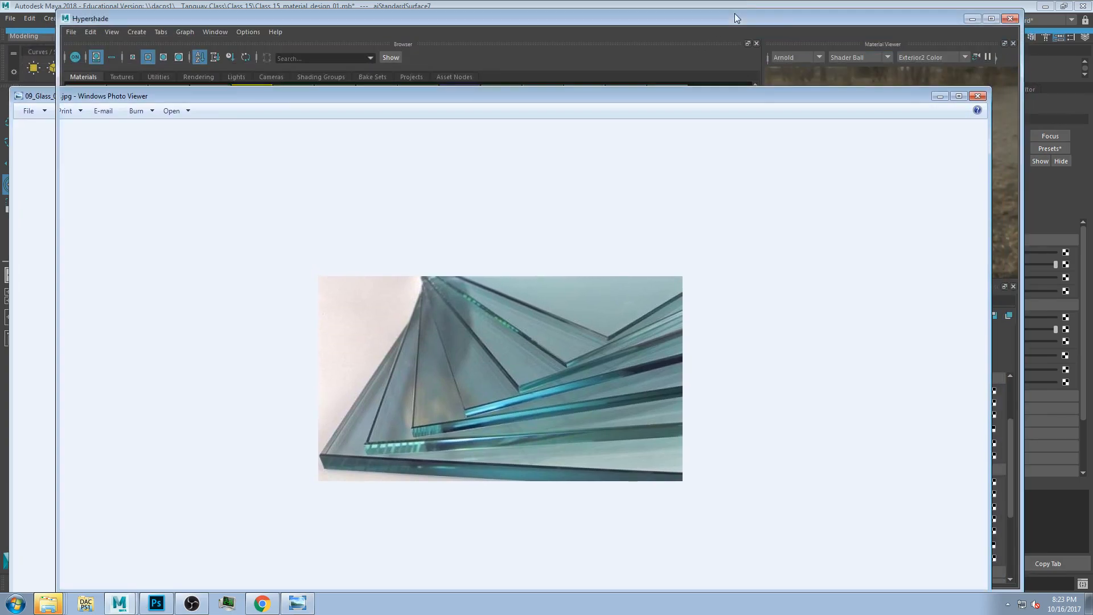
click(735, 14)
click(878, 495)
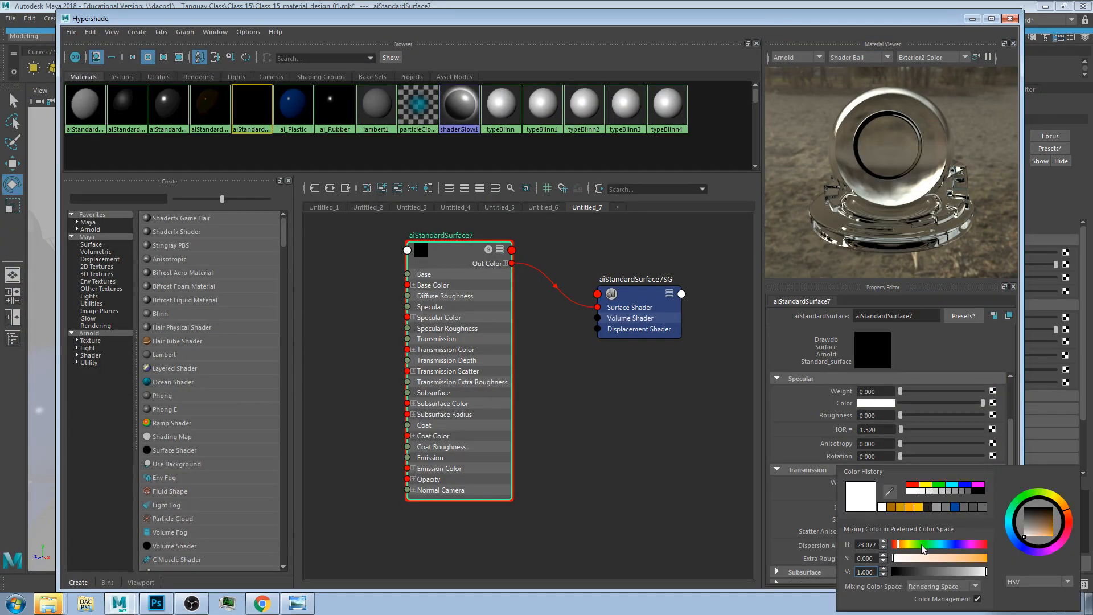
drag(935, 544, 910, 558)
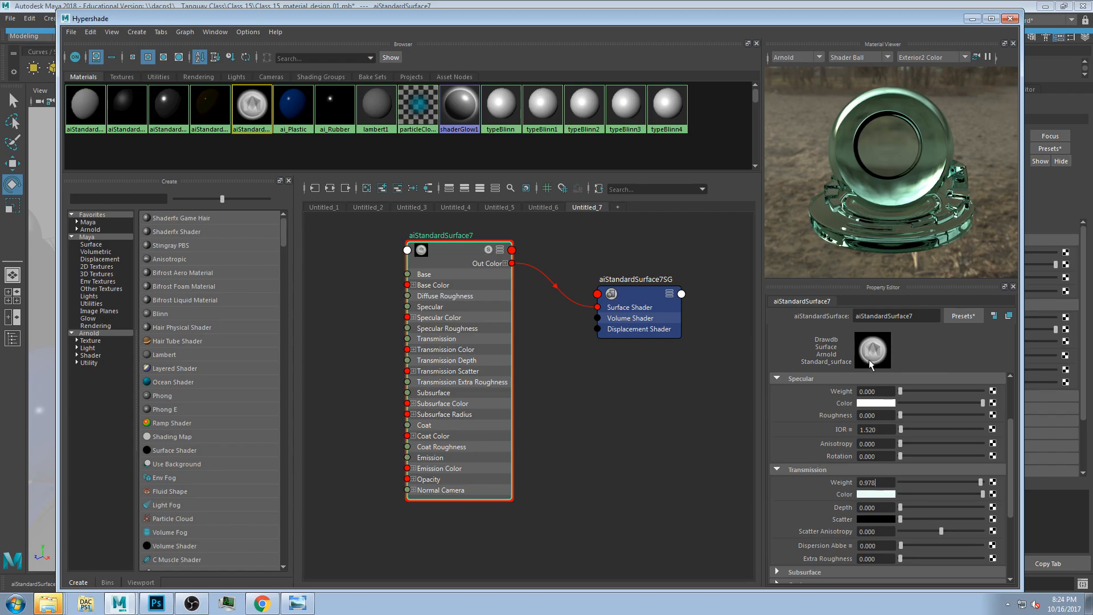
Step: Reduce the Transmission color's saturation to 0.128, and settle on 0.077
click(870, 494)
drag(831, 538, 821, 543)
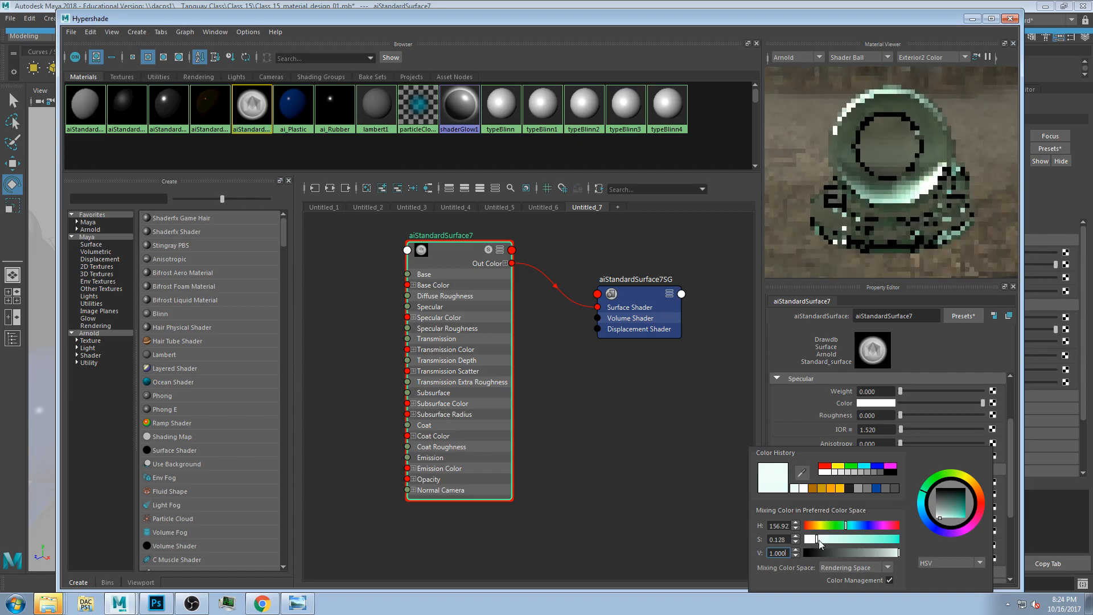
click(793, 415)
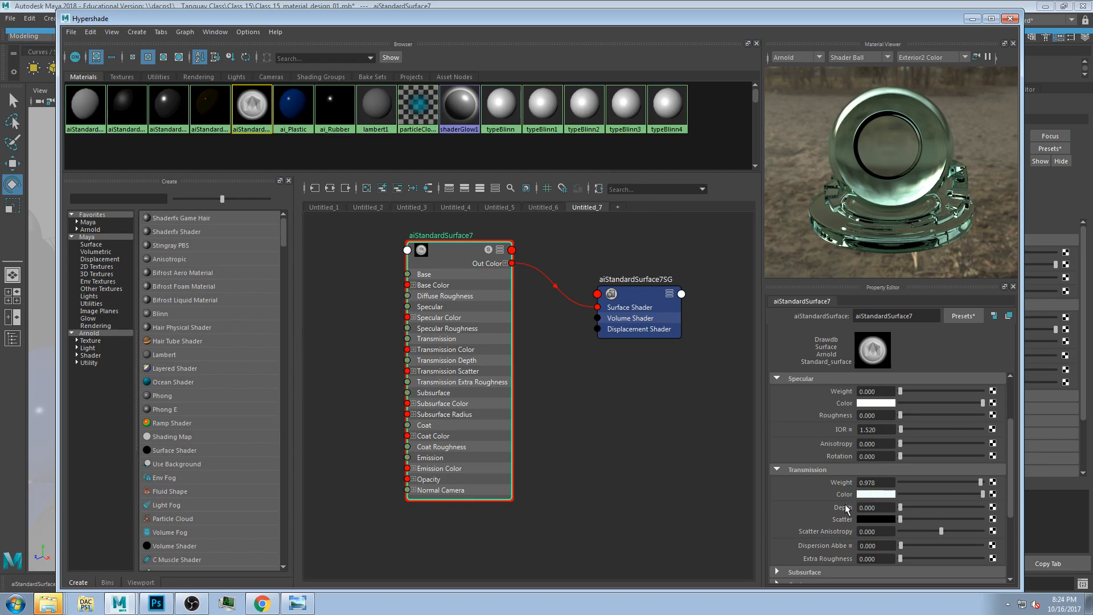
click(869, 495)
drag(820, 540, 817, 539)
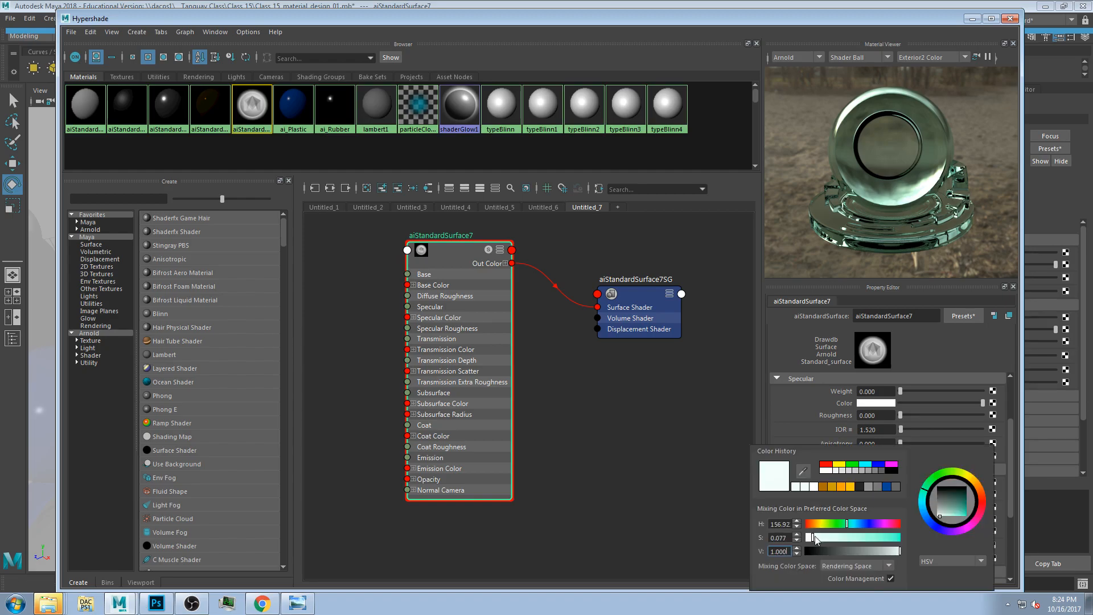
click(805, 418)
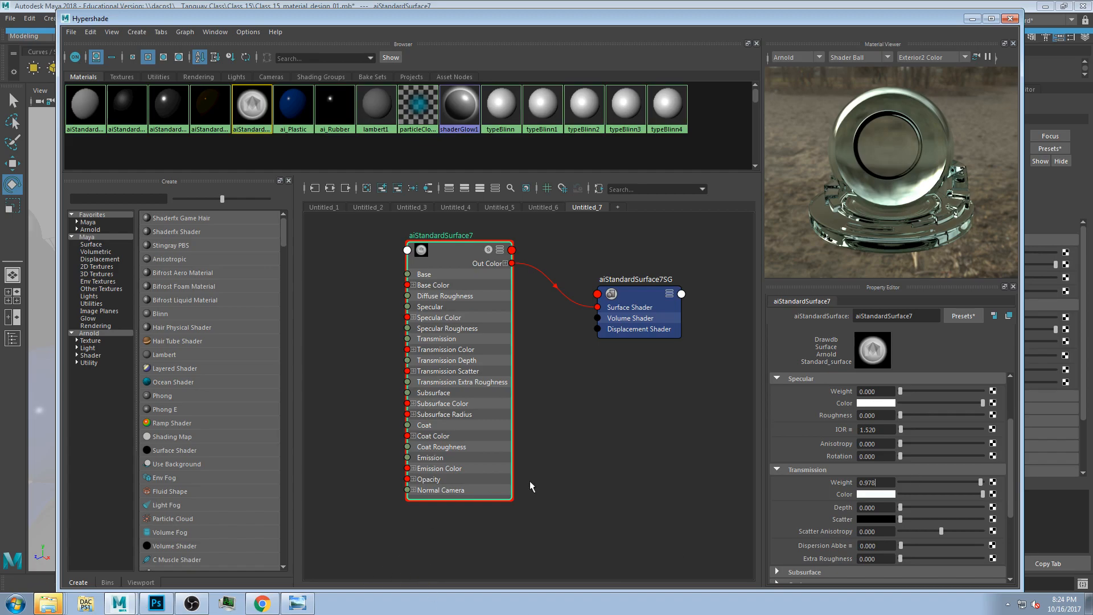
Step: Switch to Photoshop and add more short scatter strokes beneath the curved surface in the Untitled-3 sketch
scroll(797, 517, down, 2)
scroll(827, 520, up, 1)
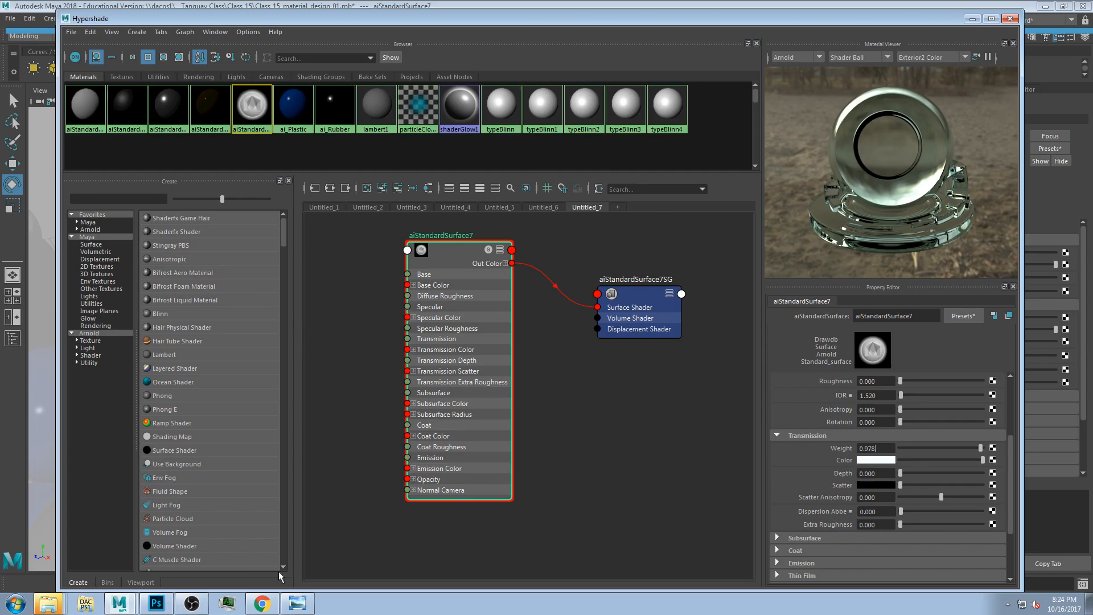
click(155, 604)
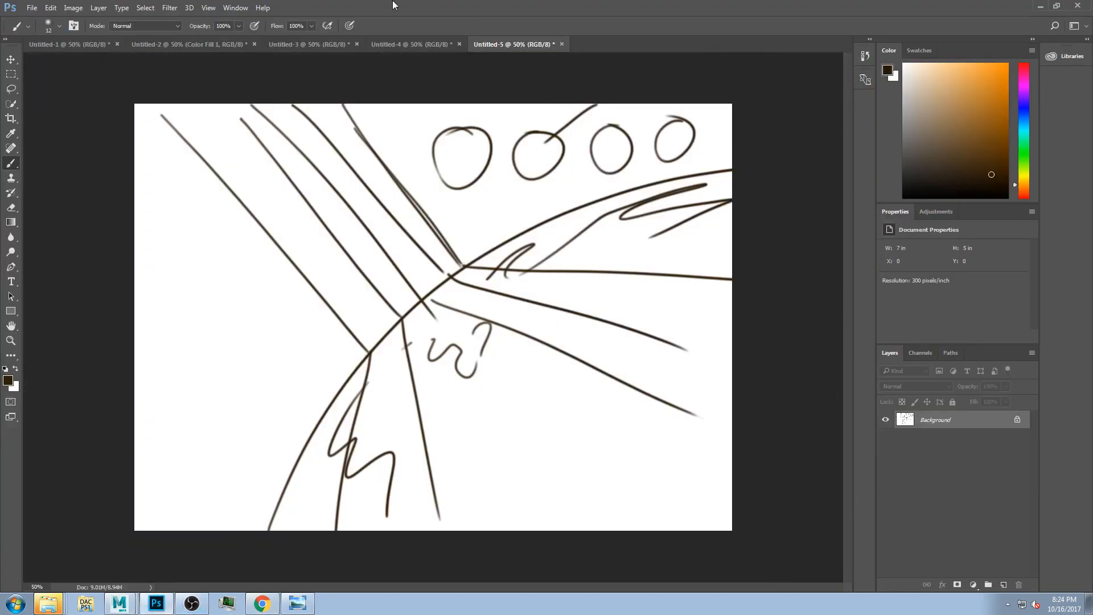
click(397, 45)
click(302, 44)
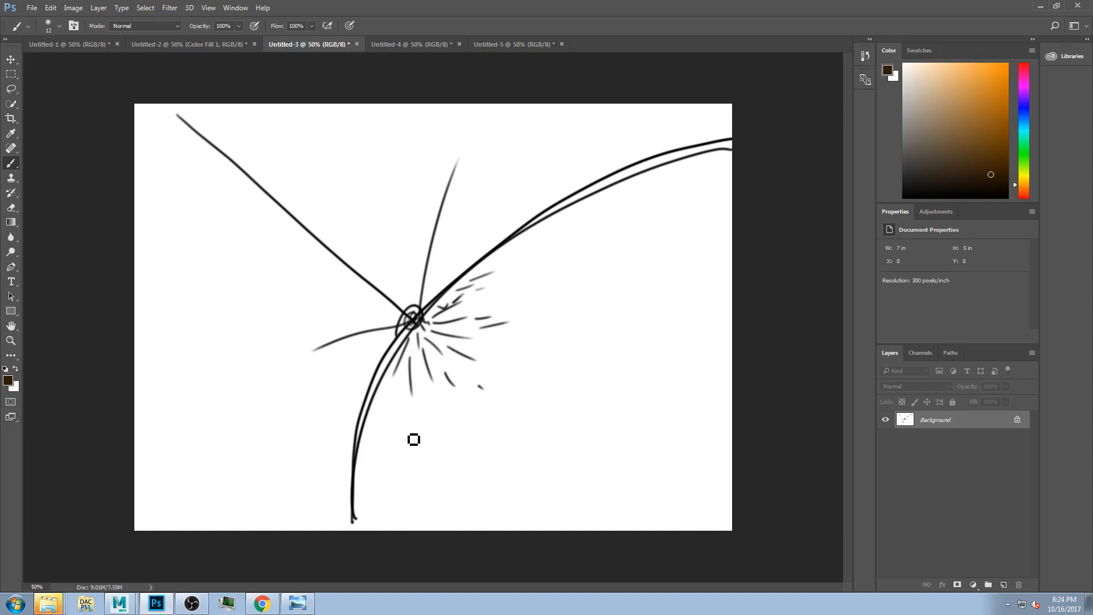
drag(391, 376, 380, 398)
mouse_move(393, 378)
mouse_down()
mouse_move(389, 401)
mouse_move(417, 411)
mouse_up()
drag(450, 393, 469, 414)
drag(459, 365, 478, 365)
drag(495, 383, 508, 392)
drag(515, 329, 525, 324)
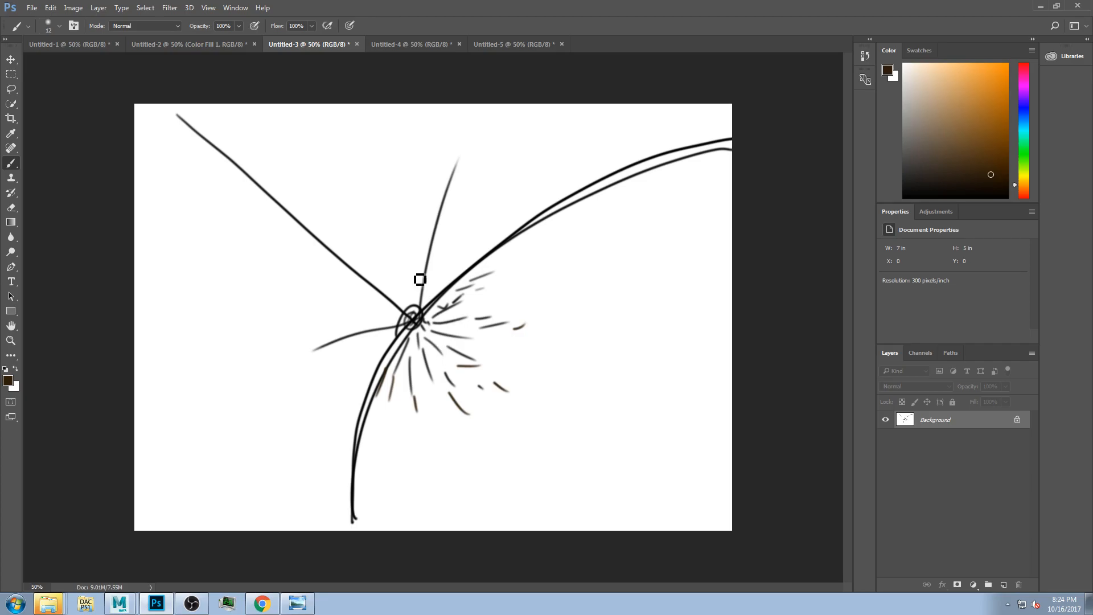
Step: Add another incoming ray and its bent continuation below the surface in the Untitled-5 refraction sketch
click(511, 45)
drag(213, 136, 403, 358)
drag(391, 348, 402, 529)
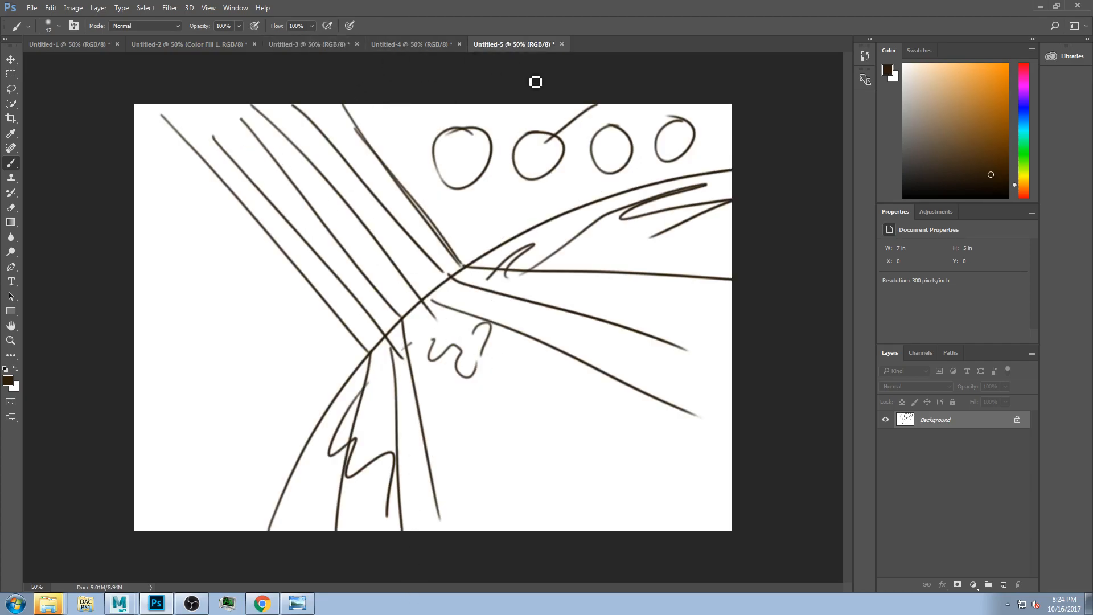
Step: In the Untitled-3 sketch, draw a second incoming ray passing through the surface, with scatter strokes around its entry point
click(332, 46)
drag(169, 163, 197, 186)
drag(248, 231, 516, 489)
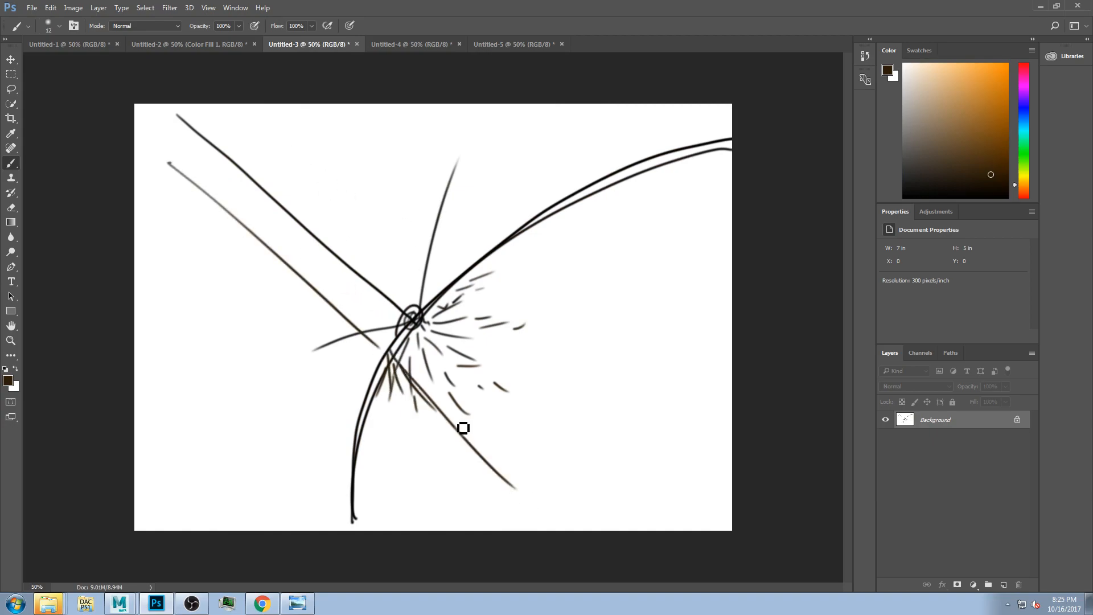
drag(385, 363, 388, 385)
drag(381, 367, 380, 391)
mouse_move(393, 362)
mouse_down()
mouse_move(420, 364)
mouse_move(435, 349)
mouse_up()
mouse_move(394, 351)
mouse_down()
mouse_move(420, 346)
mouse_move(408, 388)
mouse_move(450, 376)
mouse_up()
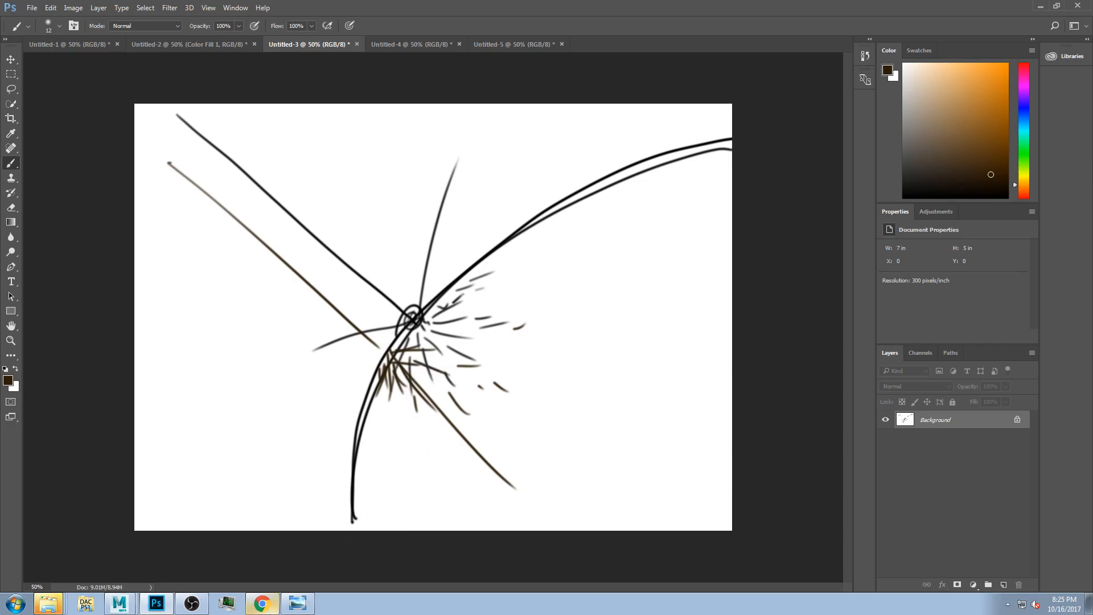
Step: Review the skin, orange juice and milk reference photos in Windows Photo Viewer, from 07_Skin_02.gif back to 07_Milk_02.jpg
click(297, 604)
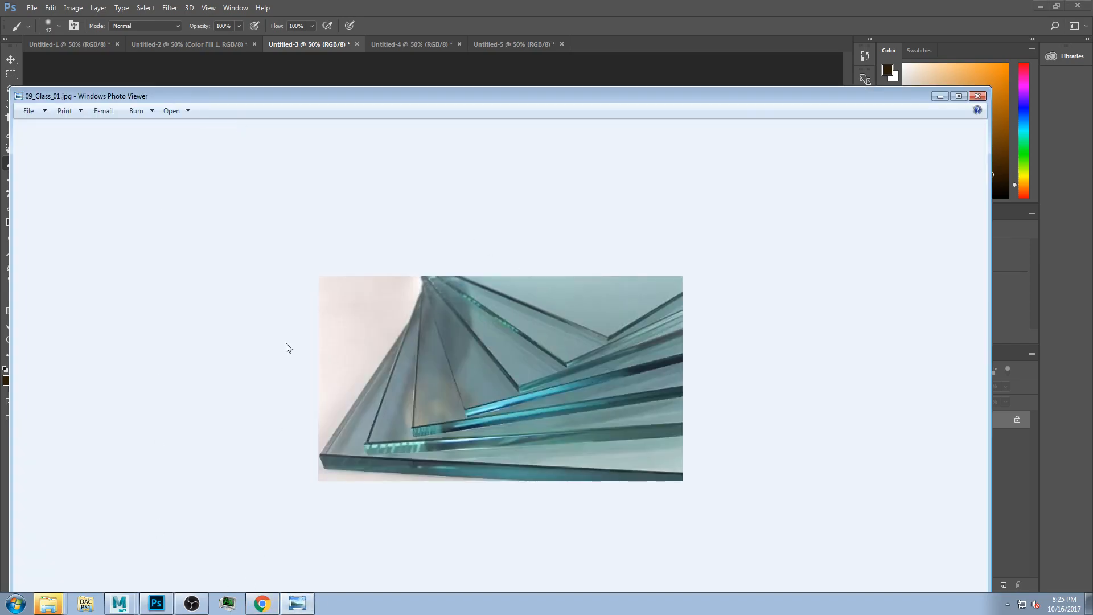
drag(279, 101, 355, 18)
click(499, 579)
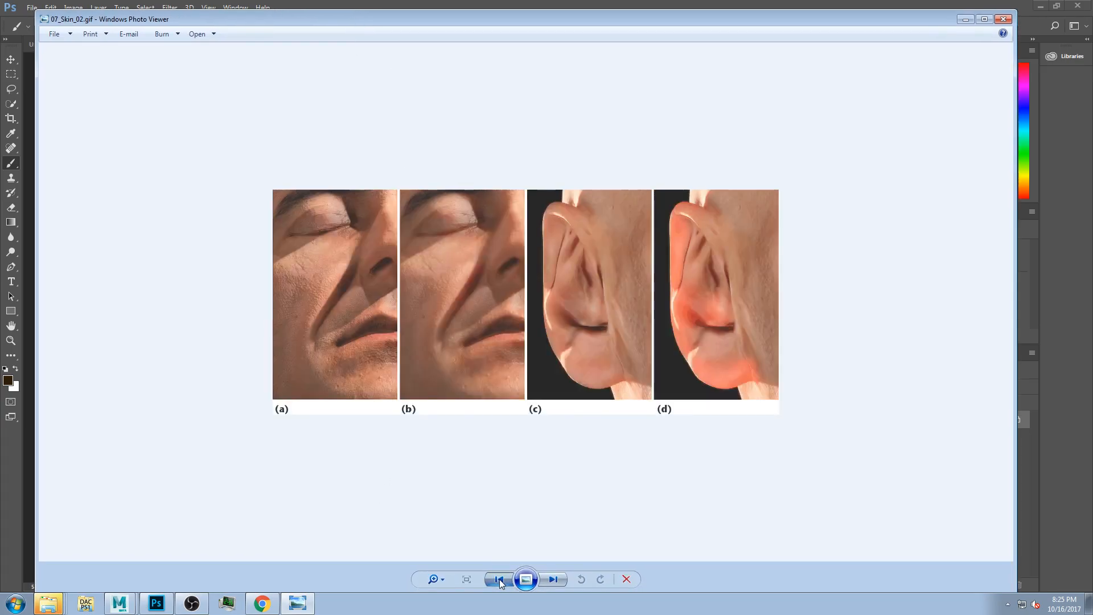
click(500, 580)
click(500, 580)
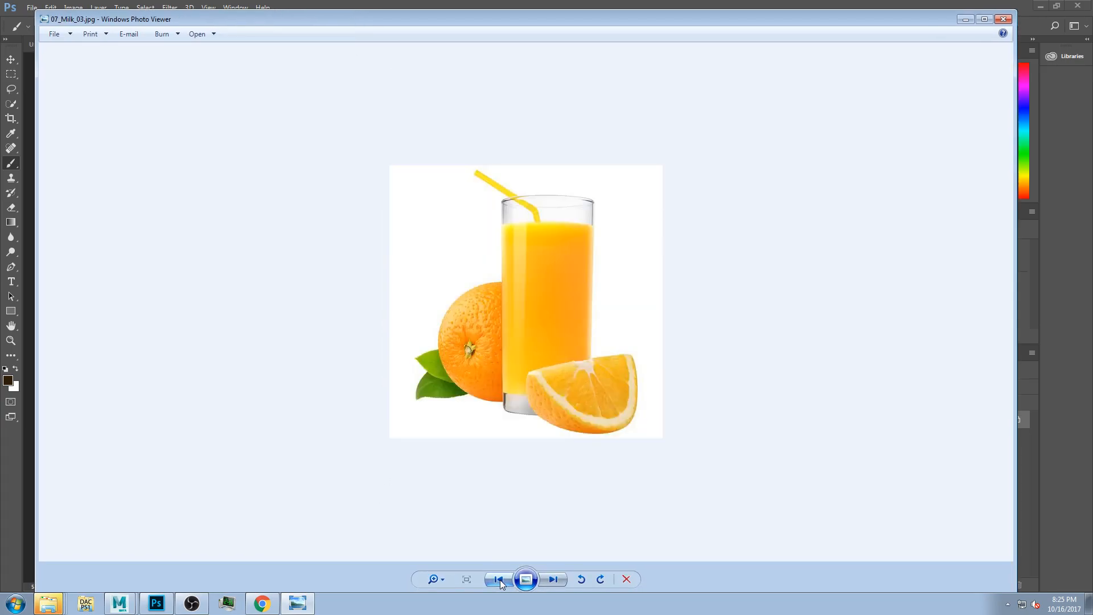
click(552, 579)
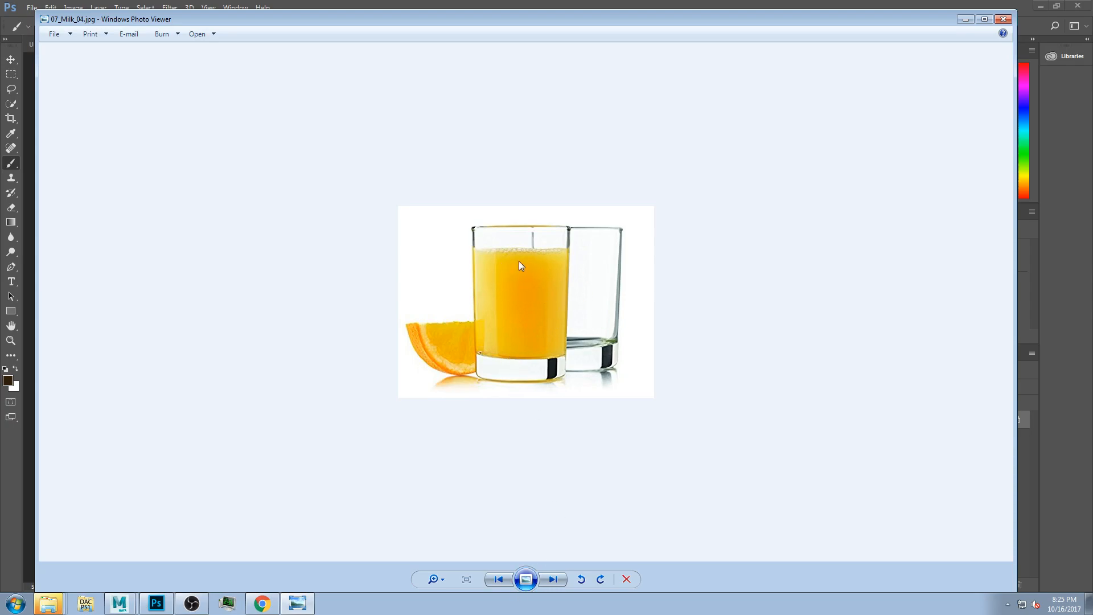
click(500, 579)
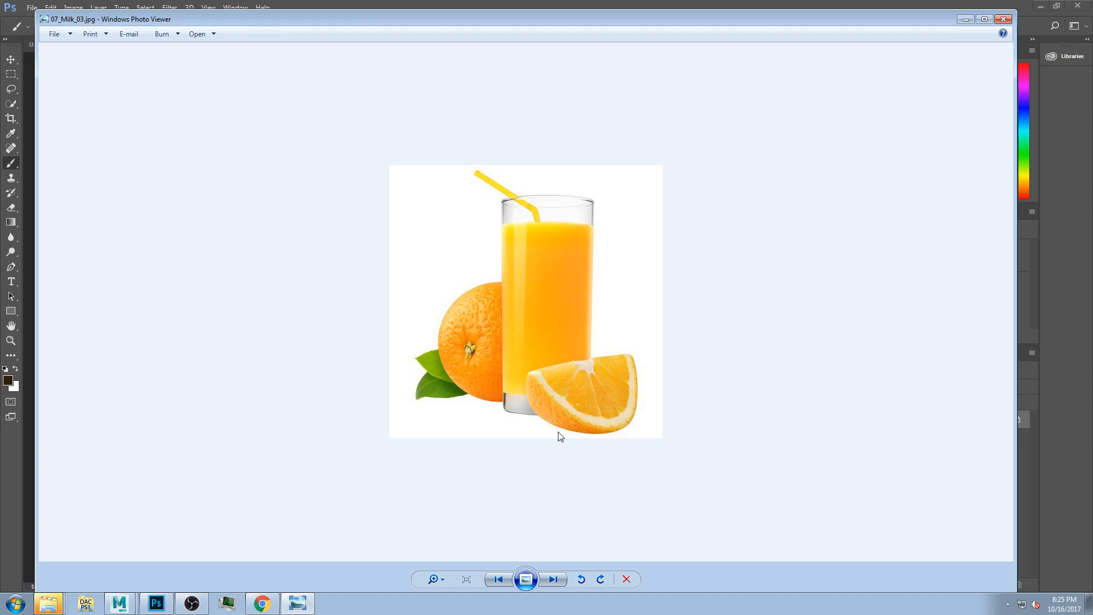
click(503, 582)
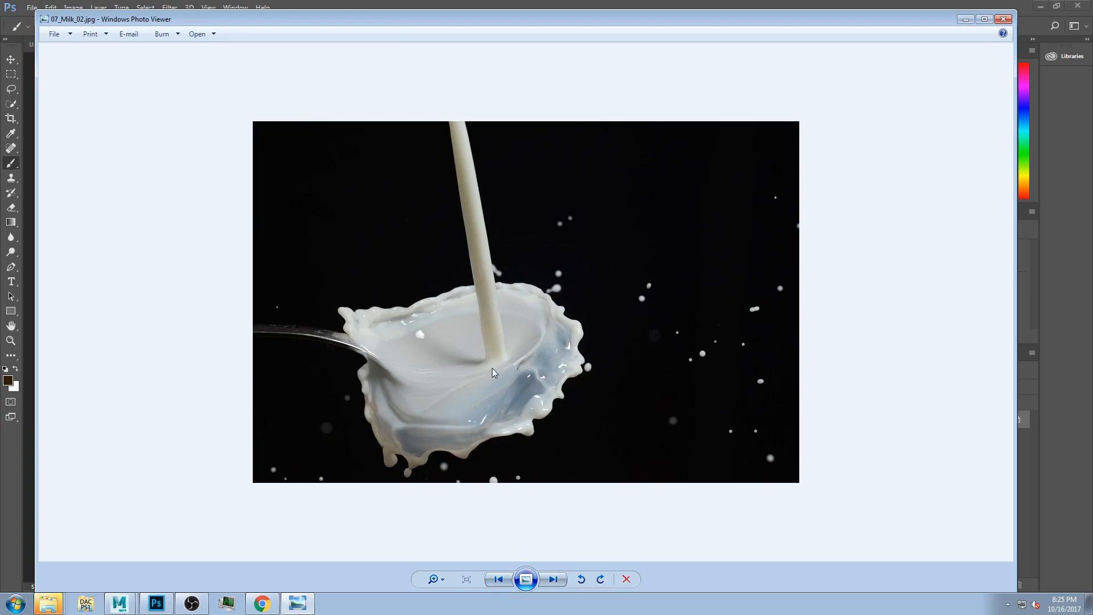
click(491, 580)
click(542, 582)
click(671, 3)
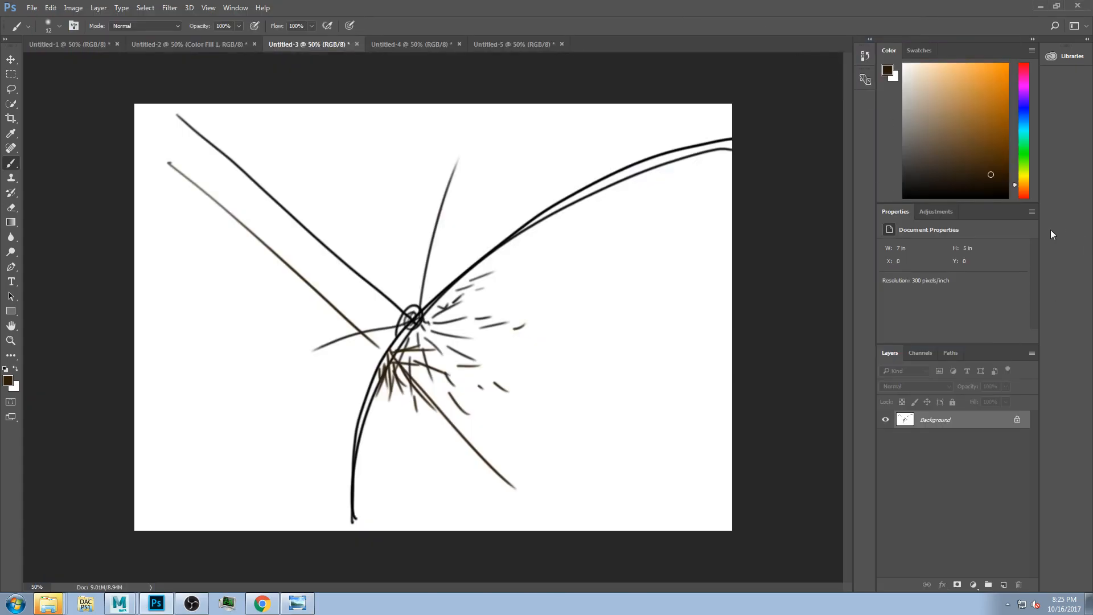
Step: Switch to Maya and try a Transmission Depth of 3.497, a pale grey Scatter and a Scatter Anisotropy of -0.119 on aiStandardSurface7
click(121, 604)
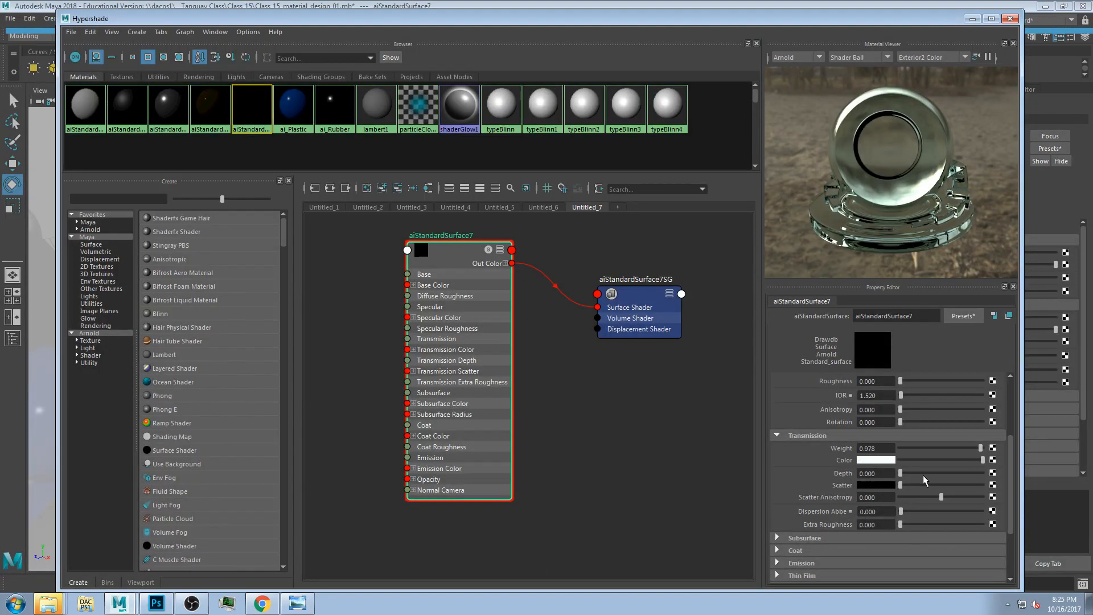
drag(901, 485, 978, 487)
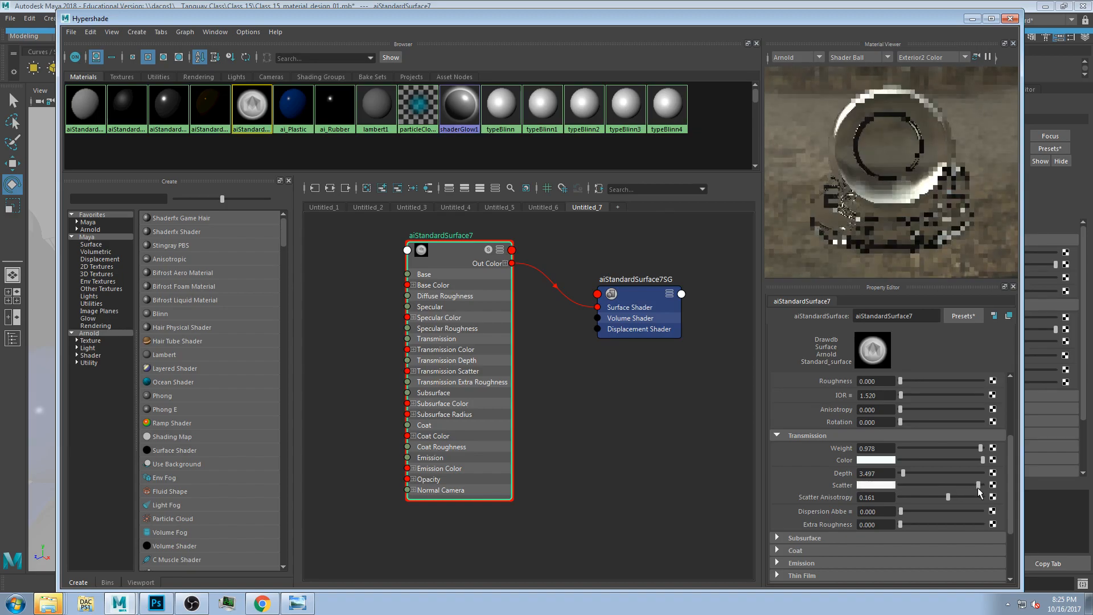
click(939, 484)
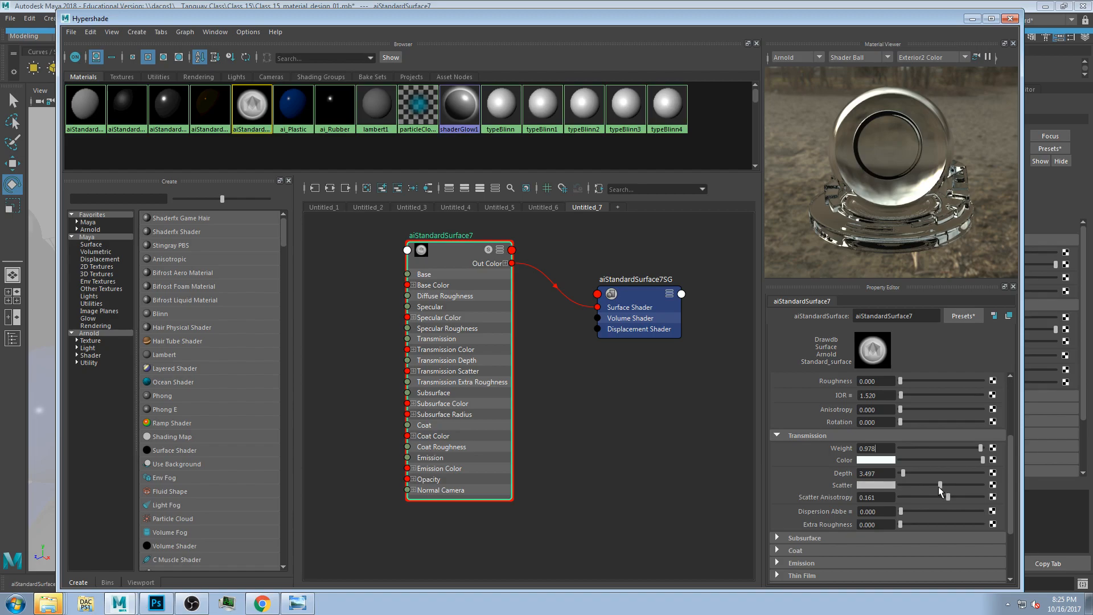
click(929, 485)
click(959, 485)
click(935, 496)
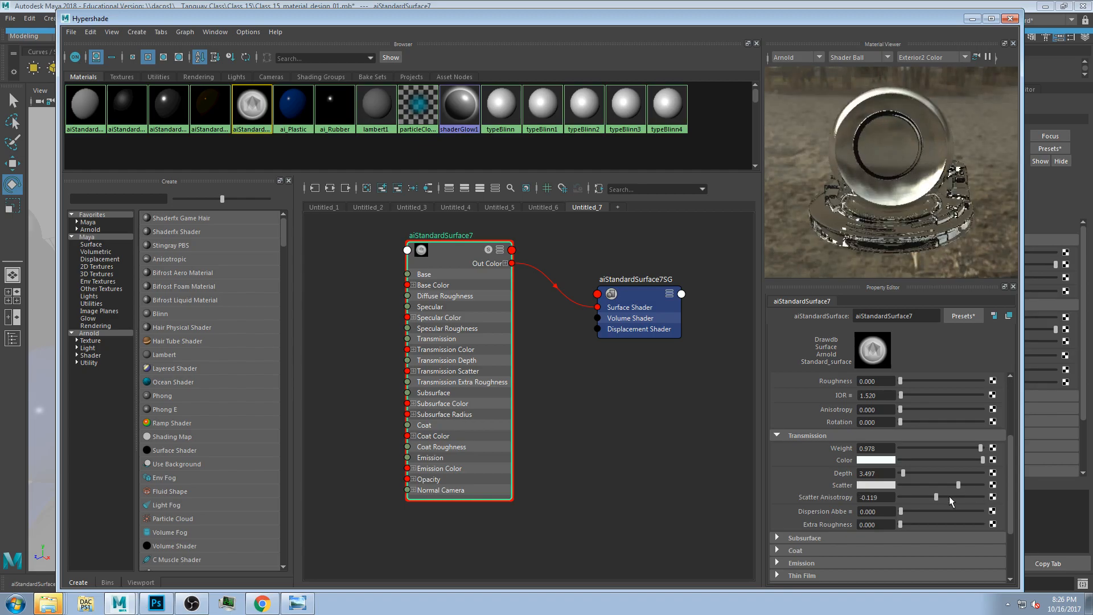
Step: Reset the Transmission Scatter of aiStandardSurface7 to black, and its Scatter Anisotropy and Depth to 0
drag(959, 484, 903, 484)
click(901, 484)
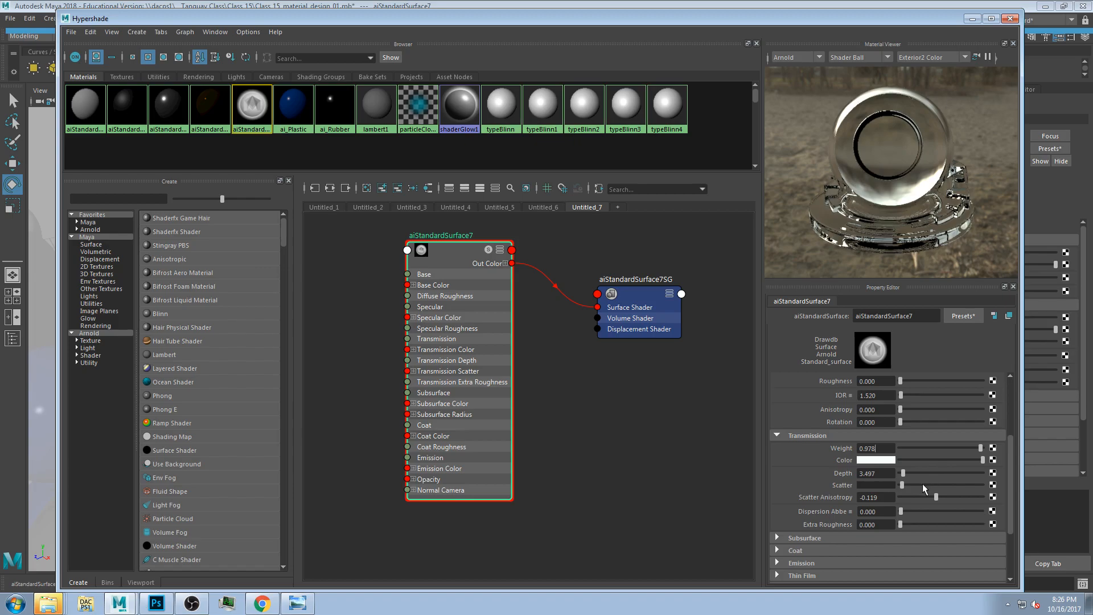
drag(941, 496, 811, 490)
text(0)
key(Return)
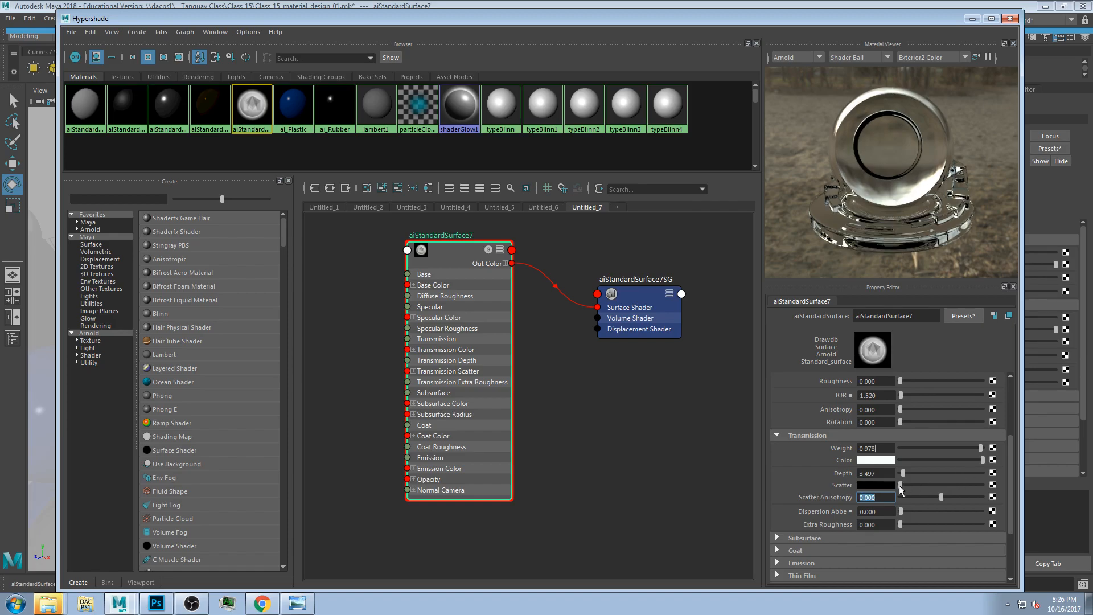
drag(903, 474, 703, 471)
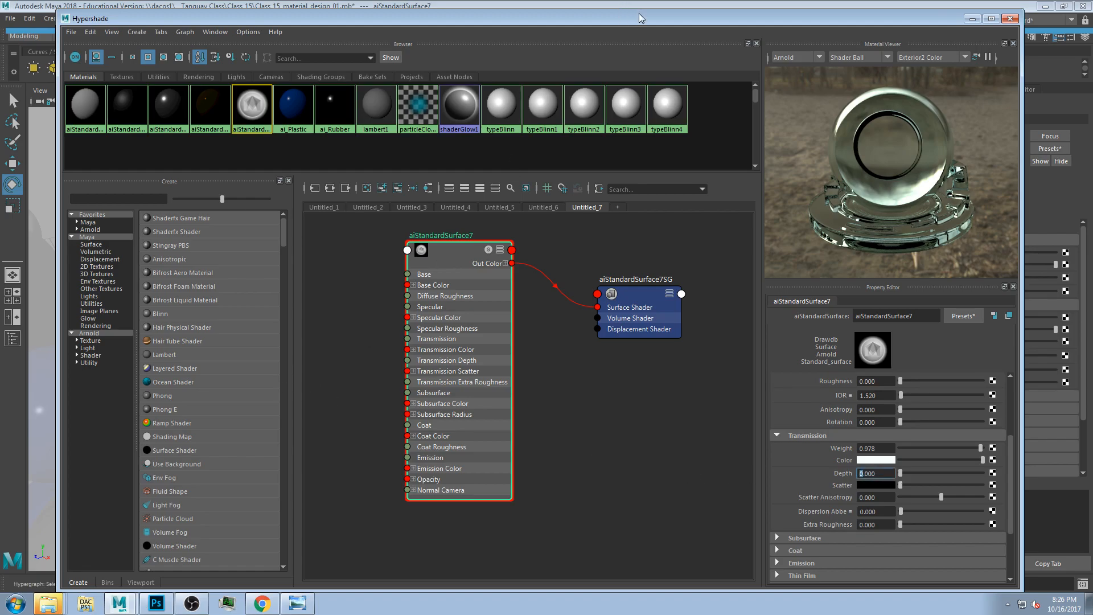
Step: Compare the glass preview with the milk references 07_Milk_02.jpg and 07_Milk_01.png
drag(642, 18, 606, 189)
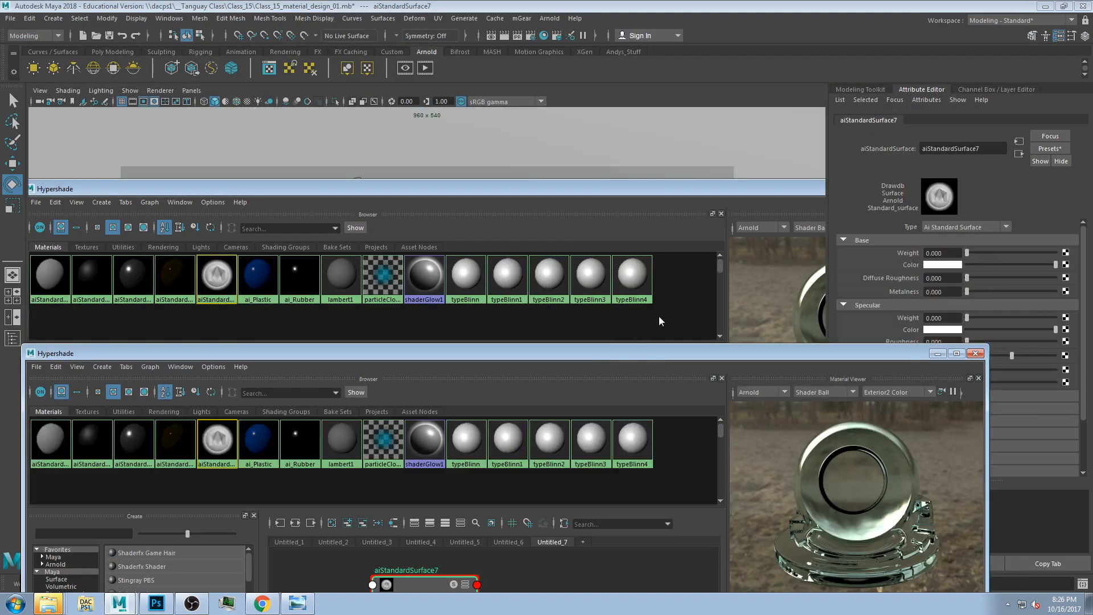
drag(605, 351, 627, 19)
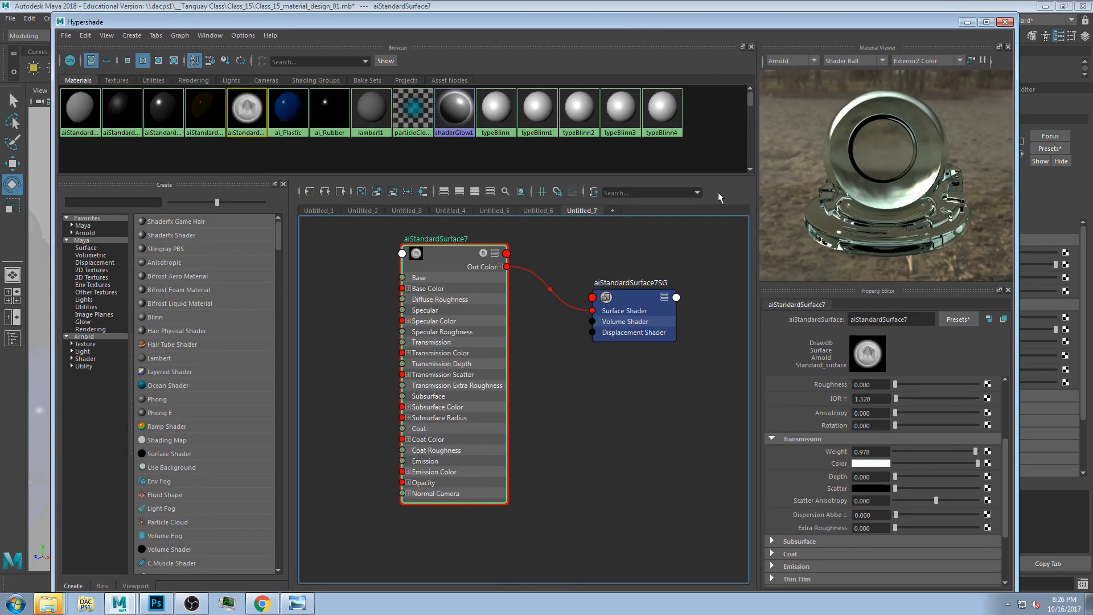
click(297, 605)
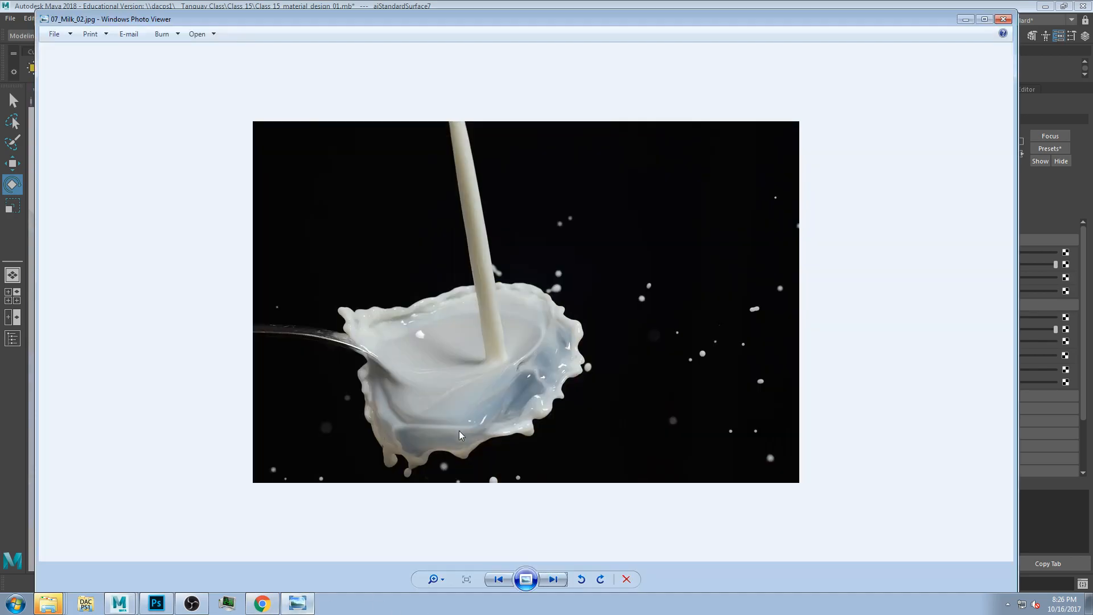
click(497, 580)
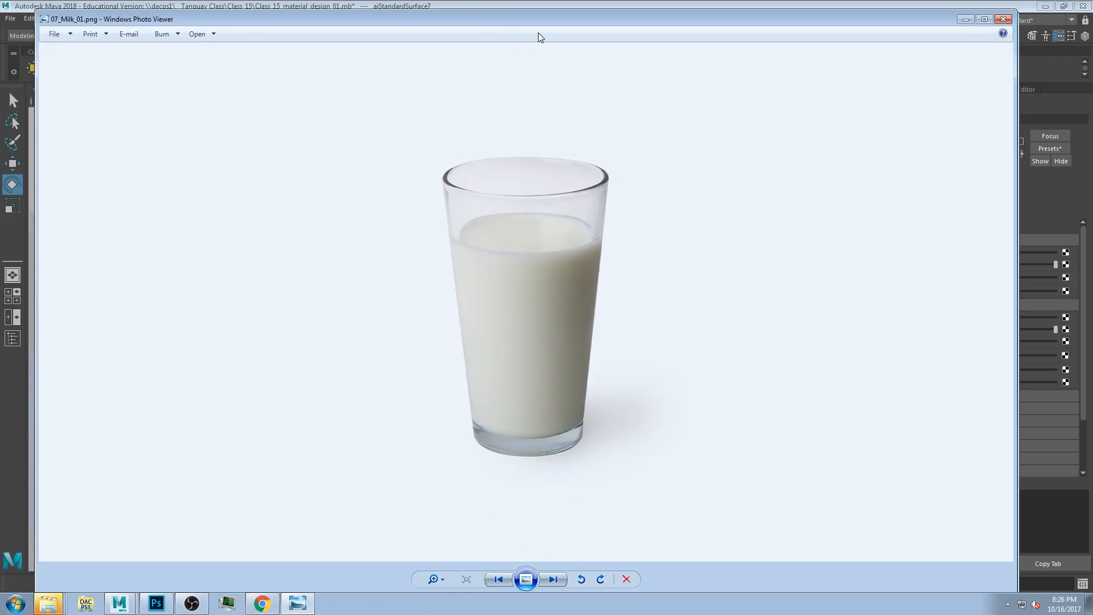
drag(826, 17, 922, 132)
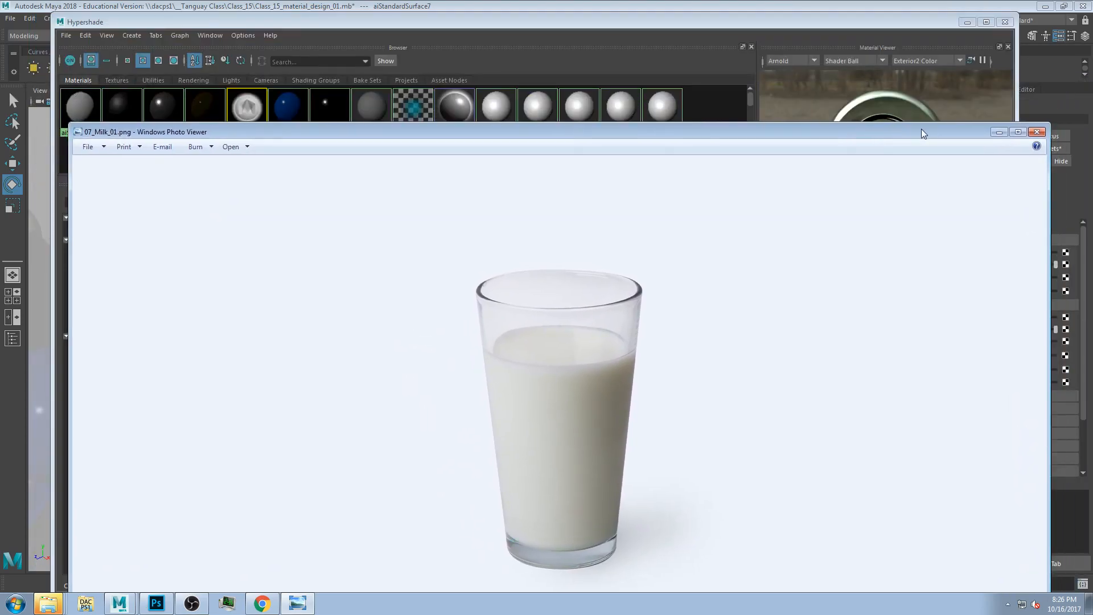
click(999, 133)
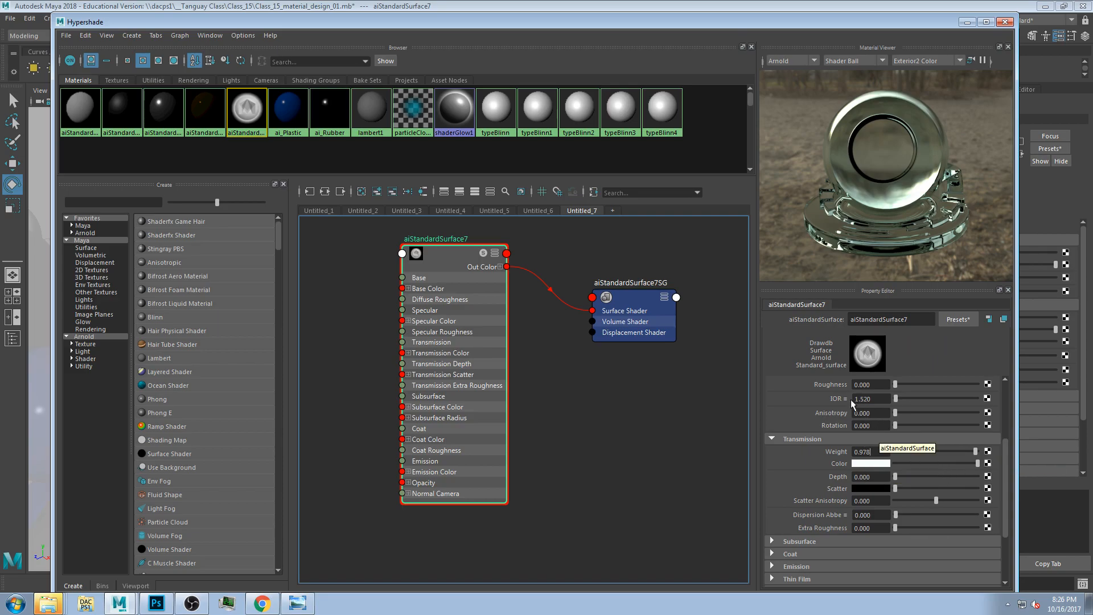
Step: Step through the reference images to examine the Refraction IOR chart, the IOR value Chart and the Index of Refraction Values table
scroll(853, 403, up, 2)
click(297, 603)
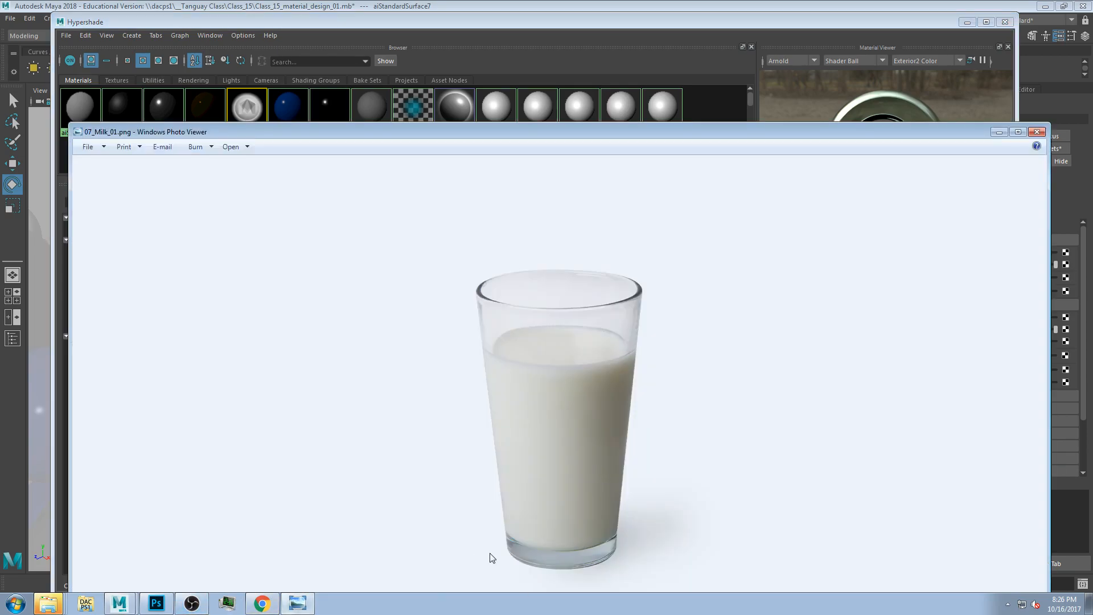
drag(603, 135, 595, 27)
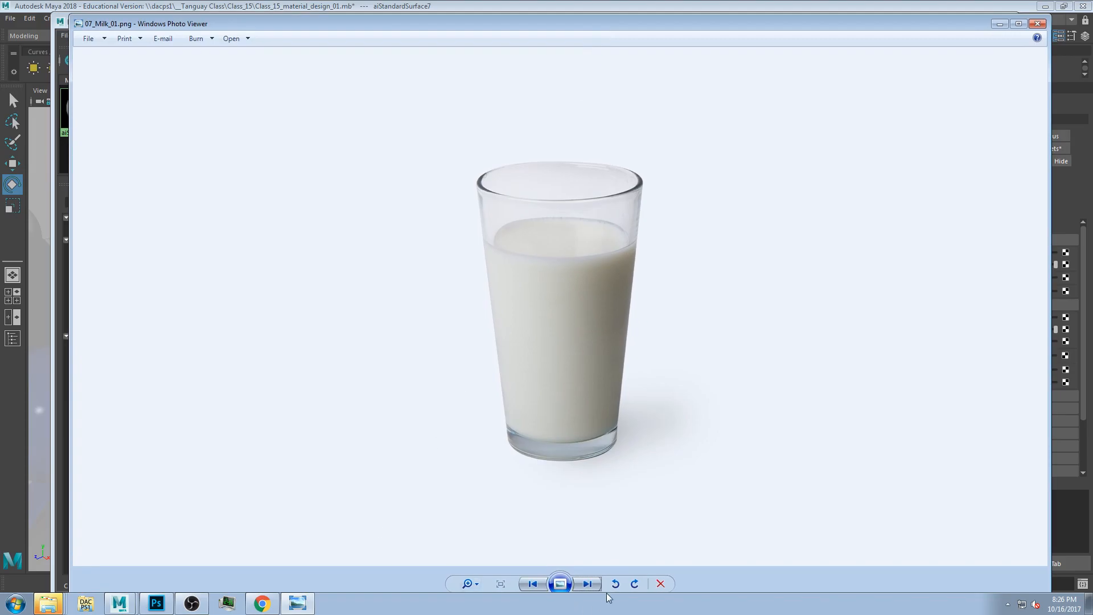
click(588, 586)
click(590, 586)
click(589, 587)
click(590, 588)
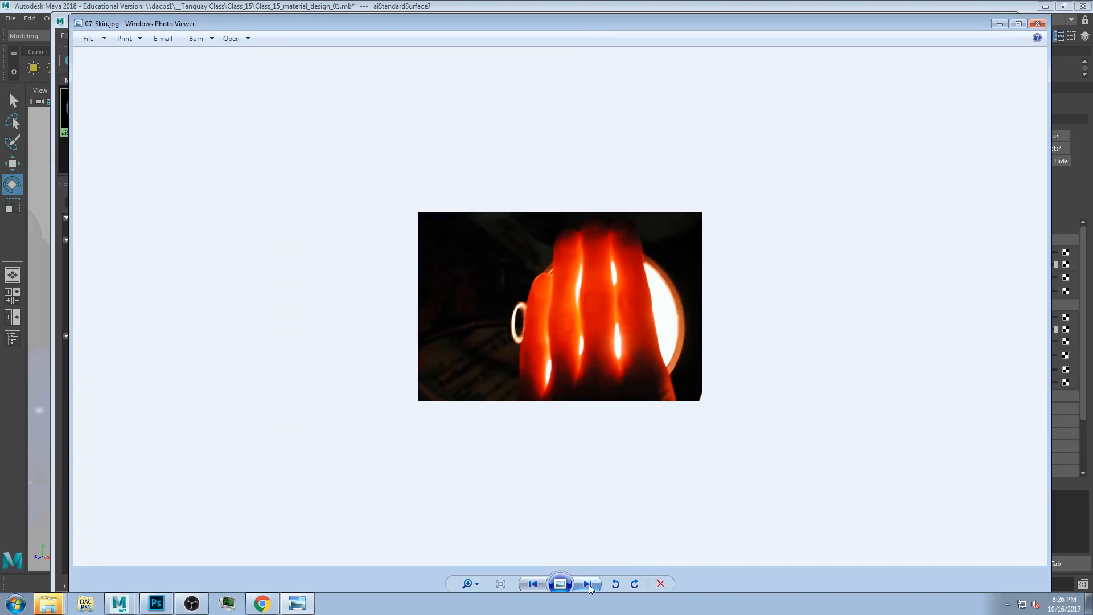
click(589, 587)
click(589, 586)
click(589, 586)
click(589, 586)
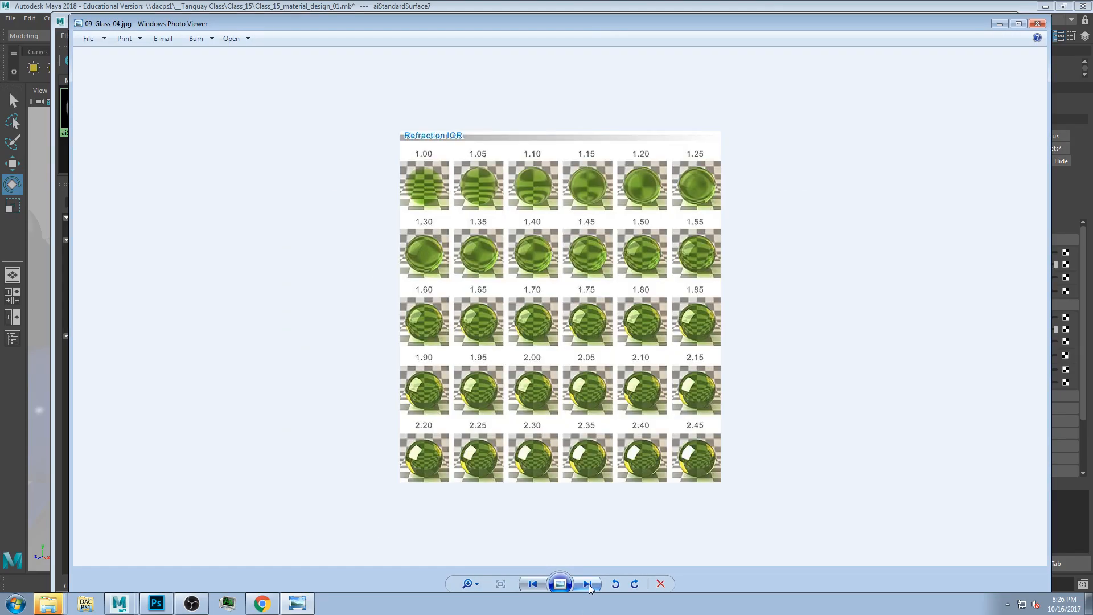
click(589, 587)
click(592, 586)
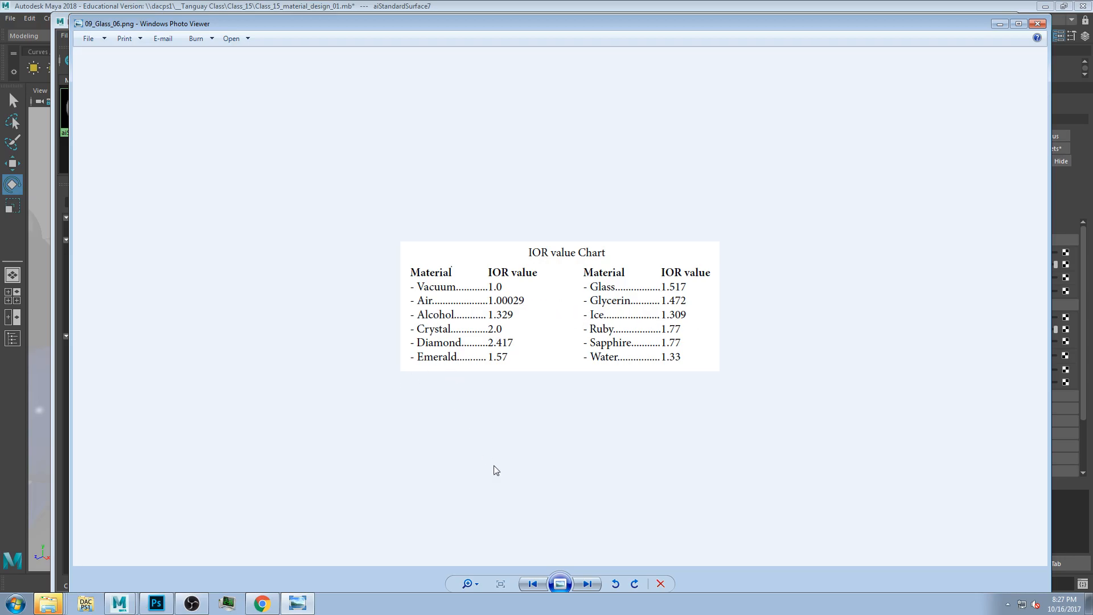
click(533, 584)
drag(1048, 306, 1060, 336)
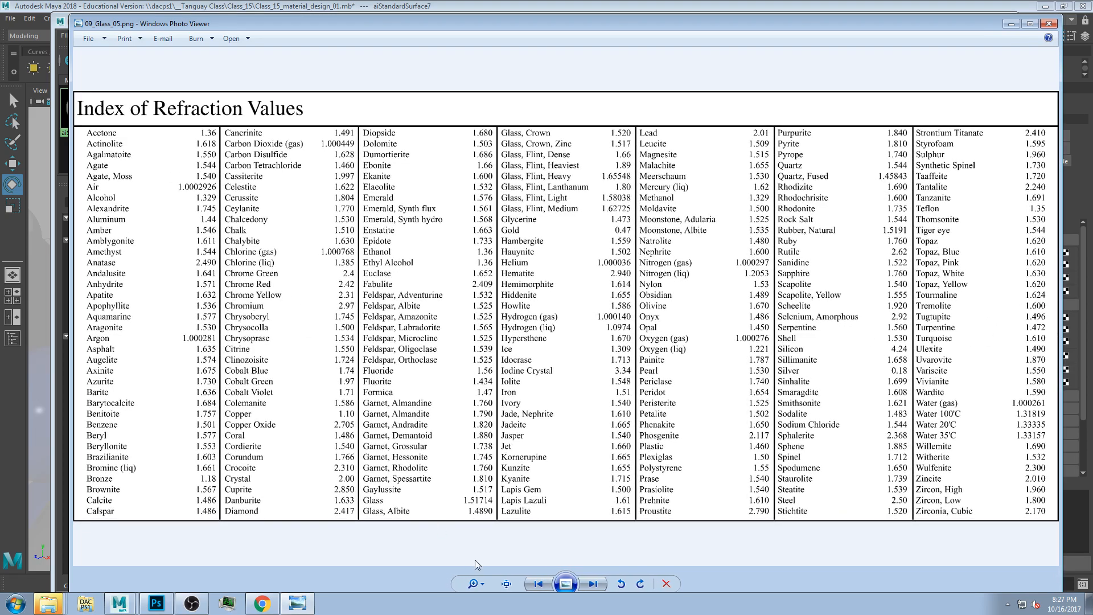
click(538, 584)
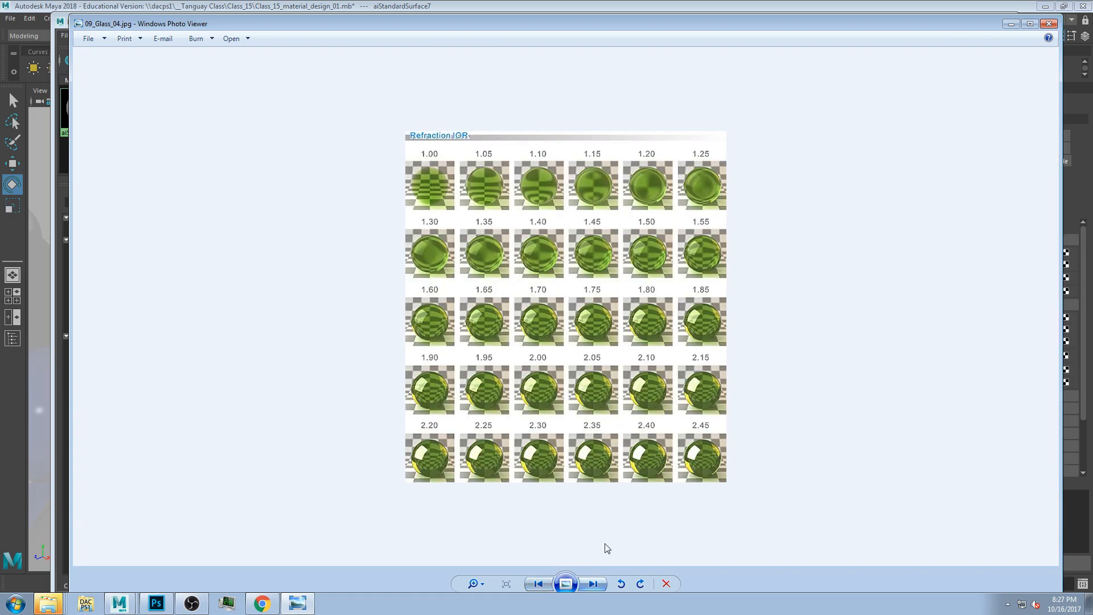
Step: Switch to Maya and set the Transmission Weight of aiStandardSurface7 to 0.630, keeping the Hypershade material preview in view
click(624, 7)
drag(820, 21, 730, 396)
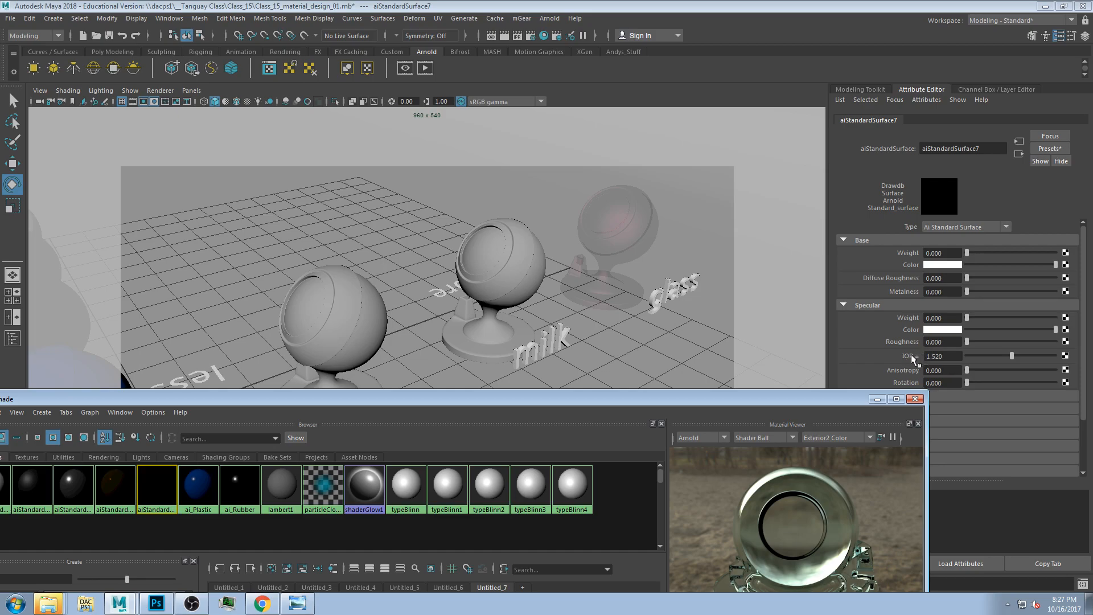
click(952, 357)
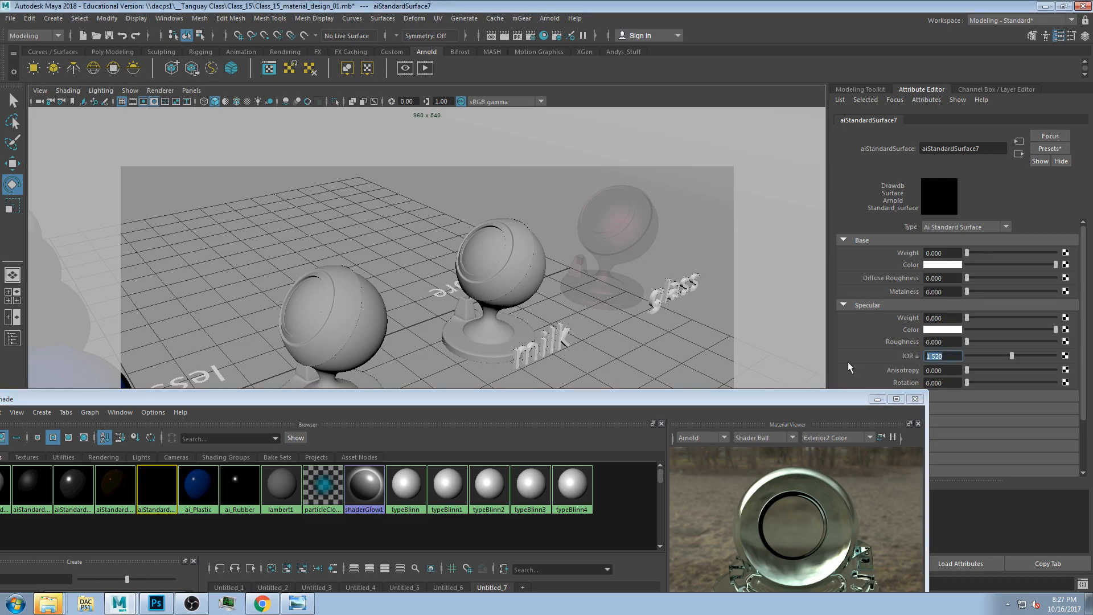
drag(823, 403, 630, 440)
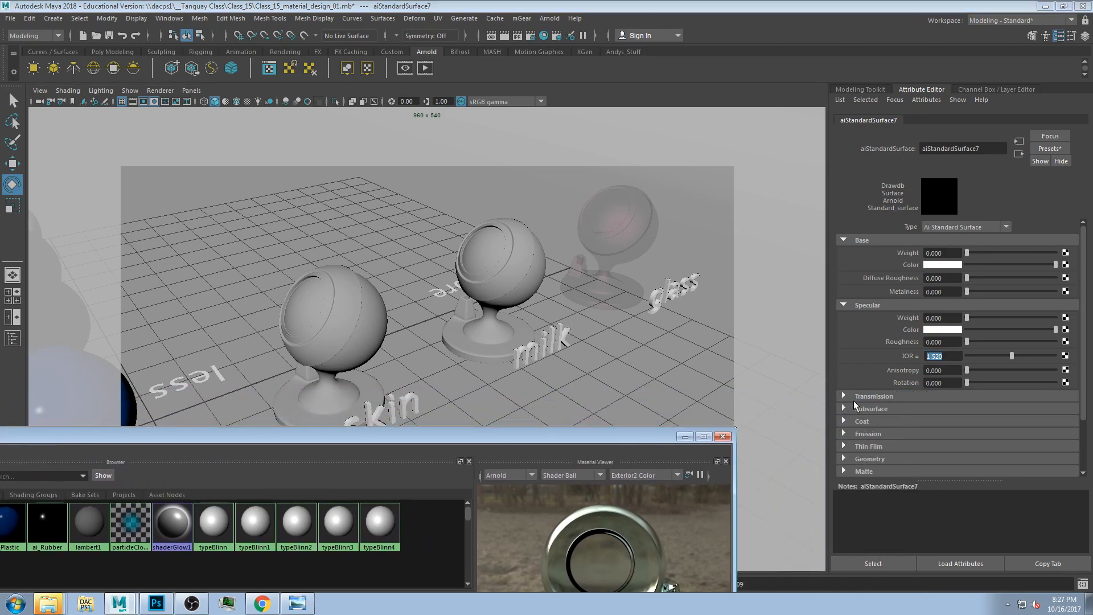
click(853, 397)
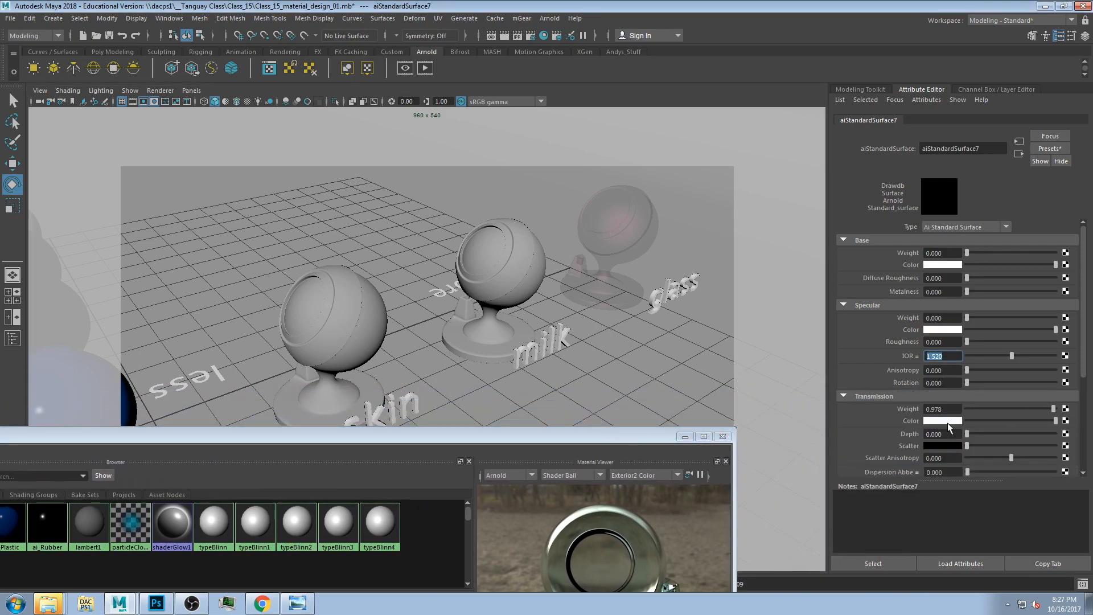
drag(582, 441, 674, 90)
drag(1053, 408, 1022, 408)
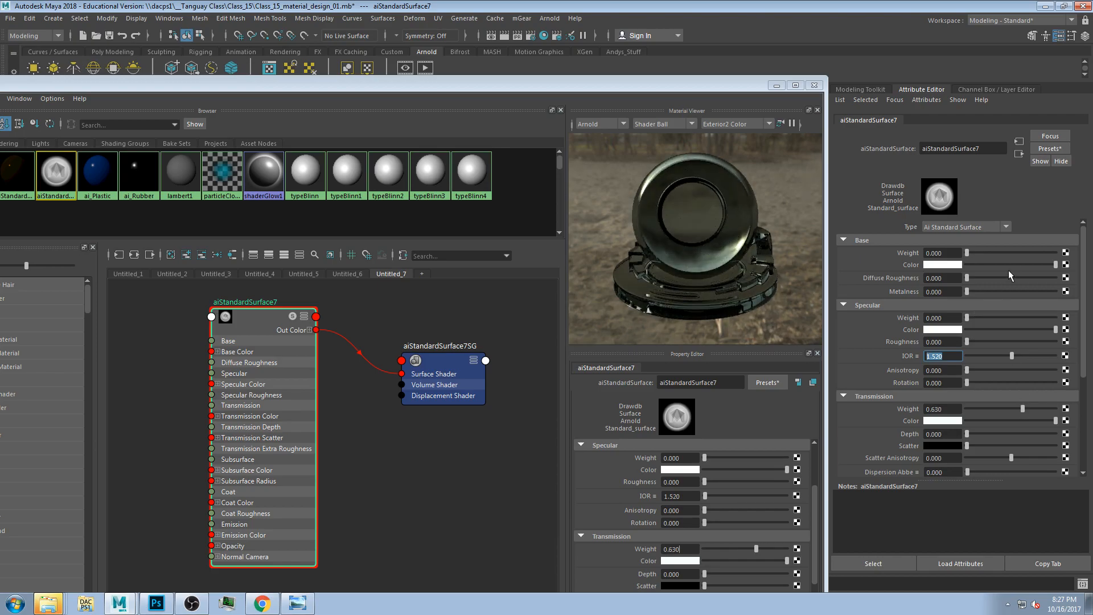
Step: Raise the Base Weight of aiStandardSurface7 to 0.364 and its Diffuse Roughness to 0.273
mouse_move(976, 248)
mouse_down()
mouse_move(1002, 251)
mouse_move(993, 253)
mouse_up()
click(986, 252)
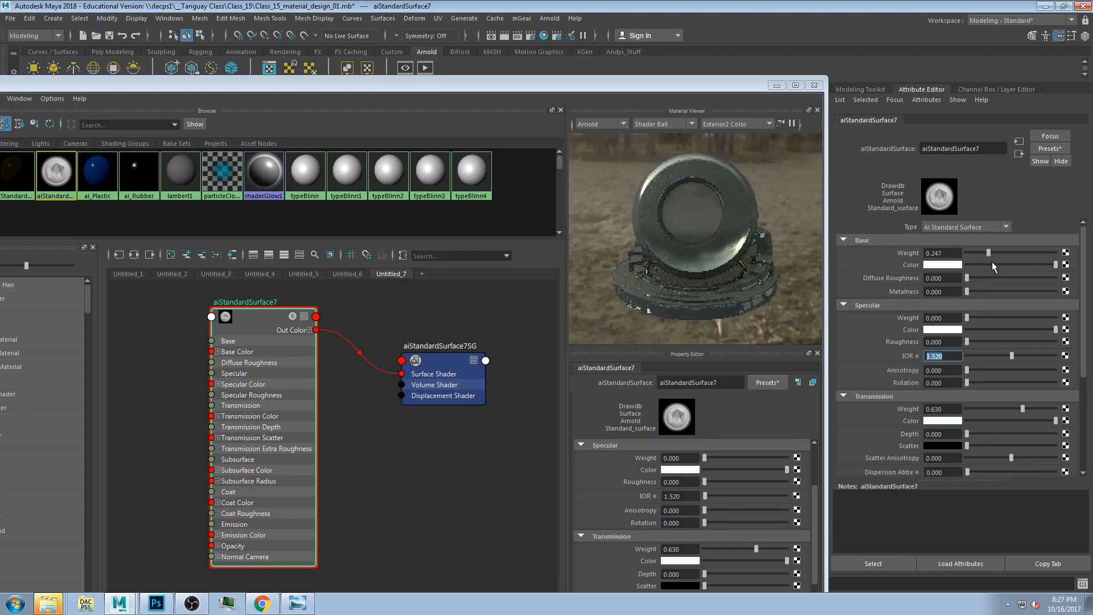
click(989, 278)
click(993, 253)
drag(994, 252, 999, 249)
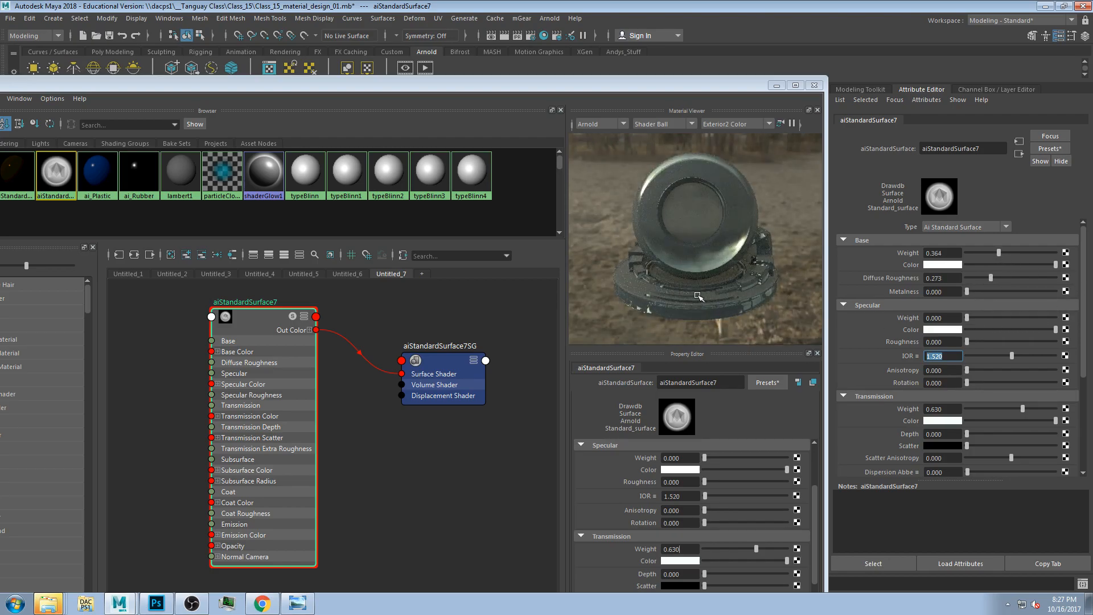
Step: Try a Specular Weight of 0.747 and a Specular Roughness of 0.110 on aiStandardSurface7
click(990, 317)
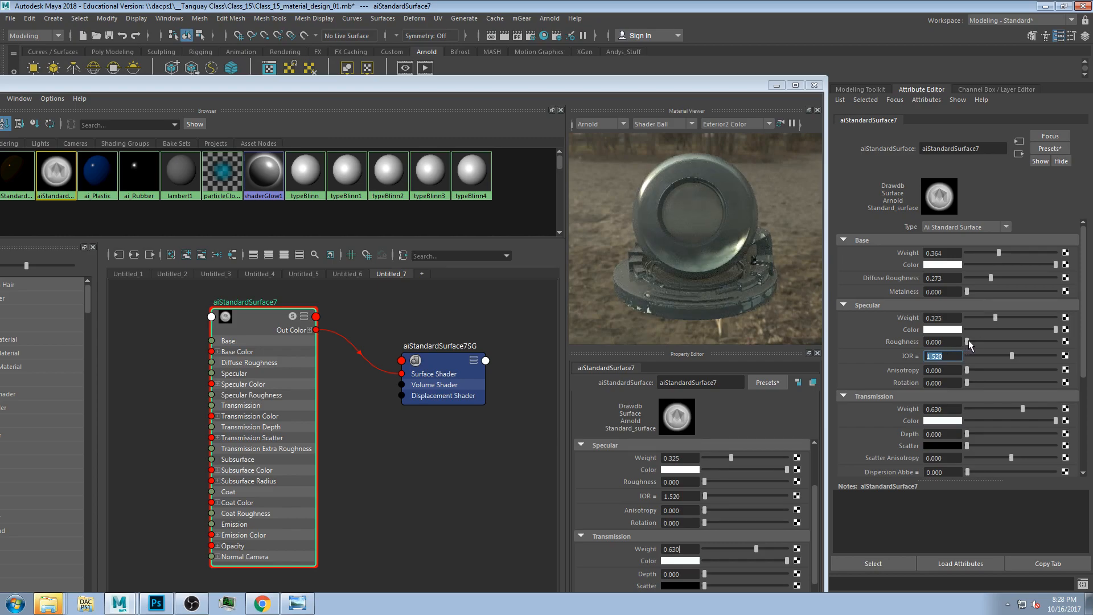
click(976, 340)
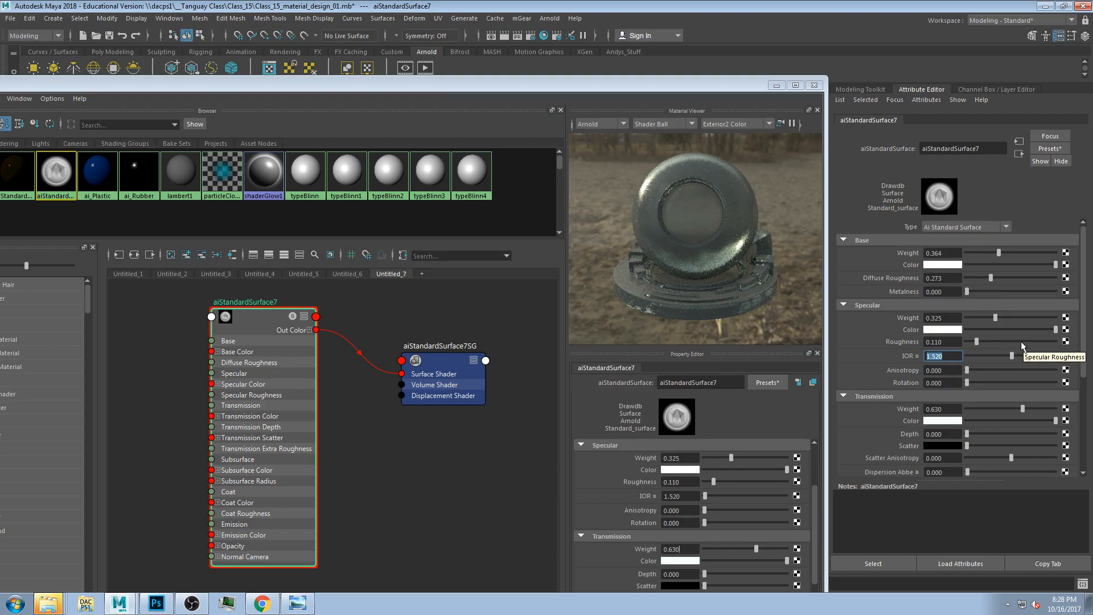
click(1032, 317)
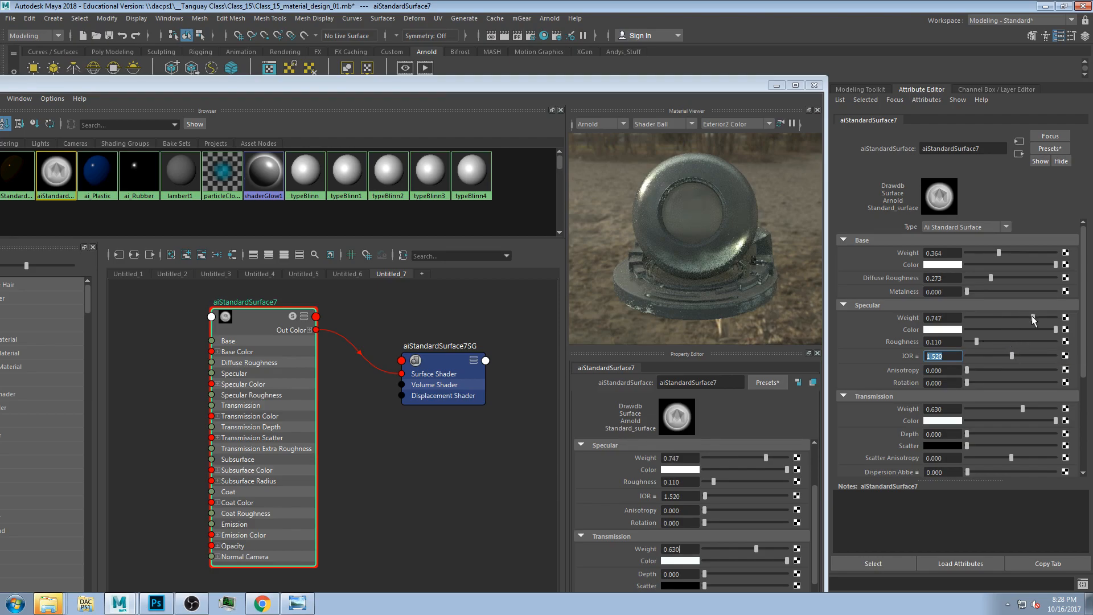
Step: Set aiStandardSurface7's Base Weight to 0, Specular Weight to 0.890, Specular Roughness to 0.370 and Transmission Weight to 0.929
click(970, 408)
click(967, 252)
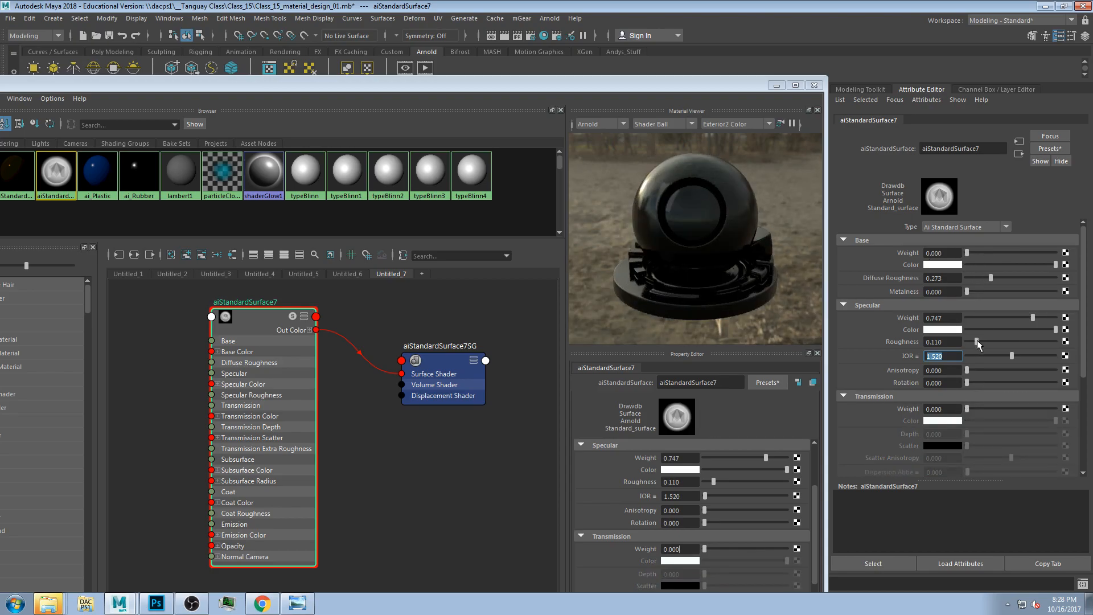
click(988, 340)
drag(999, 340, 1047, 318)
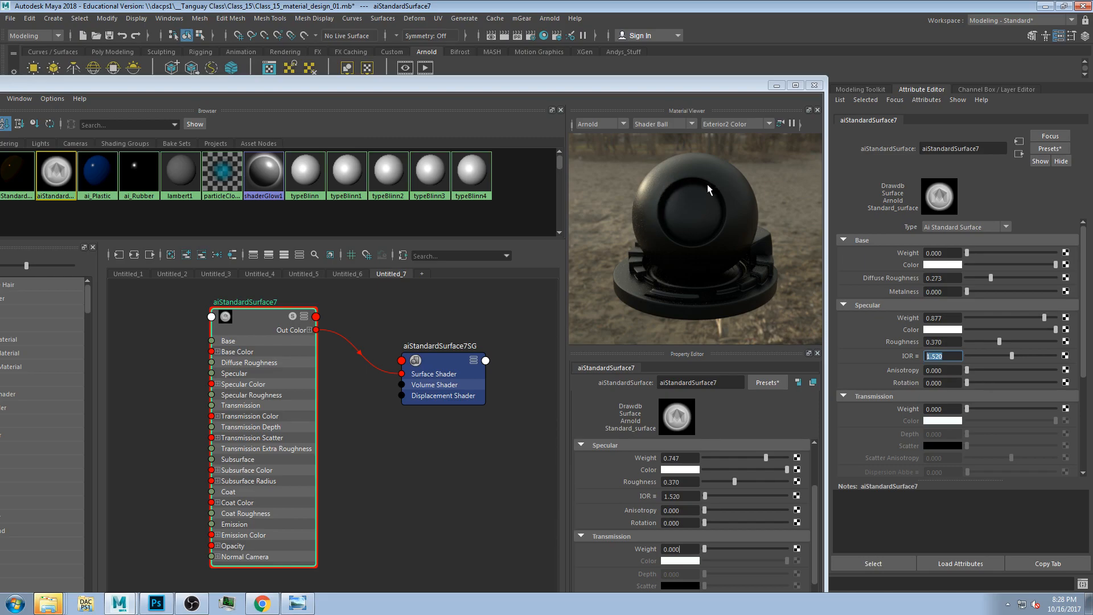
click(1048, 409)
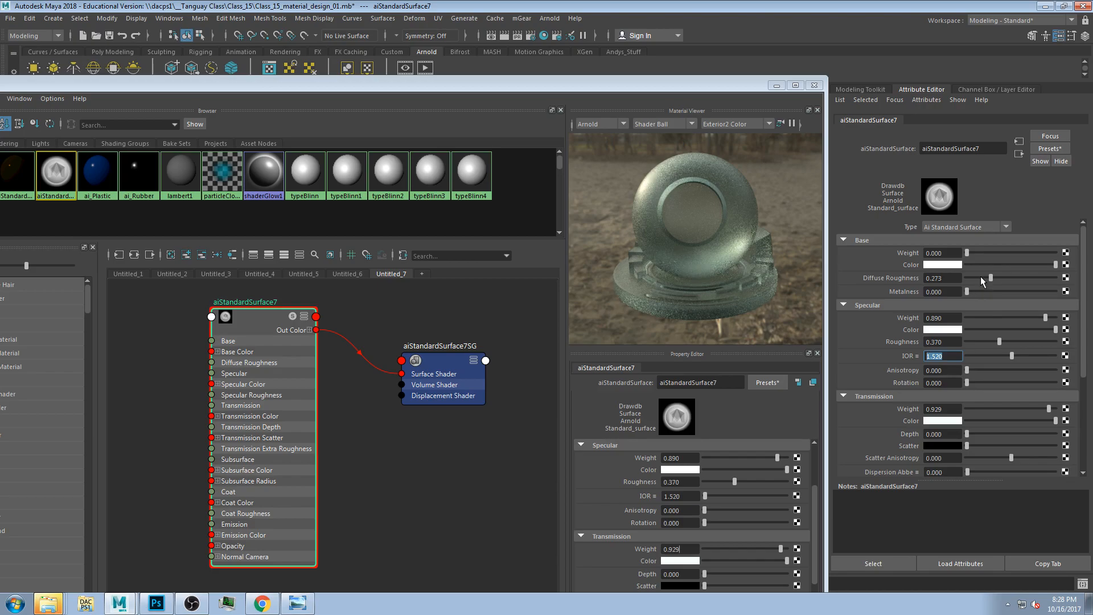
Step: Tint the Transmission Color of aiStandardSurface7 a pale reddish pink with a saturation of 0.340
click(939, 421)
click(944, 421)
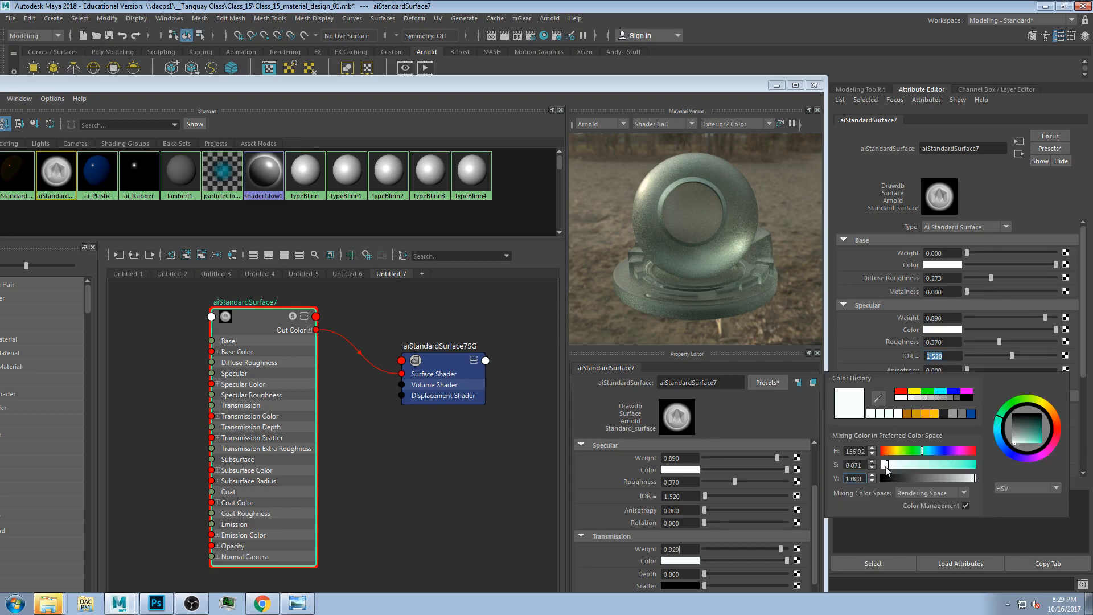
click(1051, 413)
drag(1058, 420, 1060, 425)
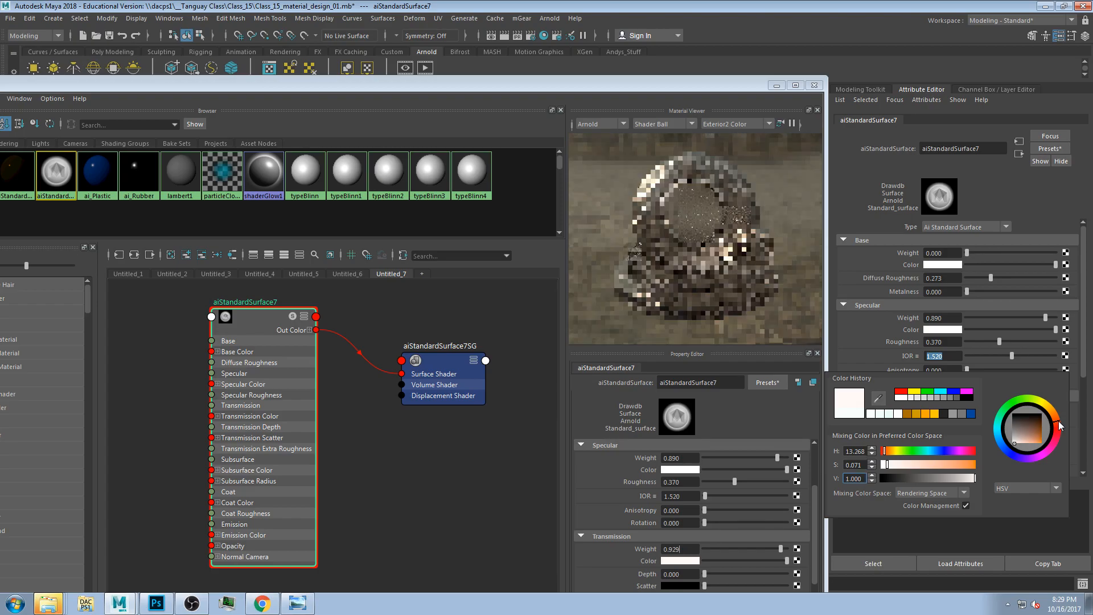
click(893, 464)
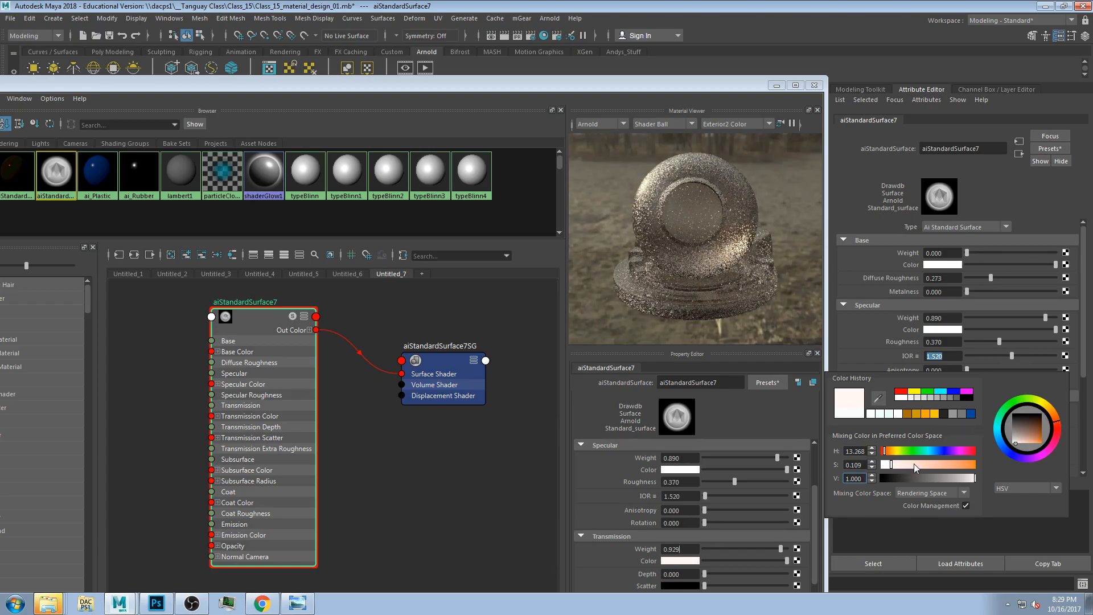
click(914, 465)
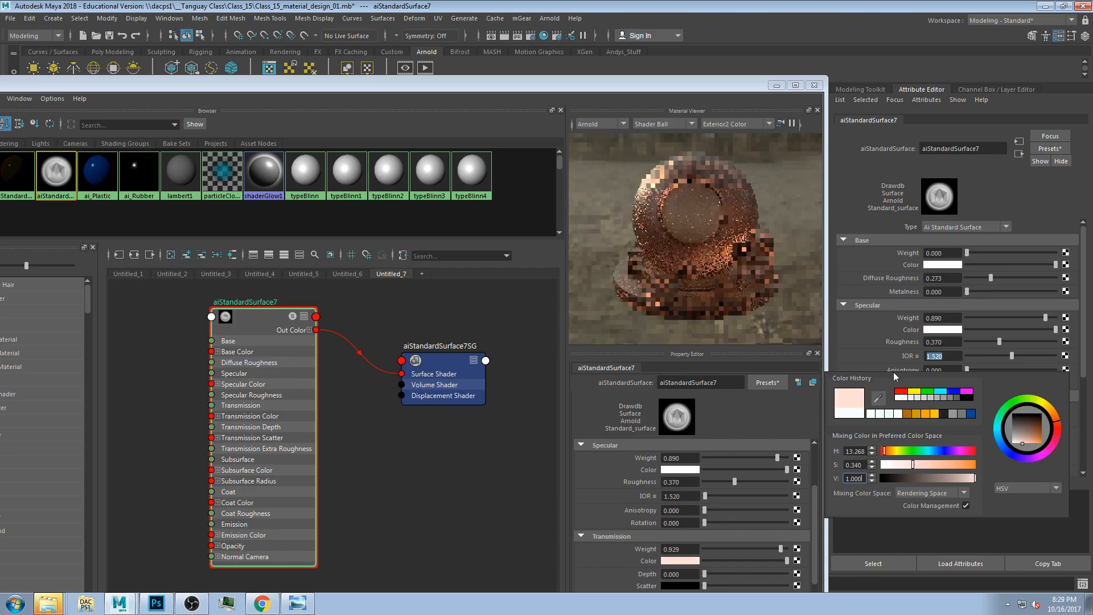
click(1058, 429)
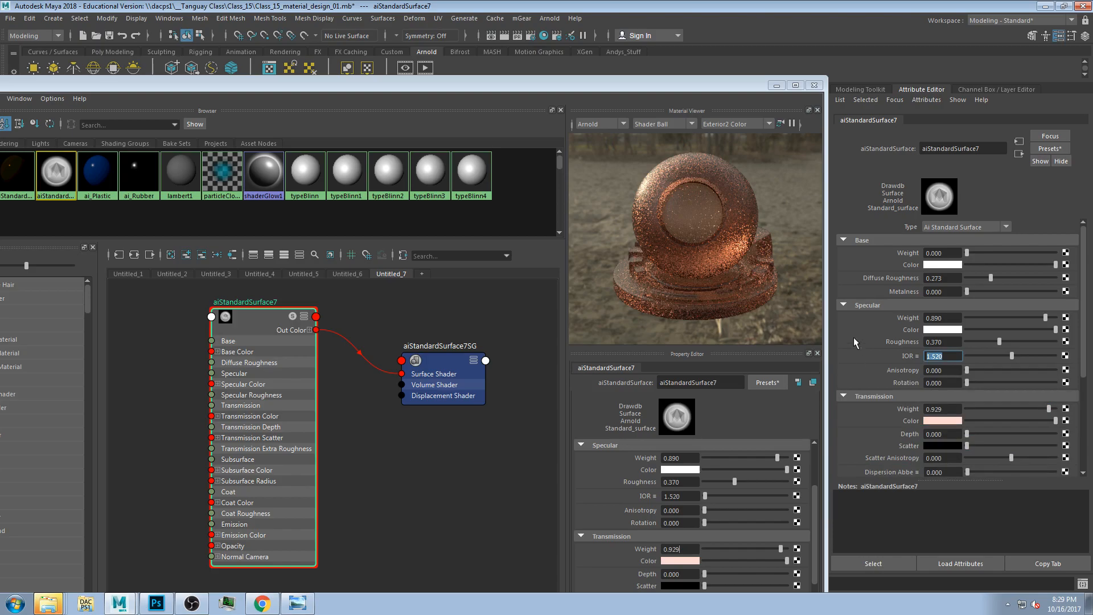
Step: Switch to Windows Photo Viewer to consult the Index of Refraction Values table in 09_Glass_05.png, and return to Maya
drag(660, 88, 718, 26)
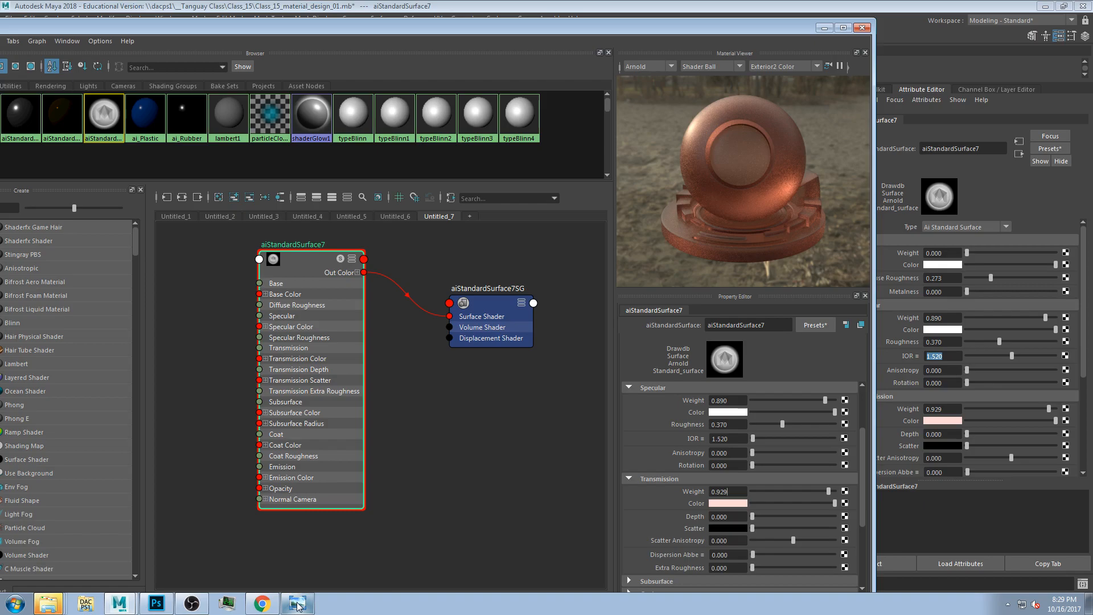
click(297, 604)
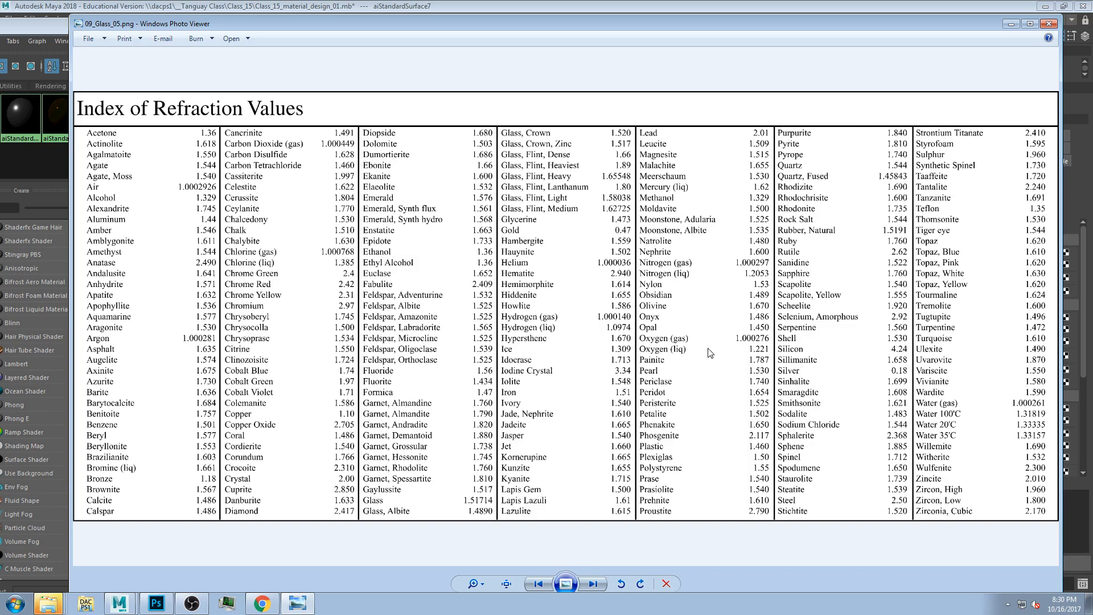
click(1011, 24)
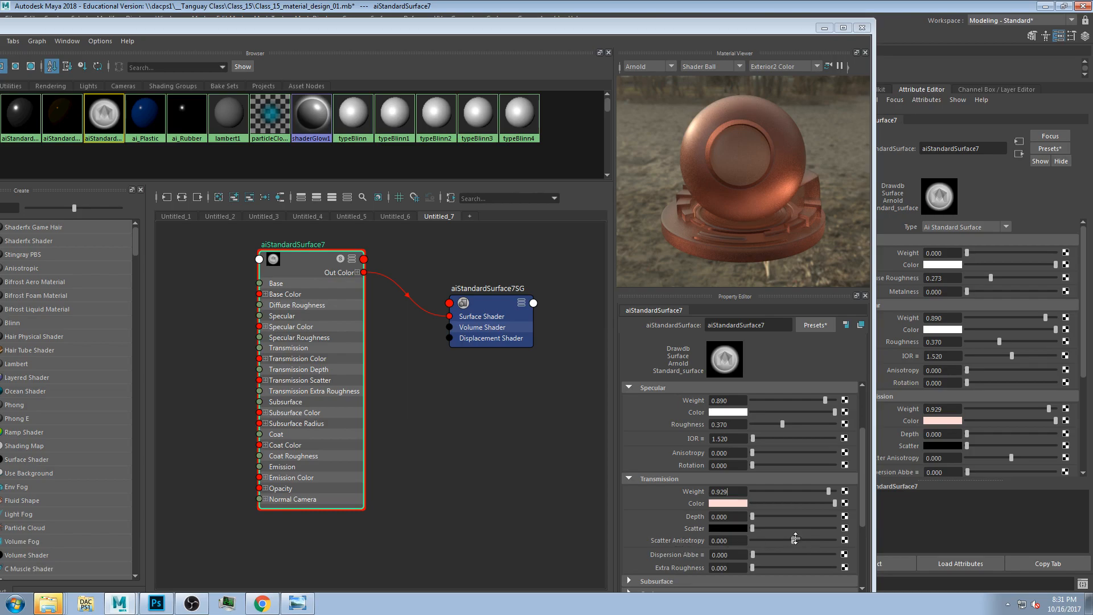
Step: Set the Transmission Scatter Anisotropy to 0.608 and try a near-white Scatter with a Depth of 12.587 on aiStandardSurface7
drag(794, 539, 818, 542)
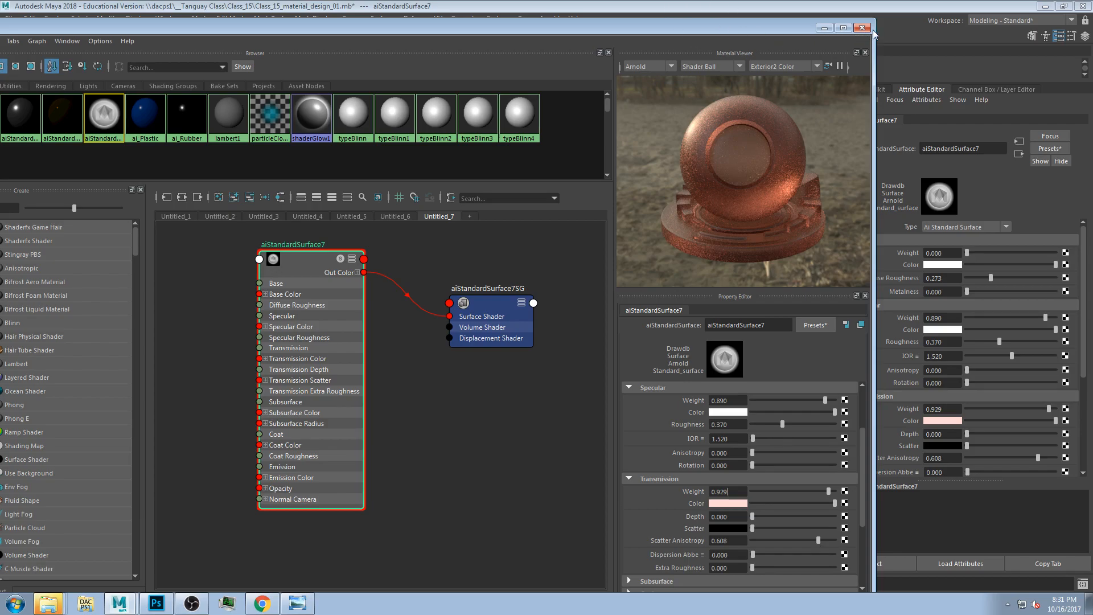
drag(716, 25, 874, 31)
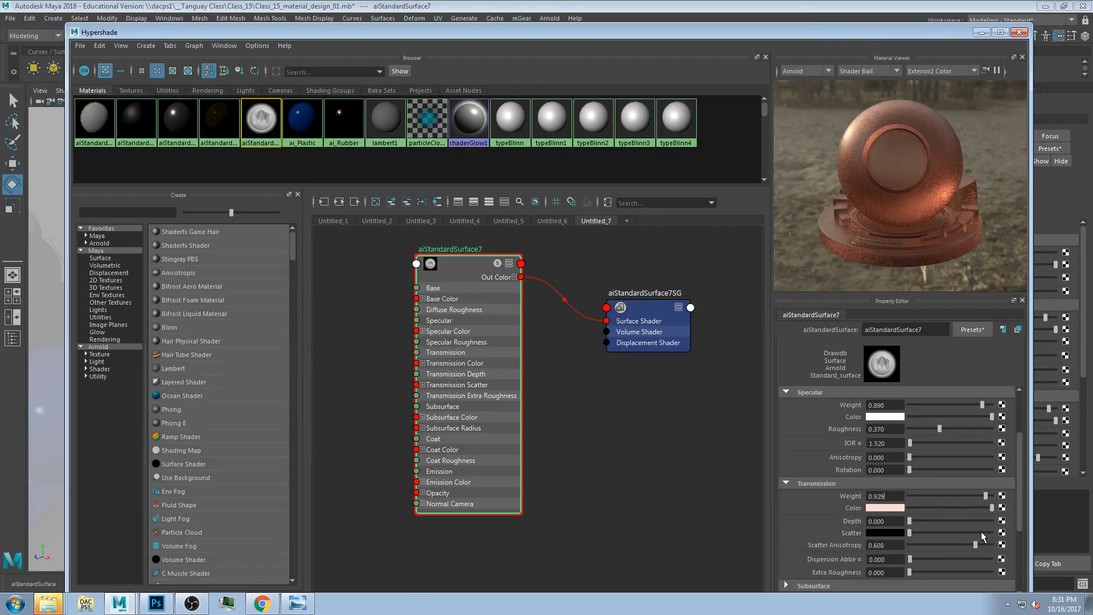
click(982, 531)
click(932, 519)
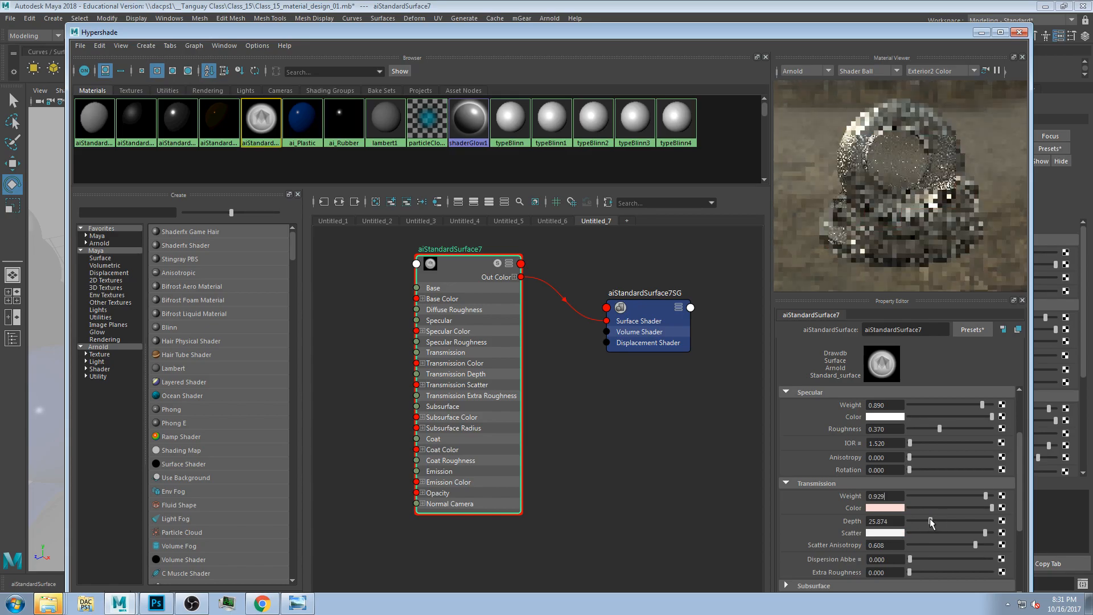
drag(925, 519, 917, 521)
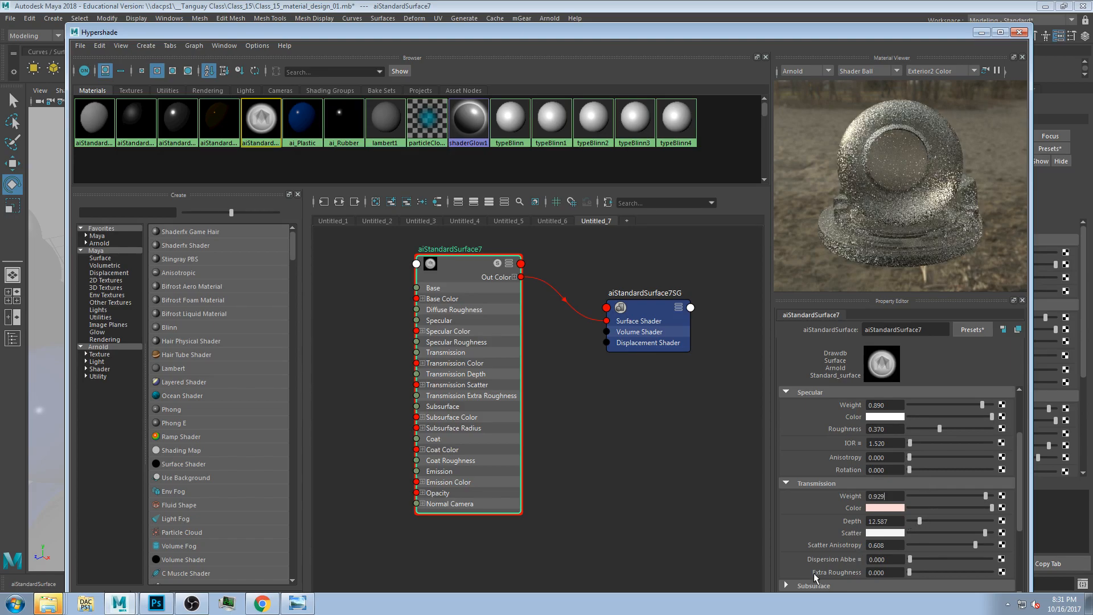
Step: Reset the Transmission Depth of aiStandardSurface7 to 0 and darken its Scatter to near black
drag(919, 521, 906, 521)
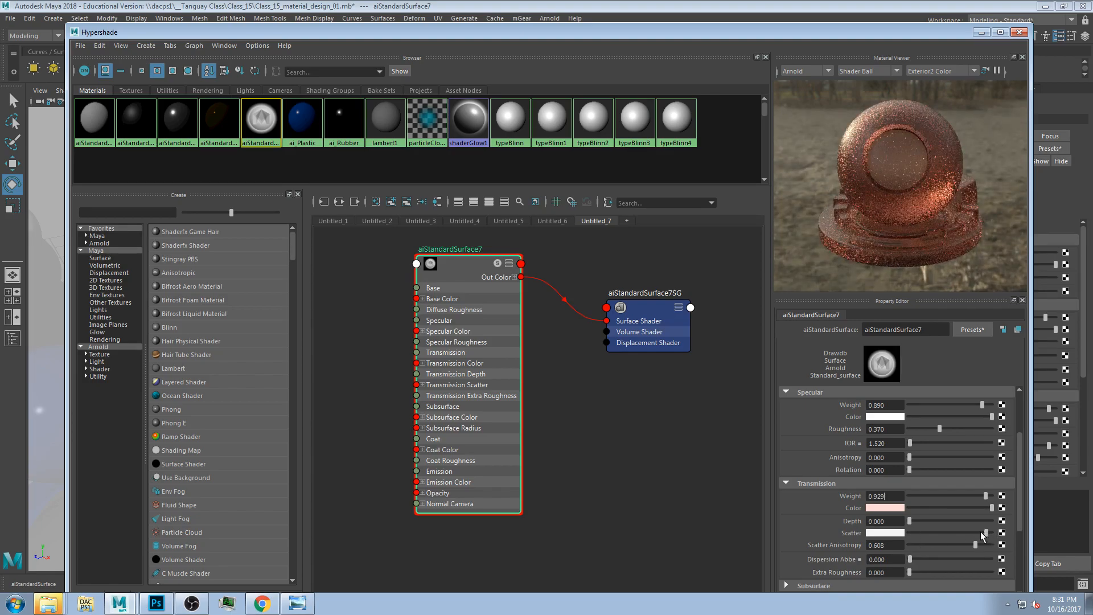
click(911, 534)
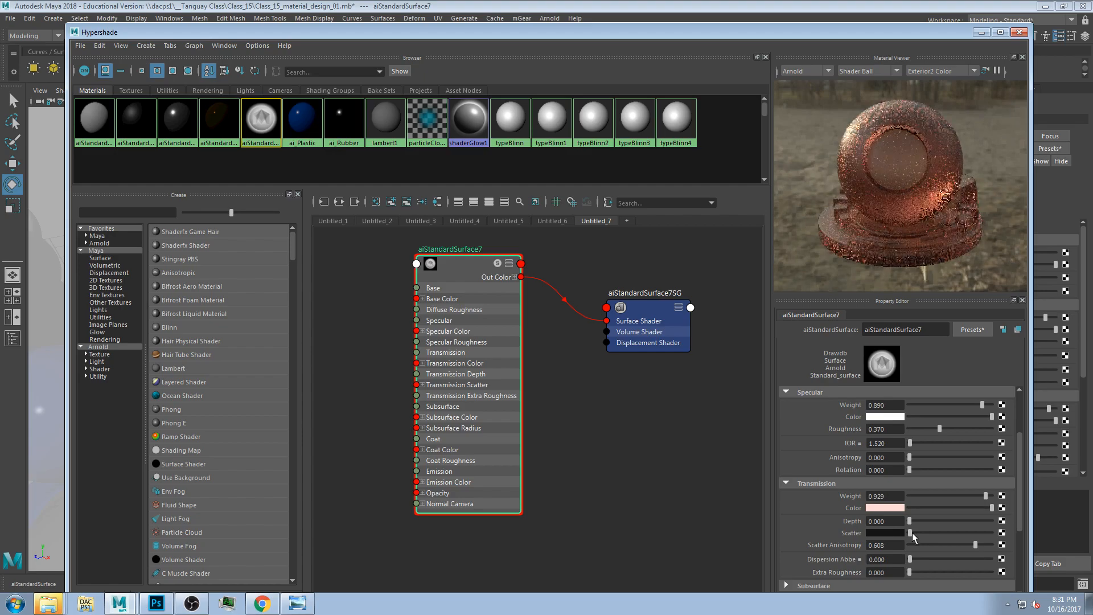
drag(864, 34, 859, 20)
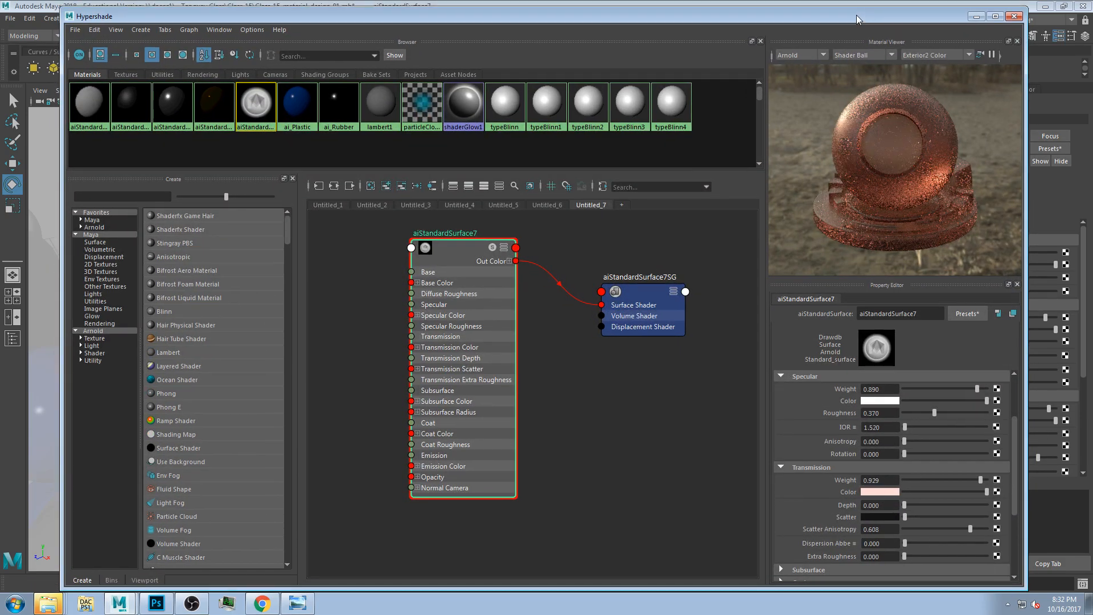
Step: Switch to Photoshop, add dark scatter strokes and orange loops inside the surface in the Untitled-3 light sketch, and return to Maya
click(157, 604)
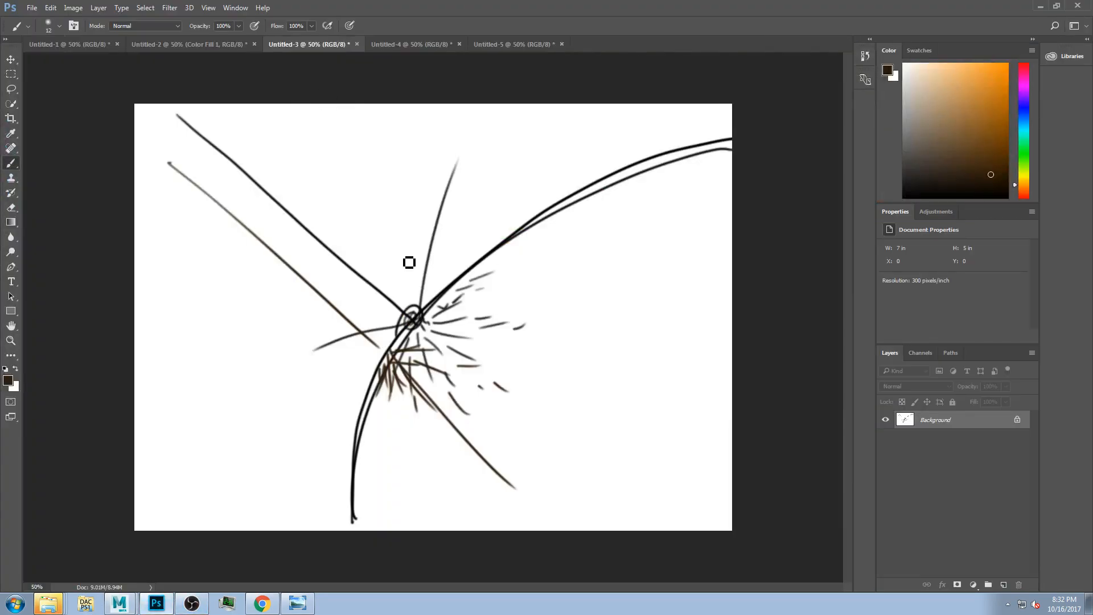
drag(424, 351, 416, 408)
drag(412, 369, 391, 422)
click(1002, 100)
mouse_move(485, 269)
mouse_down()
mouse_move(495, 311)
mouse_move(489, 303)
mouse_up()
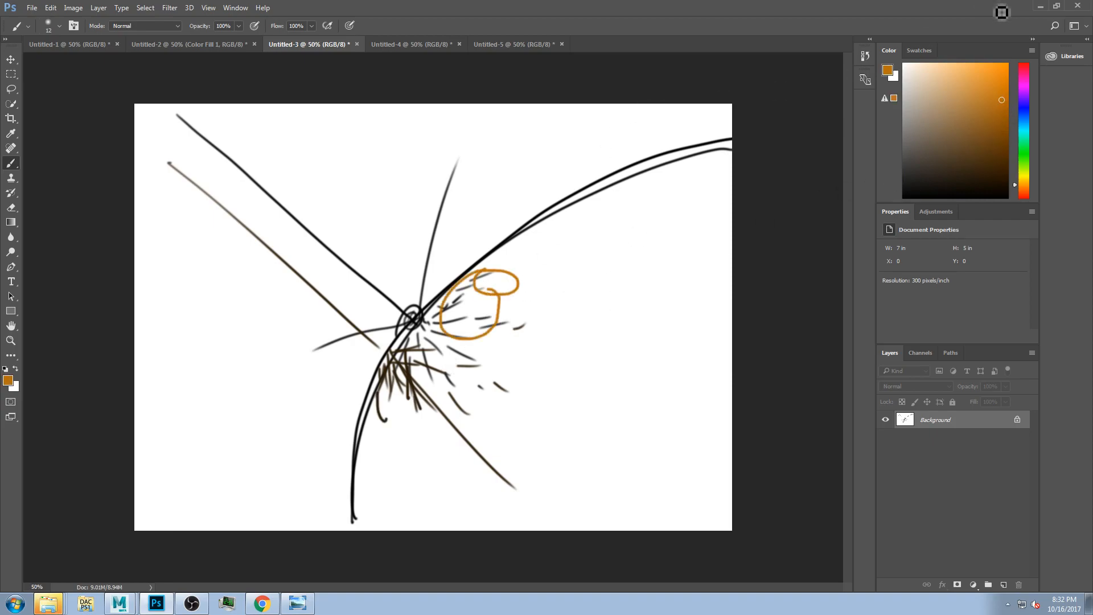
click(1036, 4)
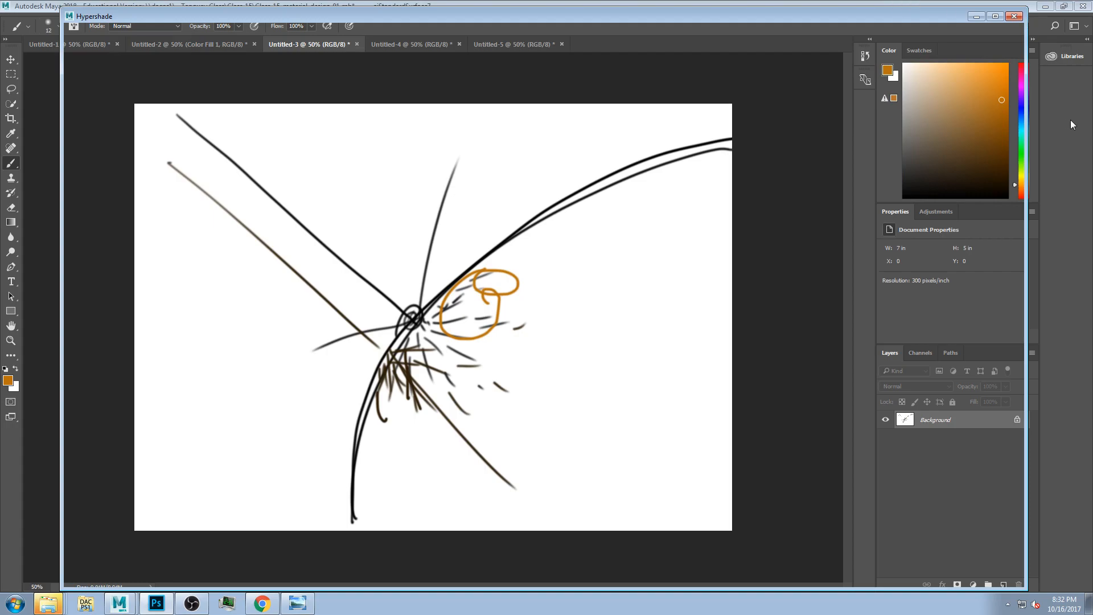
click(885, 6)
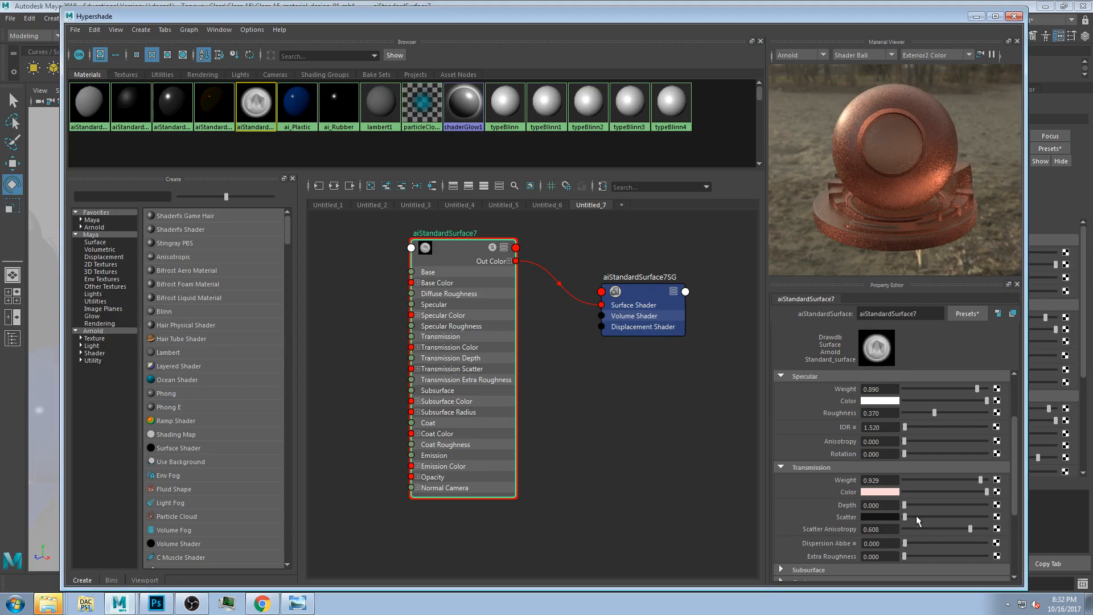
Step: Set the Transmission Scatter of aiStandardSurface7 to pure black
drag(917, 515, 894, 518)
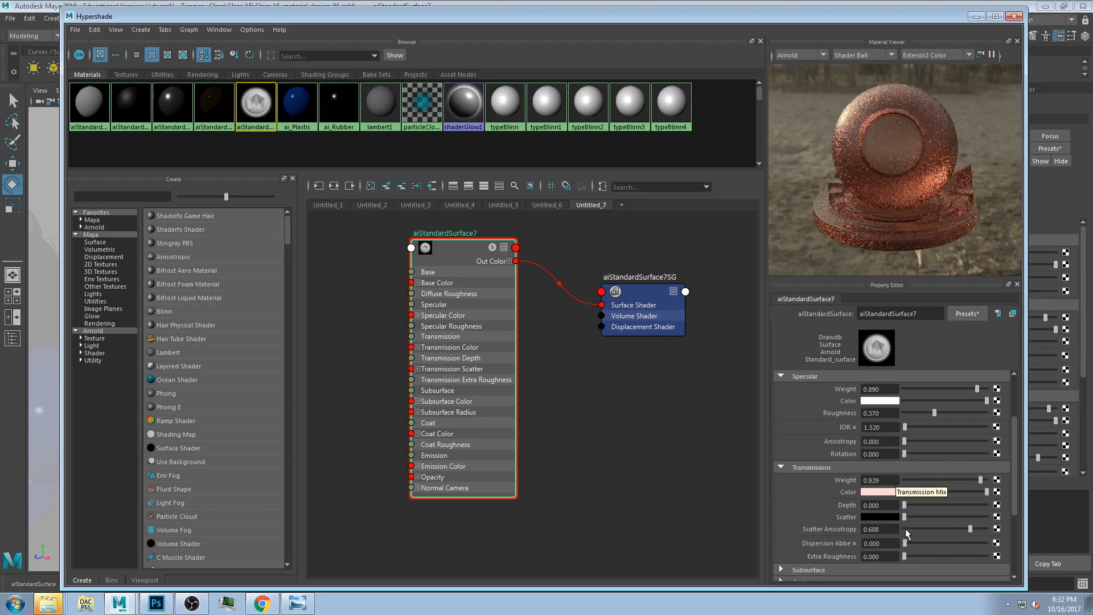
scroll(818, 498, down, 2)
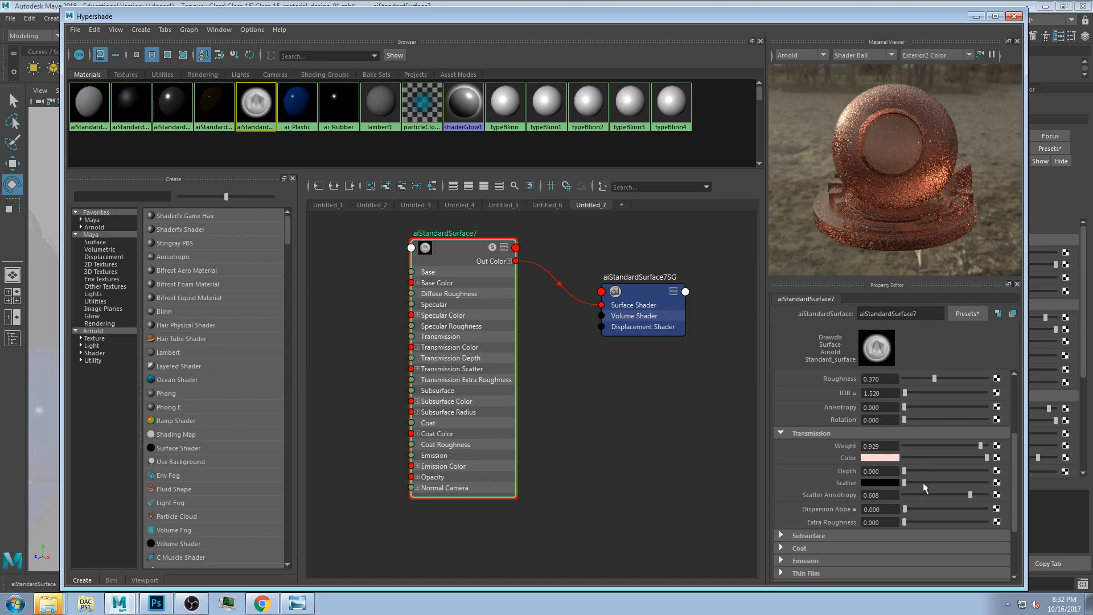
scroll(936, 447, up, 5)
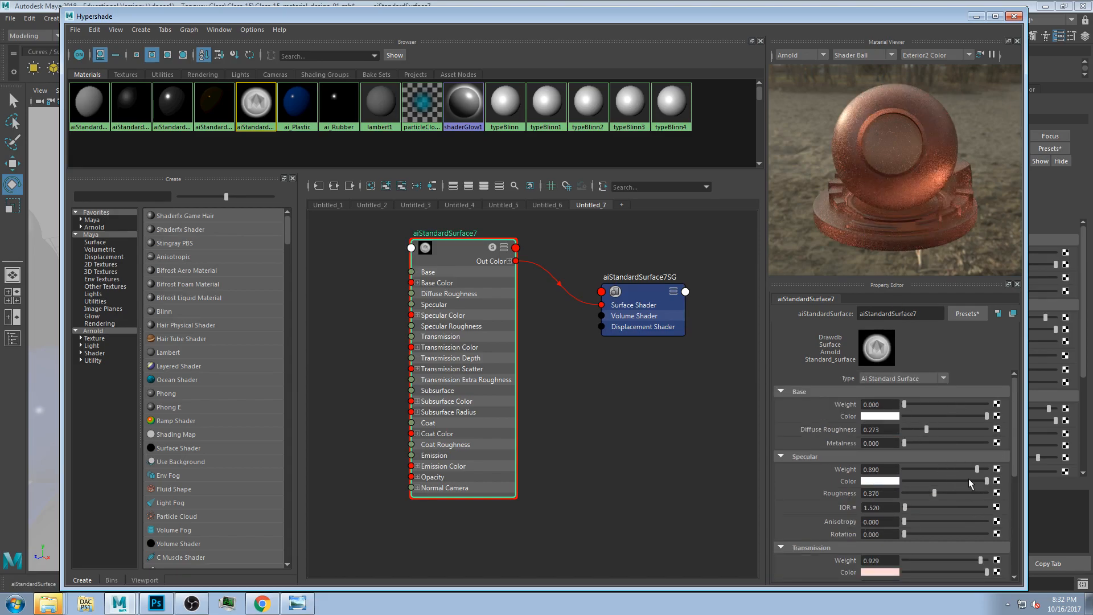
Step: Try a Specular Anisotropy of 0.056 on aiStandardSurface7
scroll(915, 506, down, 5)
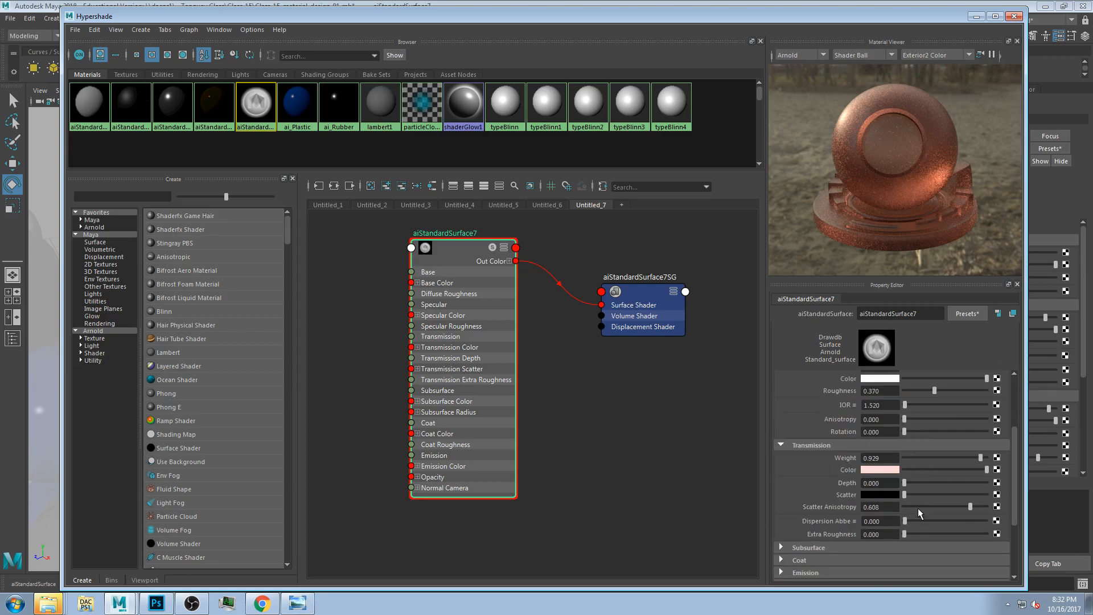
scroll(851, 524, up, 1)
scroll(928, 455, up, 1)
click(928, 454)
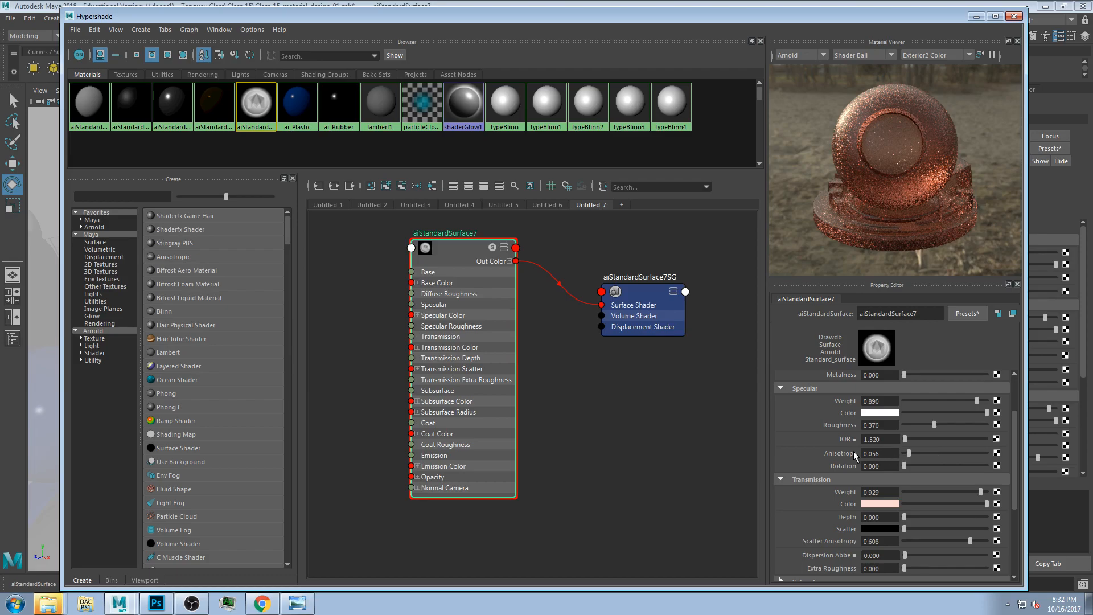
Step: Lower the Transmission Weight of aiStandardSurface7 to 0.469 and change its Transmission Color to a light green with a hue of 106.15
drag(978, 495, 935, 491)
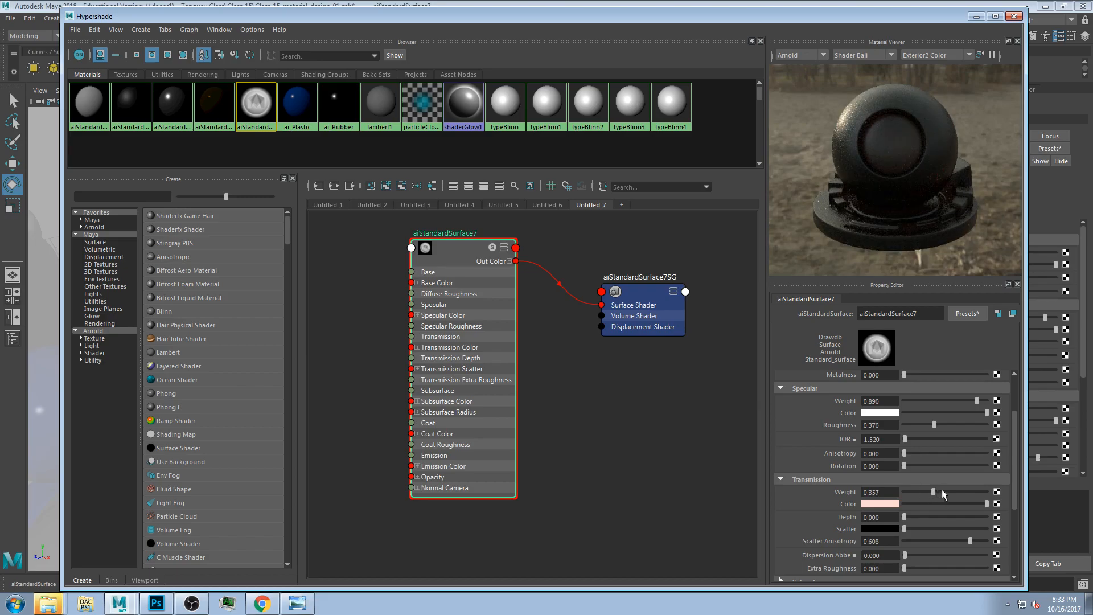
key(ctrl+z)
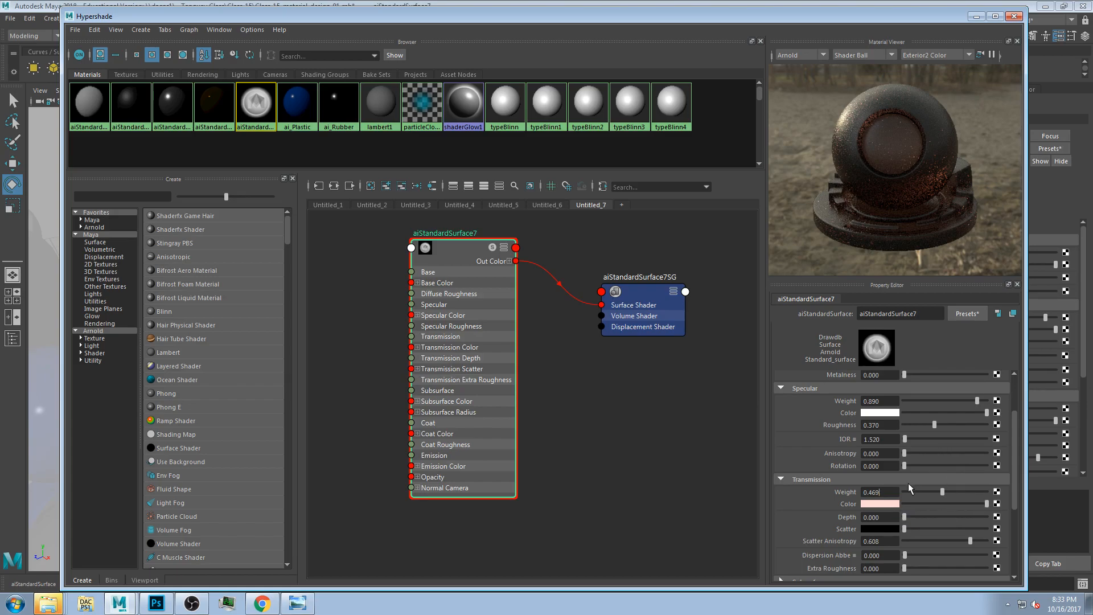
click(885, 504)
click(875, 536)
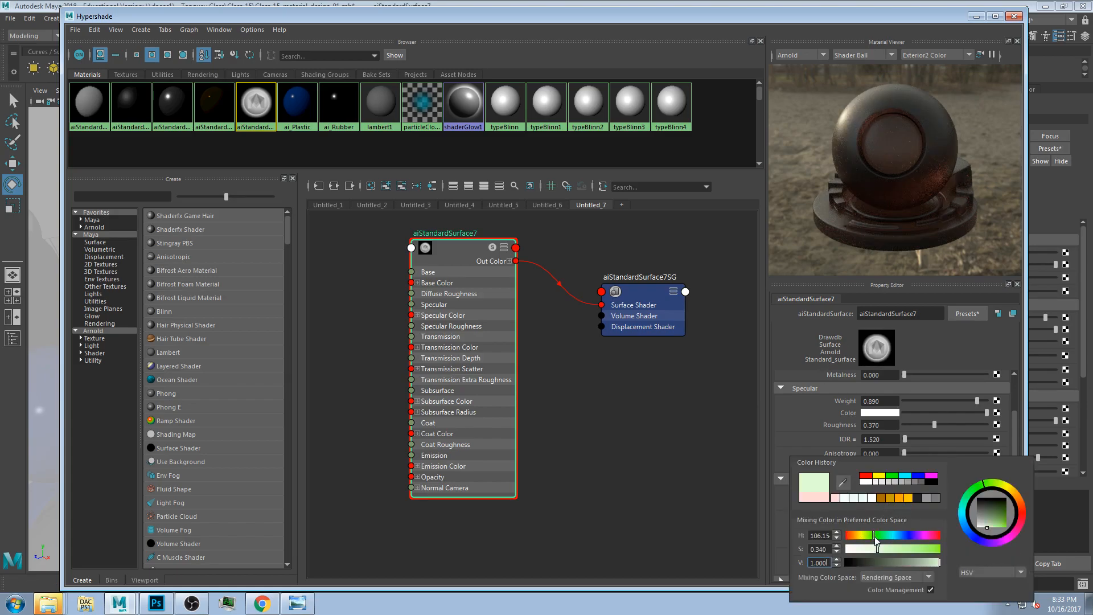
click(928, 549)
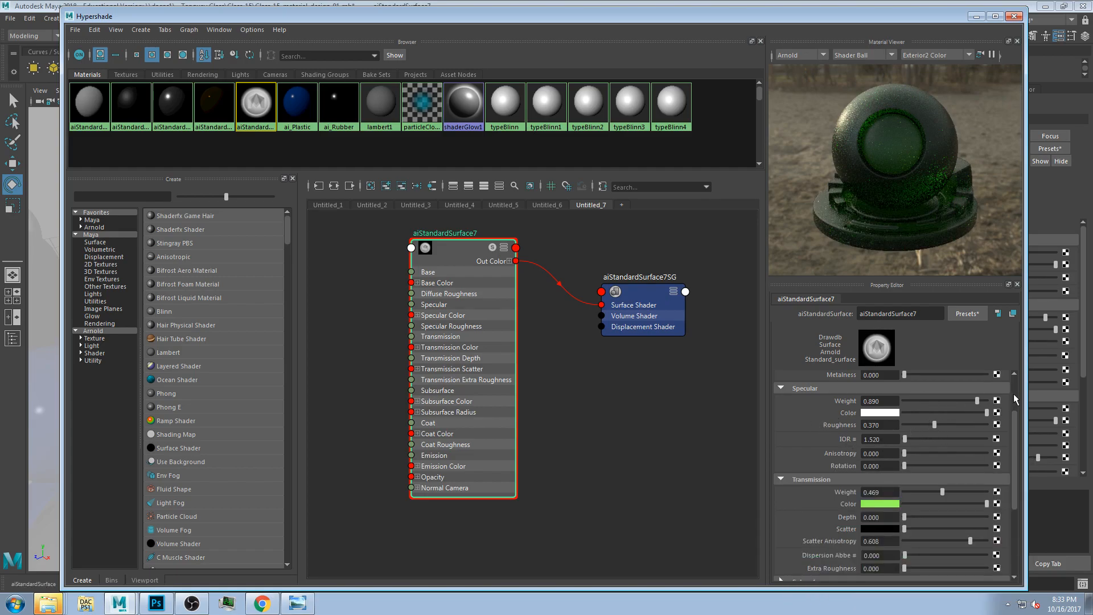
Step: Raise the Base Weight of aiStandardSurface7 to 0.420 and give the Base Color a darker, saturated green with a hue of 106.15
scroll(1014, 379, up, 3)
click(927, 403)
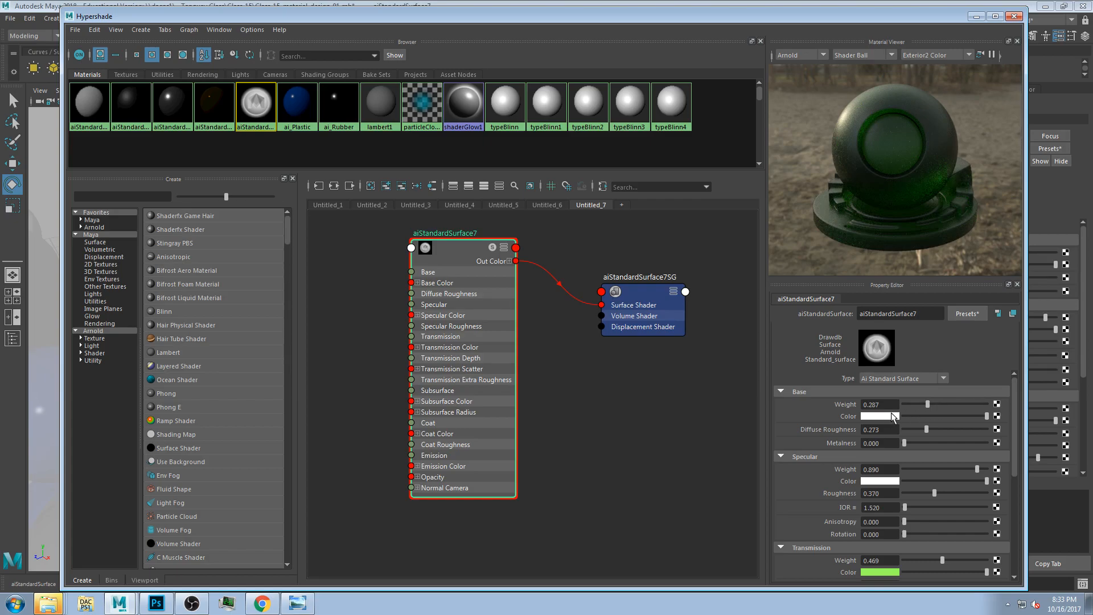
click(882, 417)
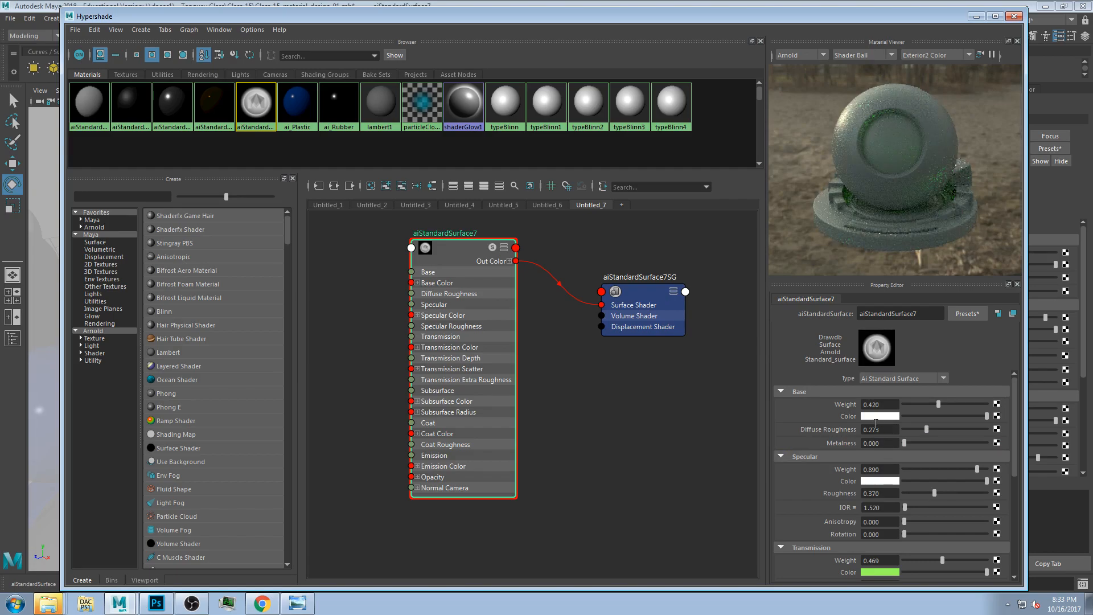
click(881, 416)
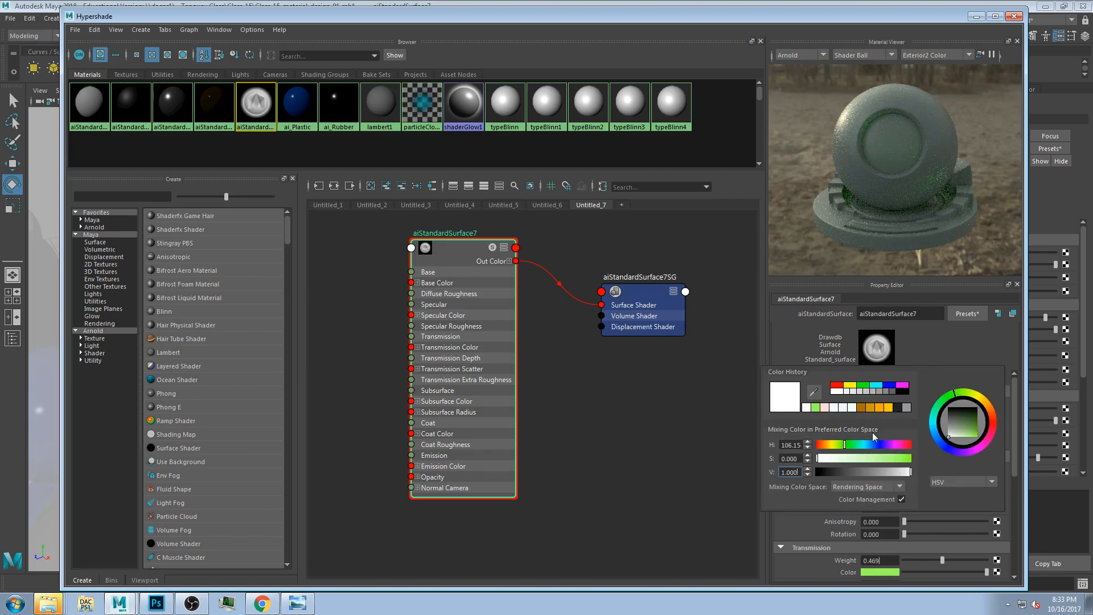
click(904, 458)
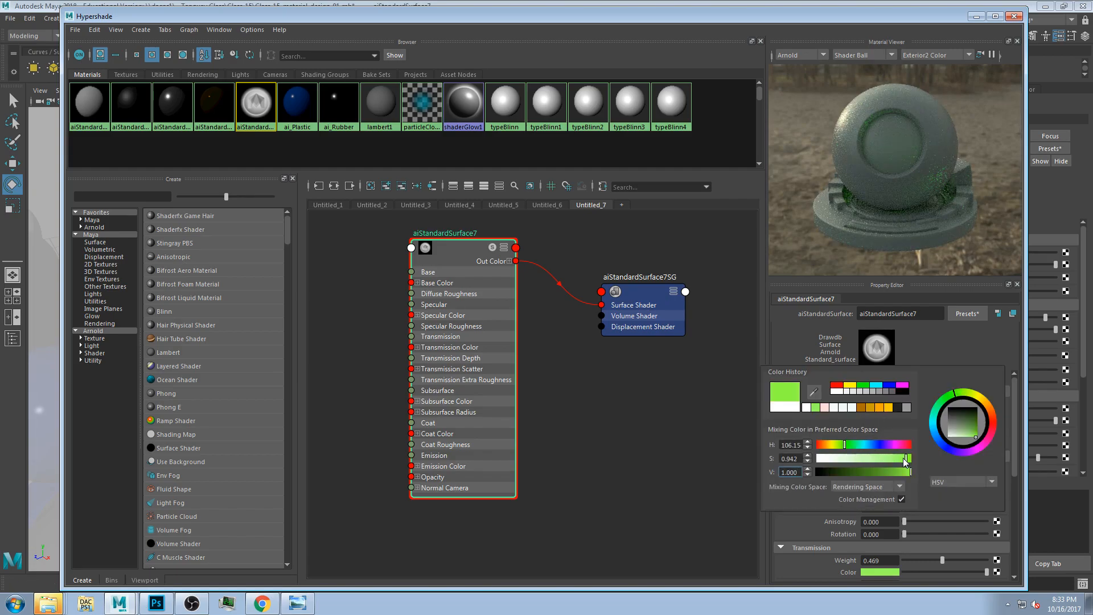
click(894, 470)
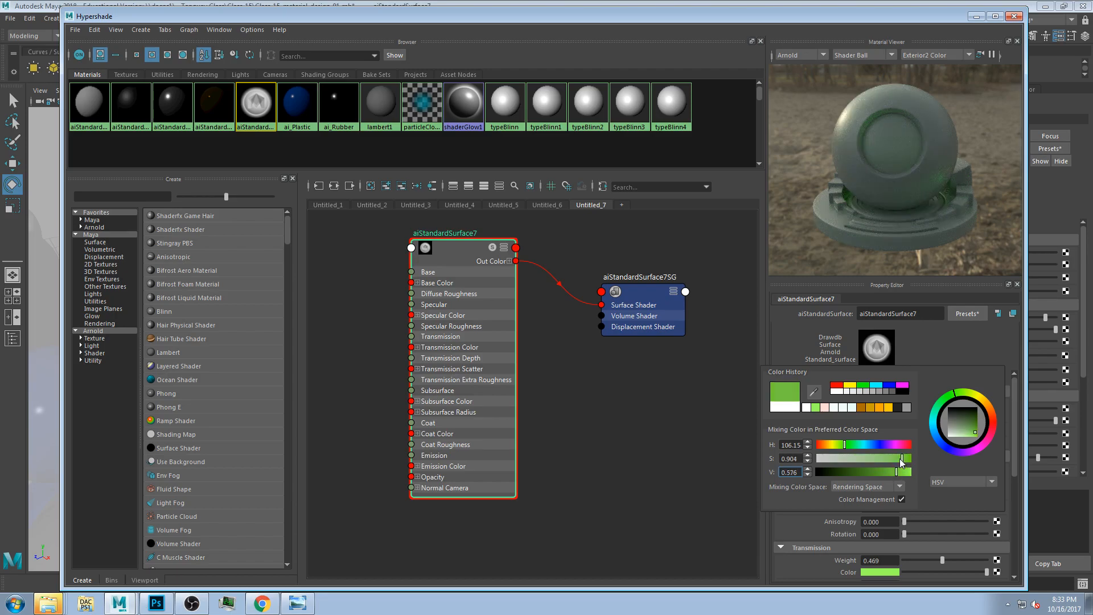
click(890, 470)
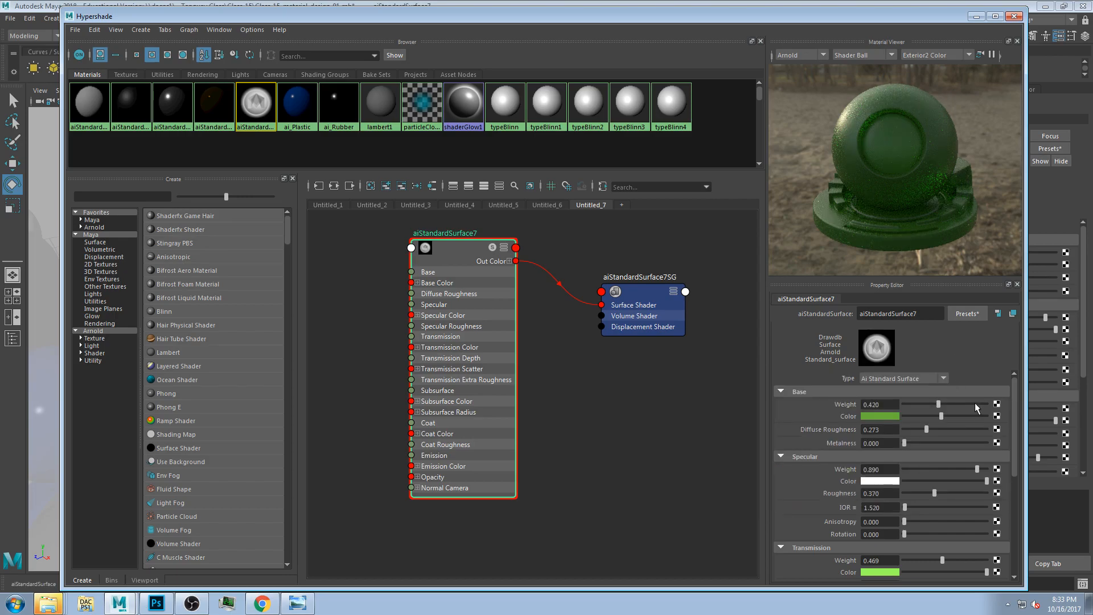
Step: Rebalance aiStandardSurface7 with a Base Weight of 0.664, a Specular Roughness of 0.399 and a Transmission Weight of 0.629
click(975, 404)
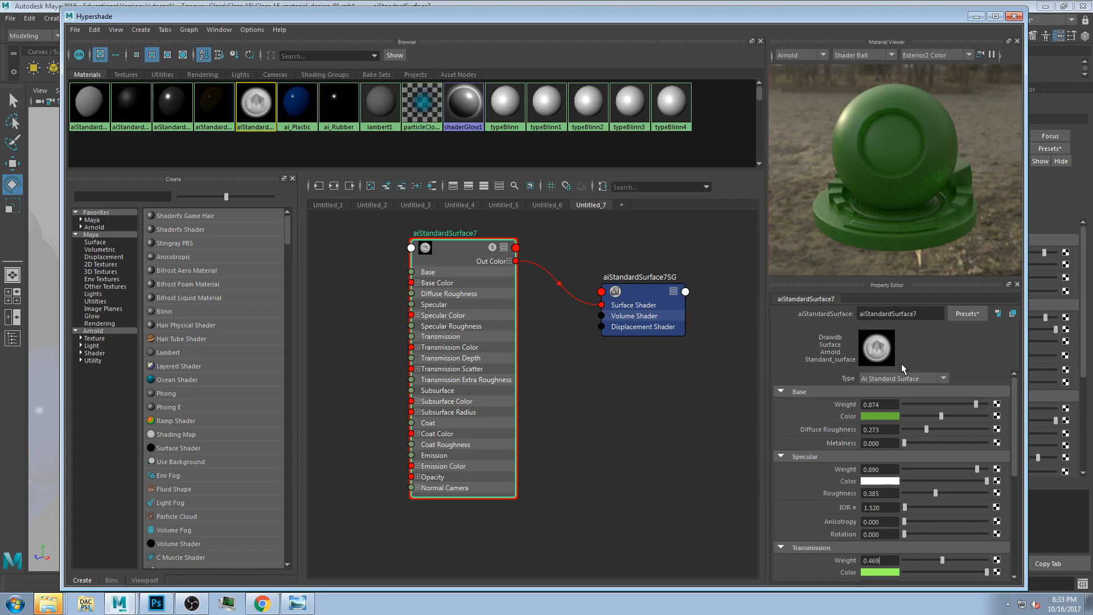
click(936, 493)
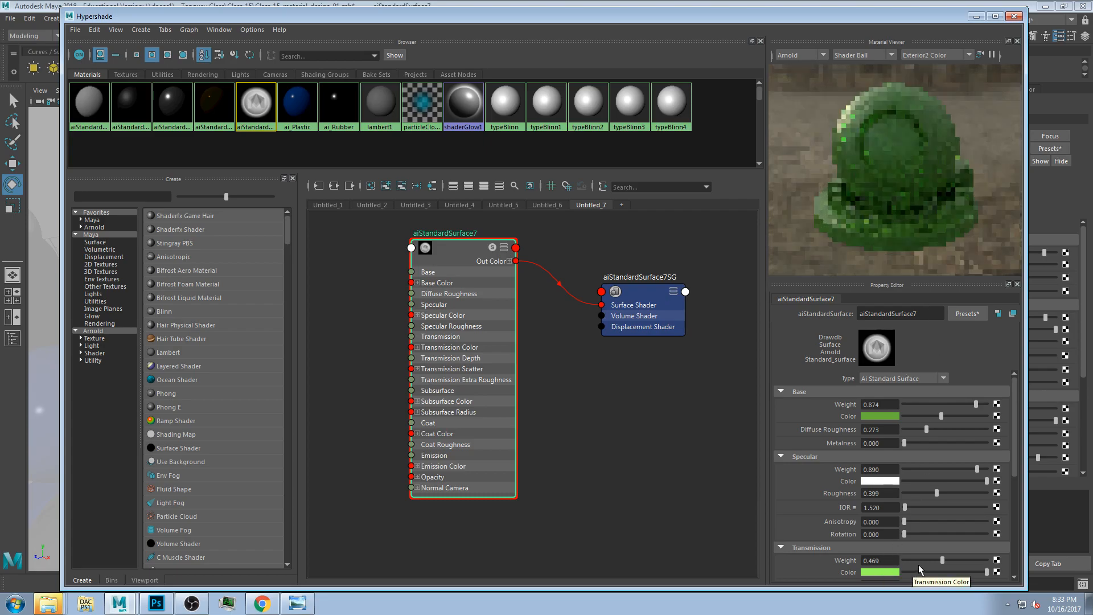
drag(943, 560, 957, 560)
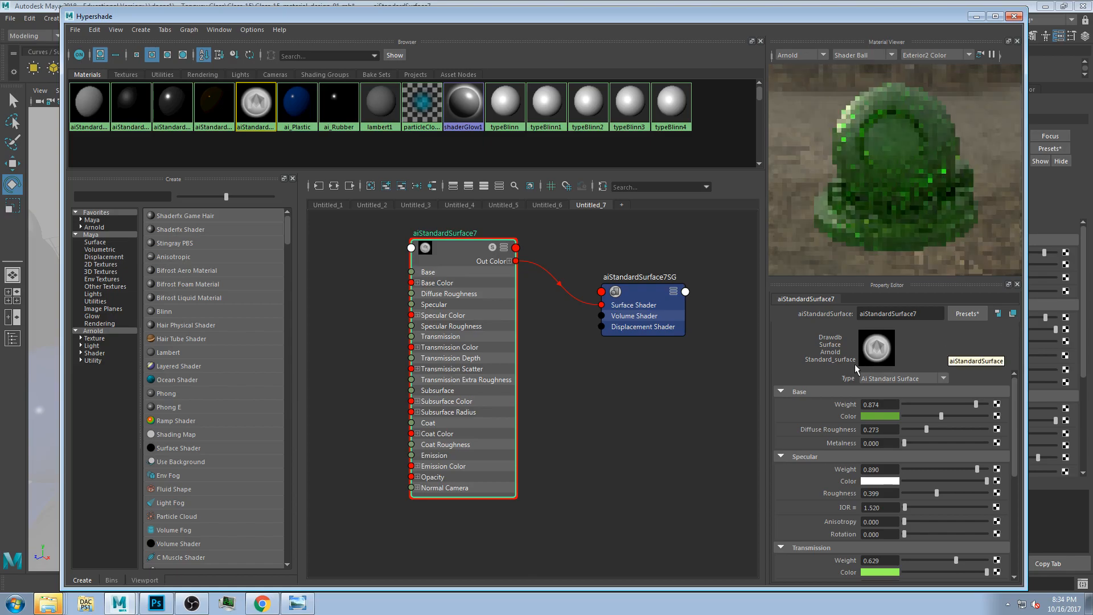
click(960, 405)
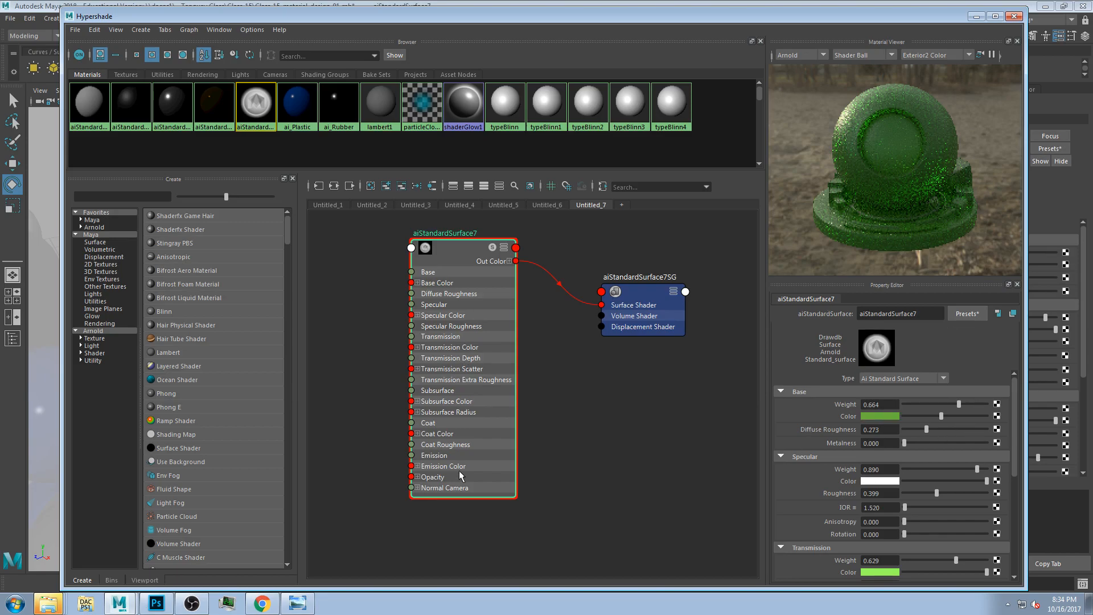
Step: Move the Hypershade window off the viewport and inspect the milk and glass shader balls in the scene
scroll(462, 478, down, 3)
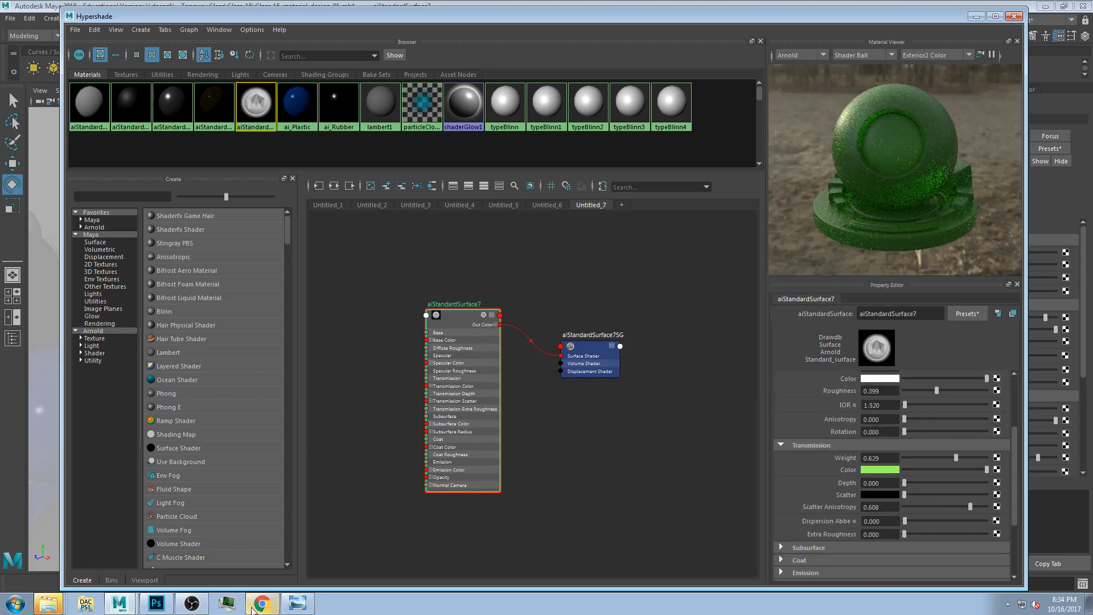
drag(515, 19, 583, 397)
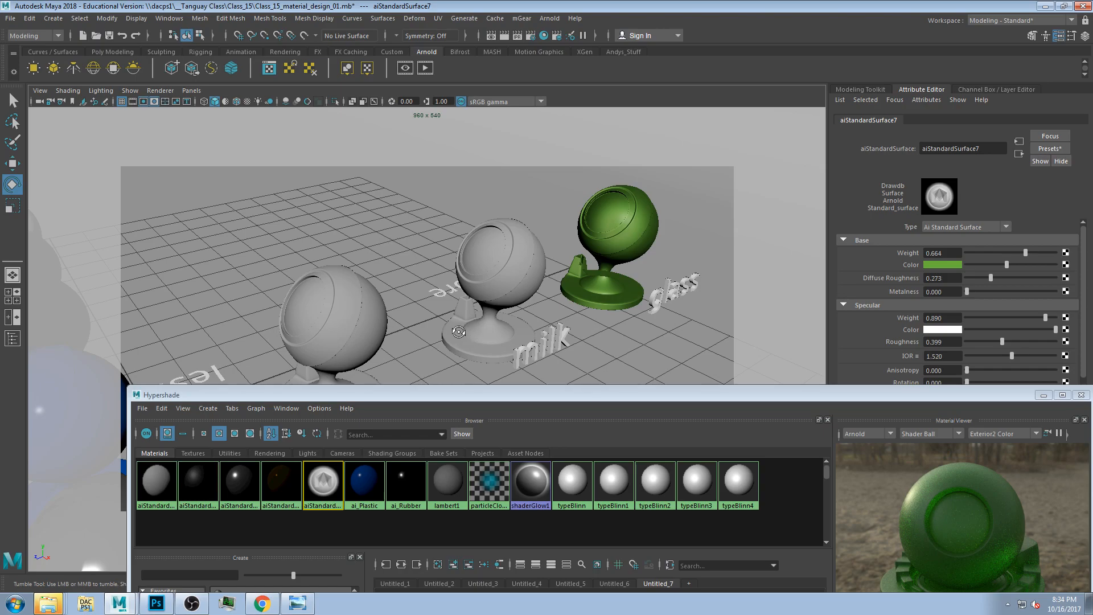
alt+drag(459, 331, 461, 334)
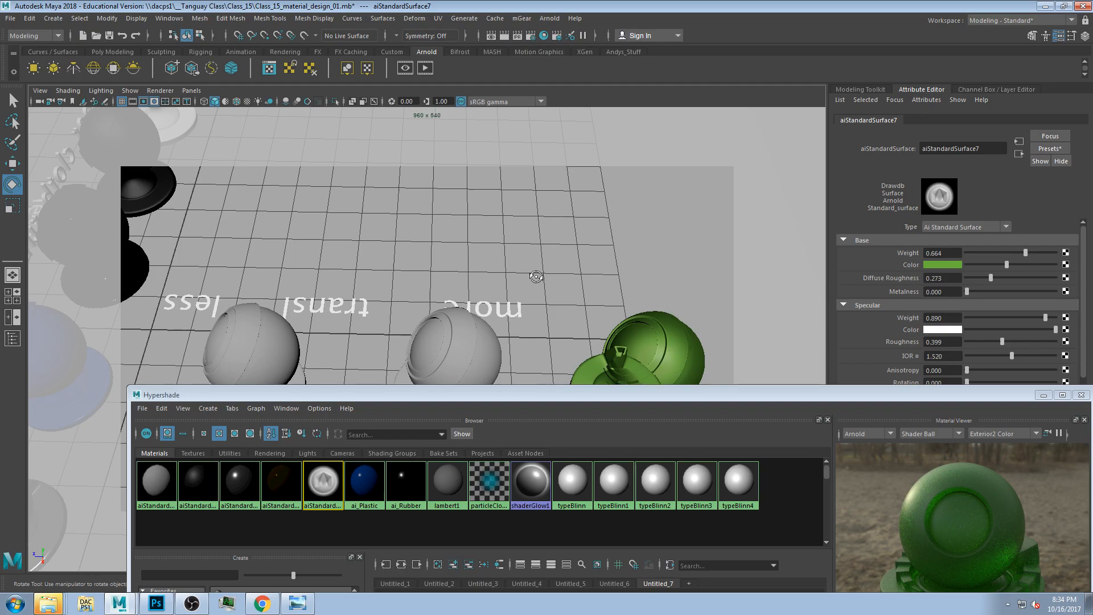
alt+drag(536, 276, 536, 276)
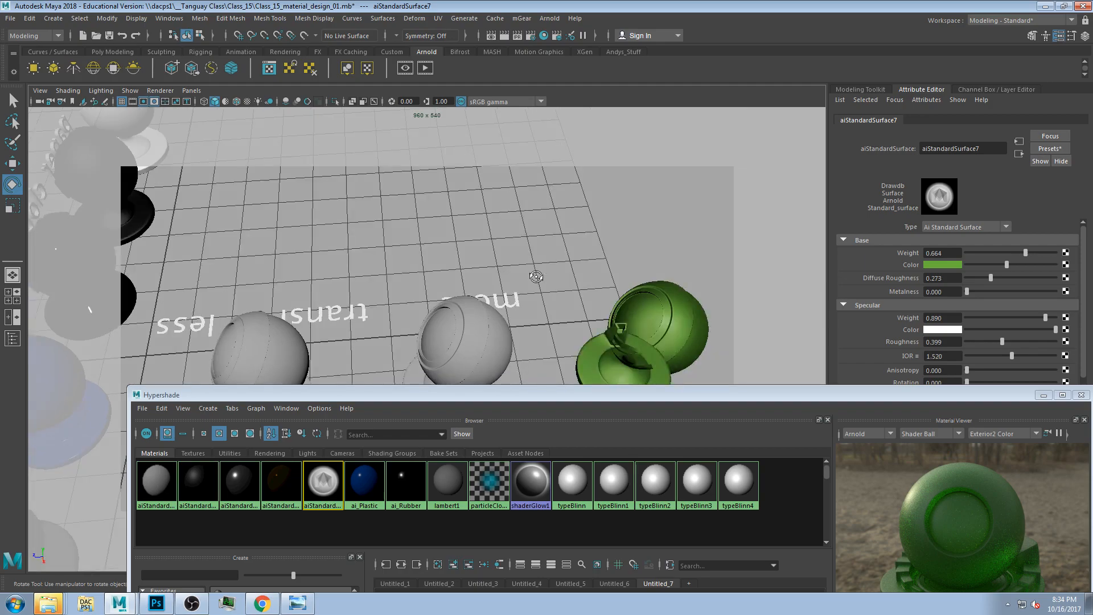
Step: Switch to Windows Photo Viewer and examine the milk, orange juice and backlit skin reference images
click(297, 603)
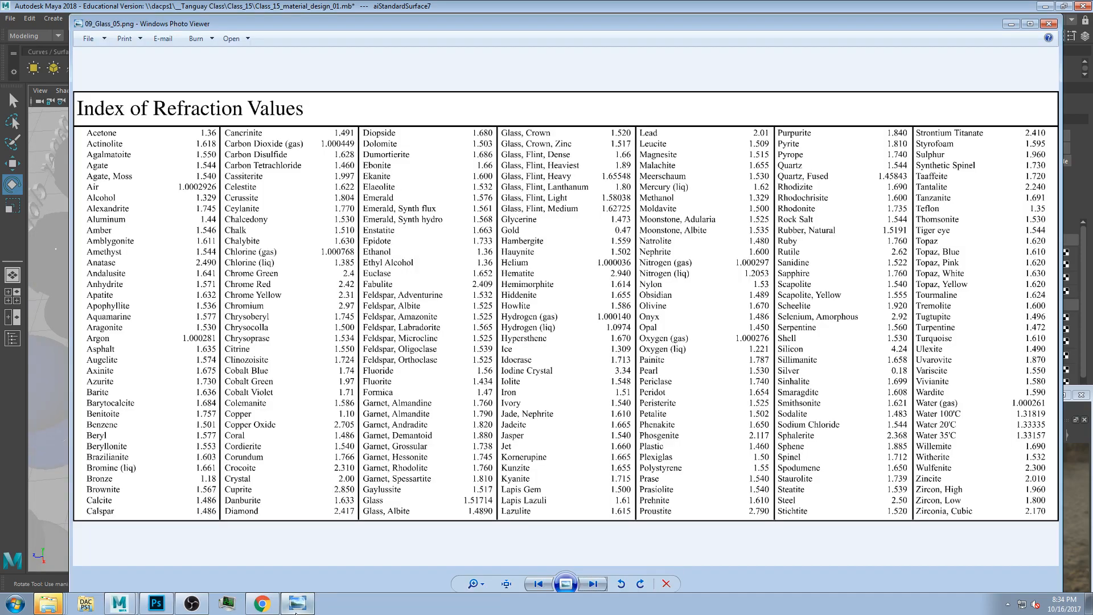
click(538, 585)
click(540, 585)
click(542, 585)
click(540, 585)
click(539, 584)
click(537, 585)
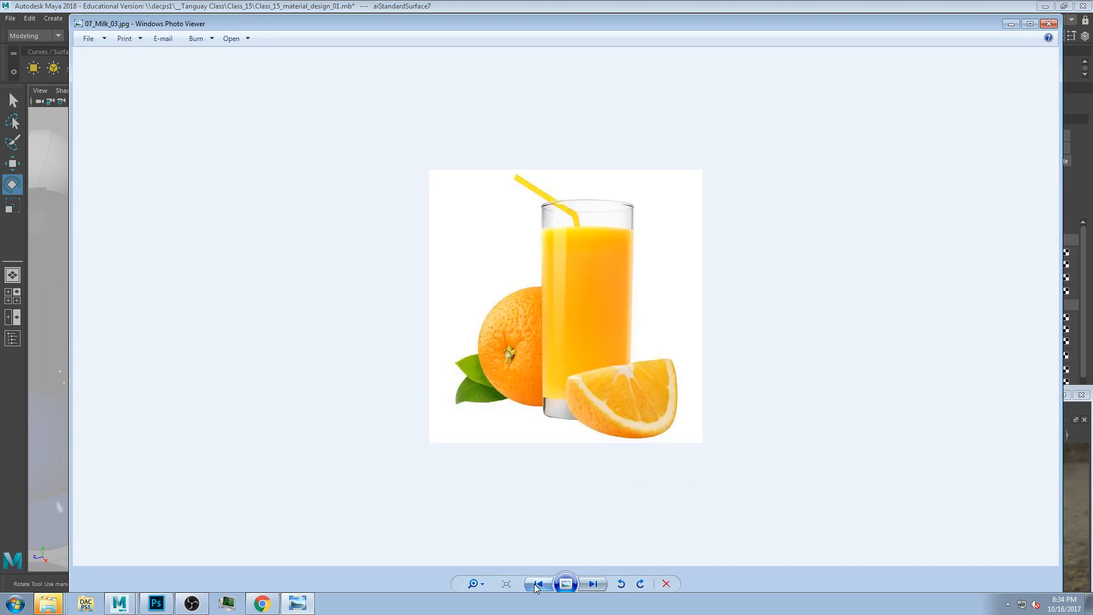
click(537, 585)
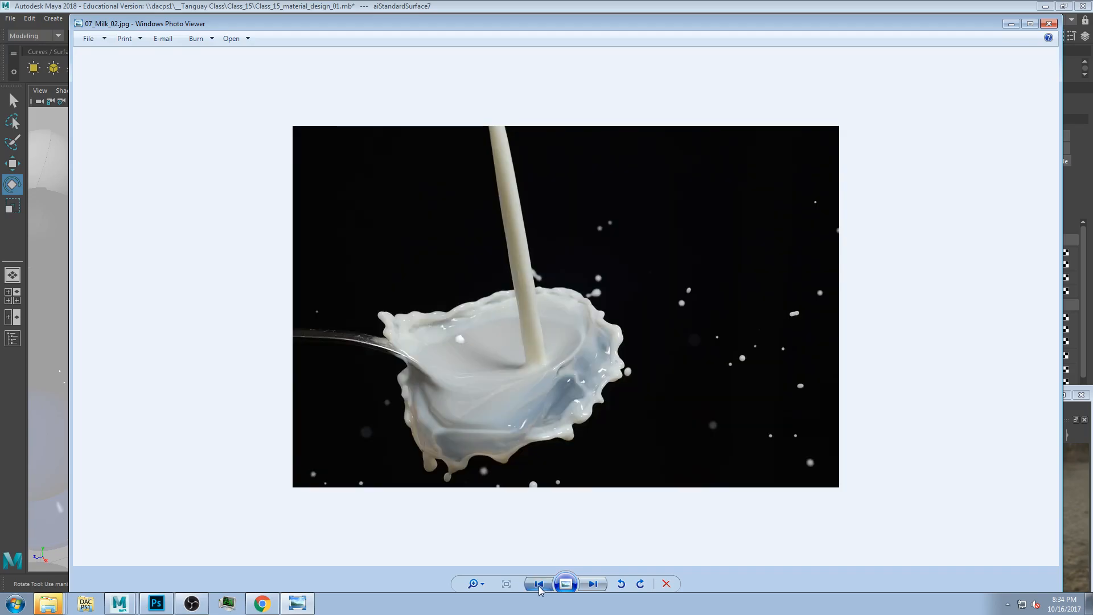
click(539, 585)
click(538, 585)
click(593, 586)
click(593, 585)
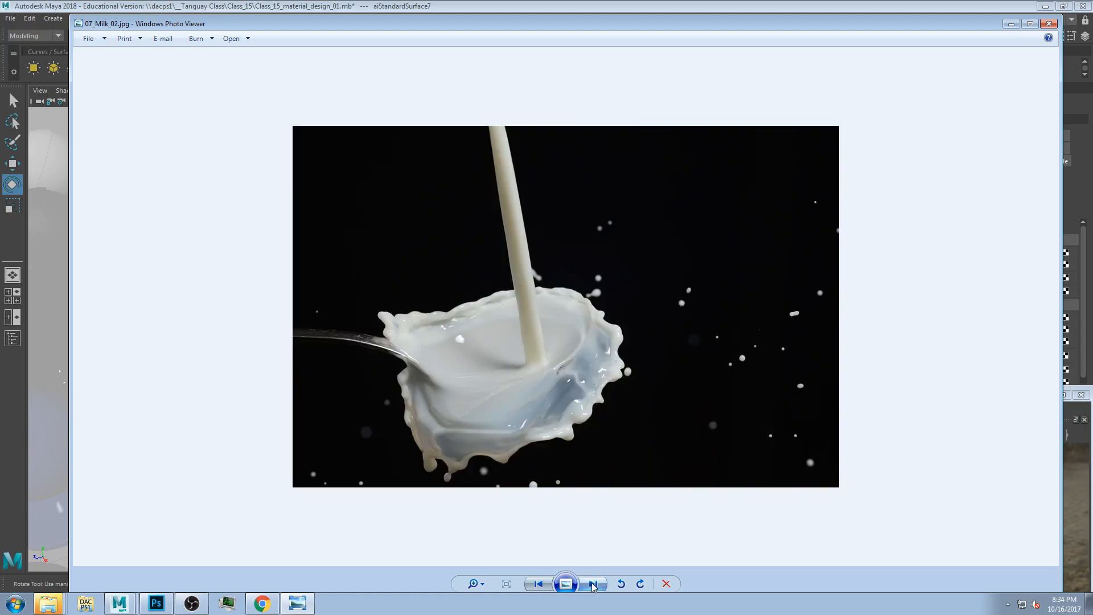
click(592, 585)
click(593, 585)
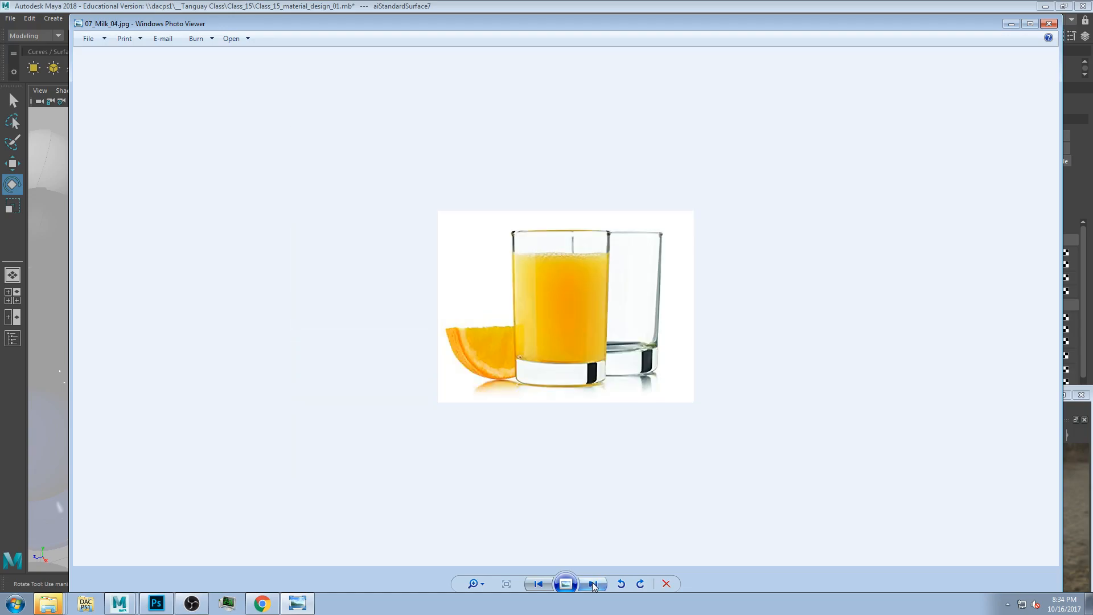
click(593, 585)
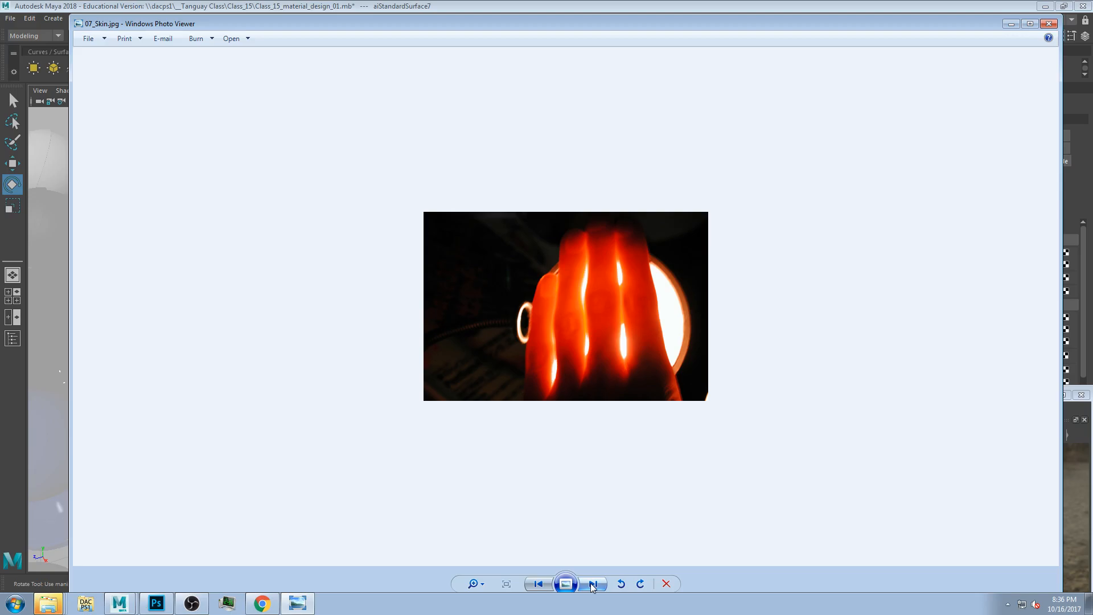
Step: Return to Maya, place the Hypershade beside the viewport and frame the milk shader ball
click(560, 7)
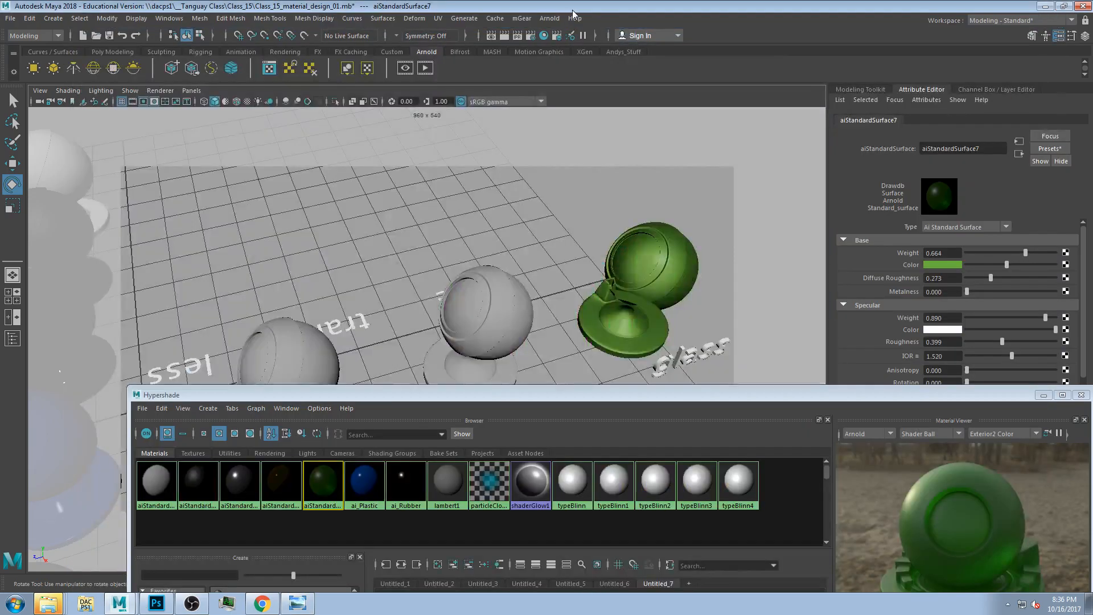
drag(1017, 395, 921, 135)
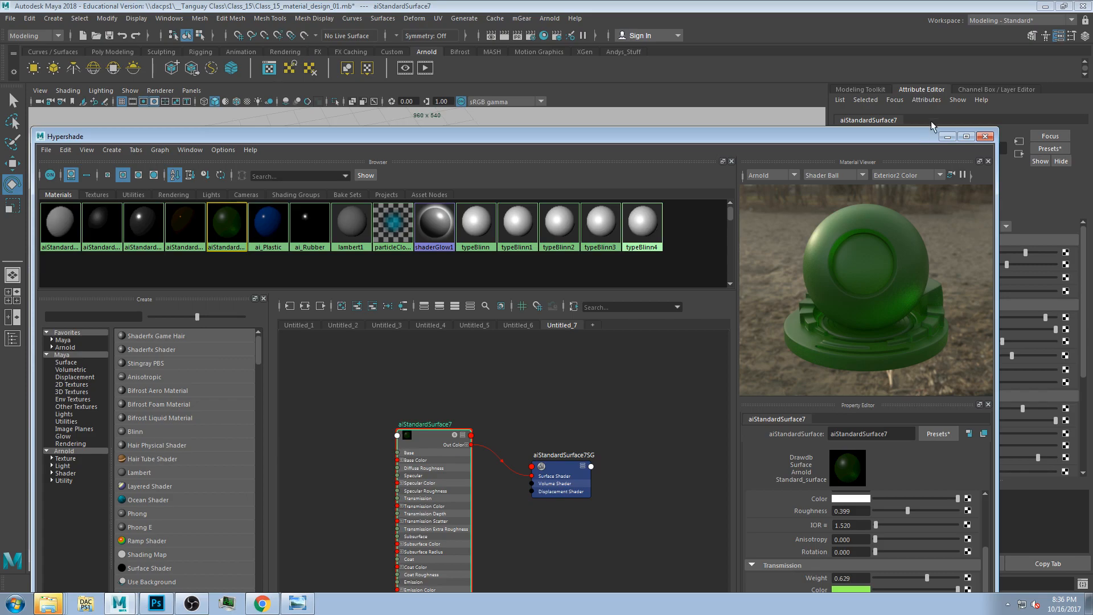
drag(917, 137, 373, 29)
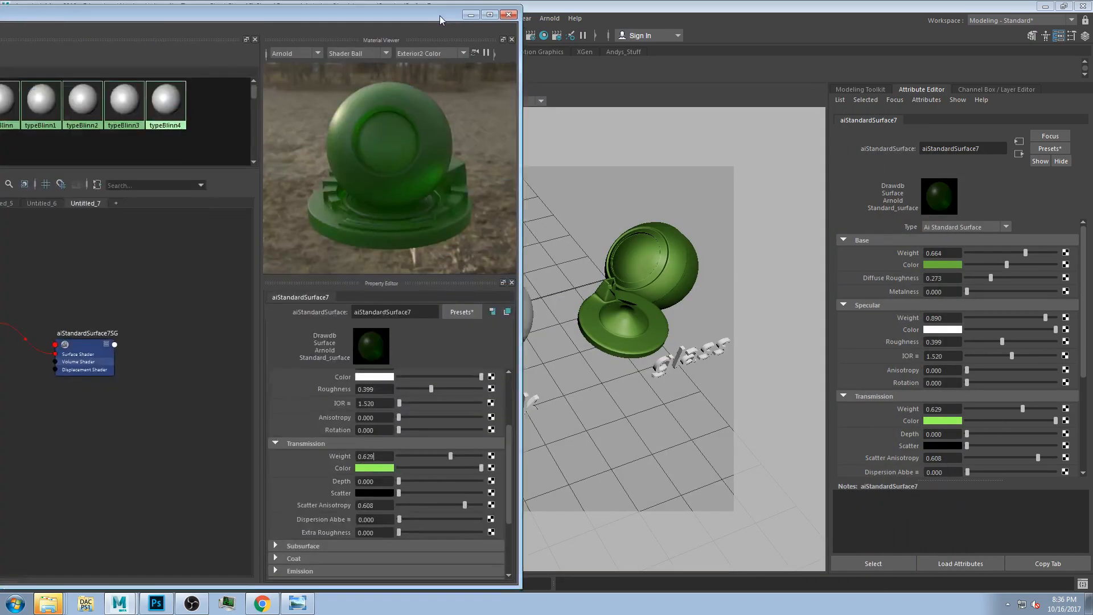
drag(439, 16, 426, 19)
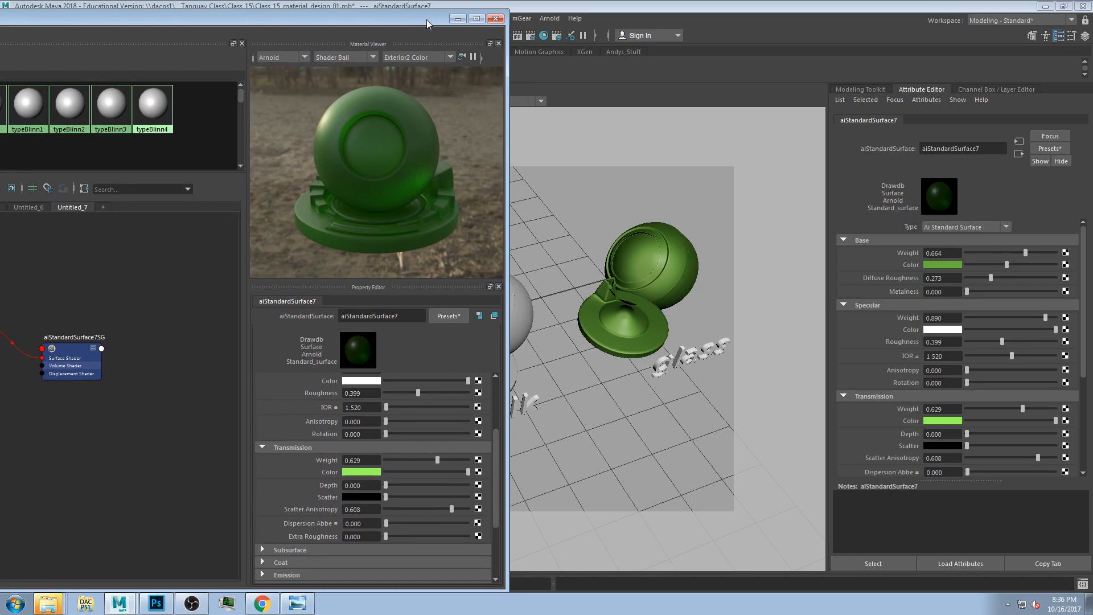
alt+drag(547, 285, 633, 339)
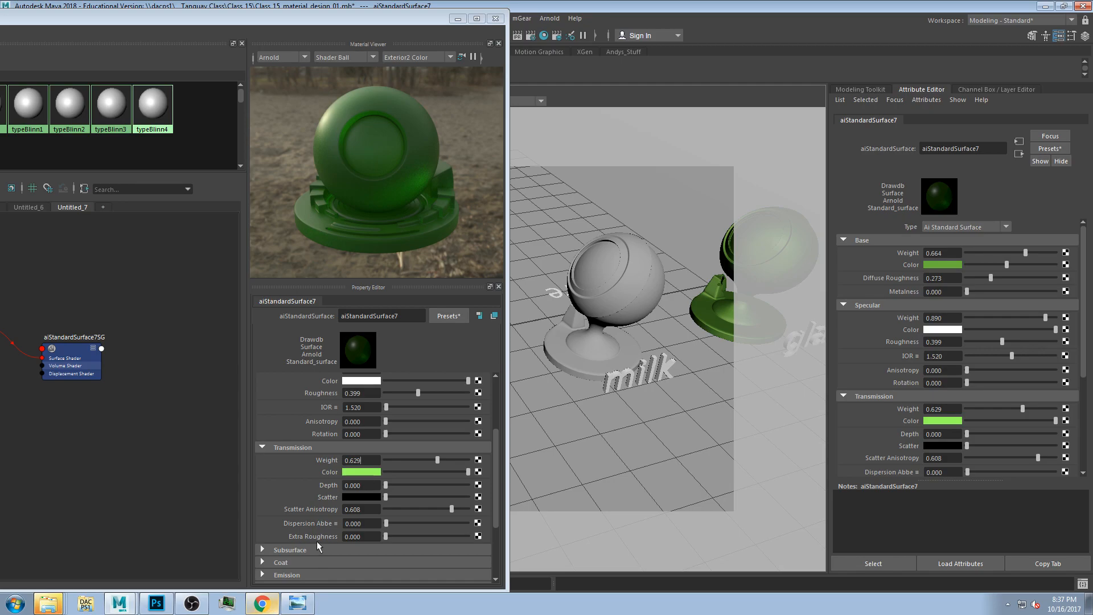
alt+middle_drag(671, 414, 685, 393)
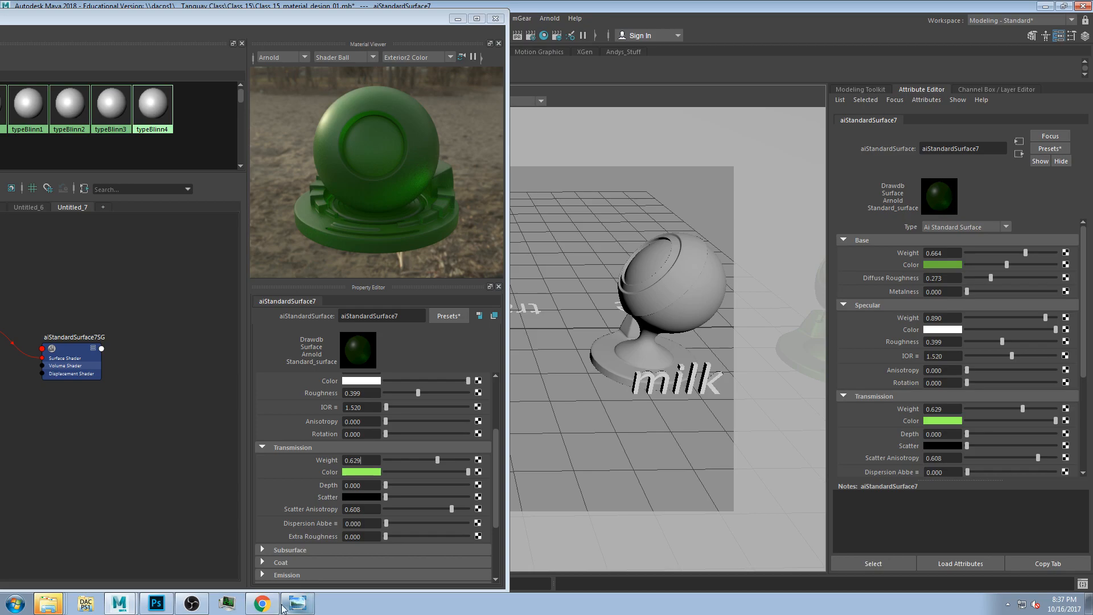
Step: Switch to Windows Photo Viewer and examine an enlarged view of the face and ear comparison in 07_Skin_02.gif
click(293, 605)
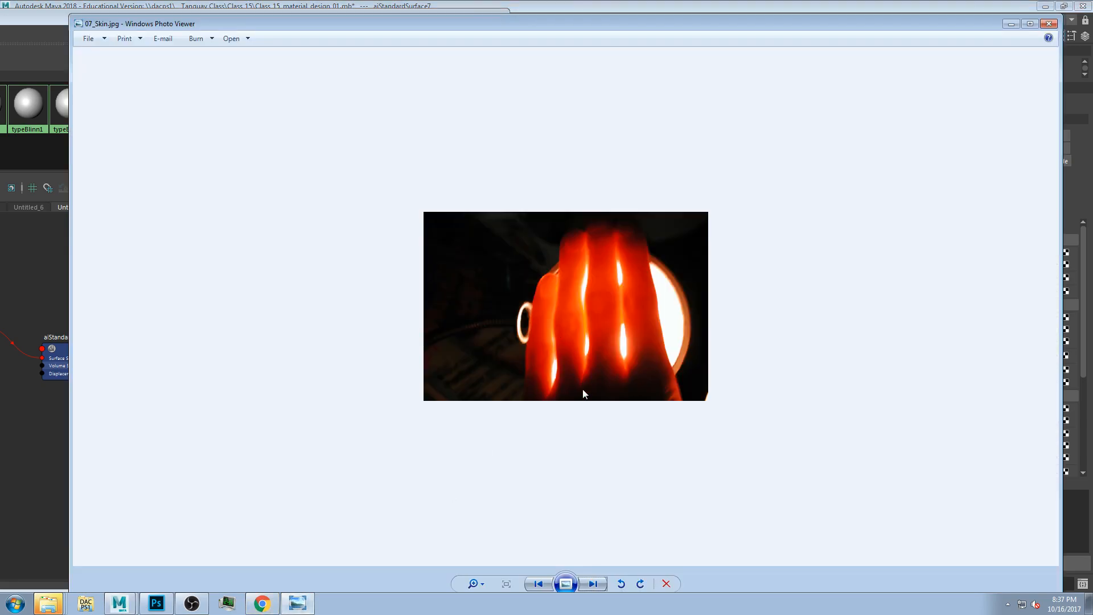
click(592, 582)
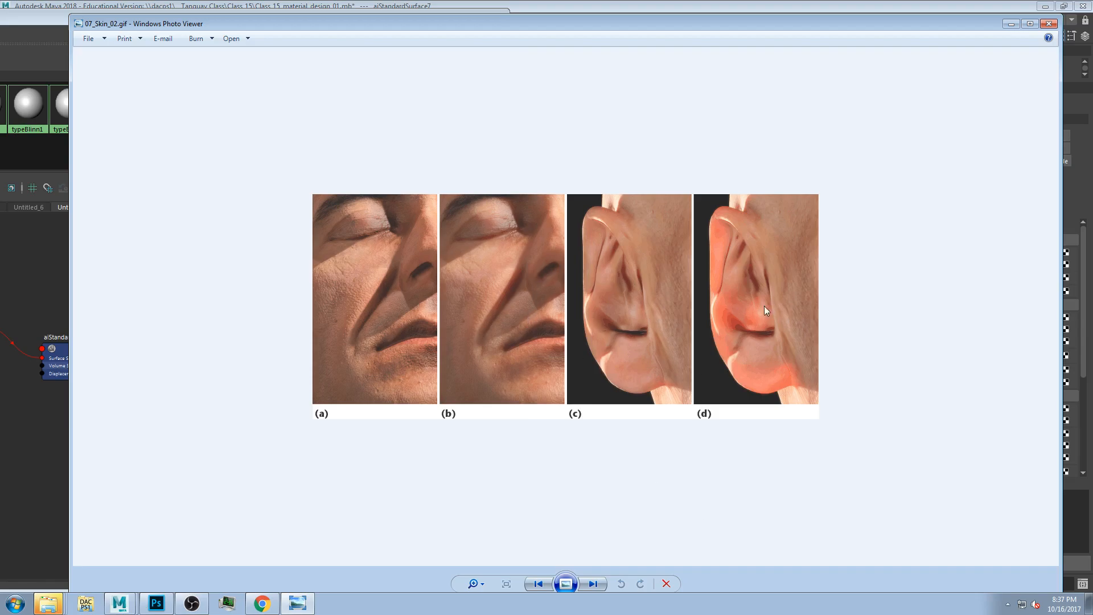
click(477, 584)
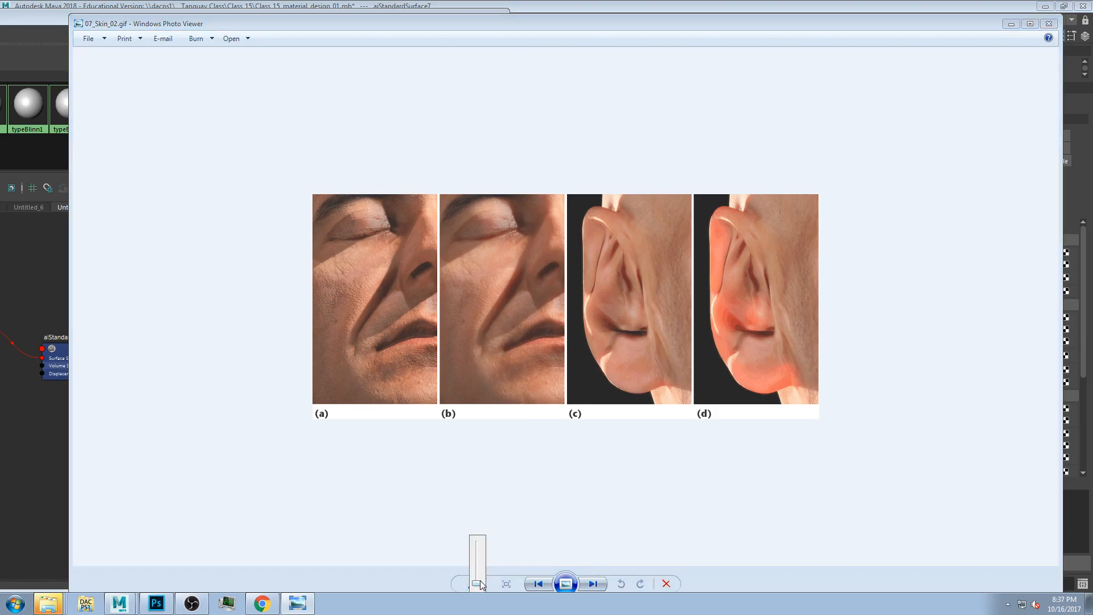
drag(481, 580, 484, 569)
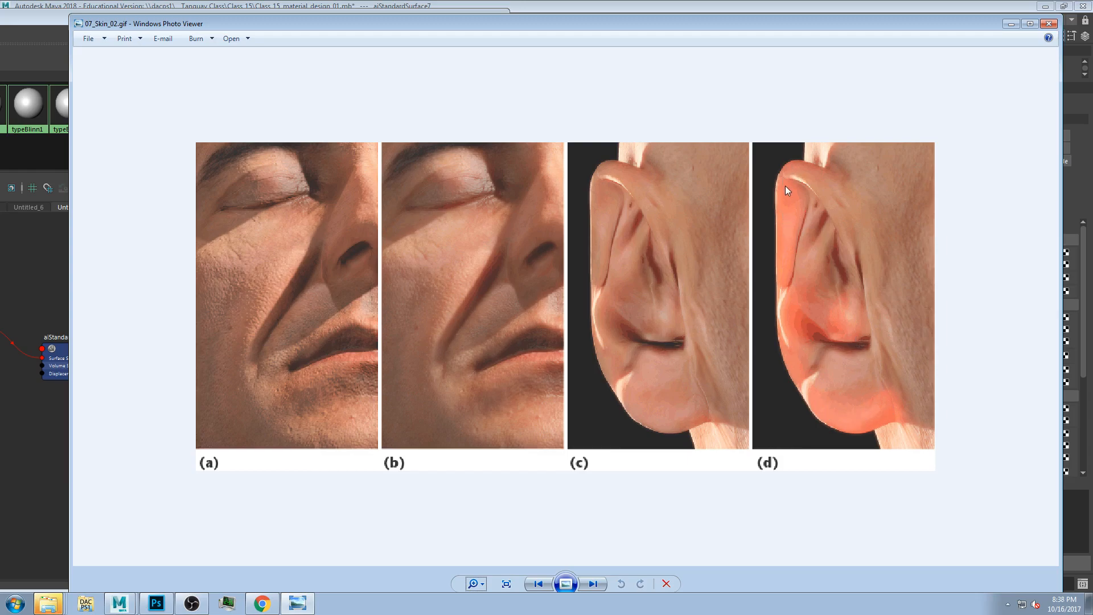
click(1011, 23)
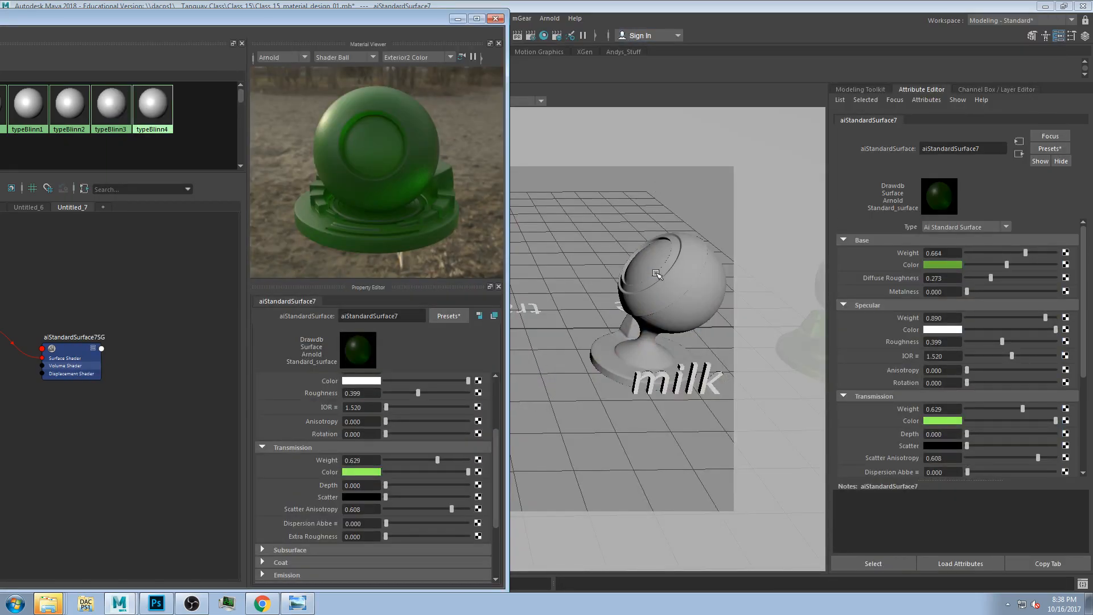
Step: Return to Maya, uncover the viewport to orbit around the shader balls, and bring the Hypershade back over it
drag(331, 7, 670, 82)
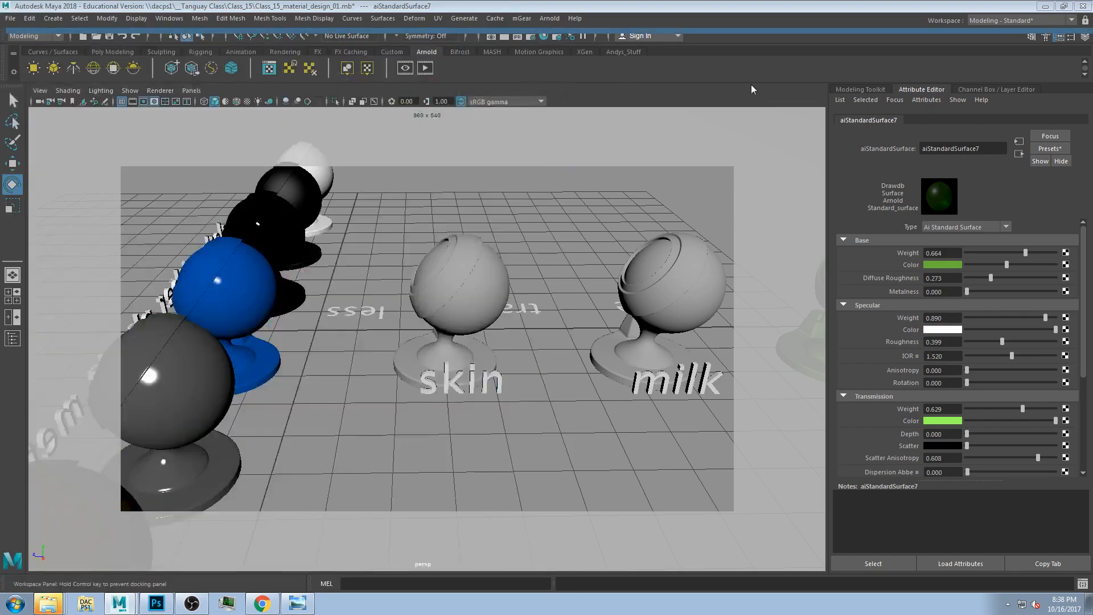
drag(832, 68, 840, 22)
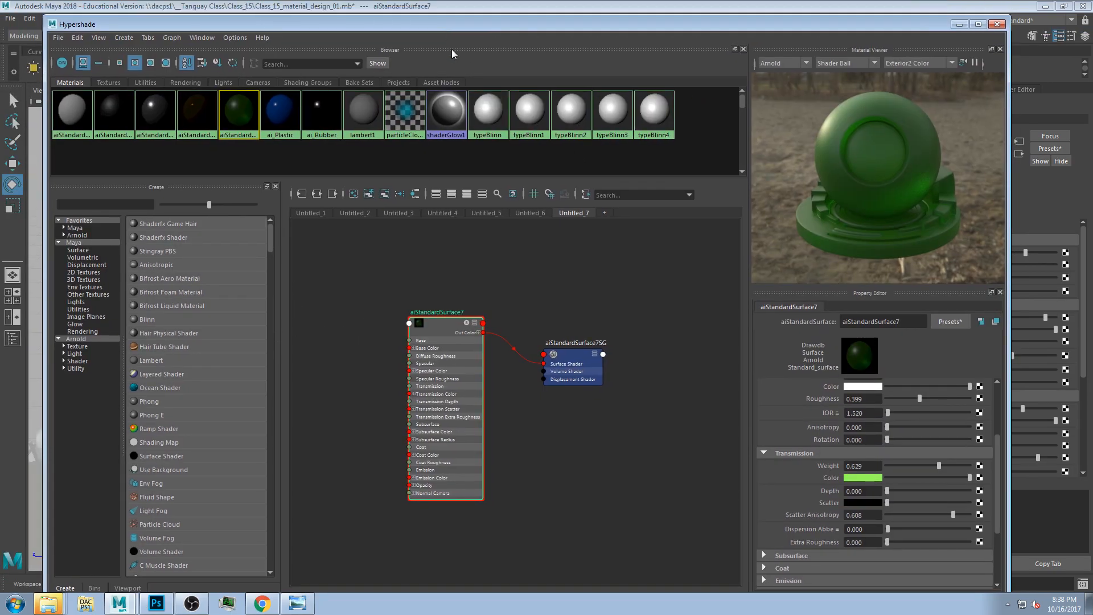
drag(448, 16, 451, 348)
alt+drag(342, 288, 529, 216)
alt+right_drag(529, 216, 548, 220)
alt+middle_drag(548, 219, 510, 308)
drag(453, 344, 528, 122)
Step: Find the ai_Plastic shader network in the Hypershade and load its attributes from the Base settings on
click(516, 313)
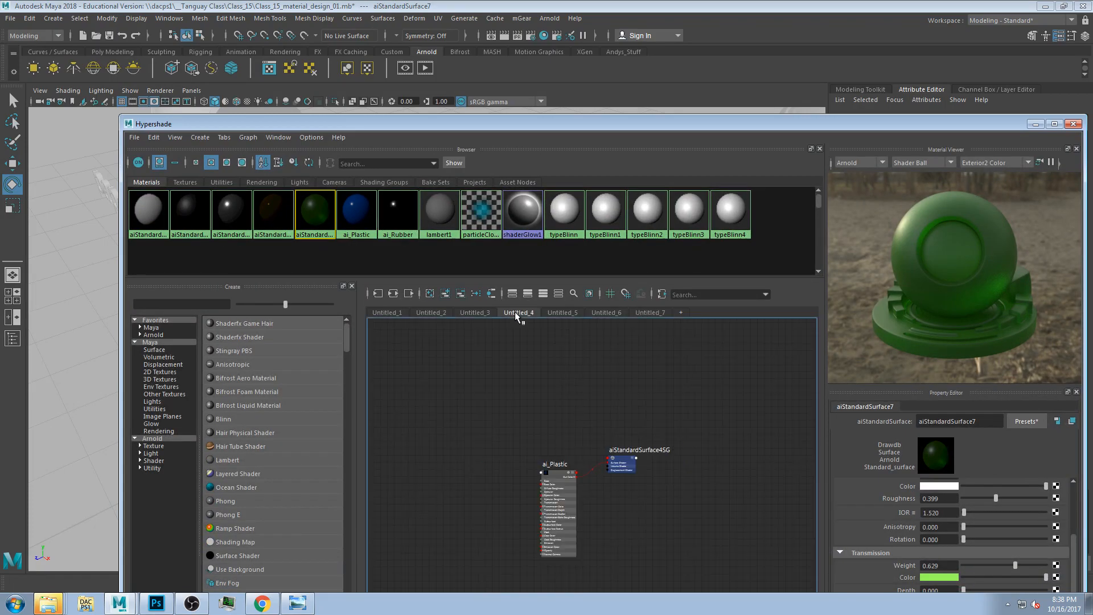
click(563, 312)
scroll(607, 429, up, 5)
click(566, 526)
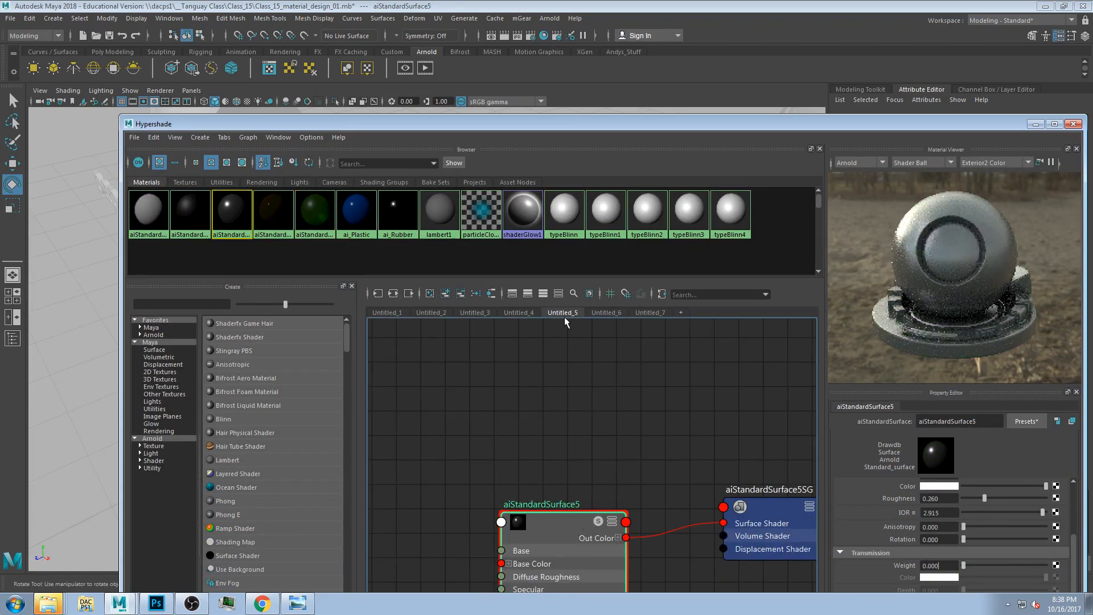
click(518, 312)
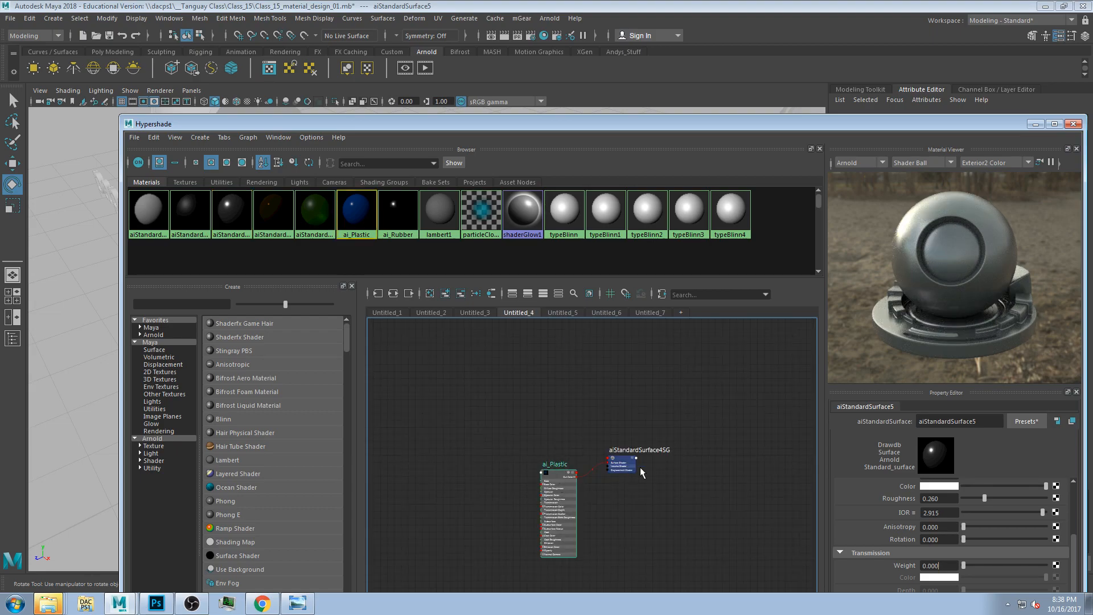
scroll(581, 455, up, 5)
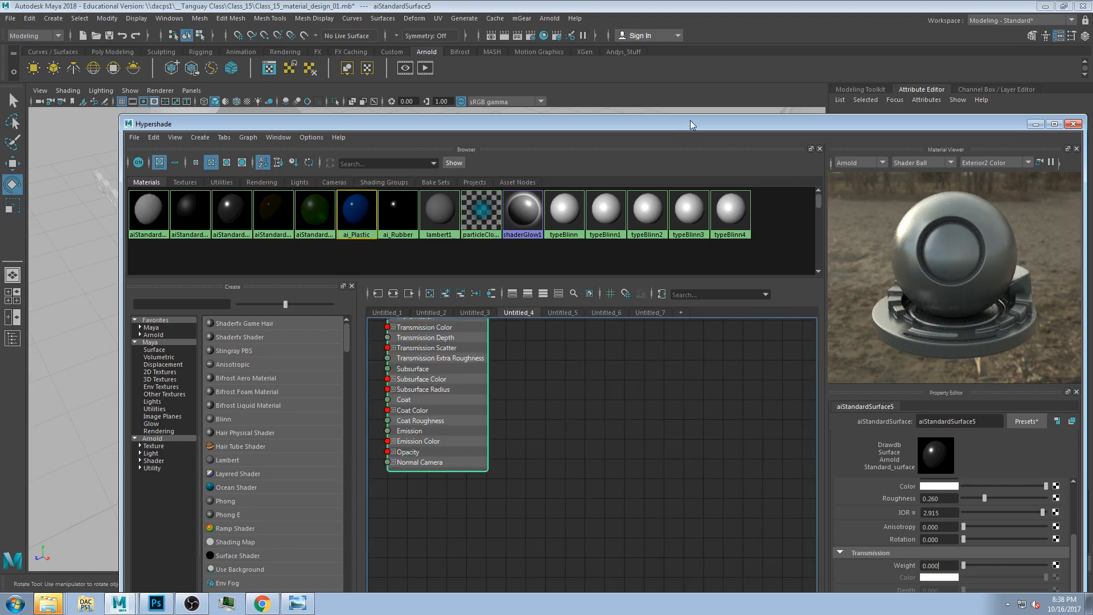
drag(692, 122, 566, 19)
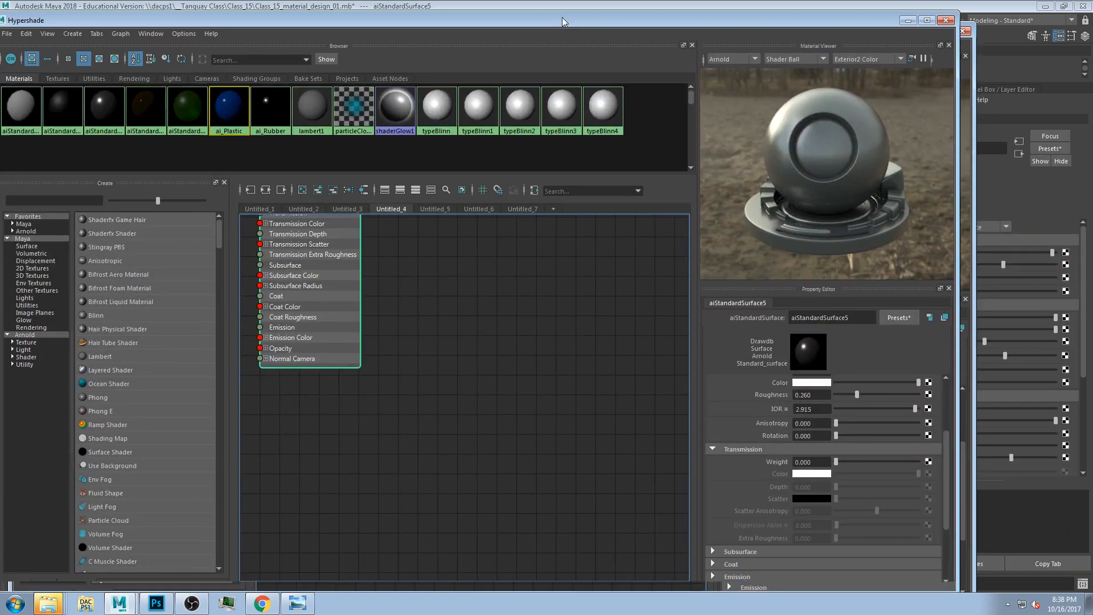
click(815, 462)
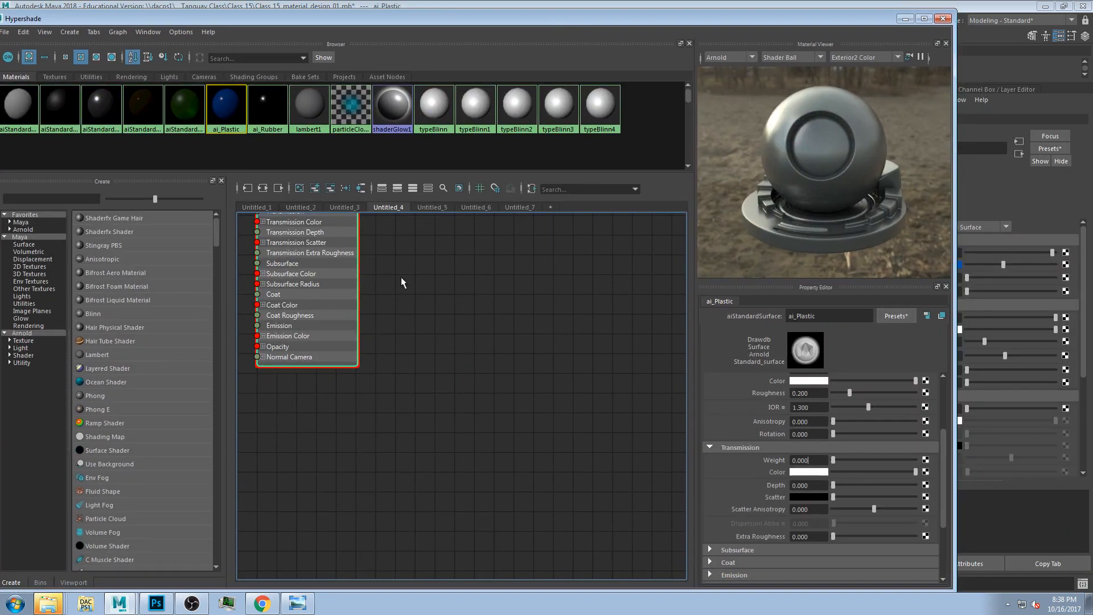
alt+middle_drag(408, 275, 443, 349)
alt+middle_drag(438, 284, 446, 335)
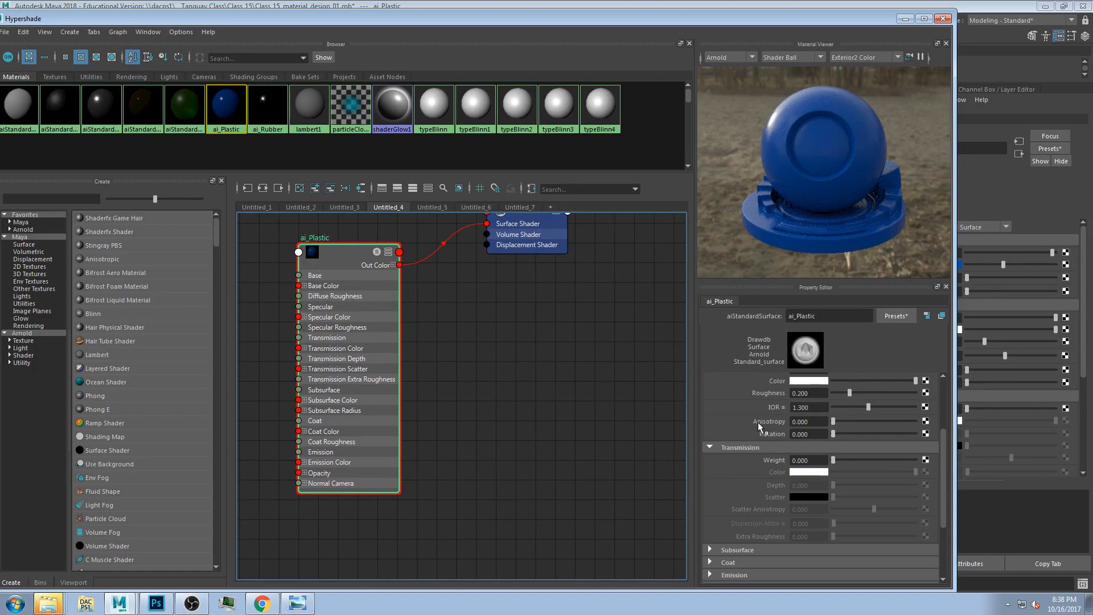
scroll(795, 408, up, 5)
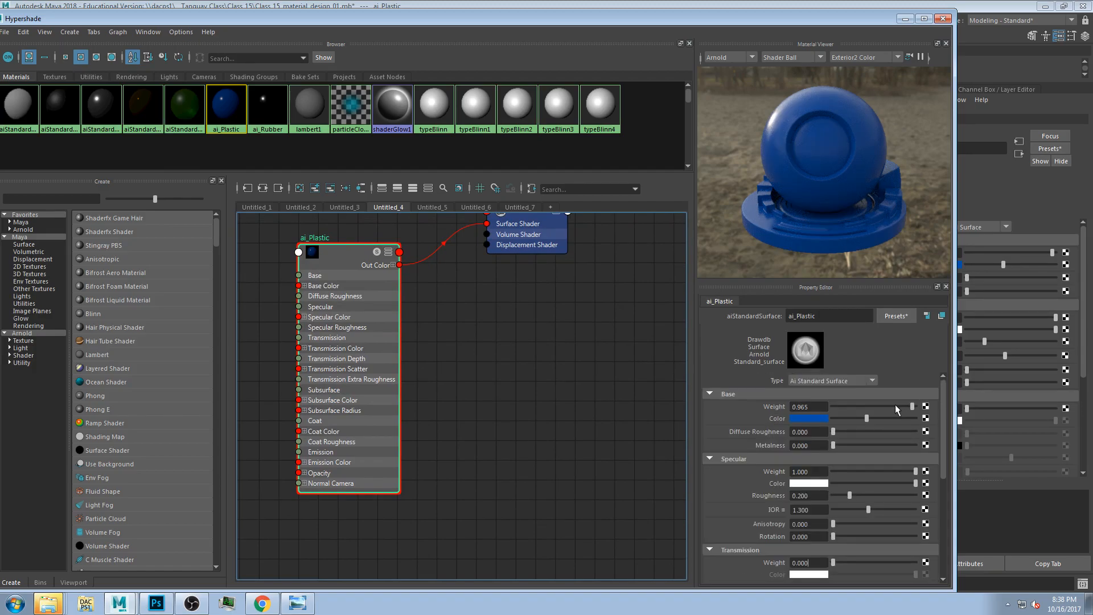
Step: Set ai_Plastic's Base Weight and Specular Weight to 0
click(814, 408)
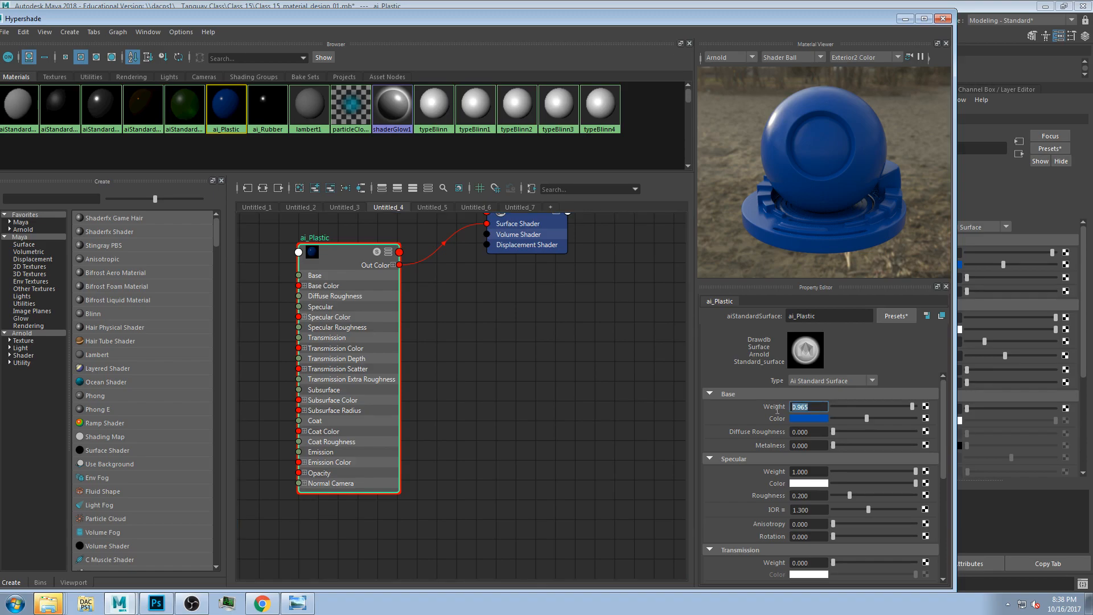
drag(912, 408, 789, 408)
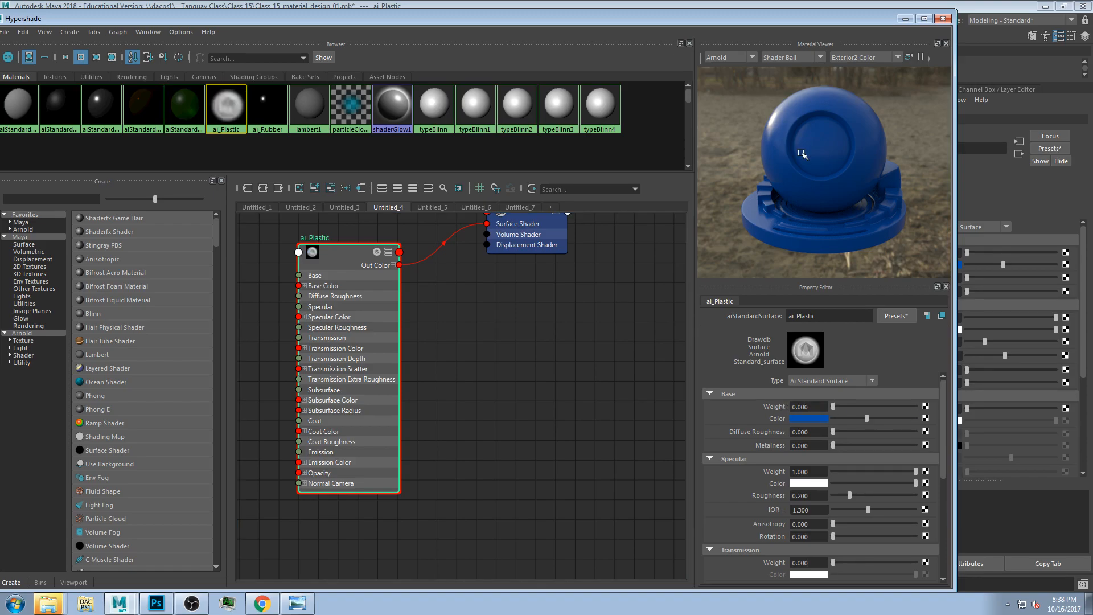
drag(880, 470, 825, 468)
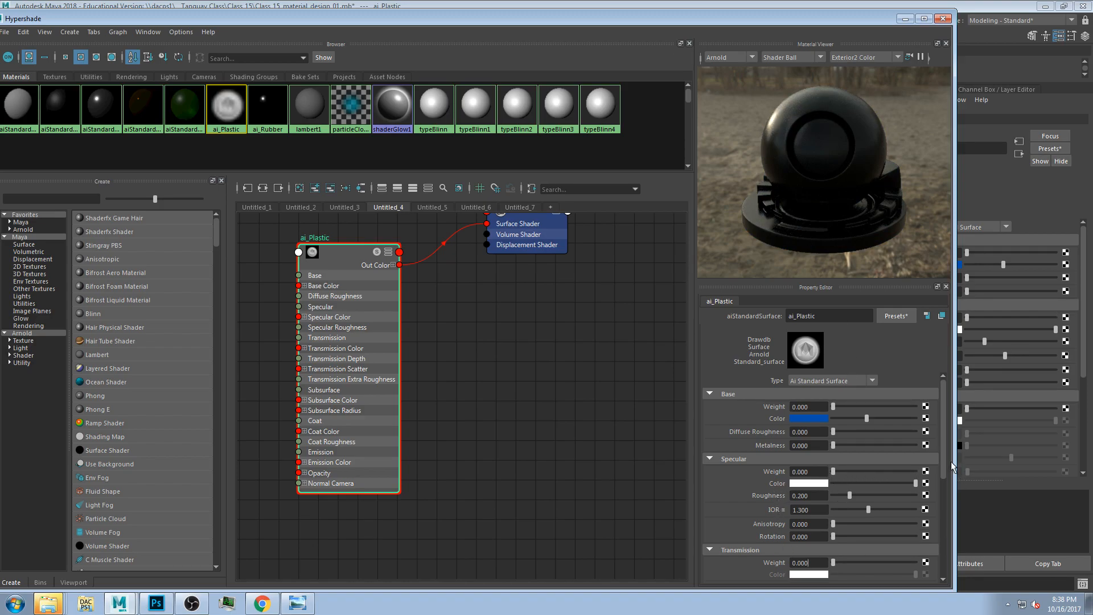
Step: Expand ai_Plastic's Subsurface settings and raise the Subsurface Weight to 0.923
scroll(945, 457, down, 5)
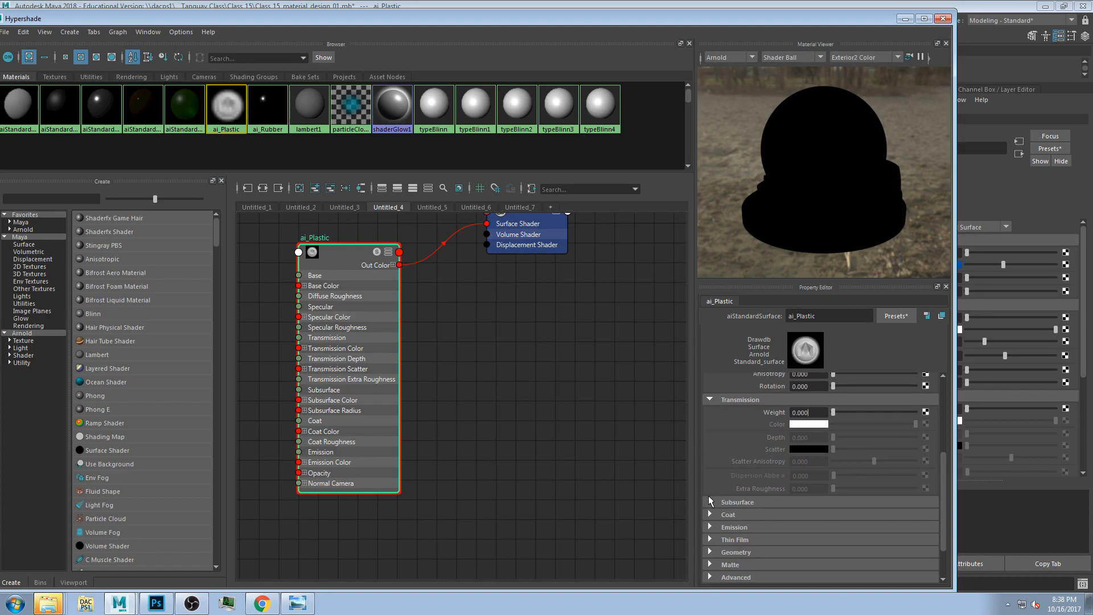
click(759, 504)
scroll(832, 509, down, 3)
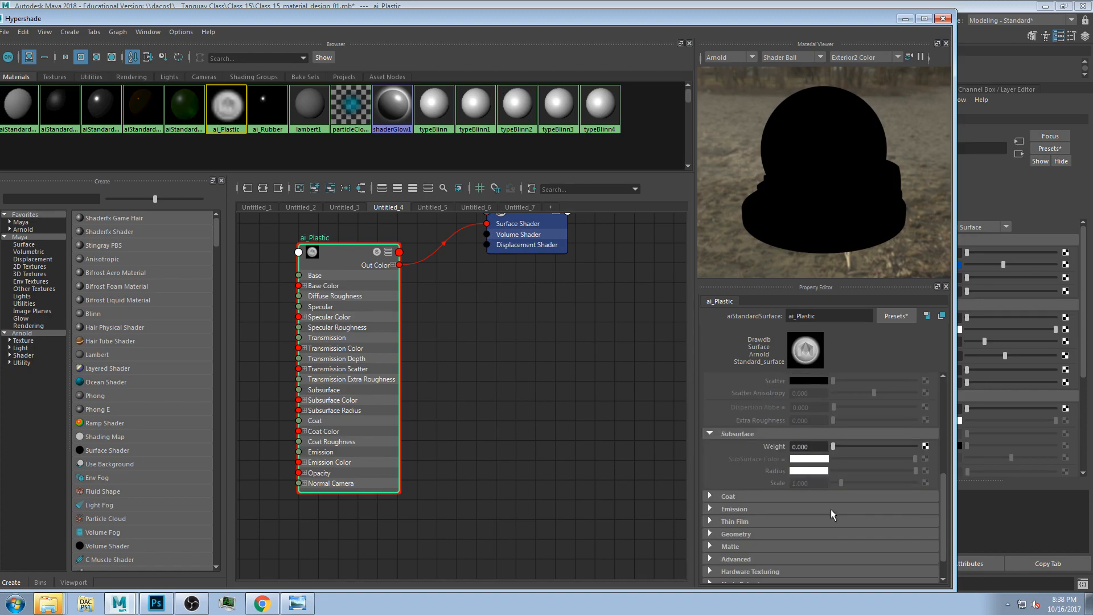
drag(832, 446, 909, 483)
scroll(925, 460, up, 1)
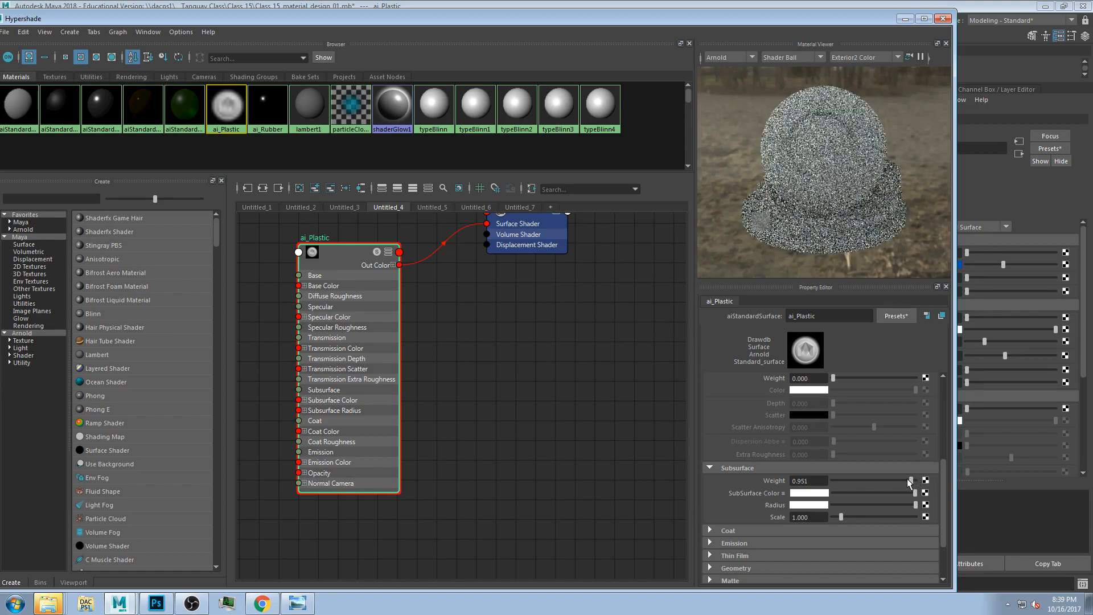
click(803, 493)
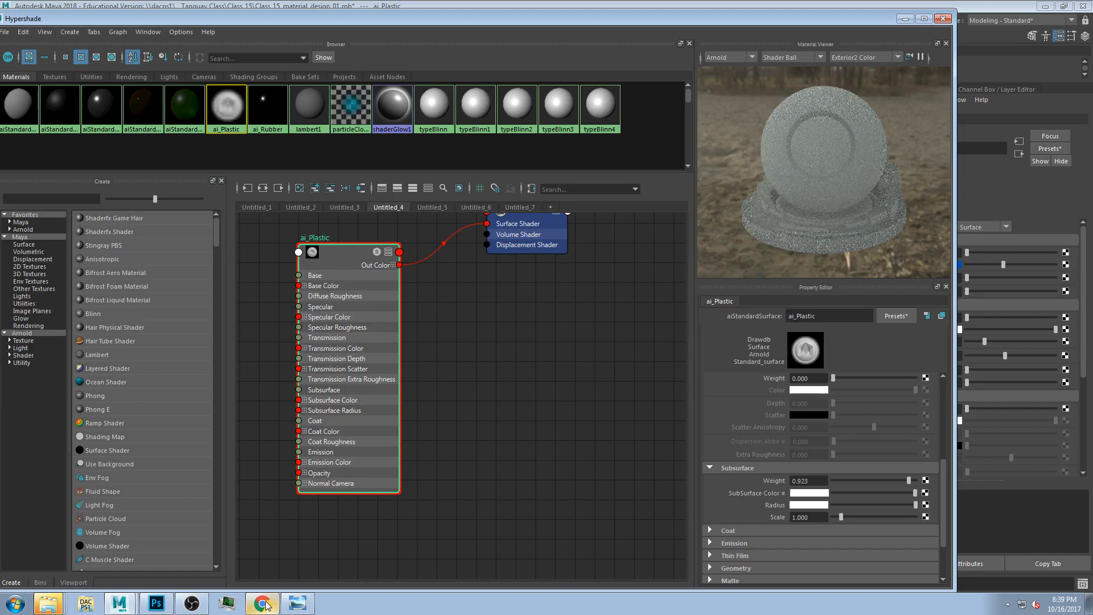
Step: Switch to Windows Photo Viewer and page back through the reference images to the plastic toy car, 04_Plastic_a_03.jpg
click(292, 605)
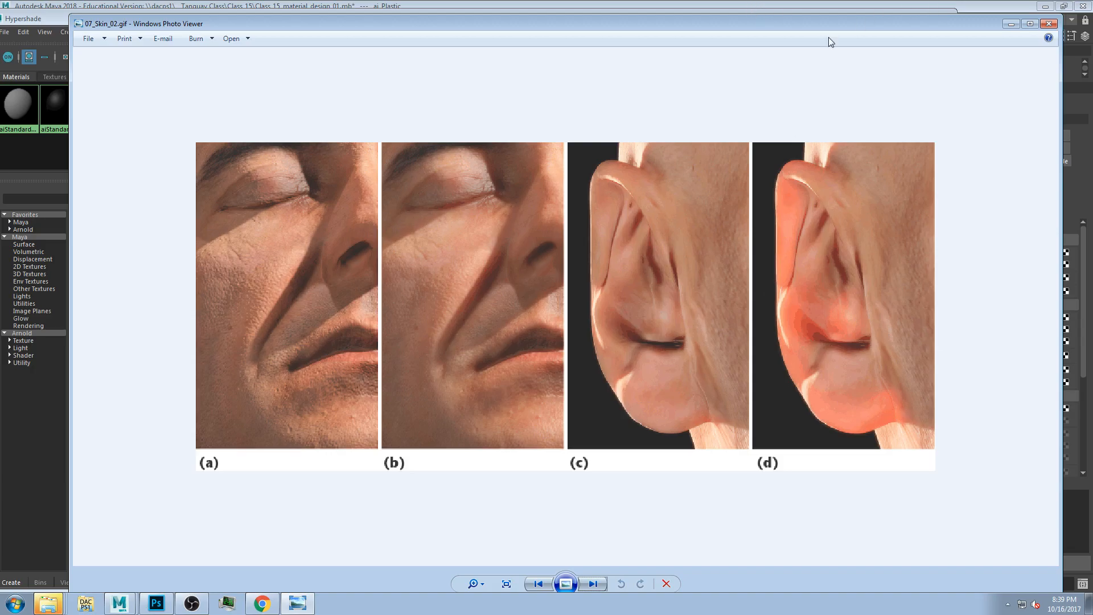
click(538, 584)
click(538, 584)
click(539, 584)
click(538, 583)
click(538, 584)
click(538, 584)
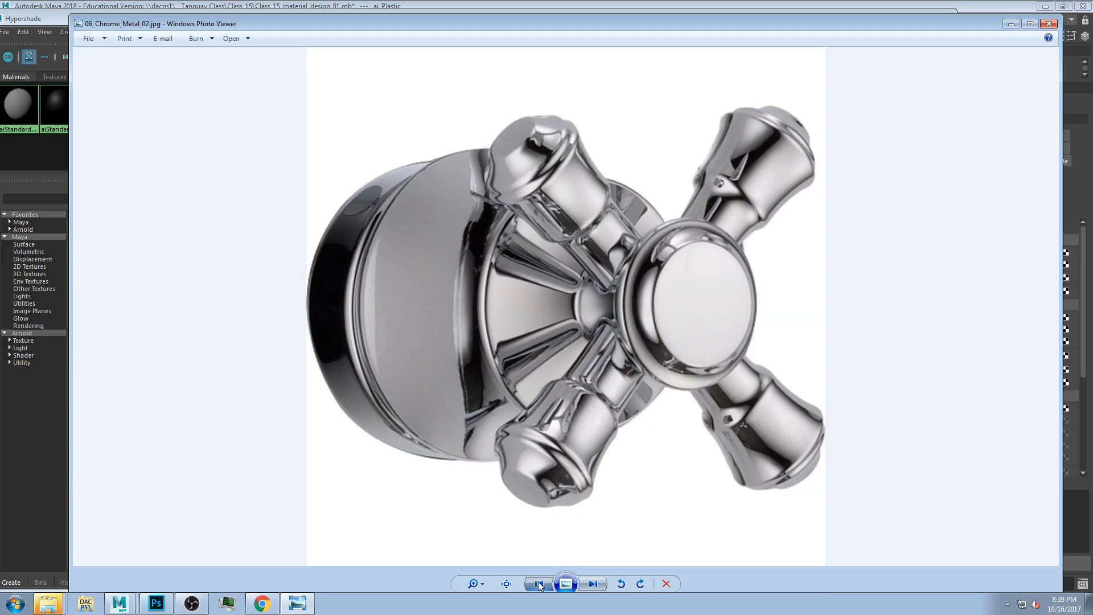
click(538, 584)
click(538, 584)
click(538, 584)
click(538, 583)
click(538, 584)
click(538, 584)
click(538, 584)
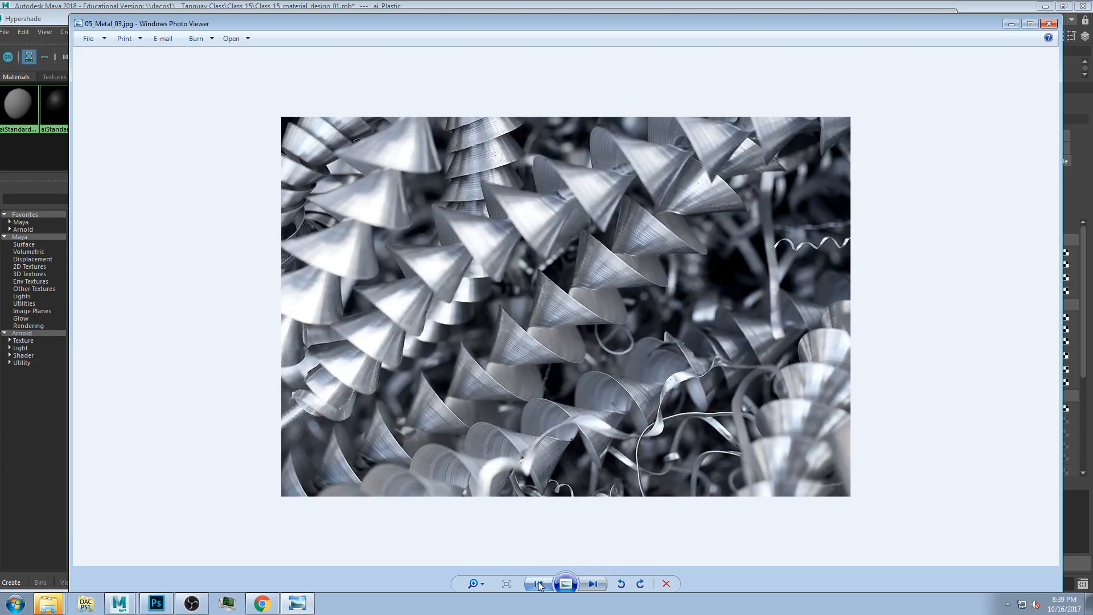
click(538, 584)
click(538, 584)
click(539, 584)
click(538, 583)
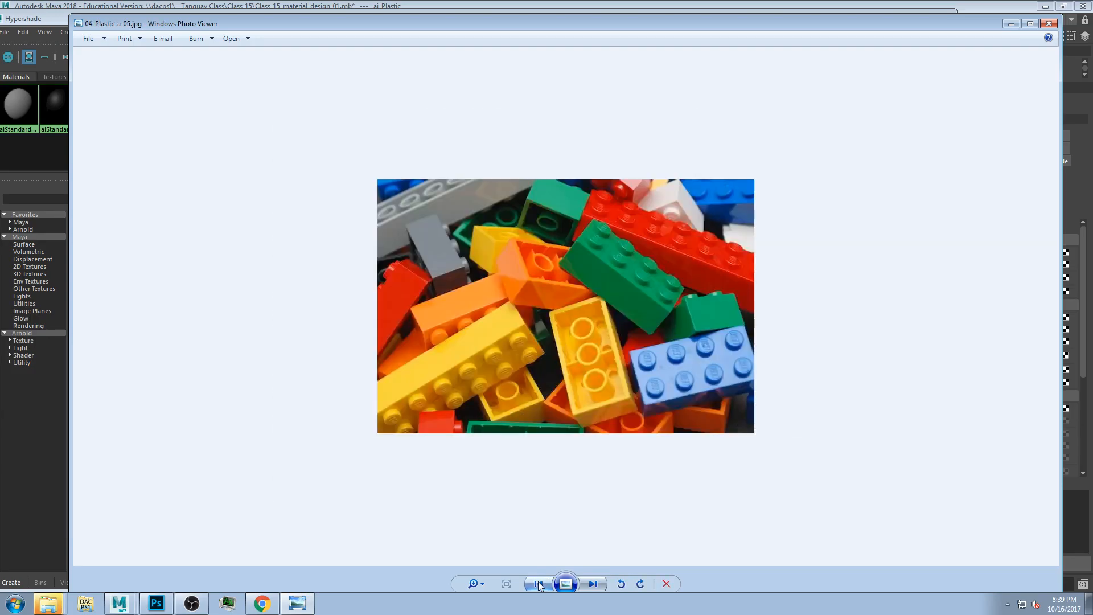
click(538, 584)
click(538, 583)
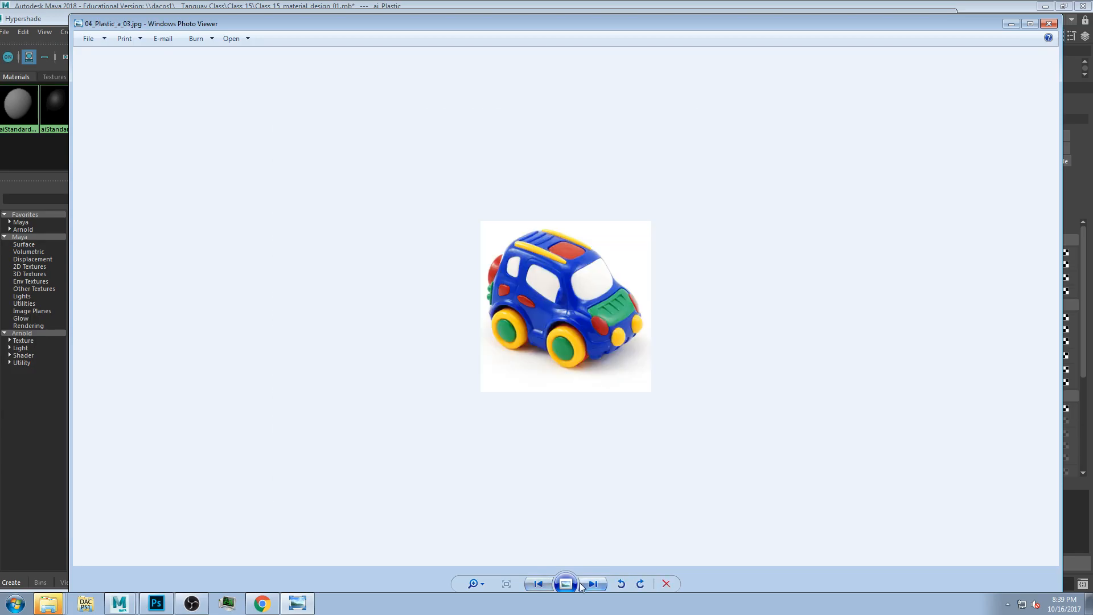
Step: Compare the plastic bottles, toy car and plastic egg references, enlarge the egg image, and return to Maya
click(589, 584)
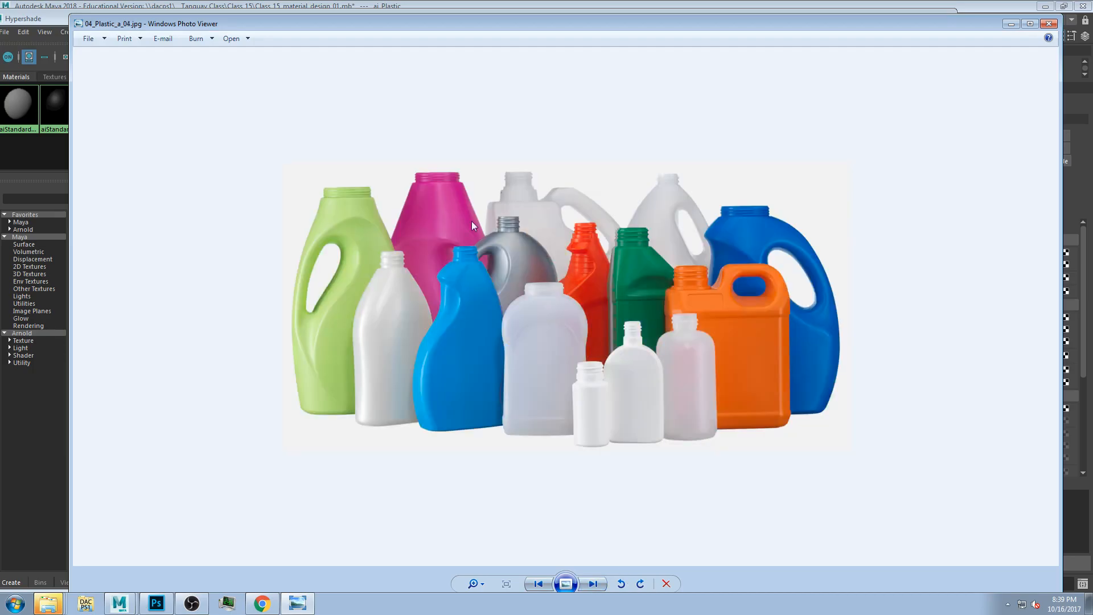
click(536, 586)
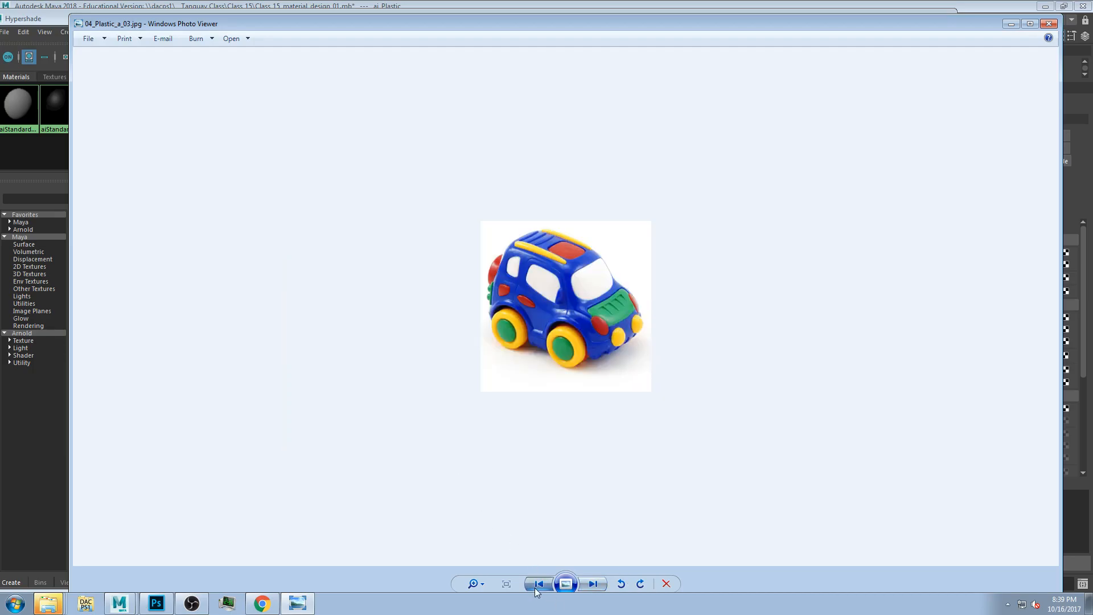
click(536, 587)
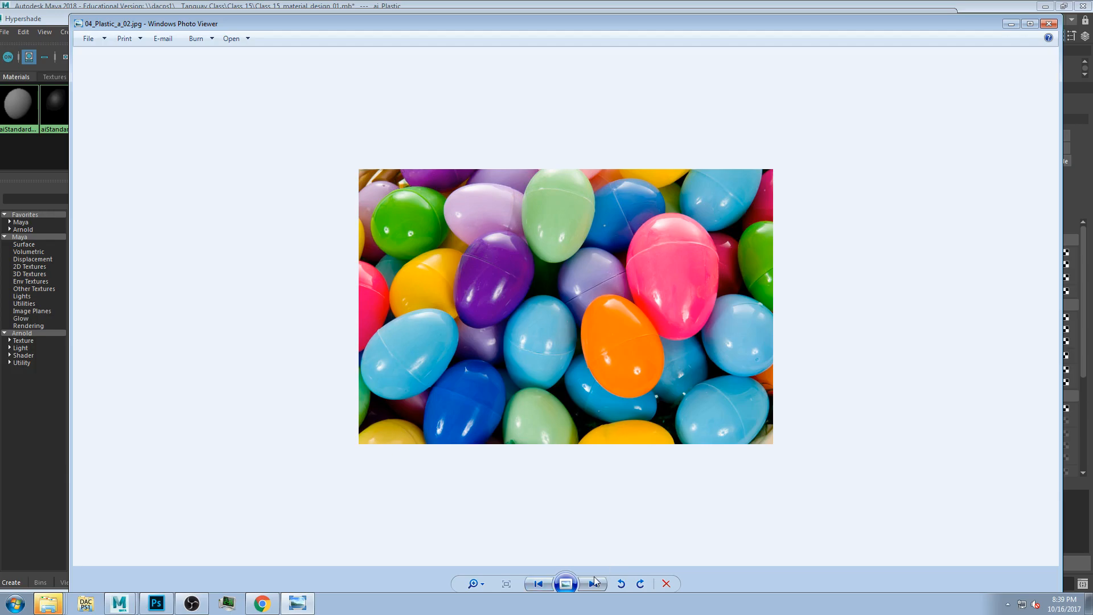
click(480, 585)
drag(480, 585, 481, 561)
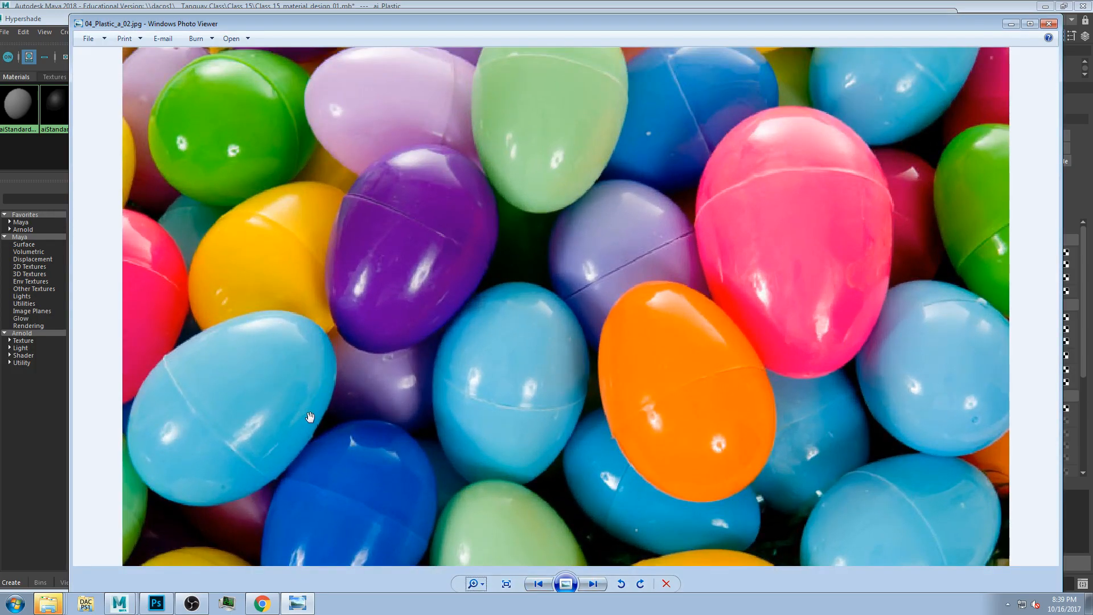
click(481, 6)
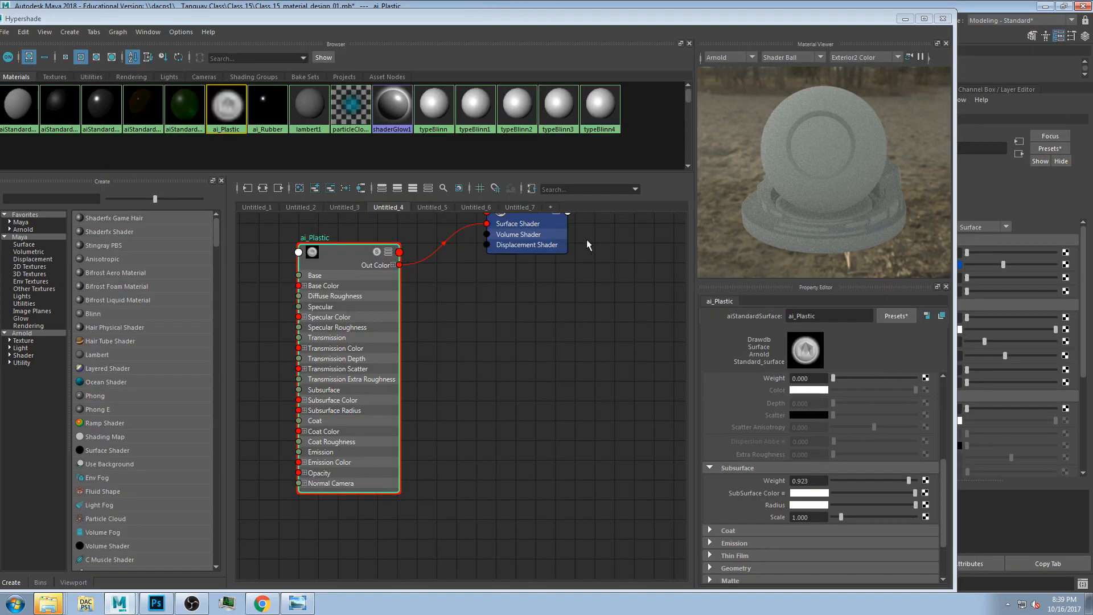
Step: Change ai_Plastic's SubSurface Color to a saturated blue
click(813, 503)
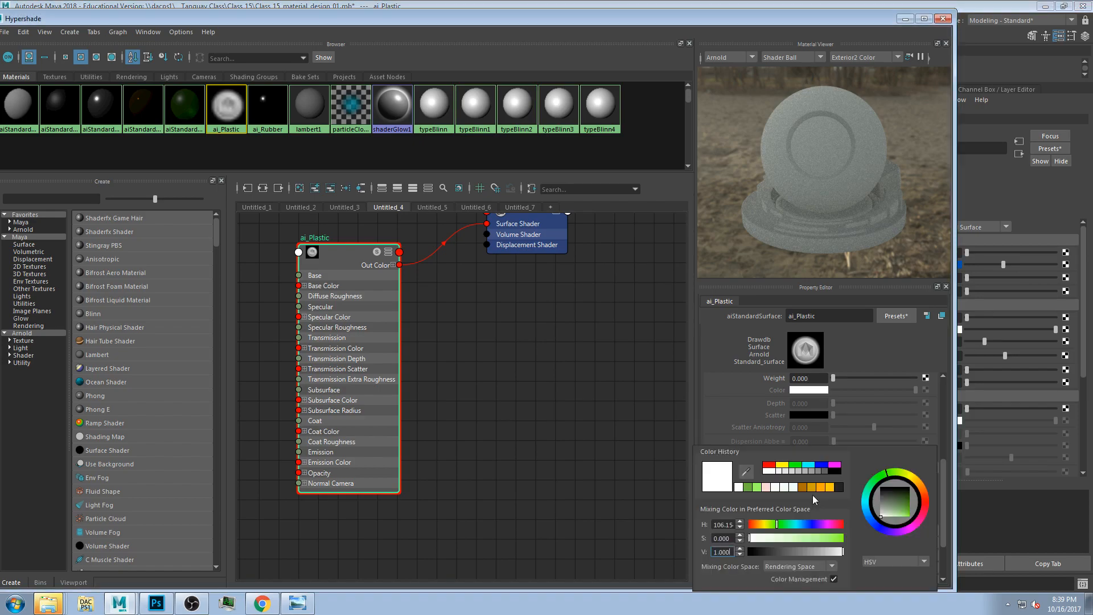
click(806, 525)
drag(816, 538, 832, 538)
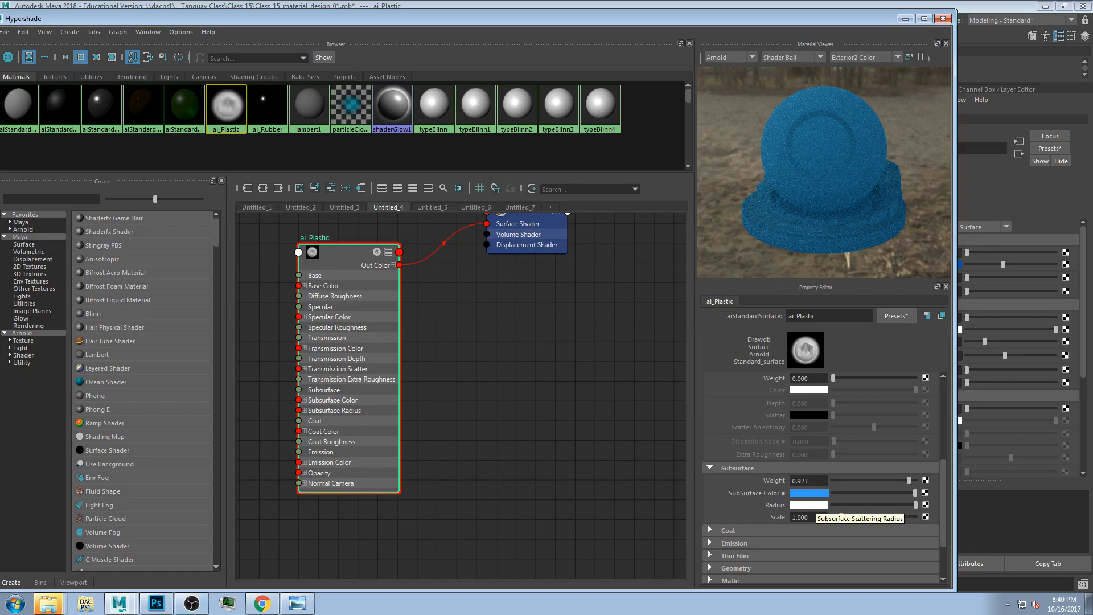
Step: Switch to Photoshop and sketch orange light rays entering the curved surface in Untitled-3, with wavy paths scattering and exiting beneath it
click(157, 604)
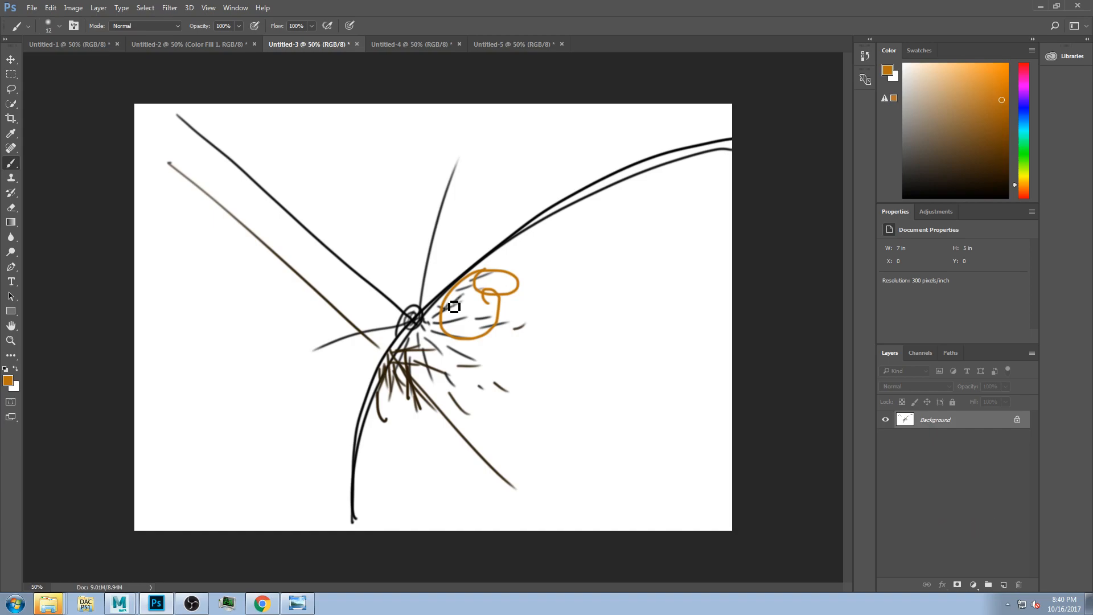
mouse_move(476, 119)
mouse_down()
mouse_move(571, 222)
mouse_move(544, 208)
mouse_move(597, 283)
mouse_up()
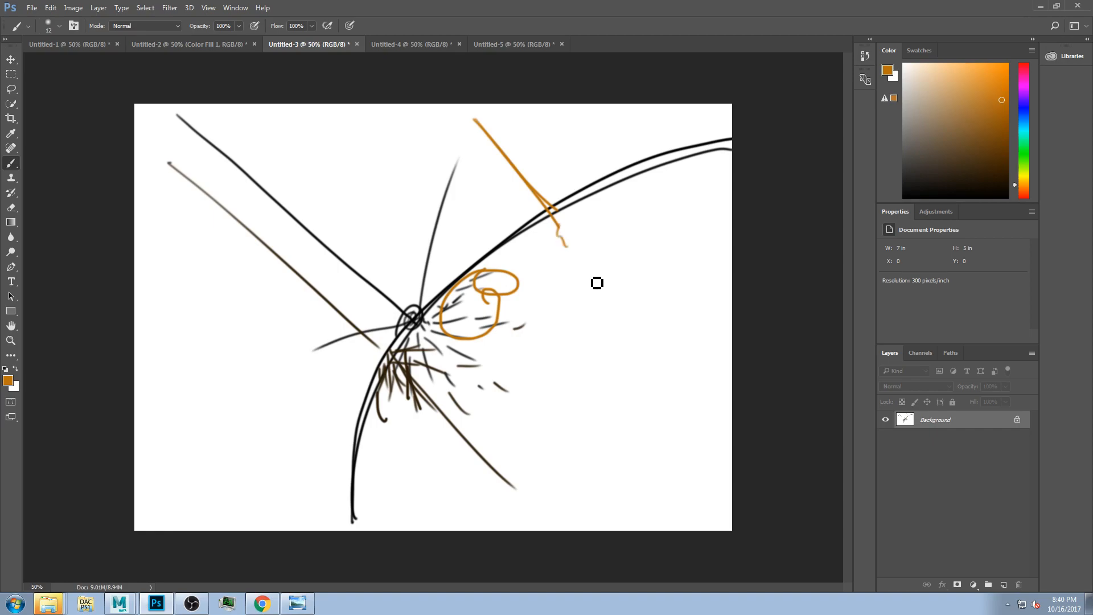
mouse_move(559, 223)
mouse_down()
mouse_move(587, 234)
mouse_move(600, 230)
mouse_move(580, 222)
mouse_move(603, 225)
mouse_up()
drag(564, 210, 579, 208)
mouse_move(442, 123)
mouse_down()
mouse_move(517, 224)
mouse_move(677, 396)
mouse_up()
drag(525, 245, 530, 292)
drag(552, 306, 574, 350)
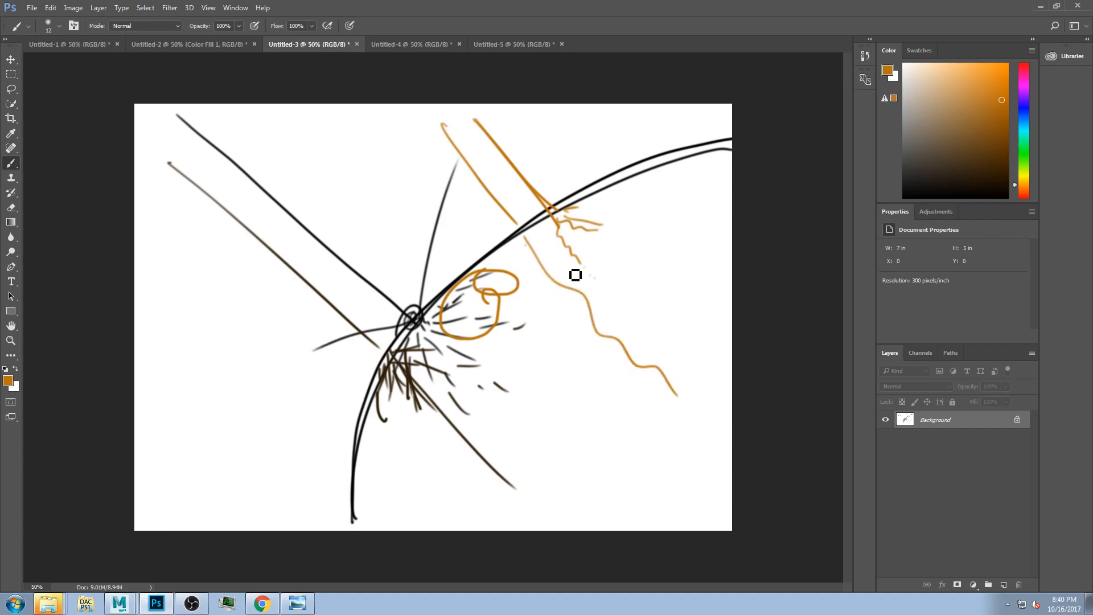
drag(540, 242, 618, 287)
drag(500, 312, 581, 298)
drag(647, 280, 680, 379)
drag(579, 334, 644, 396)
drag(722, 185, 538, 267)
mouse_move(176, 457)
mouse_down()
mouse_move(310, 454)
mouse_move(369, 437)
mouse_move(410, 439)
mouse_move(412, 449)
mouse_up()
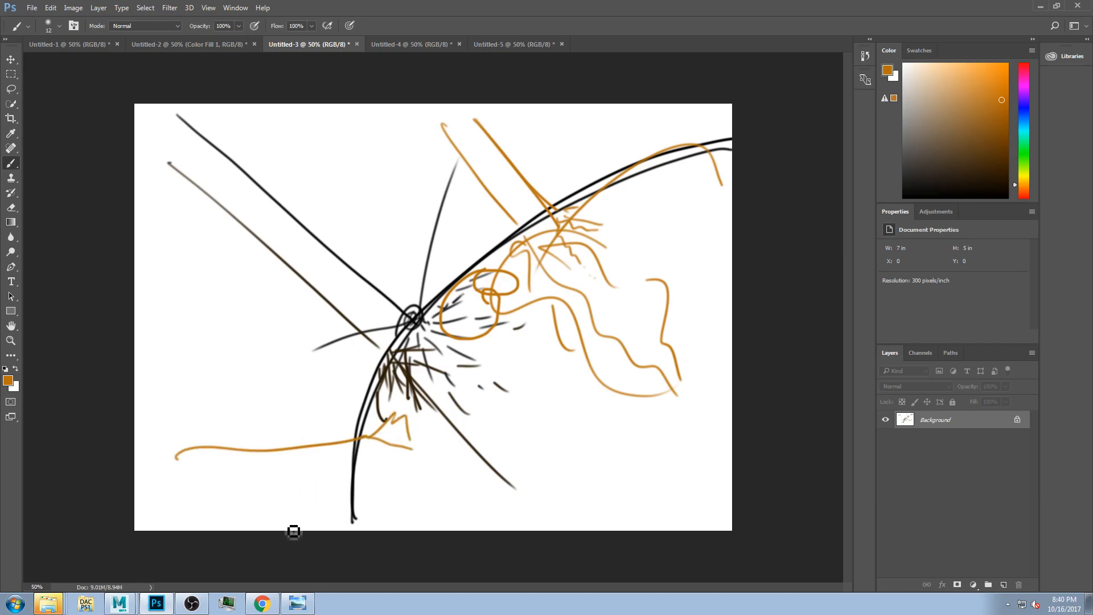
Step: Review the plastic egg reference 04_Plastic_a_02.jpg in Windows Photo Viewer and return to the Photoshop sketch
click(298, 603)
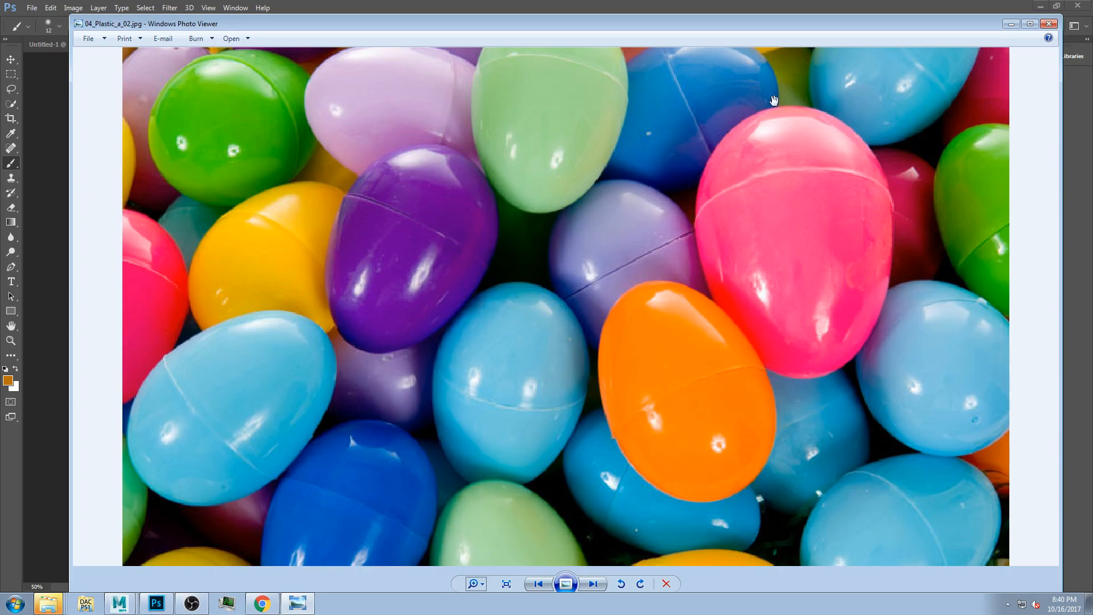
drag(690, 21, 614, 17)
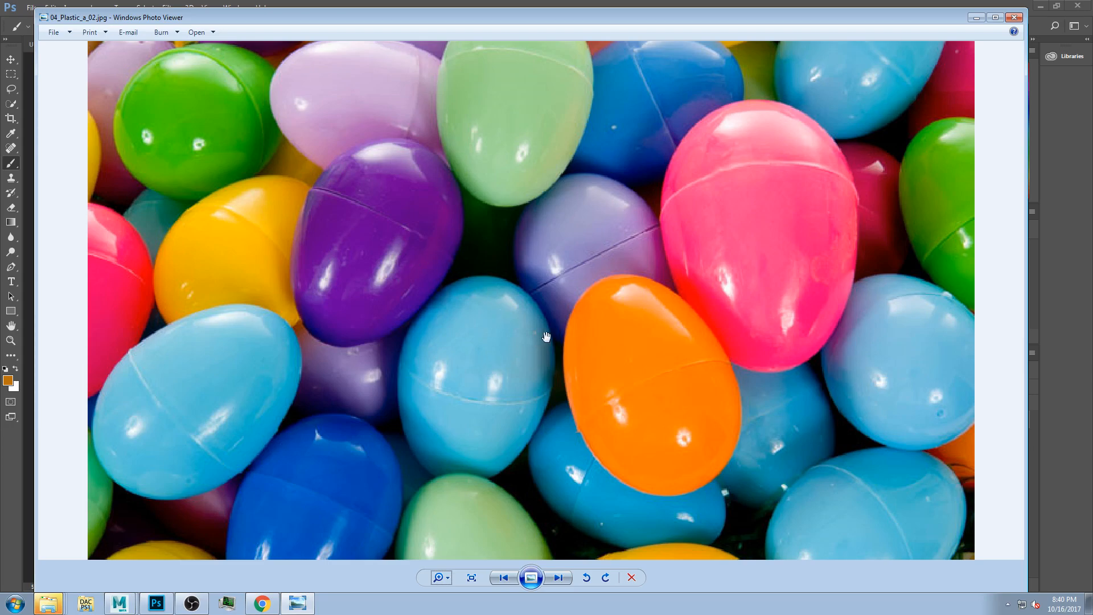
drag(629, 8, 632, 18)
click(637, 6)
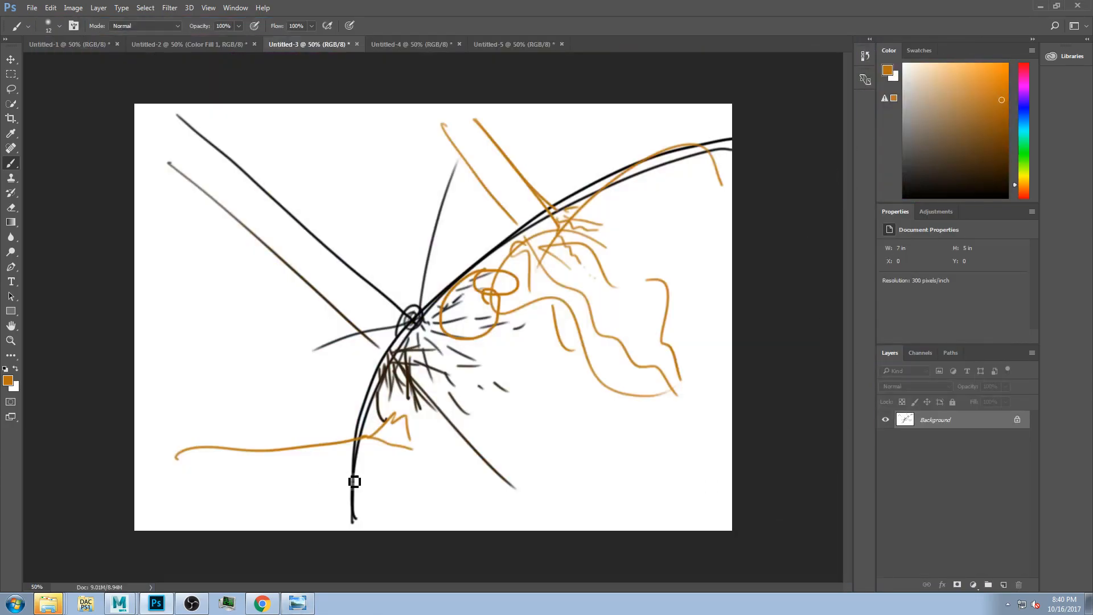
Step: Circle the orange ray's entry point on the curved surface and switch back to Maya's Hypershade
mouse_move(558, 196)
mouse_down()
mouse_move(556, 264)
mouse_move(615, 214)
mouse_up()
drag(573, 251, 568, 249)
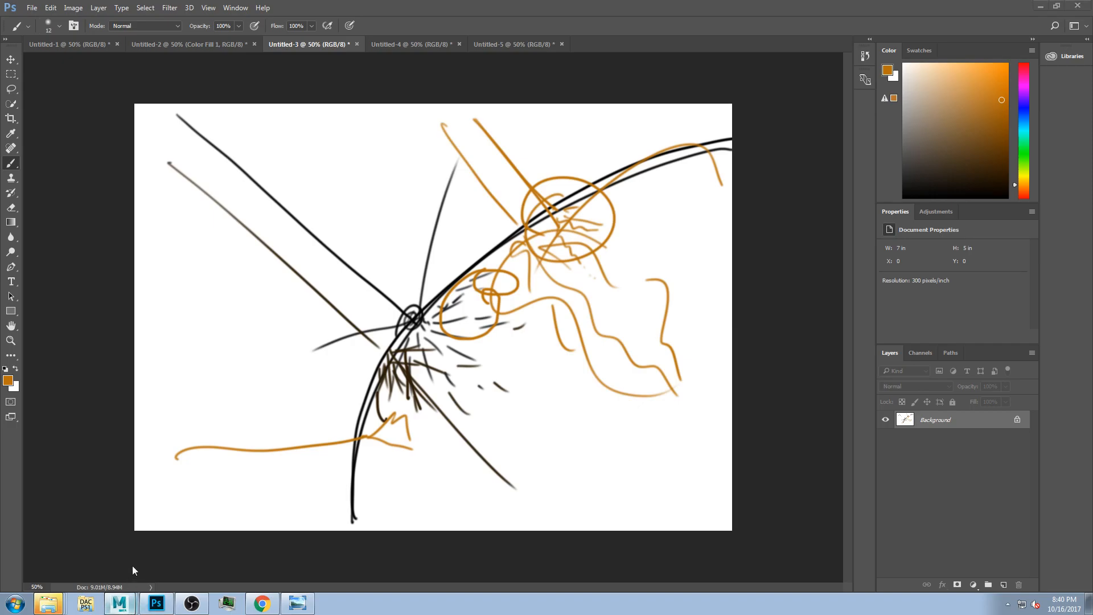
key(alt+Tab)
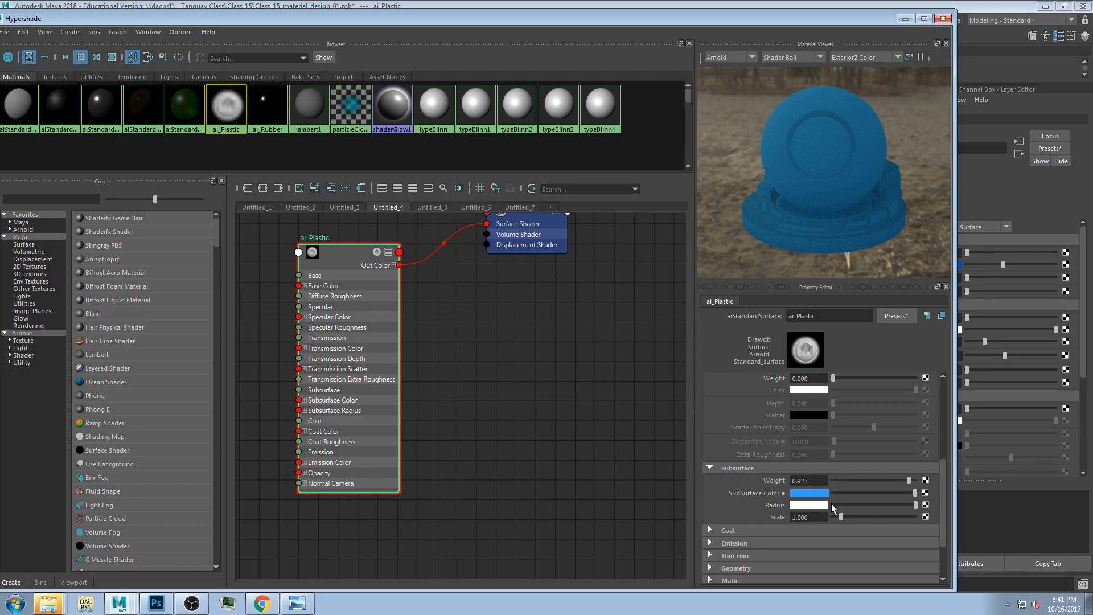
Step: Try a Subsurface Scale of 0.05 on ai_Plastic and set it back to 1
key(Tab)
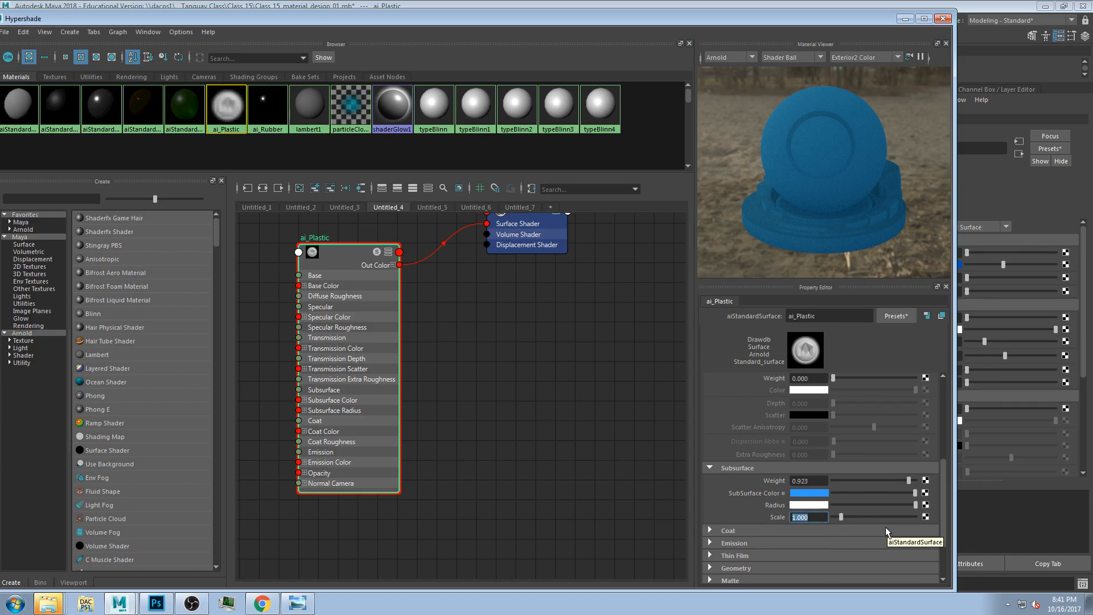
text(.05)
key(Return)
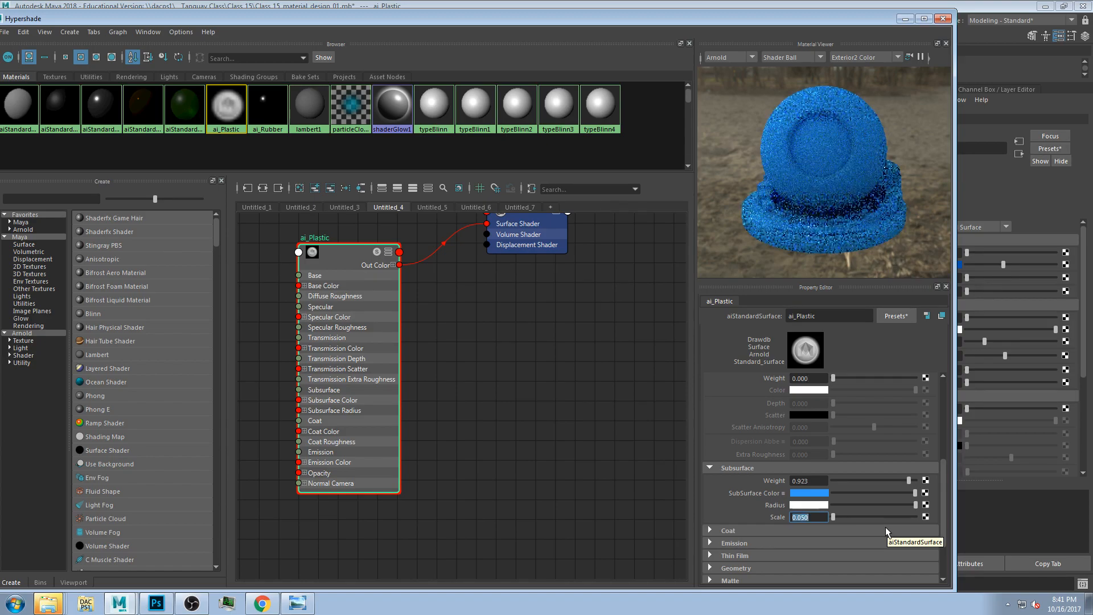
click(798, 518)
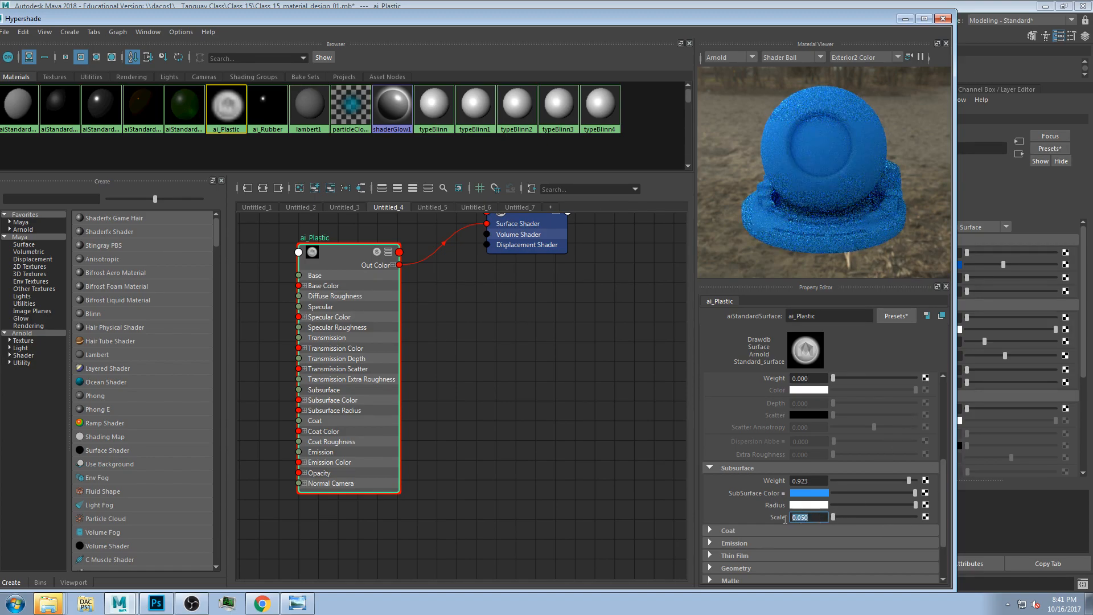
text(1)
key(Return)
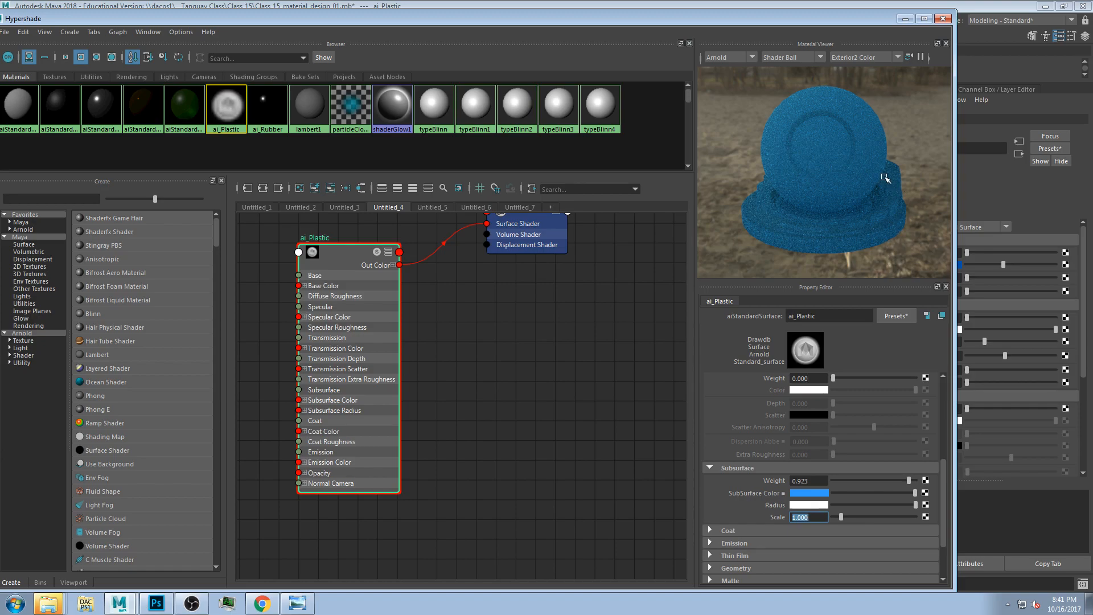
Step: Lower ai_Plastic's Subsurface Scale in stages to 0.5, 0.2 and 0.1
text(0.5)
key(Return)
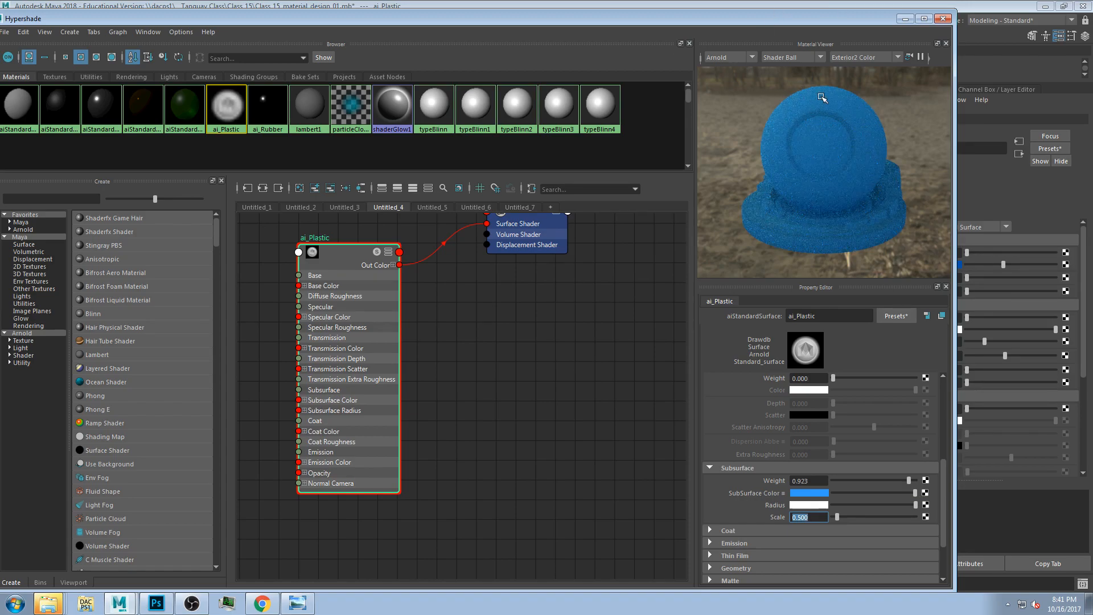
text(0.2)
key(Return)
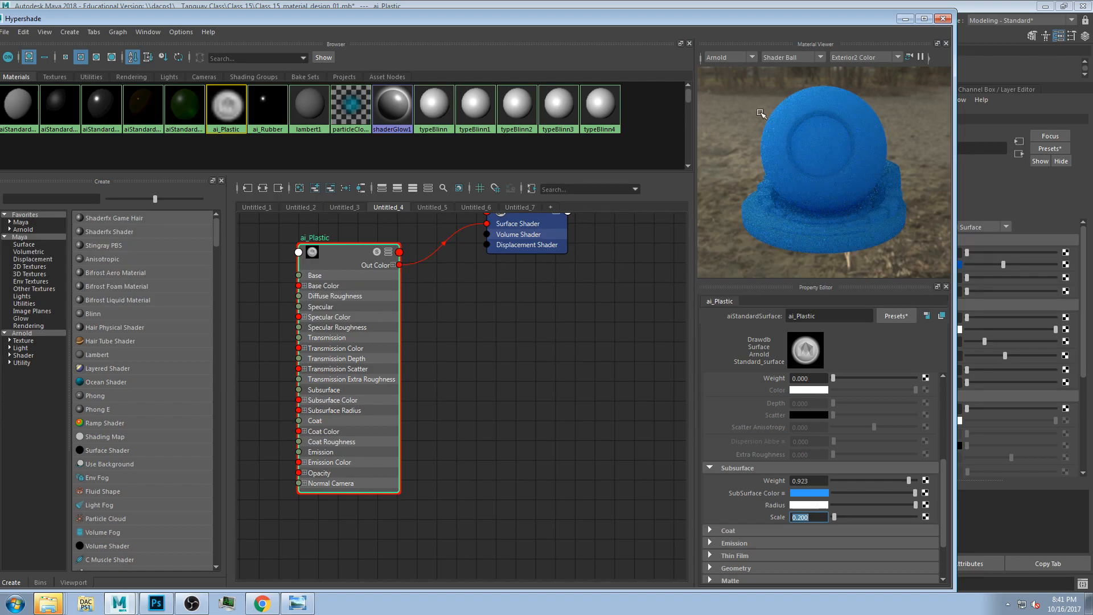
text(.1)
key(Return)
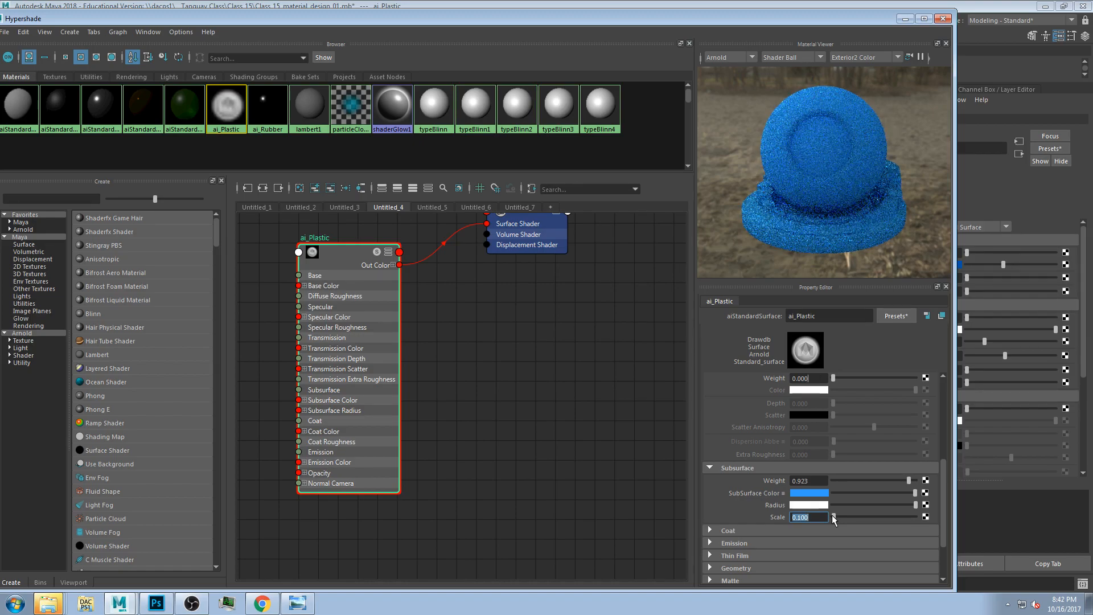
Step: Darken ai_Plastic's Subsurface Radius to a medium grey and raise its Subsurface Weight to 1
drag(915, 506, 899, 501)
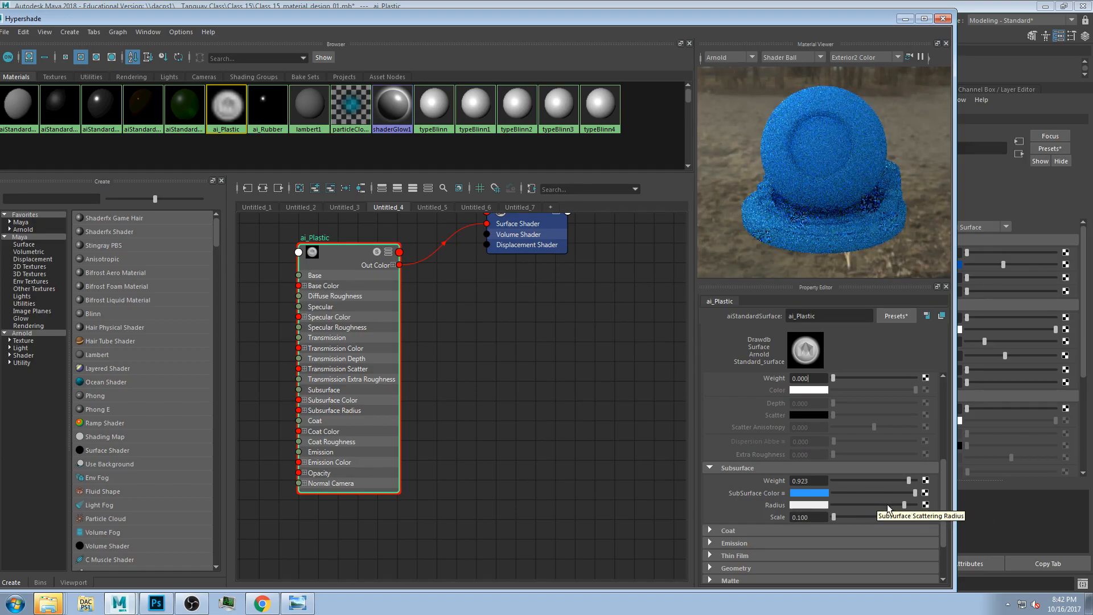
click(888, 504)
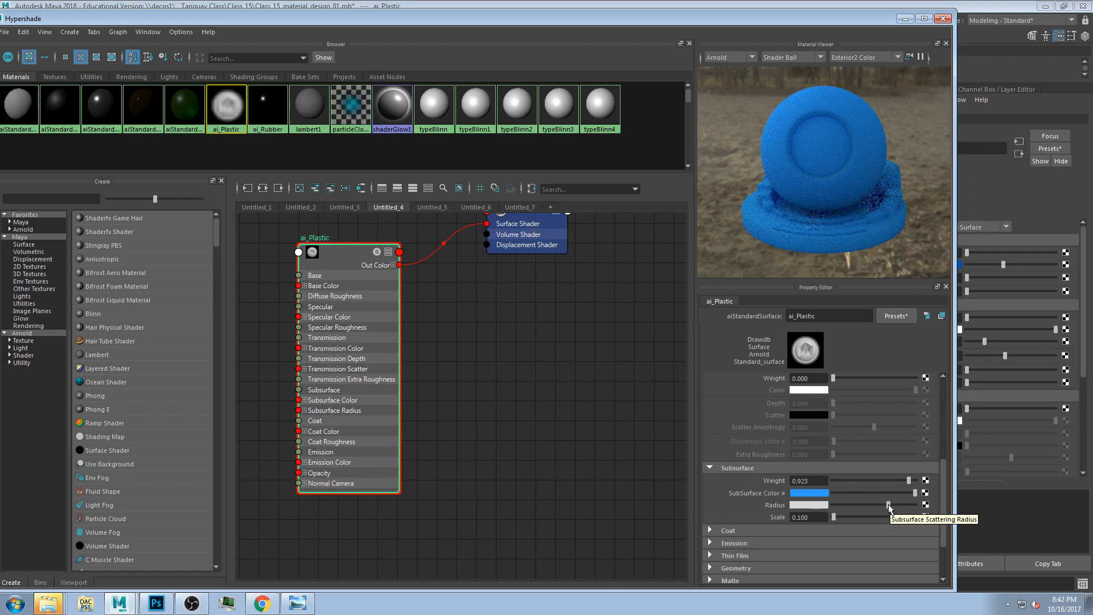
click(881, 504)
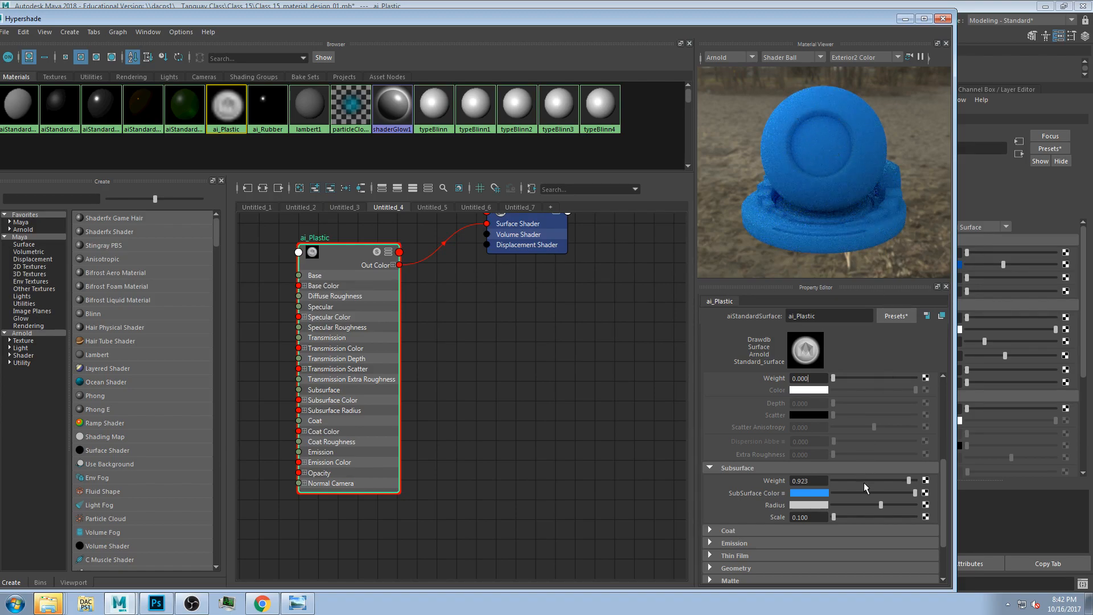
drag(876, 506, 870, 503)
click(856, 504)
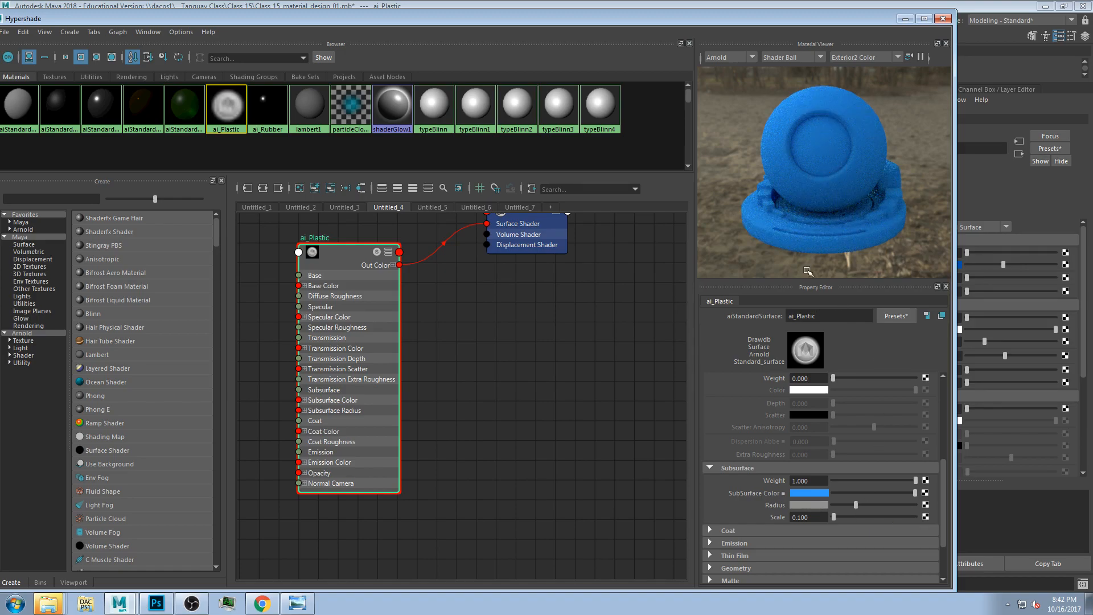
click(846, 504)
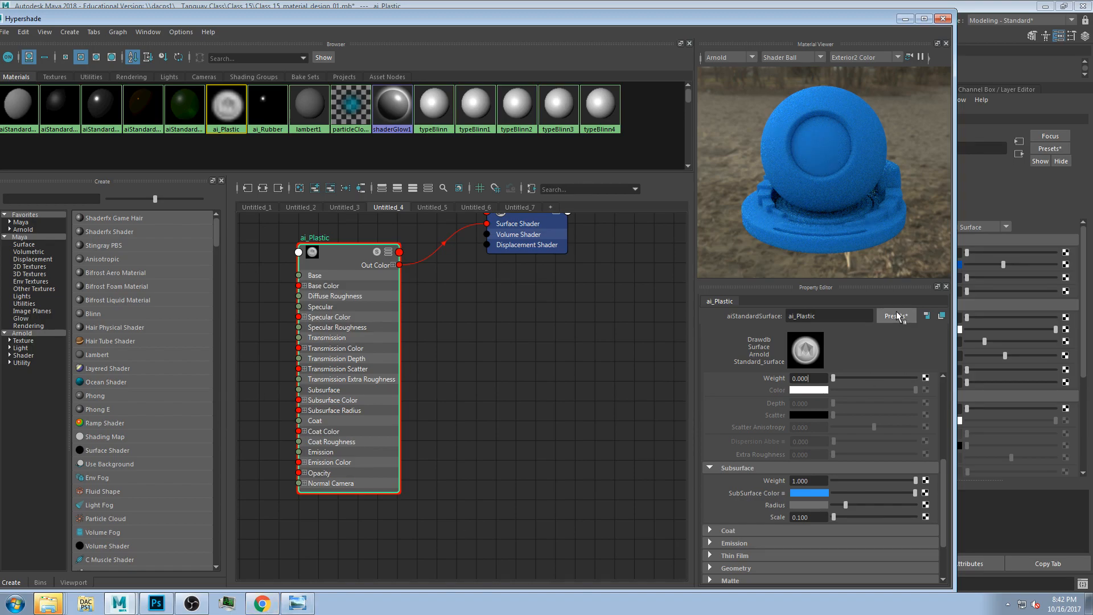
drag(846, 505, 842, 504)
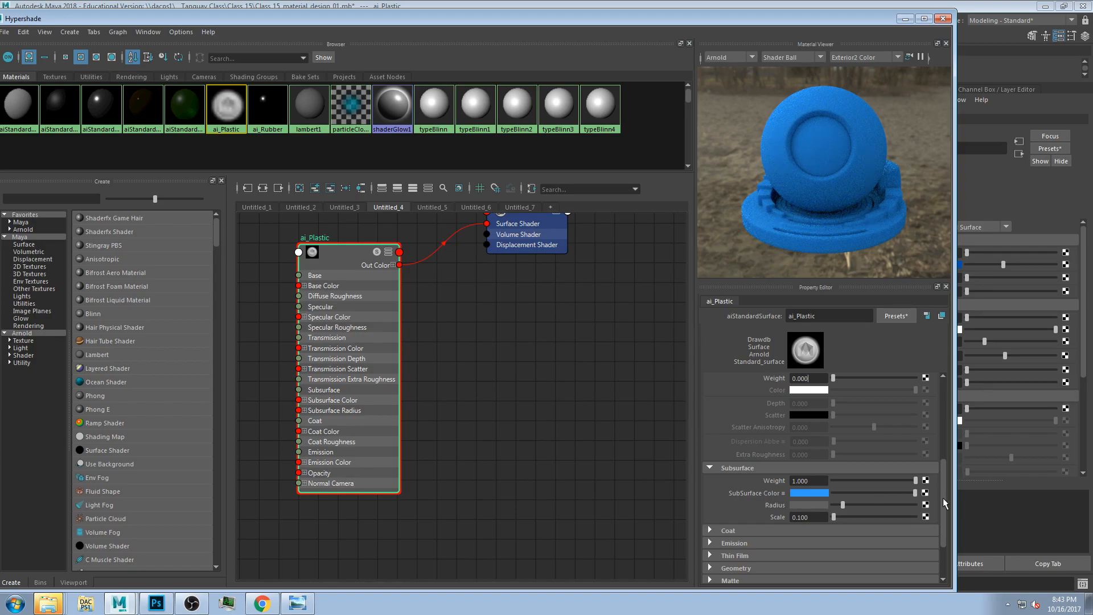
drag(846, 503, 852, 504)
Step: Raise ai_Plastic's Specular Weight to 0.874
scroll(927, 454, up, 3)
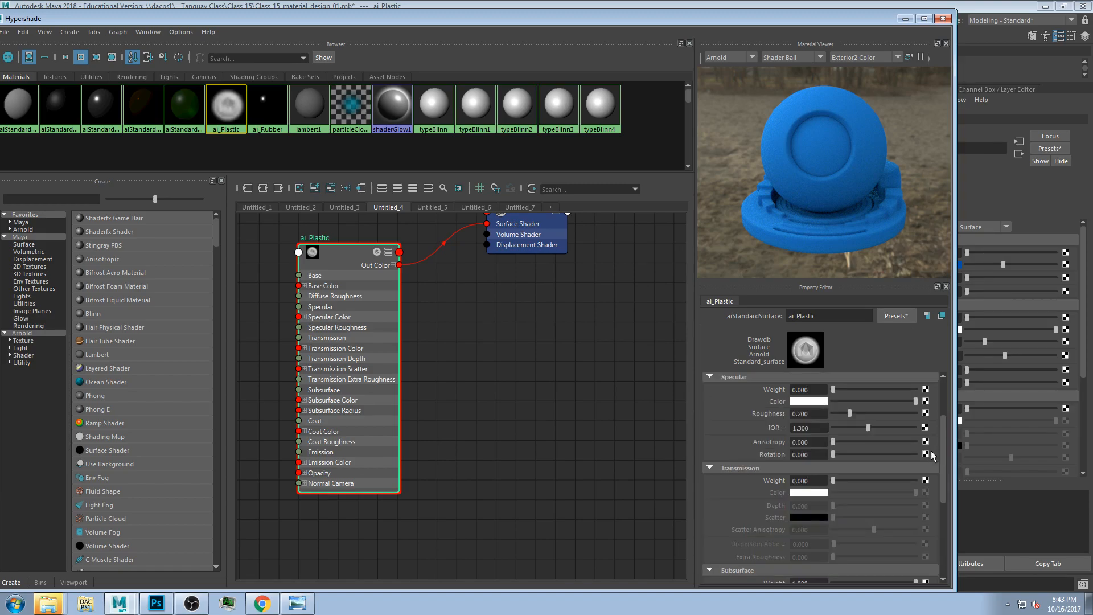
drag(943, 448, 946, 414)
click(944, 377)
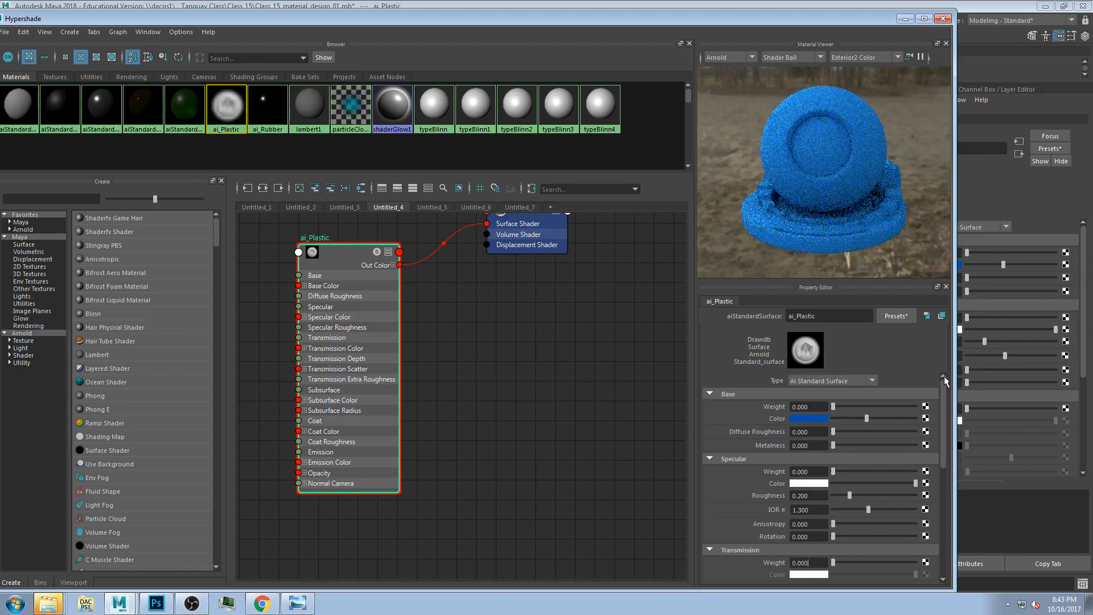
click(897, 471)
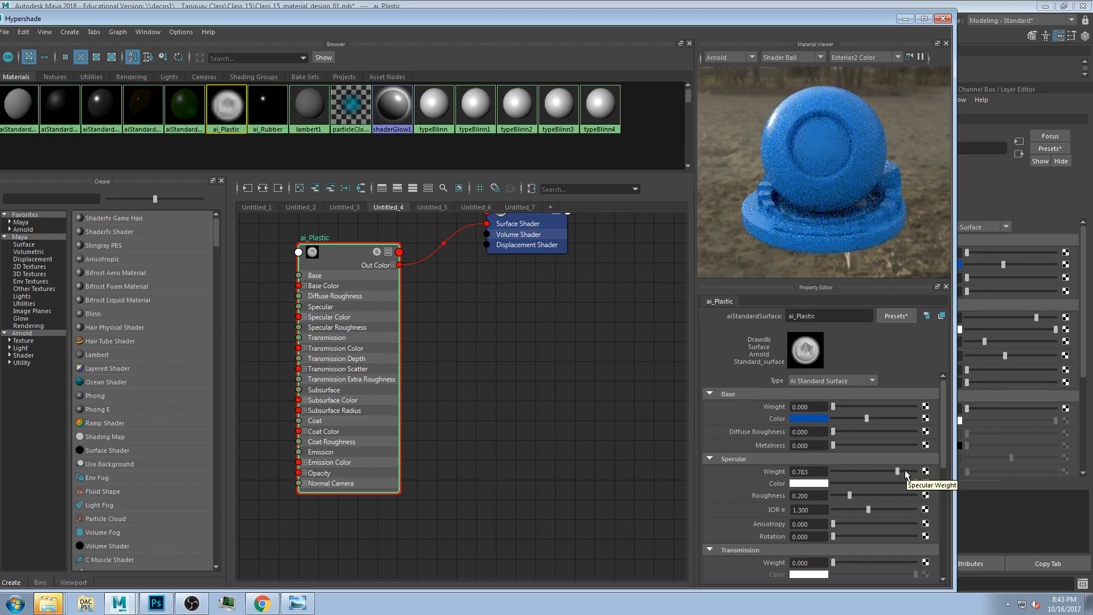
drag(900, 472, 905, 472)
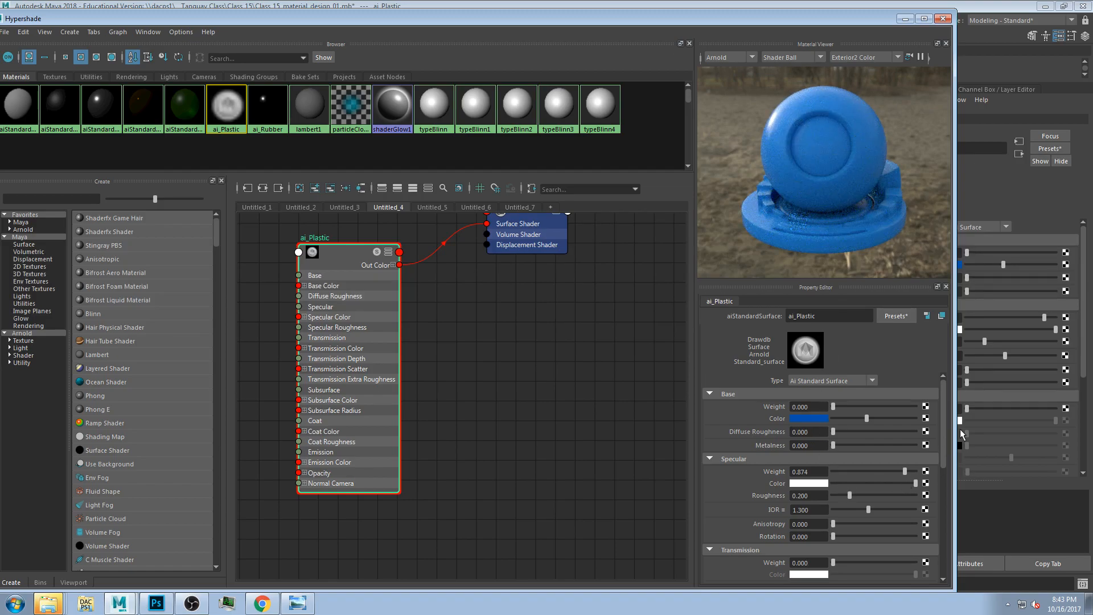
Step: Collapse ai_Plastic's Transmission settings and raise its Base Weight to roughly the level of the Specular Weight
drag(944, 432, 947, 492)
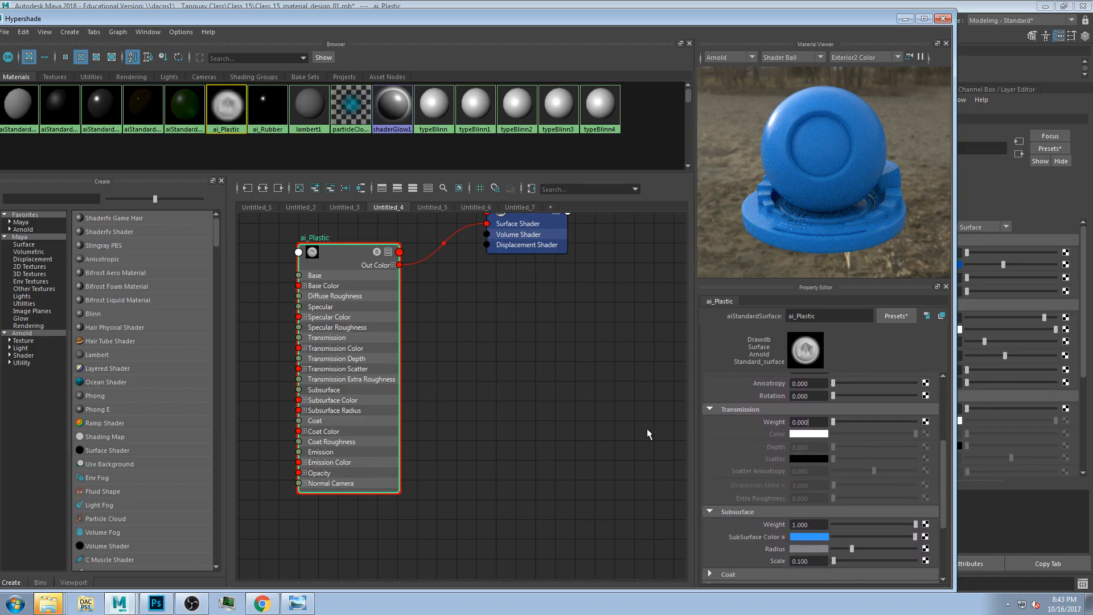
click(710, 407)
scroll(881, 431, up, 2)
scroll(881, 436, up, 3)
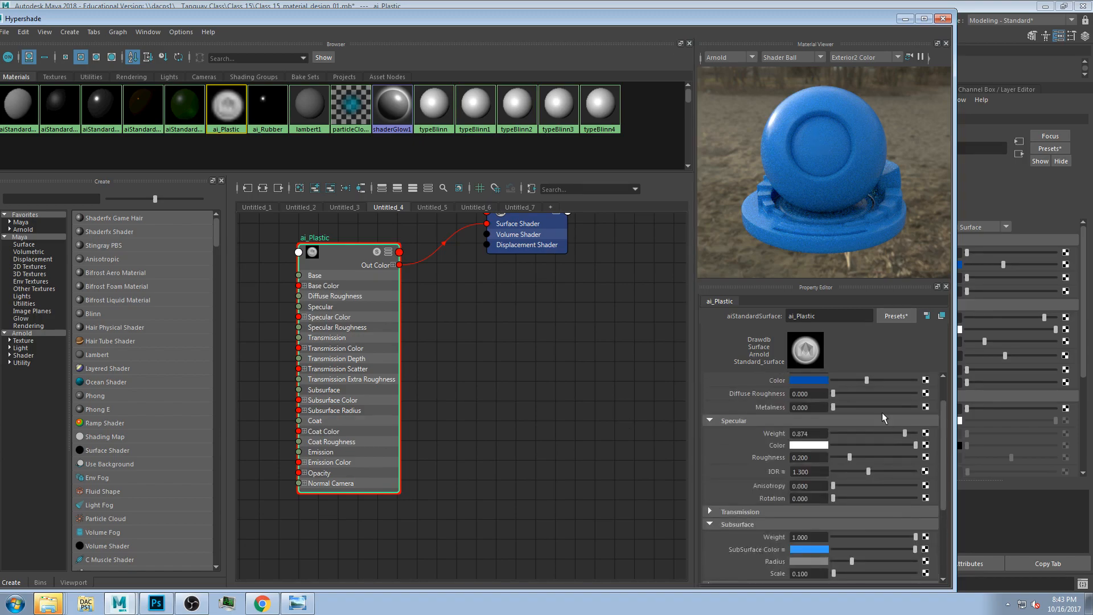
drag(885, 406, 889, 406)
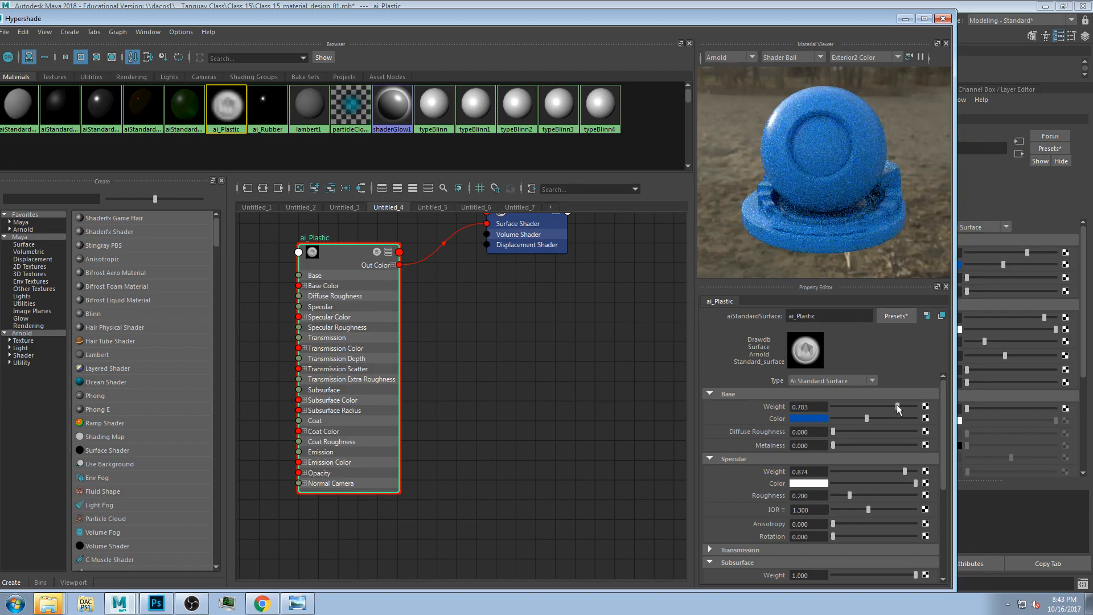
drag(897, 405, 898, 405)
click(903, 405)
Step: Lighten ai_Plastic's Subsurface Radius grey and raise the saturation of its blue SubSurface Color to the maximum
scroll(940, 502, down, 3)
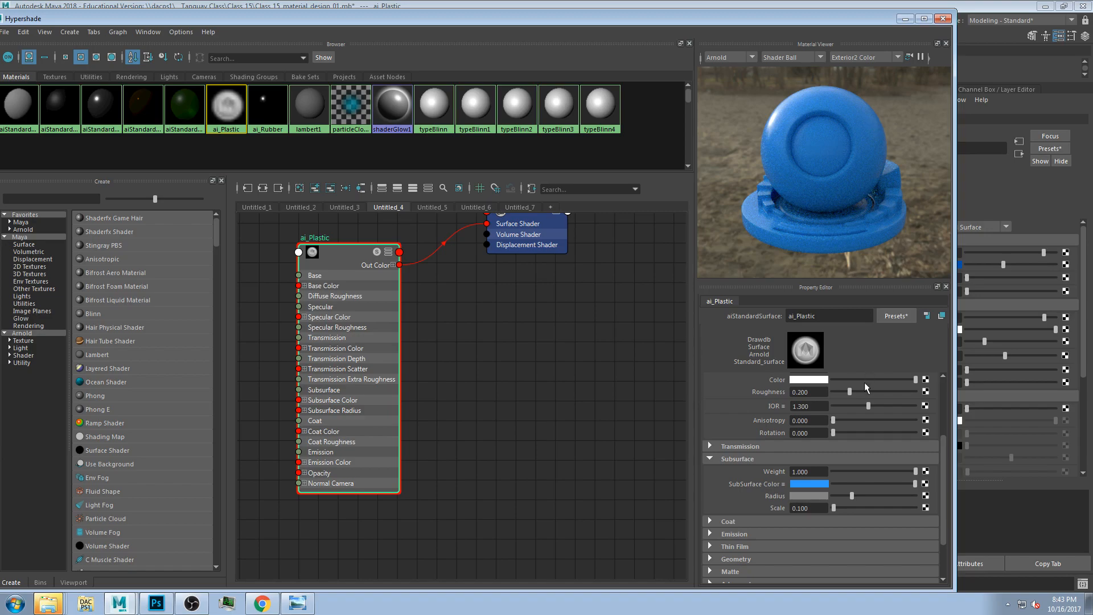
drag(855, 494, 863, 494)
click(809, 380)
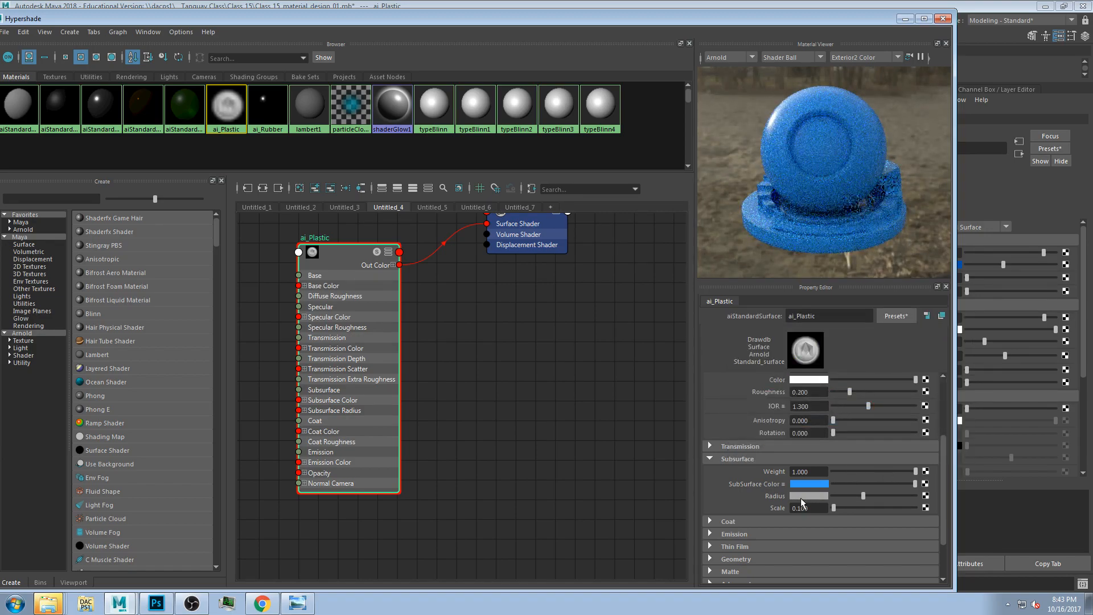
click(814, 483)
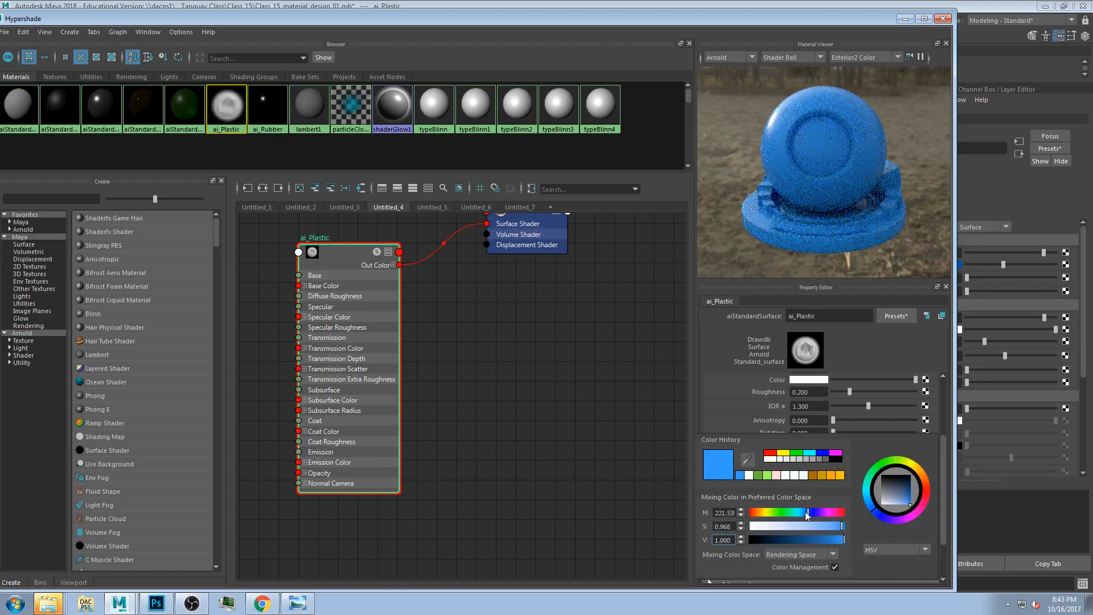
click(836, 526)
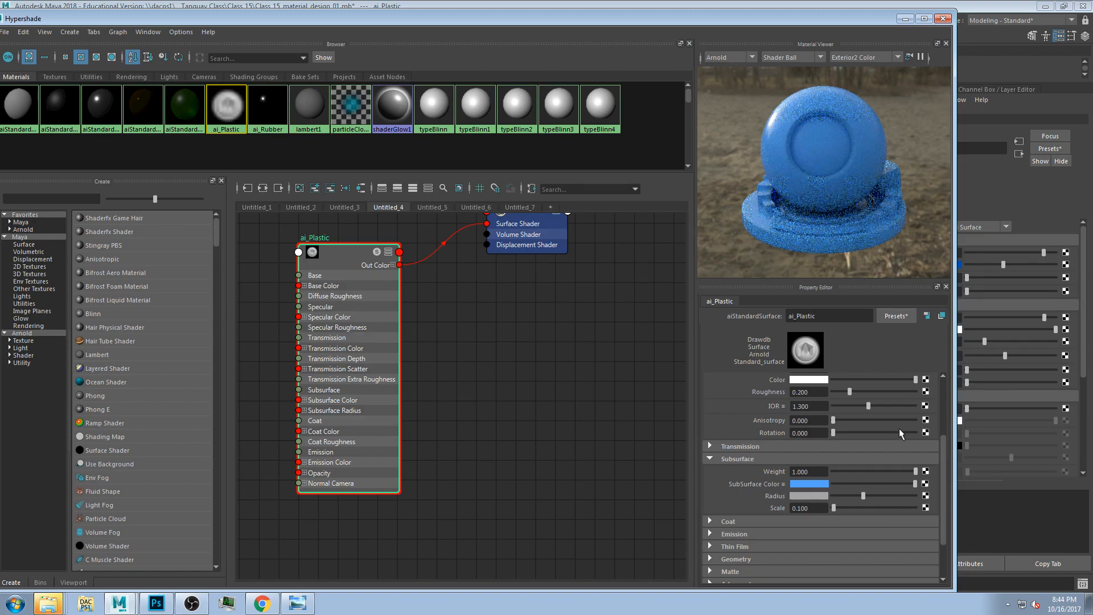
click(811, 485)
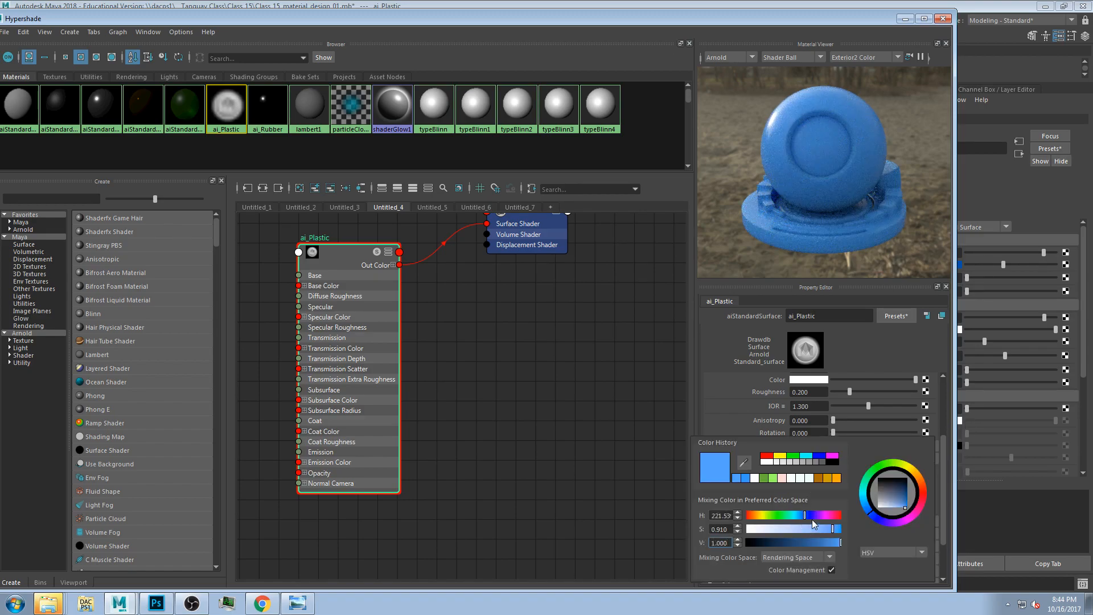
drag(836, 532, 847, 530)
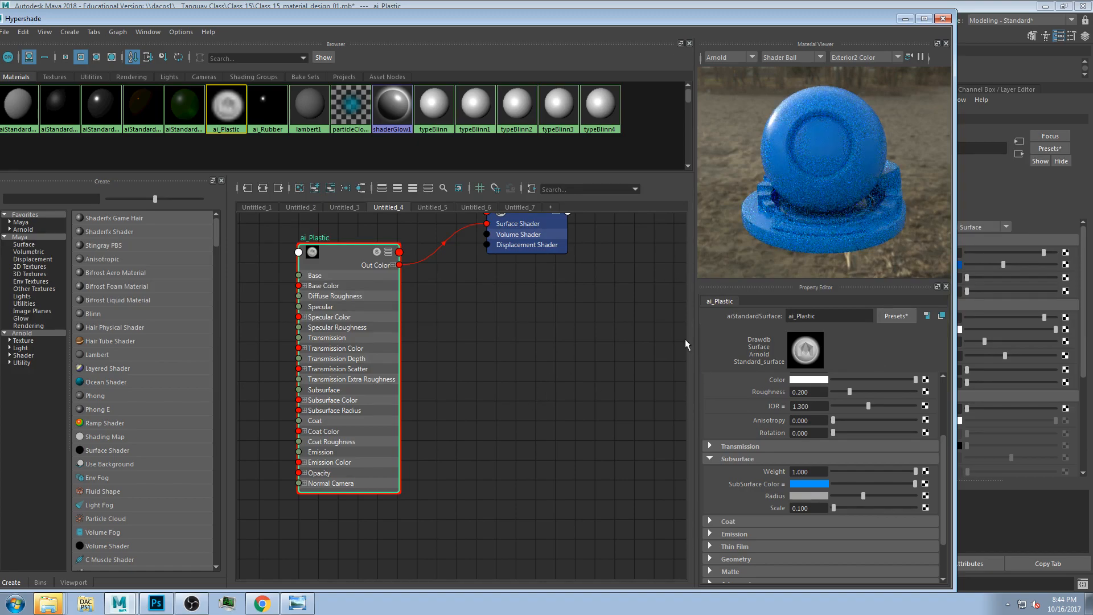
Step: Darken ai_Plastic's blue Base Color to a value of 0.272
scroll(900, 398, up, 3)
click(820, 417)
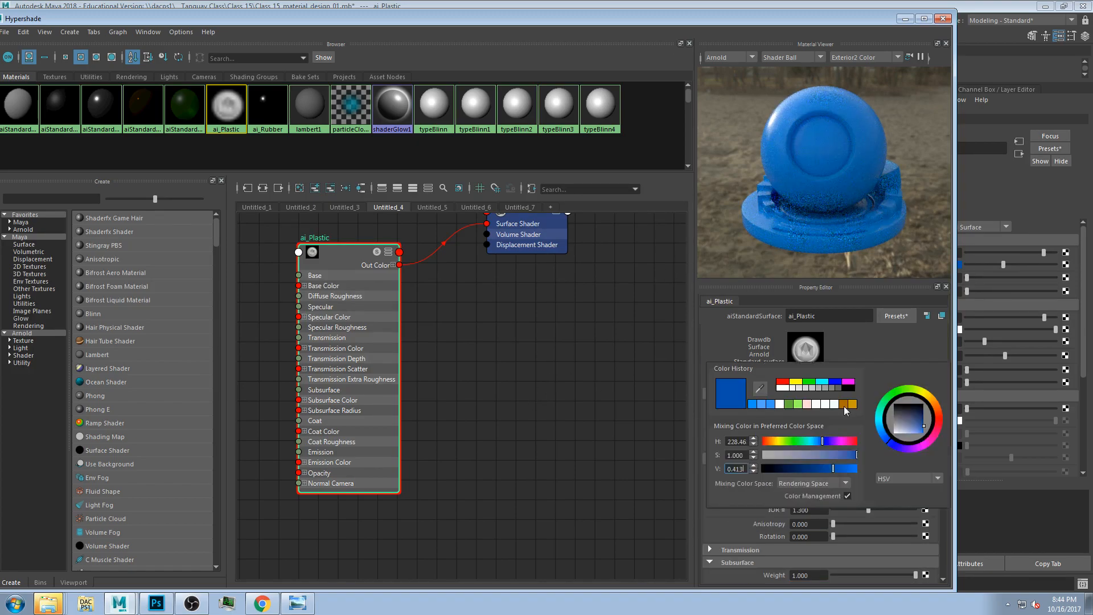
click(821, 468)
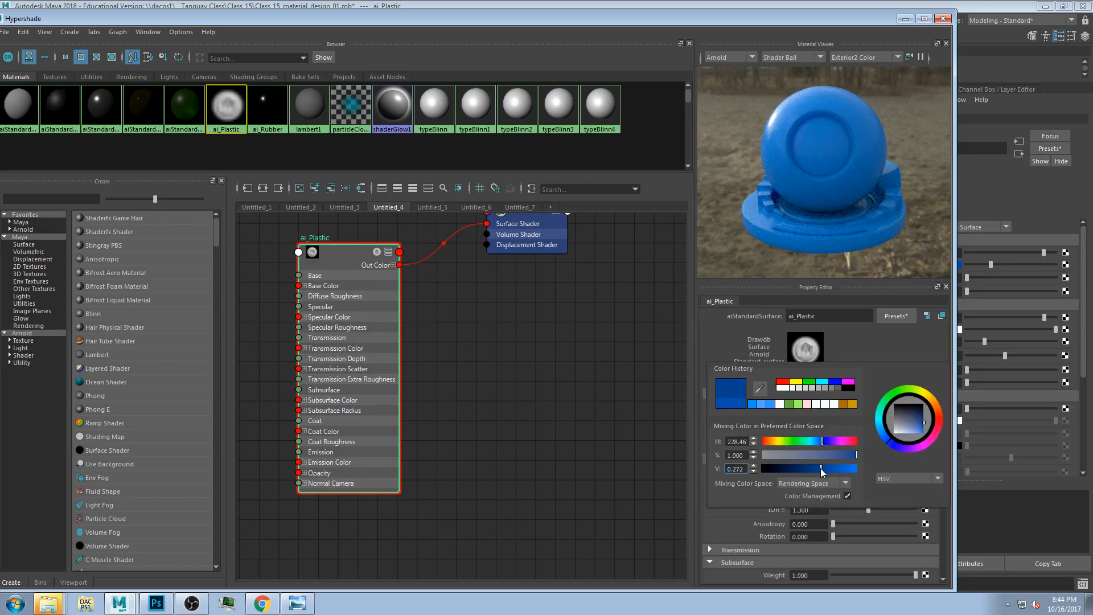
click(887, 350)
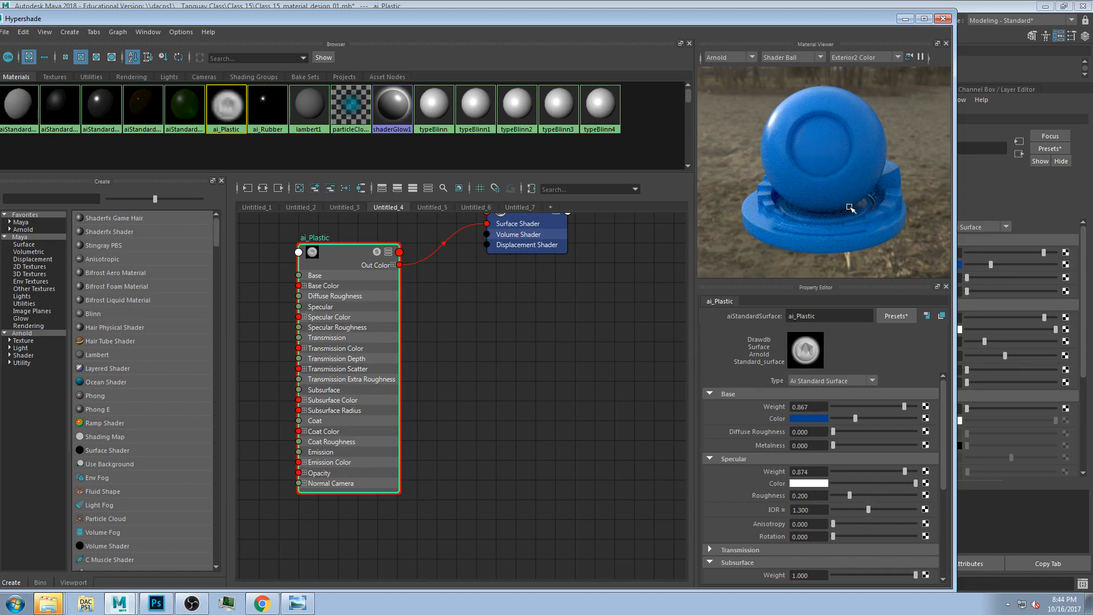
Step: Switch to Windows Photo Viewer and compare the plastic eggs photo 04_Plastic_a_02.jpg with the blue shader preview
click(297, 603)
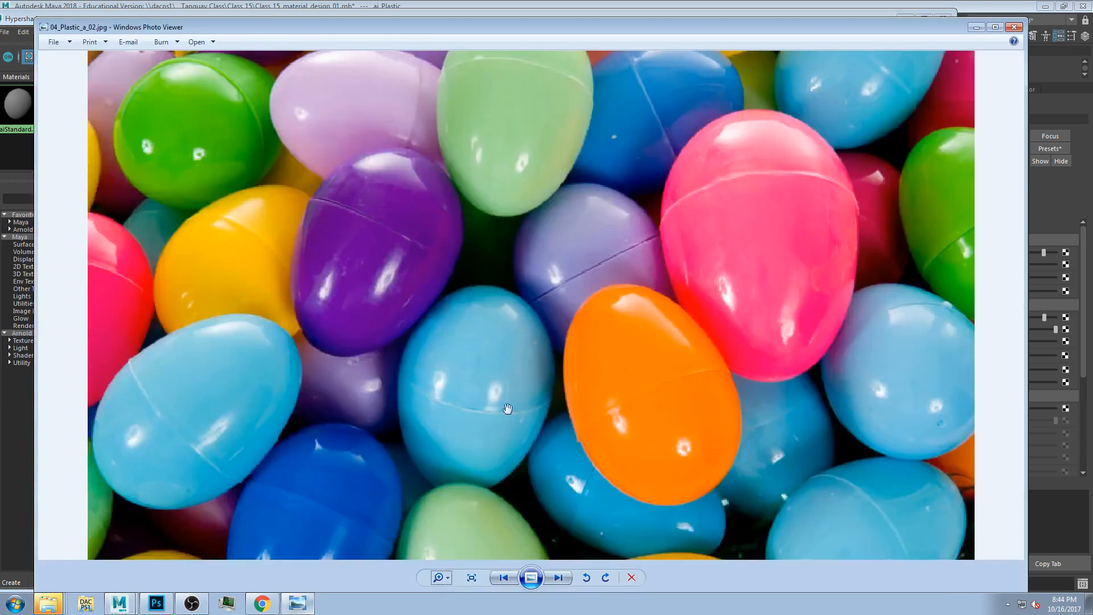
drag(700, 30, 623, 228)
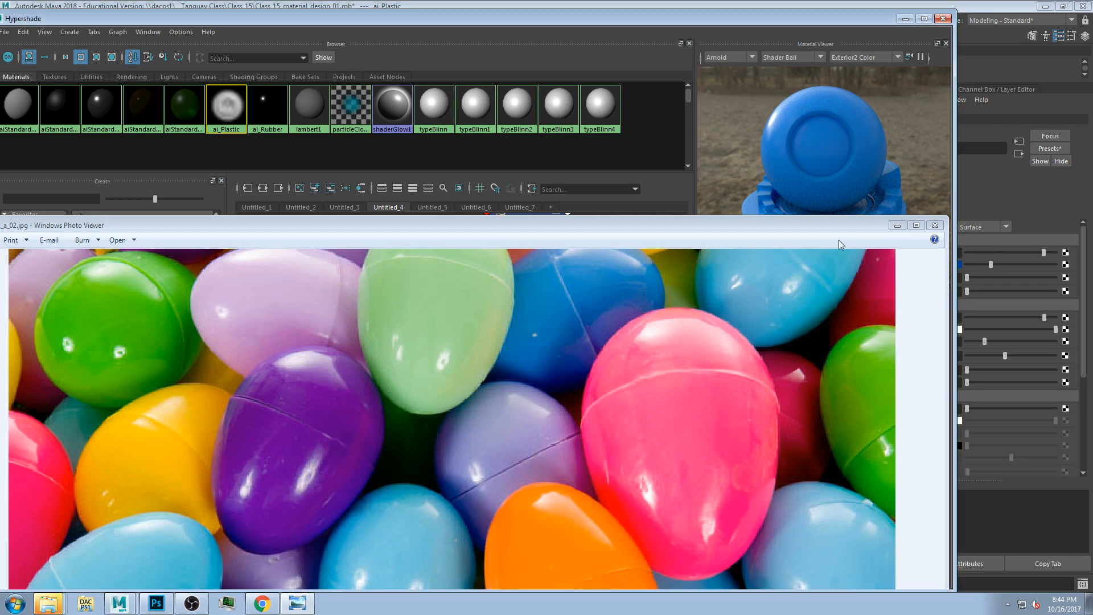
key(alt+Tab)
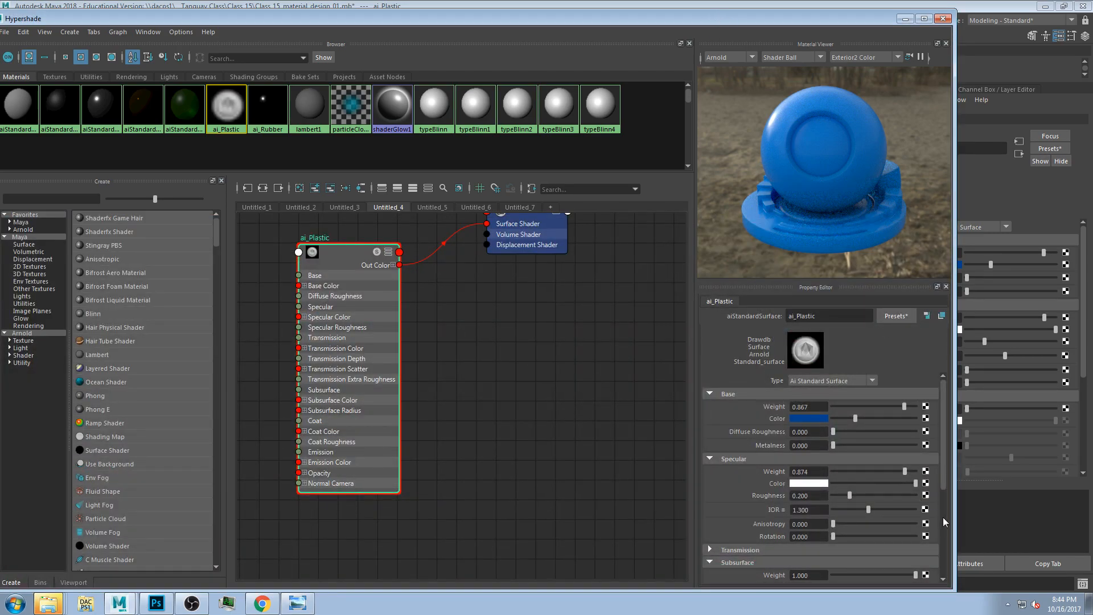
Step: Drop ai_Plastic's Subsurface Weight to 0 to preview the base alone, and raise it back up to 0.993
scroll(942, 516, down, 5)
drag(842, 413, 836, 415)
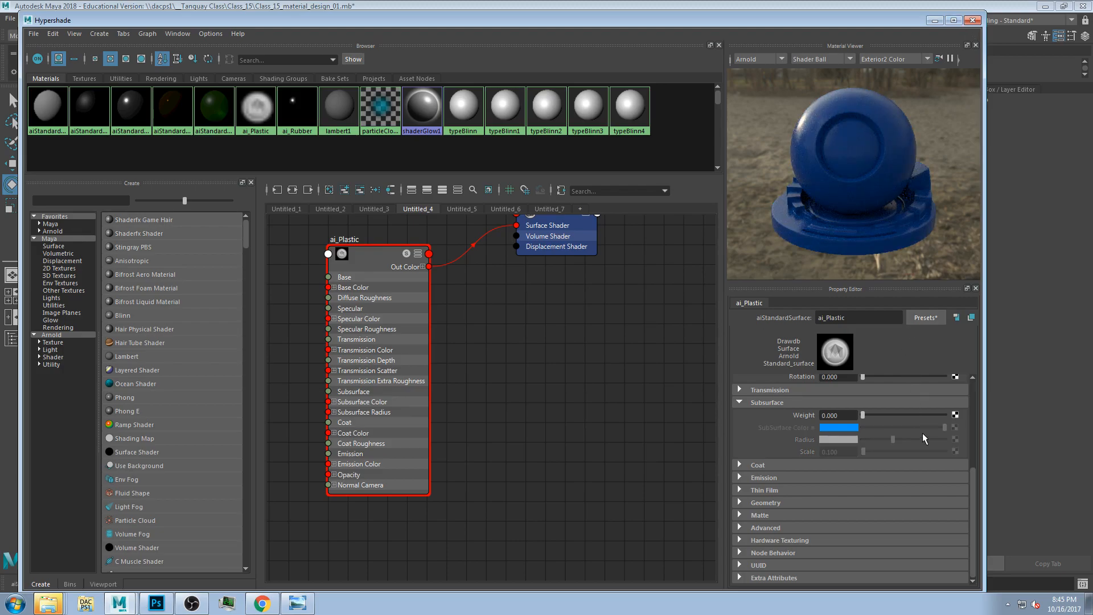
click(940, 415)
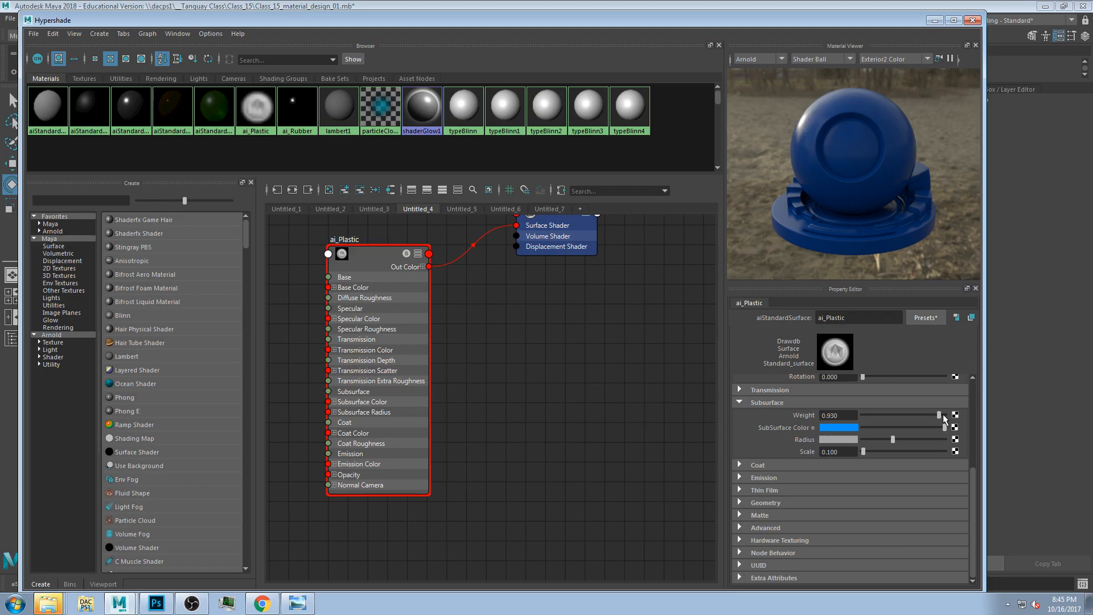
click(944, 416)
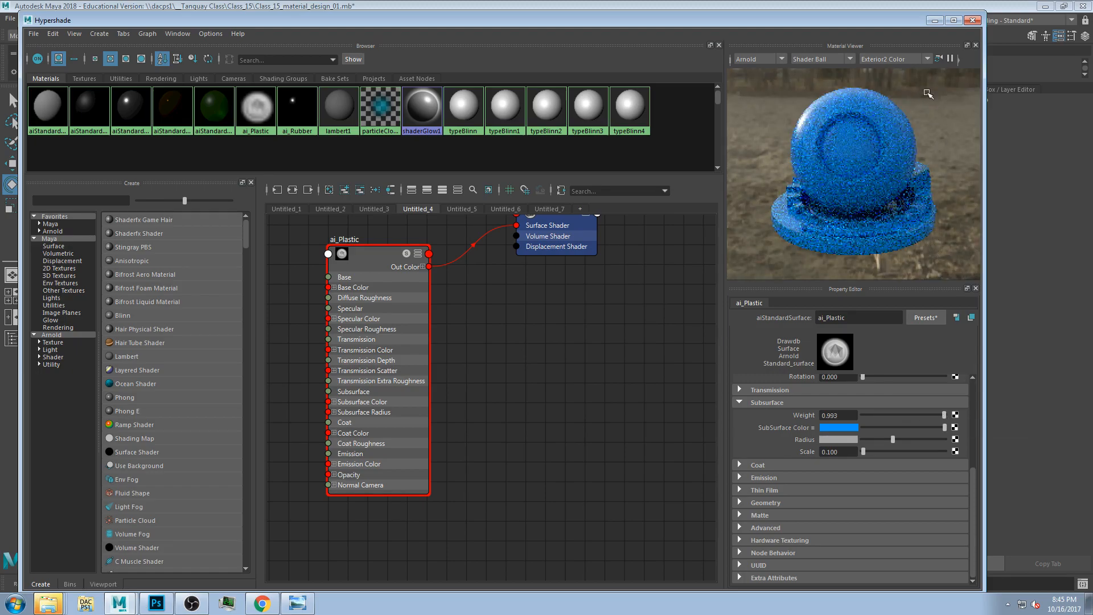
Step: Change the Material Viewer's lighting environment to Interior2 Color
click(928, 59)
click(898, 106)
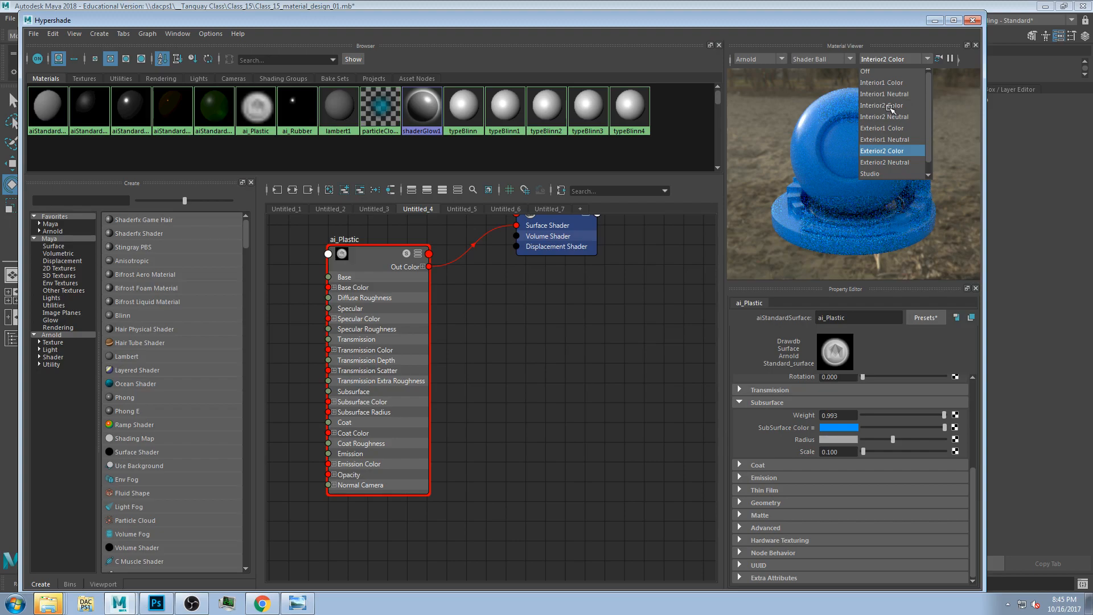
click(891, 108)
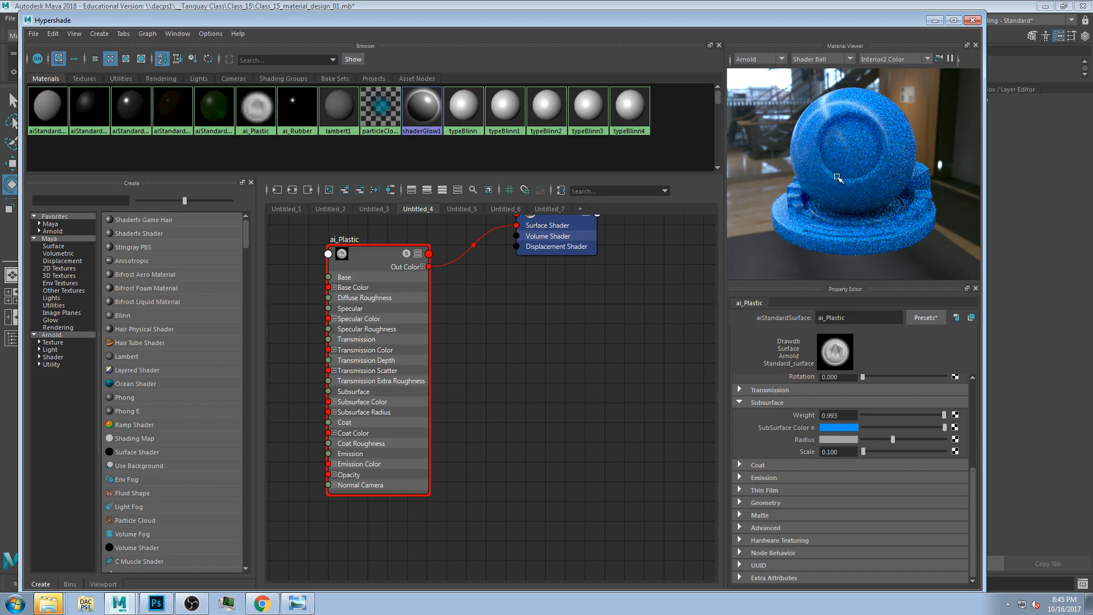
Step: Try an orange SubSurface Color with hue 9.231 on ai_Plastic
click(840, 428)
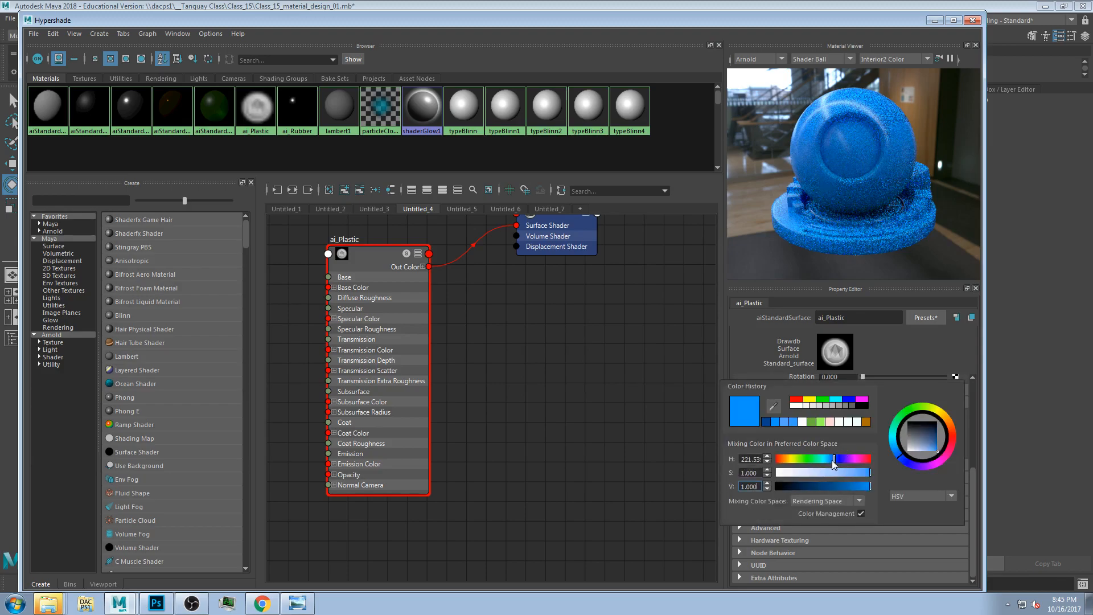
click(781, 460)
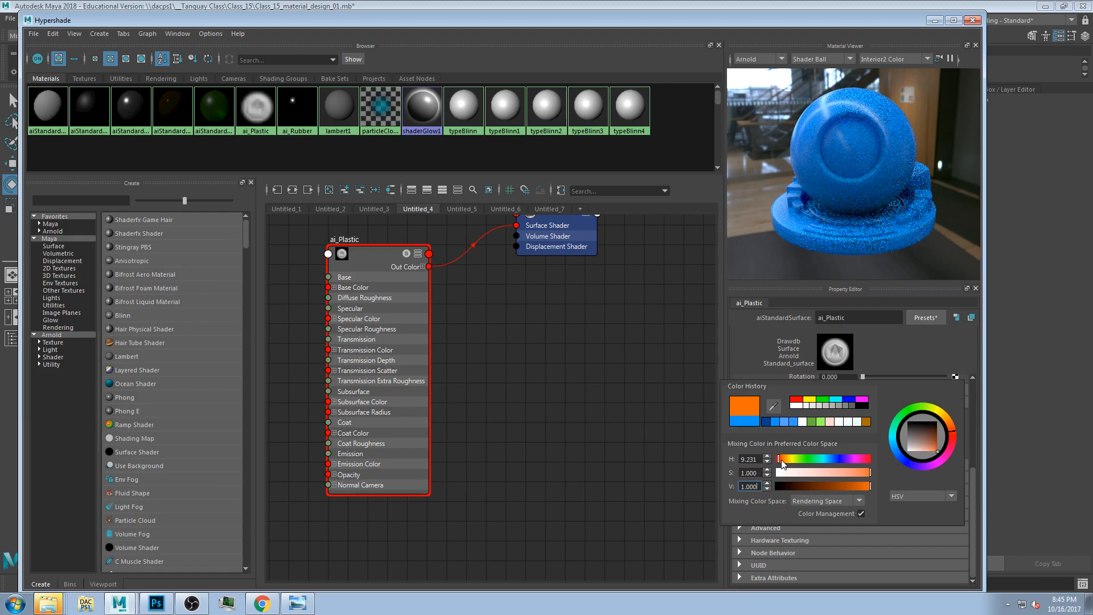
click(748, 344)
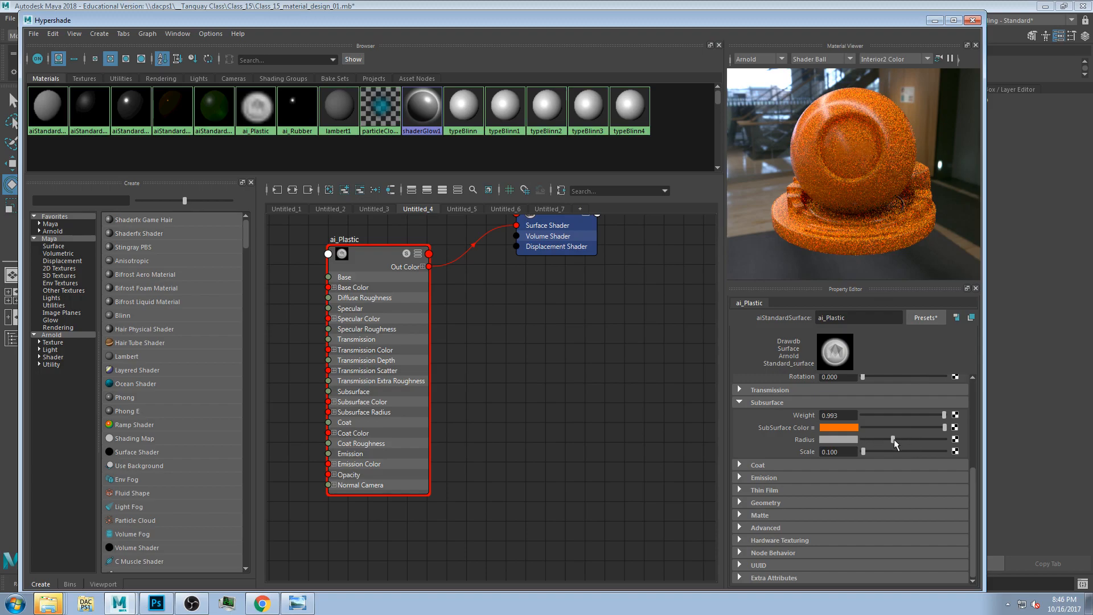
Step: Darken ai_Plastic's Subsurface Radius to a very dark grey, leaving the Scale at 0.100
click(877, 439)
click(868, 439)
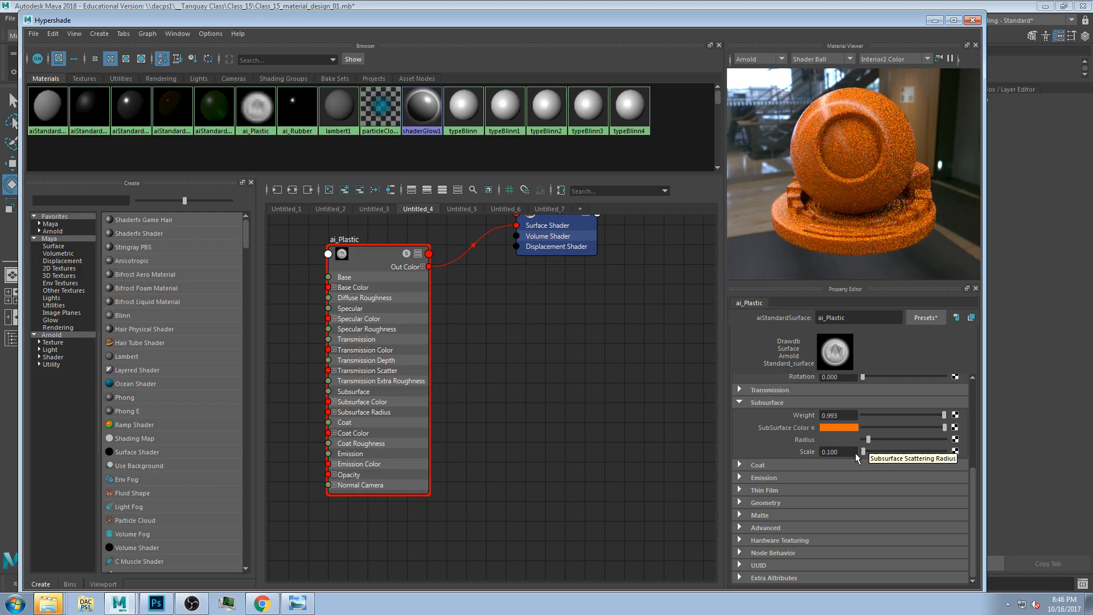
click(835, 453)
Step: Try a blue SubSurface Color with hue 231.08 on ai_Plastic
scroll(902, 407, up, 3)
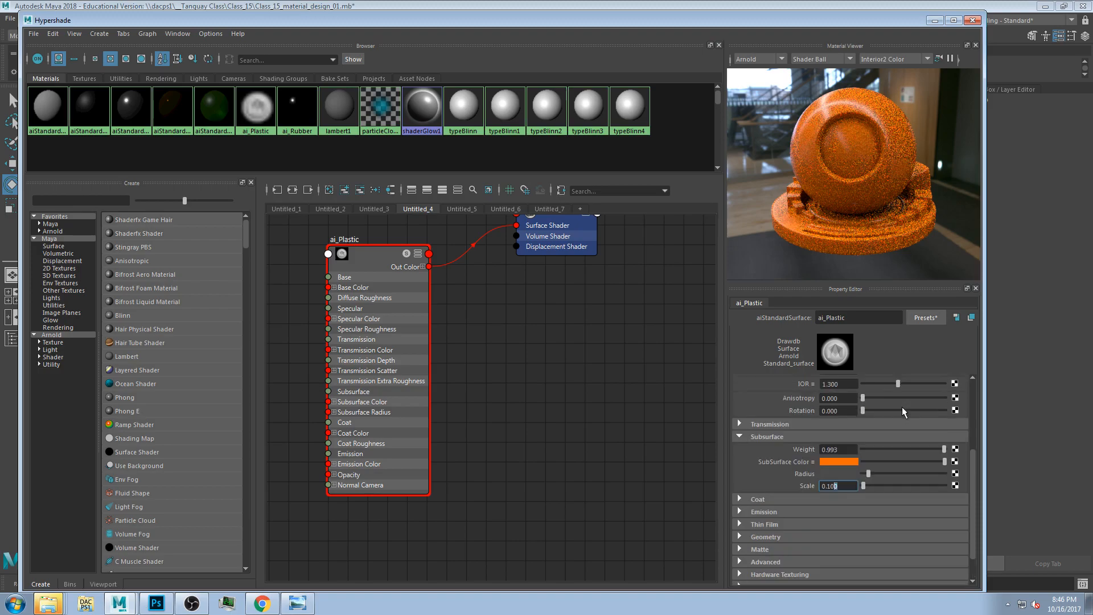
scroll(902, 407, up, 3)
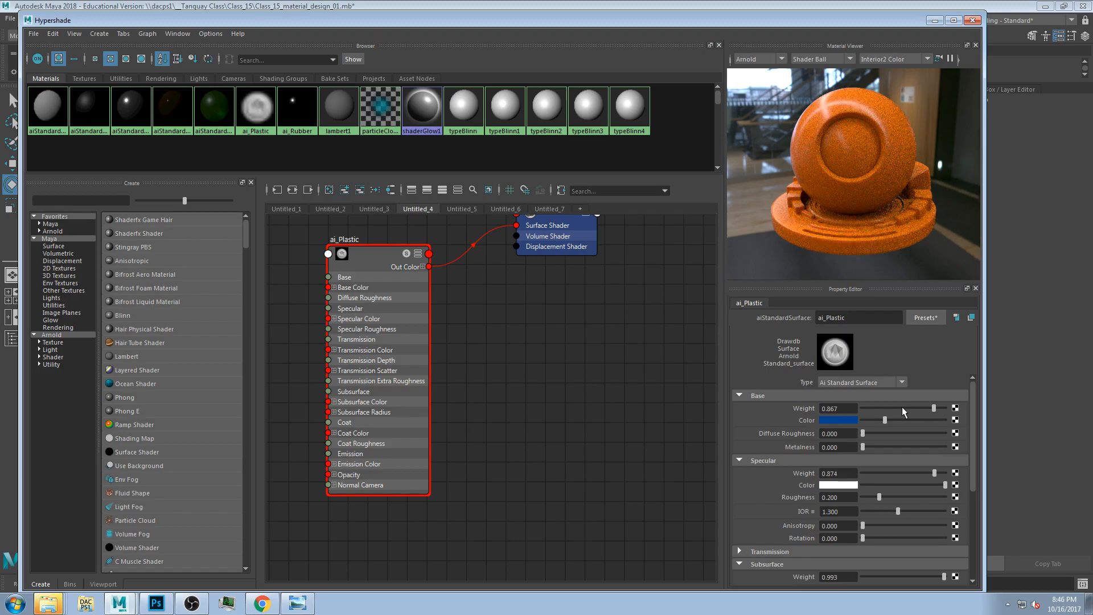
scroll(852, 455, down, 5)
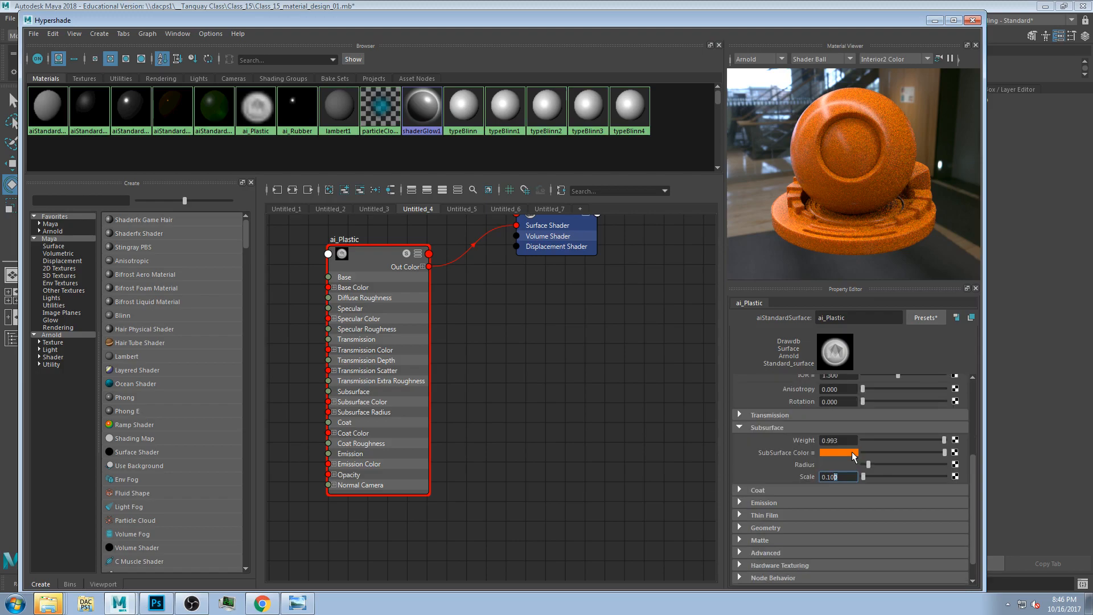
scroll(873, 436, up, 2)
scroll(872, 490, down, 2)
scroll(876, 461, up, 2)
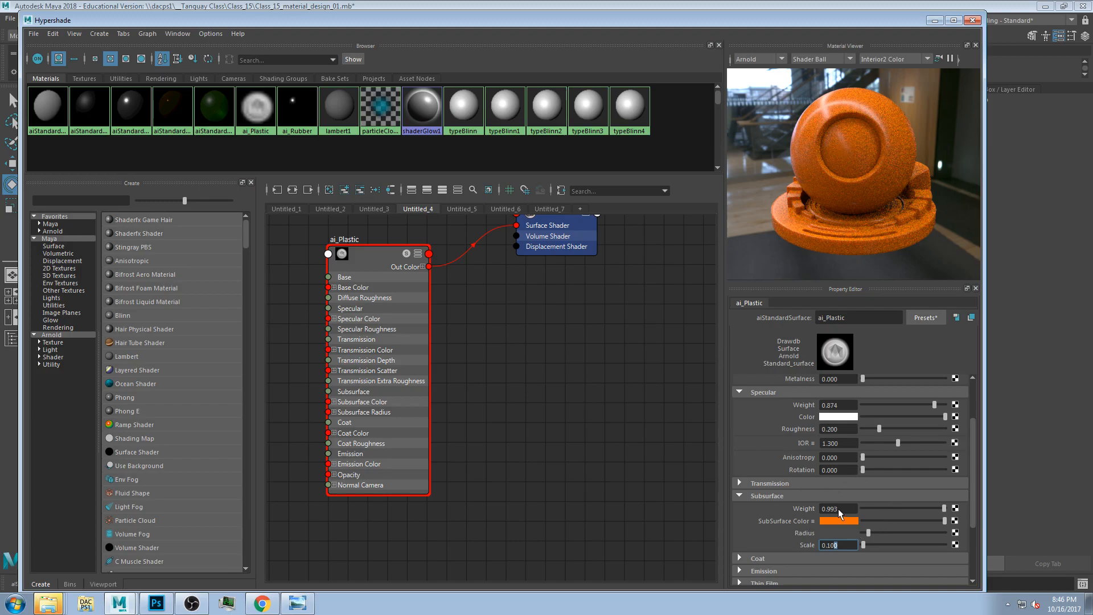
scroll(855, 523, down, 1)
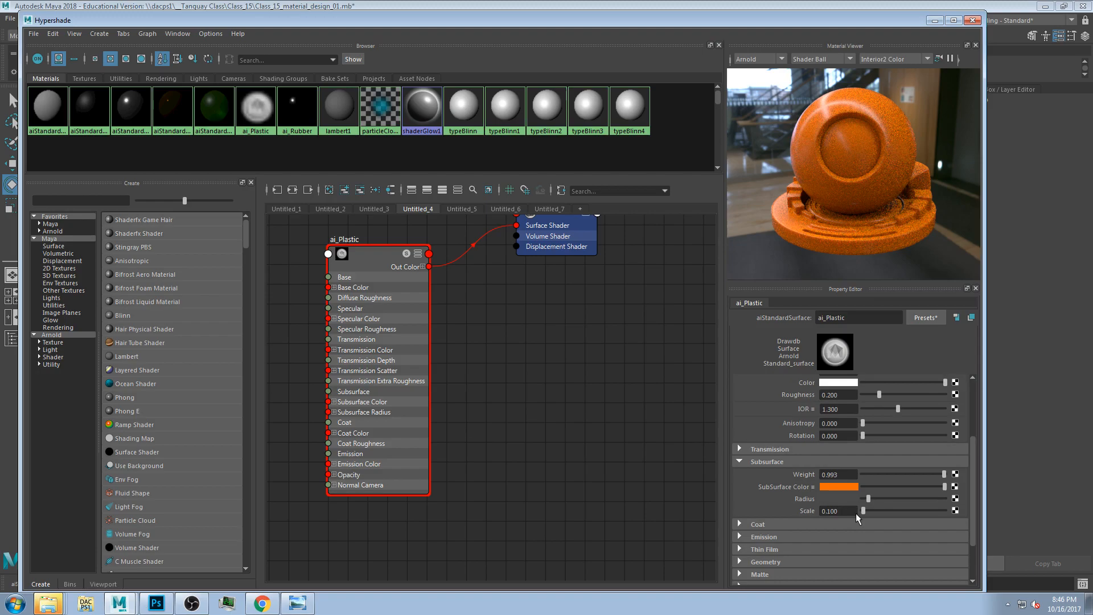
click(844, 486)
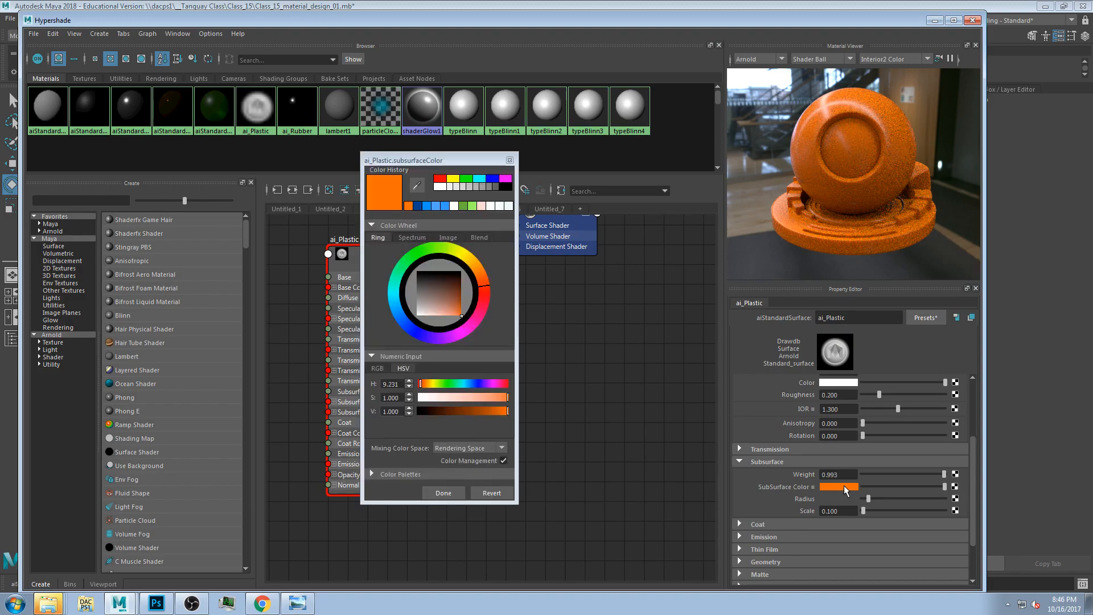
click(475, 384)
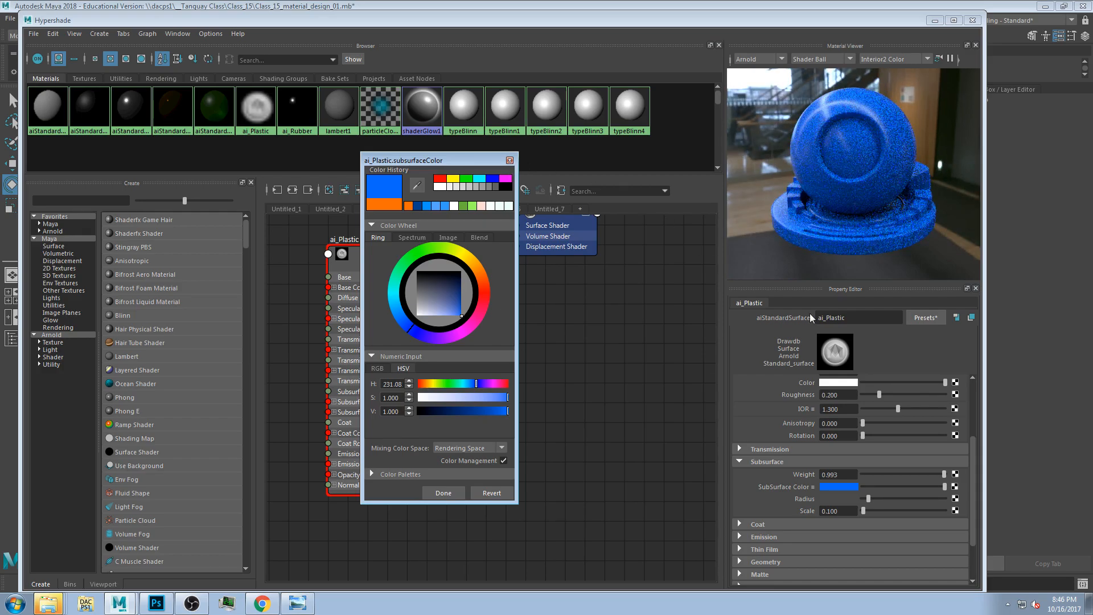
key(Escape)
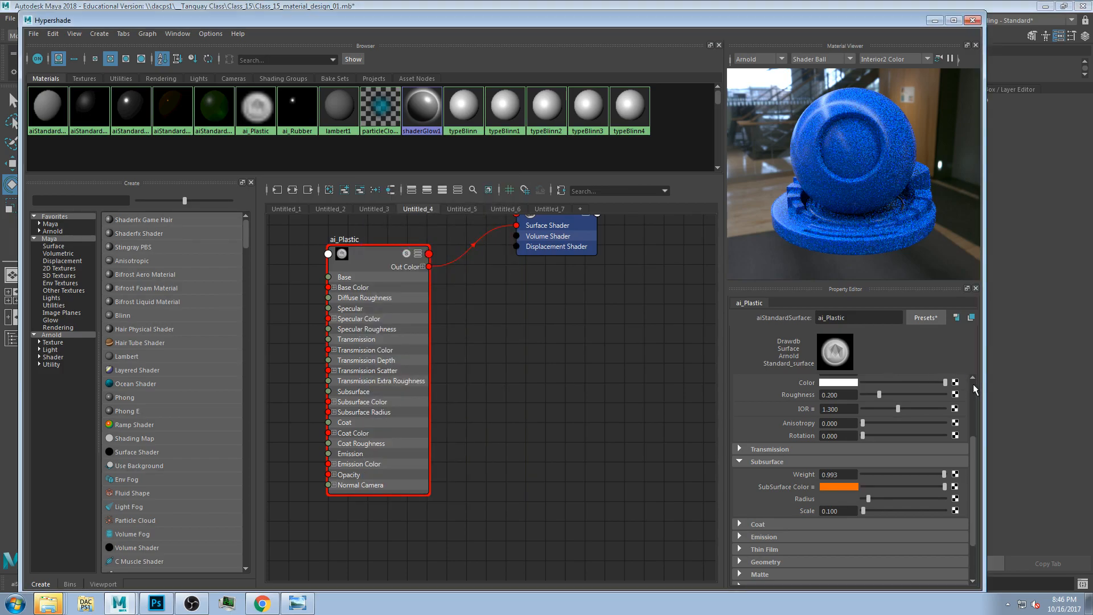
Step: Set ai_Plastic's SubSurface Color to a blue with hue 228.46 and saturation 0.974
scroll(974, 384, up, 3)
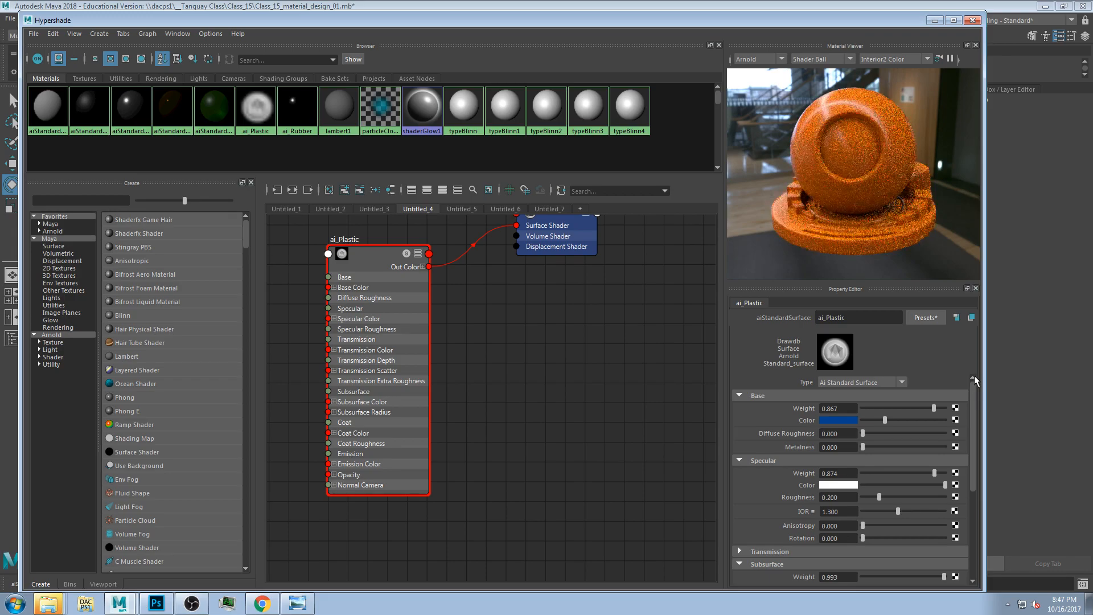
scroll(971, 407, down, 3)
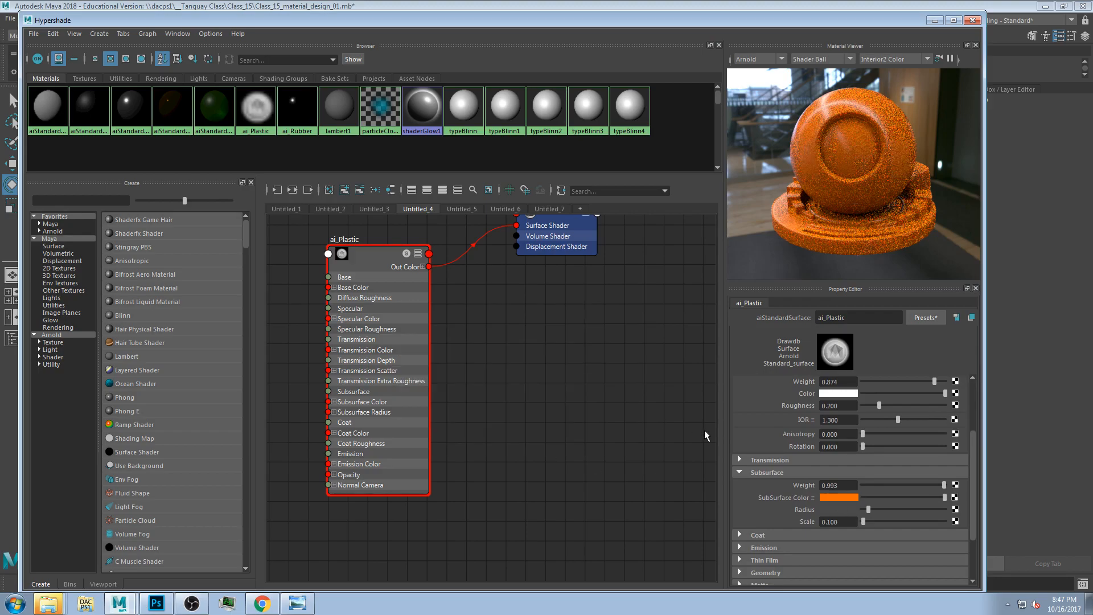
click(838, 496)
click(843, 495)
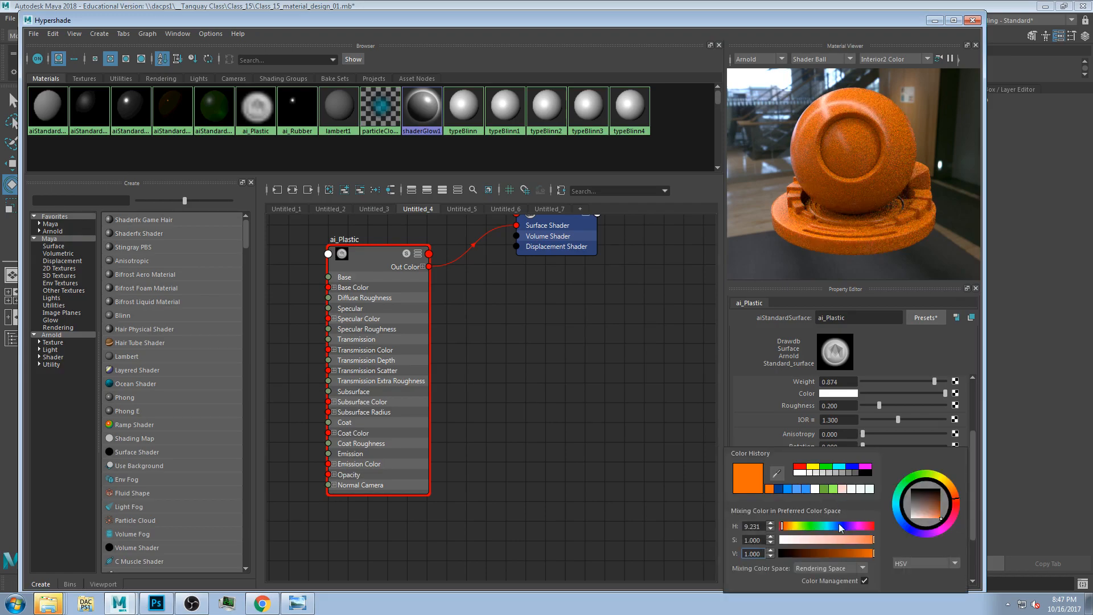
click(839, 525)
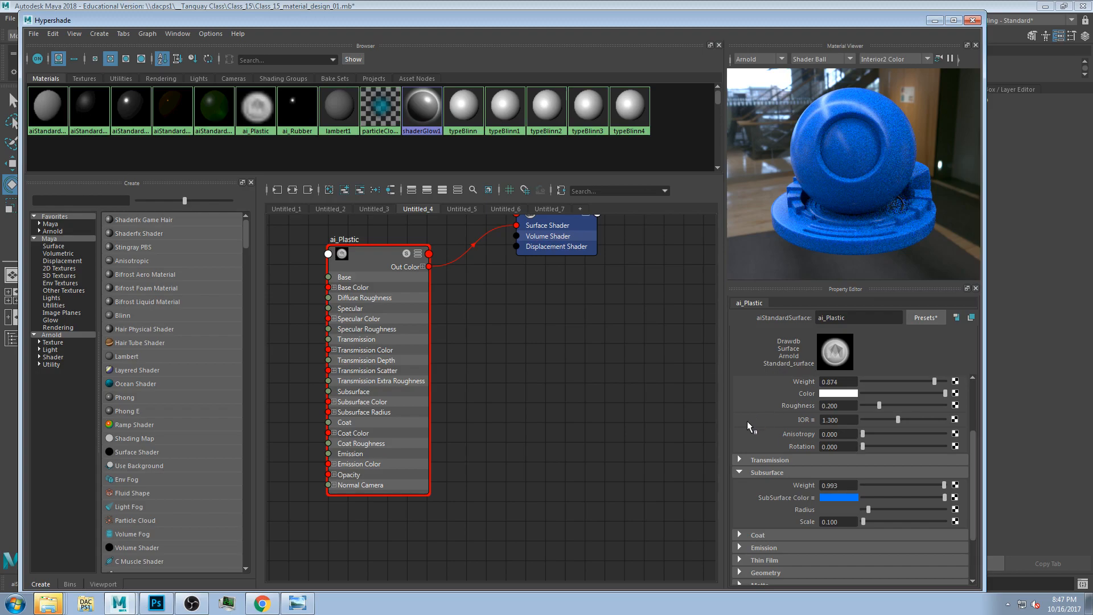
click(842, 498)
drag(872, 540, 869, 539)
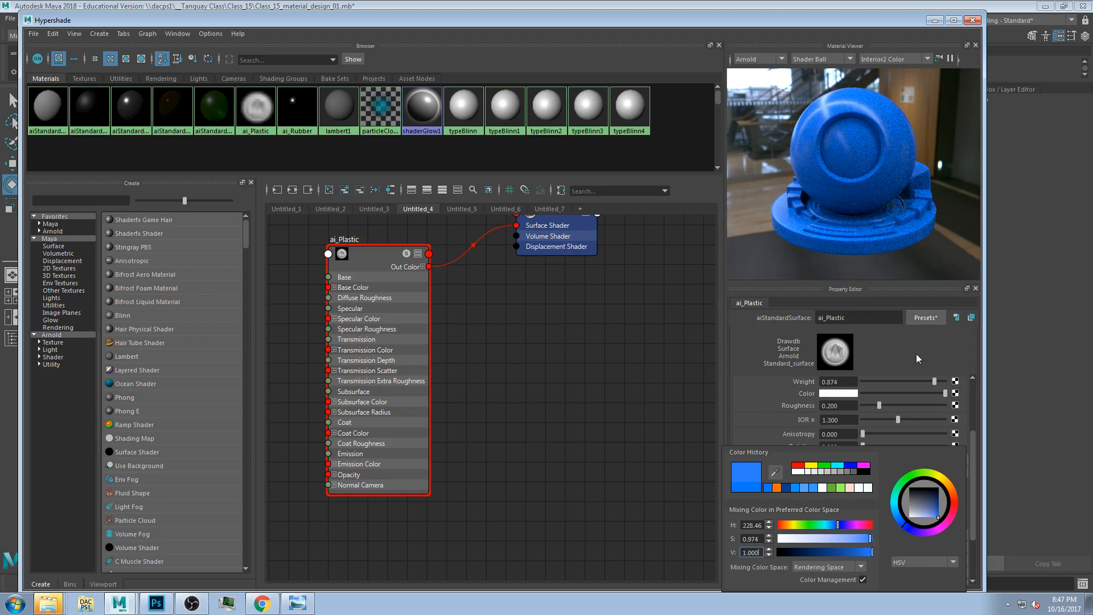
scroll(789, 542, down, 2)
scroll(789, 543, down, 1)
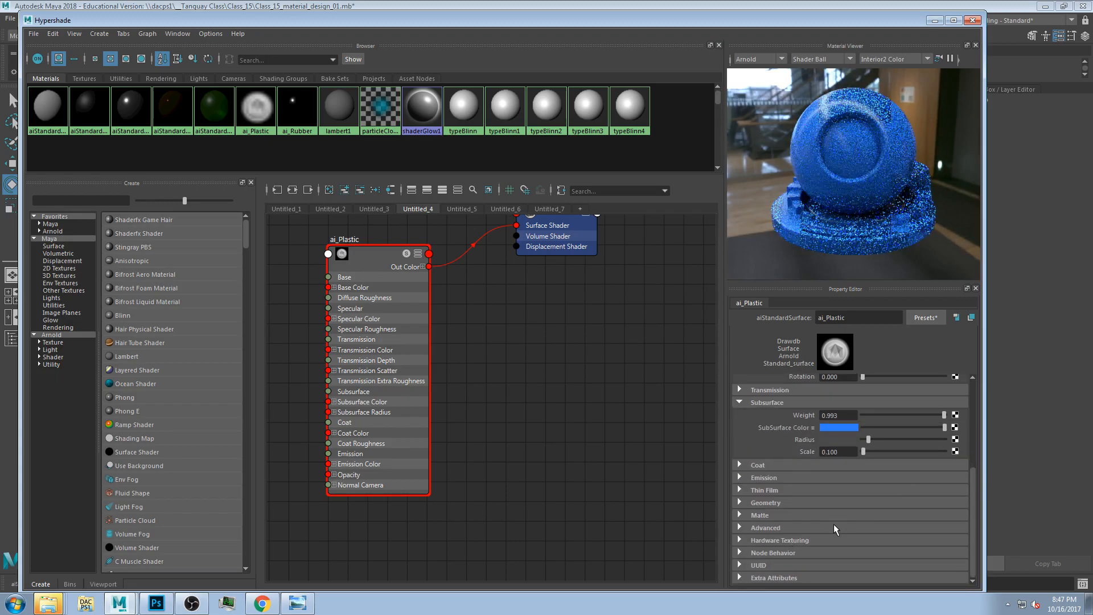
scroll(776, 504, up, 5)
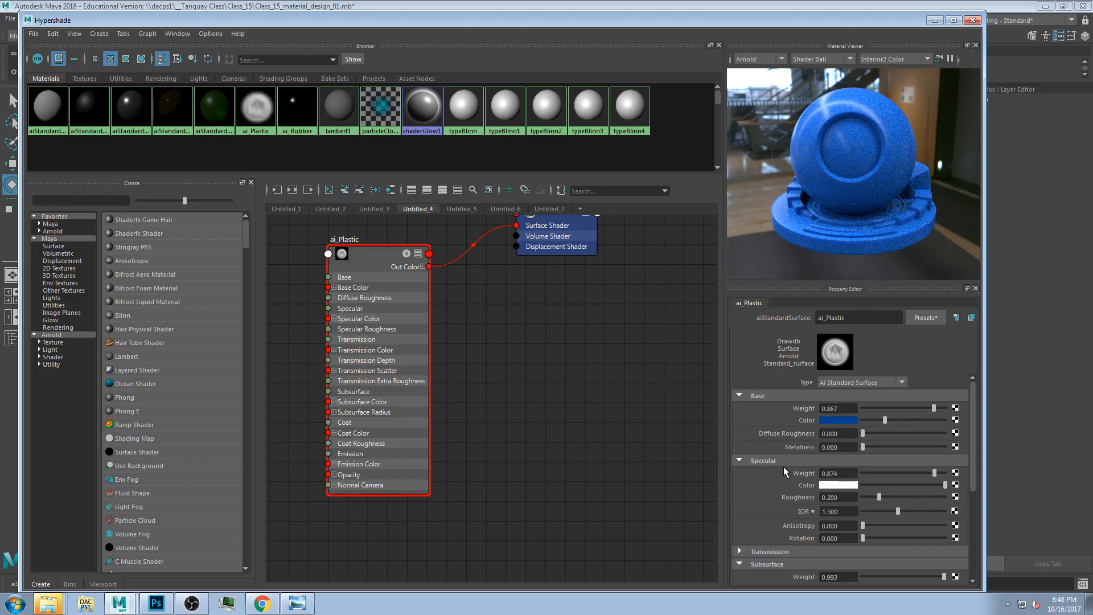
Step: Browse the plastic and metal reference photos in Windows Photo Viewer and return to ai_Plastic's Subsurface settings in Hypershade
click(298, 603)
drag(510, 227, 408, 18)
click(577, 573)
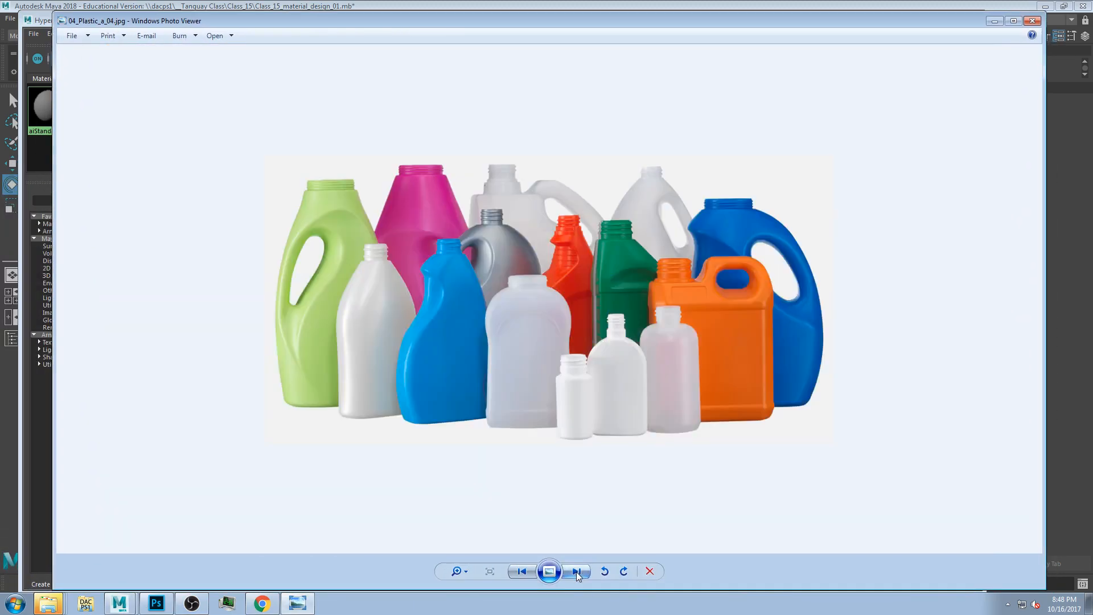
click(577, 572)
click(577, 572)
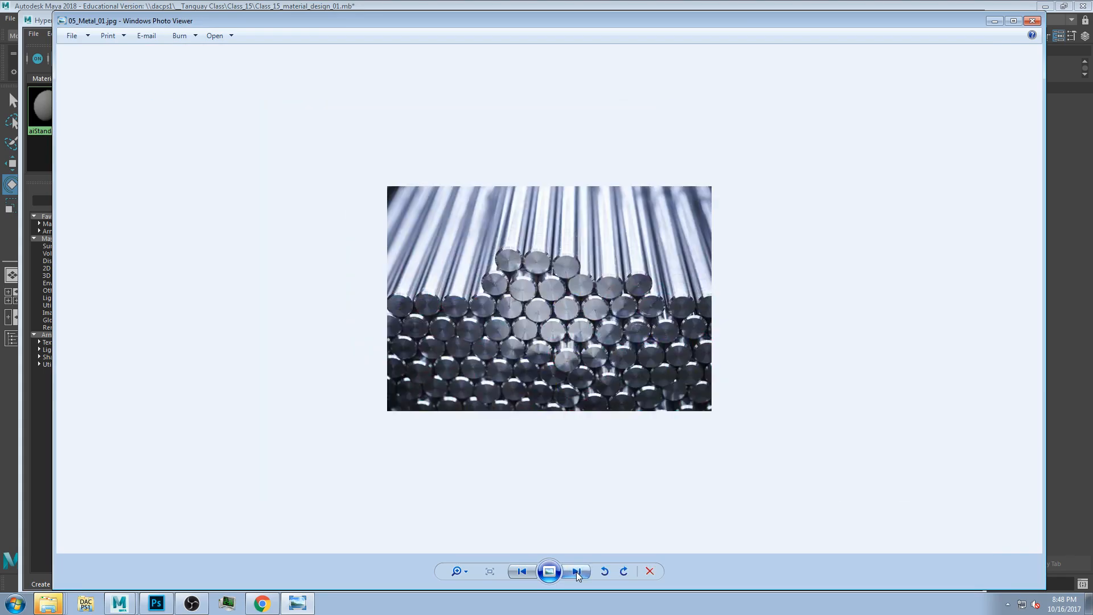
click(577, 572)
click(577, 572)
click(577, 573)
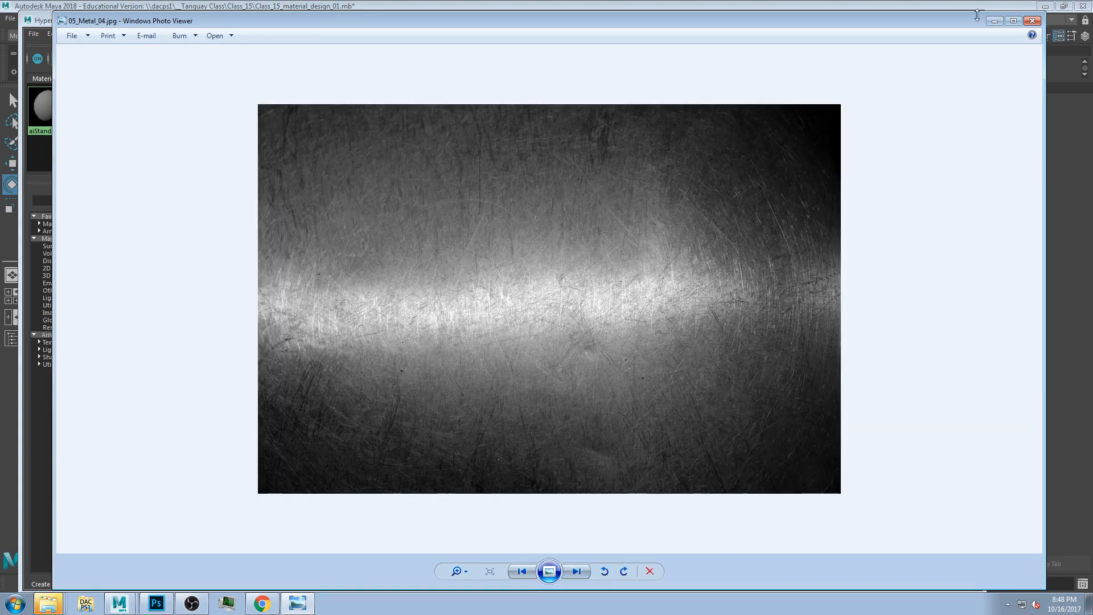
click(576, 571)
click(578, 571)
click(579, 573)
click(579, 572)
click(577, 572)
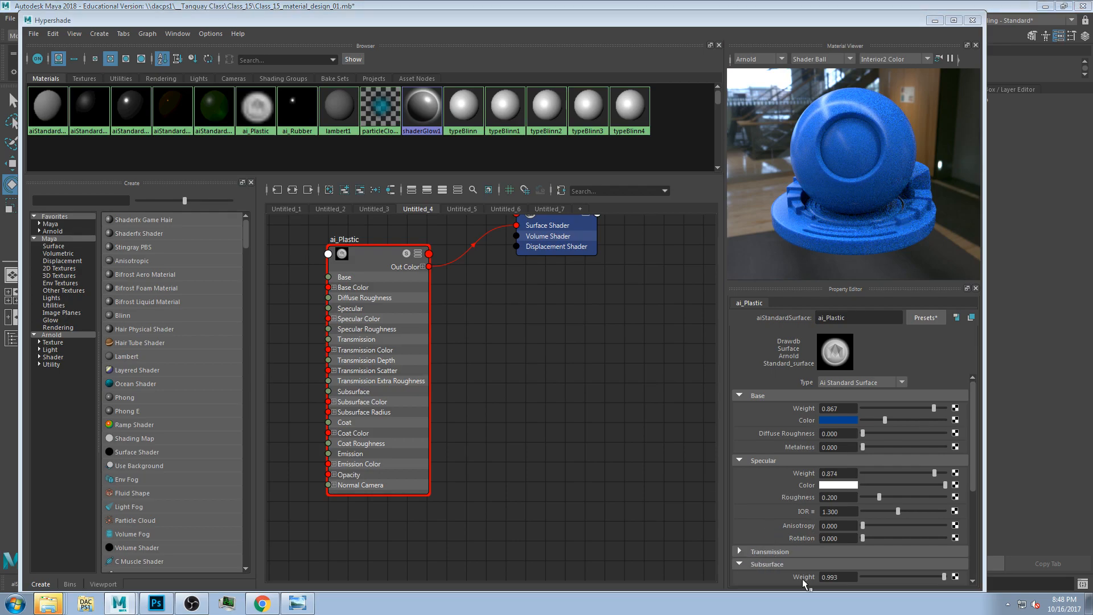
scroll(809, 541, down, 3)
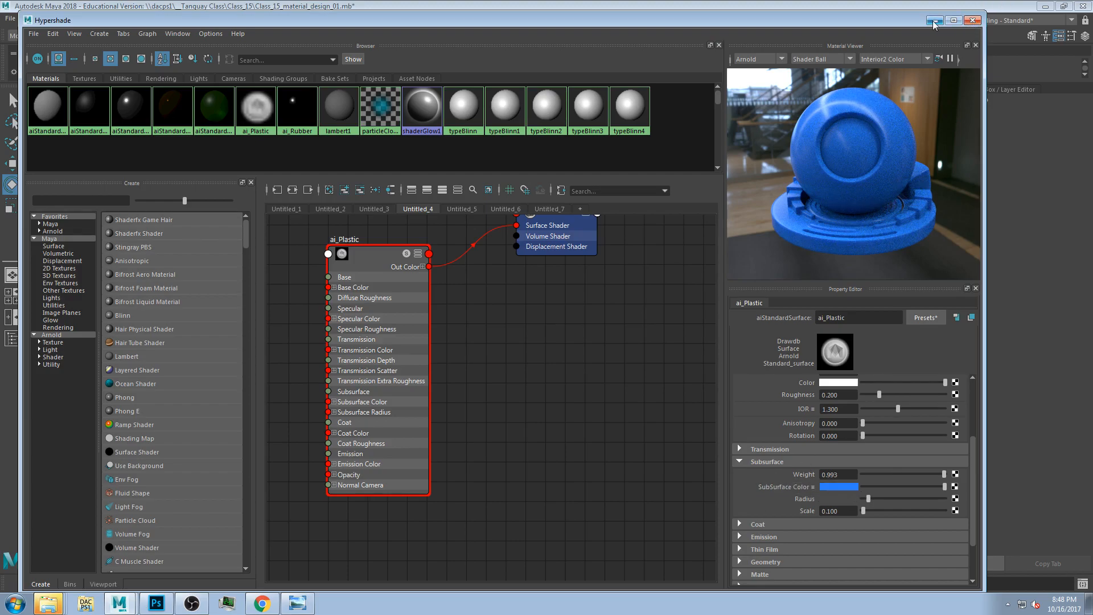
Step: Close Hypershade and select the paper and cloth shader balls in the perspective view to check their assigned materials
click(974, 22)
alt+drag(471, 317, 499, 409)
scroll(500, 326, down, 5)
alt+drag(414, 422, 405, 382)
scroll(381, 426, up, 3)
alt+drag(381, 422, 372, 425)
click(192, 334)
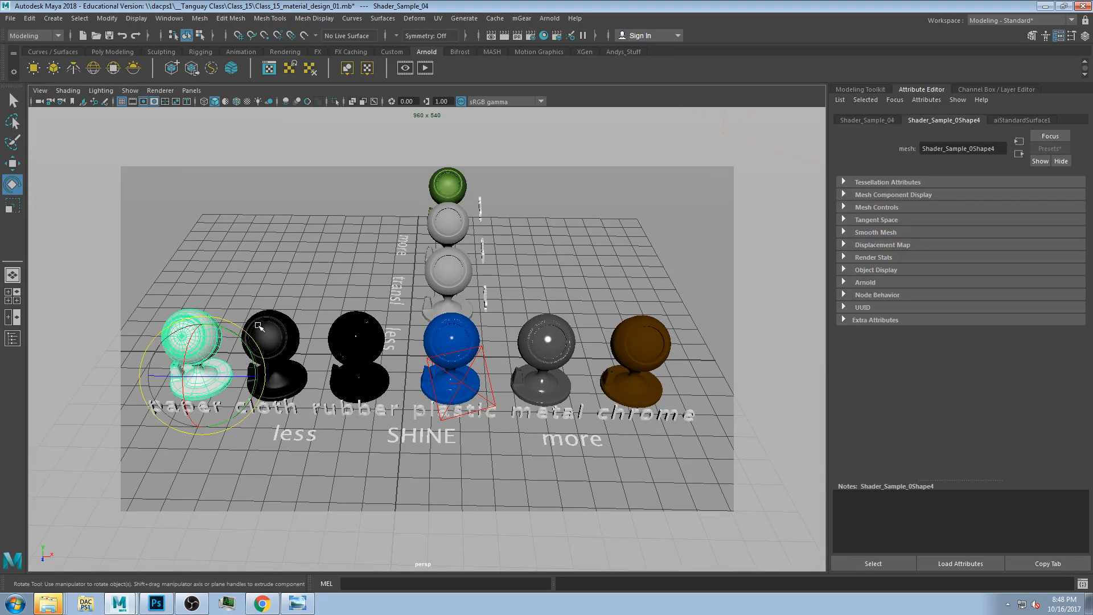
click(278, 328)
Step: Select the green ball and the two grey balls along the transl row to check their assigned materials
alt+drag(279, 328, 456, 306)
click(158, 308)
scroll(284, 321, up, 5)
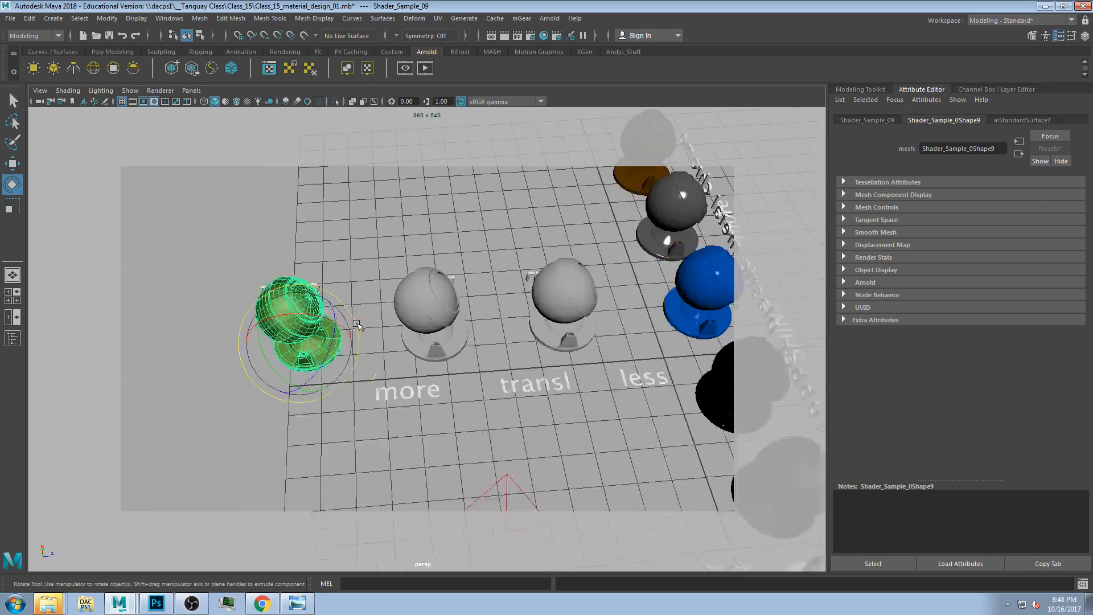
scroll(279, 322, down, 5)
click(475, 322)
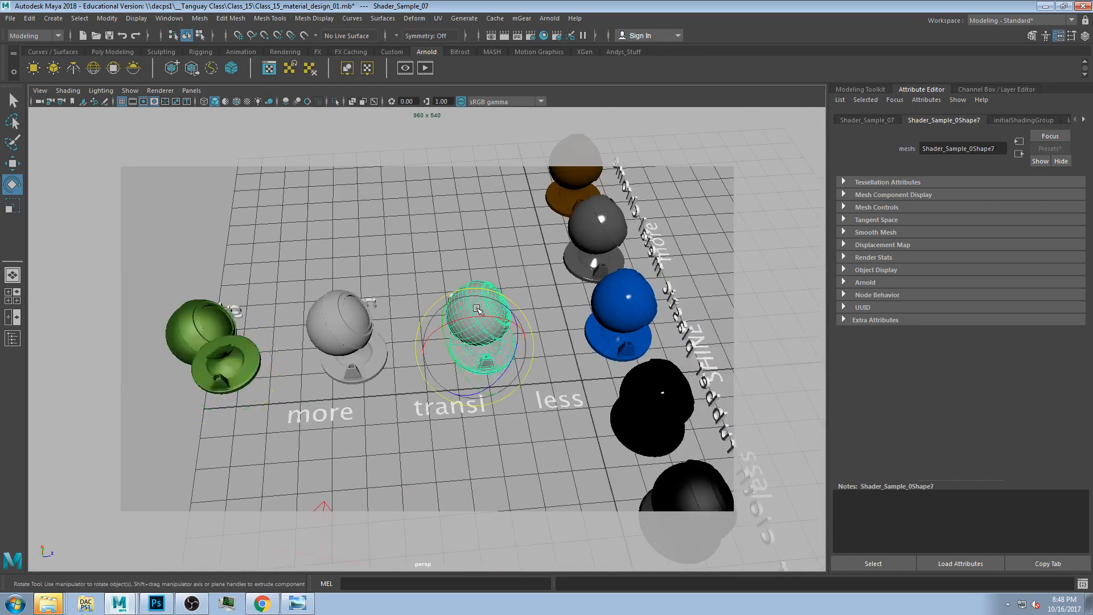
click(340, 311)
Step: Select each ball of the SHINE row from paper to chrome and examine the whole shader ball layout
alt+drag(340, 310, 520, 374)
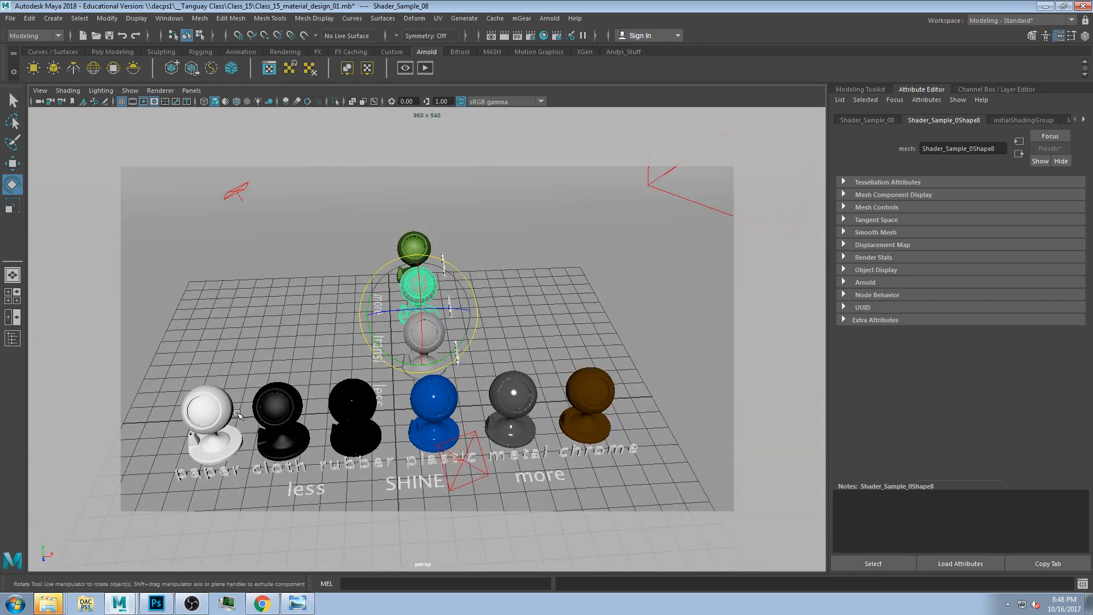
click(218, 417)
click(279, 406)
click(365, 403)
click(436, 401)
click(527, 396)
click(590, 398)
alt+drag(590, 399, 449, 307)
scroll(450, 300, up, 3)
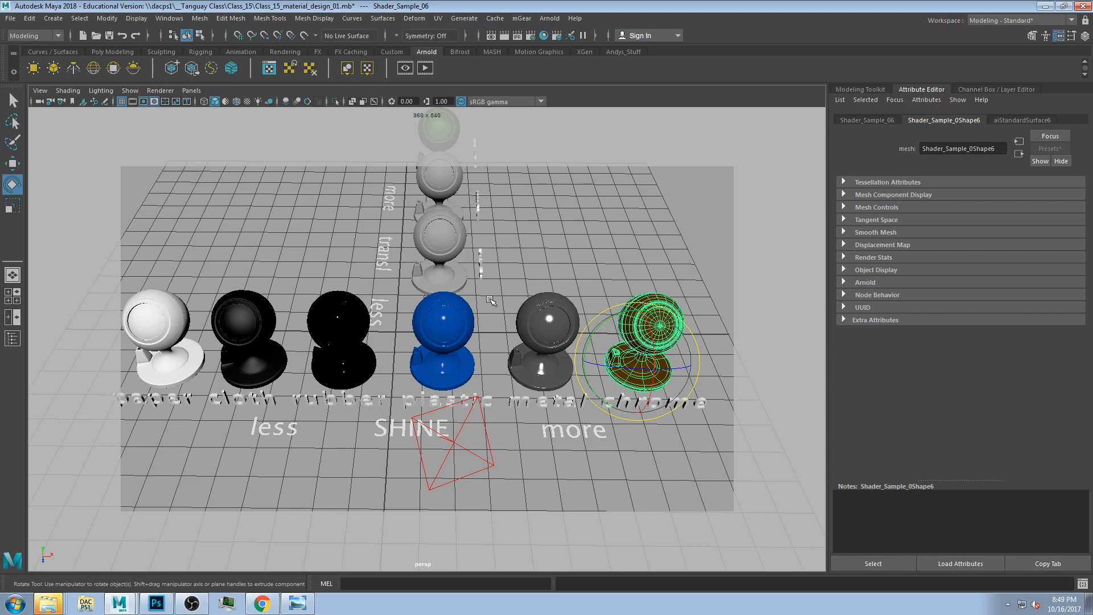
alt+drag(481, 449, 494, 519)
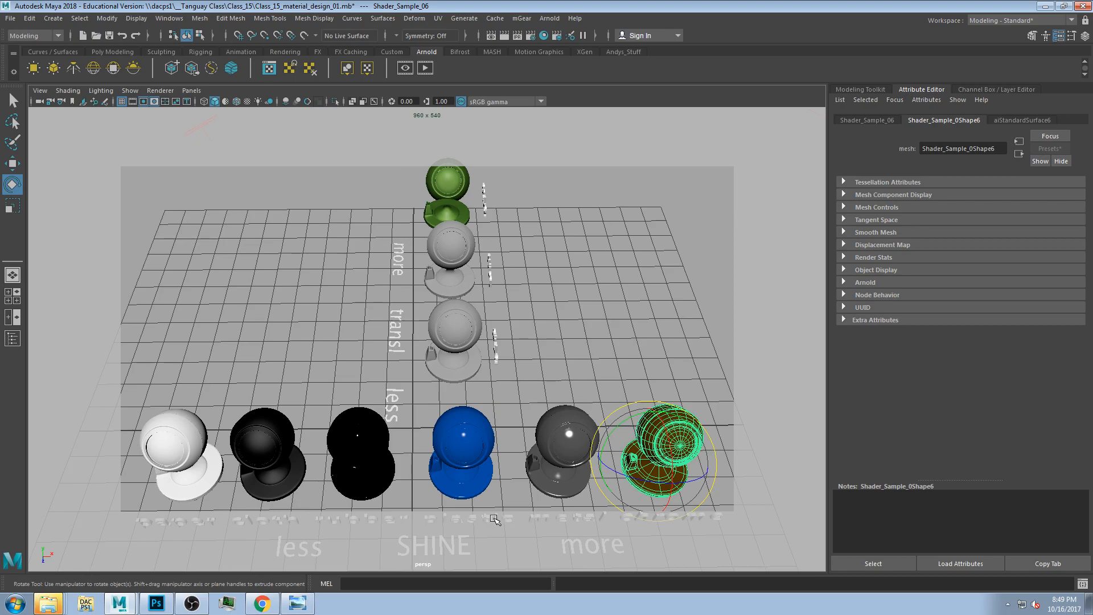
alt+drag(465, 371, 486, 317)
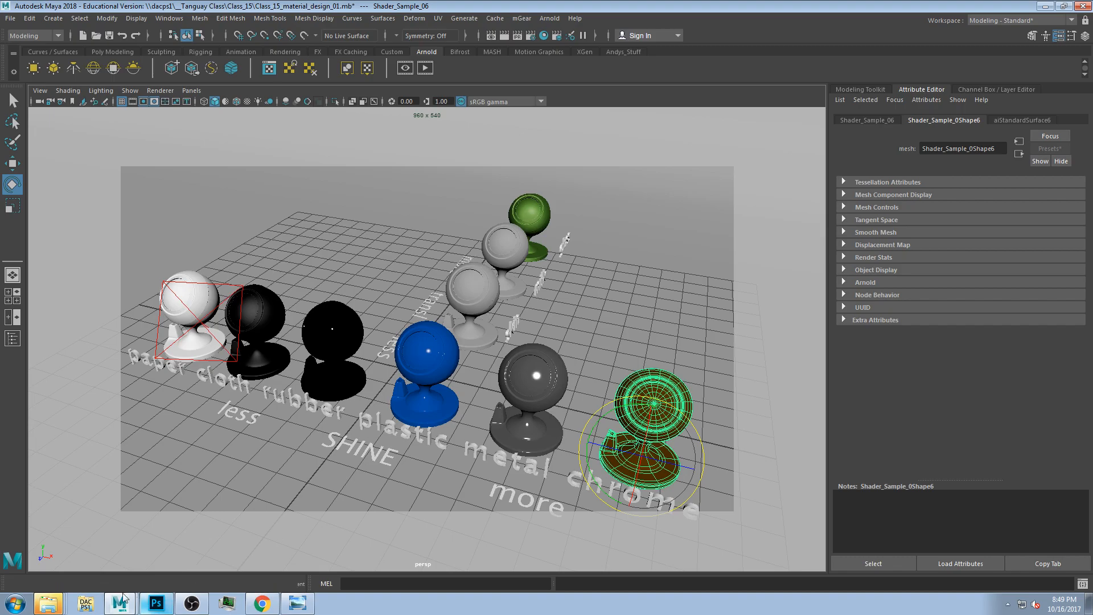
Step: Reopen Hypershade and review the attribute sections of the chrome ball's aiStandardSurface6 material
click(544, 35)
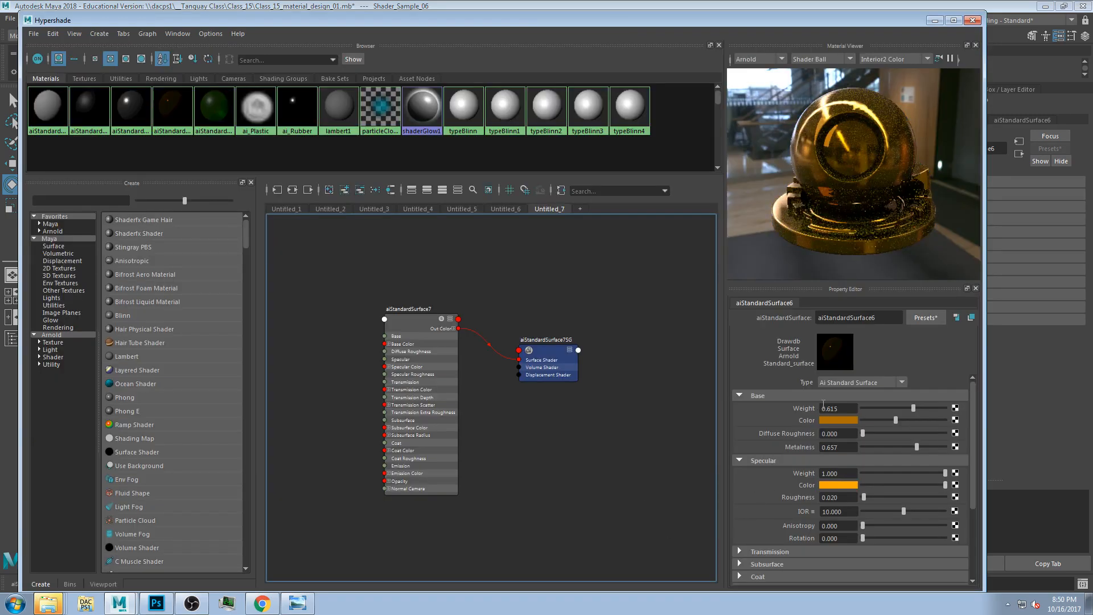
scroll(806, 442, down, 3)
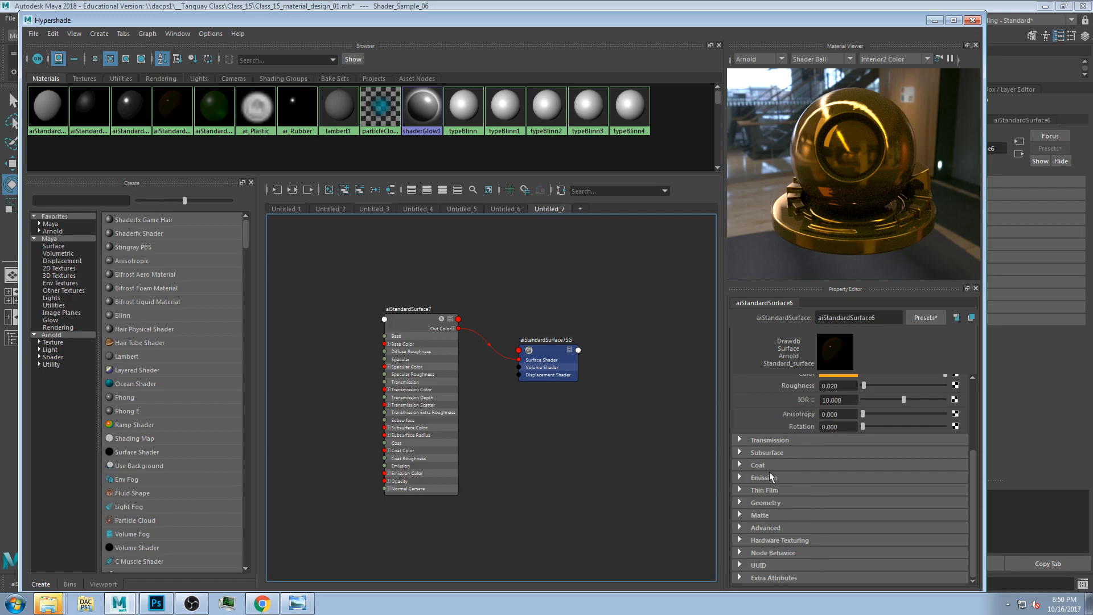
click(771, 467)
click(768, 466)
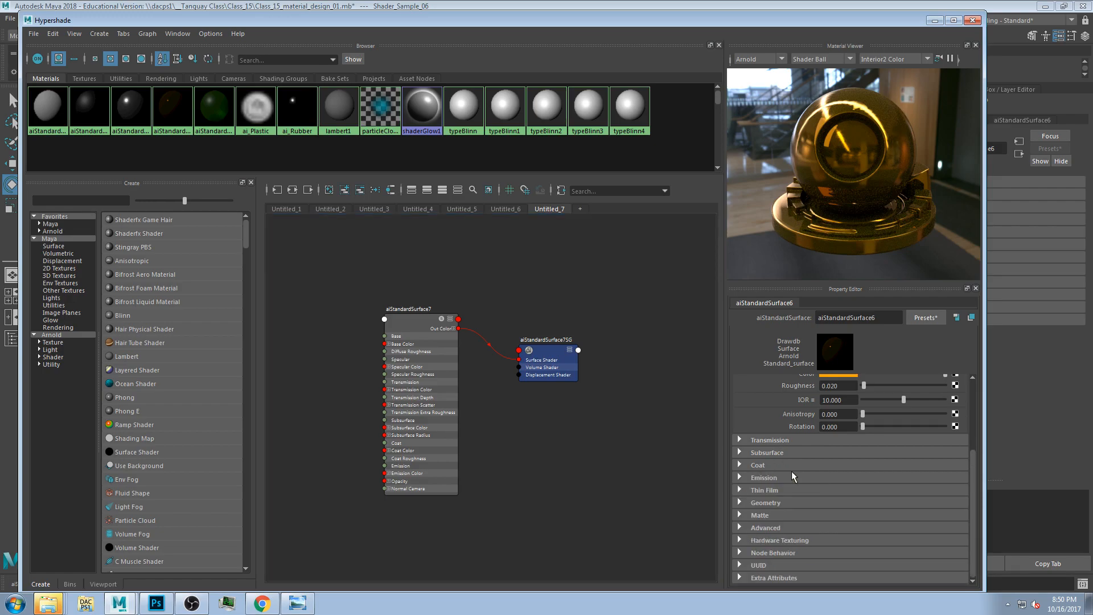
scroll(791, 472, up, 3)
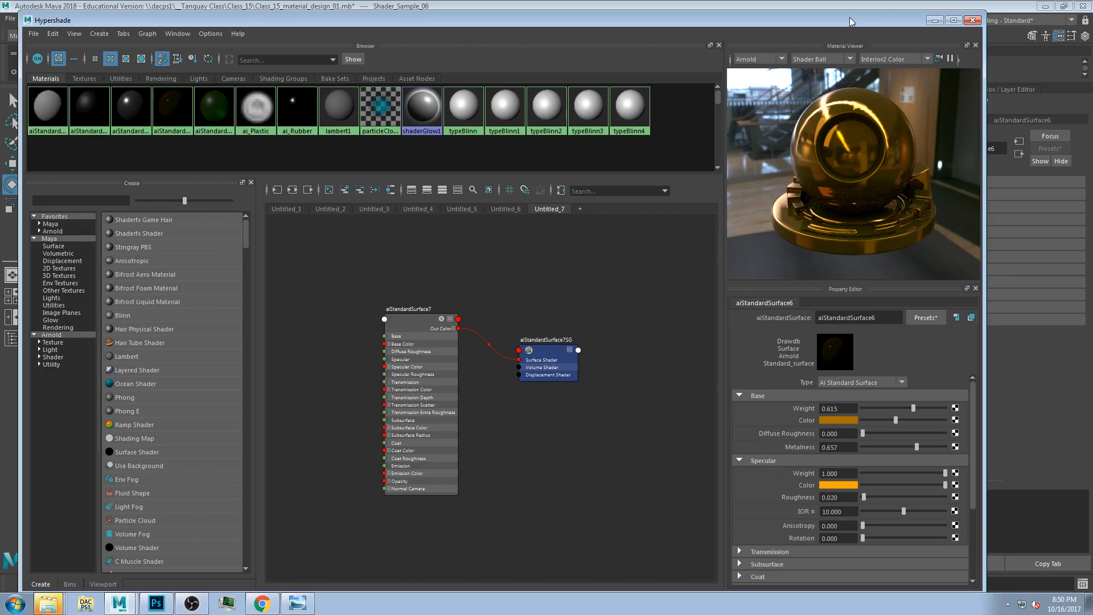
drag(848, 21, 884, 14)
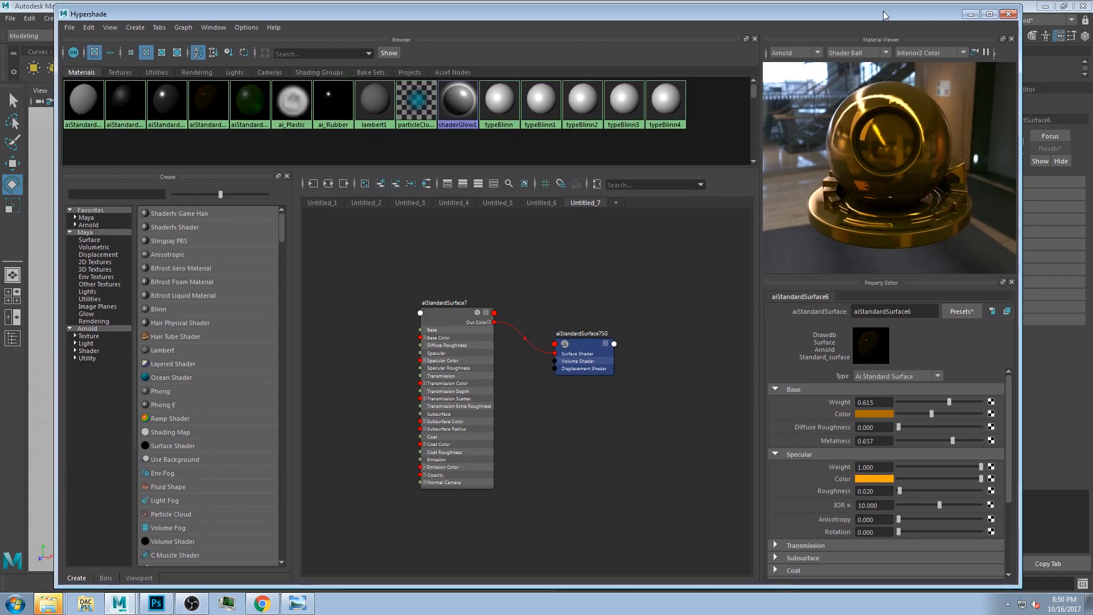